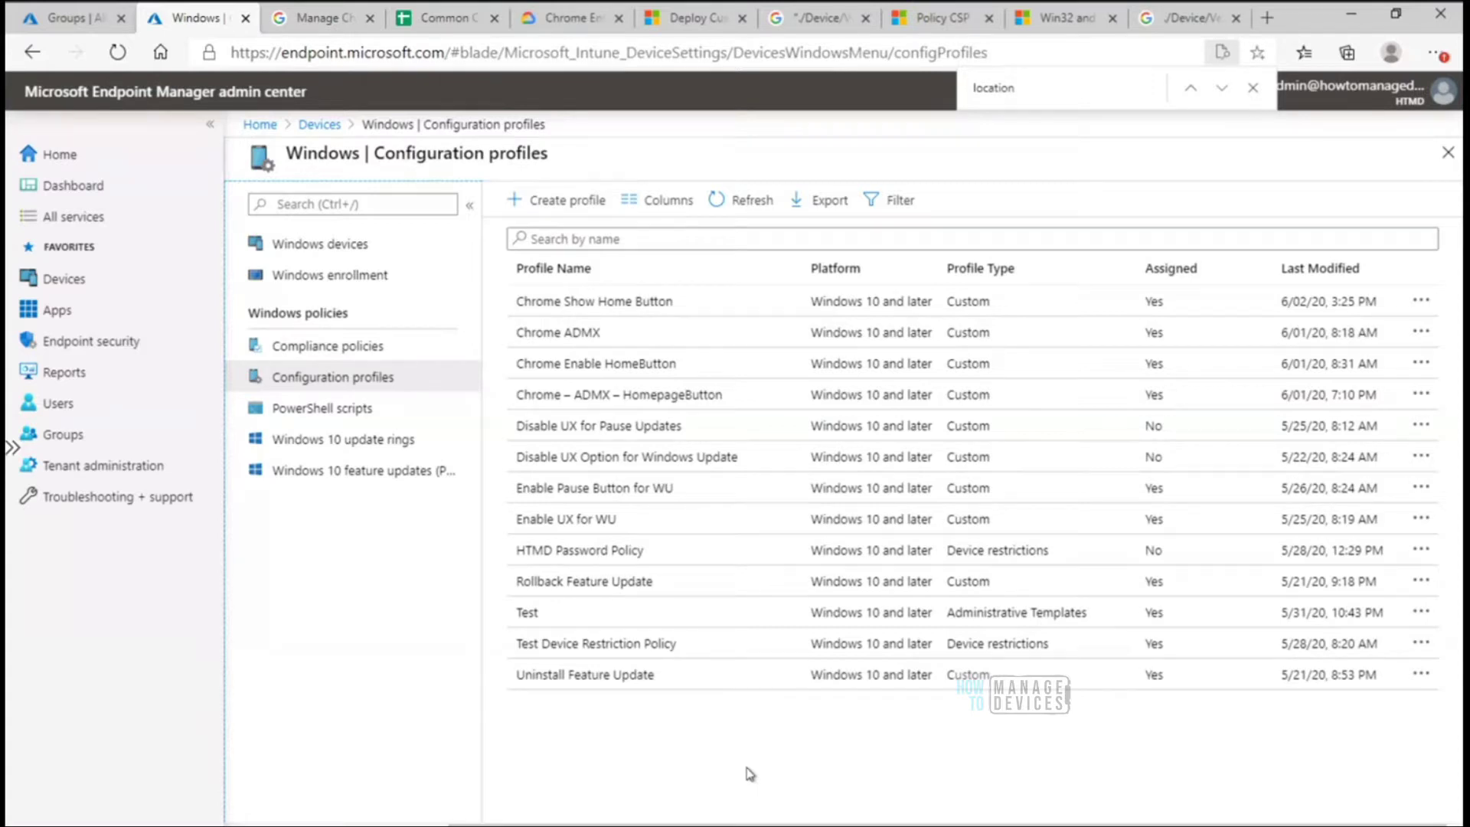
Step: Review the HomepageLocation name in Example B, the homepage button URL policy, in the Google Chrome Enterprise Help article
left_click(337, 31)
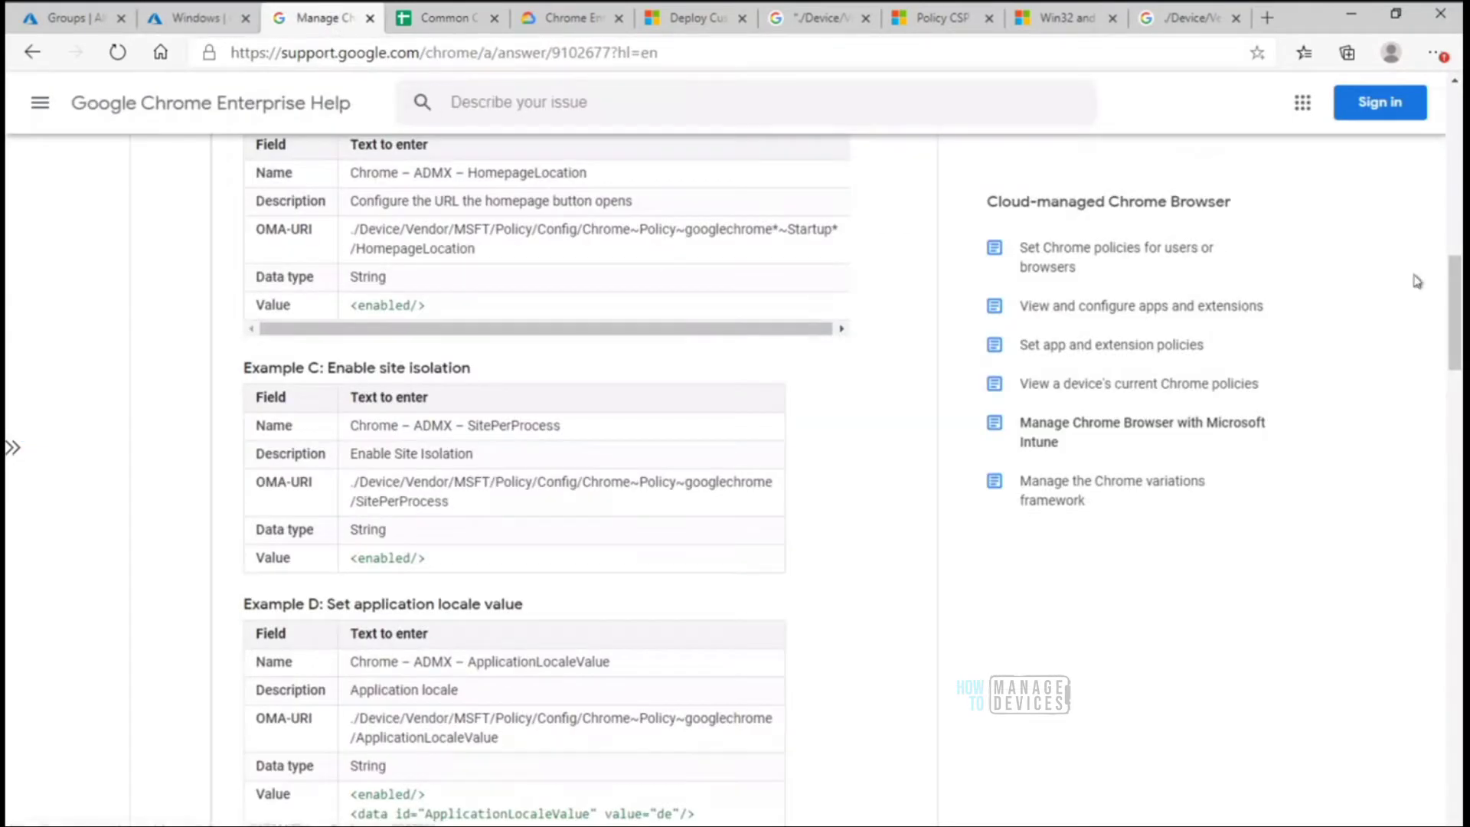
left_click_drag(1455, 310, 1458, 253)
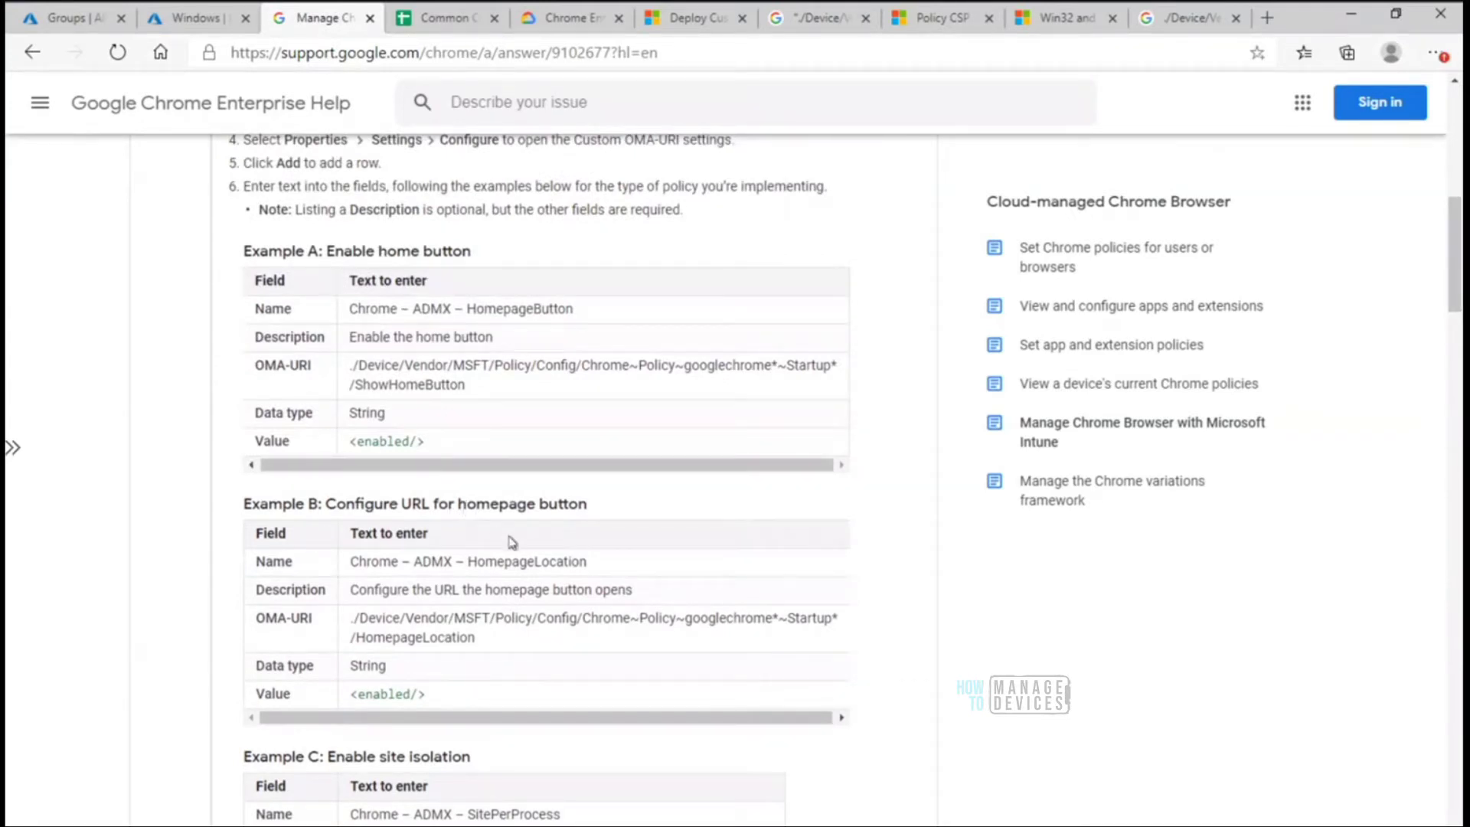
left_click_drag(465, 565, 597, 570)
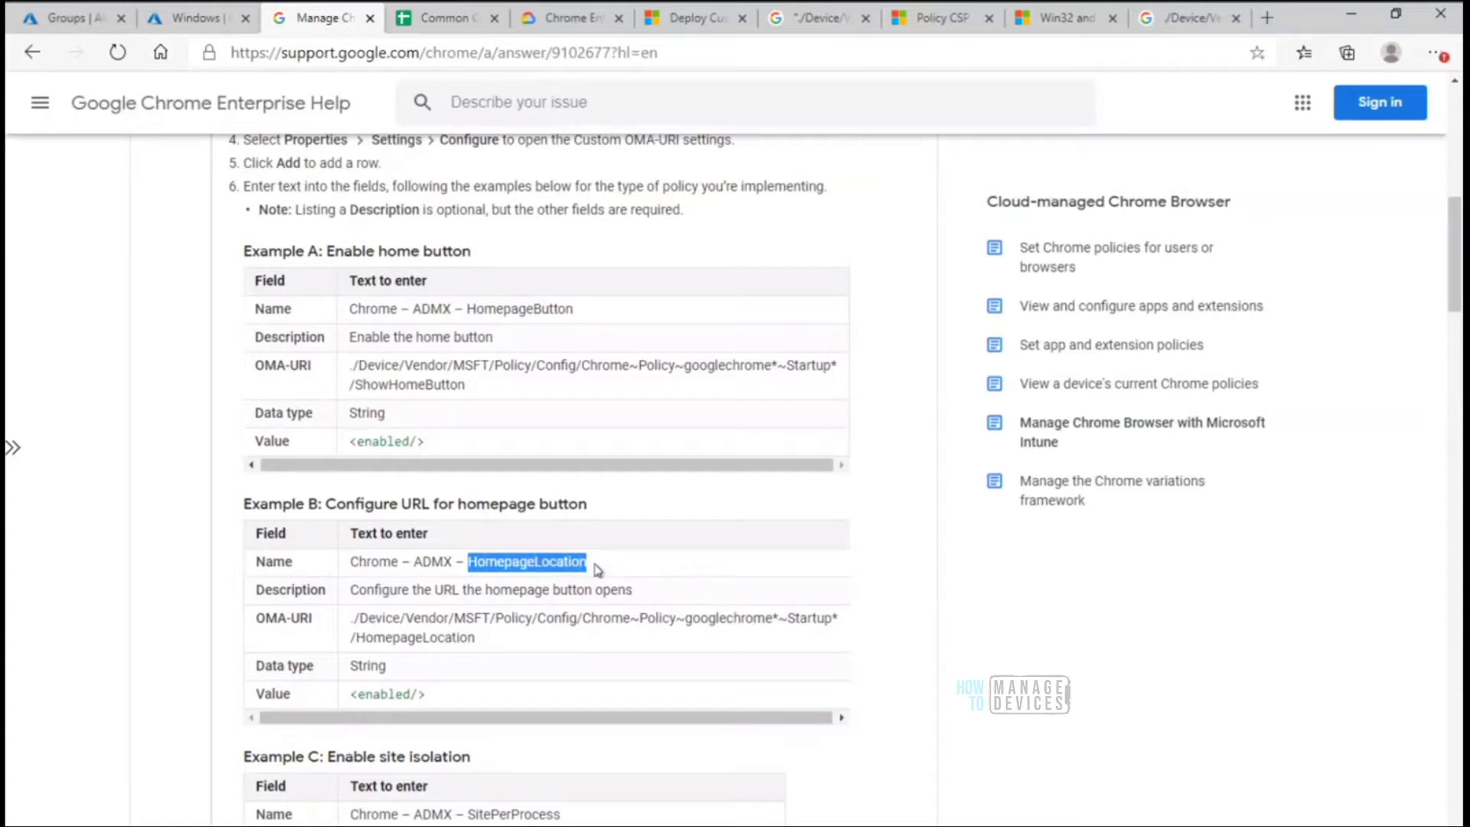
Step: Search the Chrome Enterprise policy list for "Homepageloca" and open the HomepageLocation policy page
left_click(445, 23)
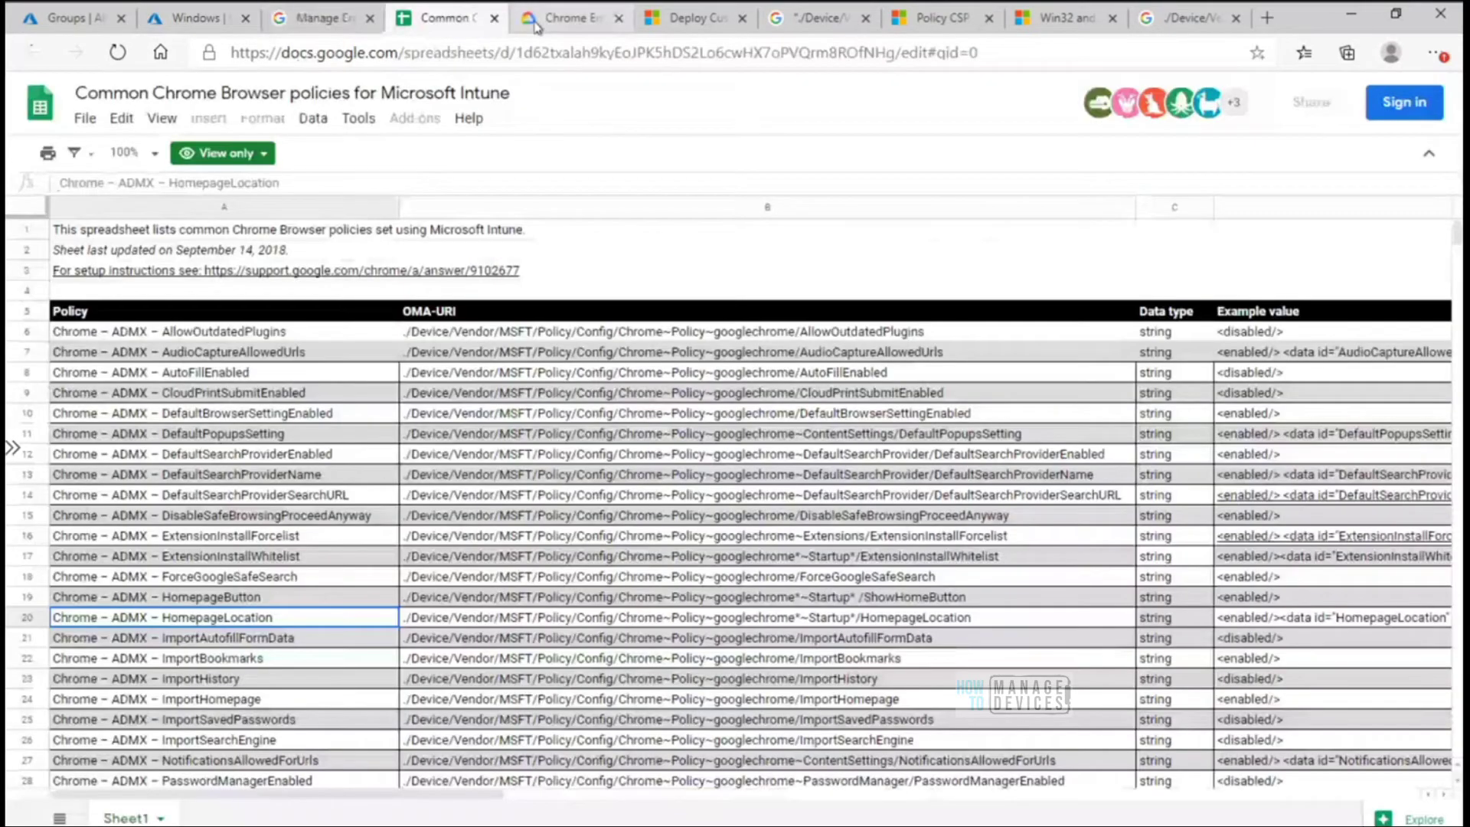
left_click(535, 25)
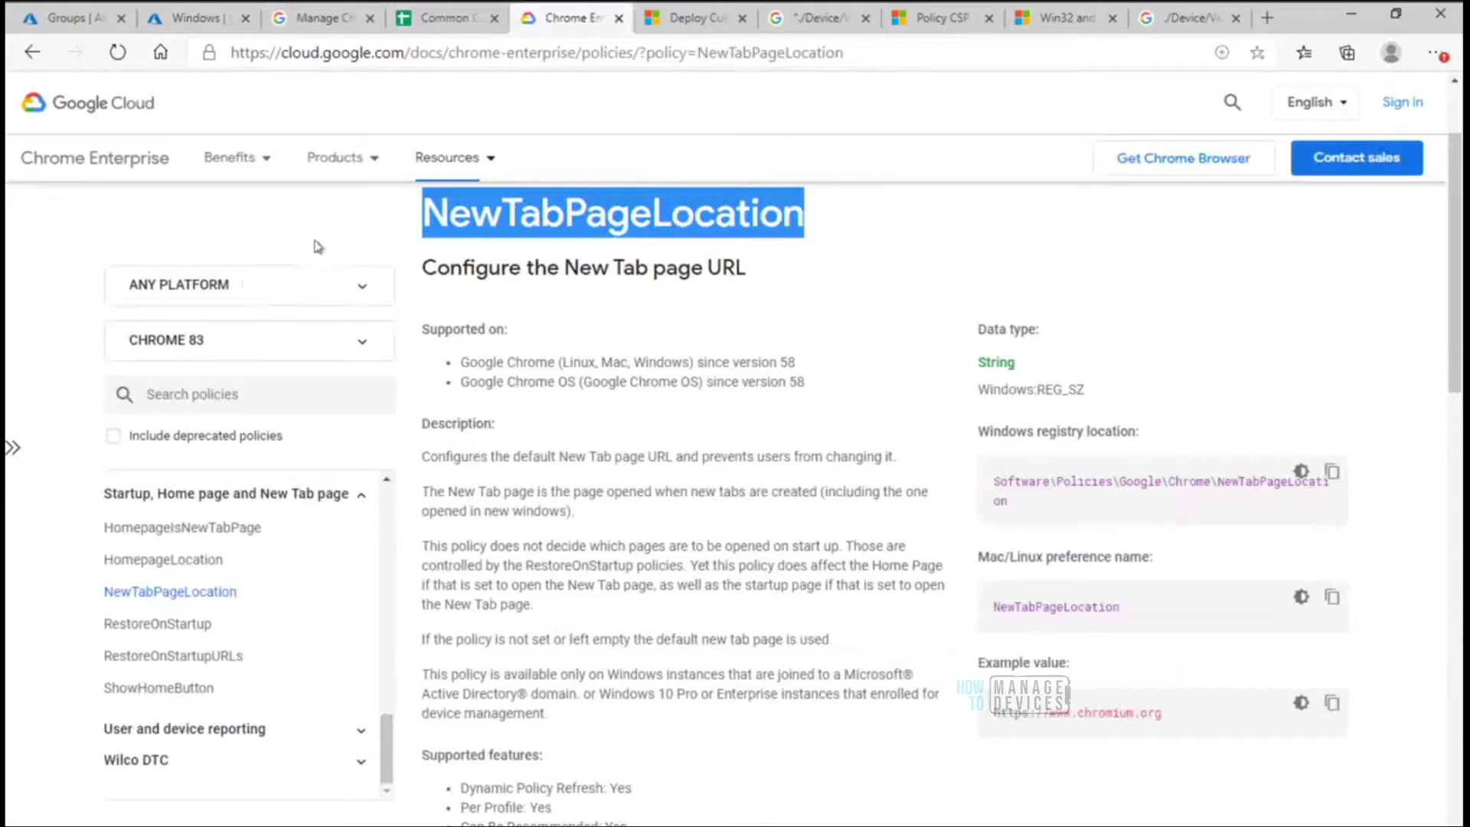
left_click(286, 393)
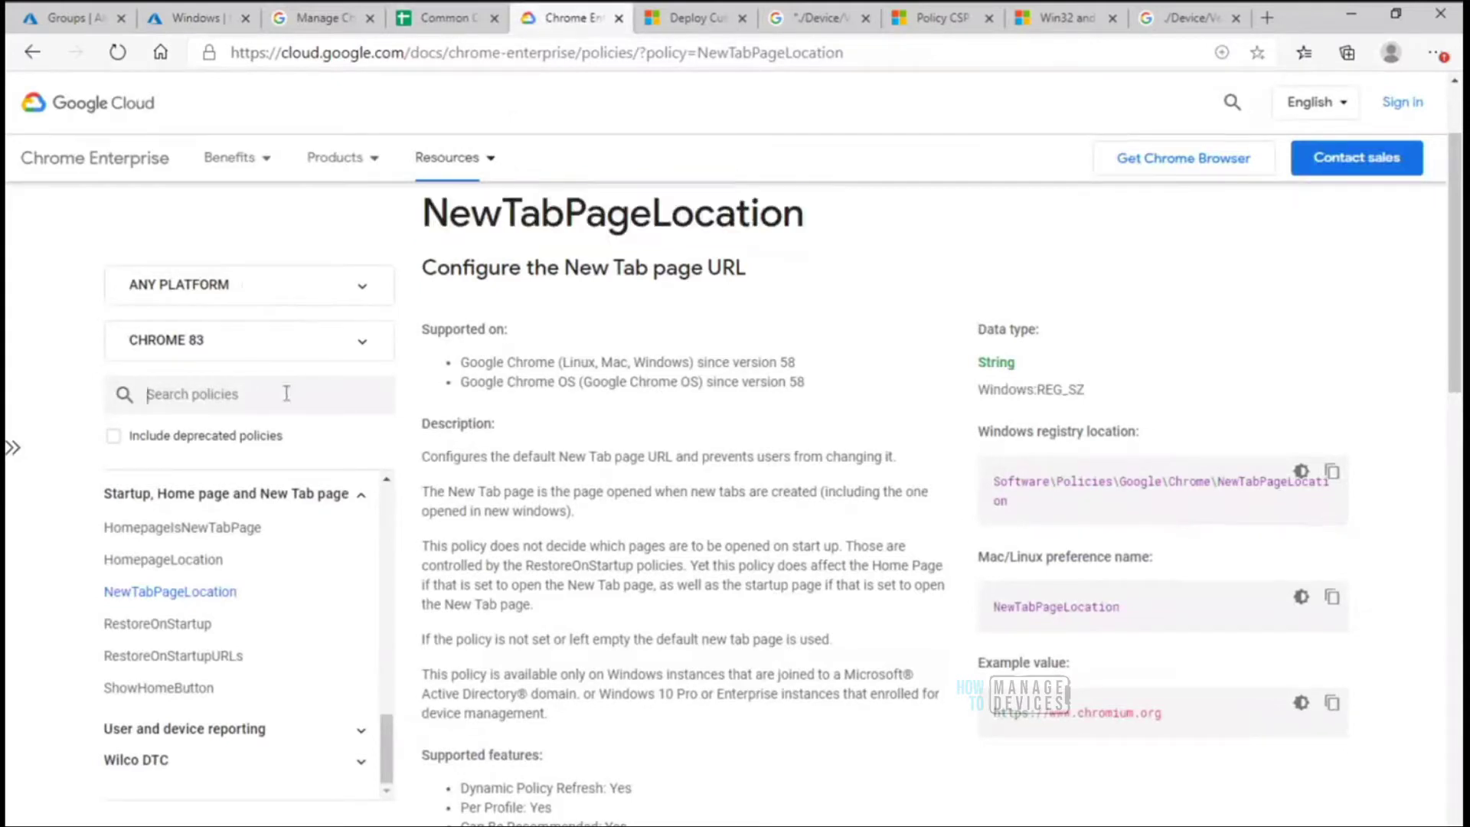
type("<data id")
left_click_drag(216, 394, 96, 394)
key("BackSpace")
type("Homepage")
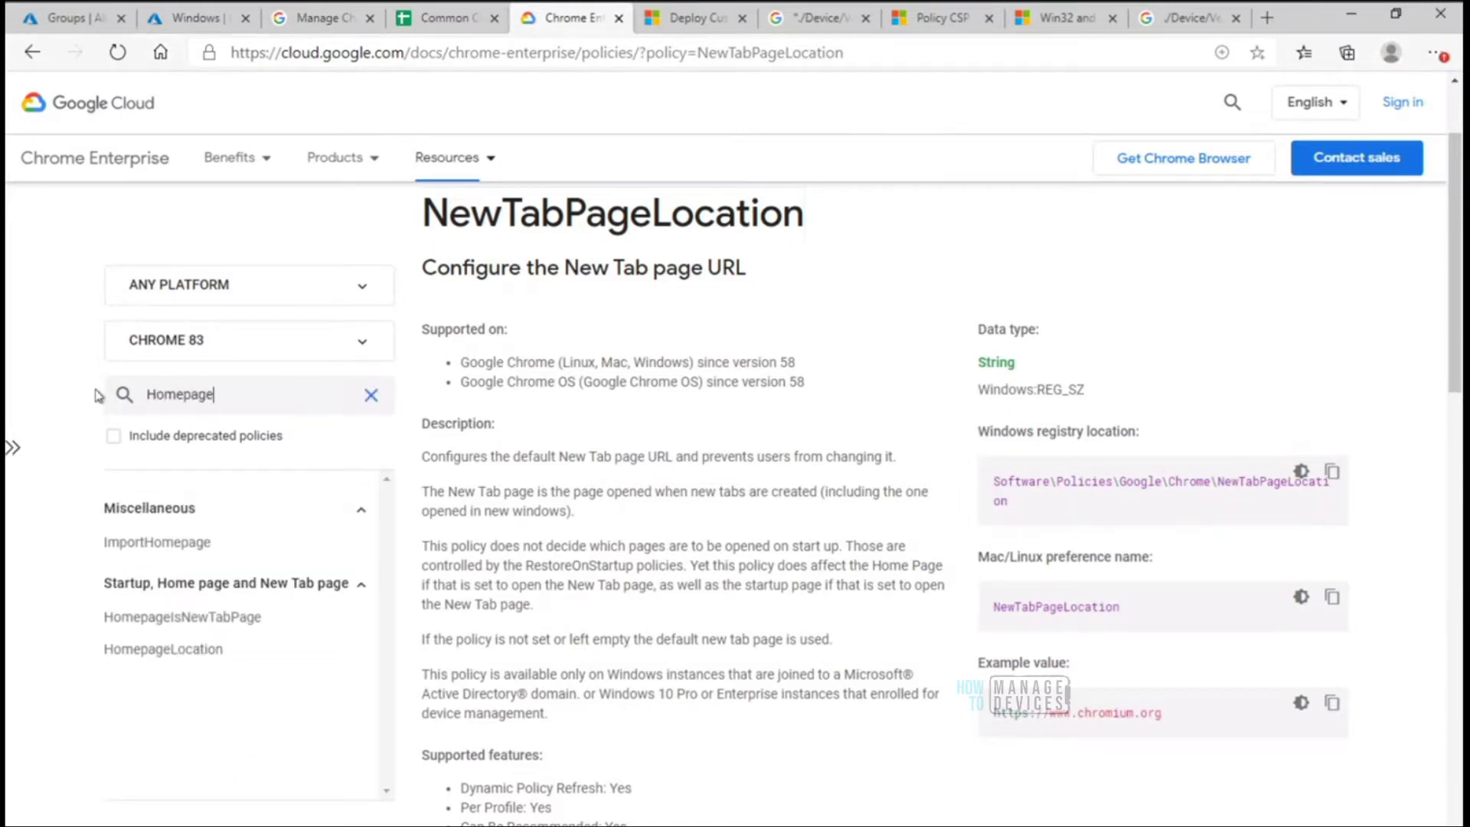
type("loca")
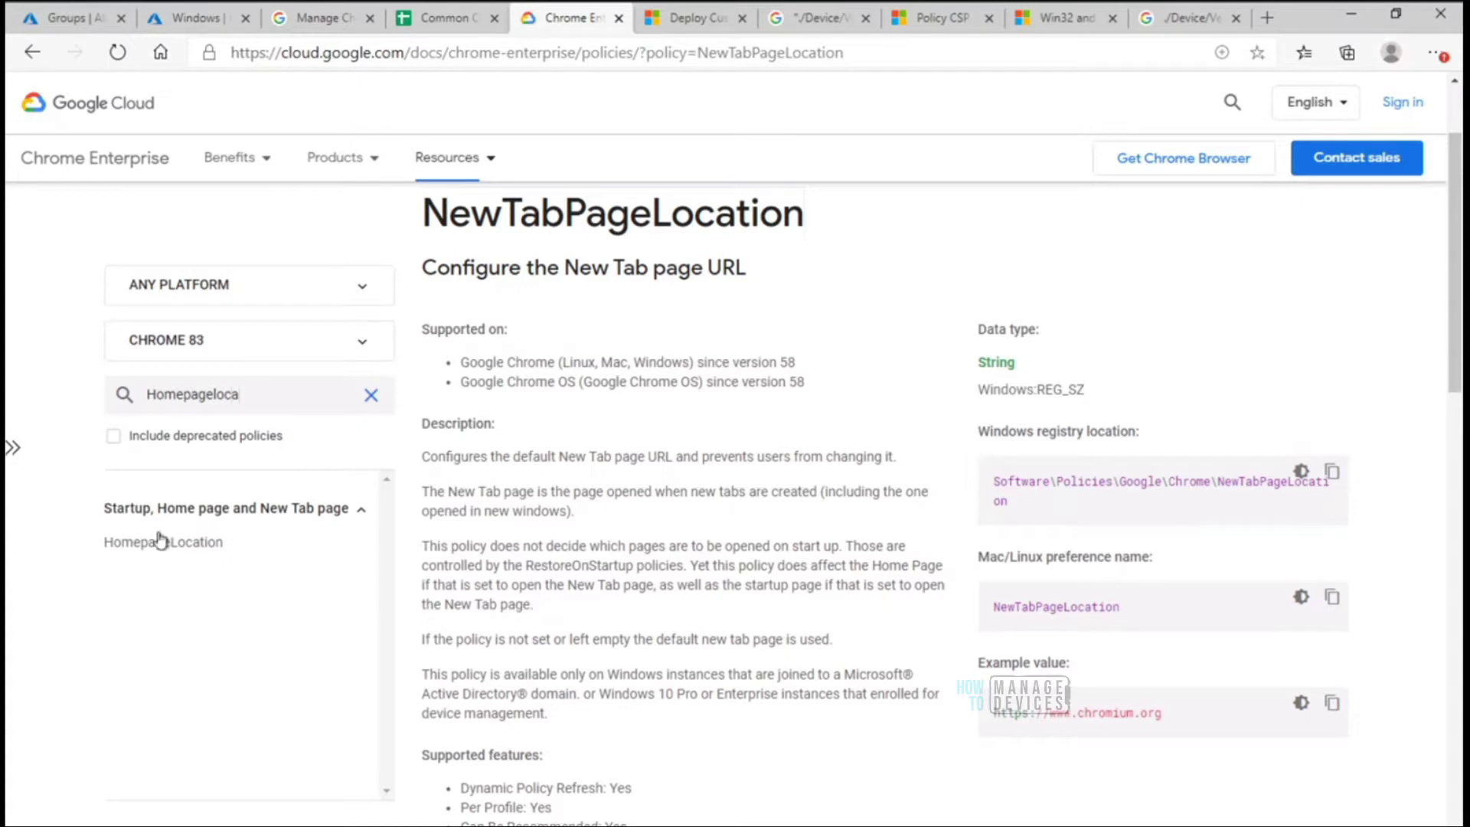
left_click(163, 545)
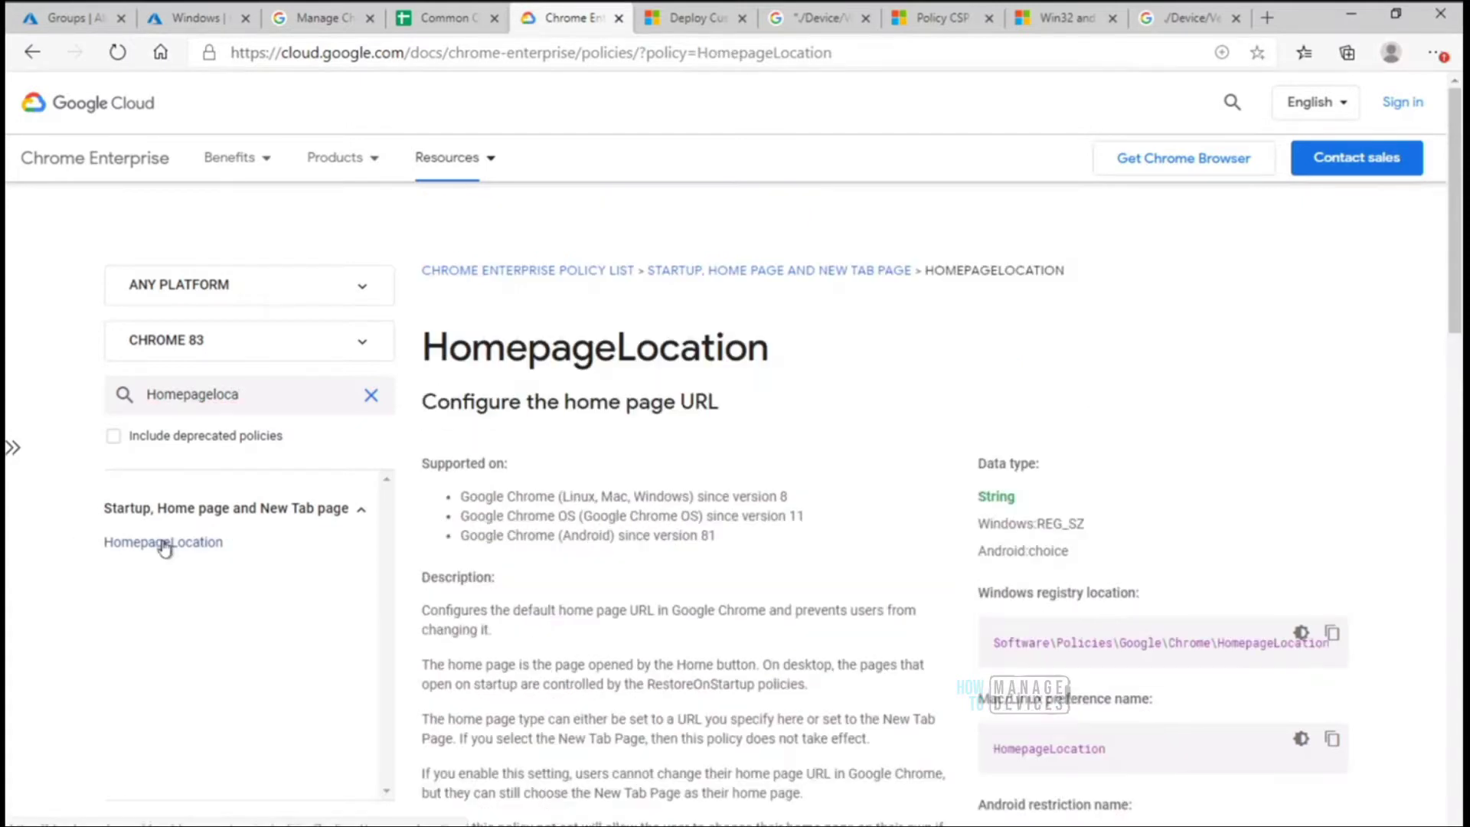
Step: Read the first two paragraphs of the HomepageLocation description, on the default home page URL and startup pages
left_click_drag(1457, 268, 1456, 369)
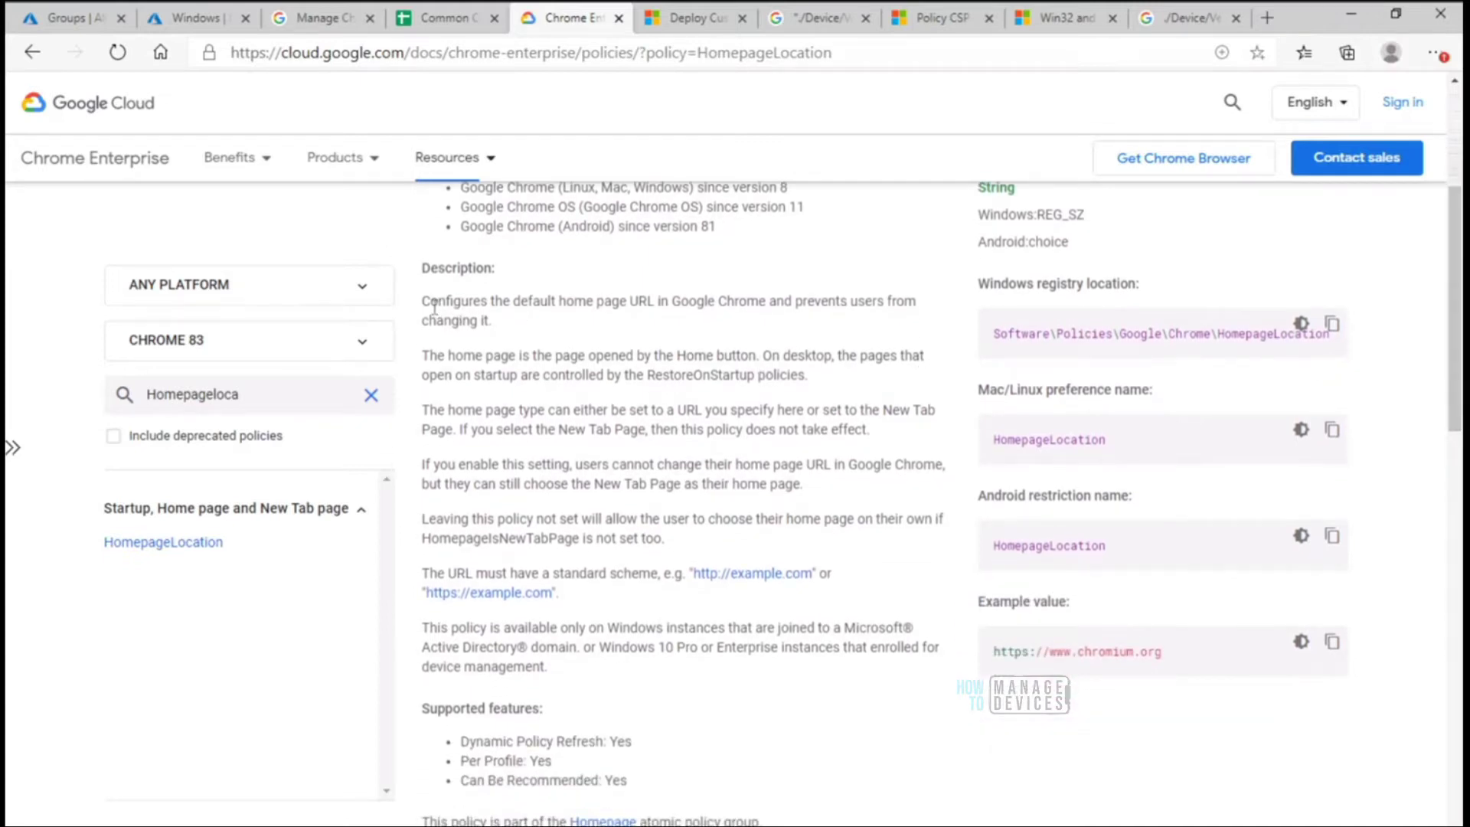
left_click_drag(426, 306, 502, 334)
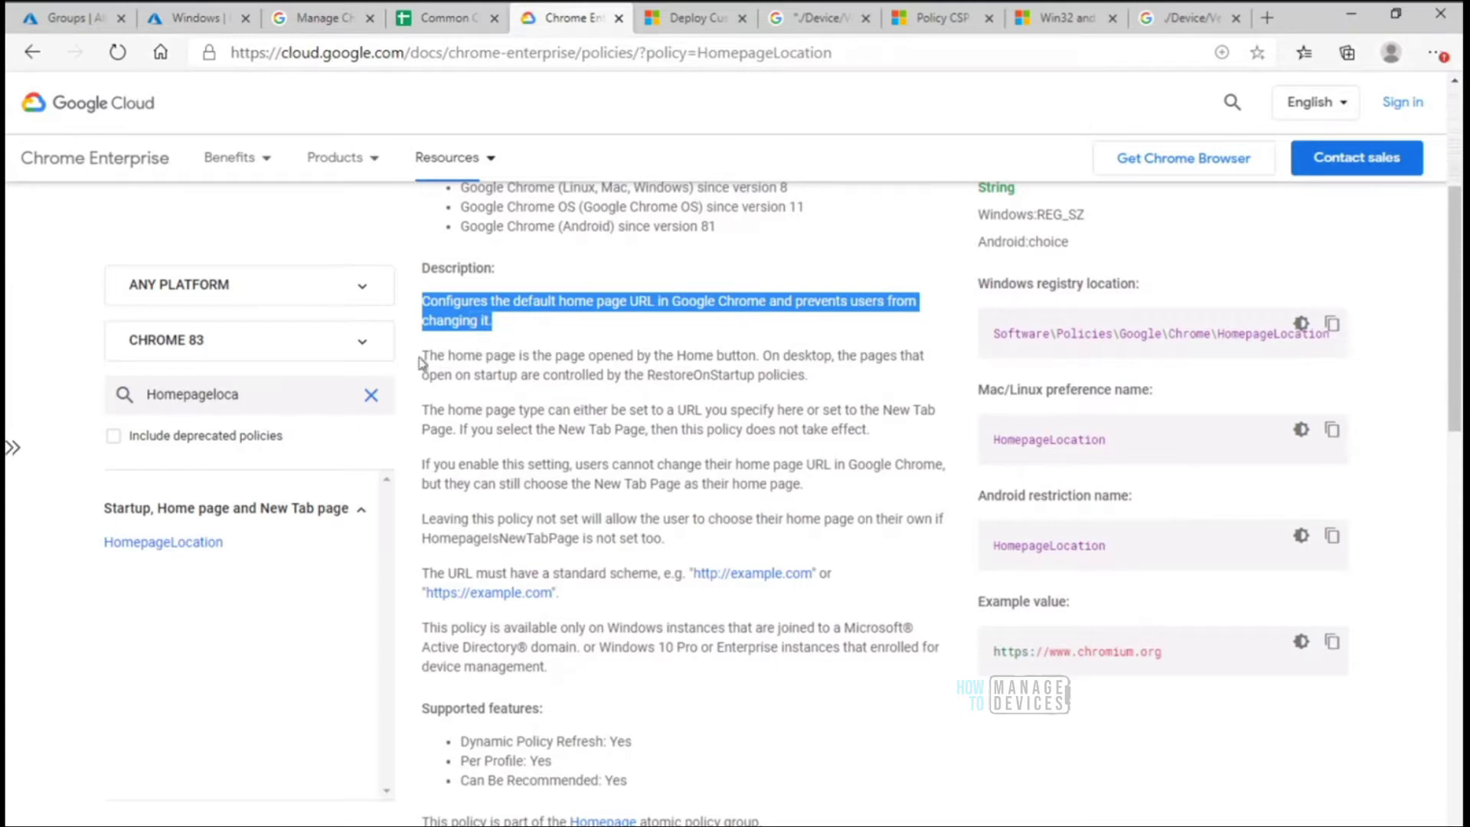
left_click(507, 355)
left_click_drag(957, 355, 657, 375)
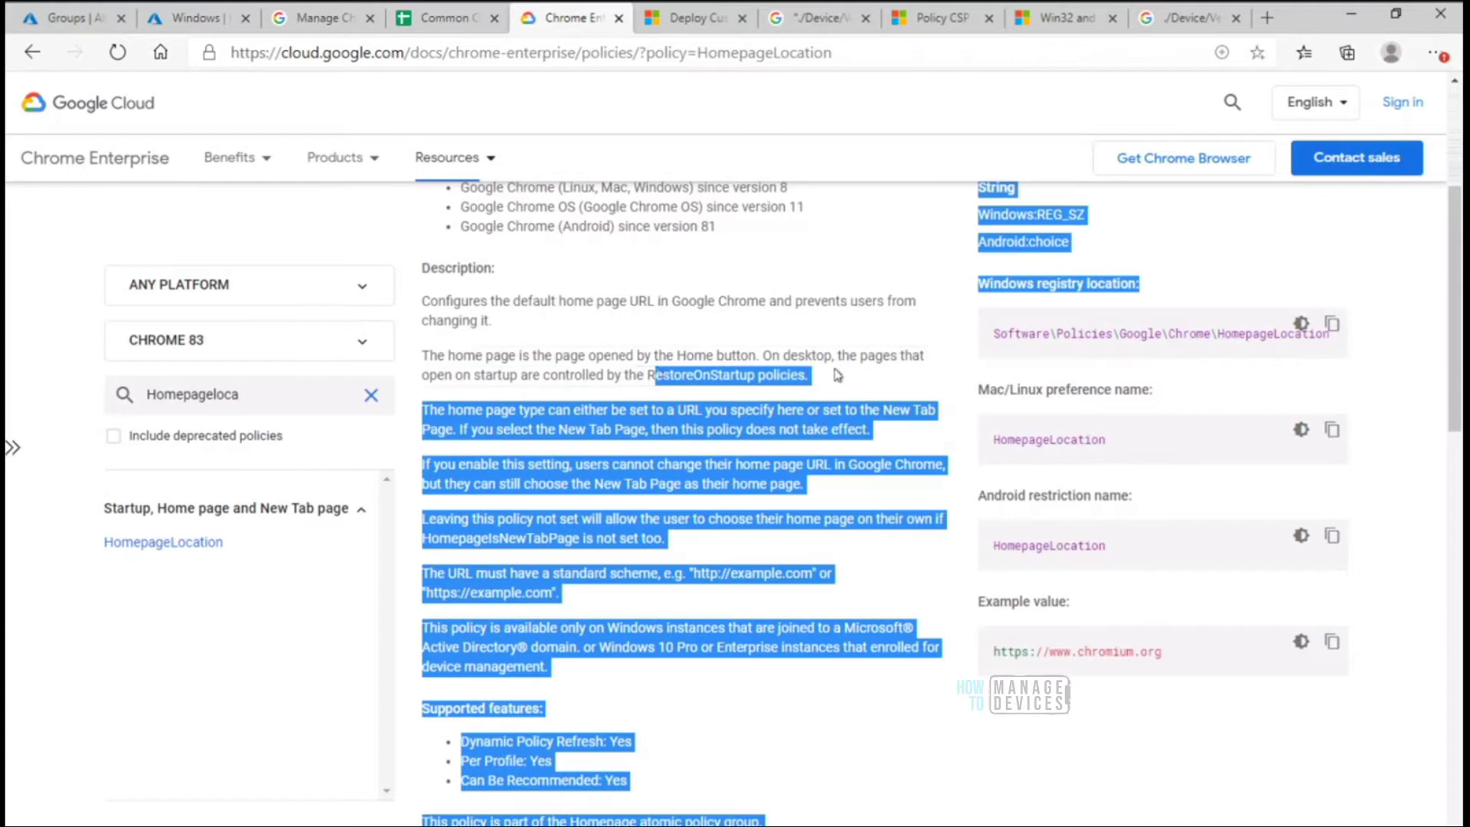
left_click_drag(838, 375, 423, 362)
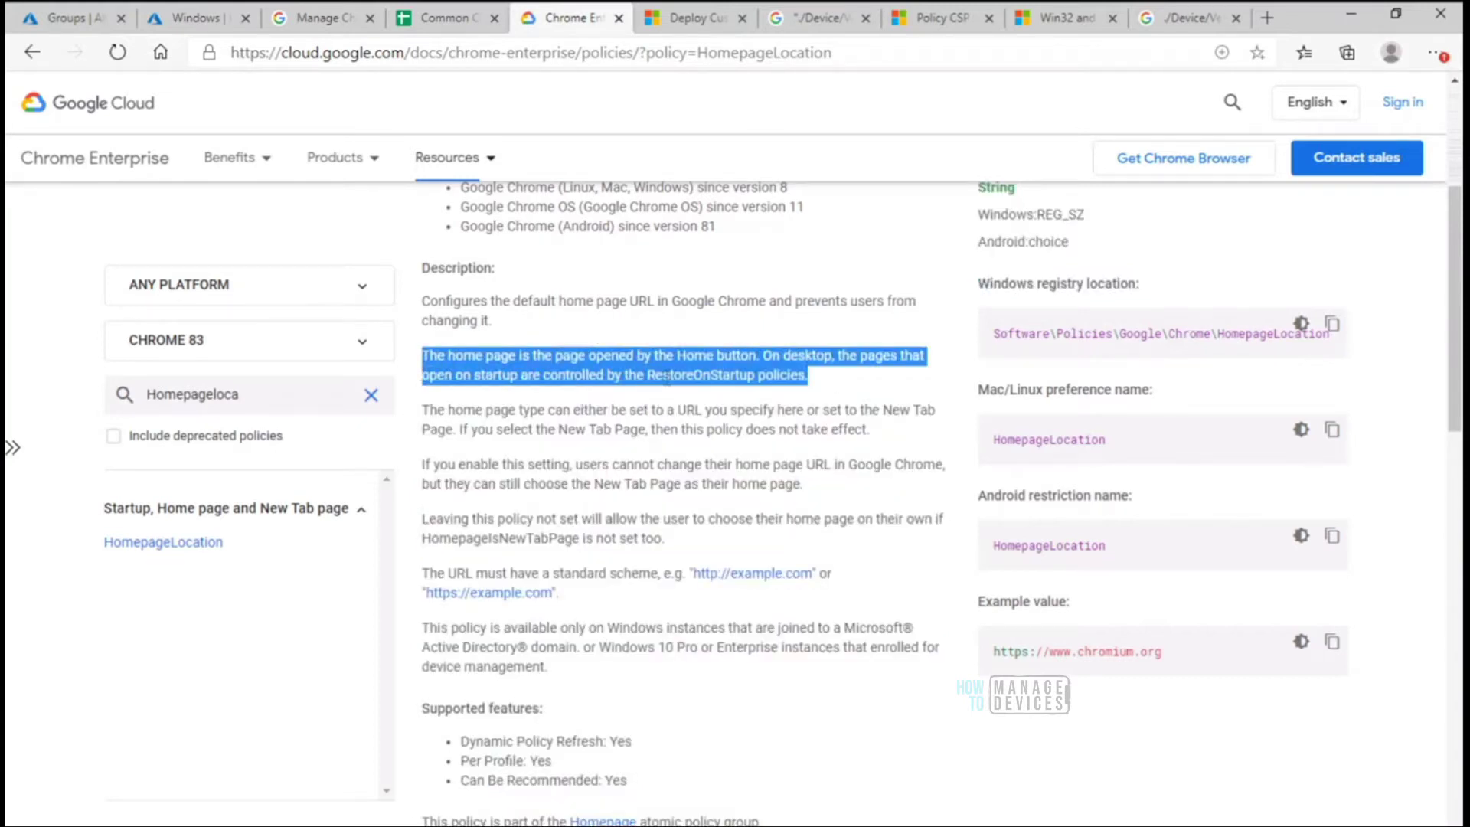
left_click(810, 393)
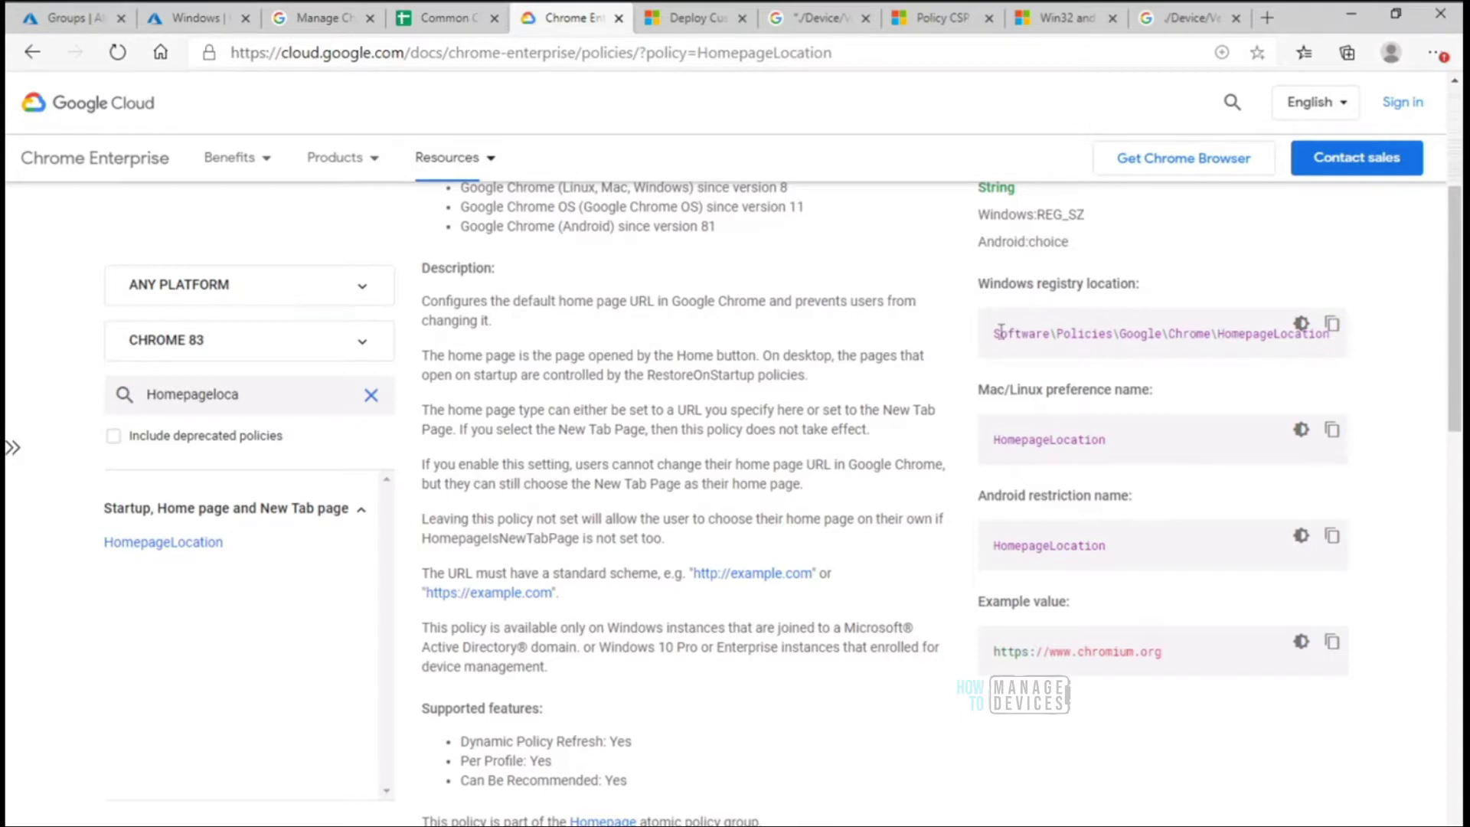
Step: Examine the HomepageLocation policy's Windows registry location, its enabled and not-set behaviour, and the required URL scheme
left_click_drag(993, 333, 1263, 341)
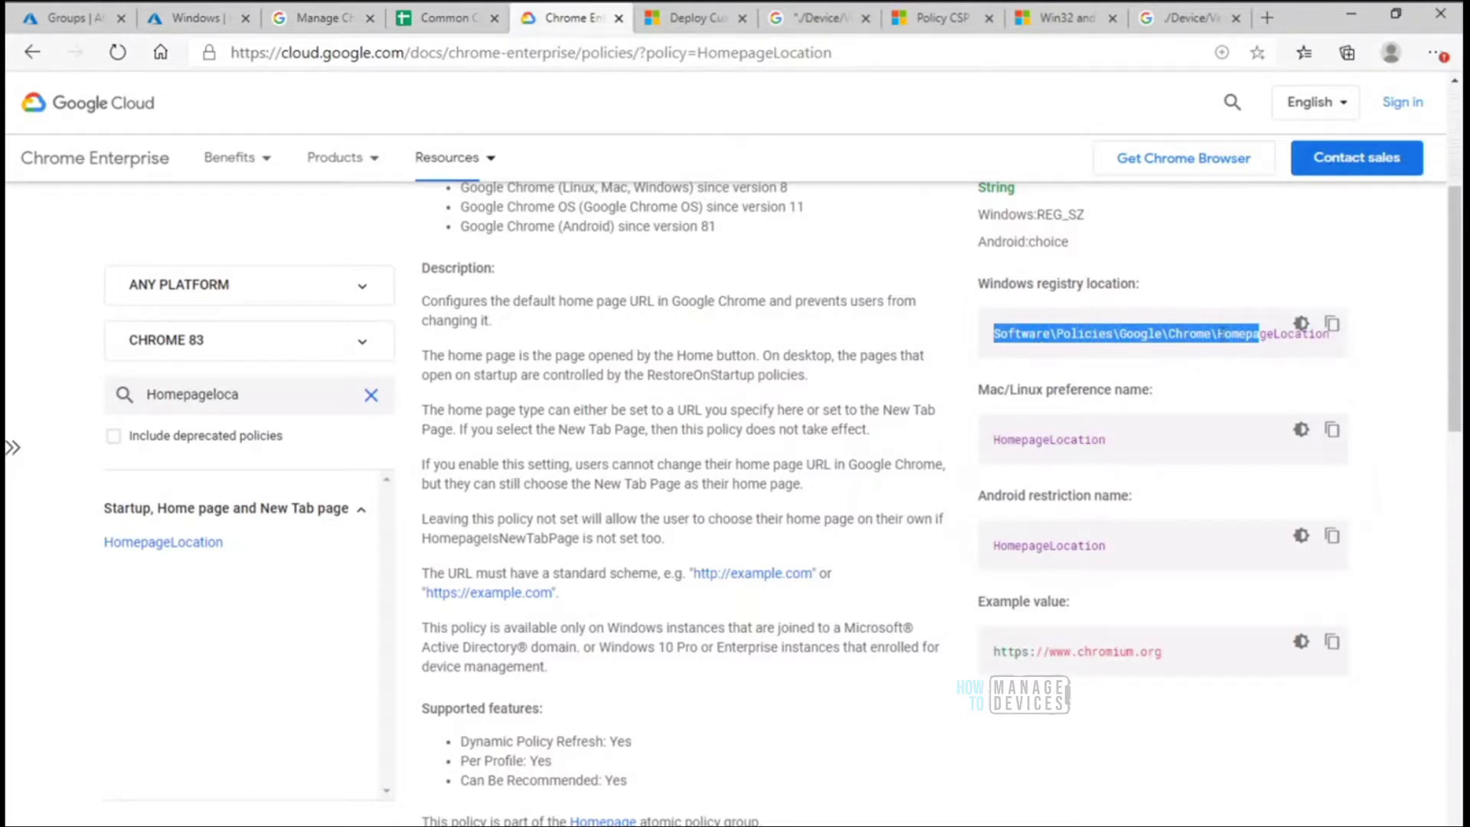
left_click(1251, 339)
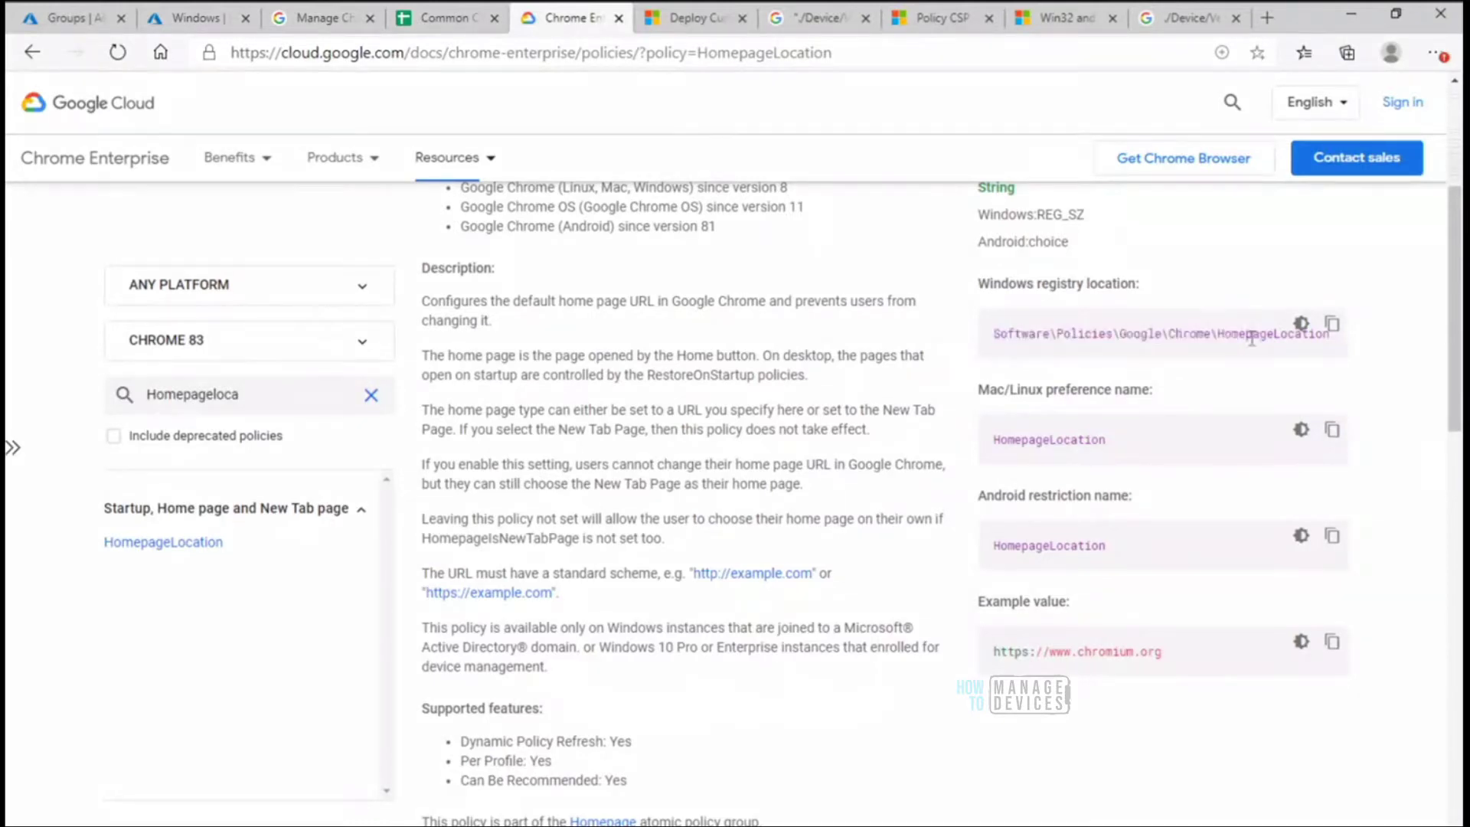
double_click(1220, 334)
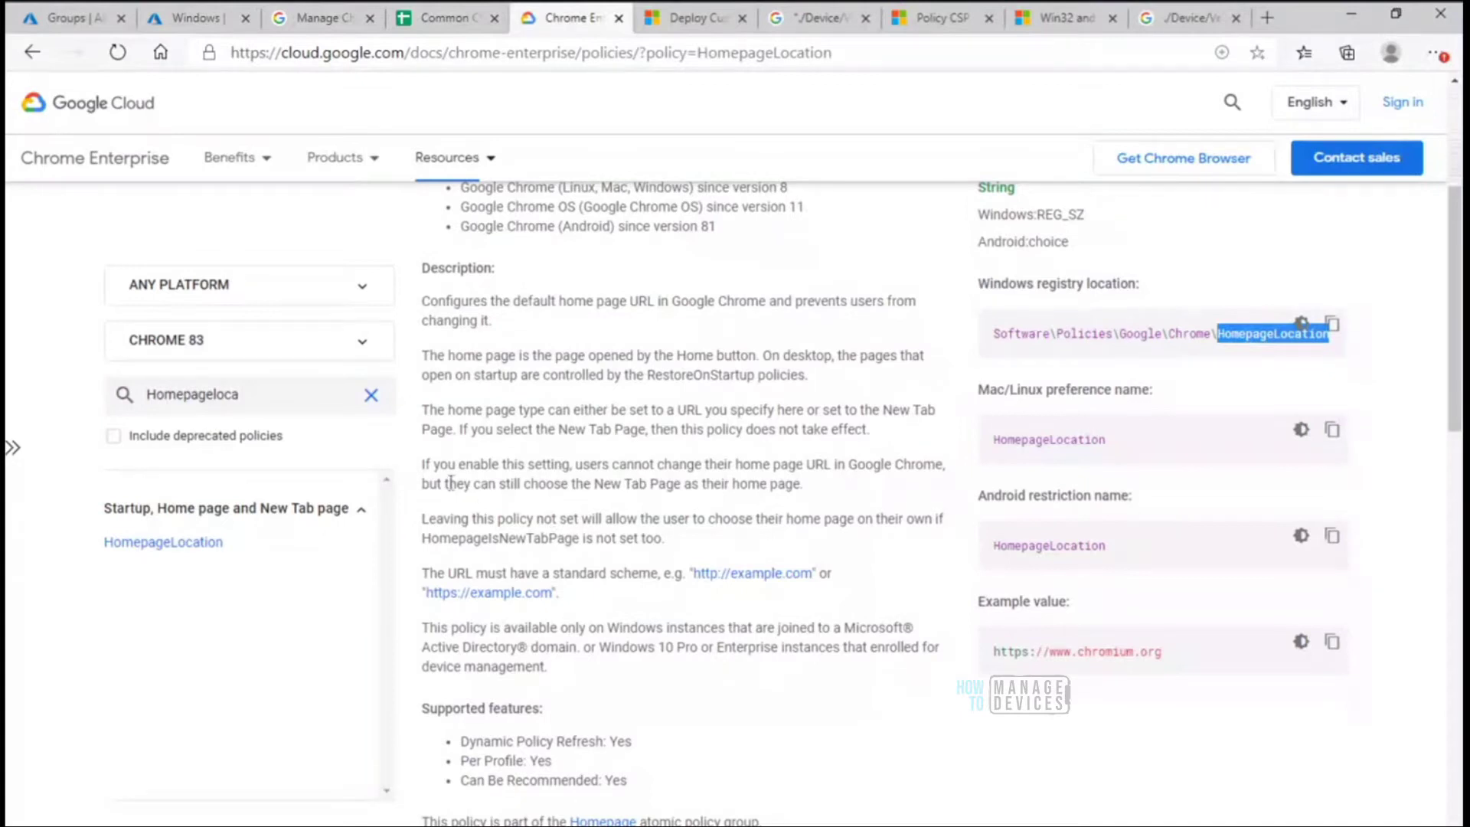
left_click_drag(423, 472, 687, 545)
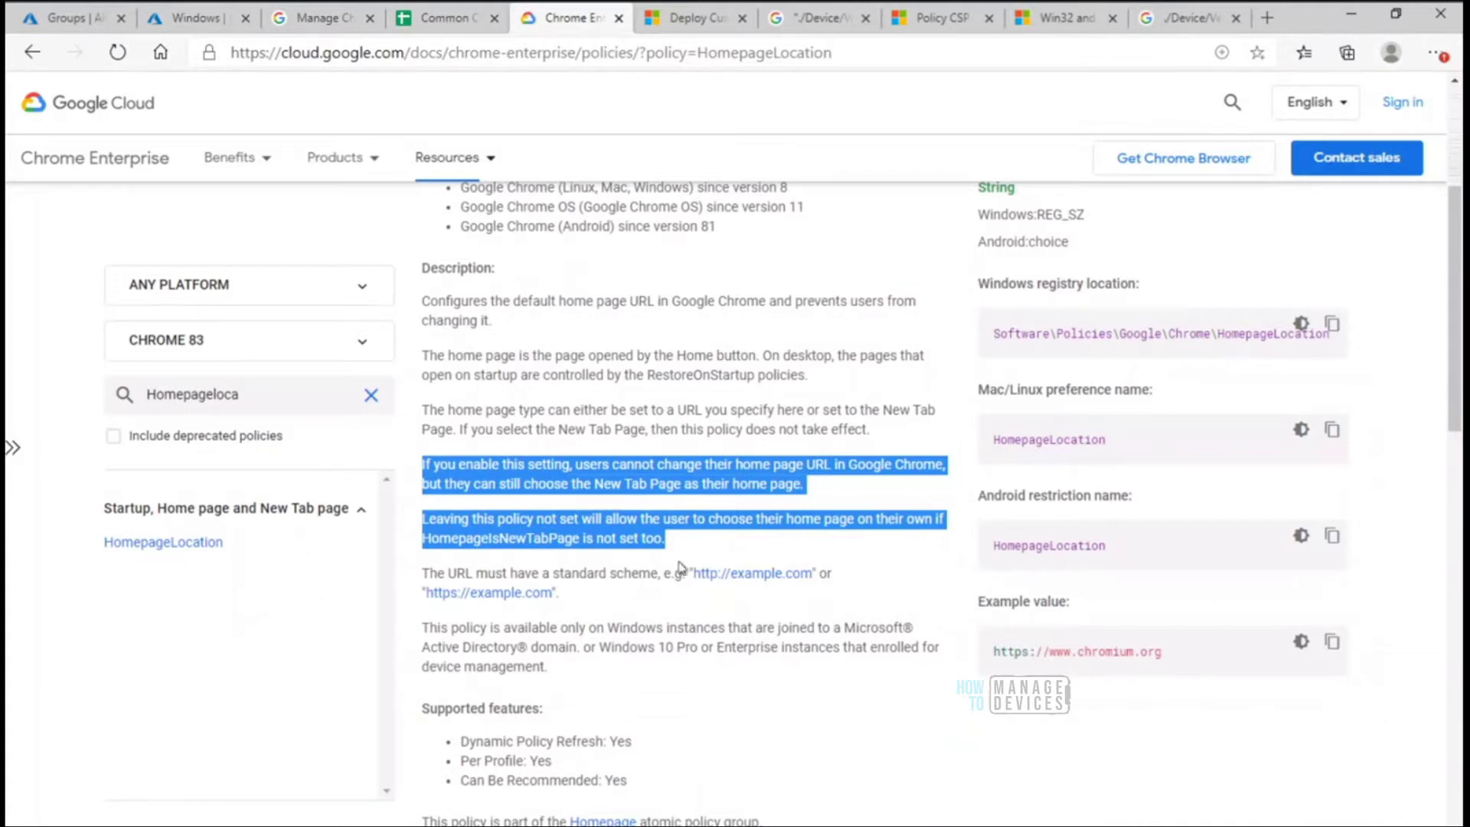
left_click_drag(560, 594, 423, 573)
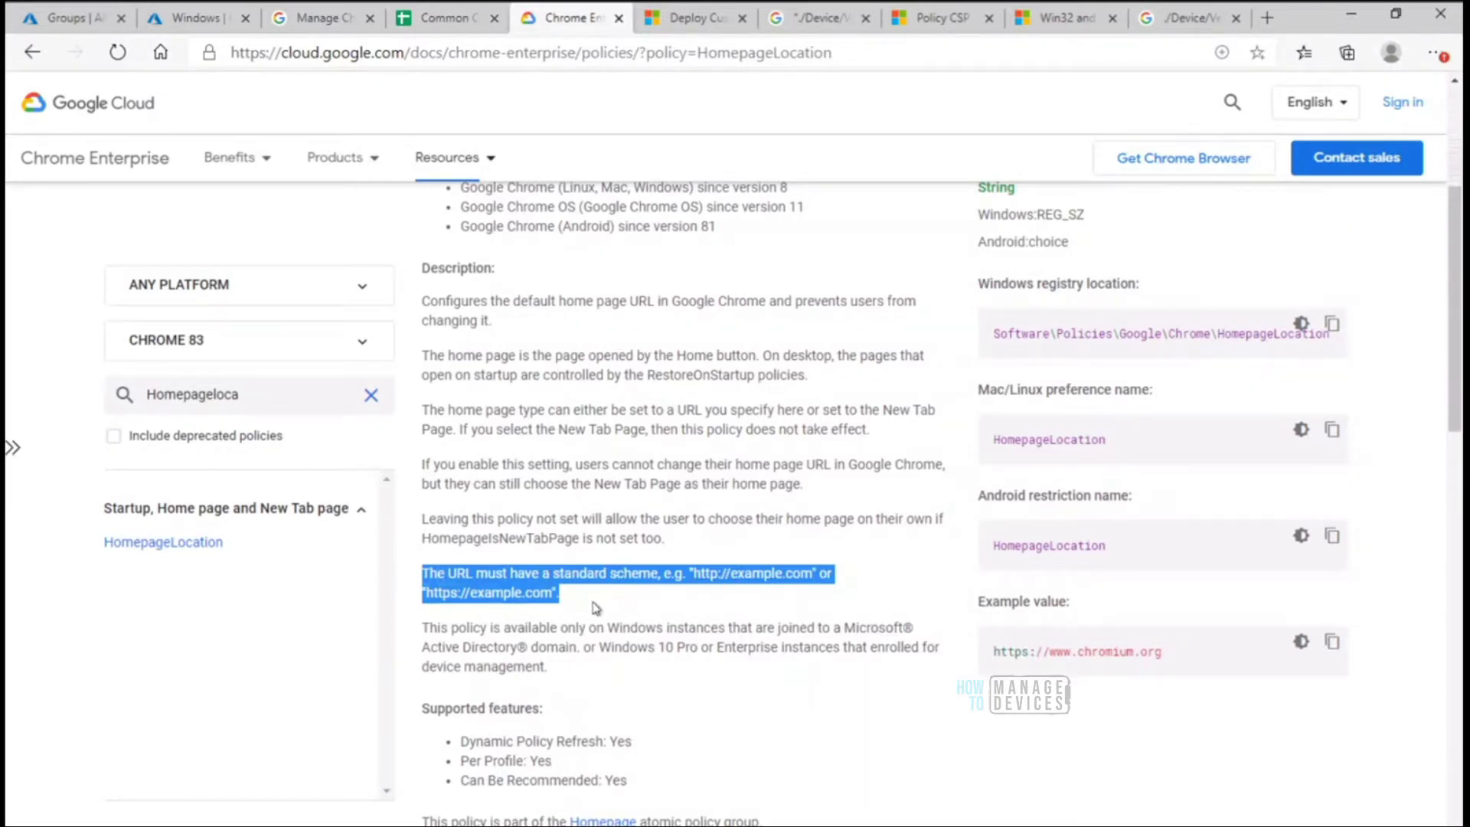
Step: Check the Value entry of Example B in the Chrome Enterprise Help article
left_click(320, 22)
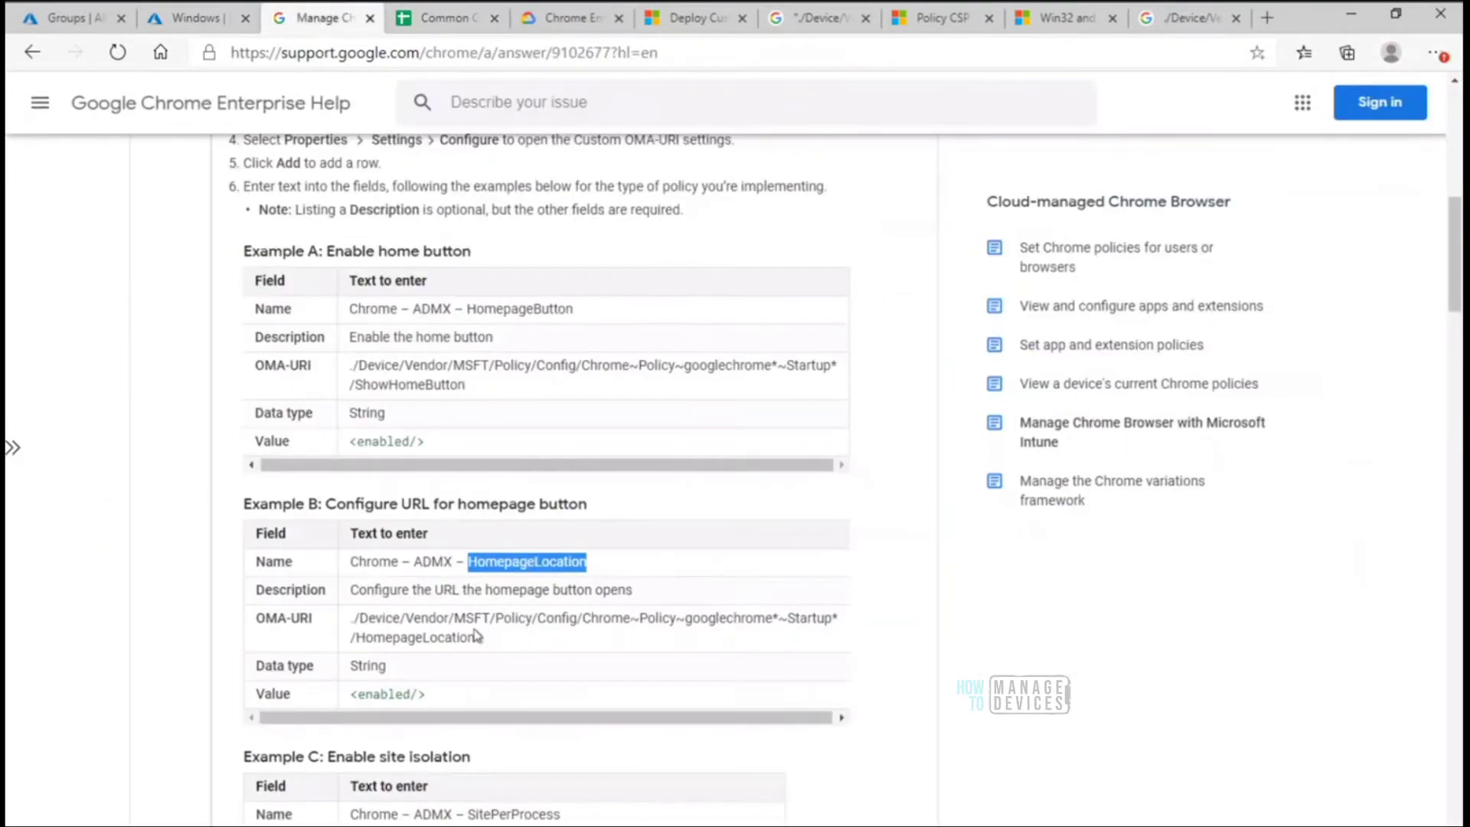
left_click_drag(446, 694, 343, 695)
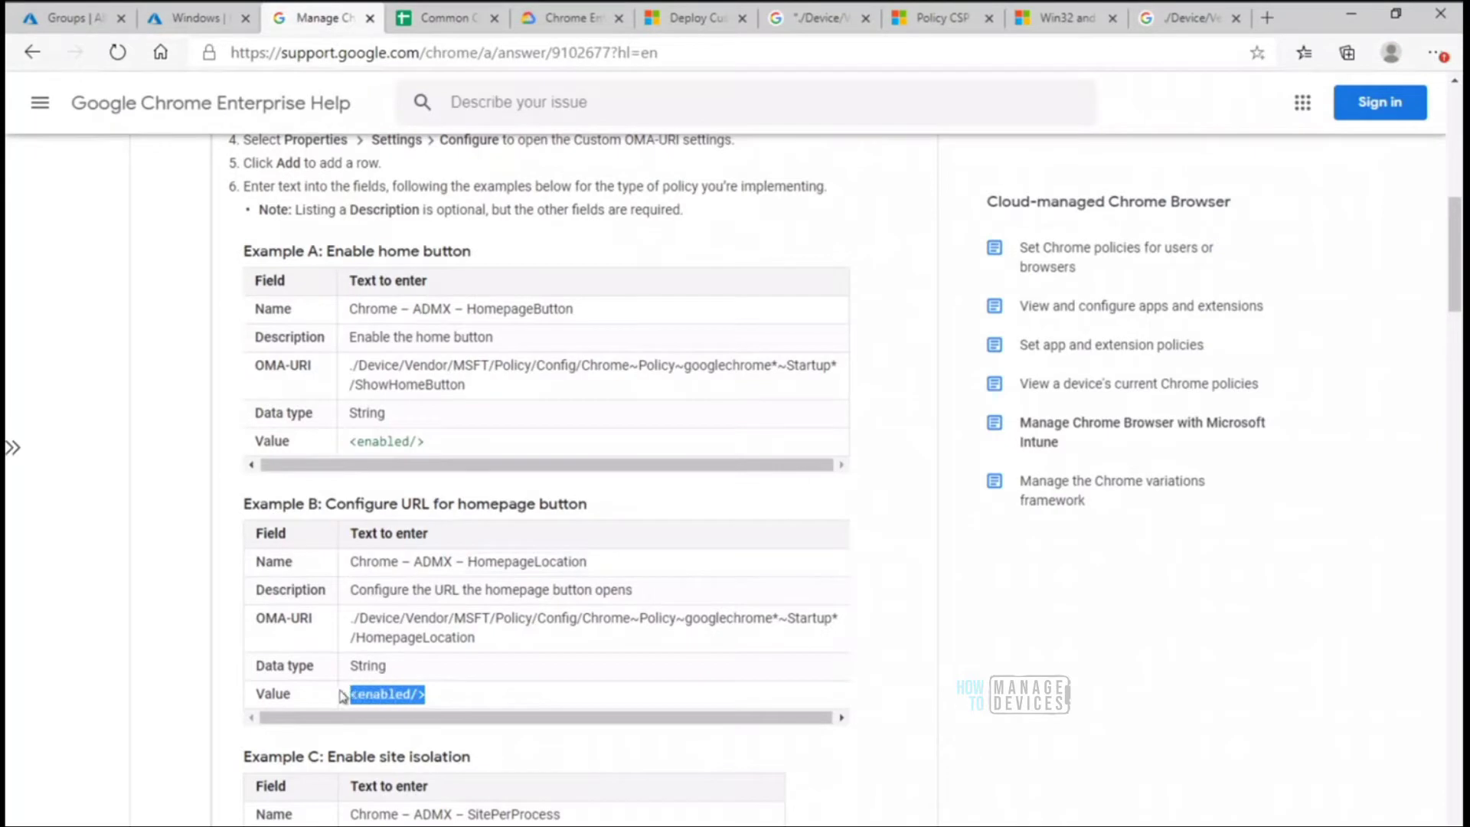
left_click(452, 697)
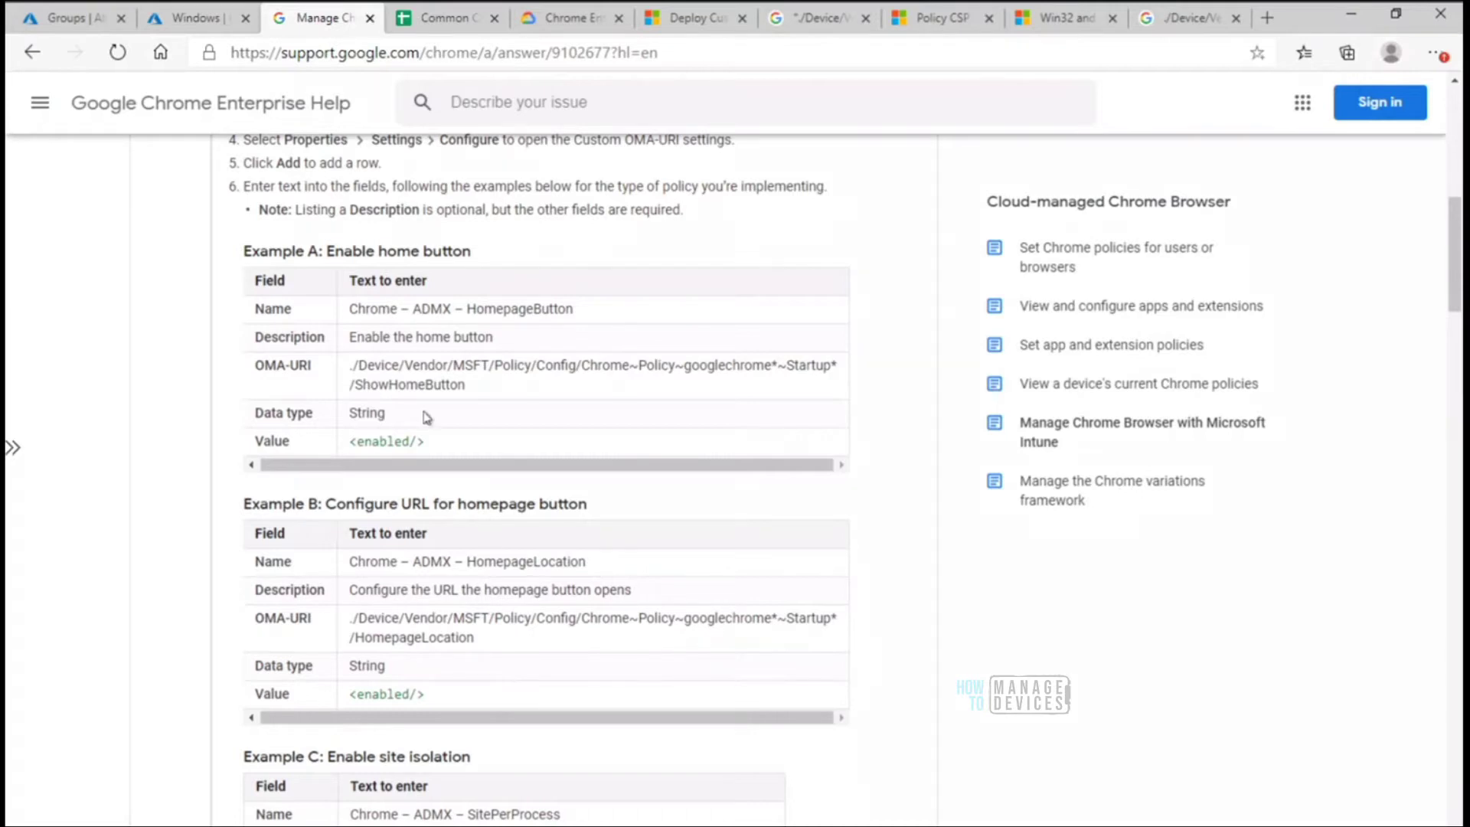
Step: Locate the help article's reference to the Common Chrome Browser policies for Microsoft Intune spreadsheet, below the policy examples
left_click(442, 25)
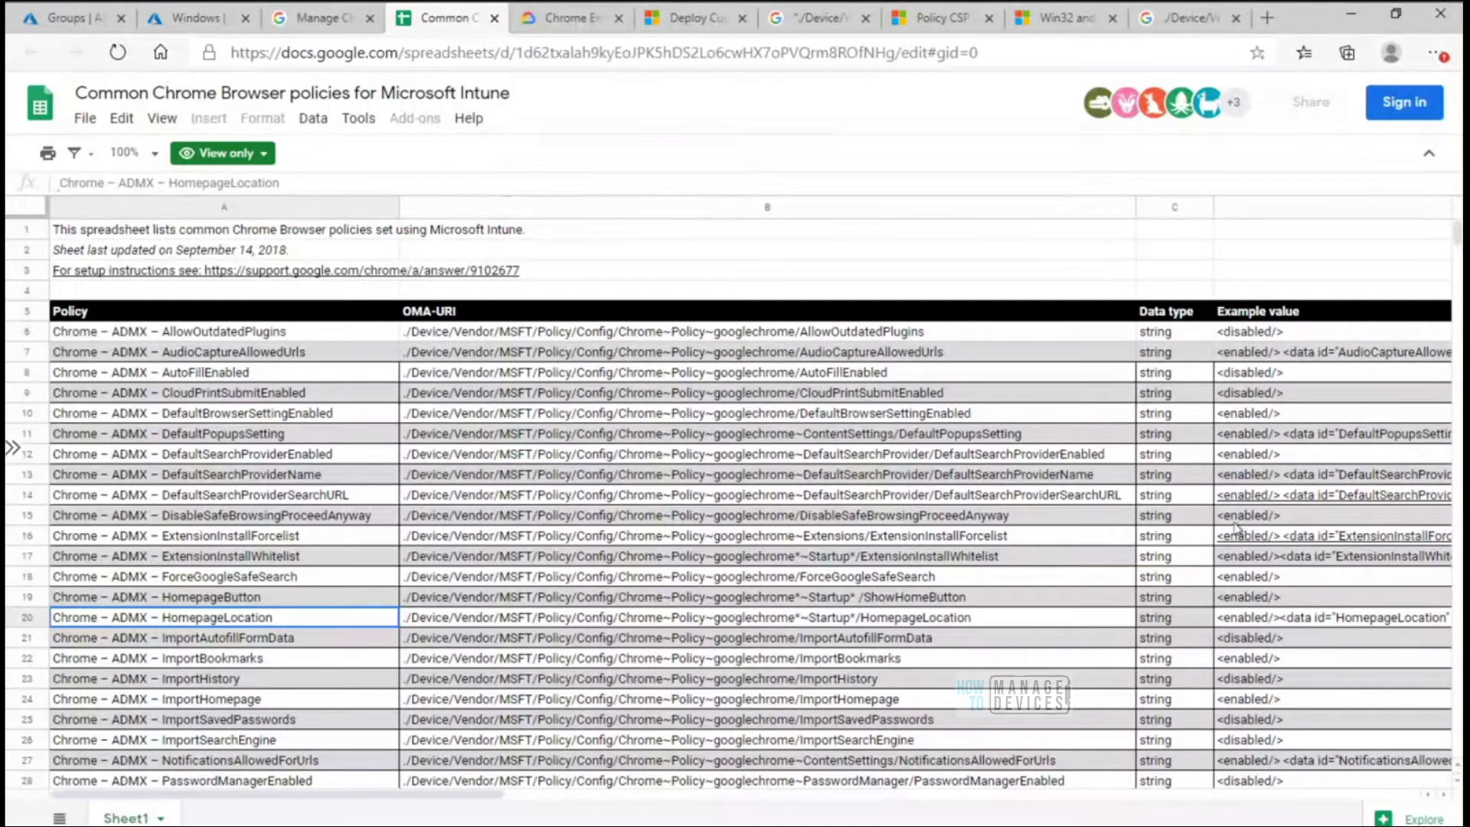
left_click(321, 18)
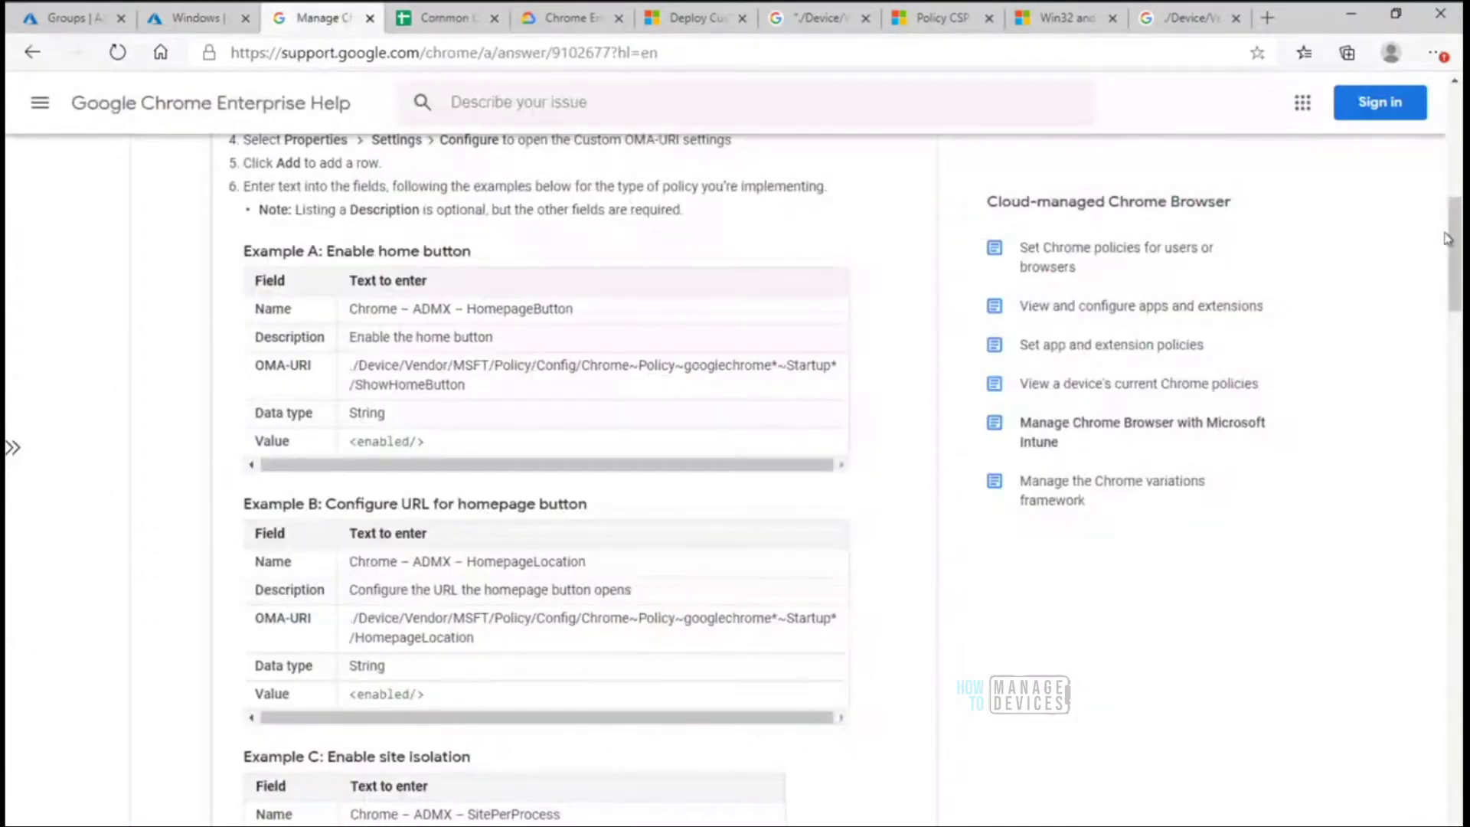
scroll(1455, 249, "up", 1)
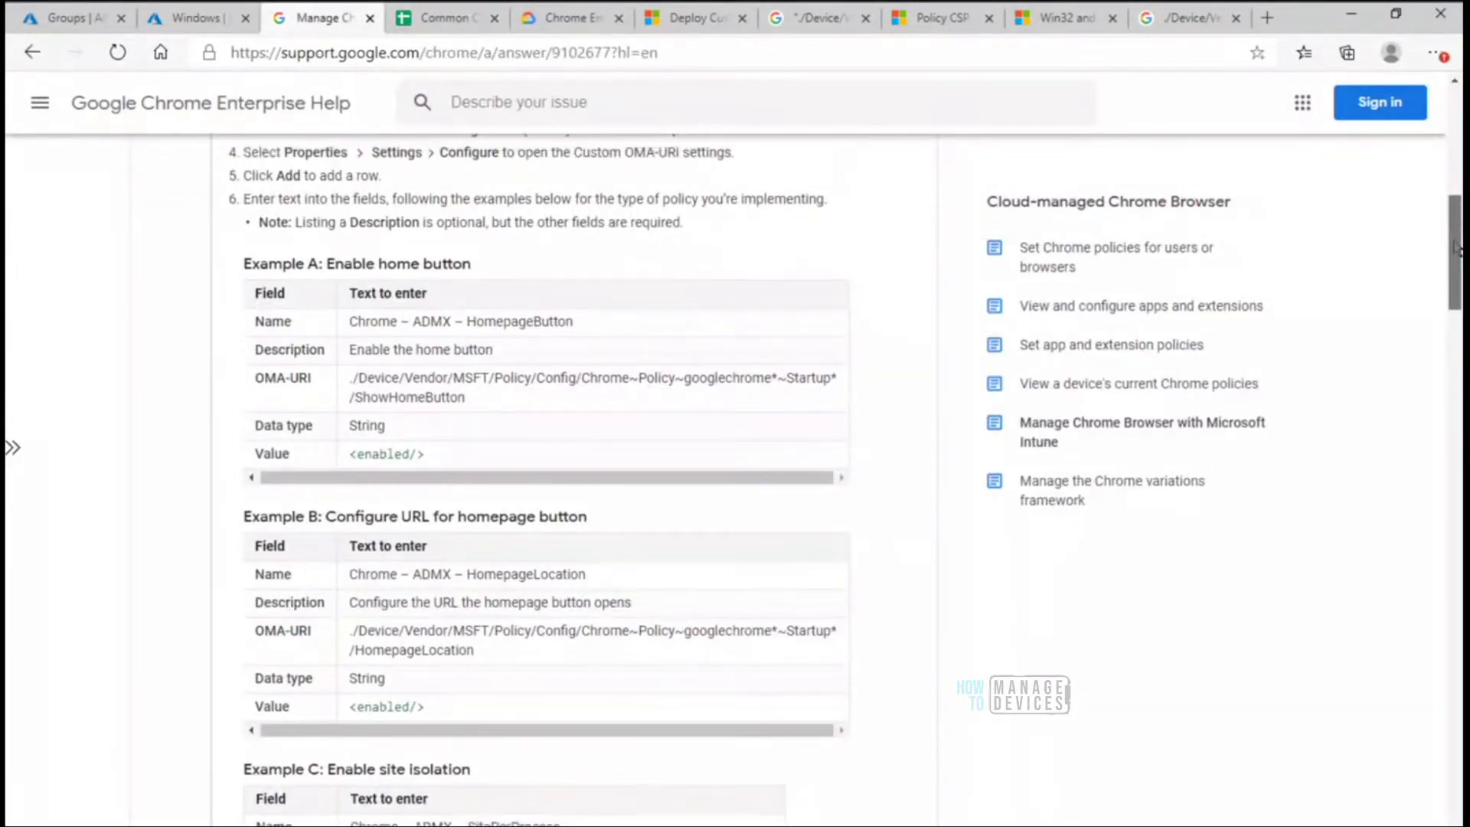
left_click_drag(1455, 249, 1459, 580)
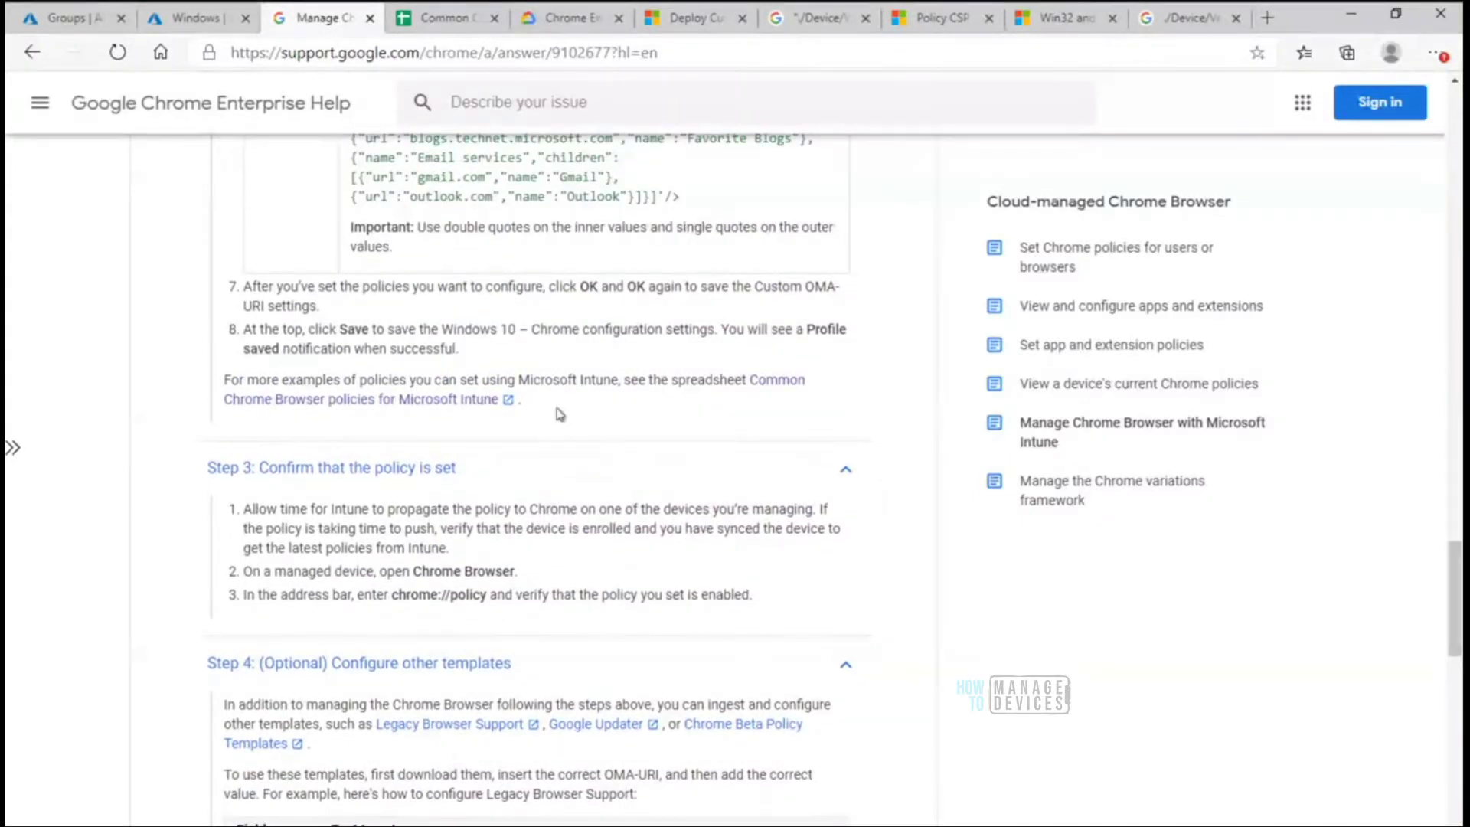
left_click_drag(557, 409, 221, 382)
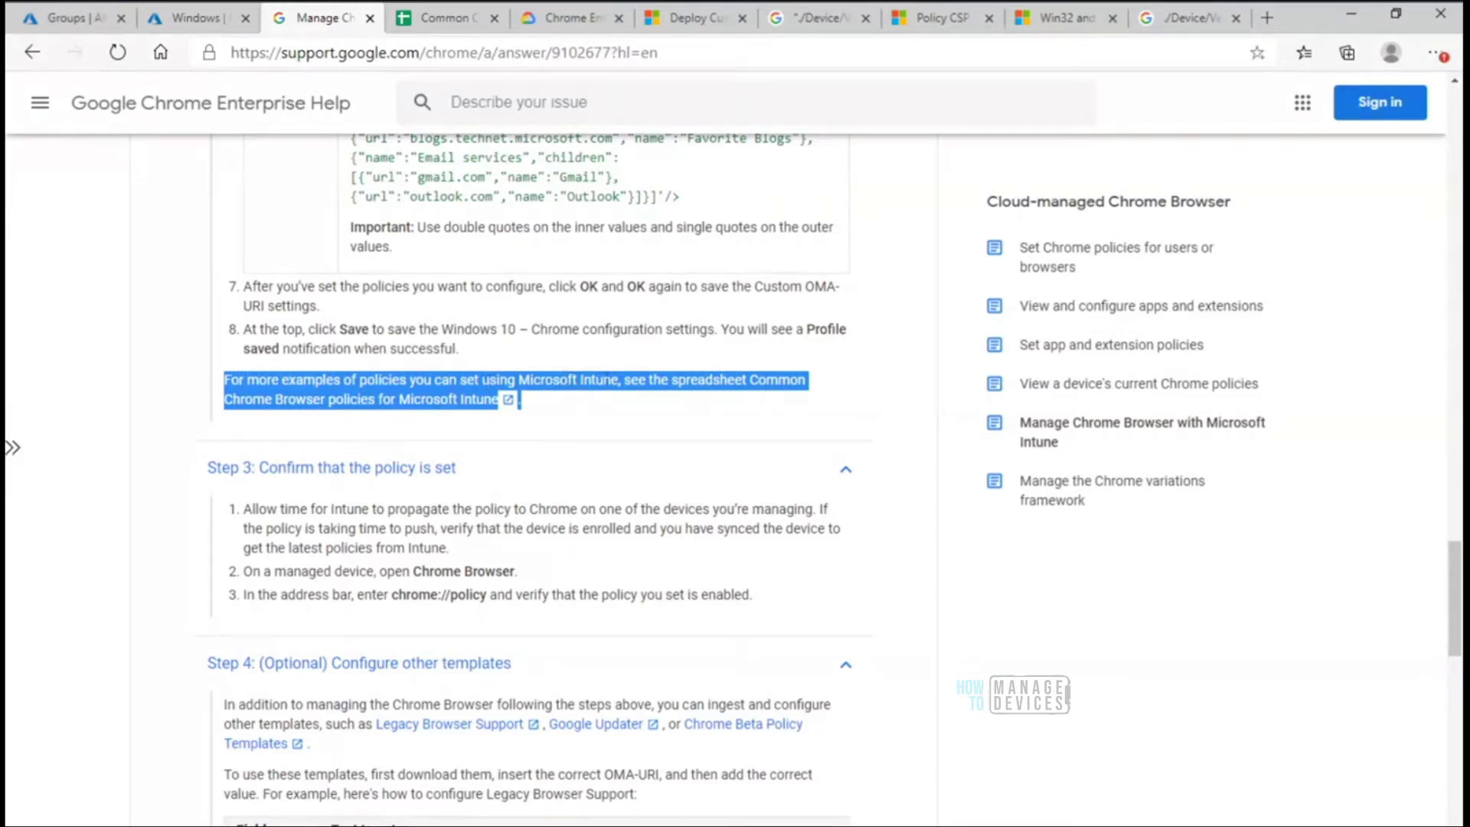
left_click(666, 416)
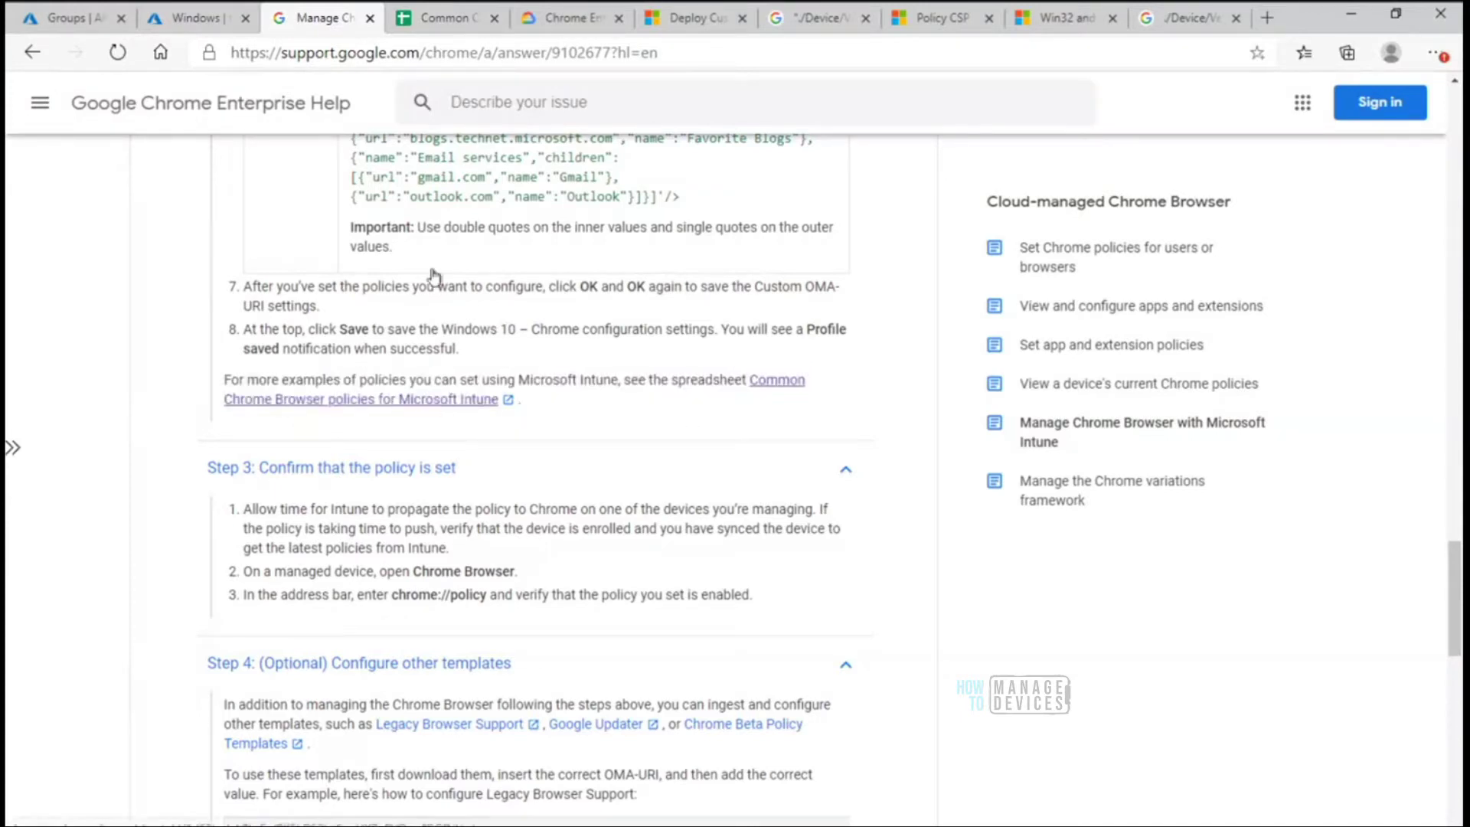
Step: Examine the HomepageLocation row's OMA-URI, data type and example value in the policies spreadsheet, and bring up the Notepad notes
left_click(440, 24)
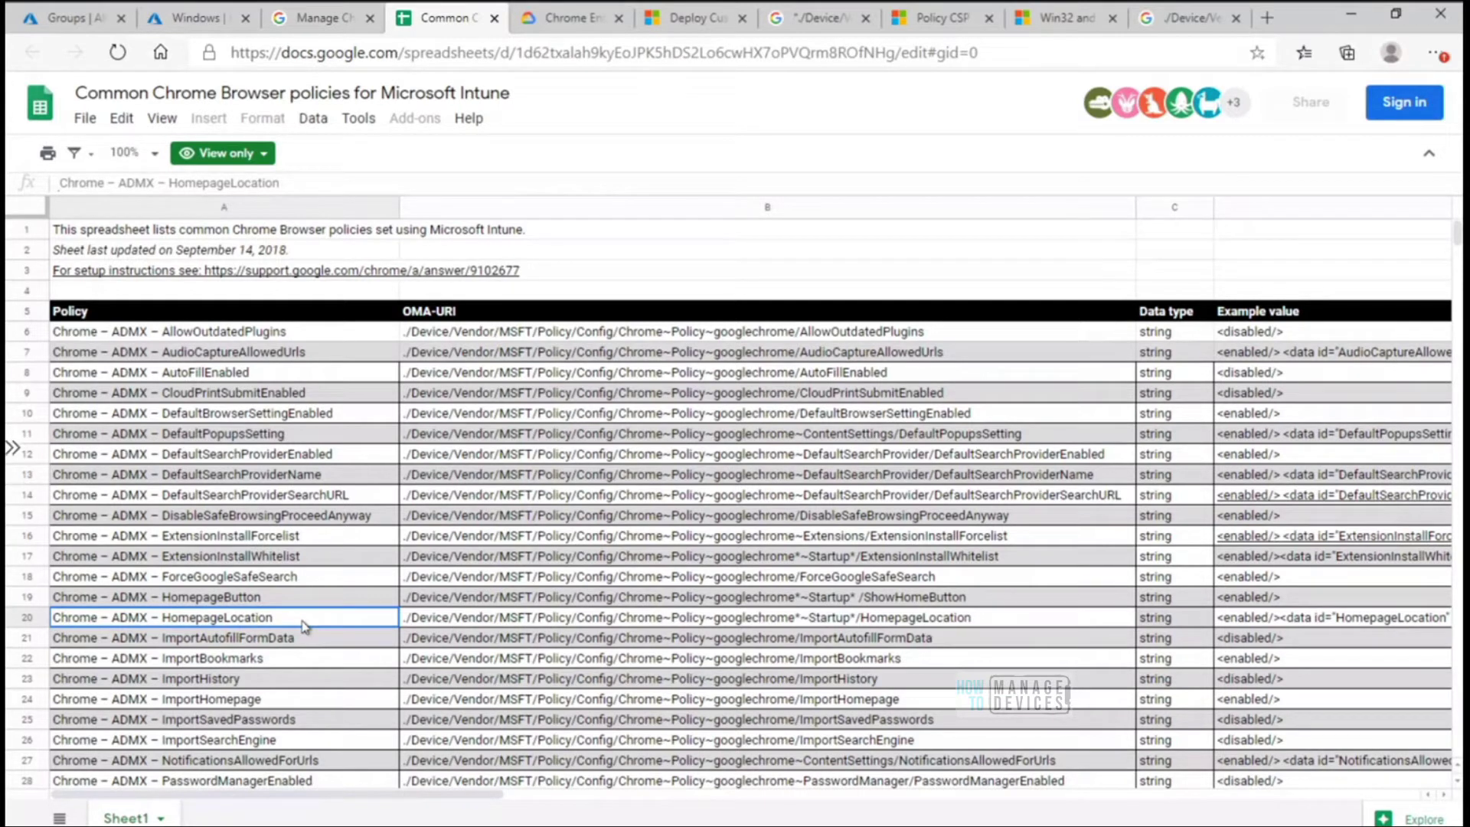
key("Right")
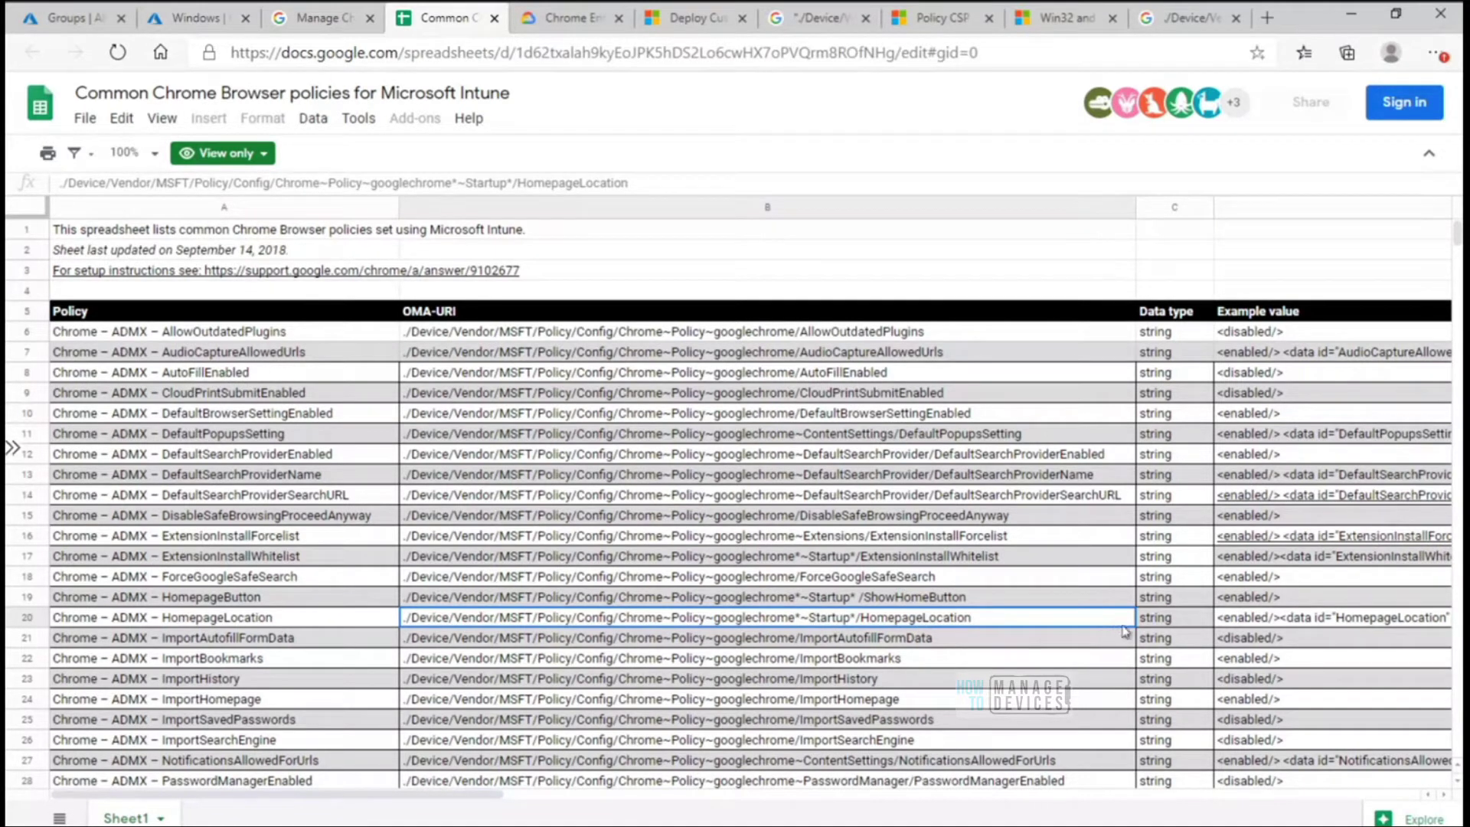
left_click(1159, 624)
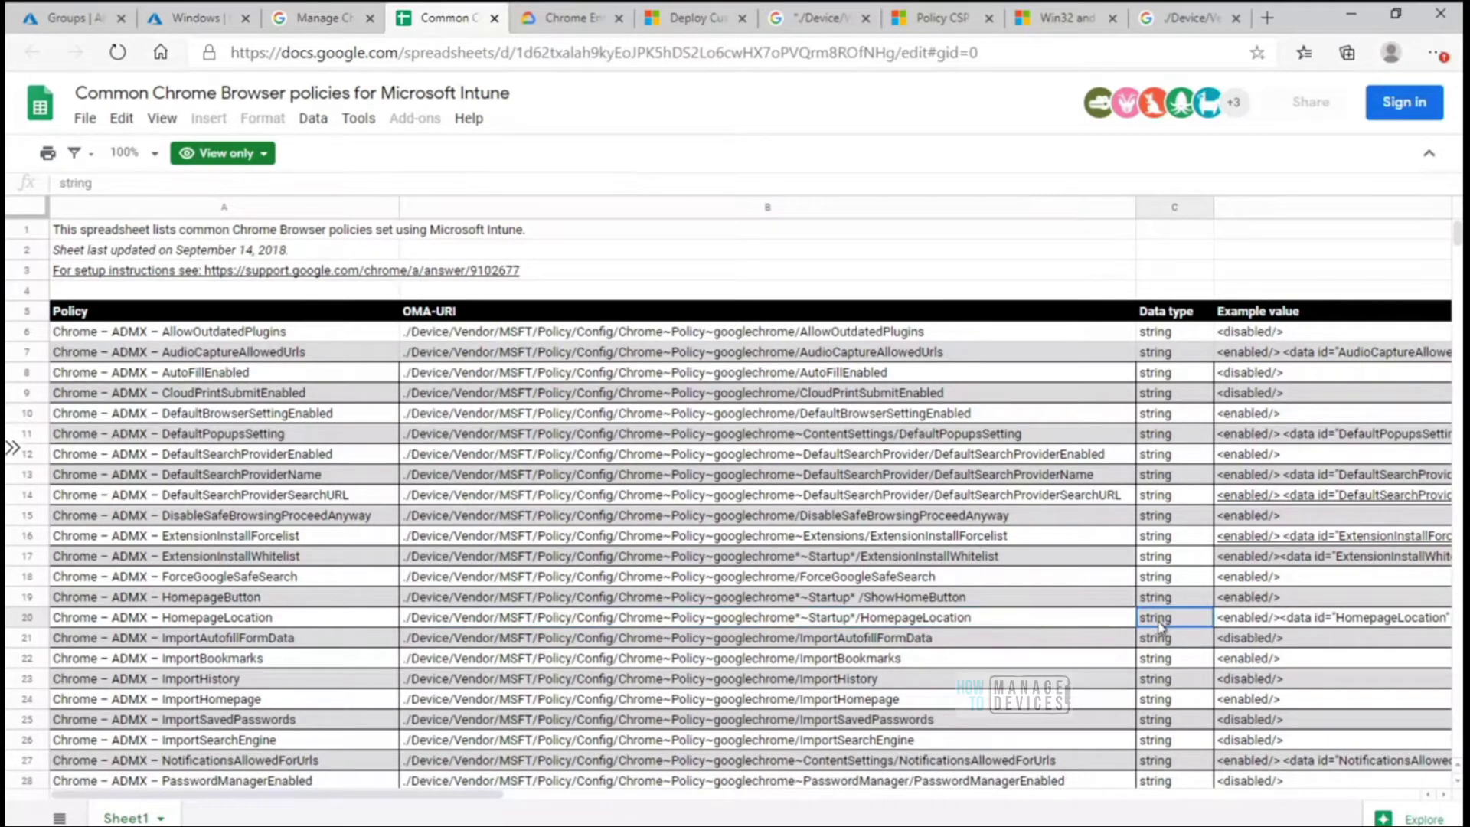
left_click(1246, 622)
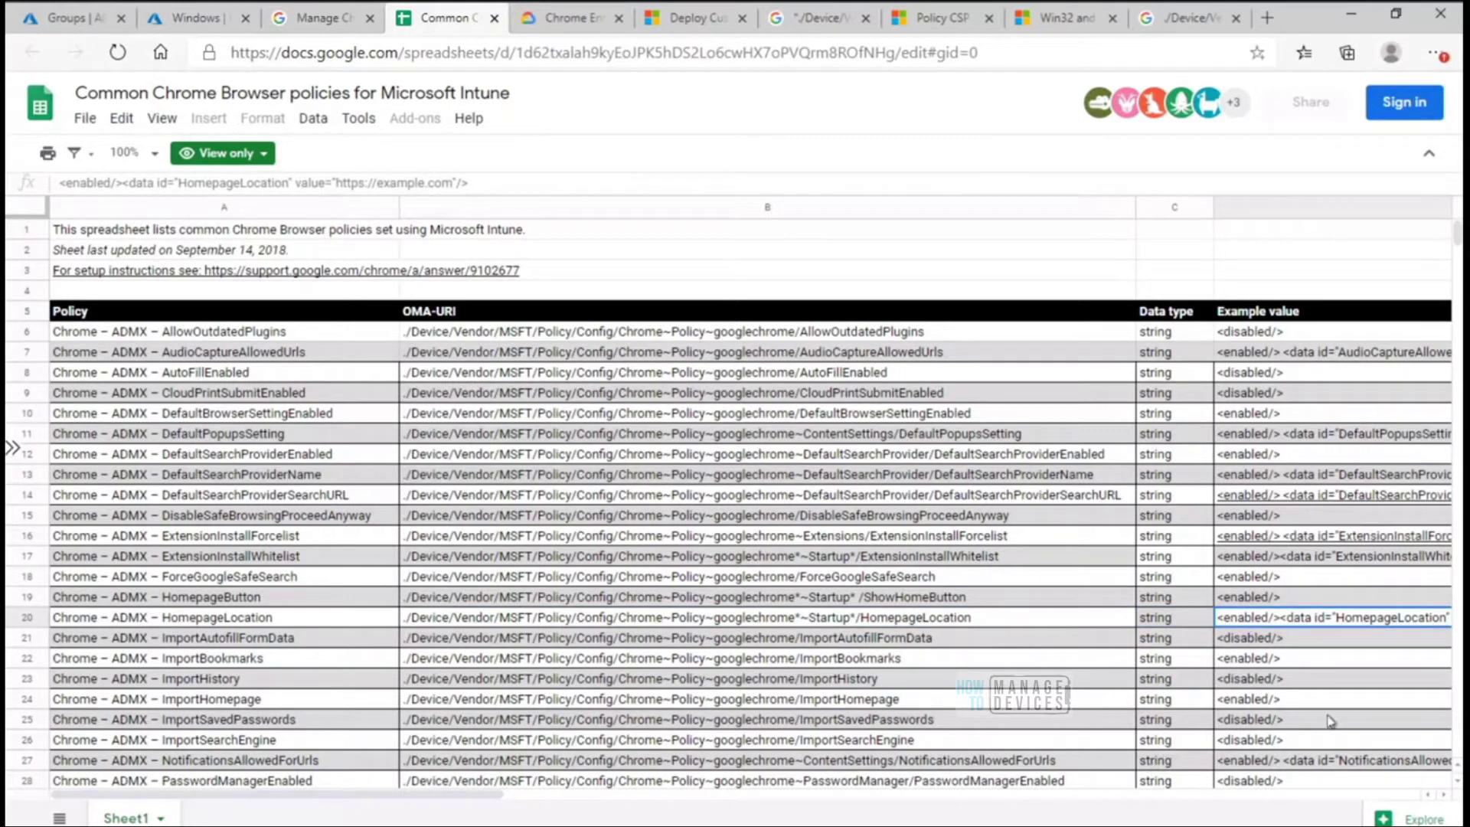
key("Right")
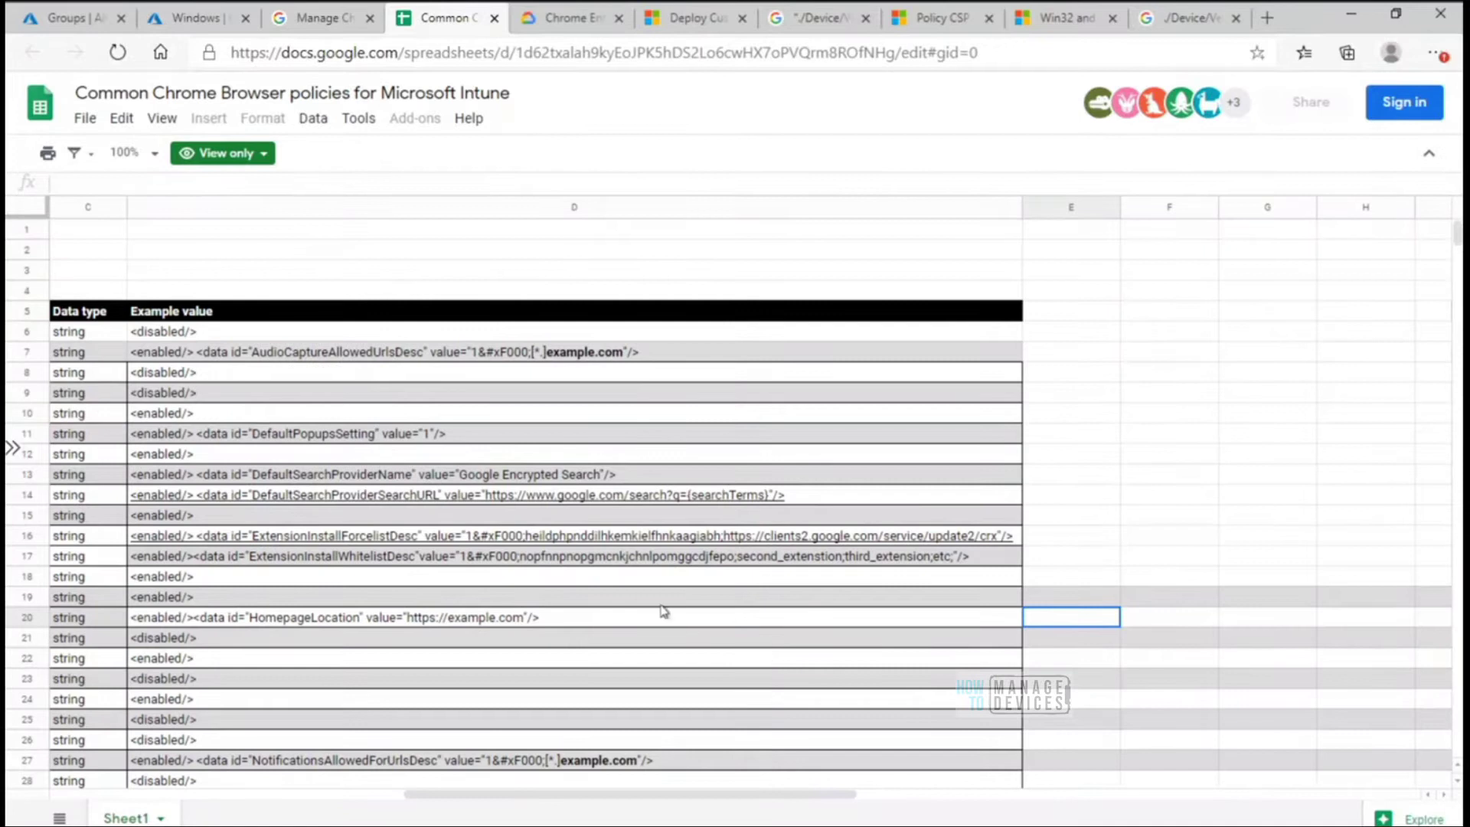
left_click(663, 622)
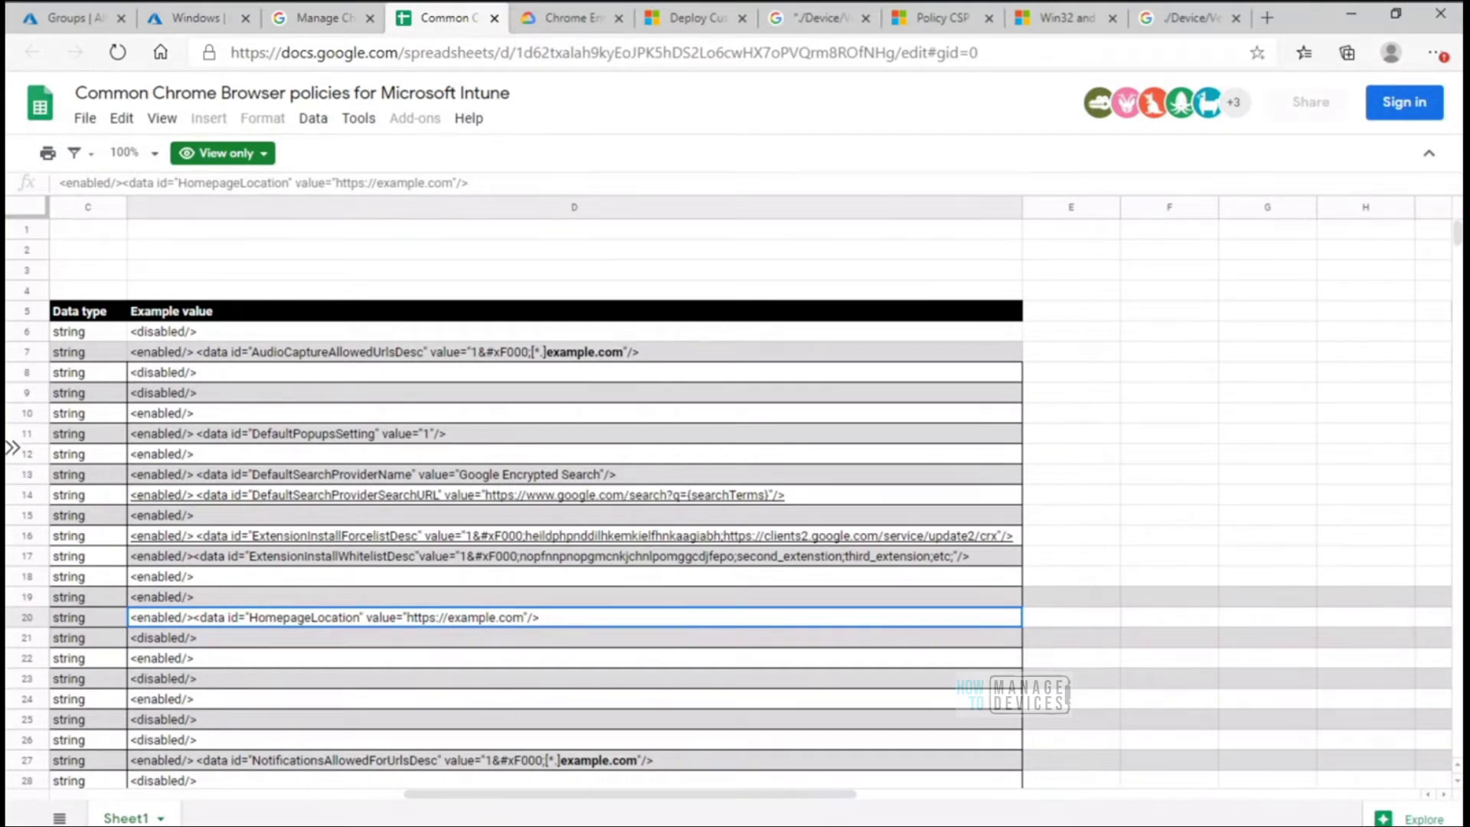
left_click(662, 825)
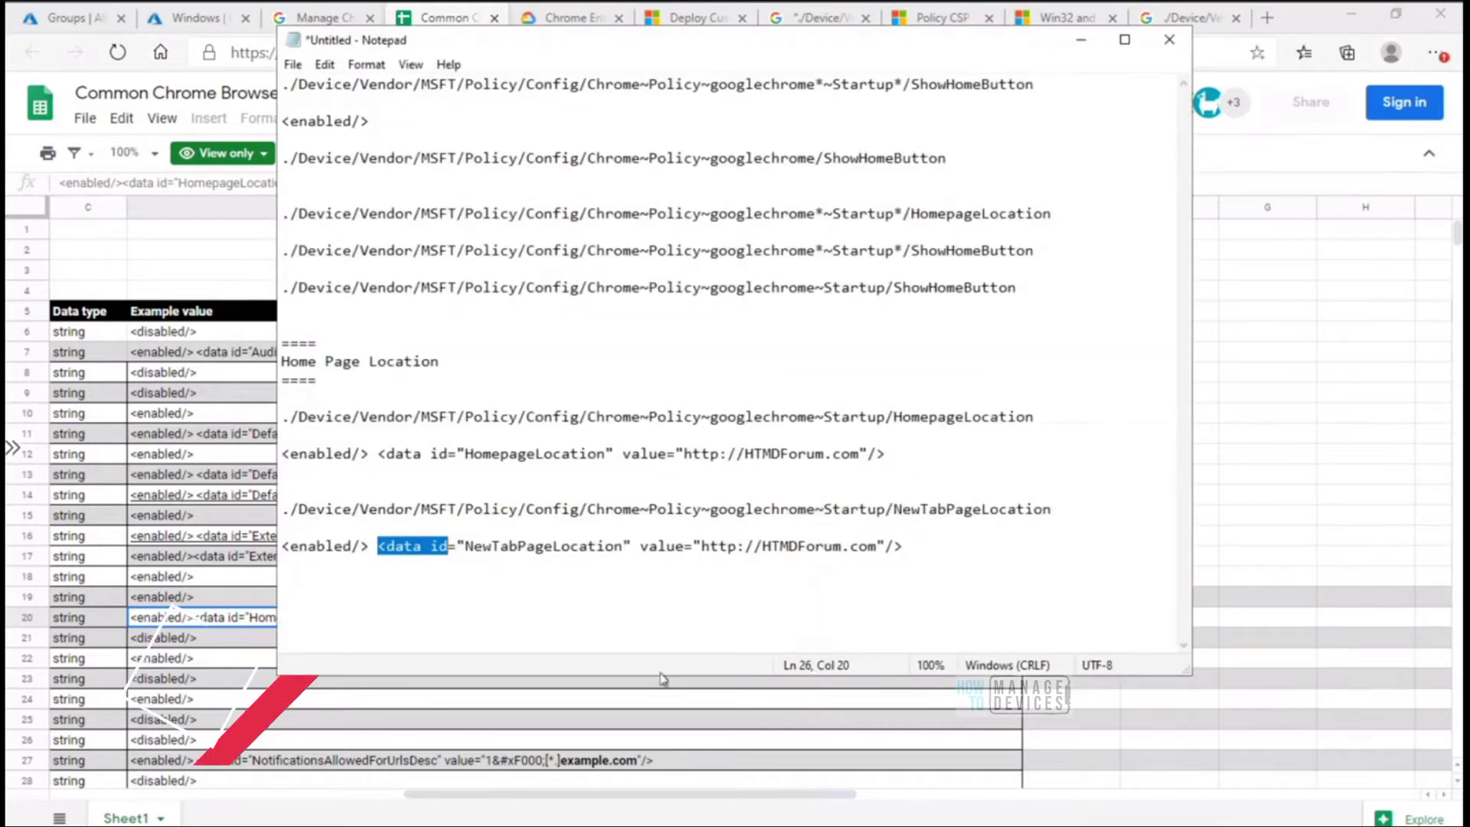
Step: Examine the HomepageLocation OMA-URI and its value string in the Home Page Location section of the notes
left_click_drag(888, 452, 279, 416)
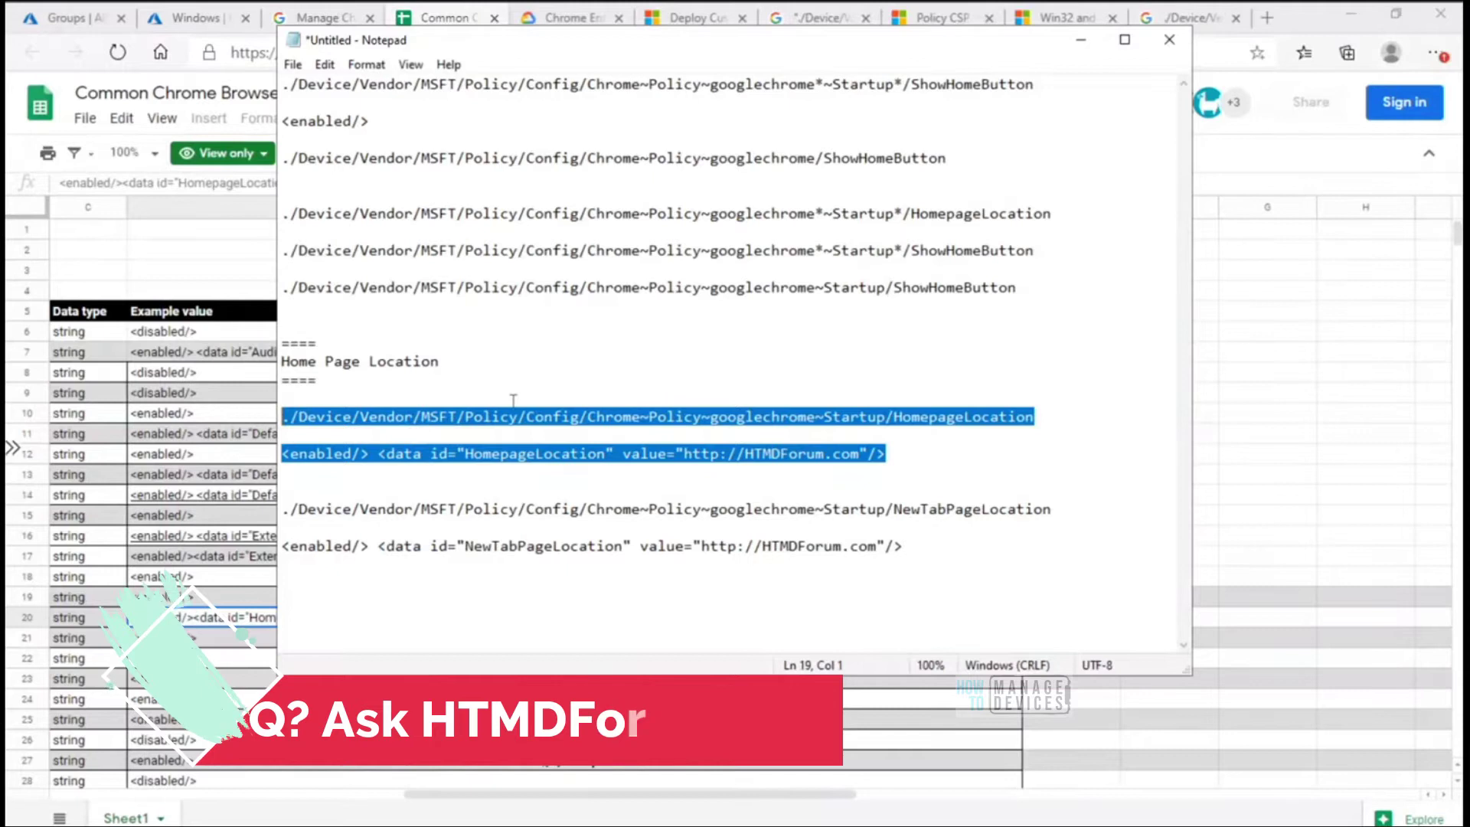
left_click(484, 391)
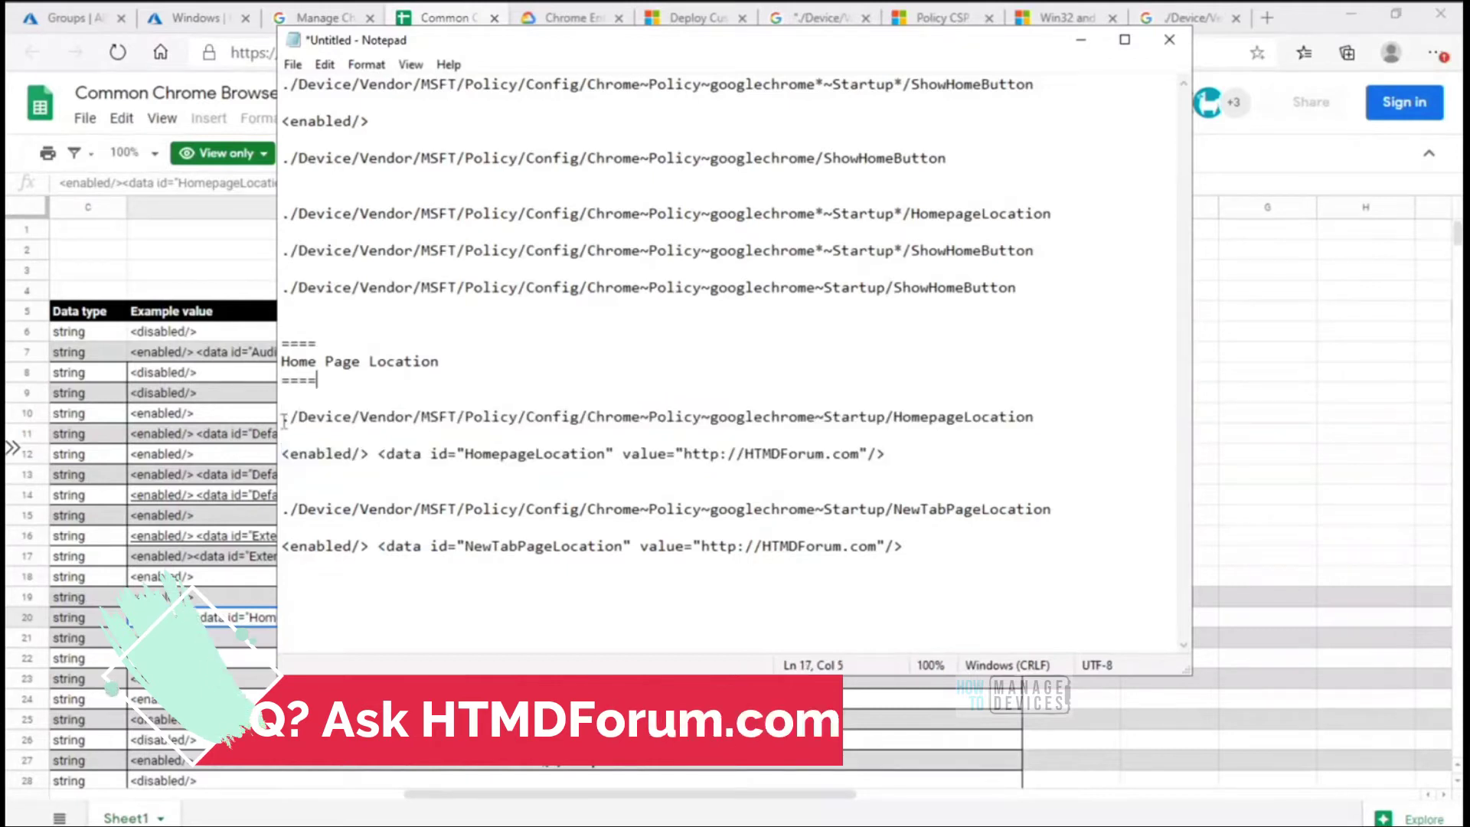
left_click_drag(283, 420, 1041, 422)
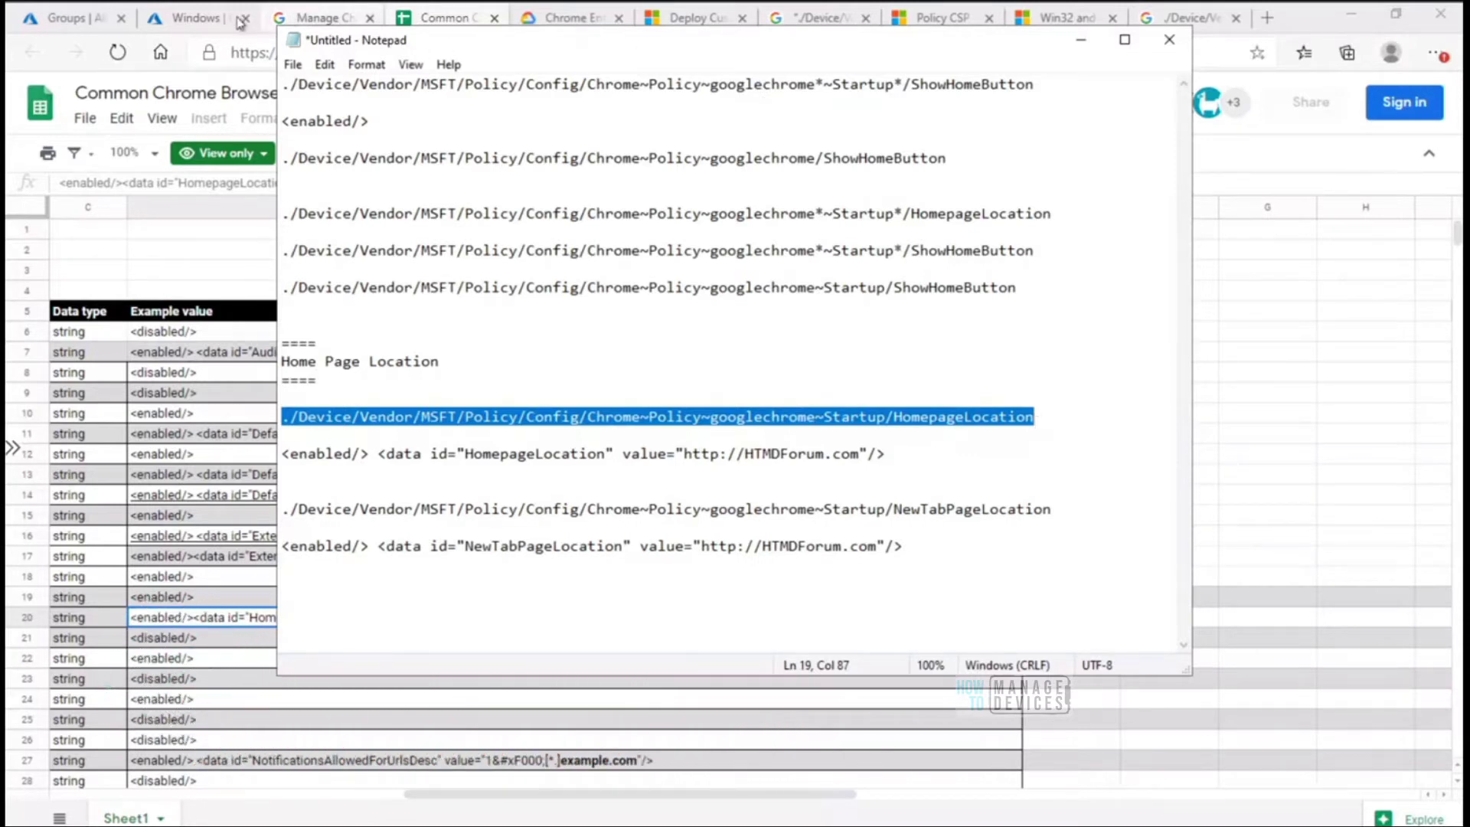
Step: In the Chrome Enterprise Help article, examine Example B's HomepageLocation OMA-URI and the asterisks it contains
left_click(309, 19)
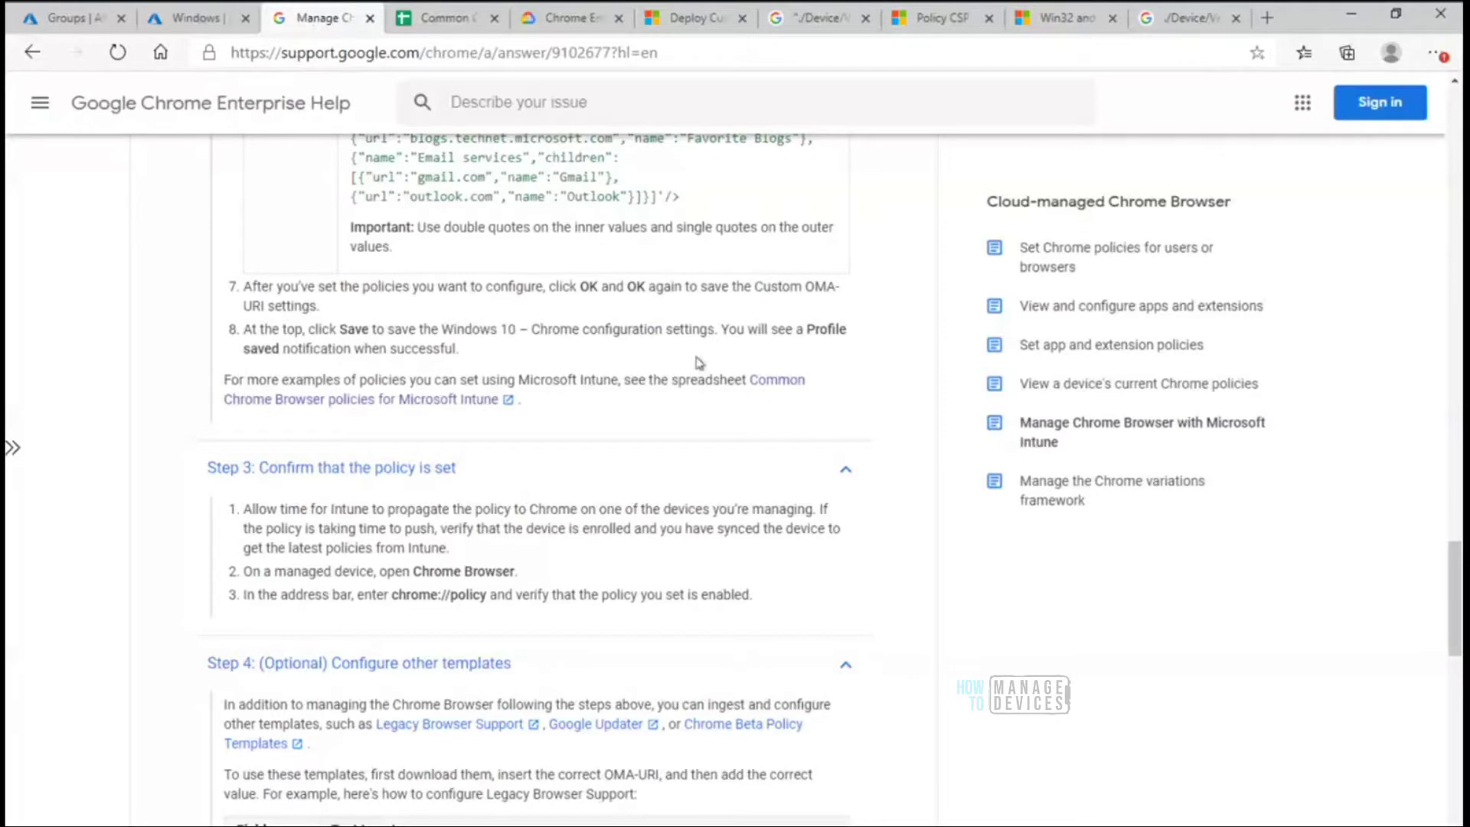
left_click_drag(1456, 626, 1415, 288)
scroll(1415, 287, "up", 5)
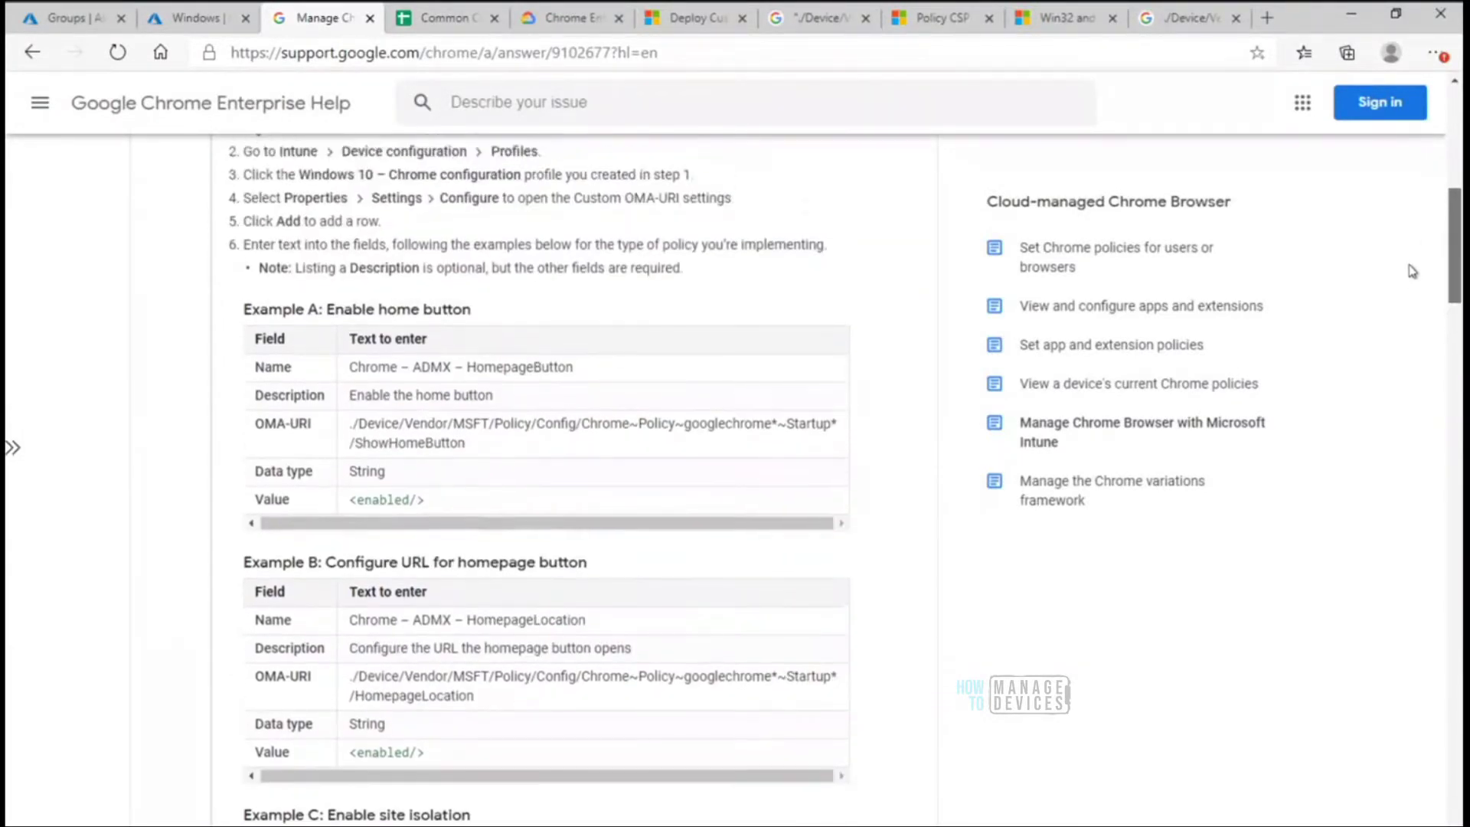
left_click_drag(602, 564, 455, 564)
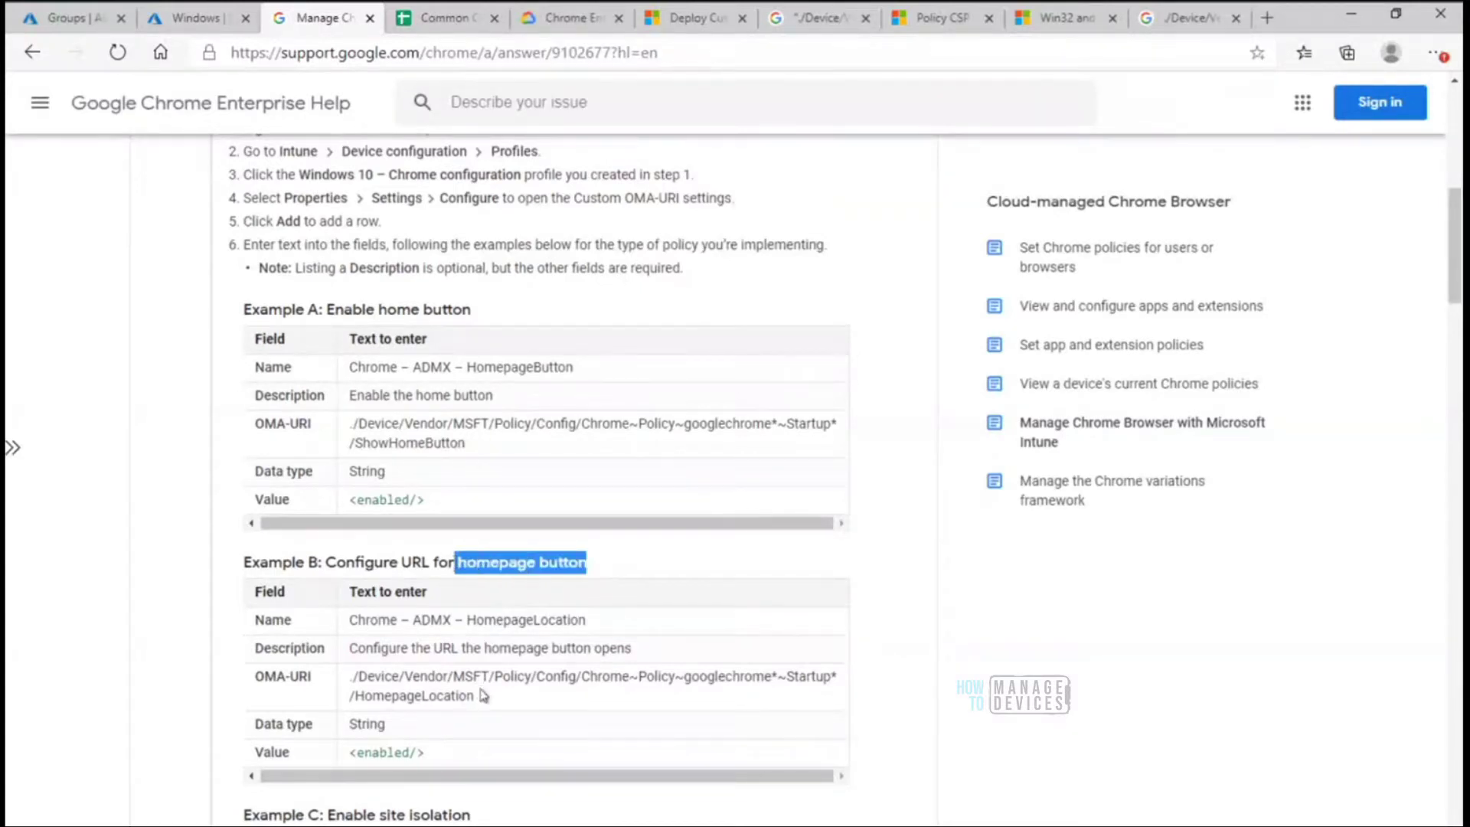
left_click_drag(476, 696, 349, 675)
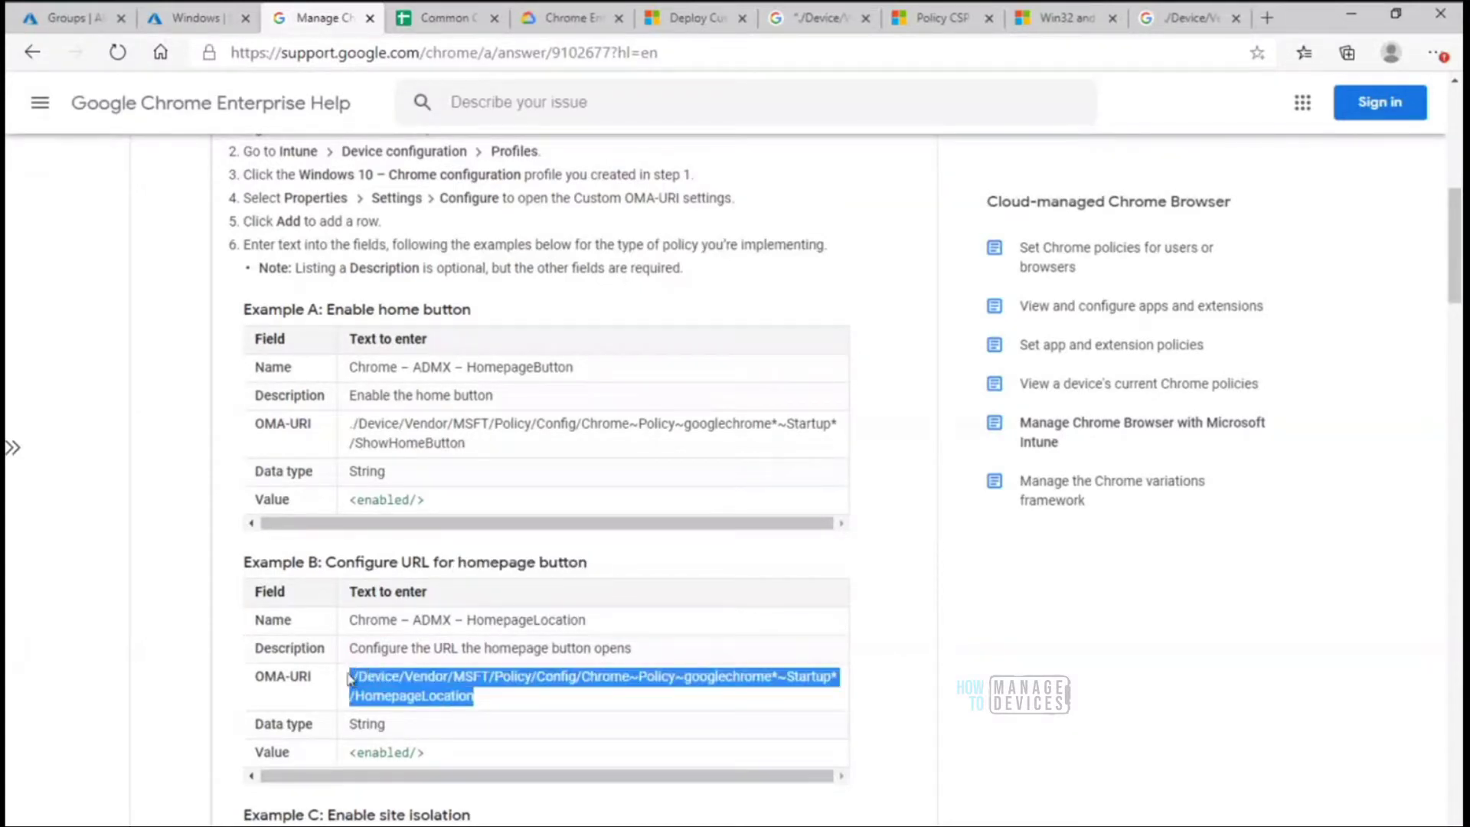
left_click(755, 677)
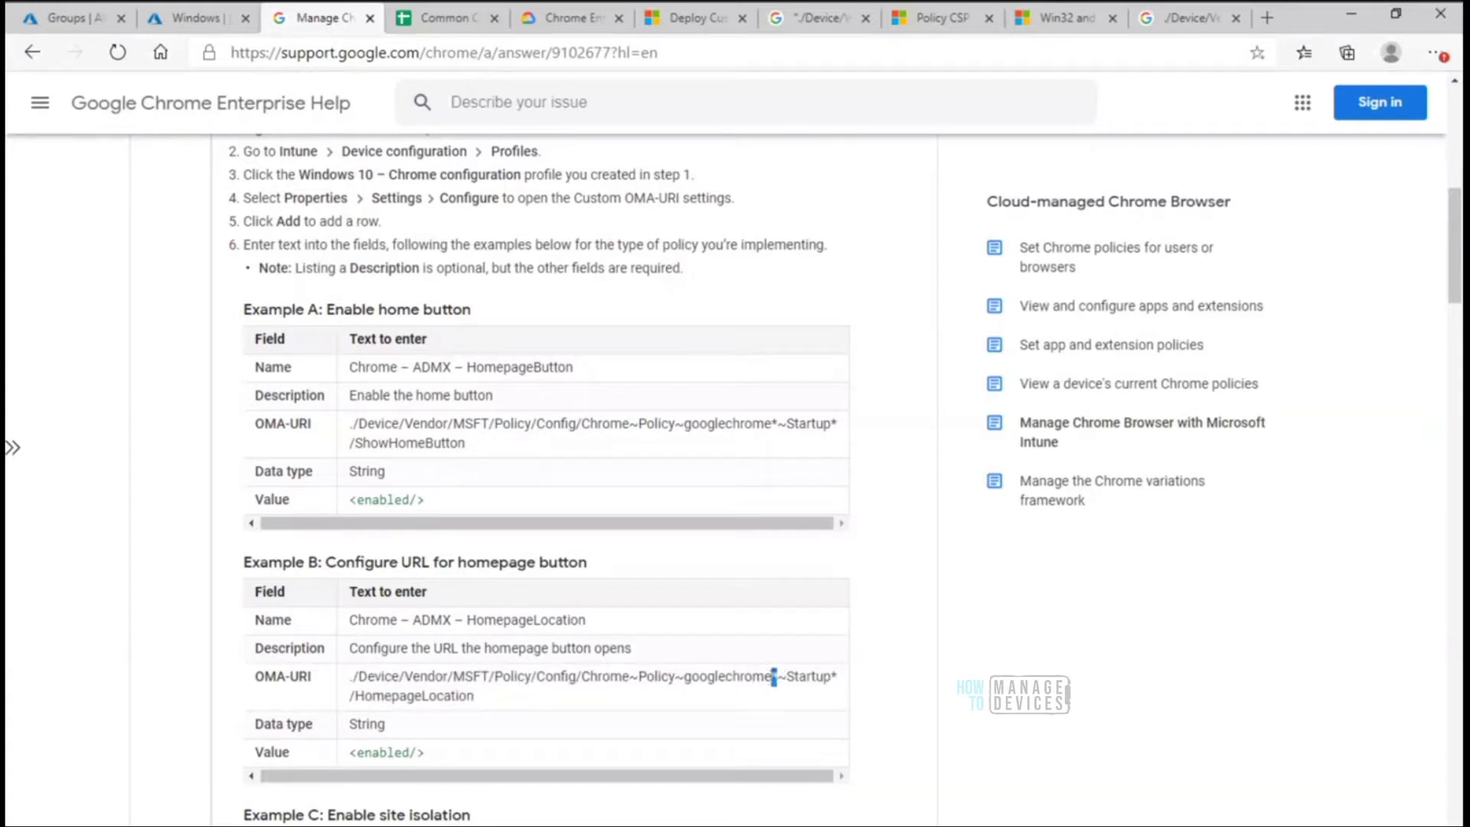
left_click(835, 677)
Step: Check the Chrome~Policy~googlechrome~Startup keys in the remote device's Registry Editor, and return to the help article
left_click(800, 782)
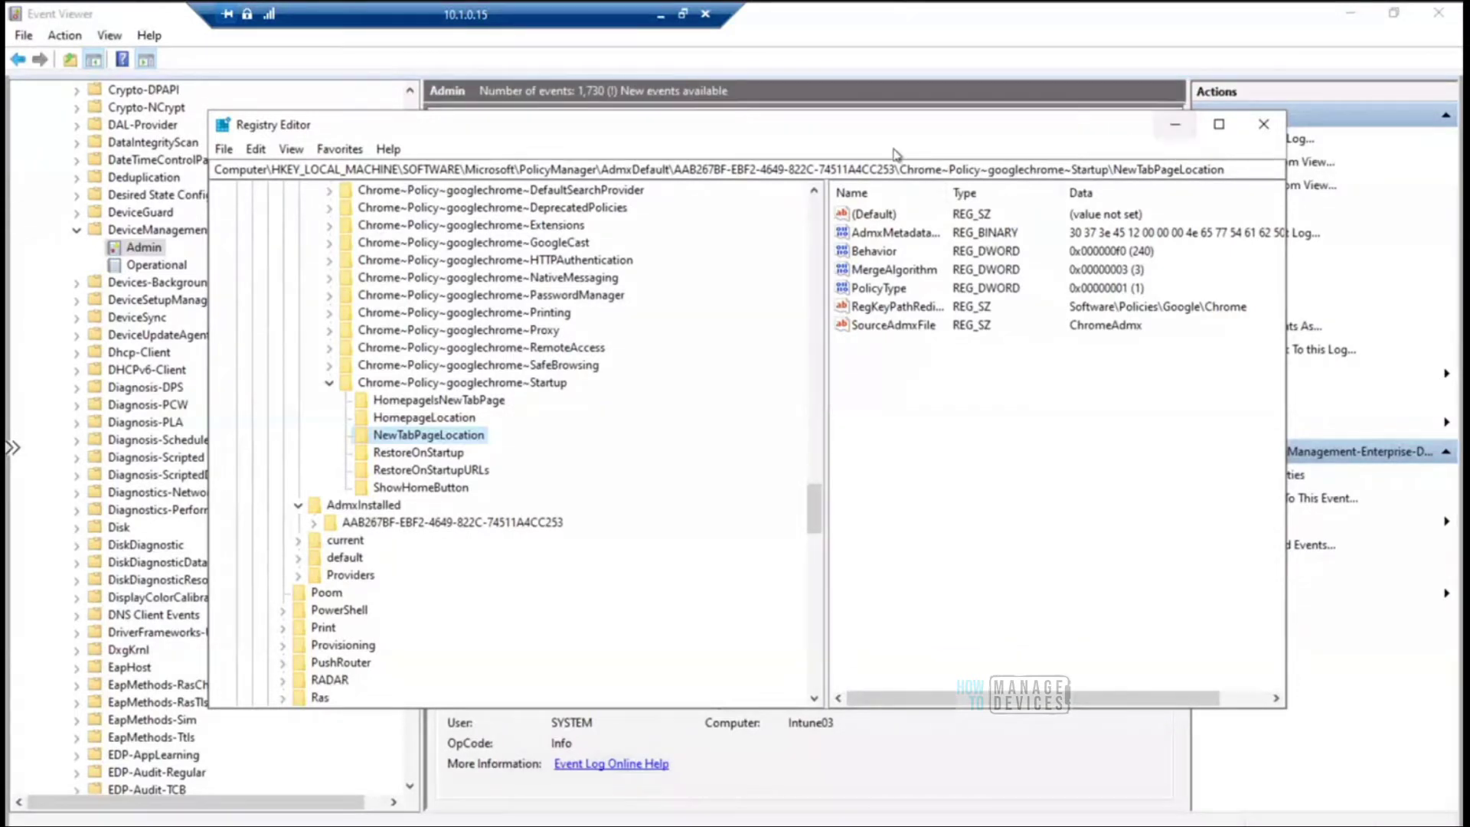
left_click(659, 18)
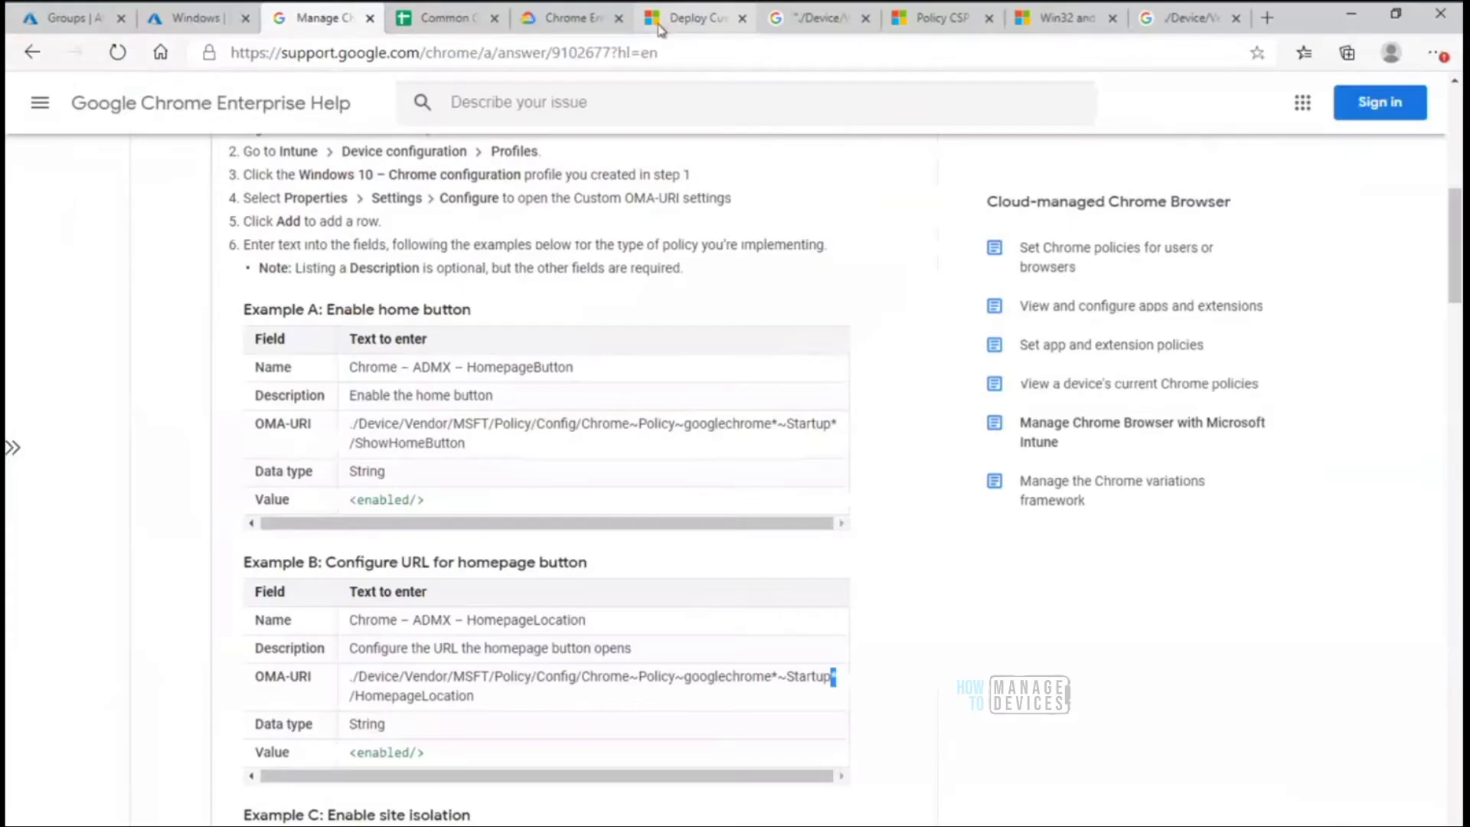
Step: Examine Example A's ShowHomeButton OMA-URI and the asterisks around its Startup segment
left_click_drag(463, 443, 343, 428)
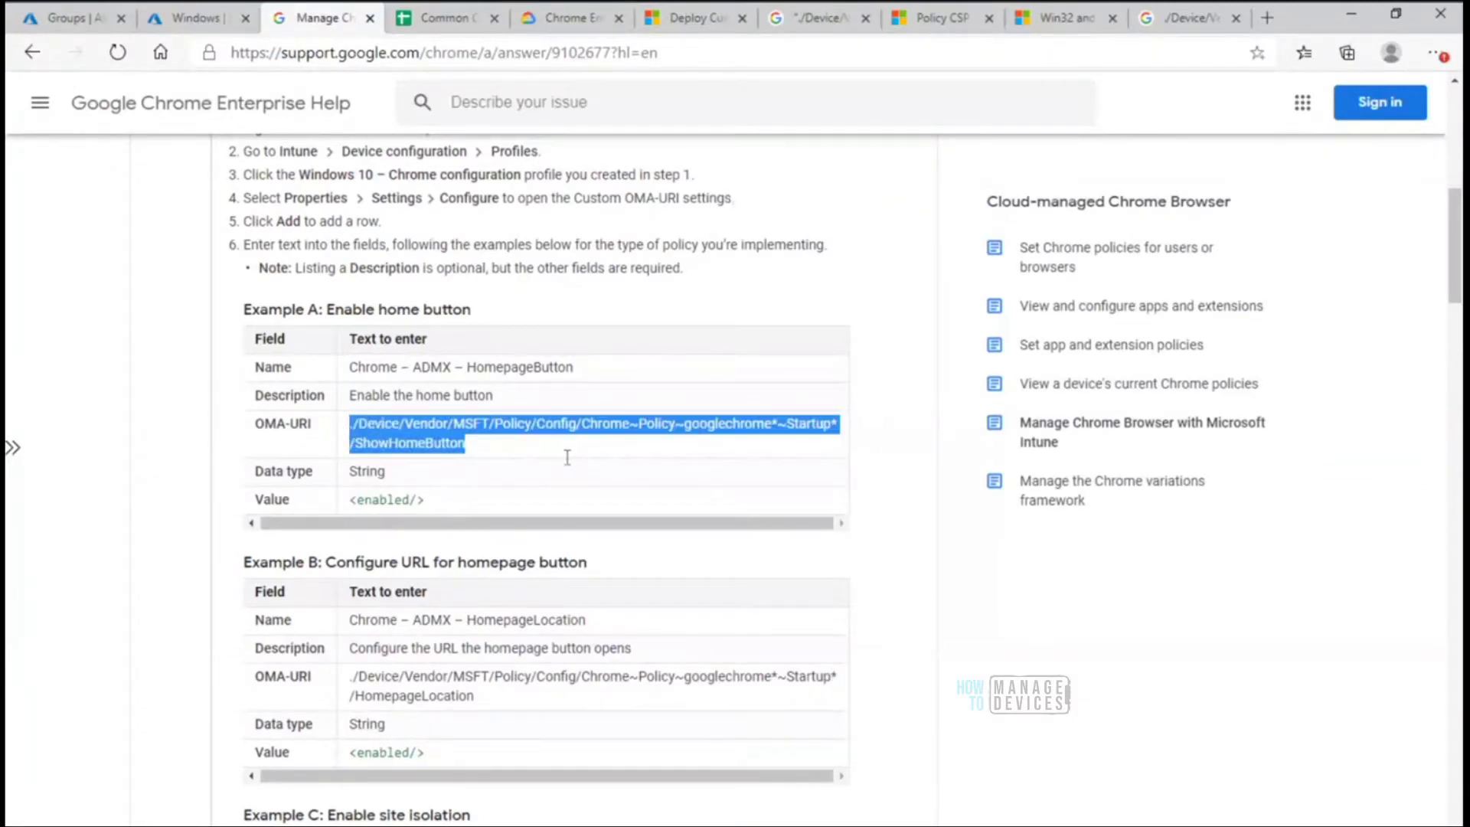
left_click(776, 419)
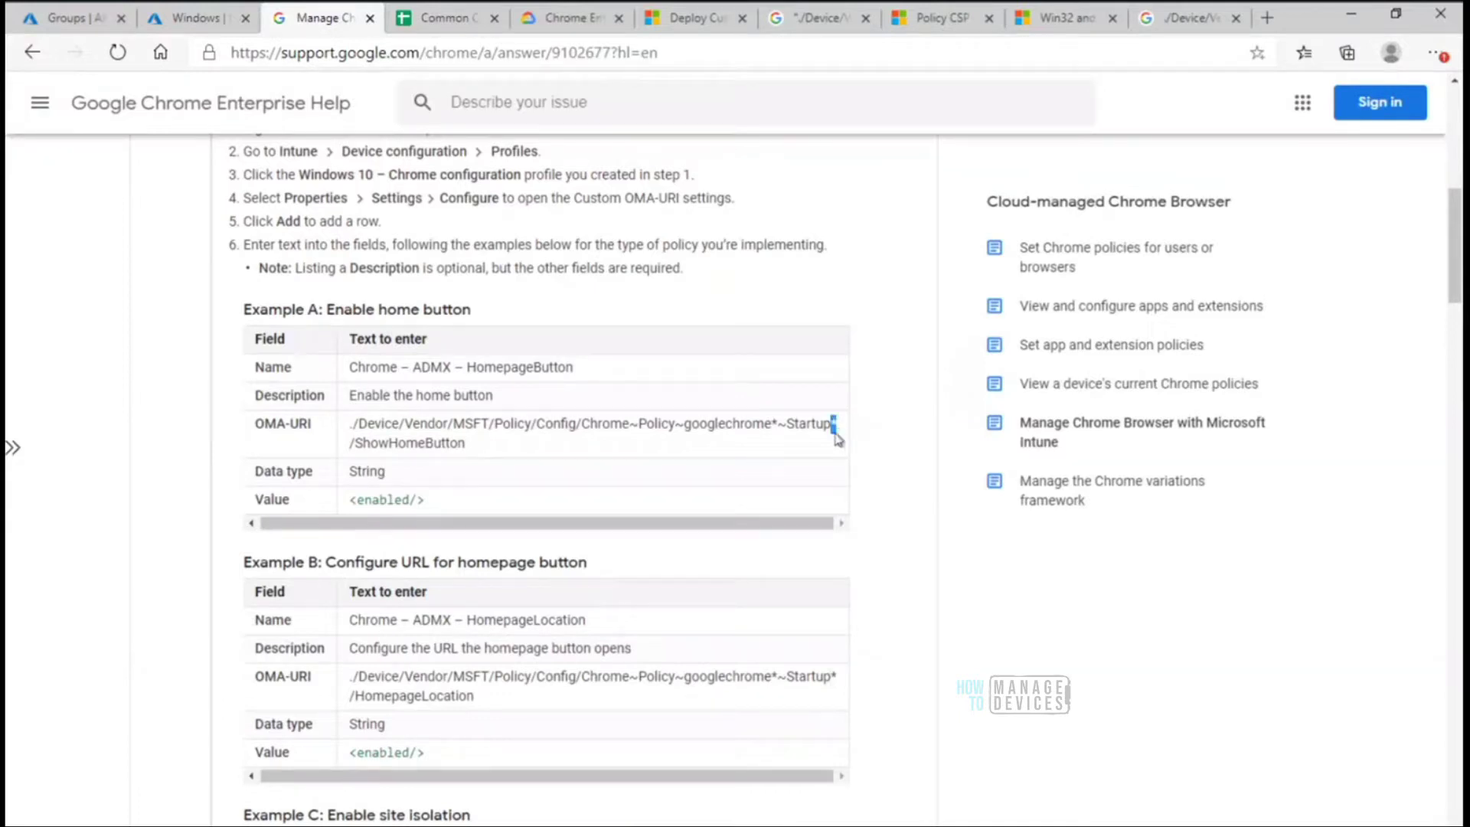
left_click(617, 437)
triple_click(428, 434)
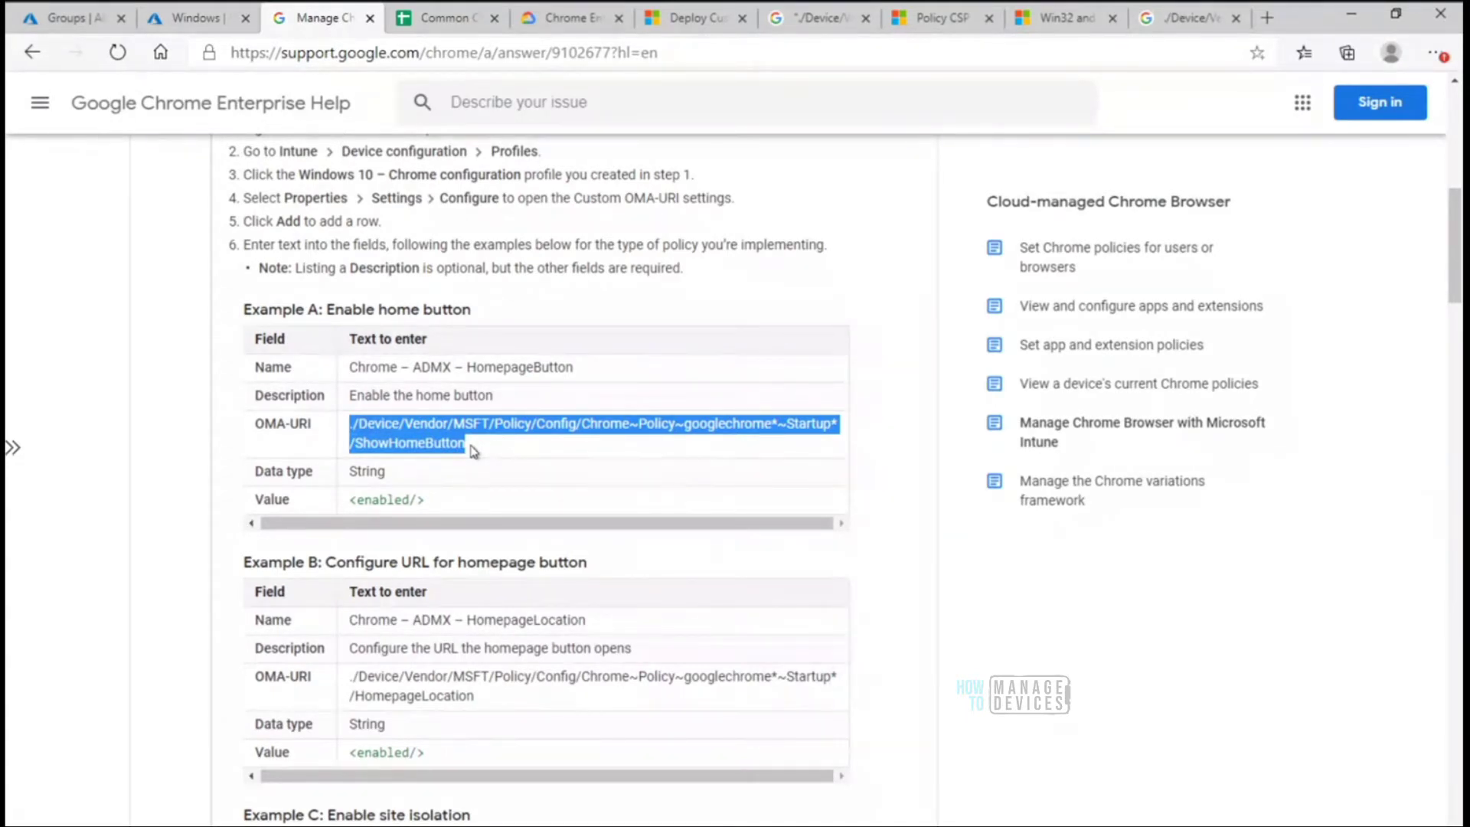
left_click(778, 420)
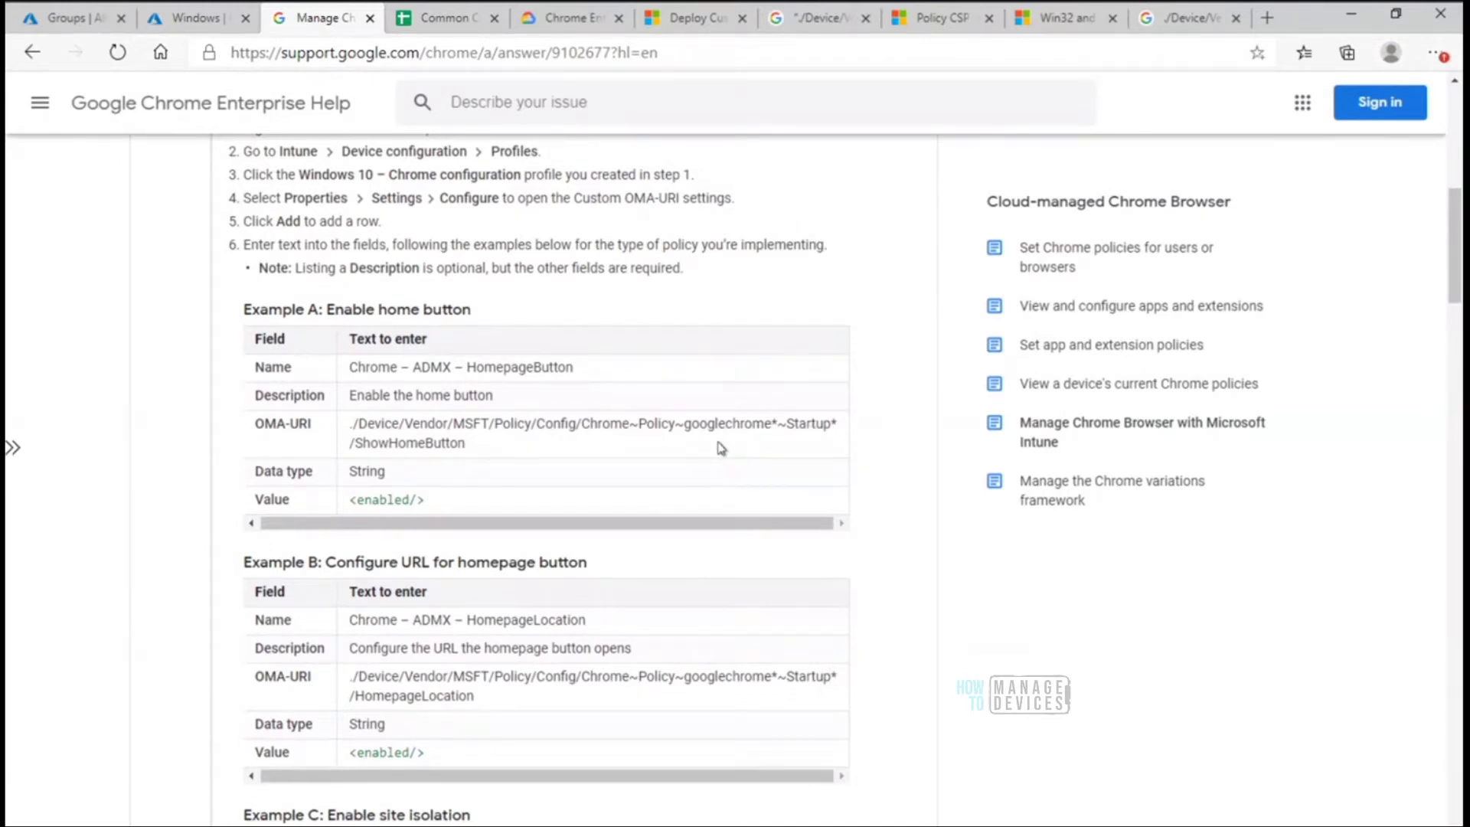
Step: Copy Example A's ShowHomeButton OMA-URI onto a new line at the end of the Notepad notes
left_click_drag(694, 445, 352, 421)
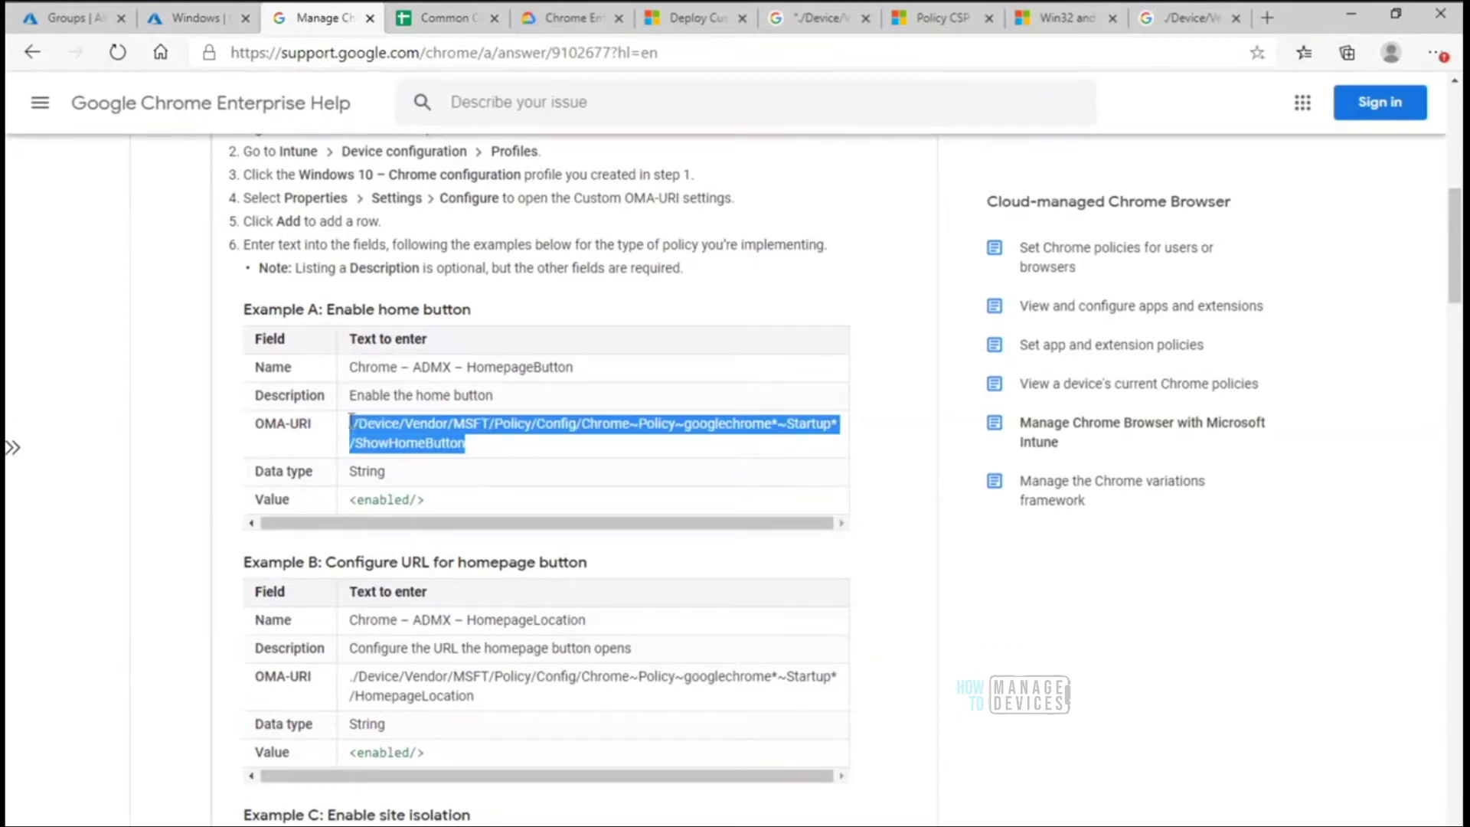
key("alt+Tab")
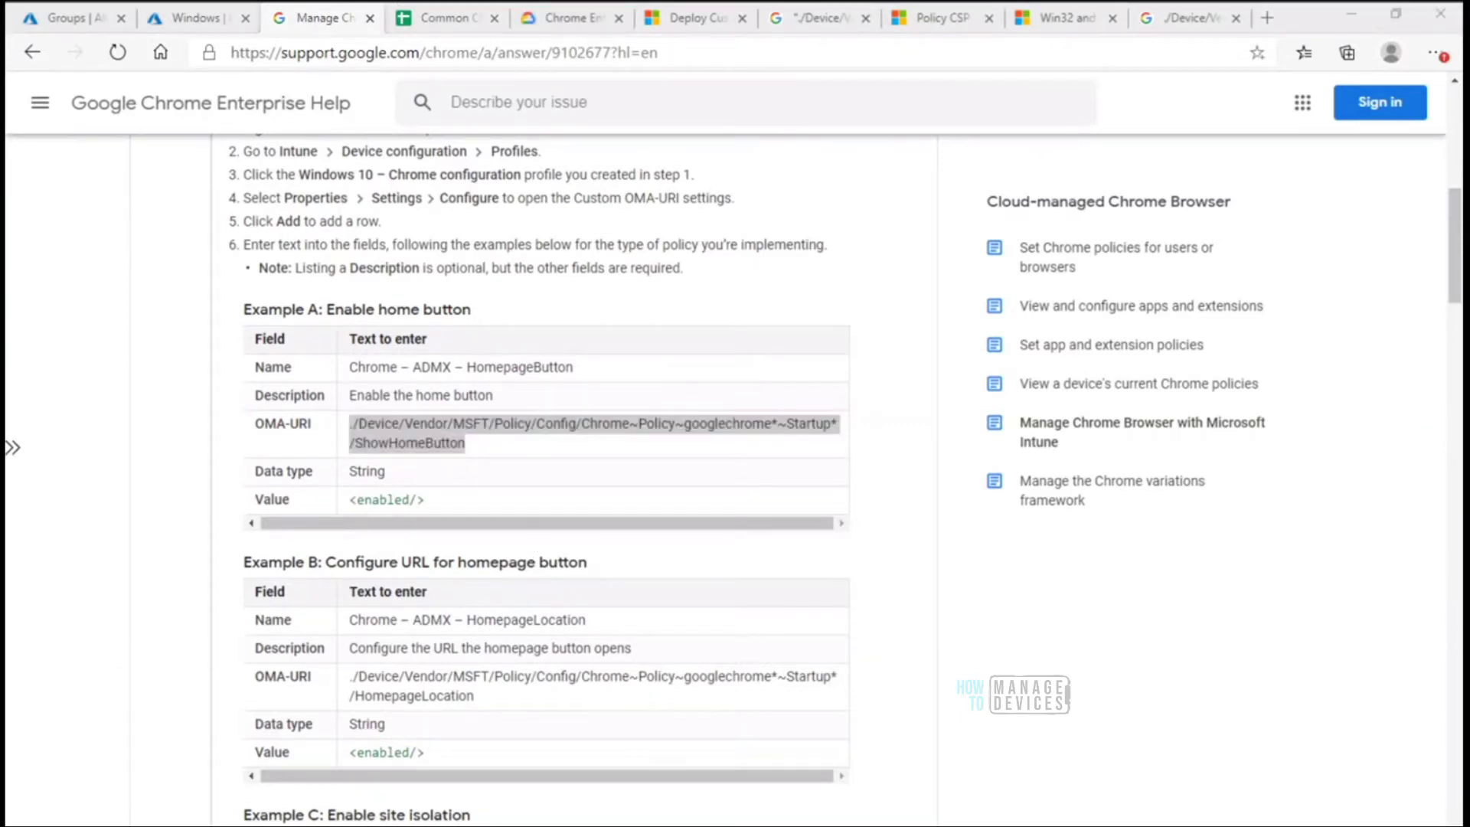
left_click(960, 567)
key("Return")
key("Return")
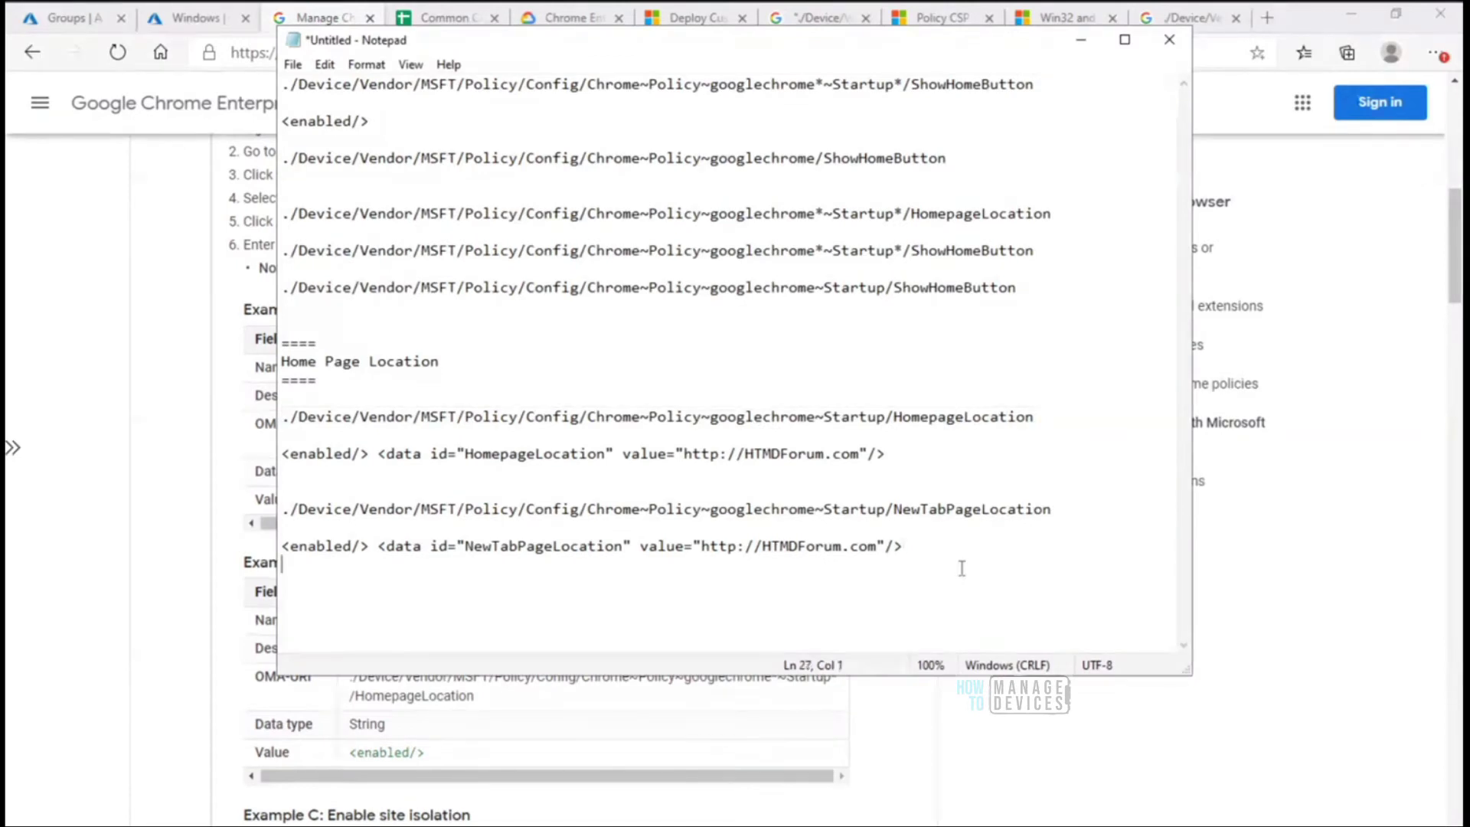
type("./Device/Vendor/MSFT/Policy/Config/Chrome~Policy~googlechrome*~Startup* /ShowHomeButton")
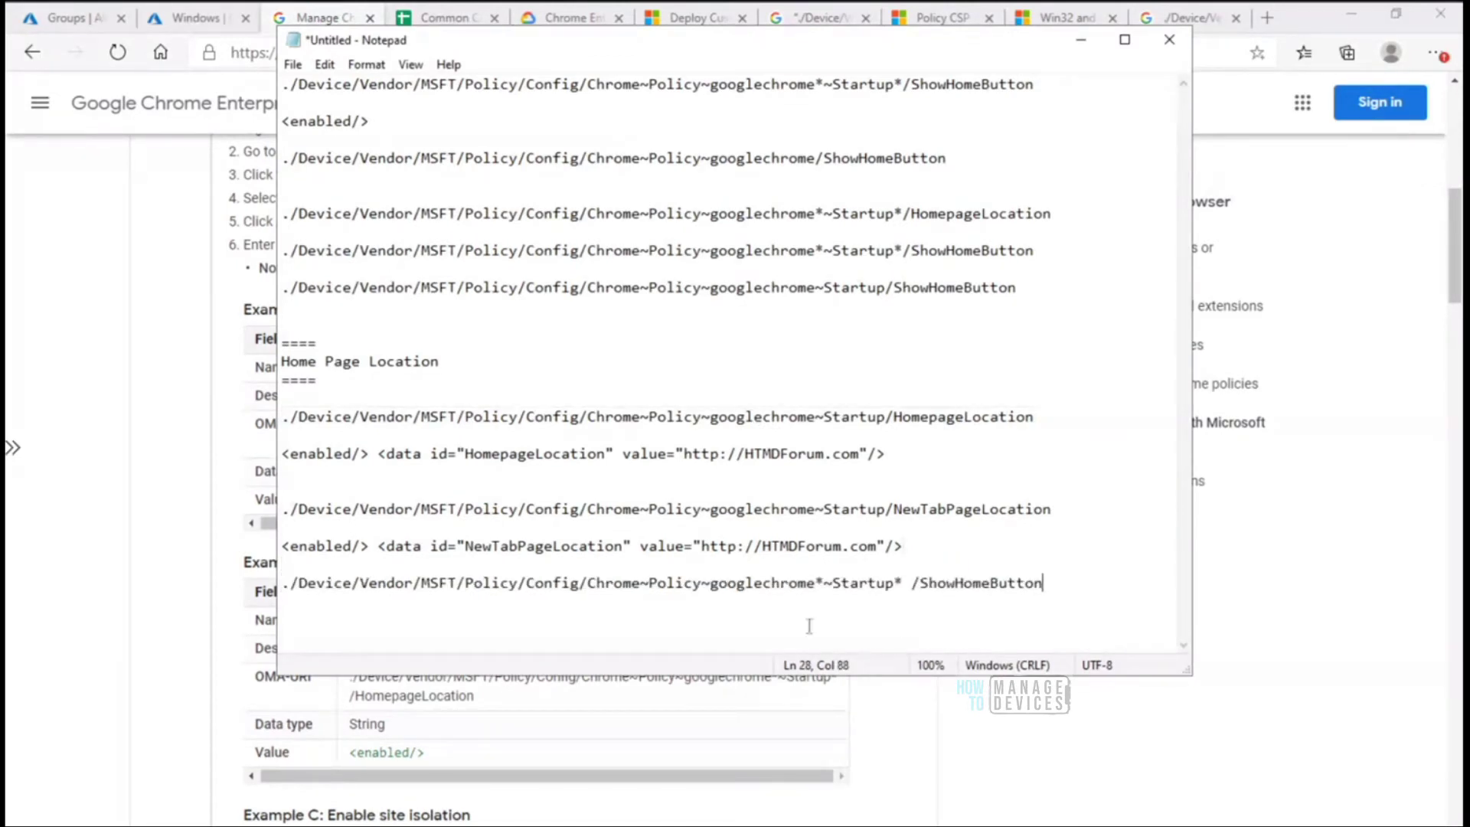
Step: Remove both asterisks and the stray space from the pasted ShowHomeButton OMA-URI
left_click_drag(824, 582, 814, 582)
left_click_drag(913, 586, 904, 585)
key("BackSpace")
key("BackSpace")
left_click(825, 586)
key("BackSpace")
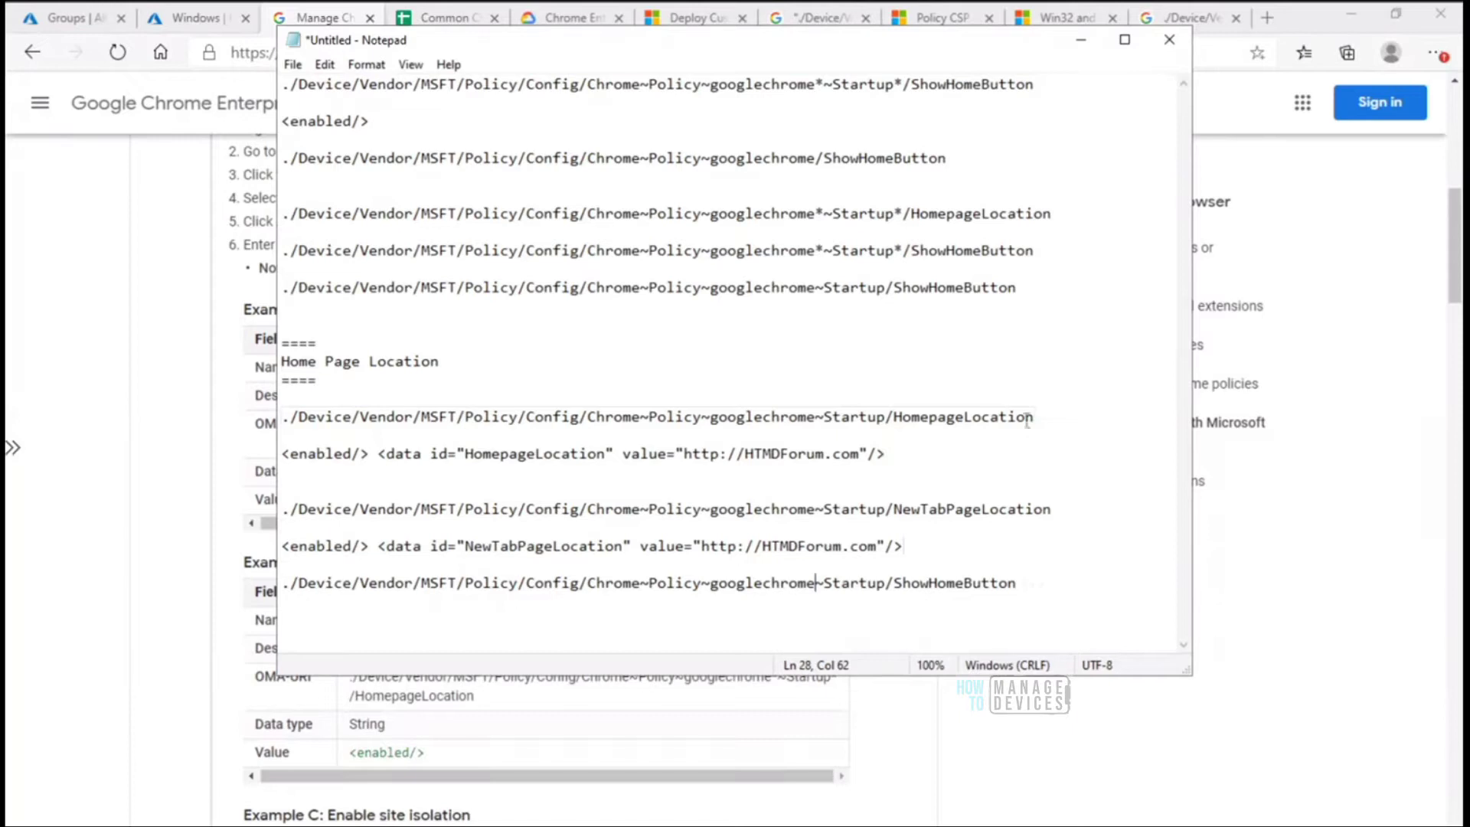
Step: Delete the ShowHomeButton OMA-URI from the last line of the notes and return to the help article
left_click_drag(1022, 584, 279, 586)
key("BackSpace")
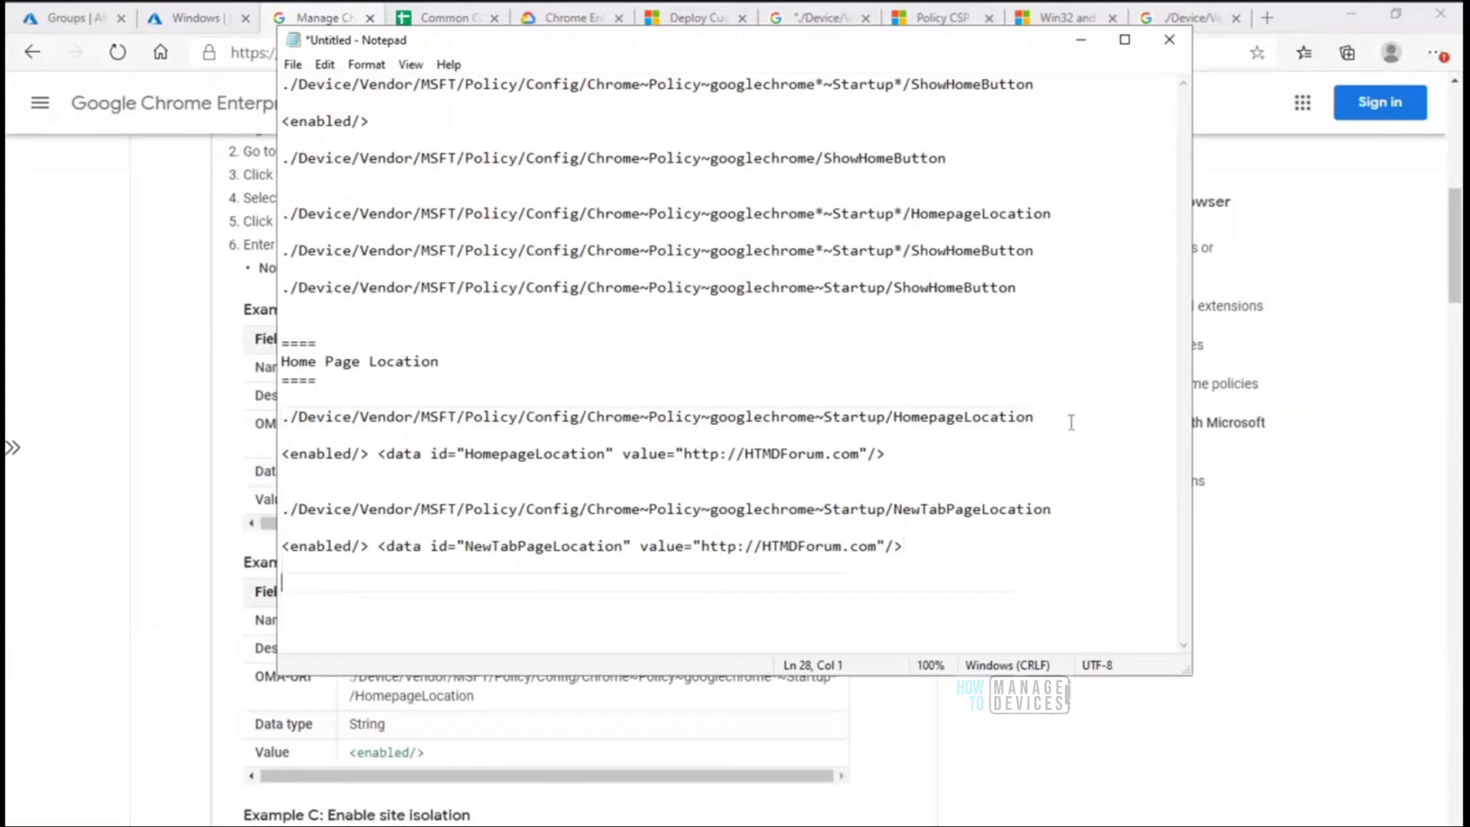
left_click(168, 546)
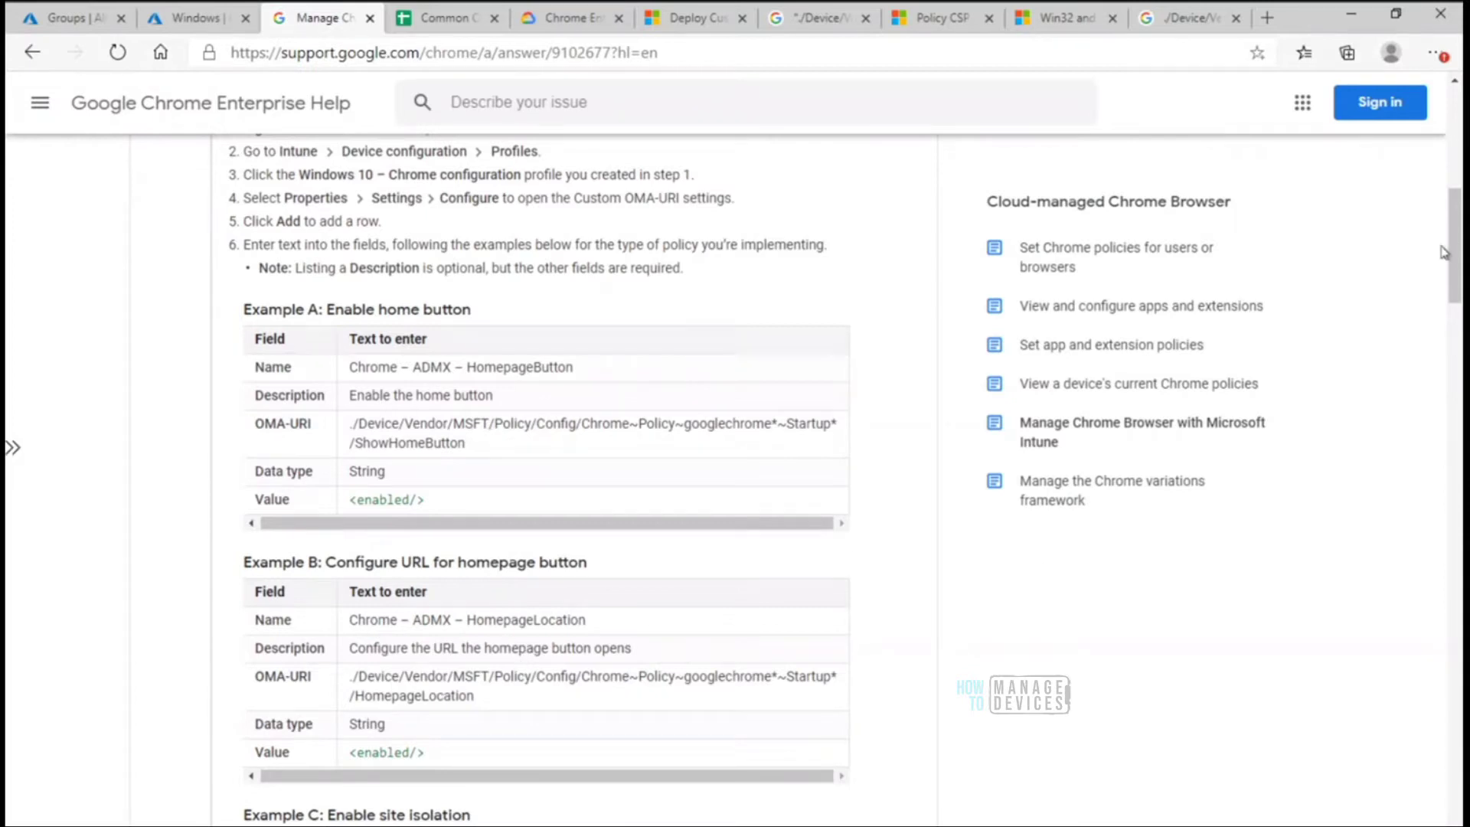
Step: Copy Example B's HomepageLocation OMA-URI onto the last line of the Notepad notes
left_click_drag(1457, 257, 1460, 294)
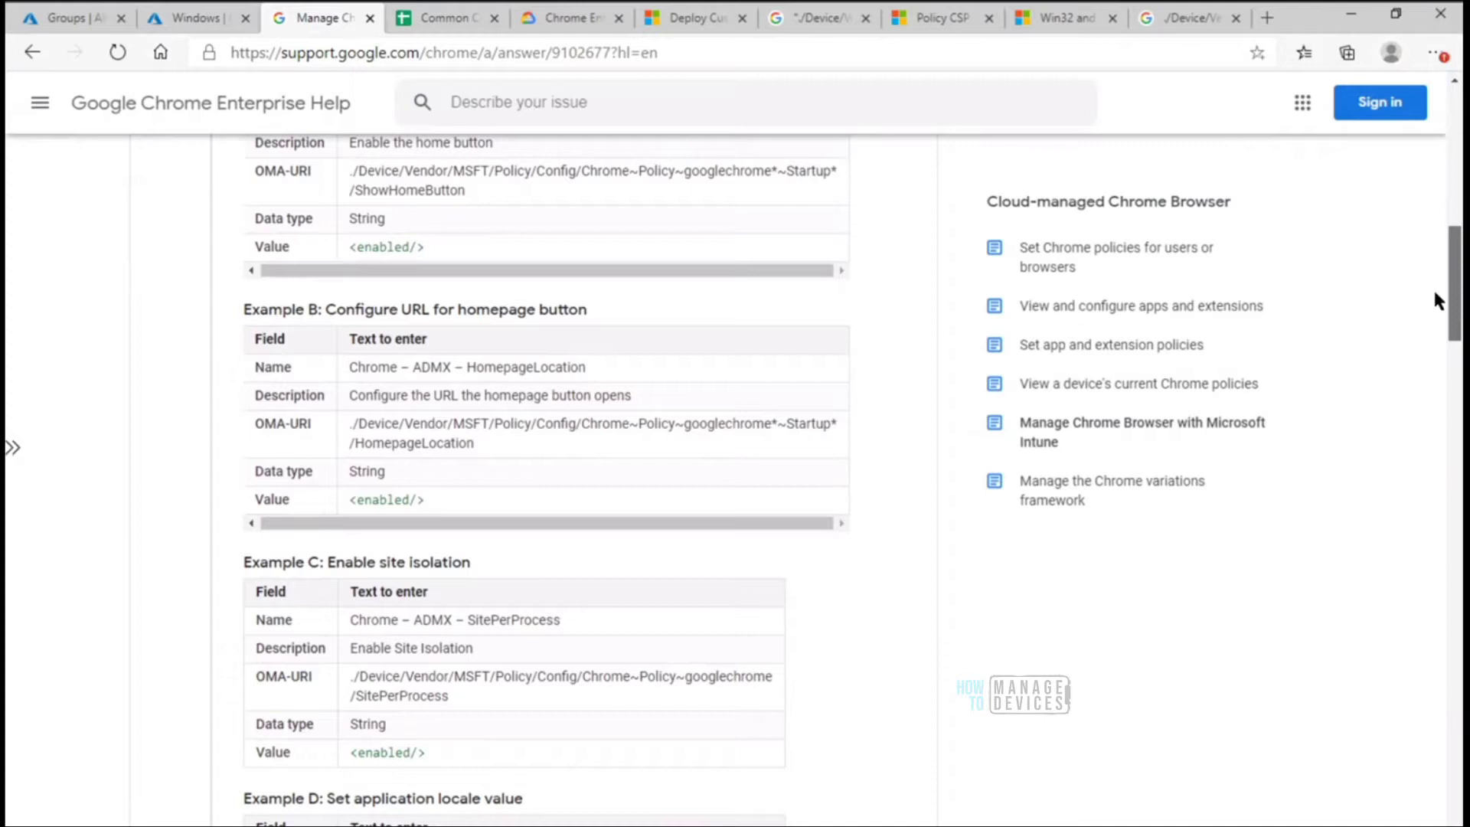
left_click_drag(475, 444, 349, 426)
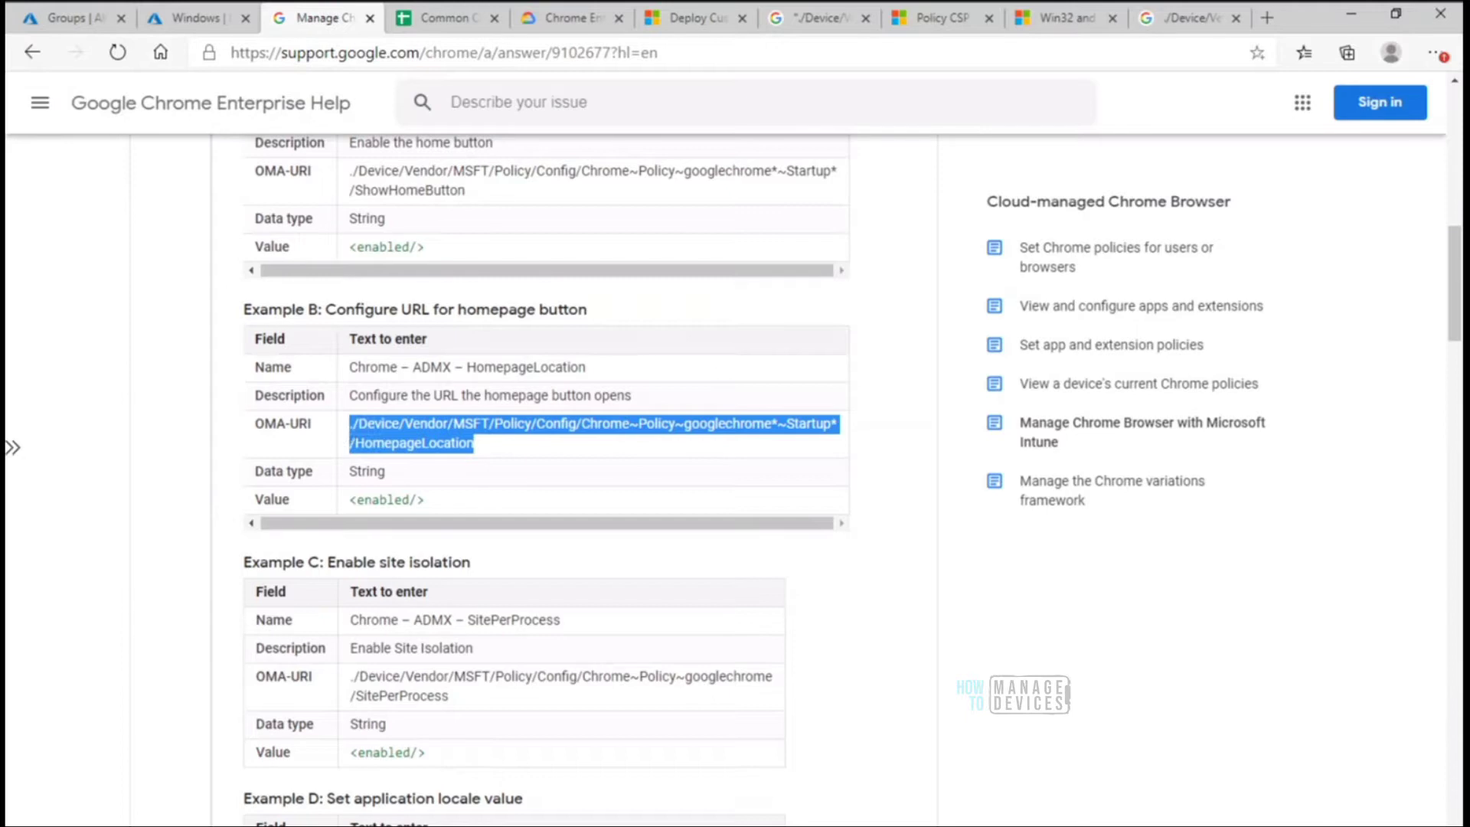
left_click(795, 825)
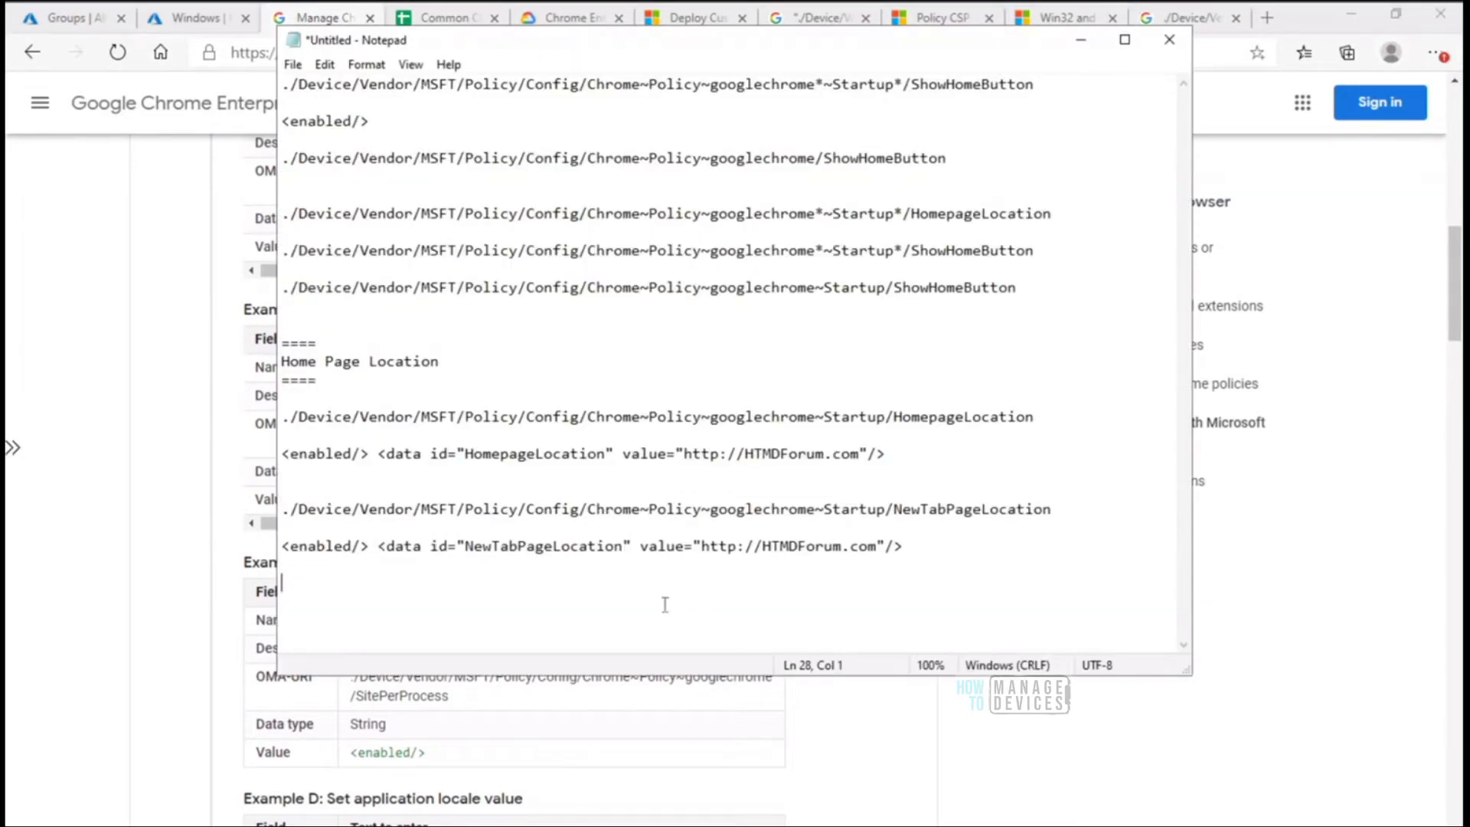
type("./Device/Vendor/MSFT/Policy/Config/Chrome~Policy~googlechrome*~Startup* /HomepageLocation")
Step: Correct the pasted OMA-URI to ./Device/Vendor/MSFT/Policy/Config/Chrome~Policy~googlechrome~Startup/HomepageLocation by removing the space and both asterisks
left_click(914, 583)
key("Delete")
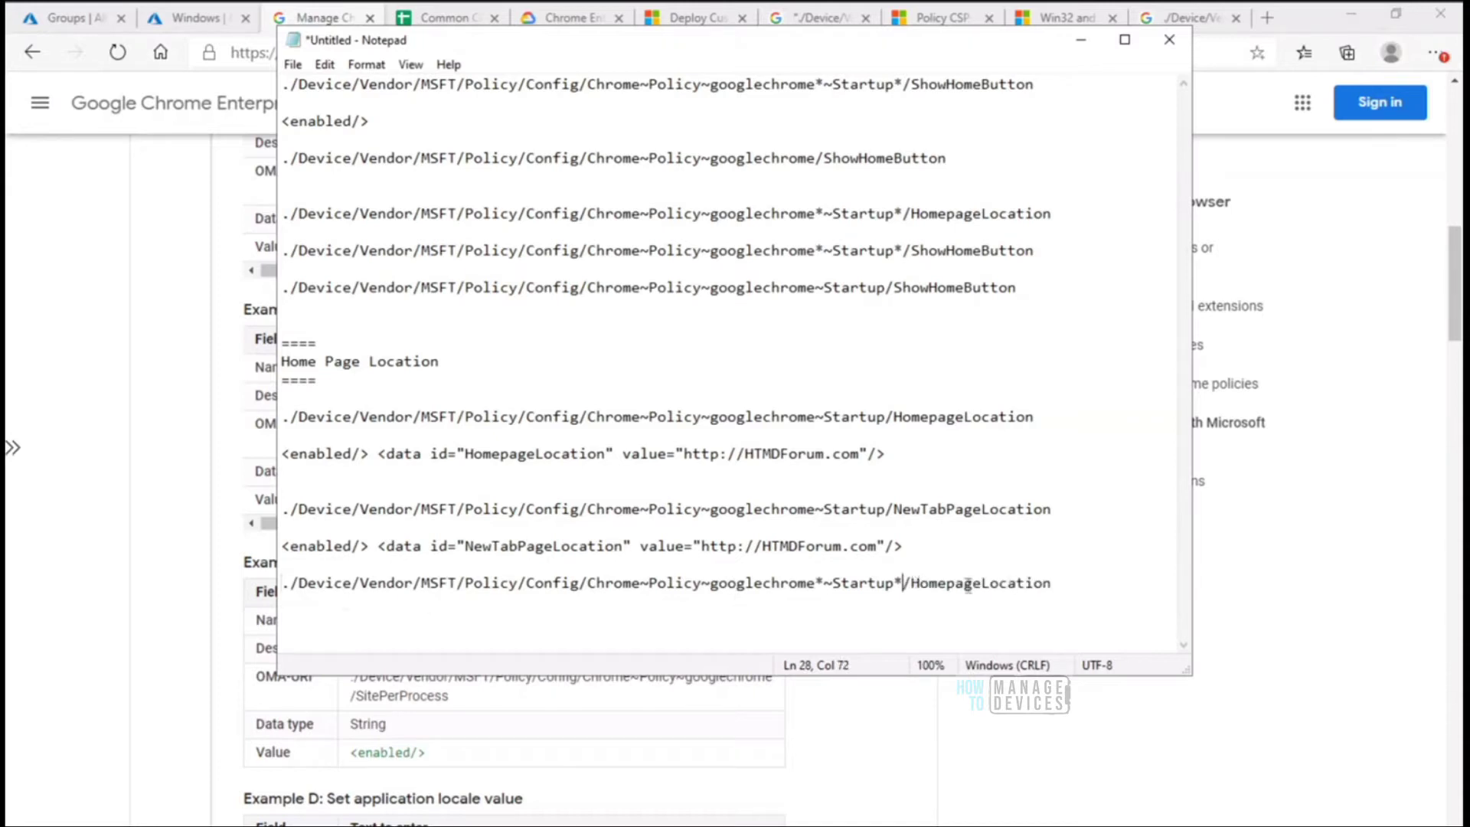
key("BackSpace")
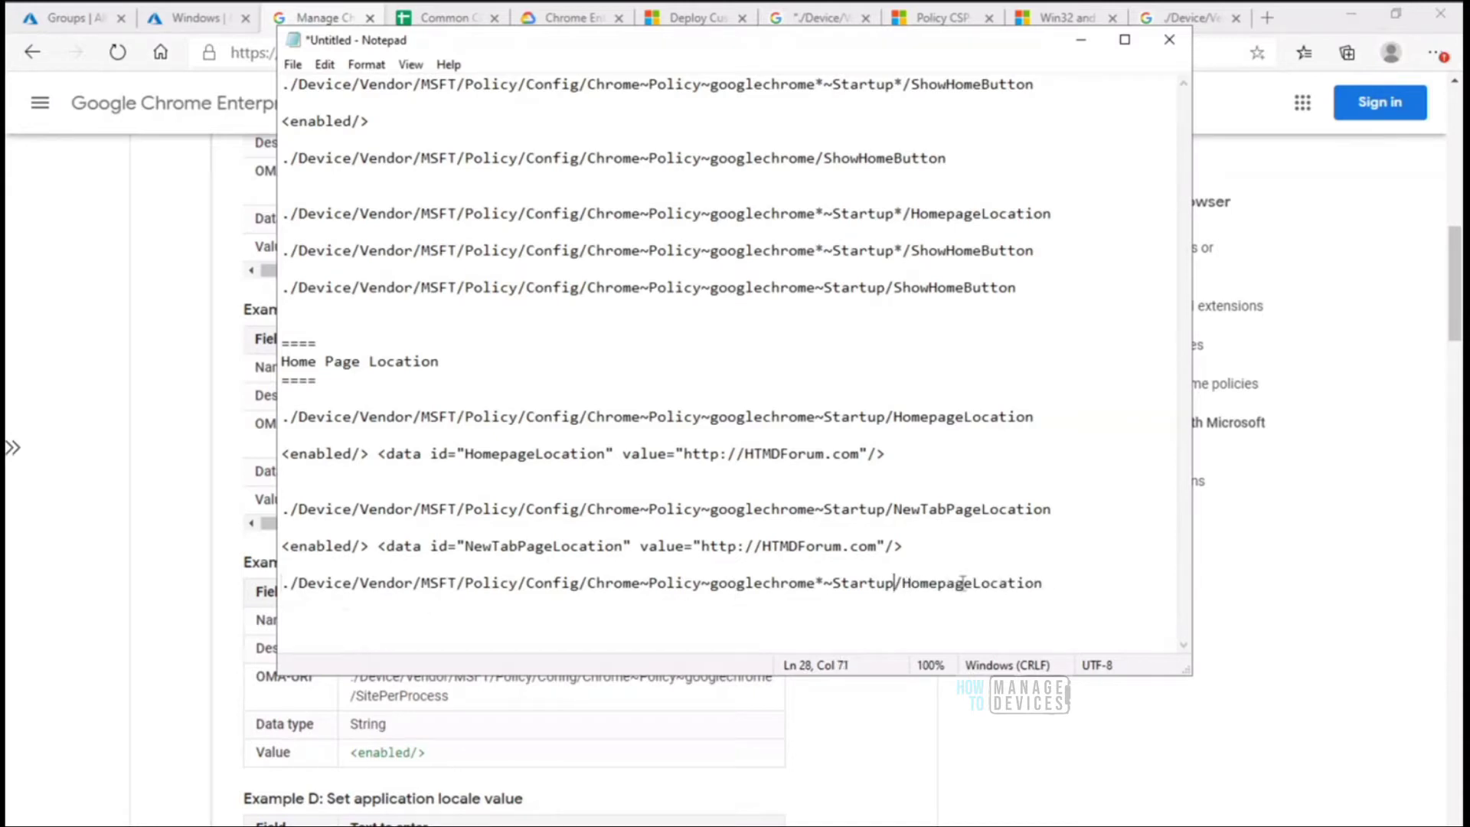
left_click(823, 582)
key("BackSpace")
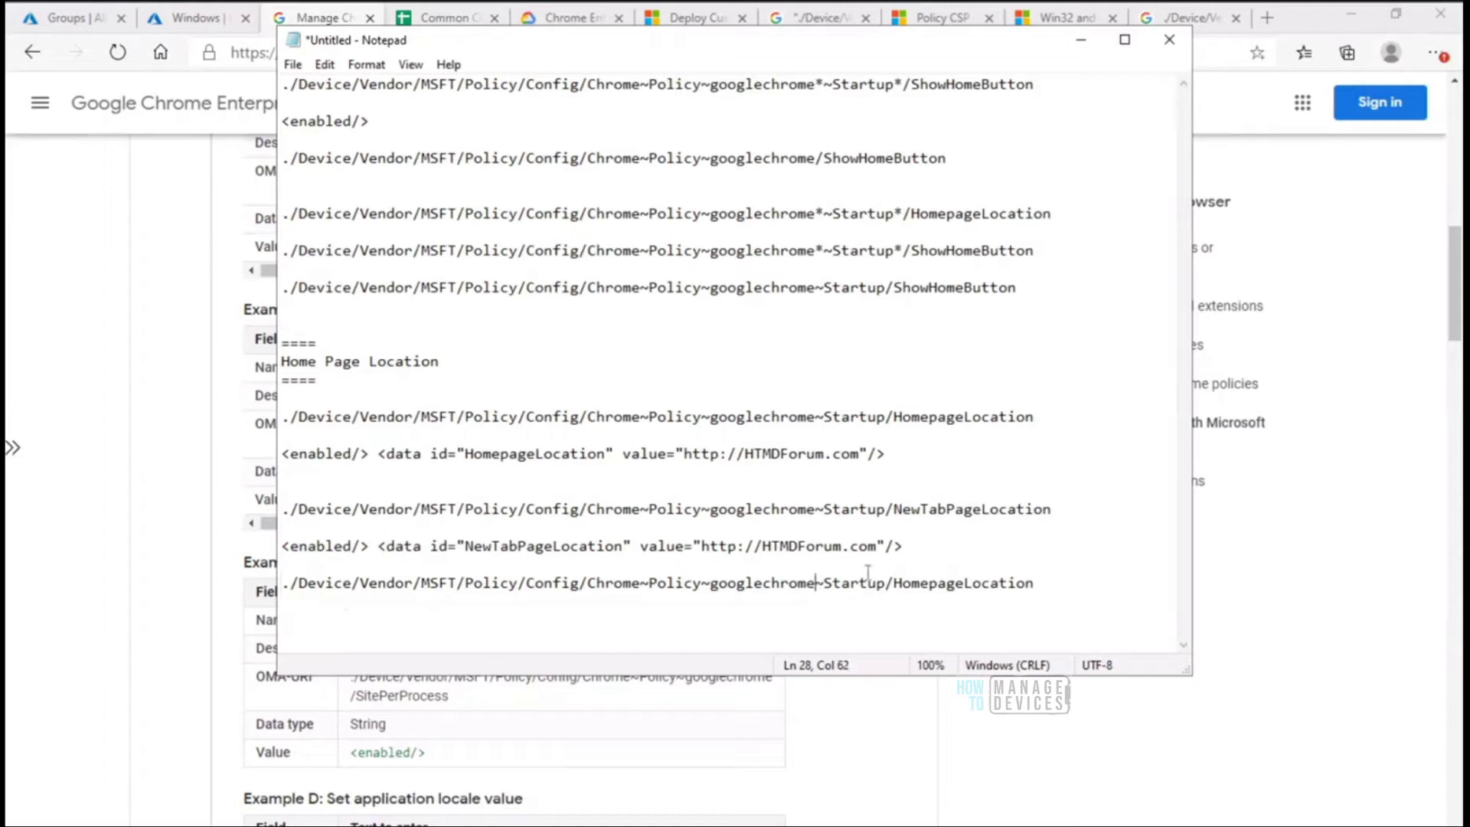
Step: Compare the cleaned HomepageLocation OMA-URI with the one under Home Page Location by searching the notes upward for the identical string
left_click_drag(1039, 420, 281, 417)
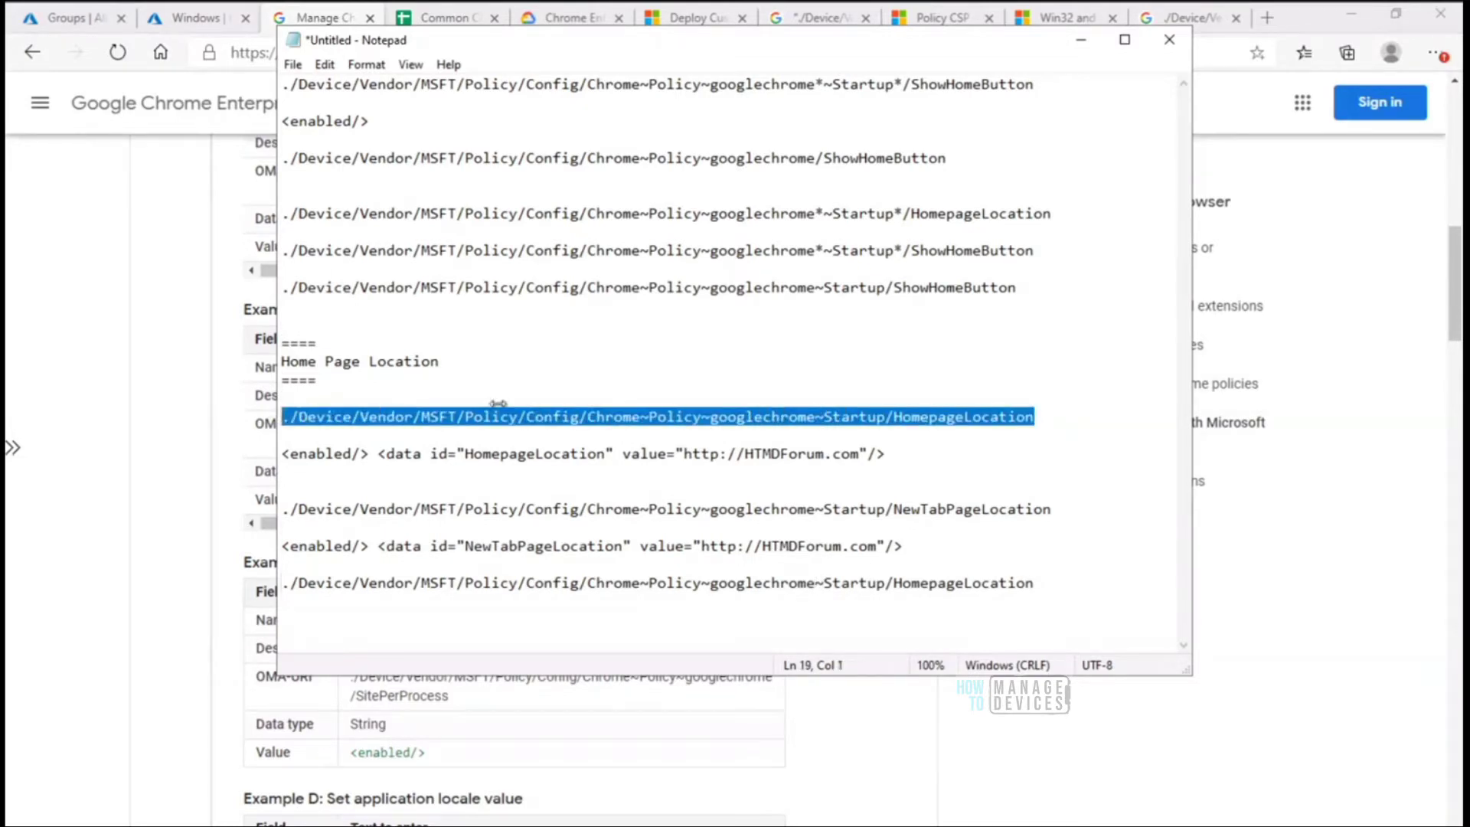
left_click_drag(1043, 586, 280, 586)
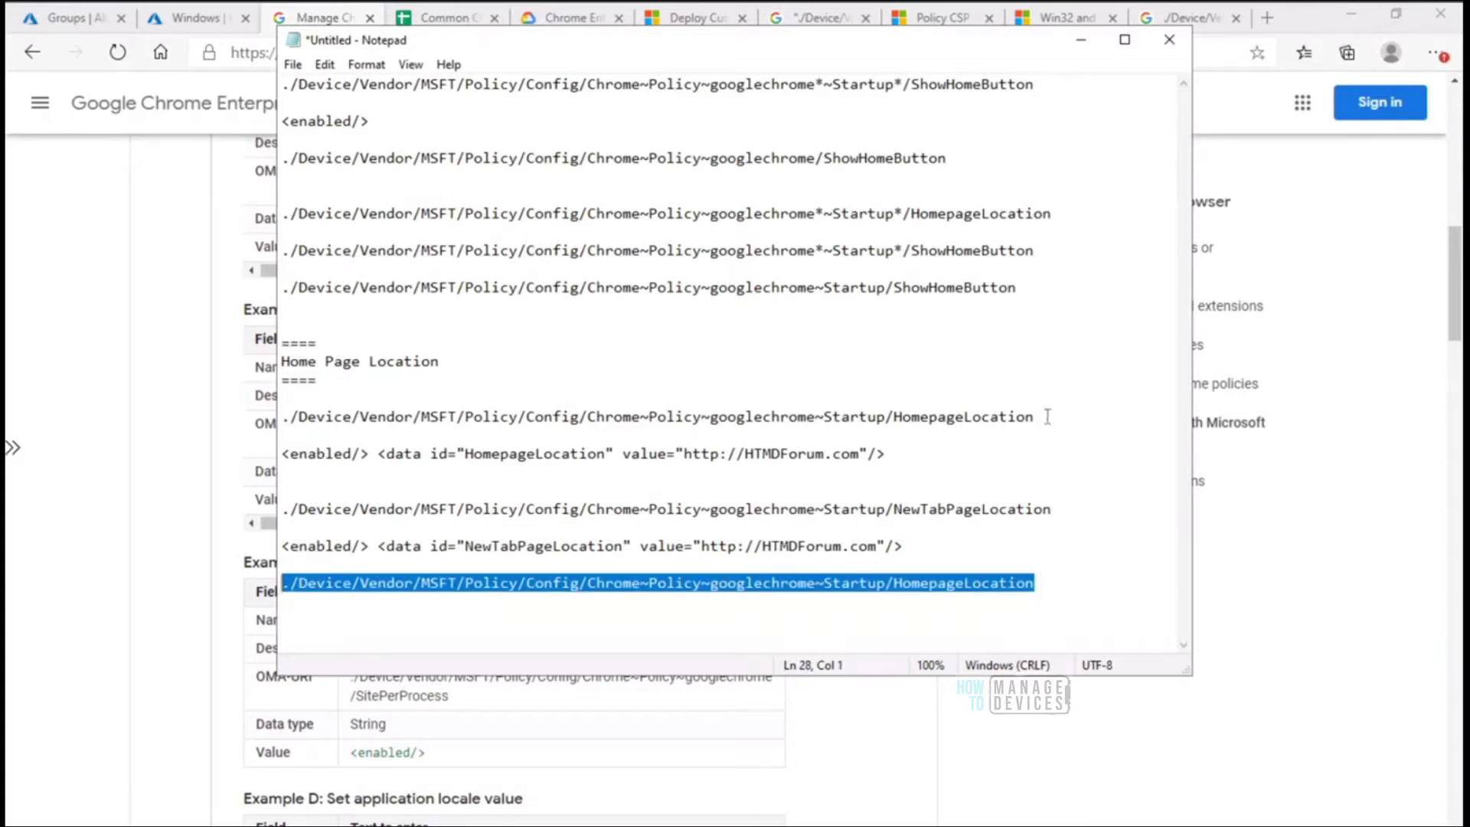
key("ctrl+f")
key("End")
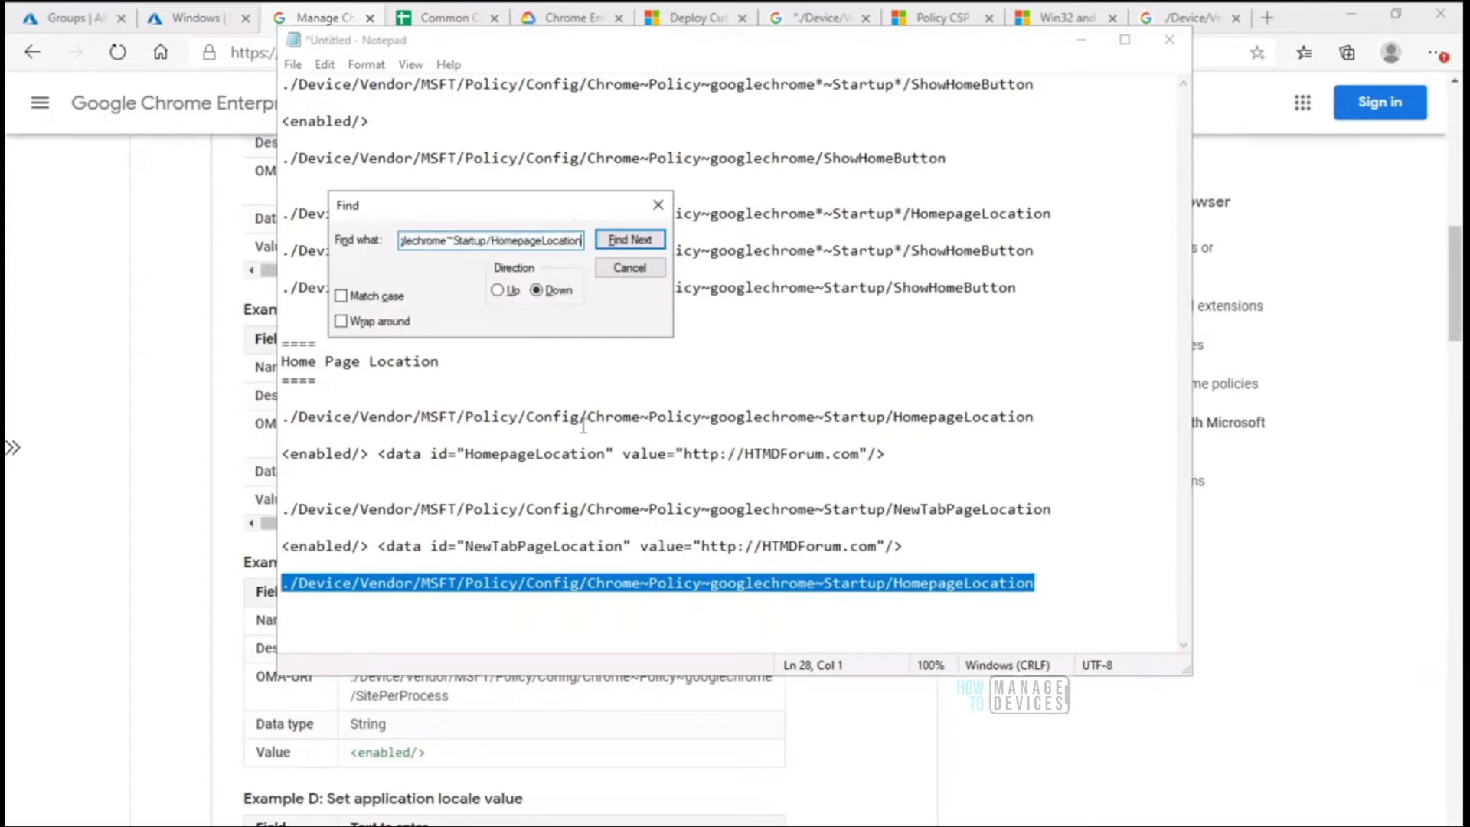
left_click(498, 291)
left_click(624, 243)
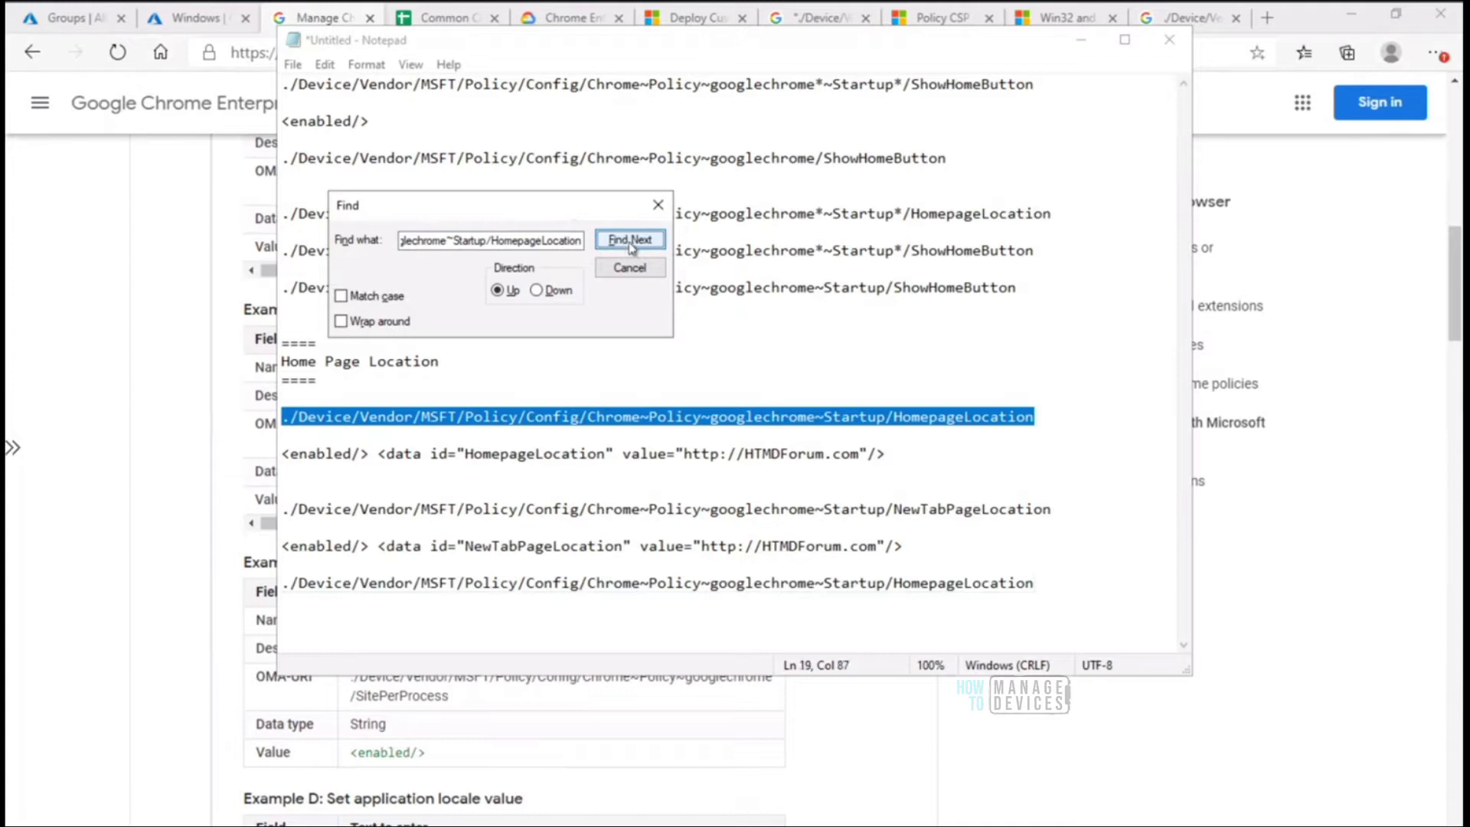
left_click(630, 241)
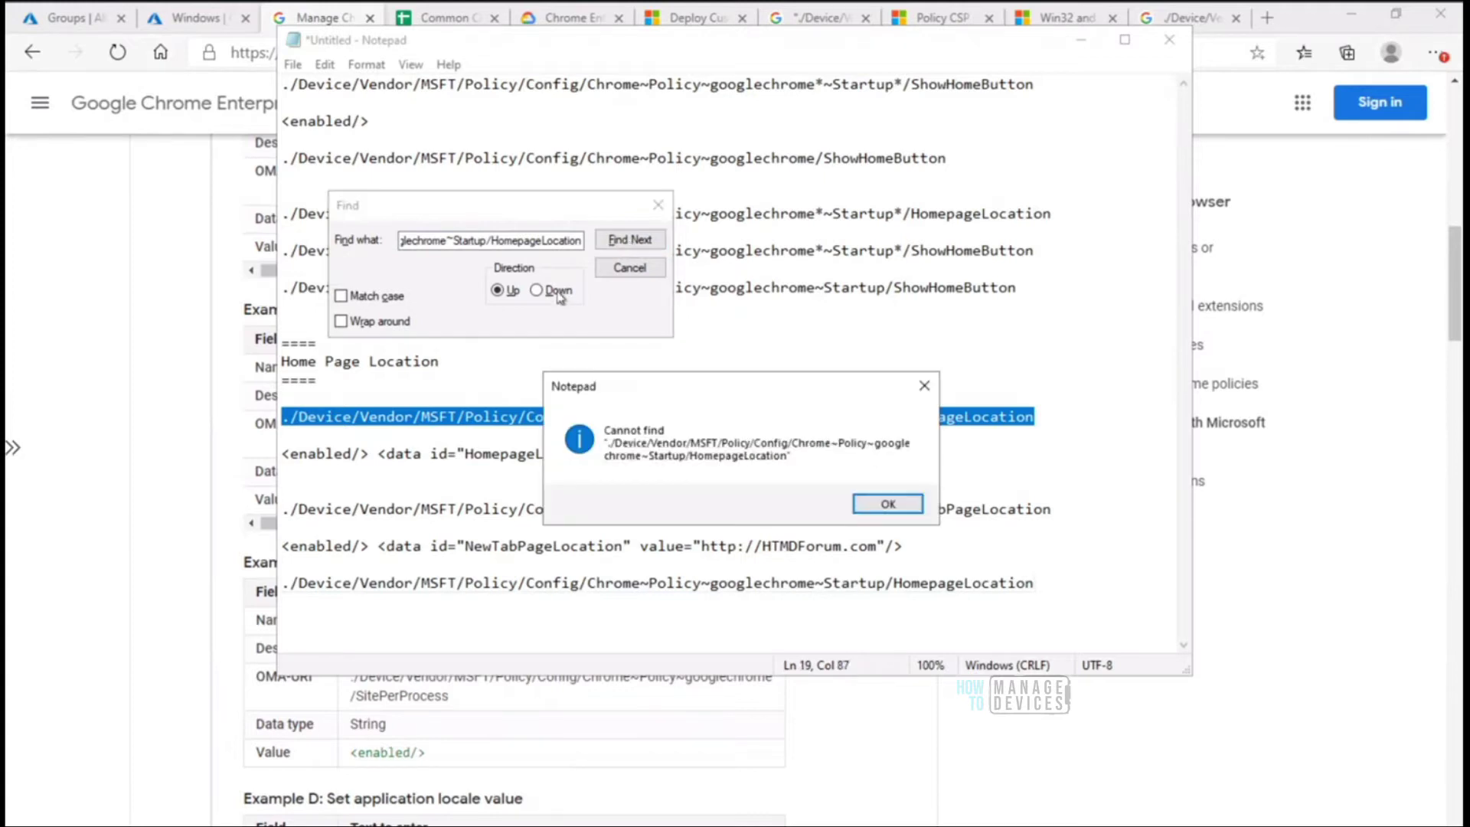
left_click(886, 503)
left_click(552, 291)
left_click(617, 274)
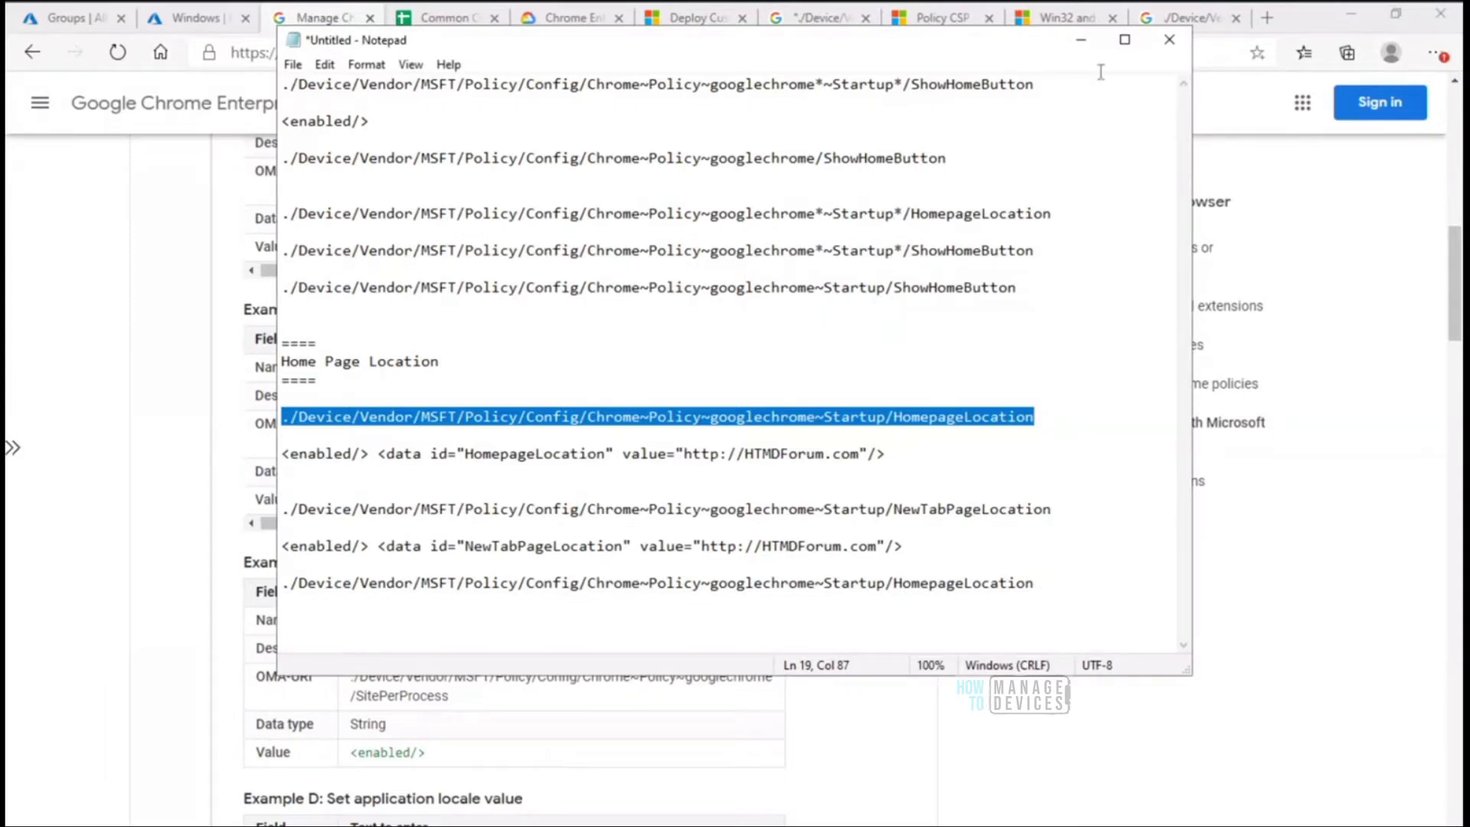
Step: Put the notes away and check the Data type entry of Example B in the help article
left_click(1080, 46)
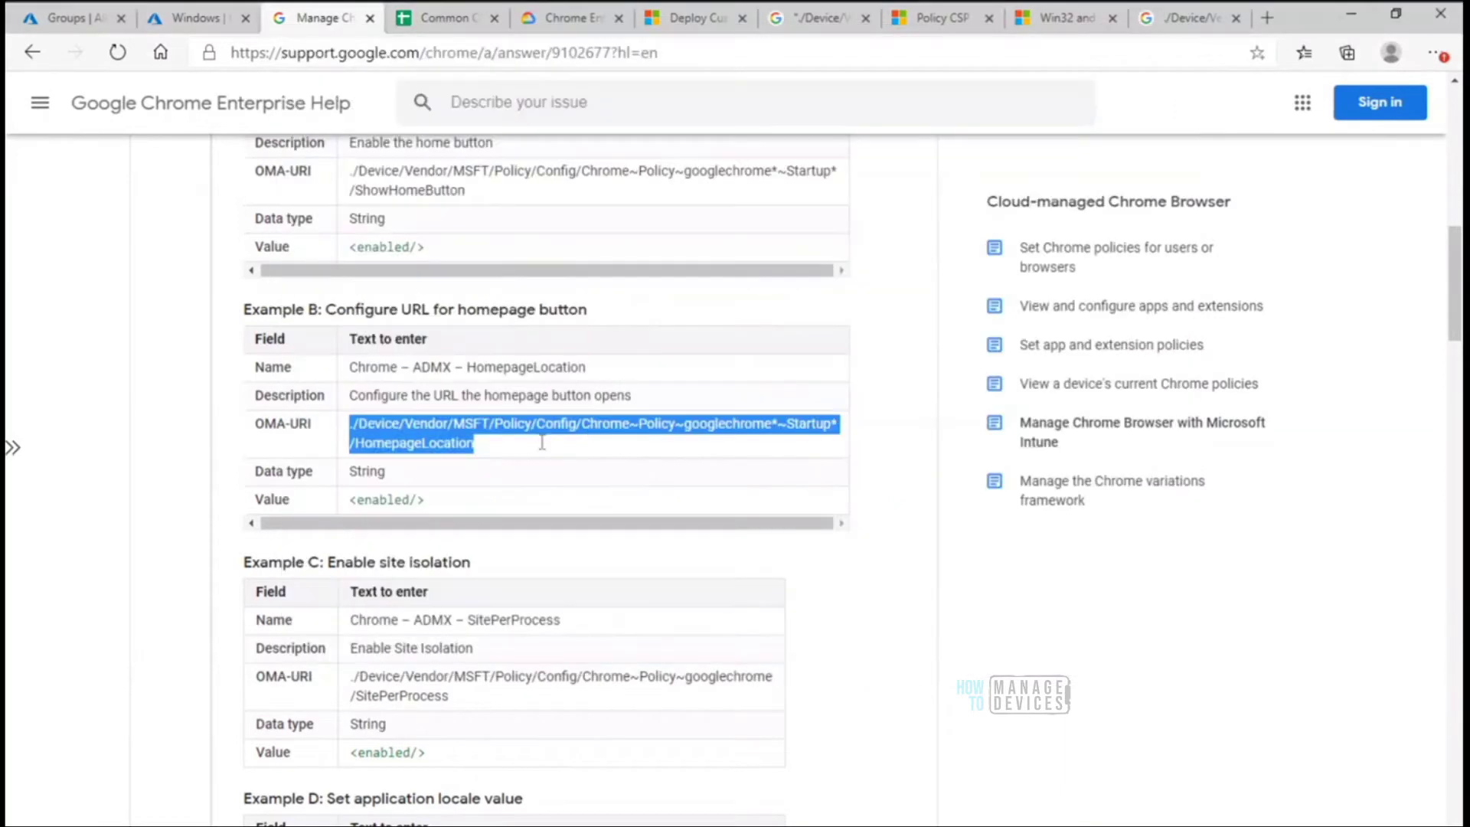
left_click_drag(396, 476, 337, 478)
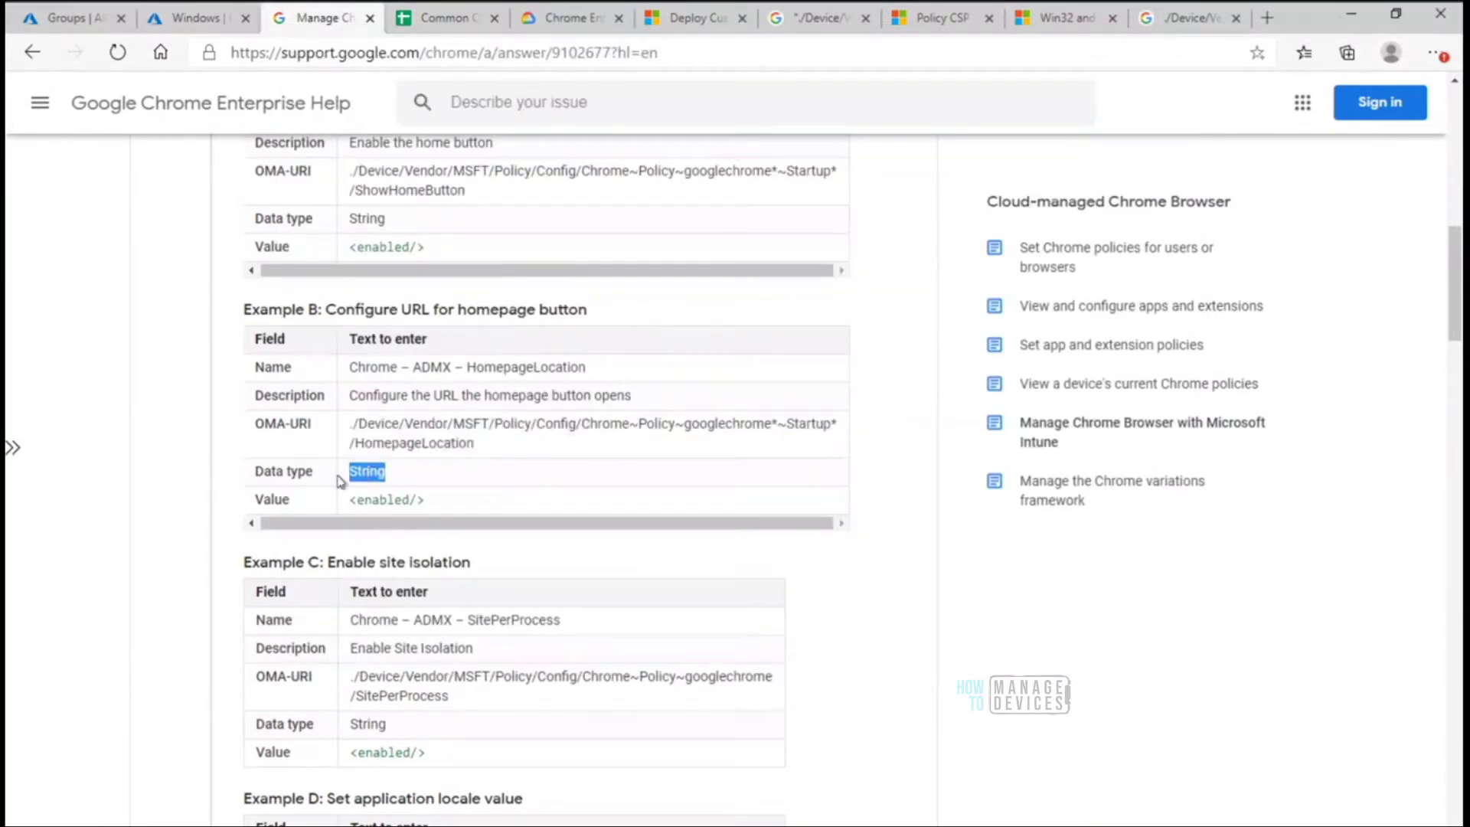
Step: Copy the Value entry of Example B in the help article and check the HomepageLocation example value in the Common Chrome Browser policies spreadsheet
left_click_drag(429, 503, 344, 503)
key("ctrl+c")
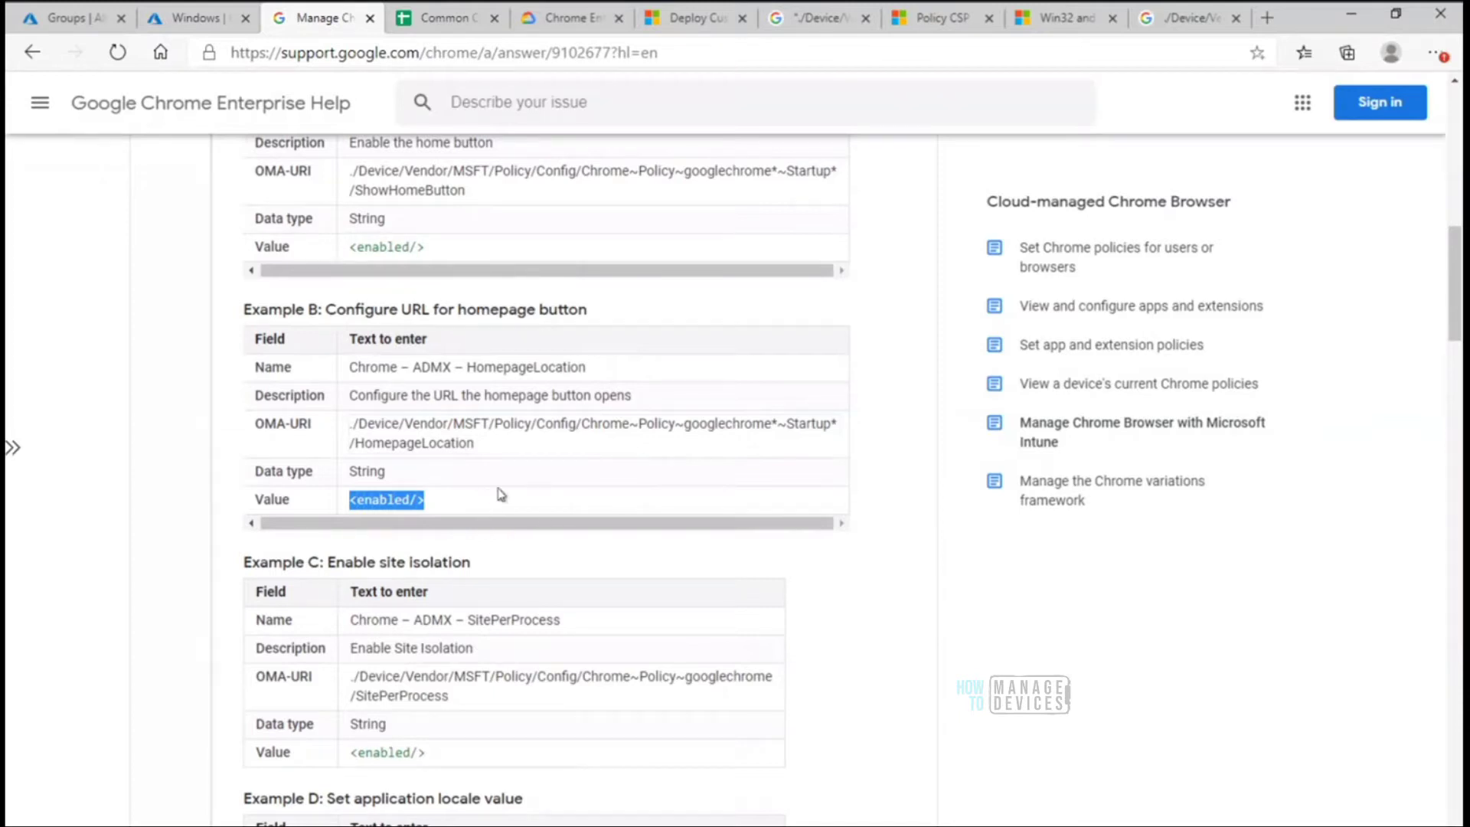
left_click(444, 31)
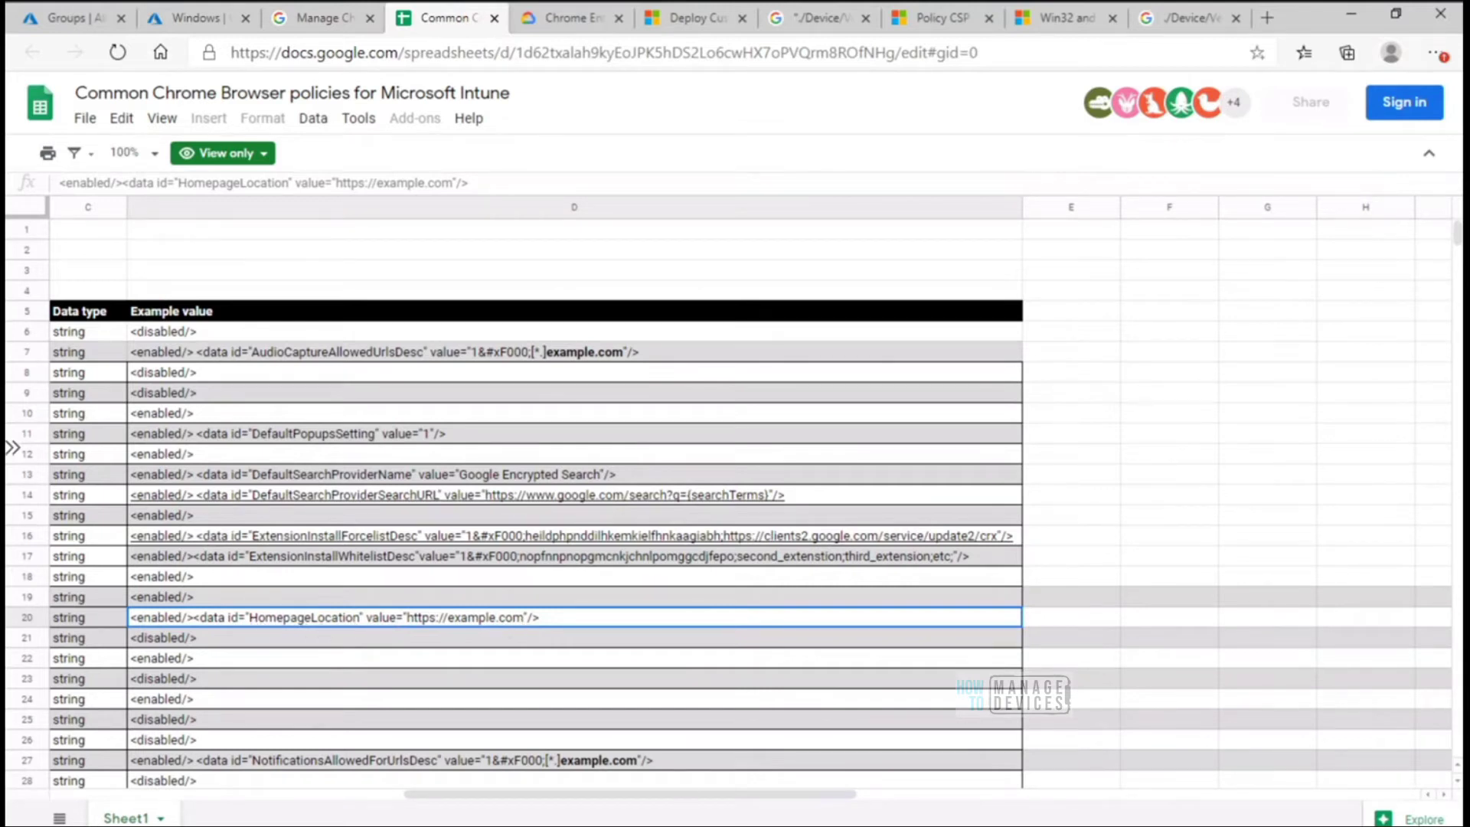
key("alt+Tab")
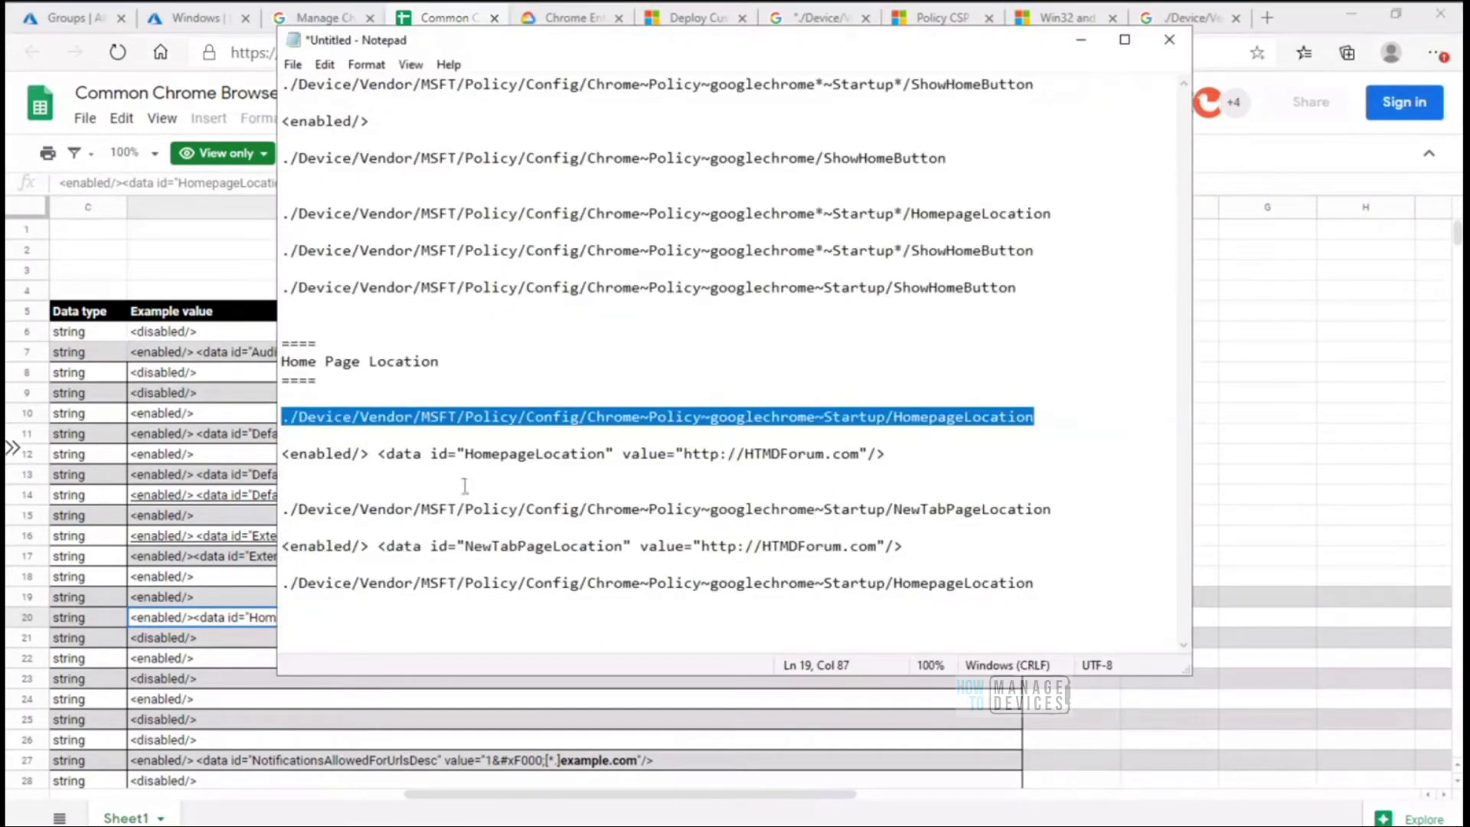
left_click(464, 486)
left_click_drag(387, 457, 874, 451)
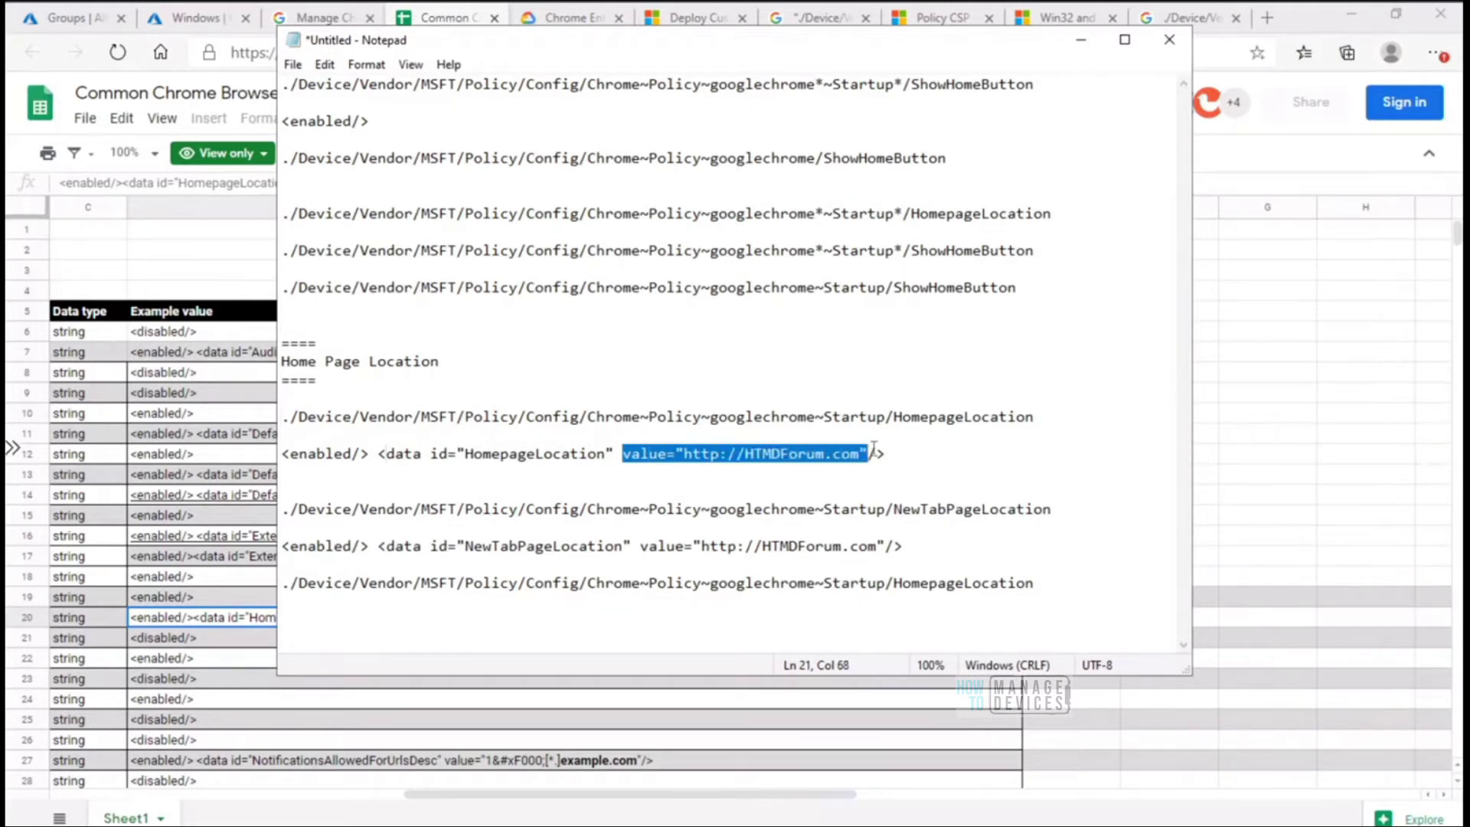
left_click(904, 459)
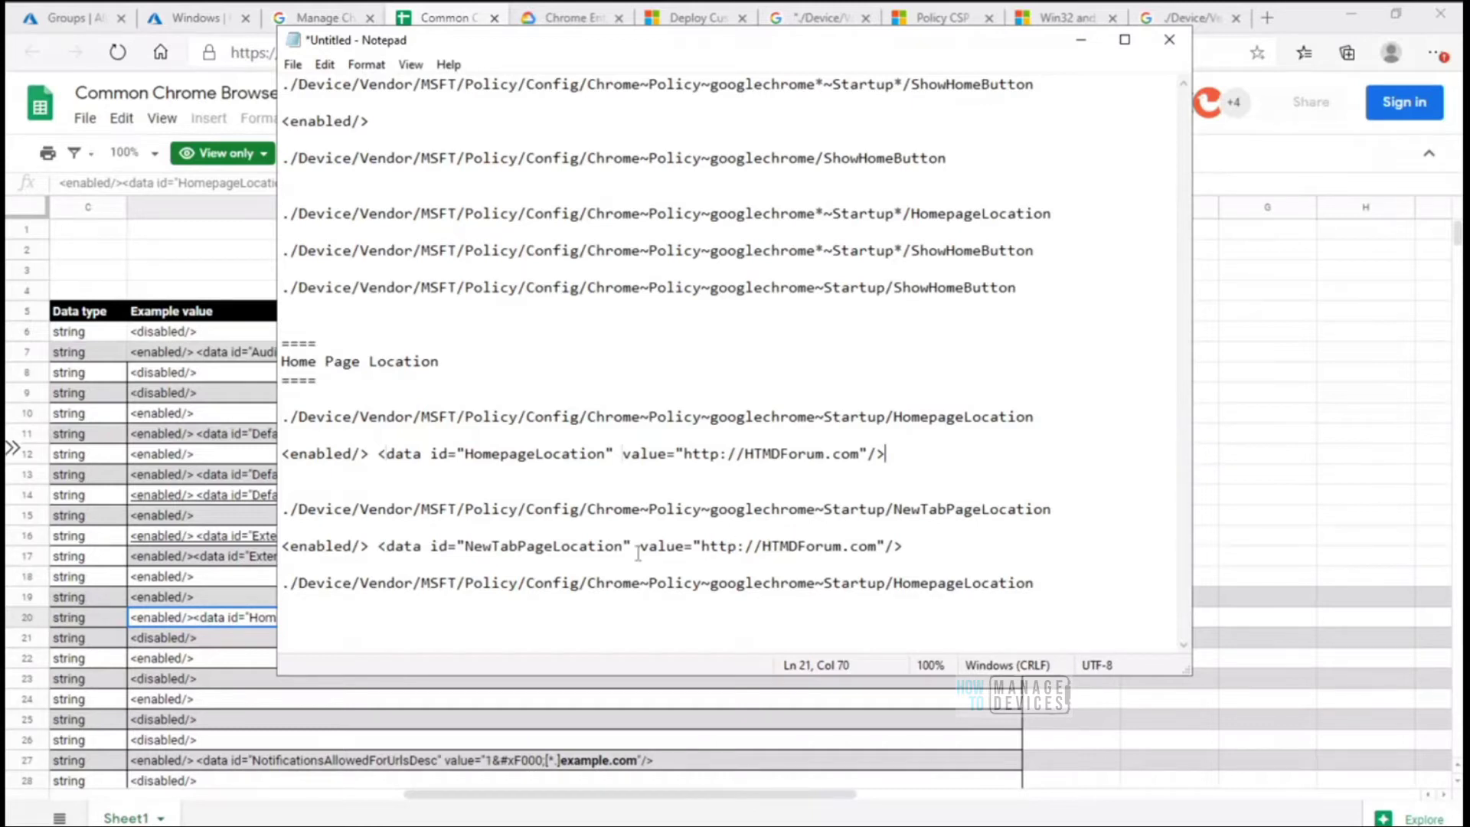
Step: Examine the NewTabPageLocation OMA-URI in the notes and review Examples D and E in the Chrome Enterprise help article
left_click_drag(282, 509, 1059, 509)
left_click(1074, 509)
left_click_drag(1053, 509, 892, 506)
left_click(308, 14)
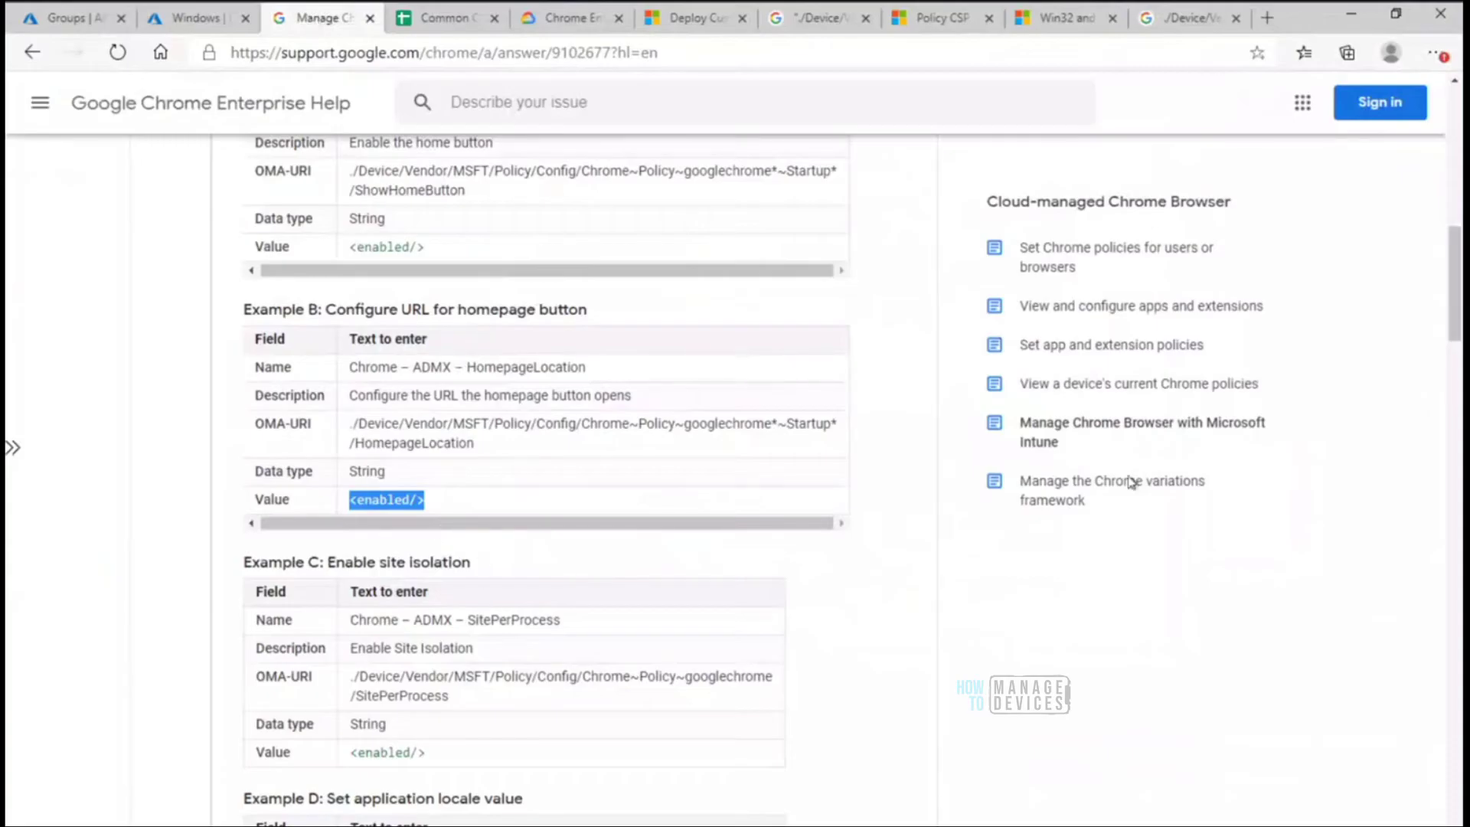
left_click_drag(1455, 298, 1455, 353)
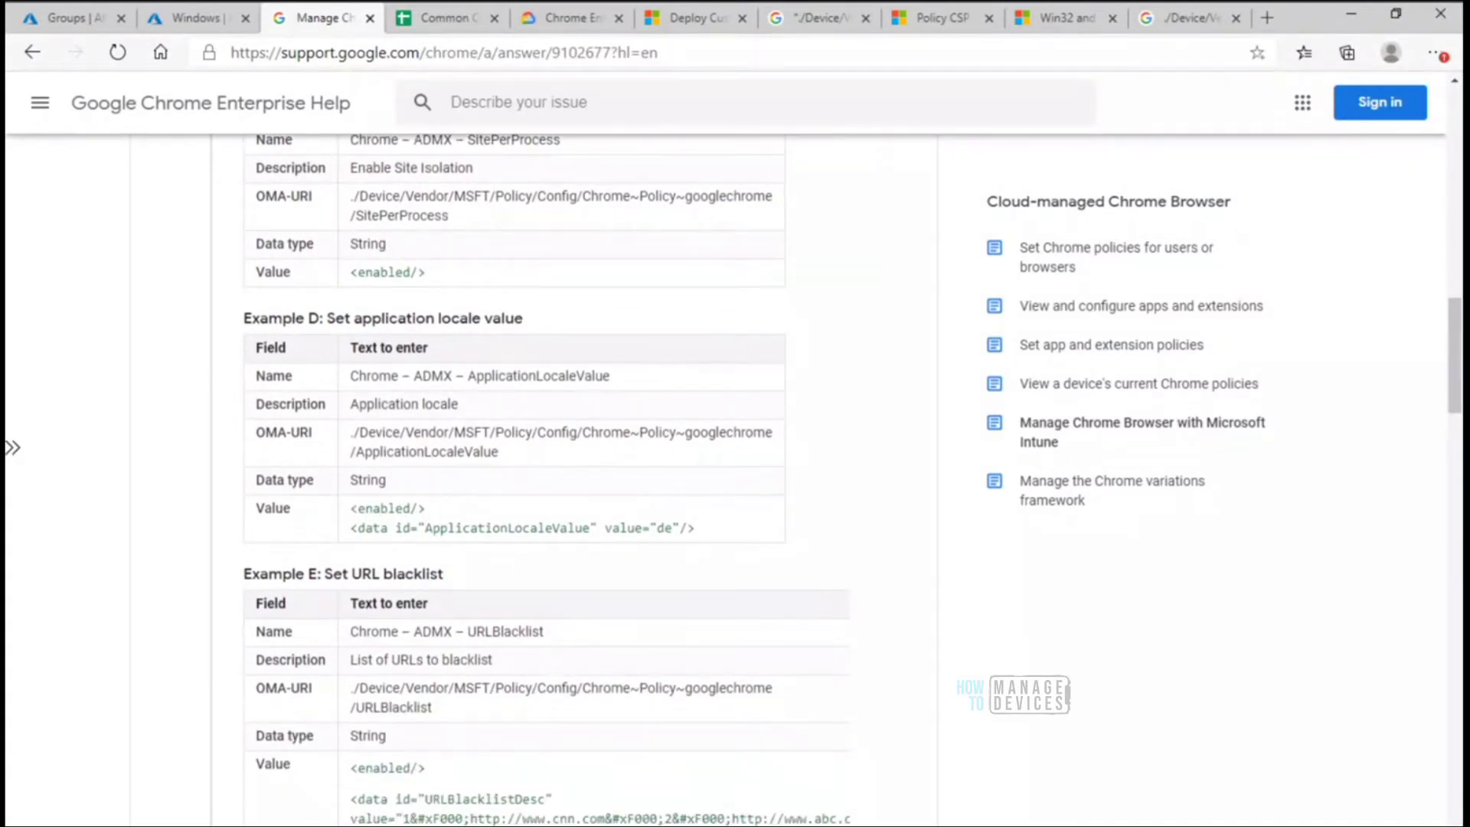
Step: Switch to chrome.admx in Notepad++ and open a text search with an empty search term
key("alt+Tab")
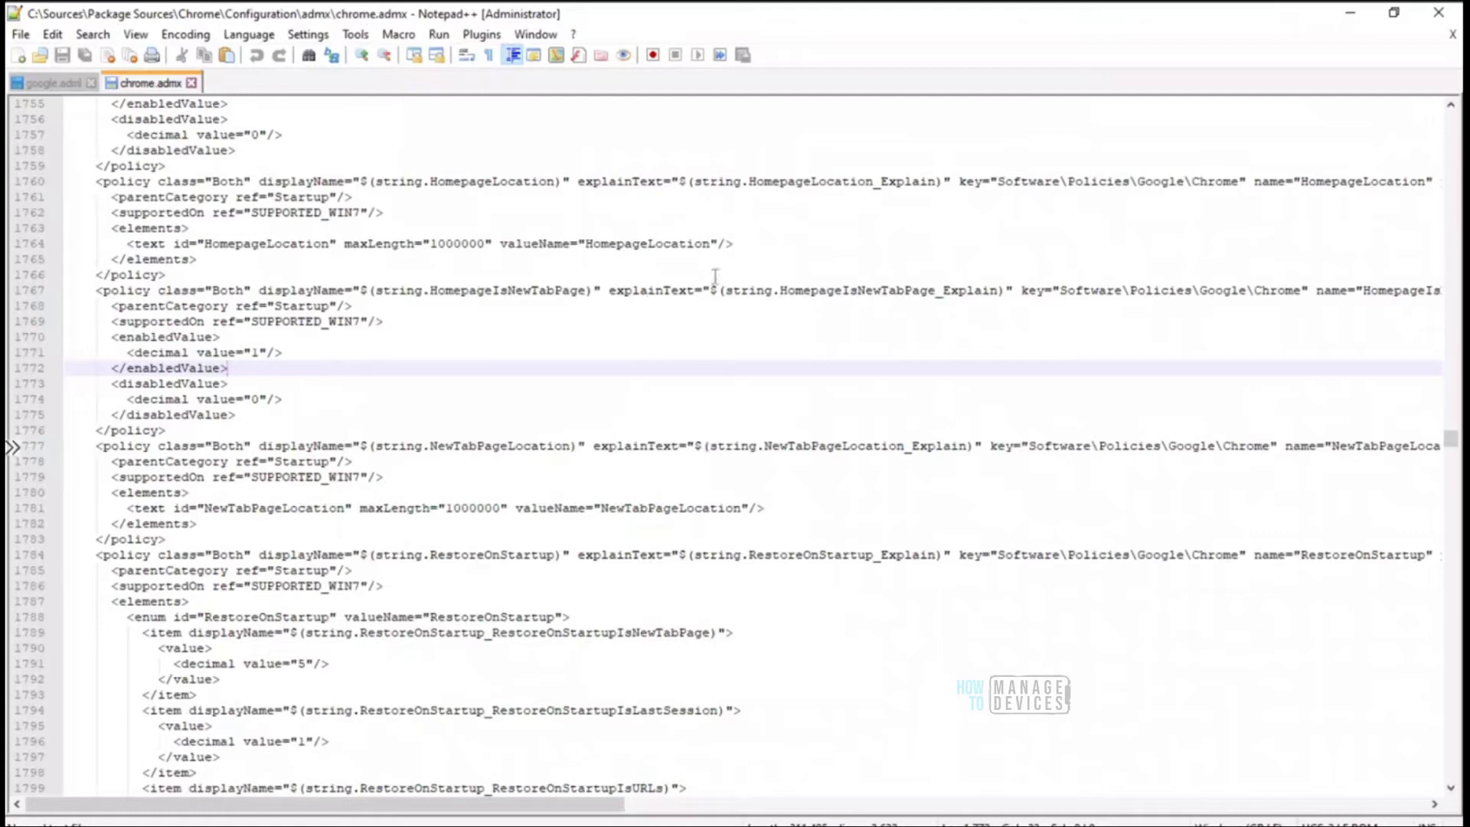
left_click(714, 275)
key("ctrl+f")
key("ctrl+v")
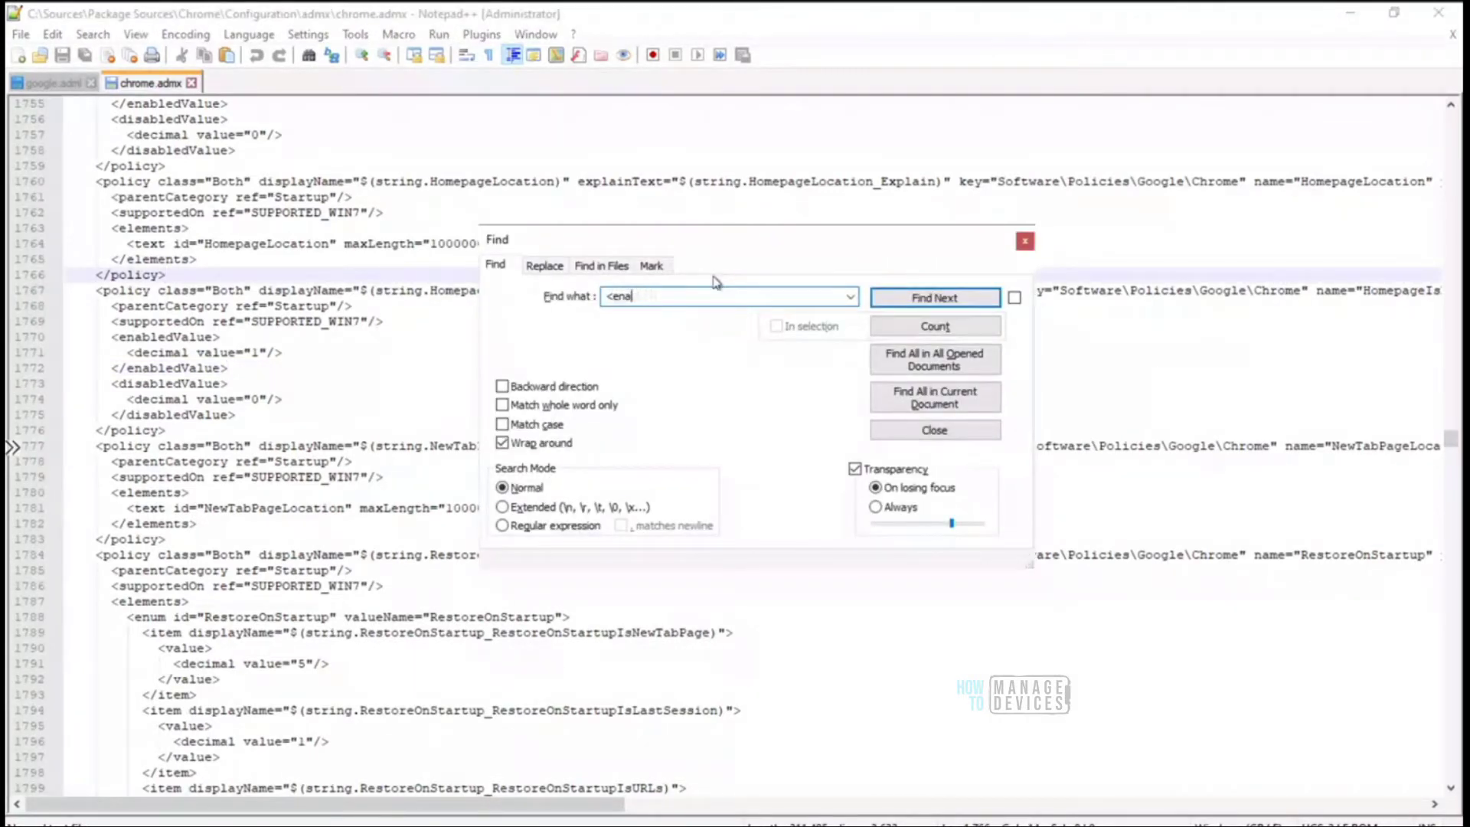
key("BackSpace")
key("BackSpace")
key("BackSpace")
key("BackSpace")
Step: Copy NewTabPageLocation from the OMA-URI in the Notepad notes and search chrome.admx for it
key("alt+Tab")
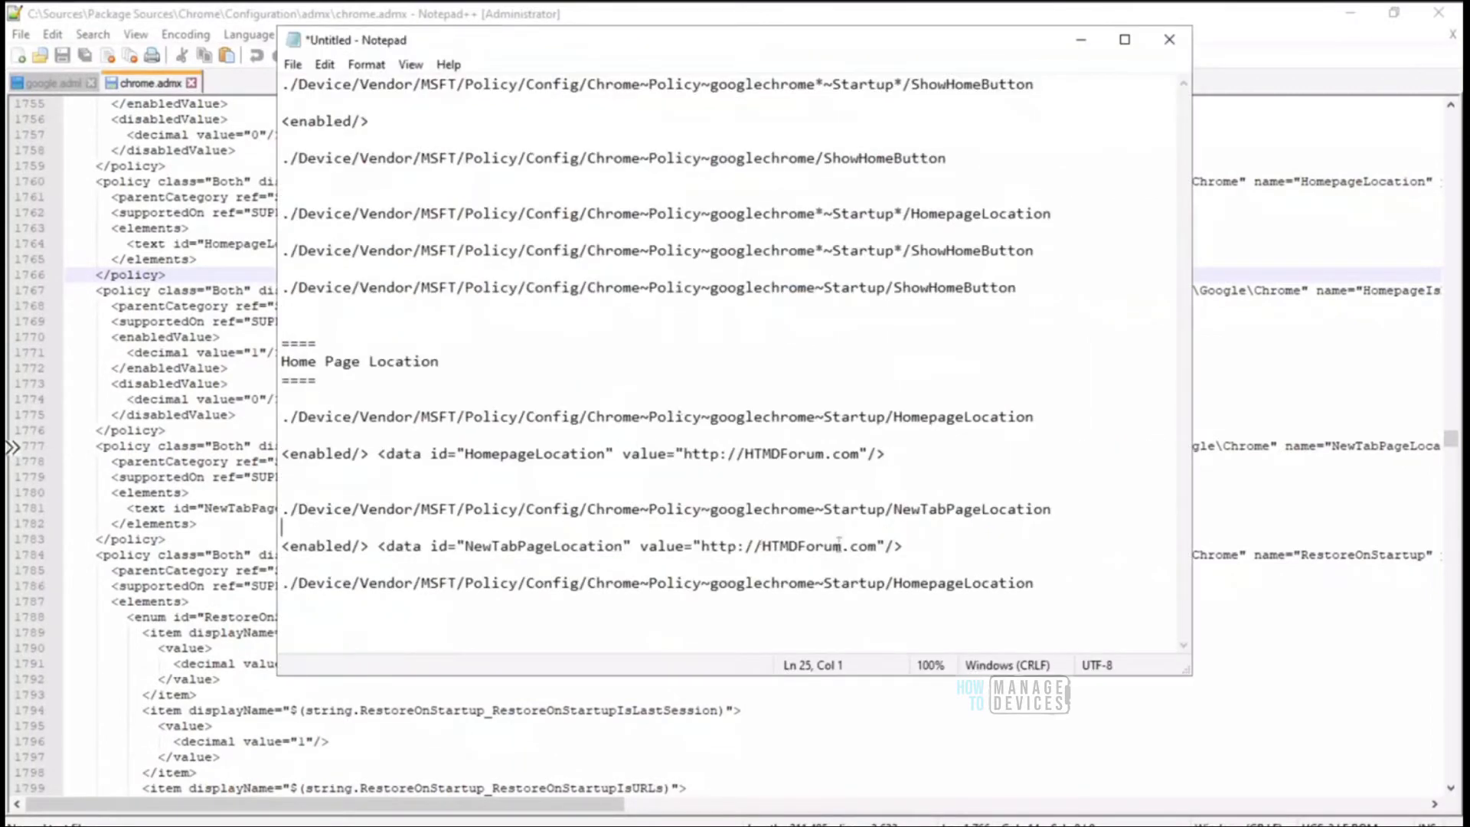
left_click_drag(1052, 510, 891, 510)
key("ctrl+c")
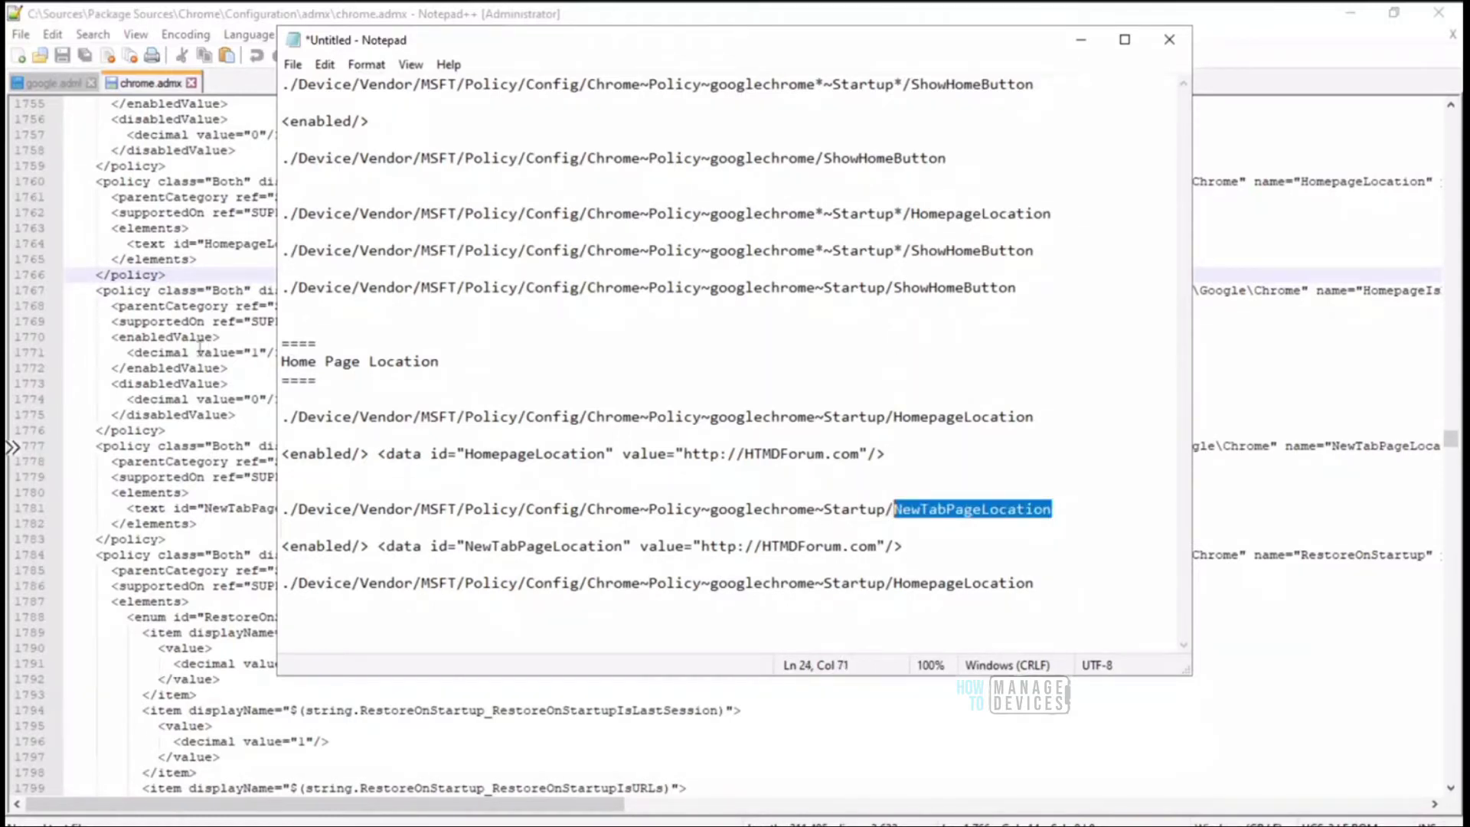
left_click(198, 351)
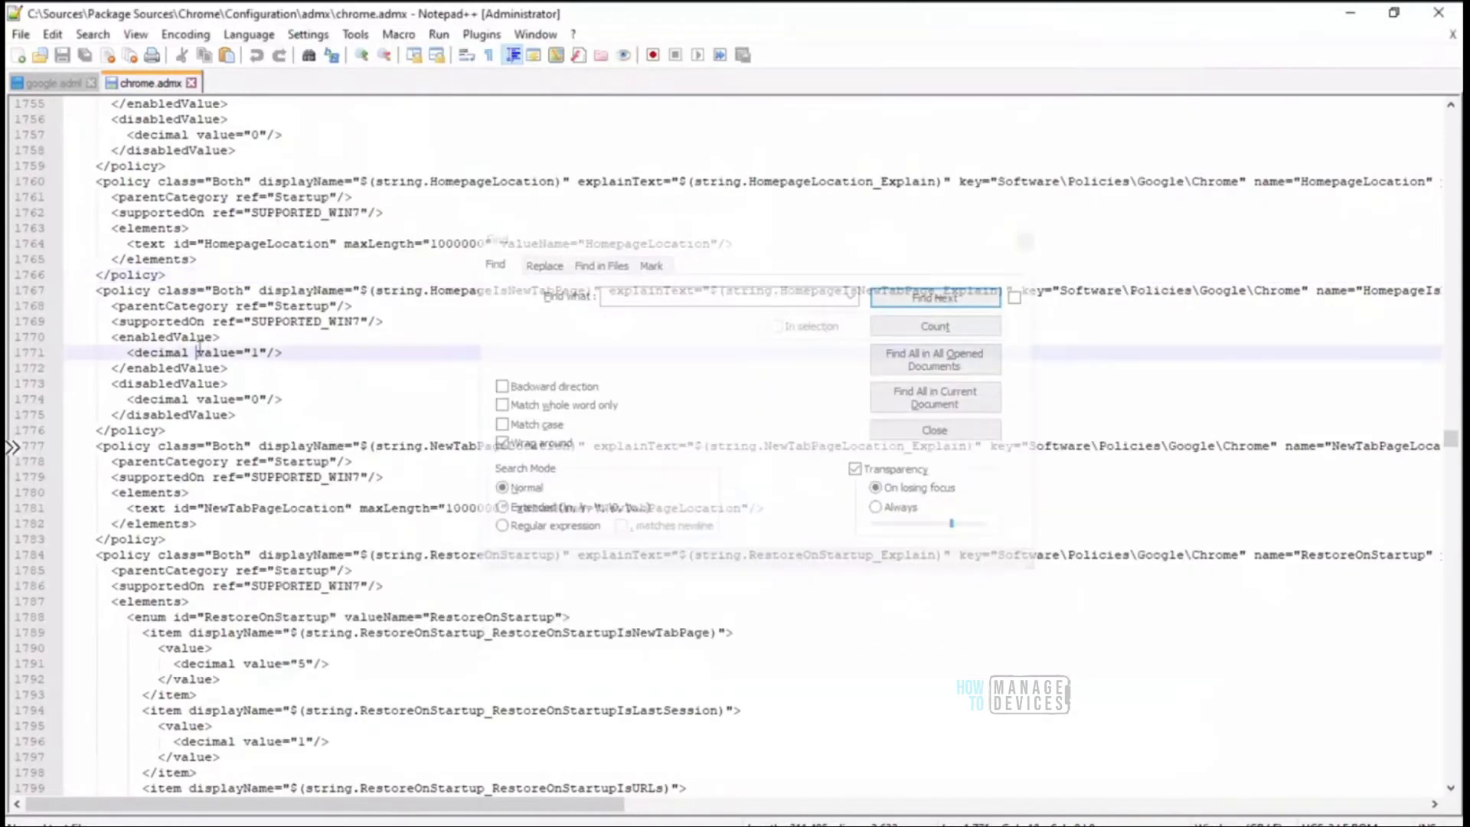
left_click(656, 296)
key("ctrl+v")
key("Return")
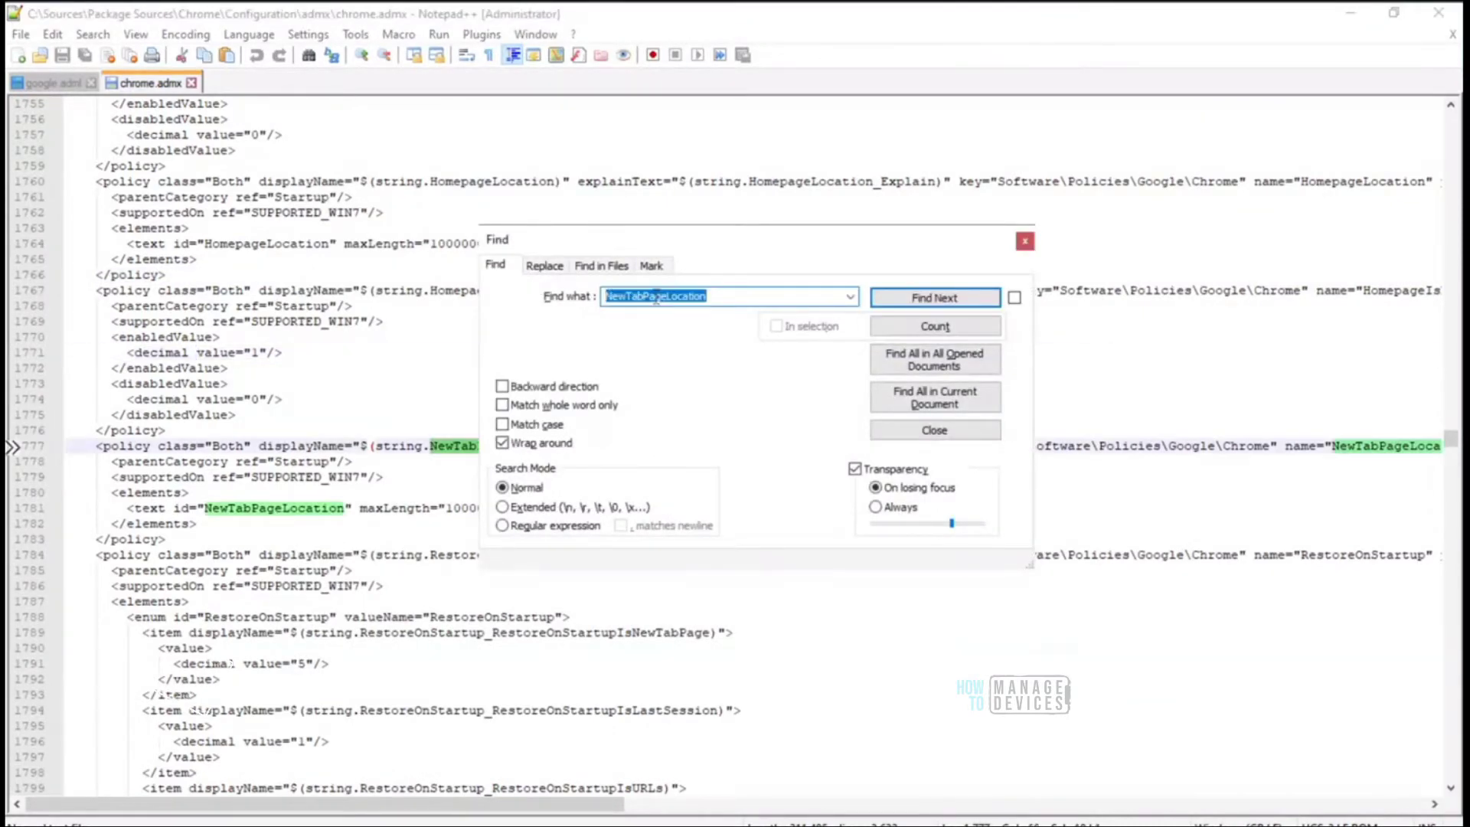
left_click_drag(764, 256, 827, 109)
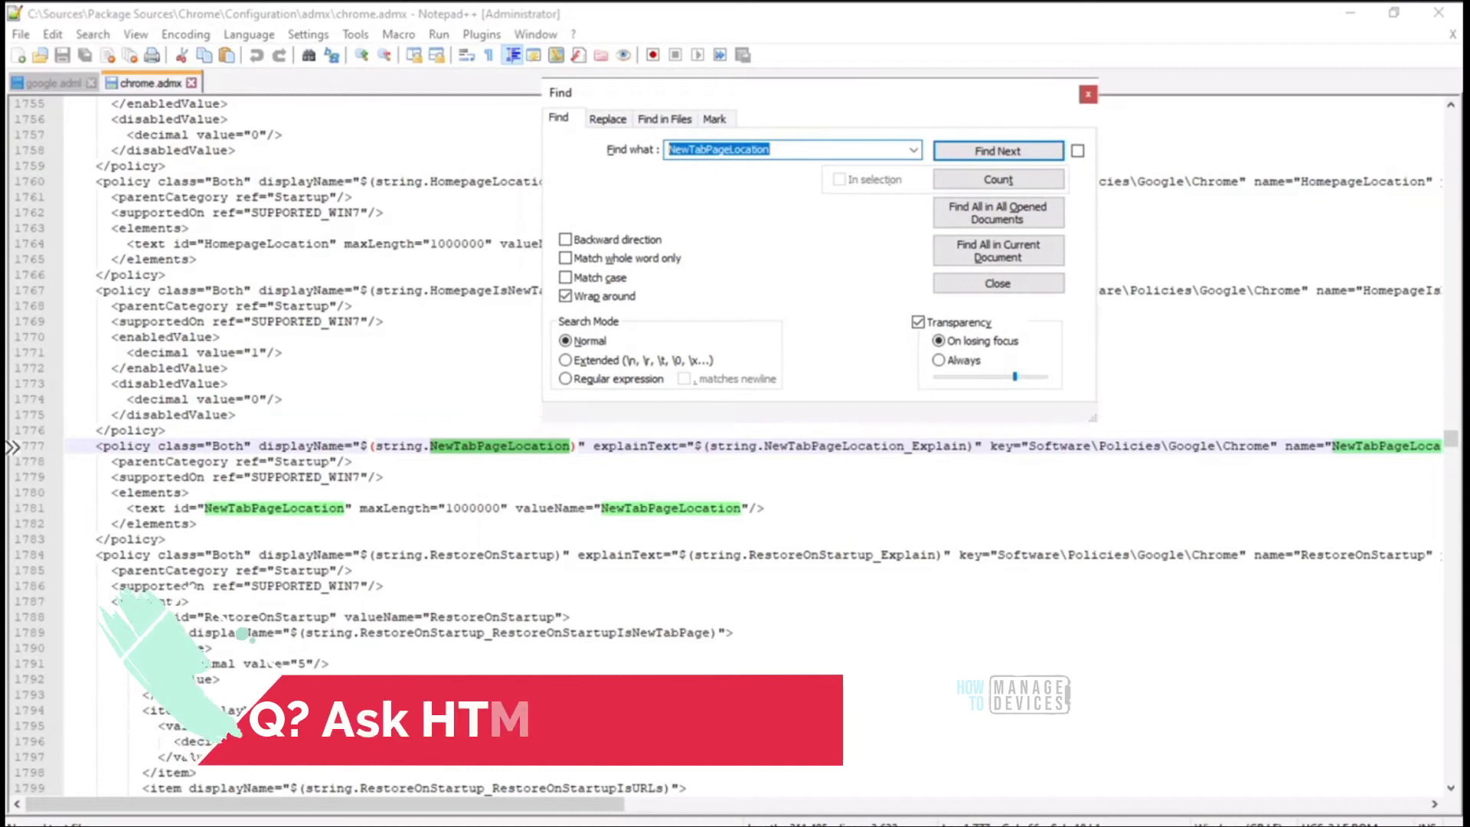
Step: Check the NewTabPageLocation key under Chrome~Policy~googlechrome~Startup in the remote computer's Registry Editor and return to the Notepad notes
left_click(886, 826)
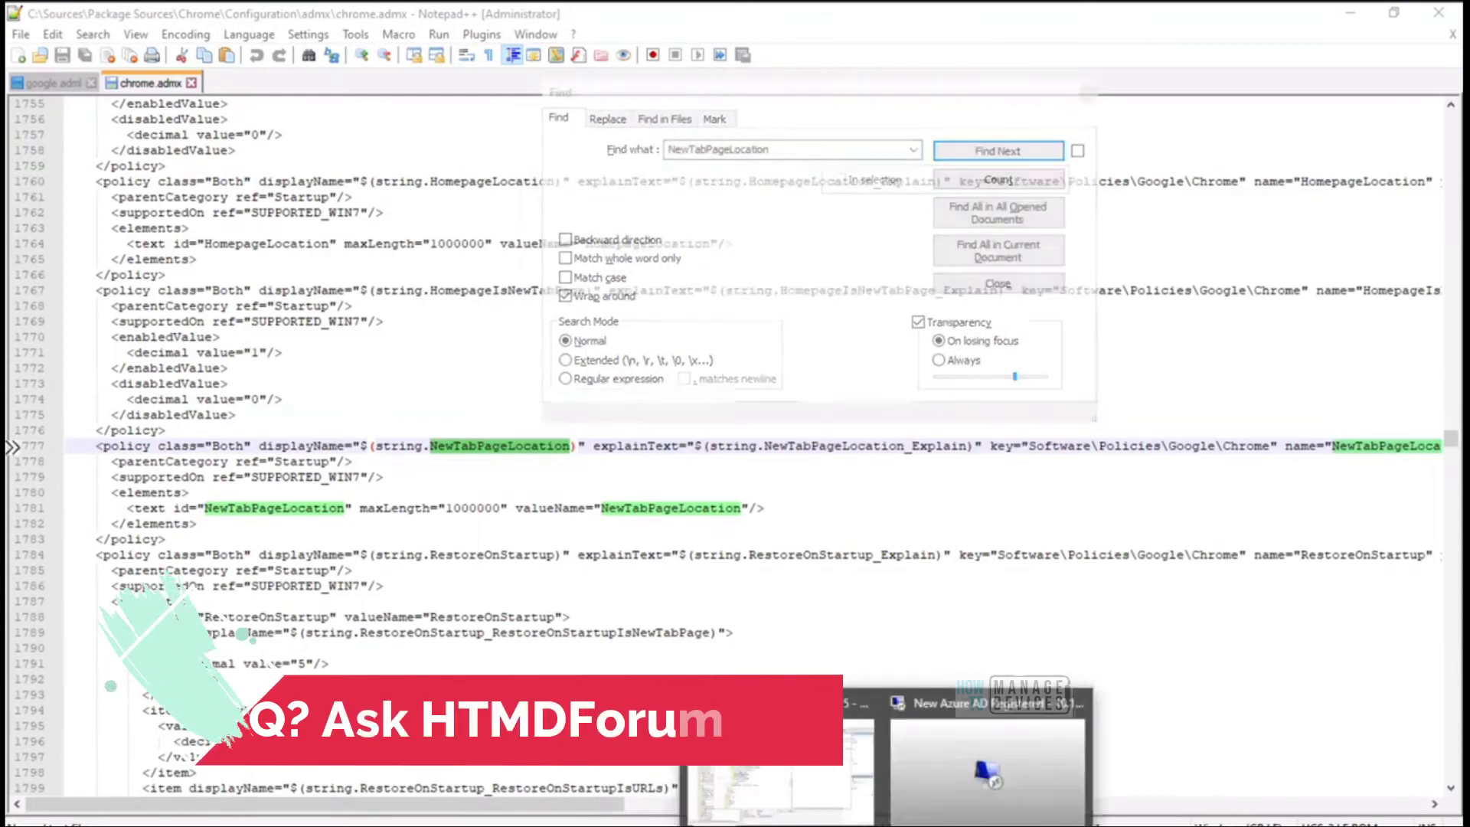
left_click(777, 766)
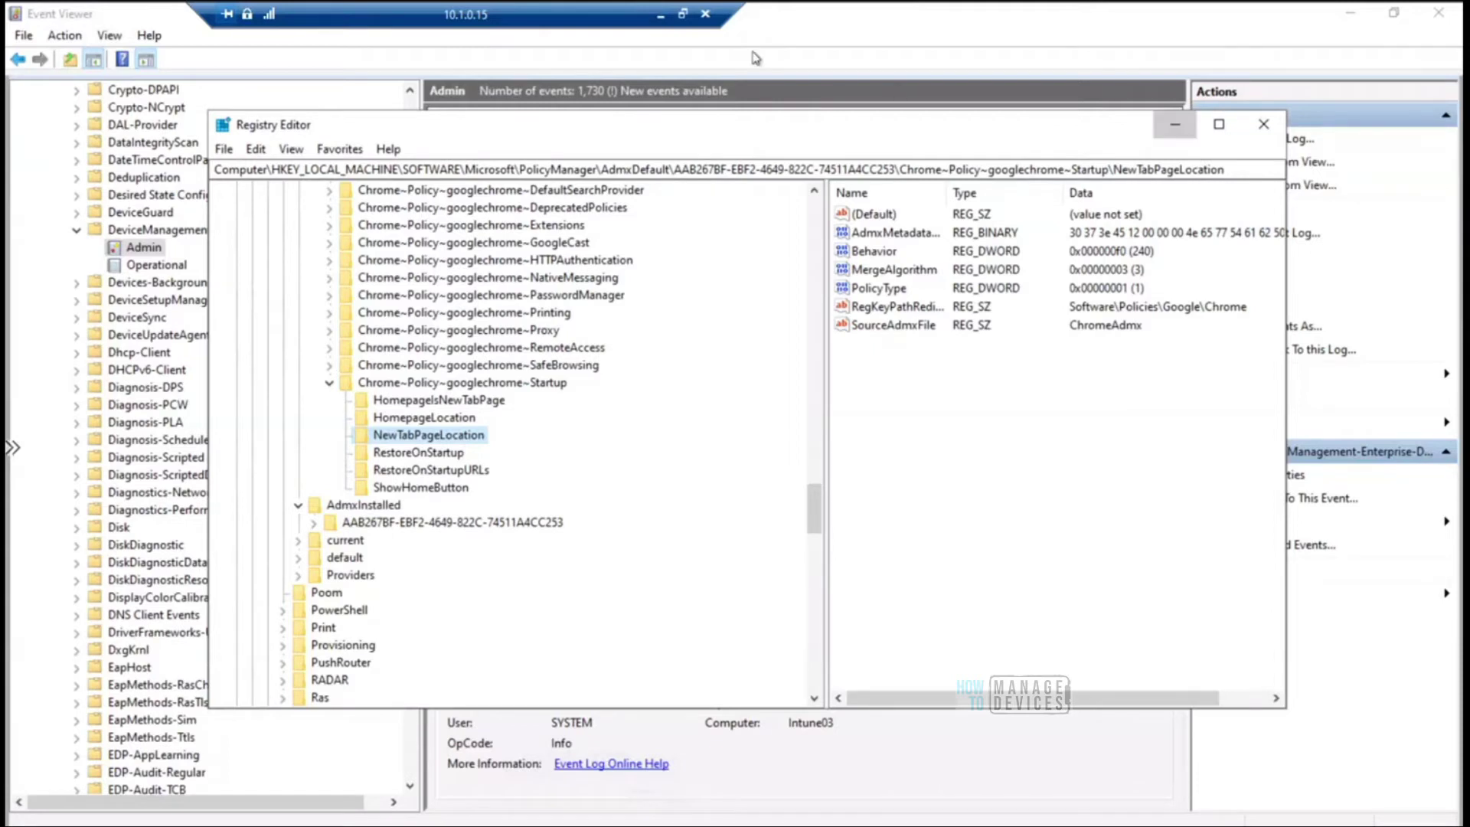
left_click(1175, 126)
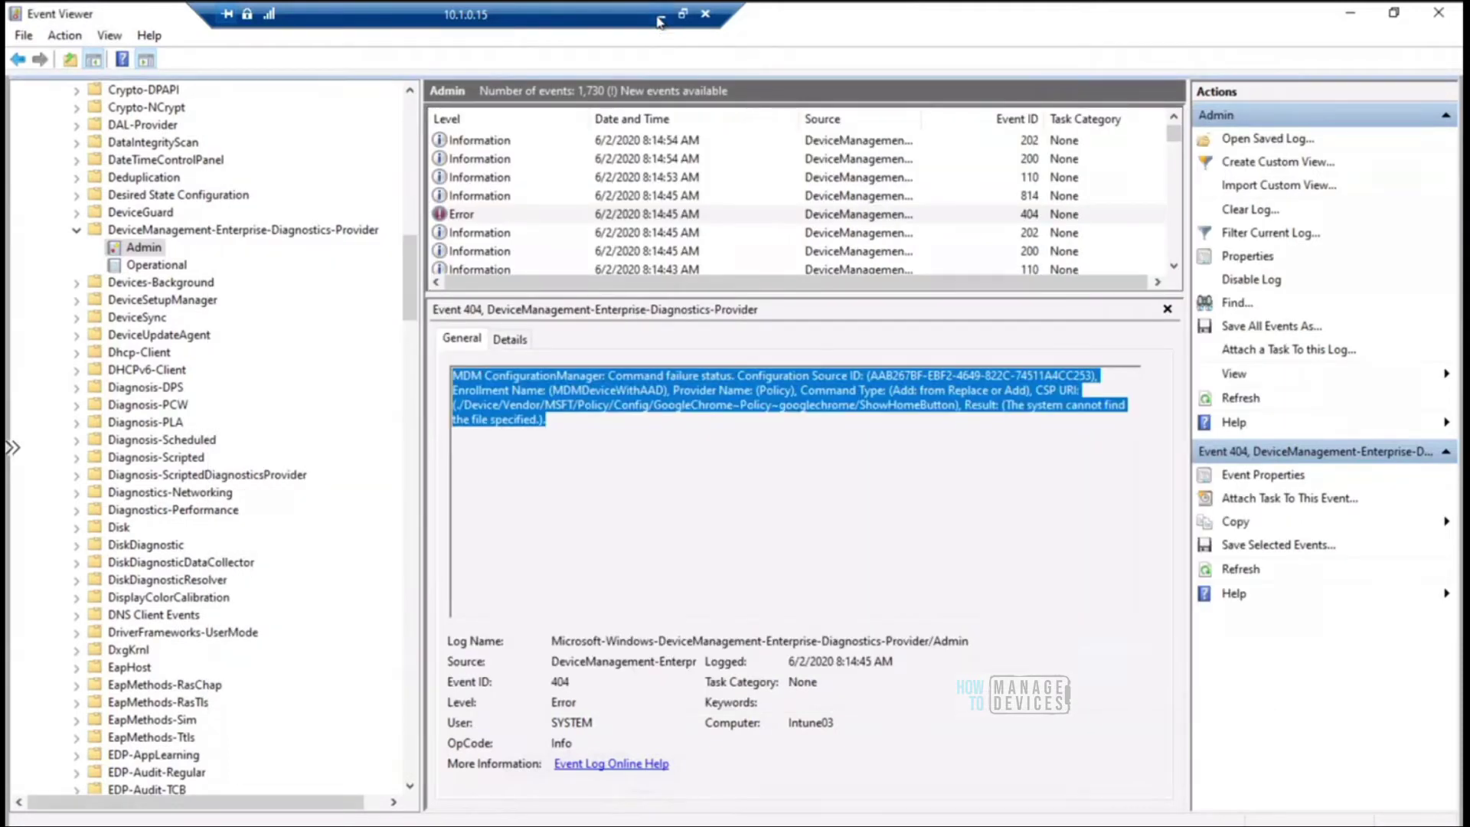
left_click(658, 20)
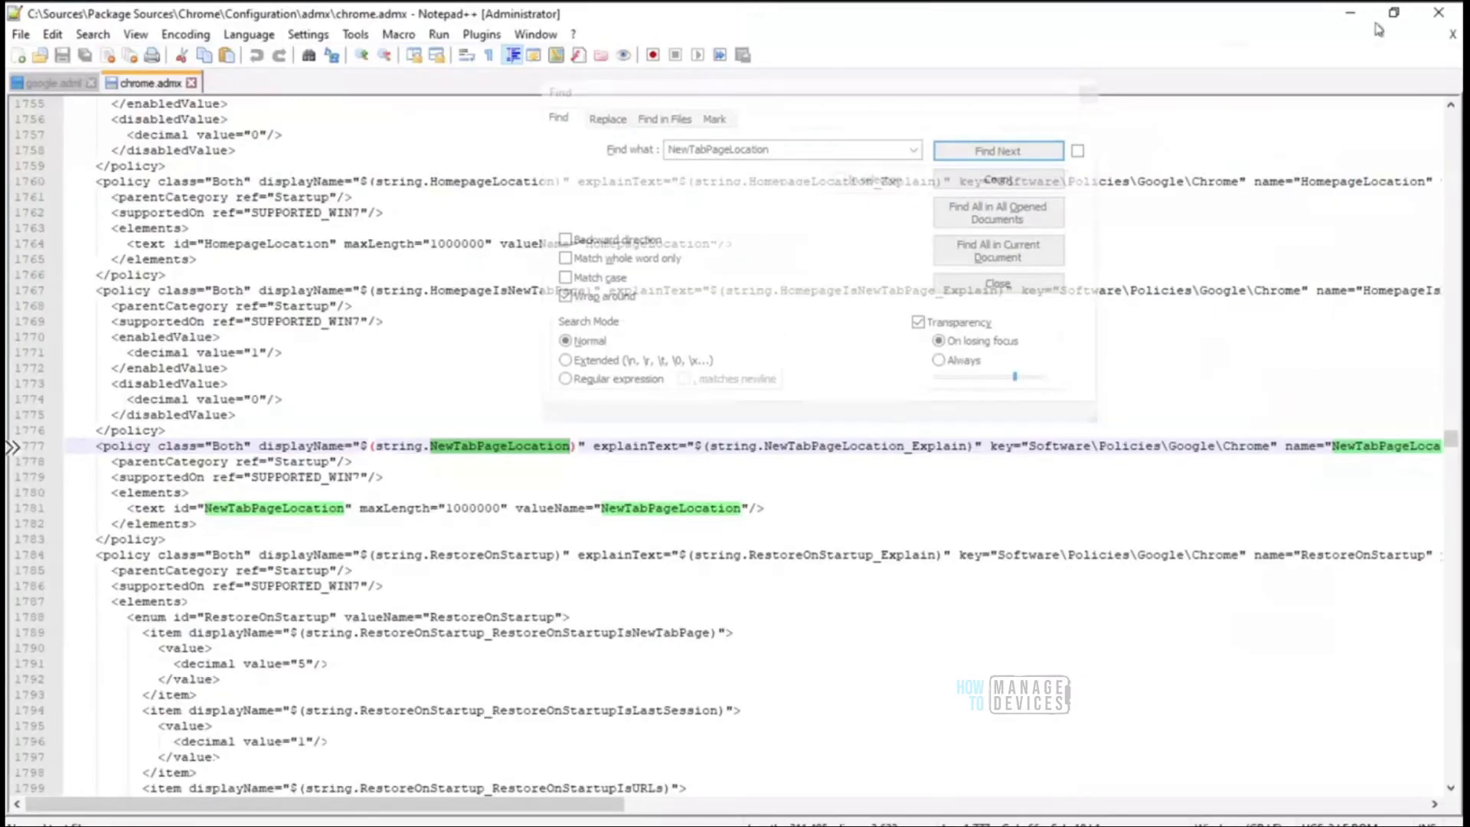
left_click(1345, 19)
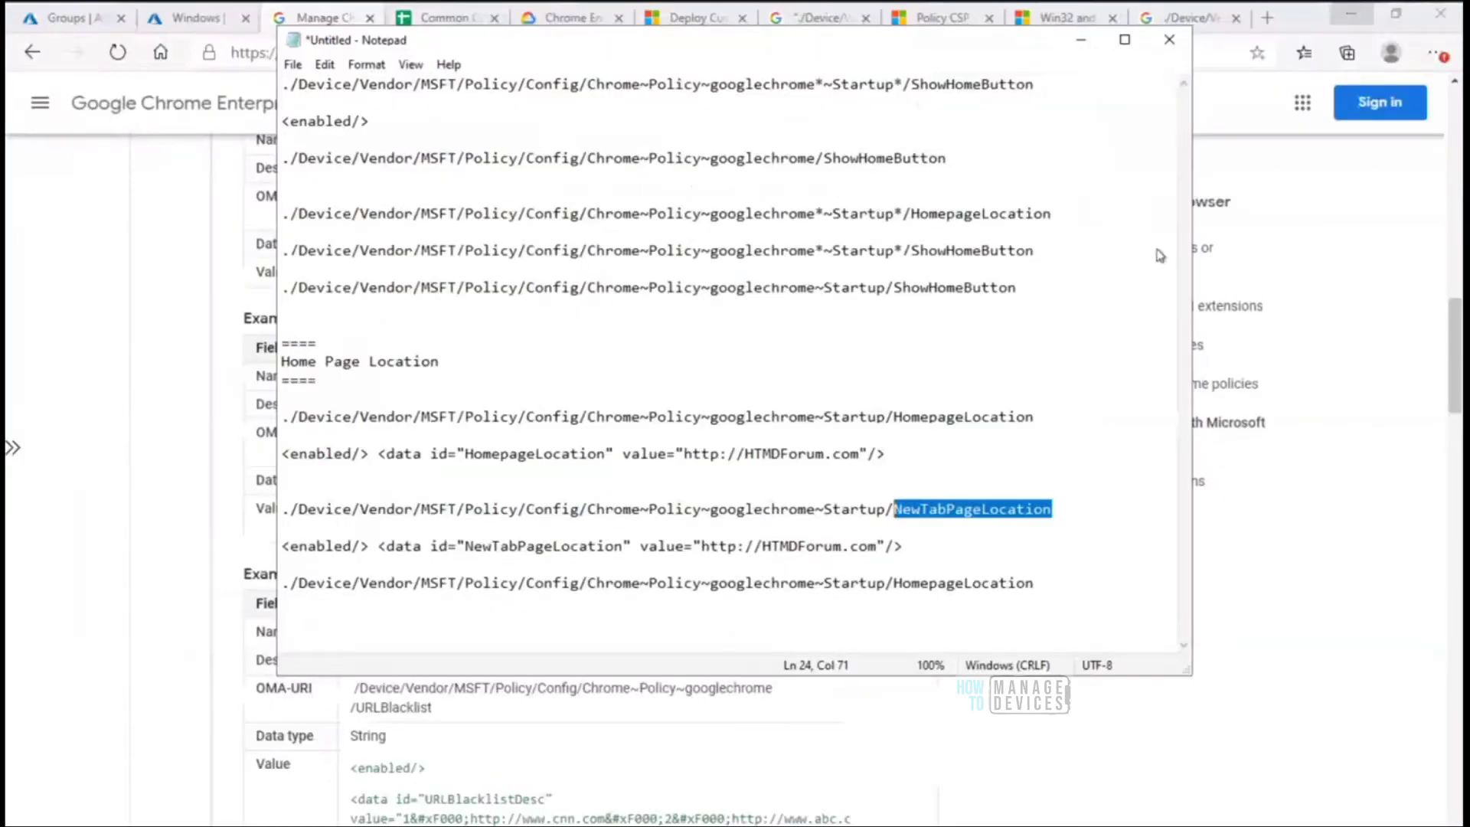
Step: Copy the HomepageLocation OMA-URI under Home Page Location and switch to the Windows configuration profiles page in Endpoint Manager
left_click_drag(1035, 418, 280, 417)
key("ctrl+c")
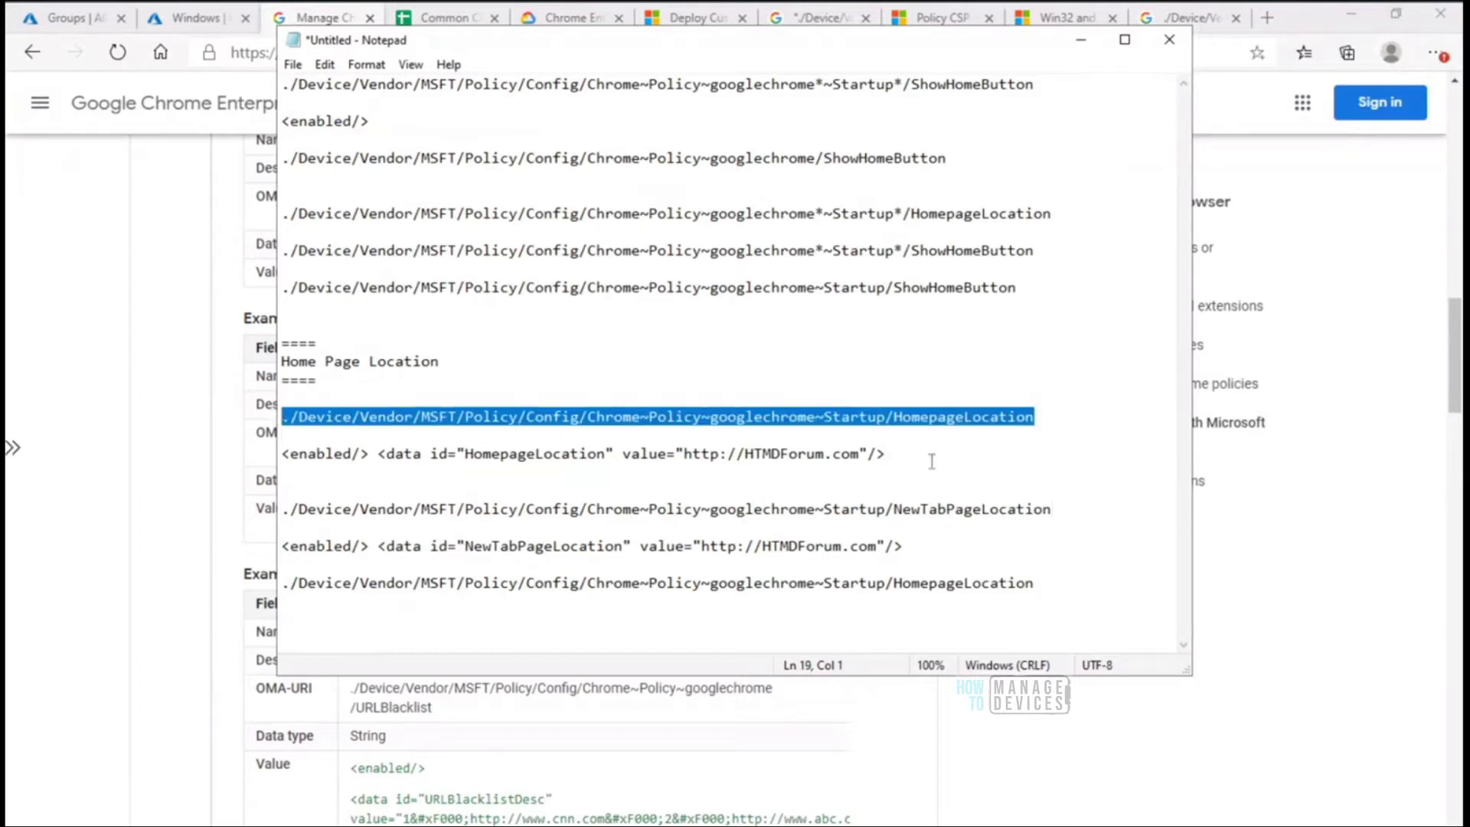
left_click(186, 26)
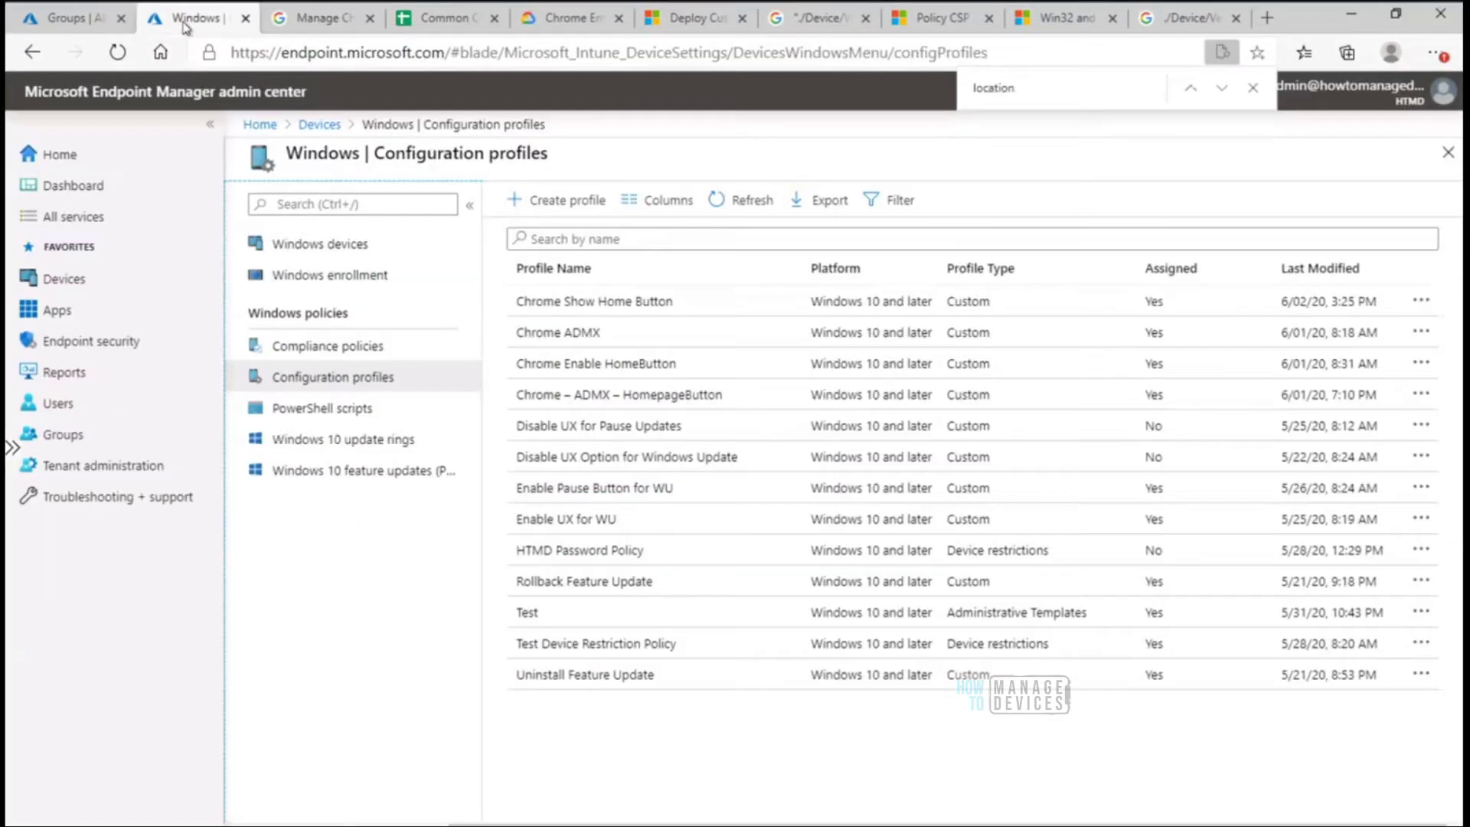
Step: Open the properties of the existing Chrome ADMX configuration profile and review its OMA-URI settings and assignments
left_click(556, 203)
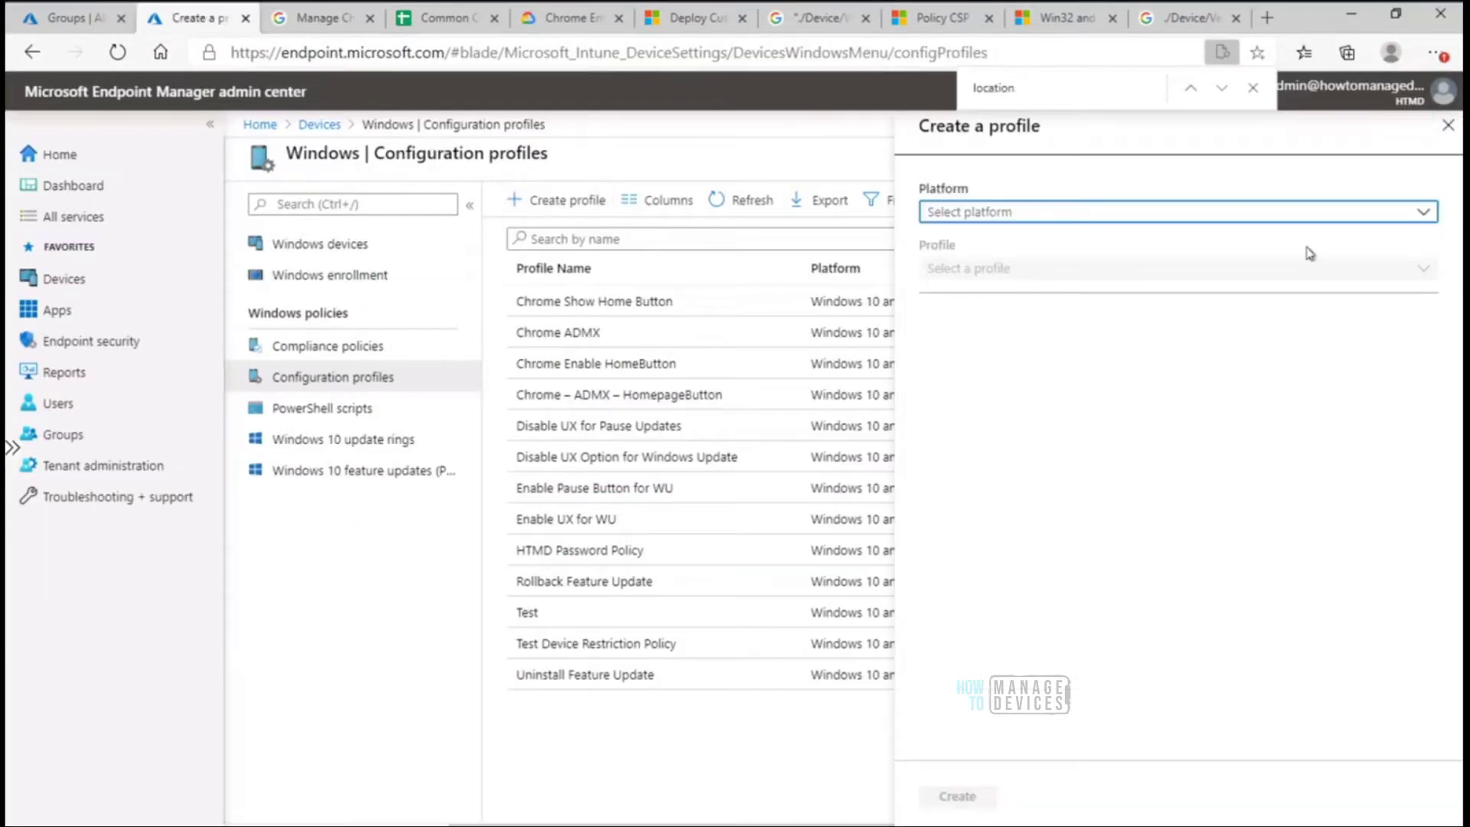
left_click(1446, 126)
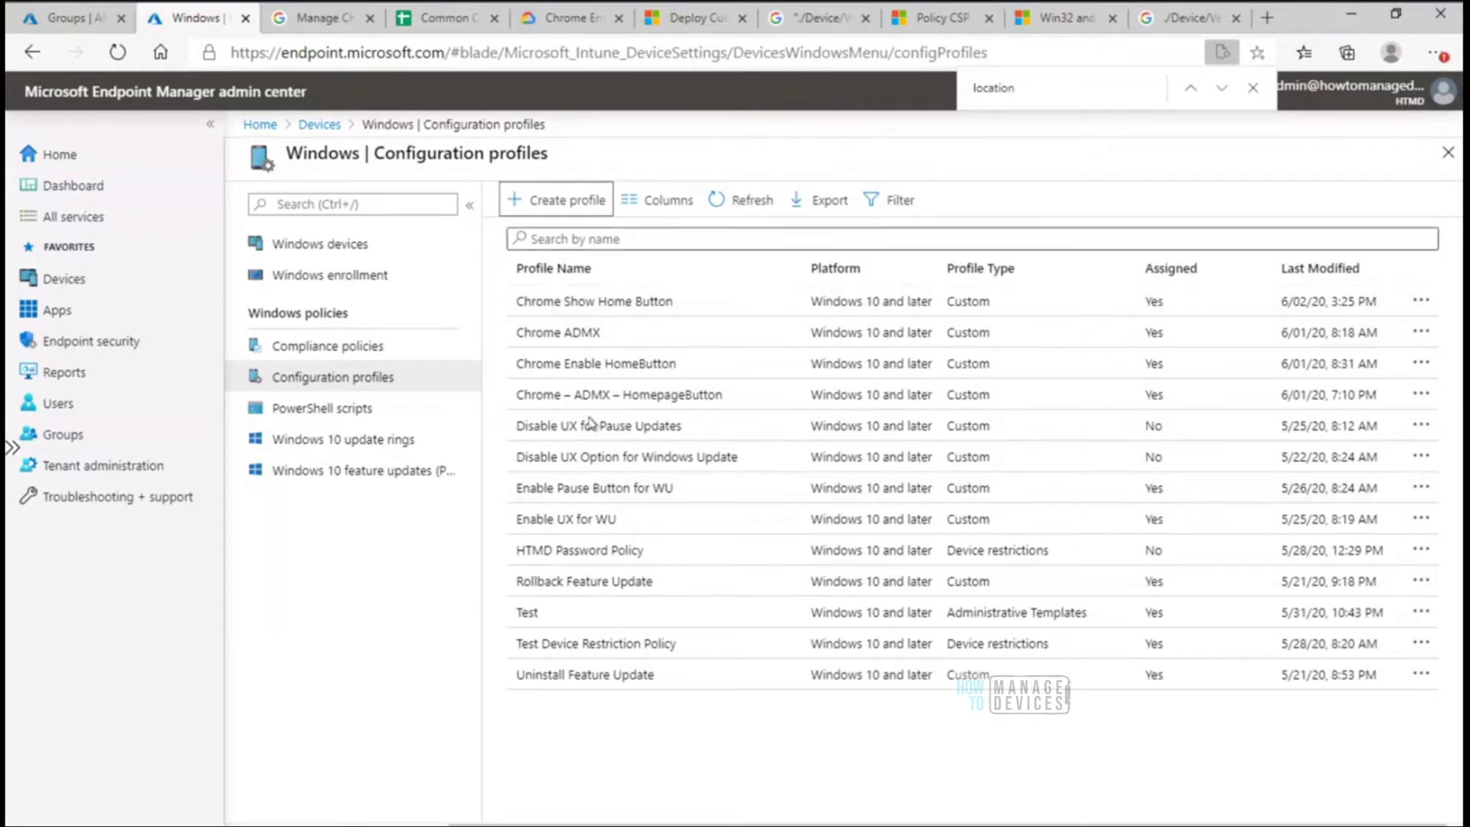
left_click(580, 337)
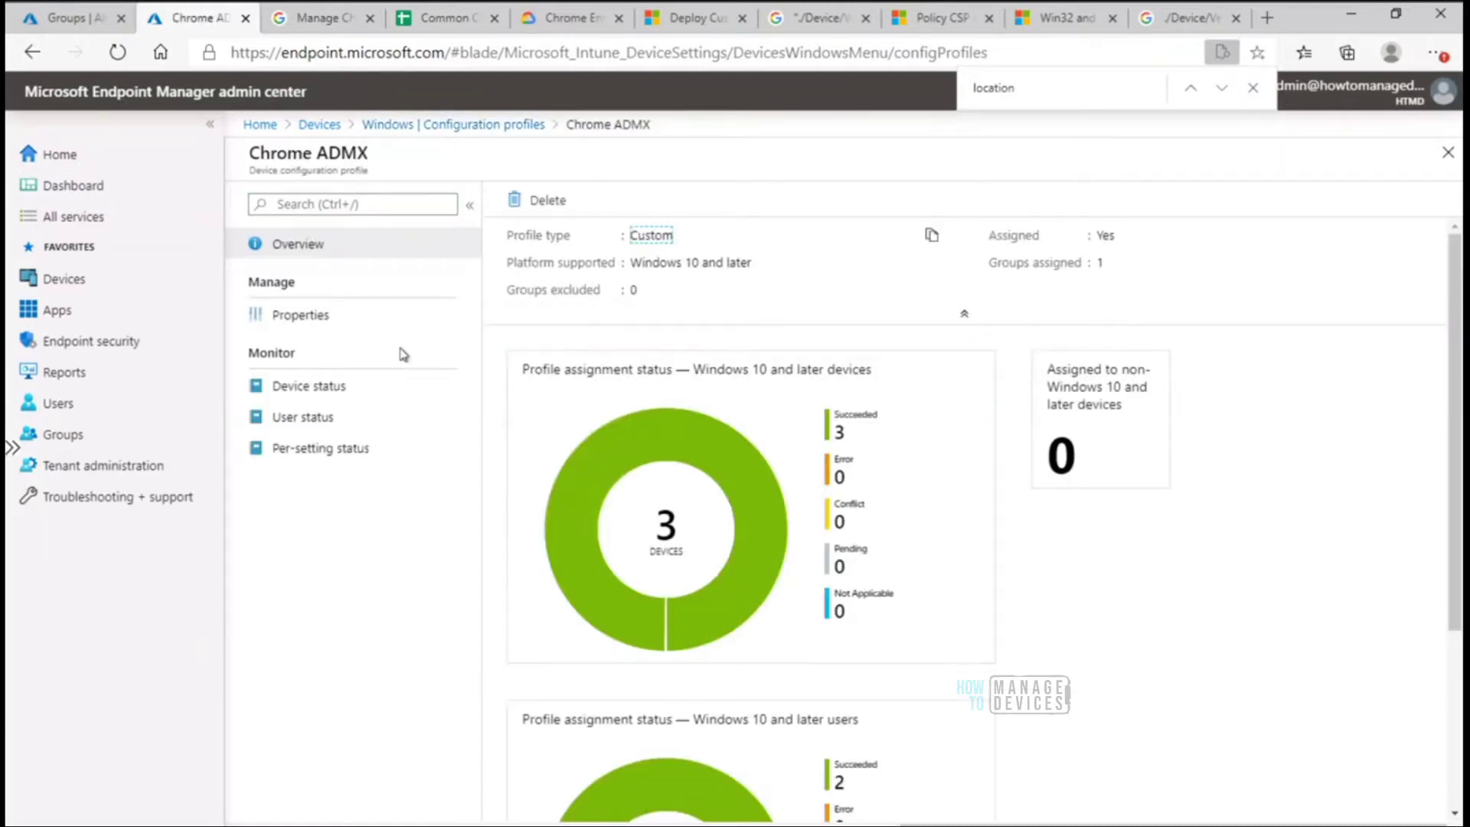
left_click(306, 318)
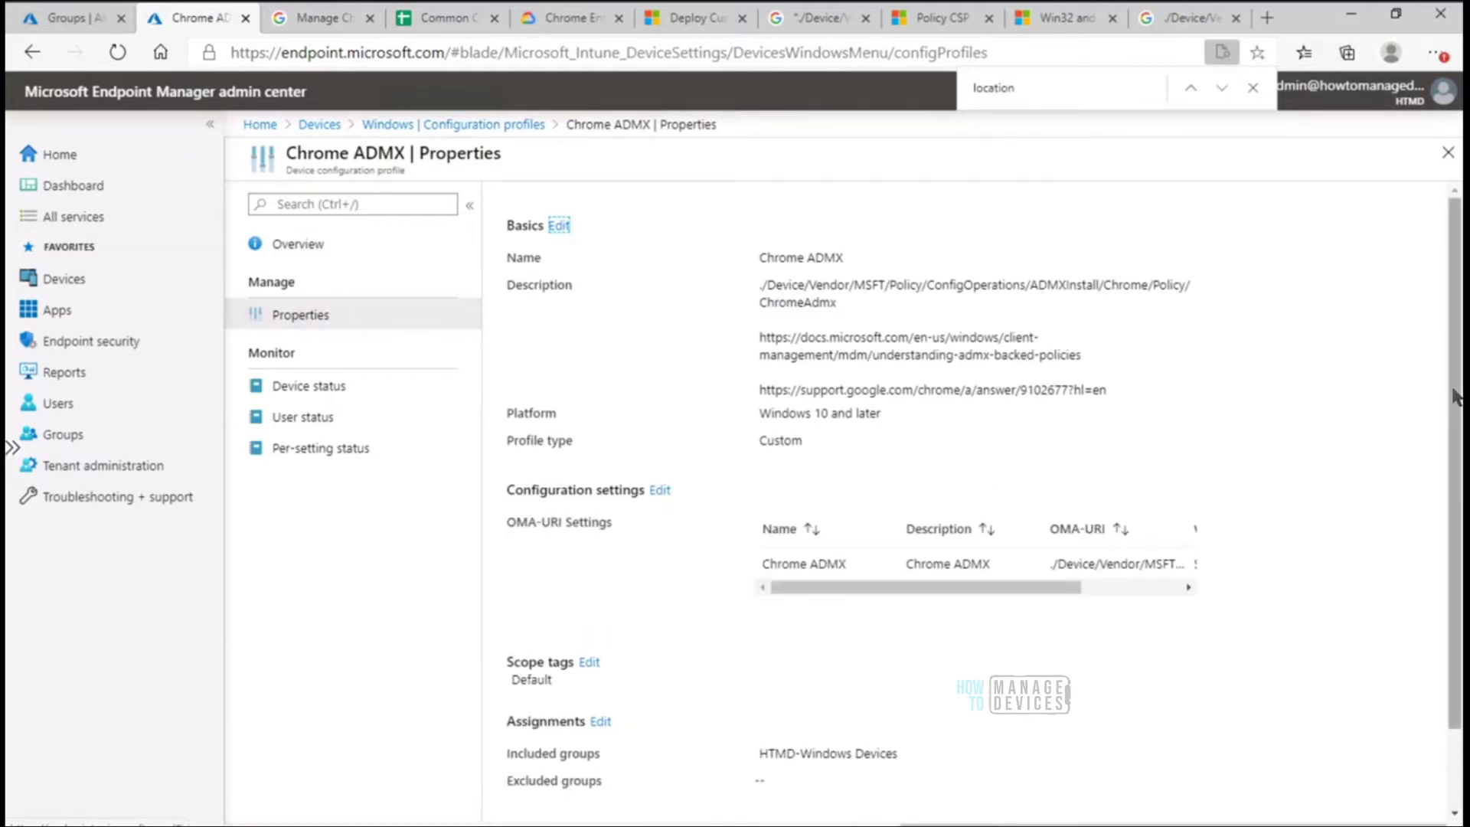
left_click_drag(1457, 413, 1457, 490)
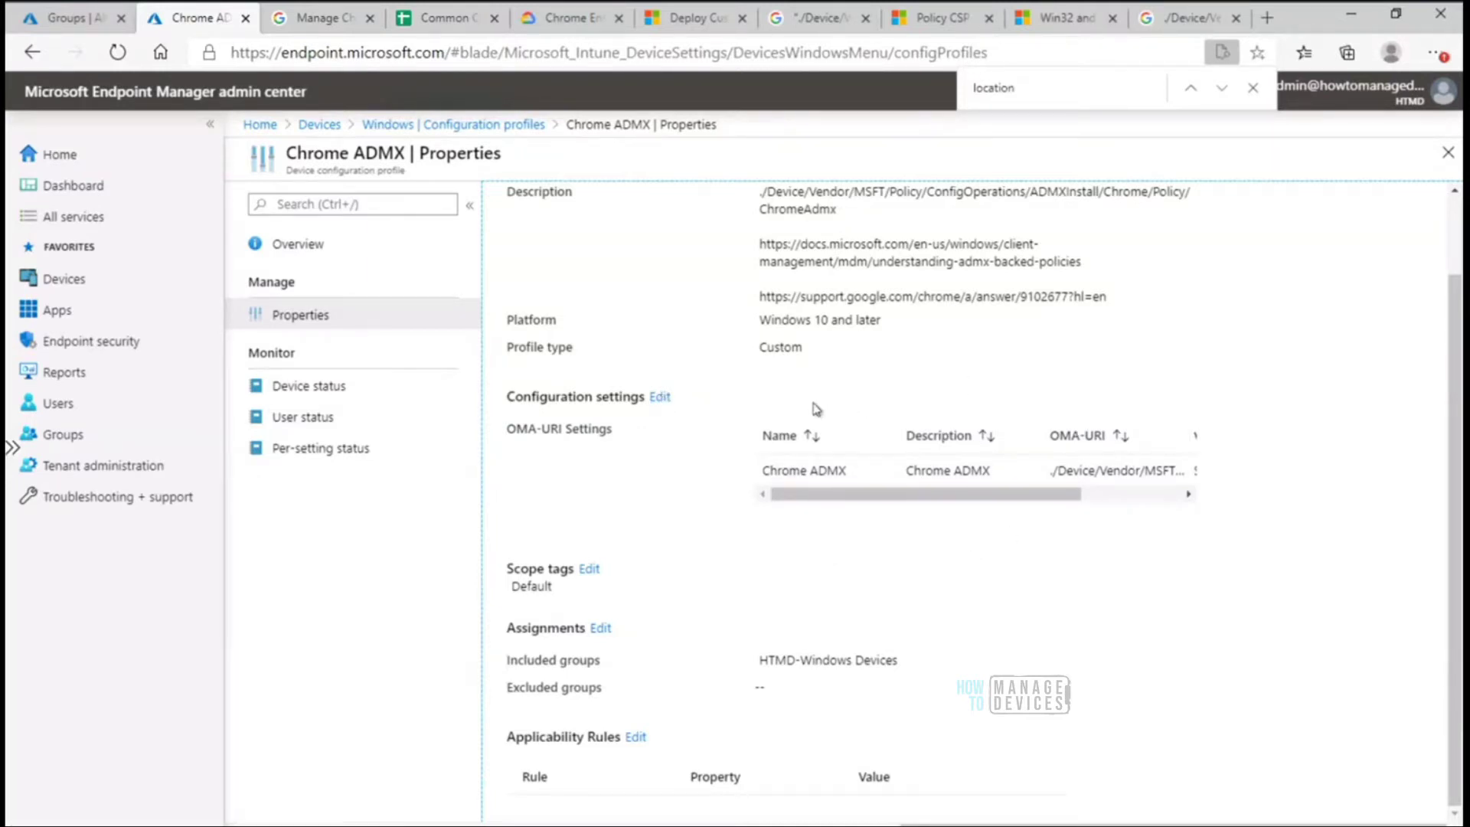
Step: Open the profile's configuration settings for editing and inspect the existing Chrome ADMX row's OMA-URI, data type and value
left_click(660, 397)
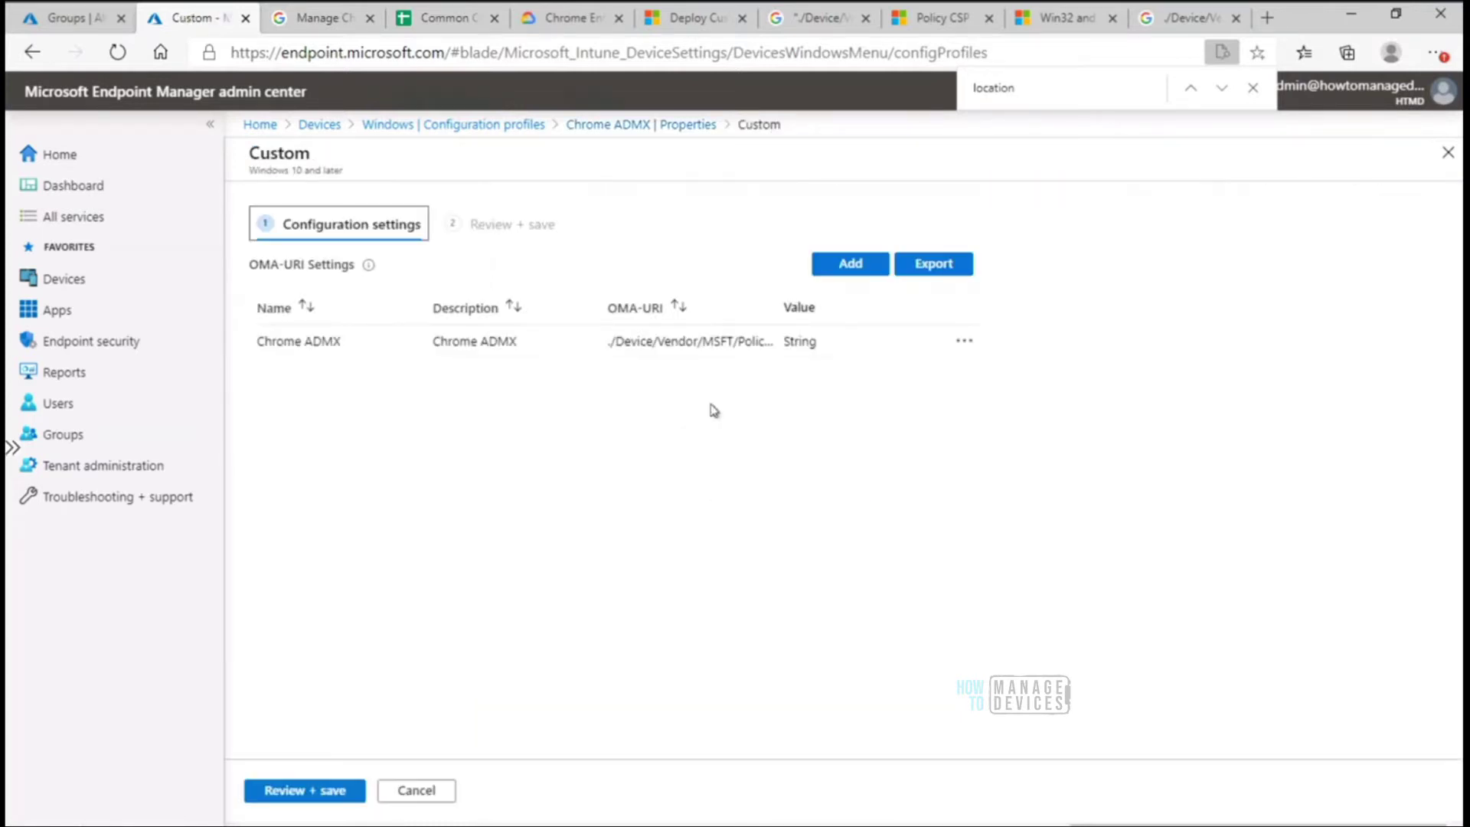
left_click(1448, 152)
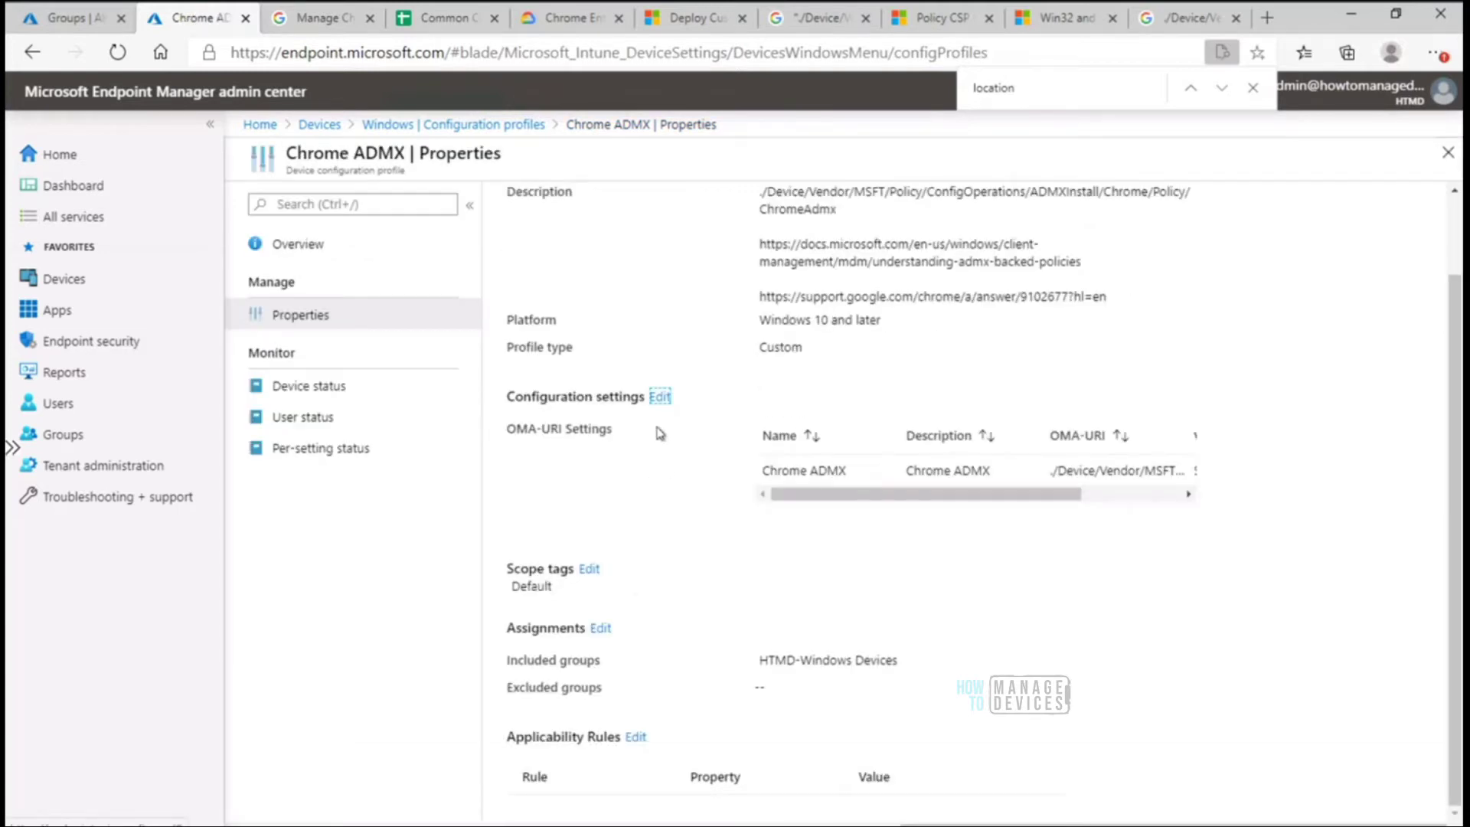
left_click(660, 398)
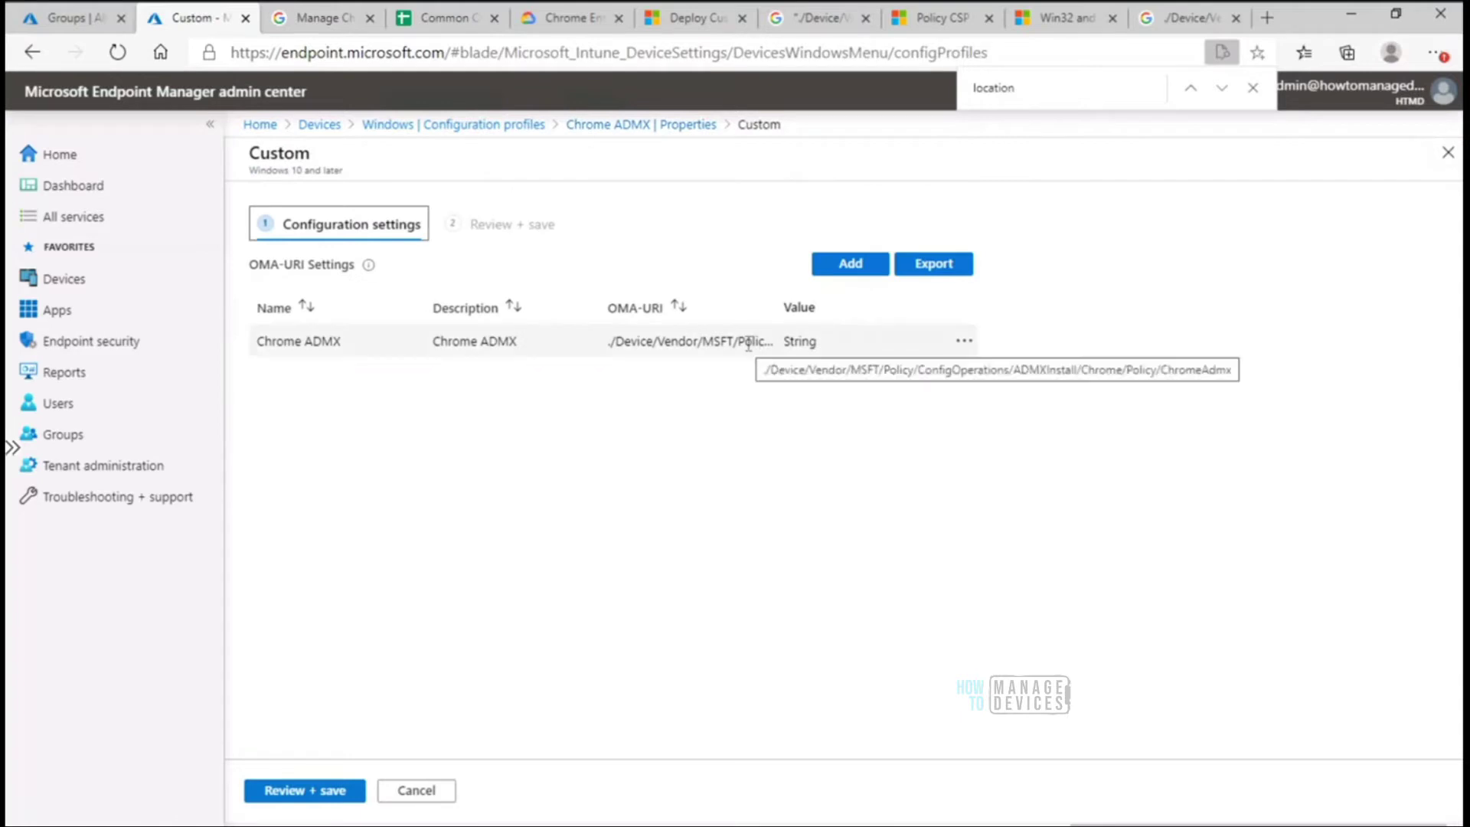
left_click(962, 341)
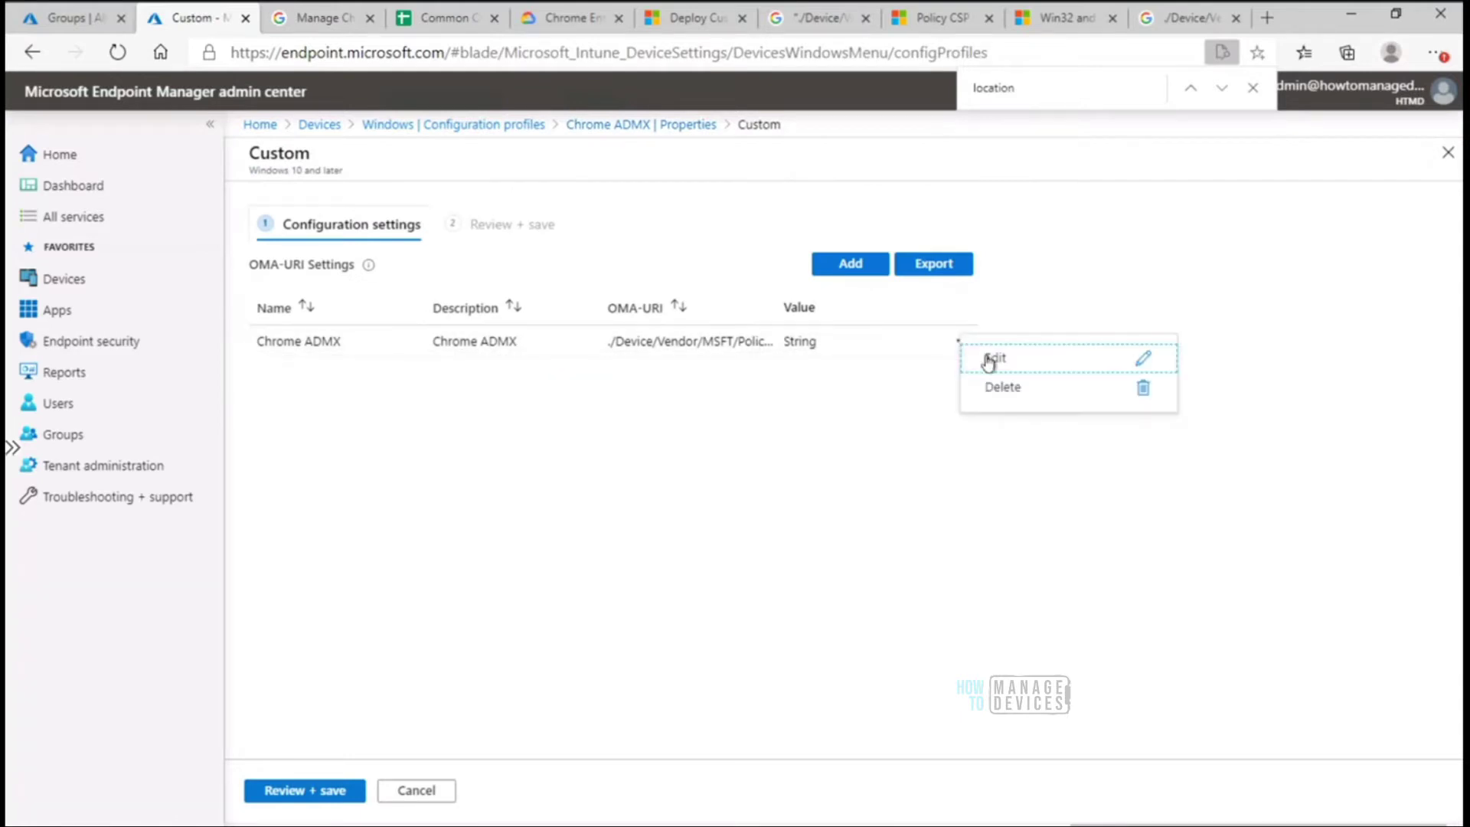
left_click(990, 359)
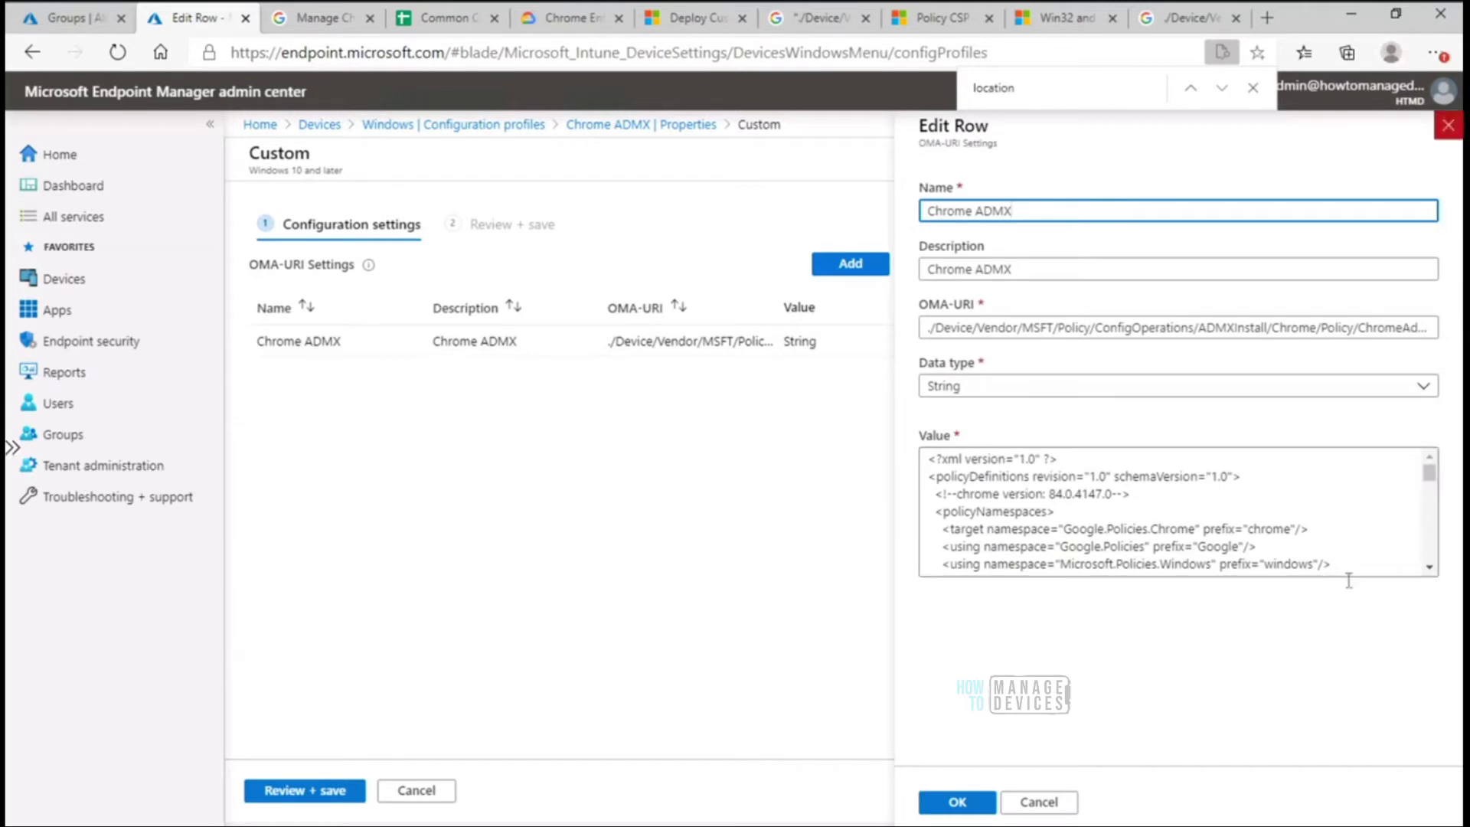
left_click(1447, 126)
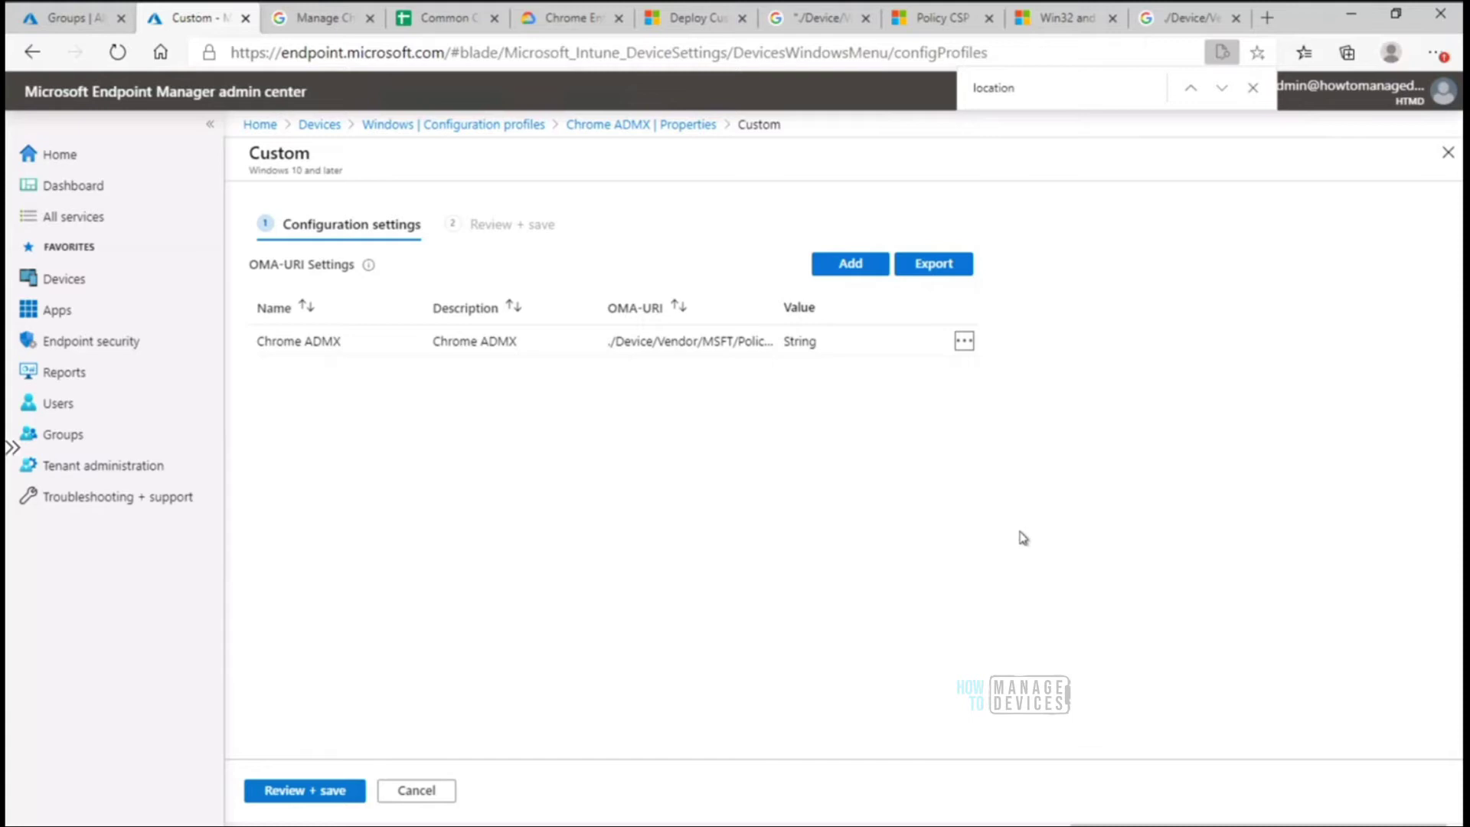
Step: Add an OMA-URI row with the name and description both set to Chrome~Policy~googlechrome~Startup/HomepageLocation
left_click(840, 267)
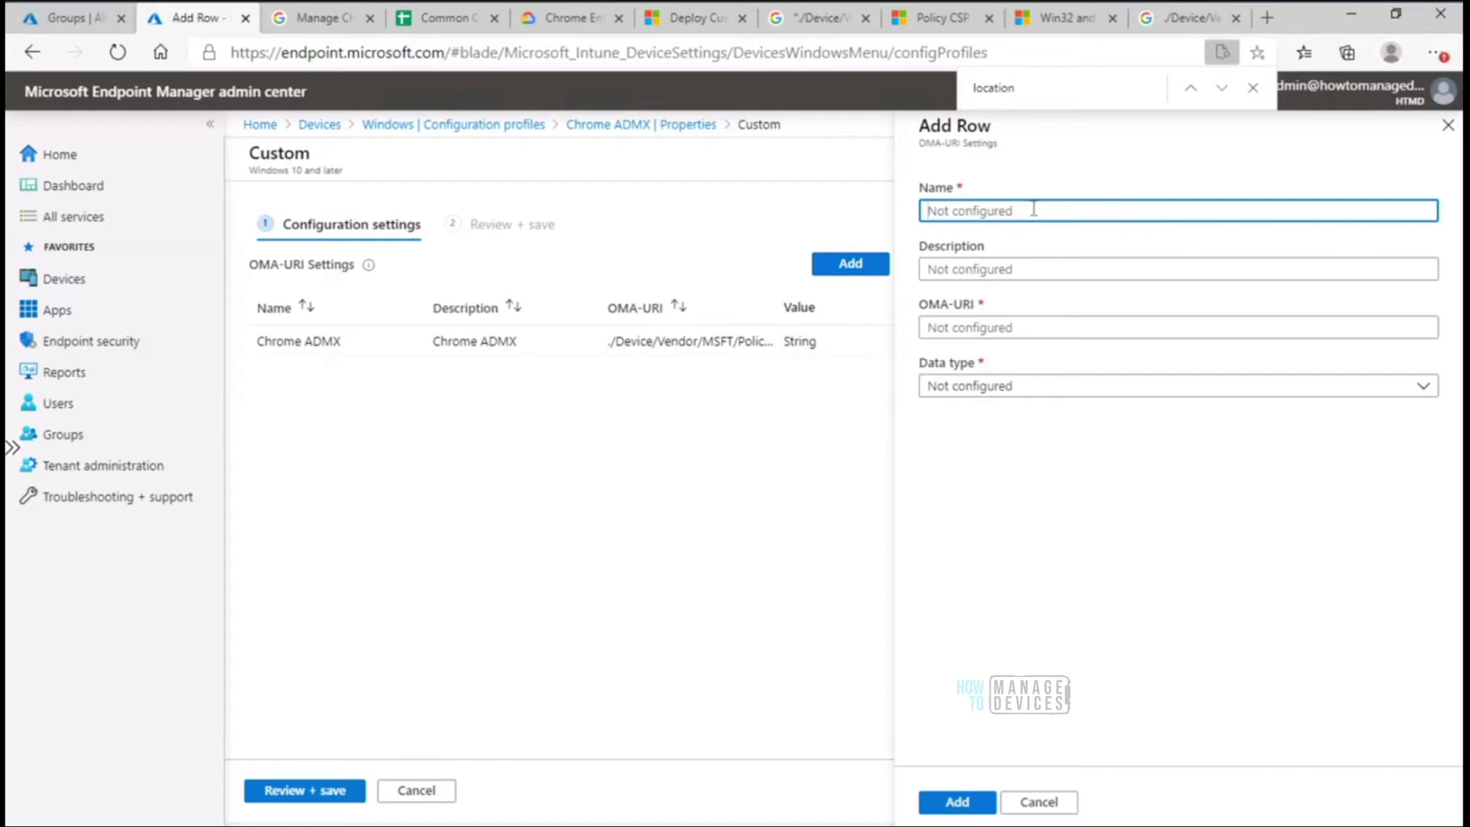
key("ctrl+v")
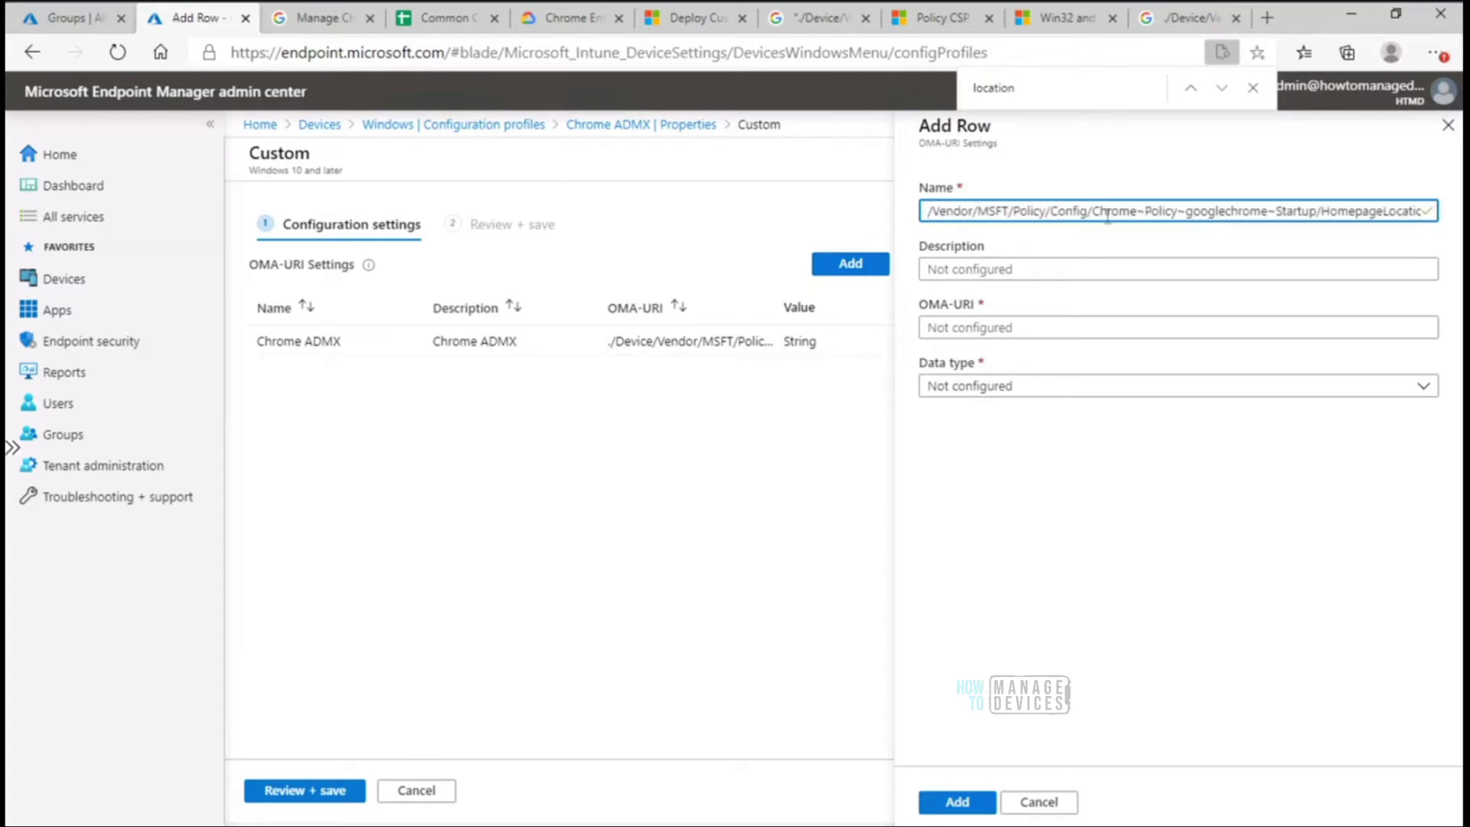
left_click_drag(1094, 210, 866, 218)
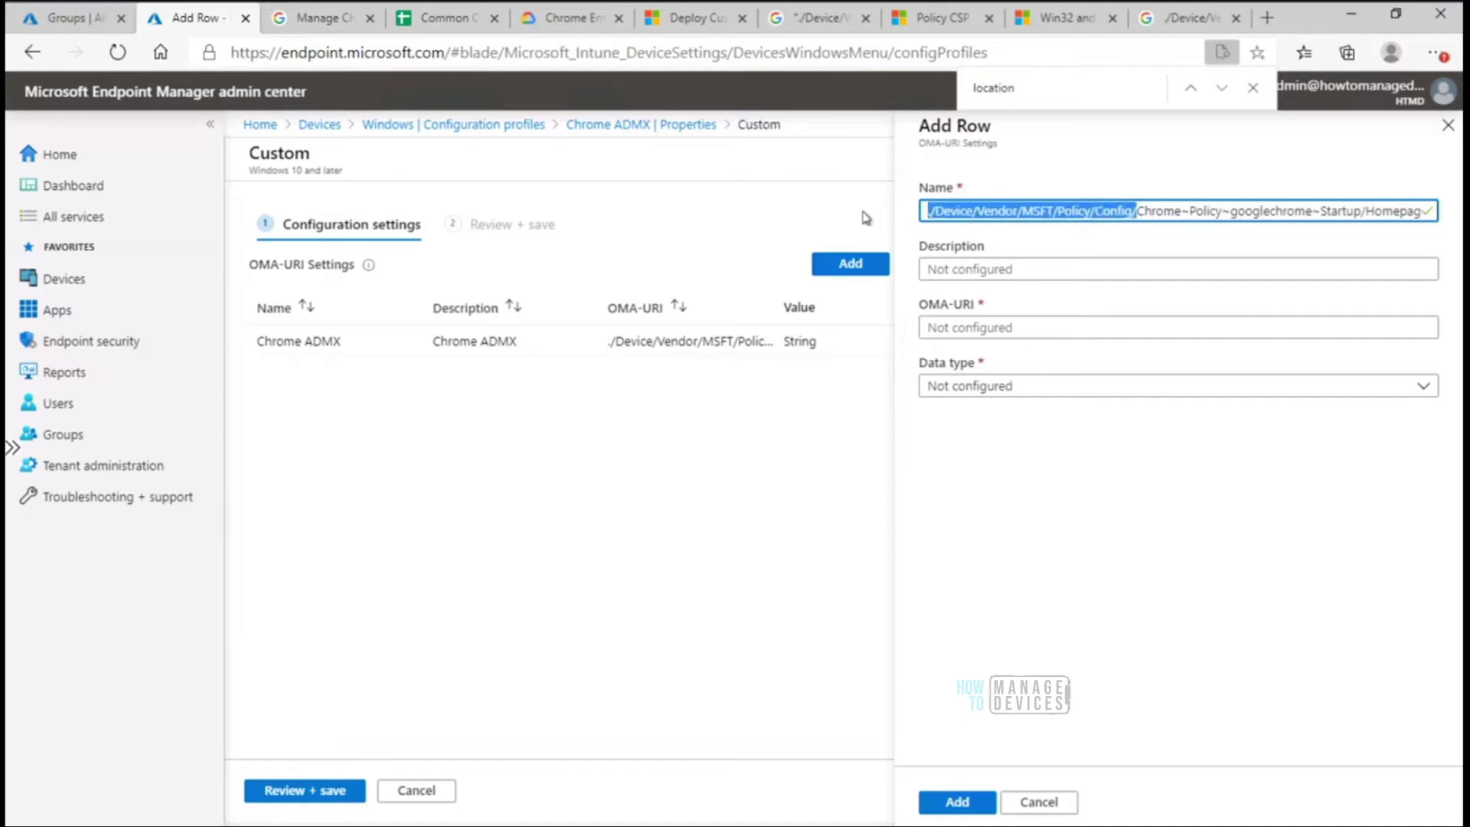
key("BackSpace")
left_click(946, 269)
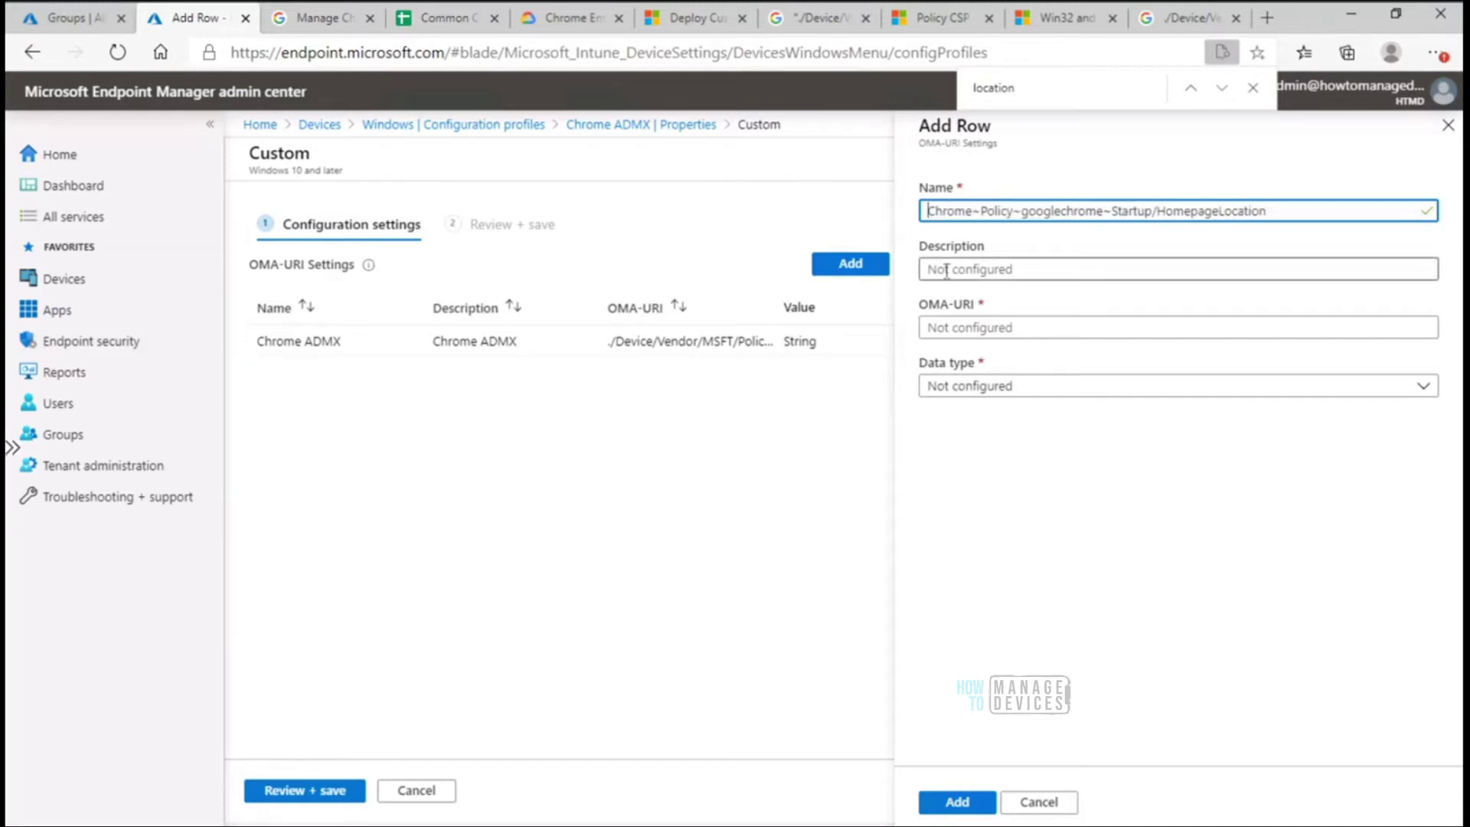
key("ctrl+v")
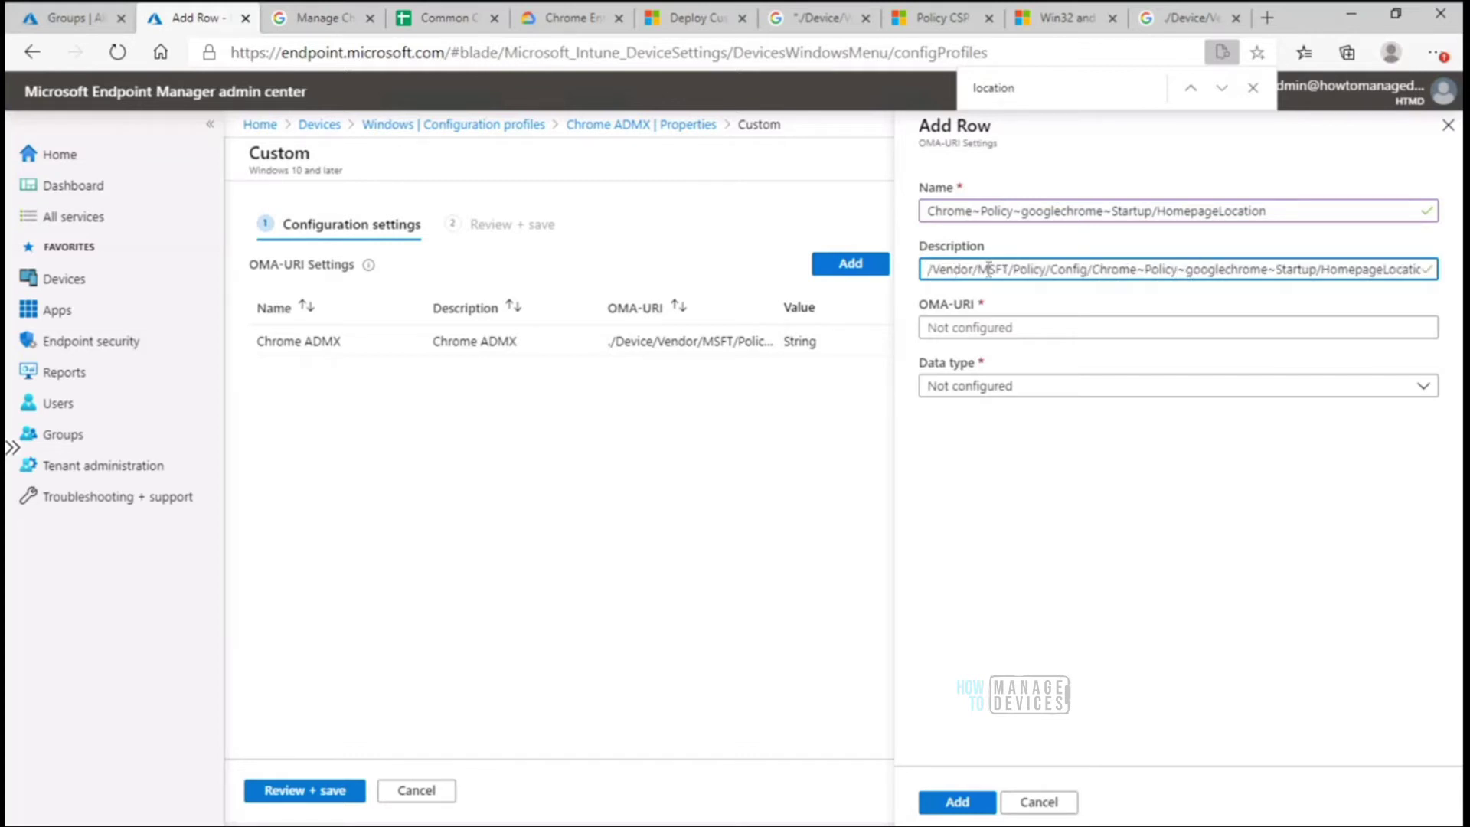
left_click_drag(1094, 269, 797, 265)
key("BackSpace")
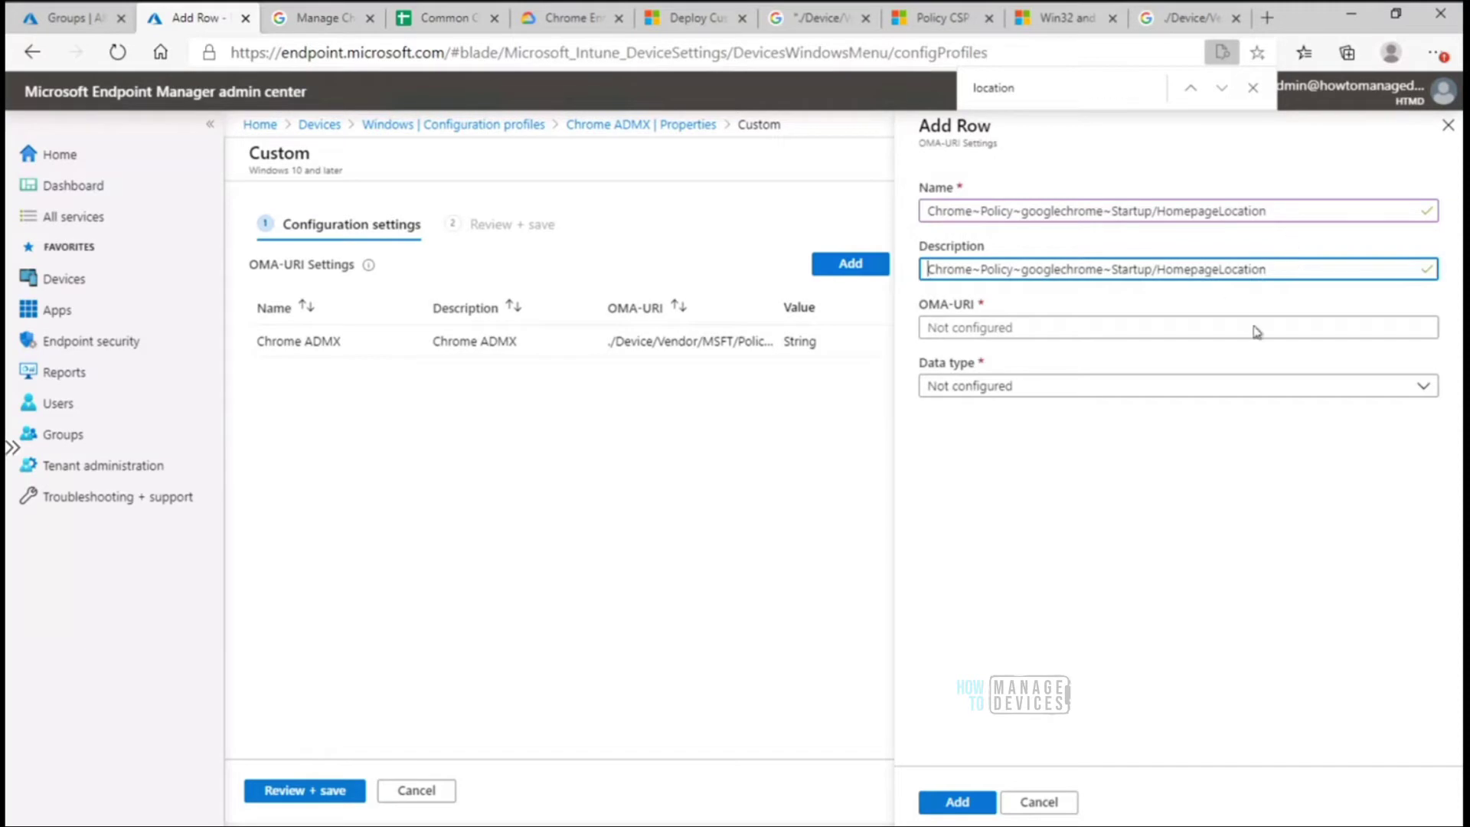
Step: Set the row's OMA-URI to ./Device/Vendor/MSFT/Policy/Config/Chrome~Policy~googlechrome~Startup/HomepageLocation and its data type to String
left_click(1098, 325)
key("ctrl+v")
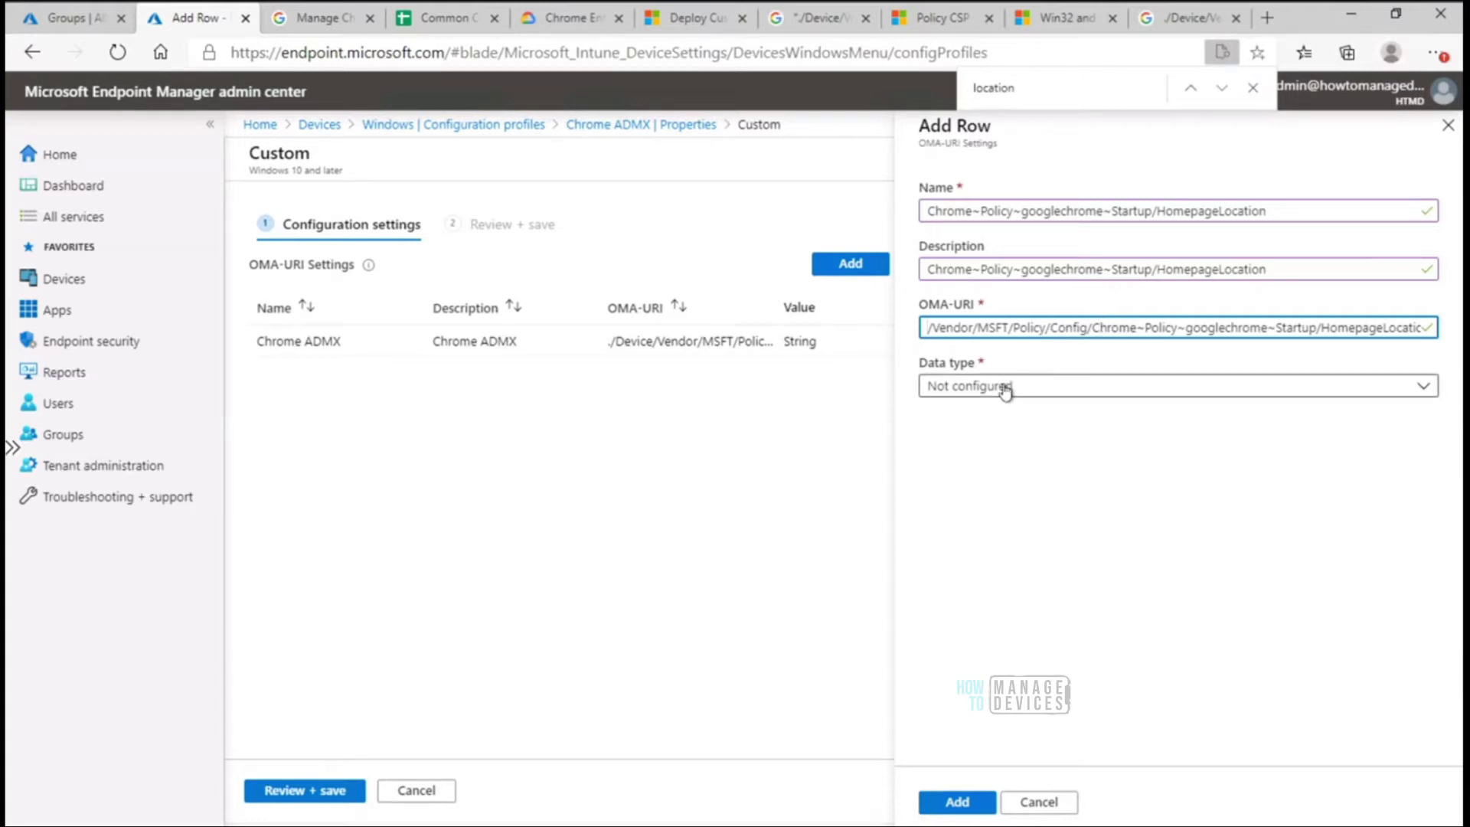
left_click_drag(966, 328, 838, 327)
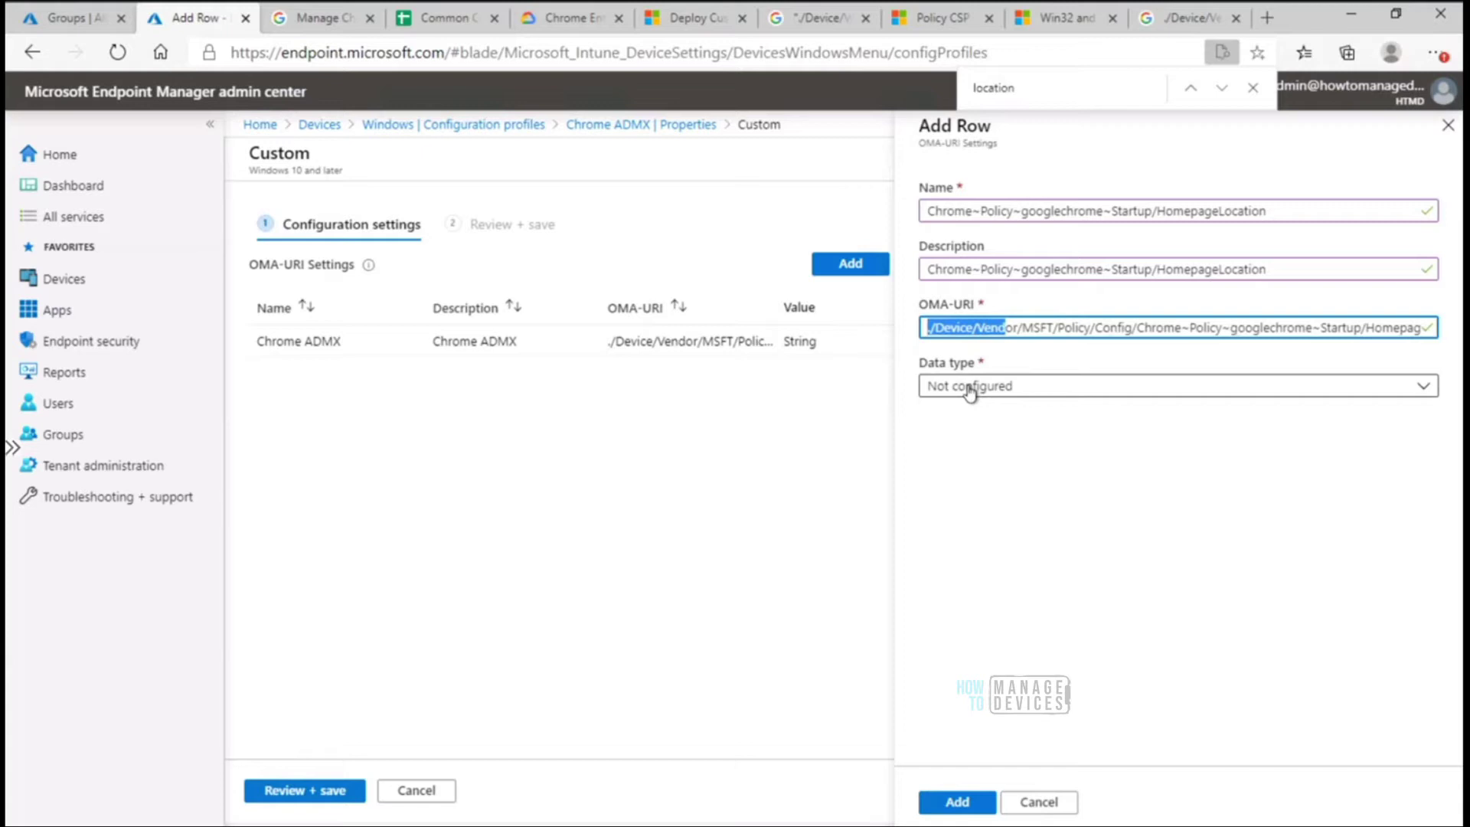
left_click_drag(1094, 328, 1458, 335)
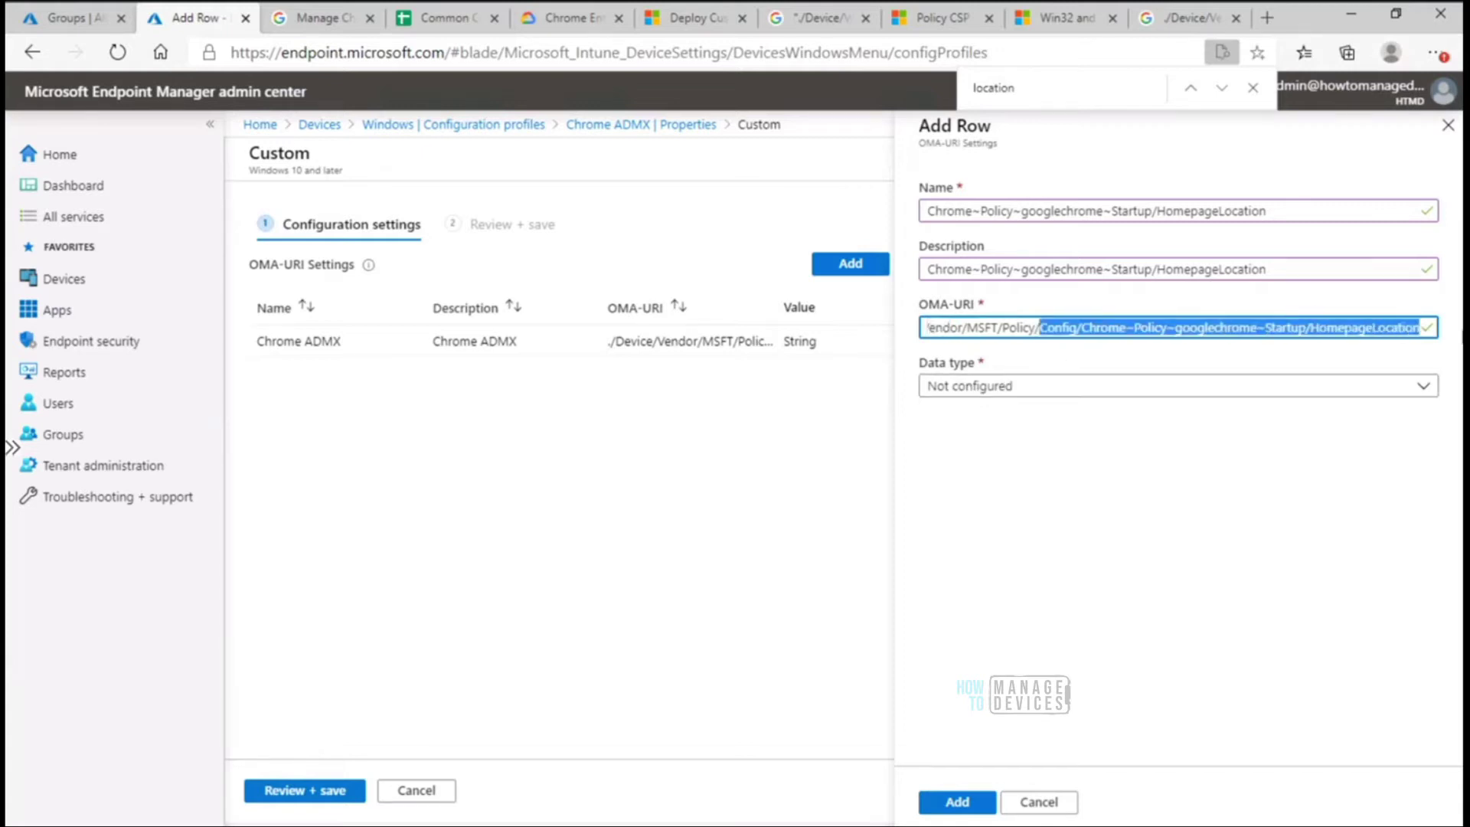
left_click(1292, 389)
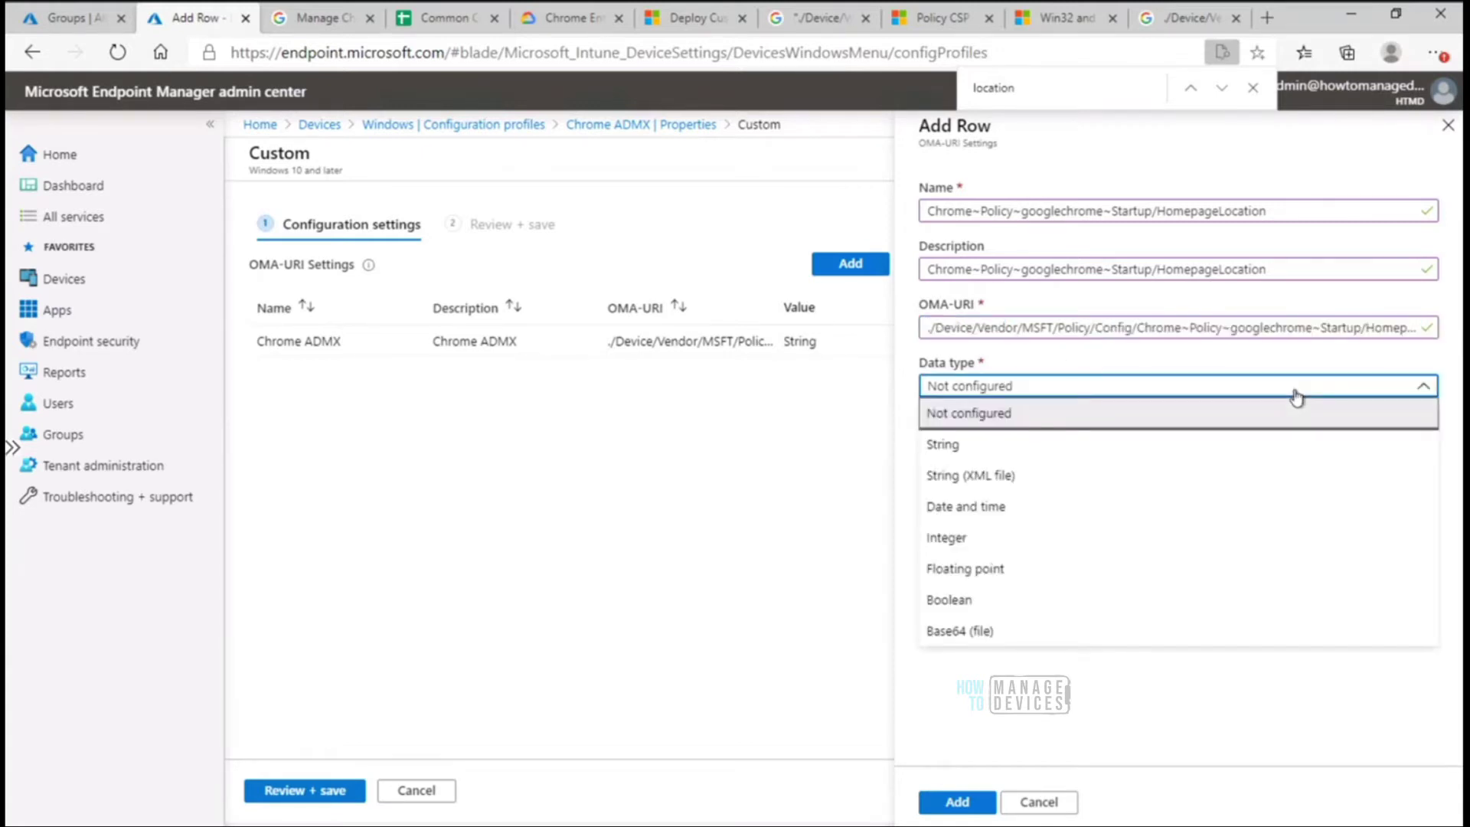
left_click(1064, 448)
left_click_drag(974, 328, 934, 329)
left_click(975, 480)
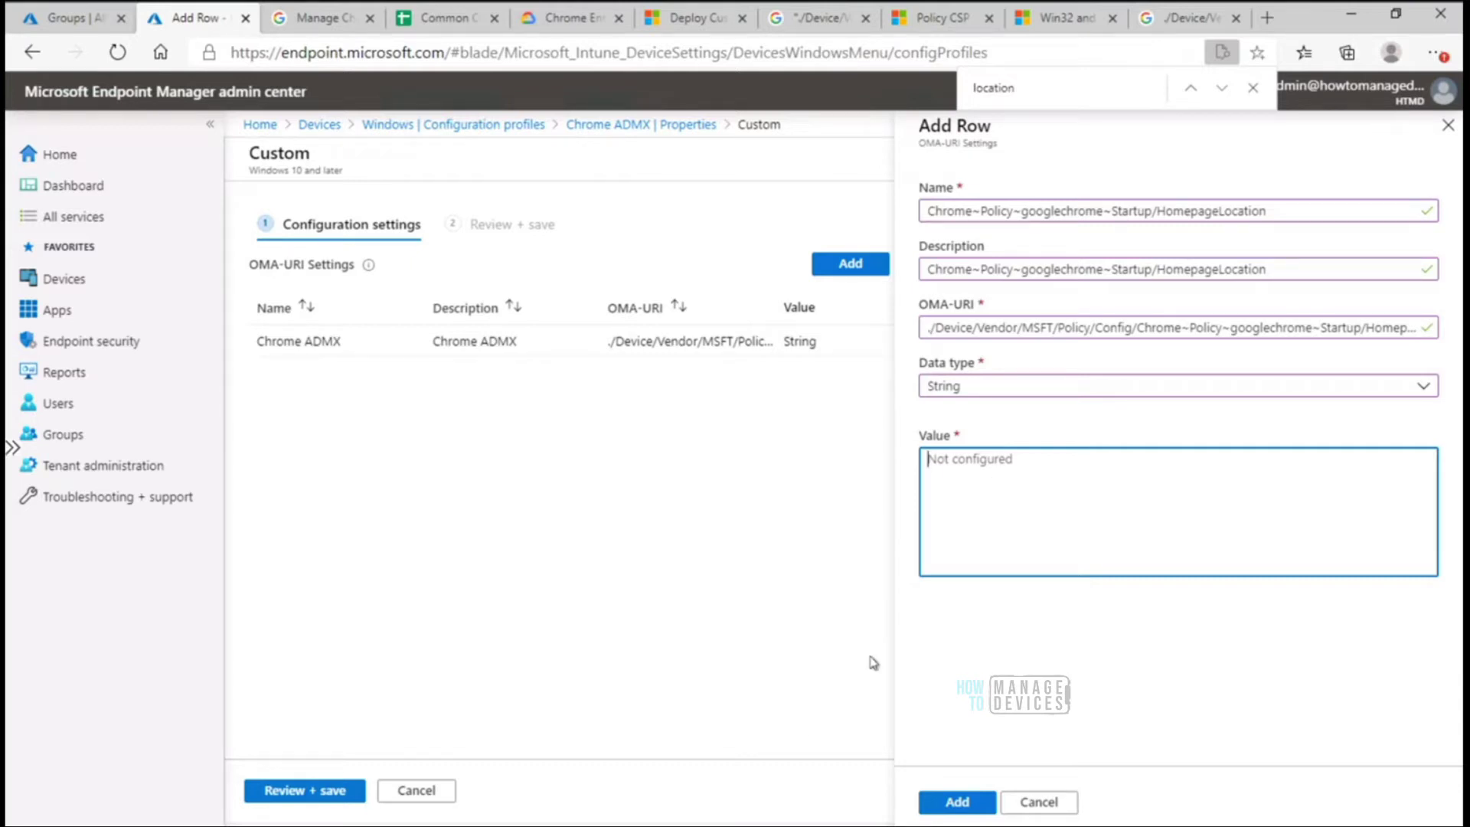
key("alt+Tab")
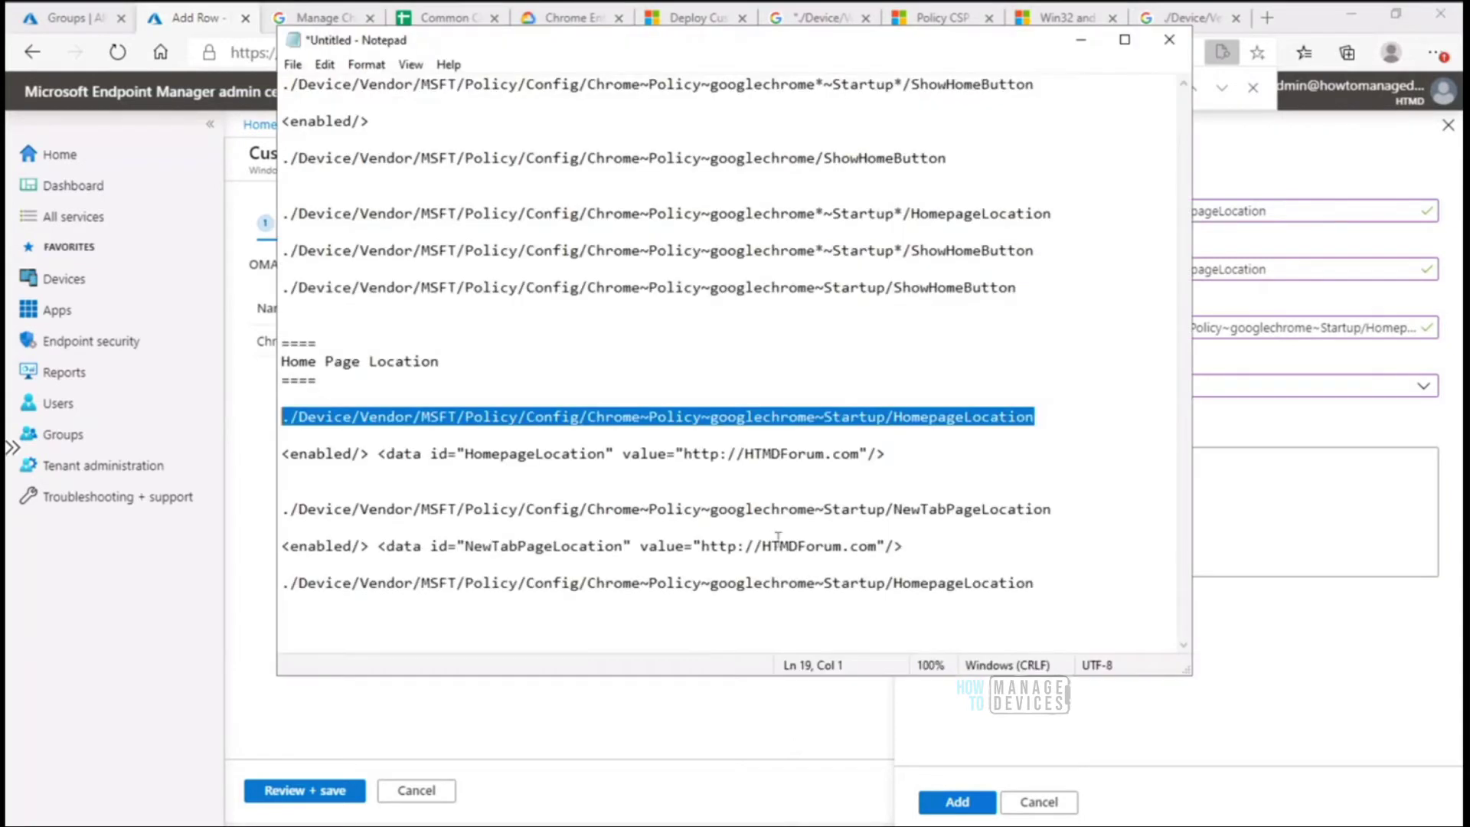
left_click_drag(888, 454, 272, 454)
key("ctrl+c")
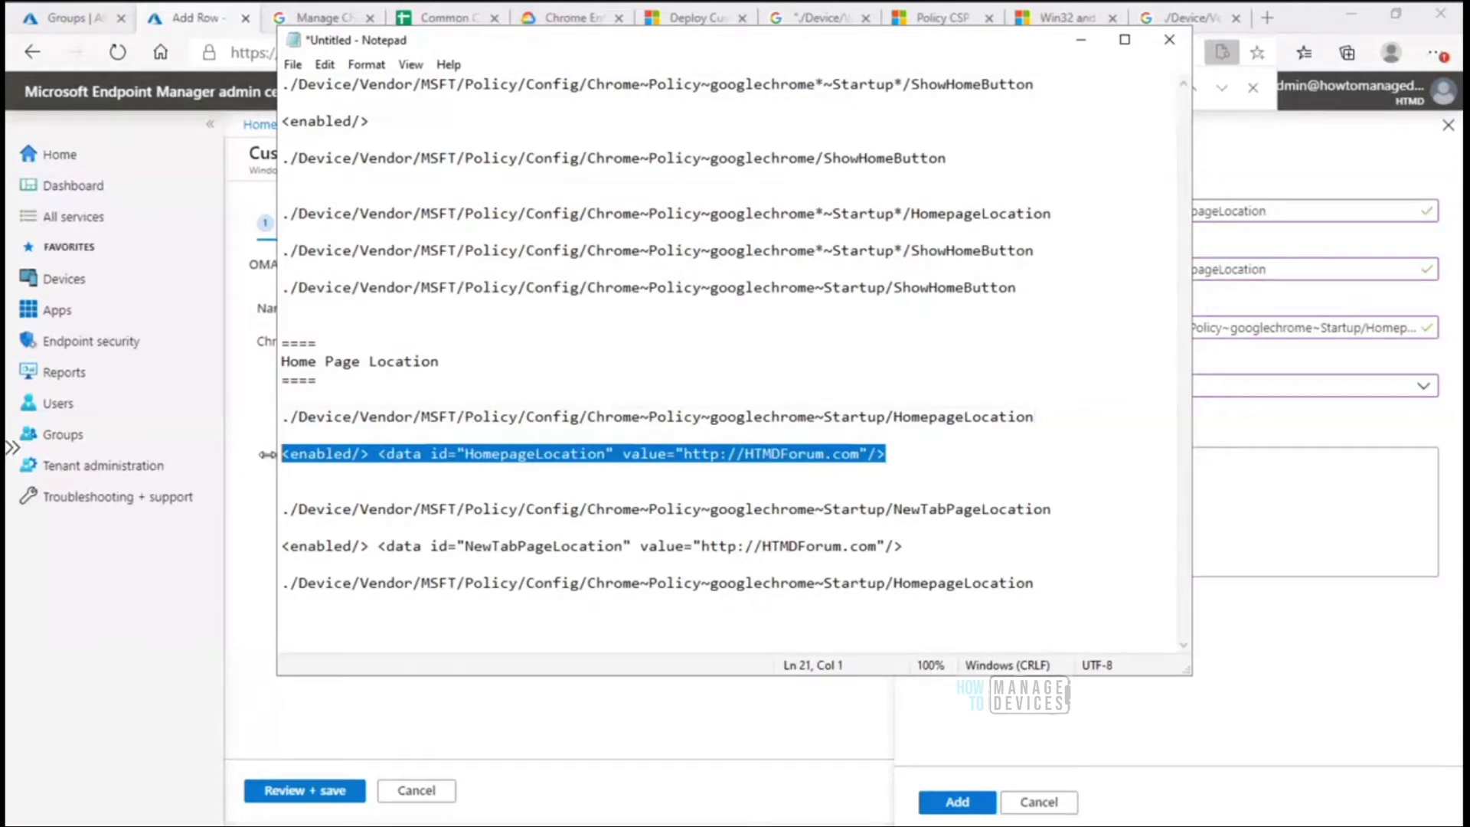
left_click(1247, 490)
key("ctrl+v")
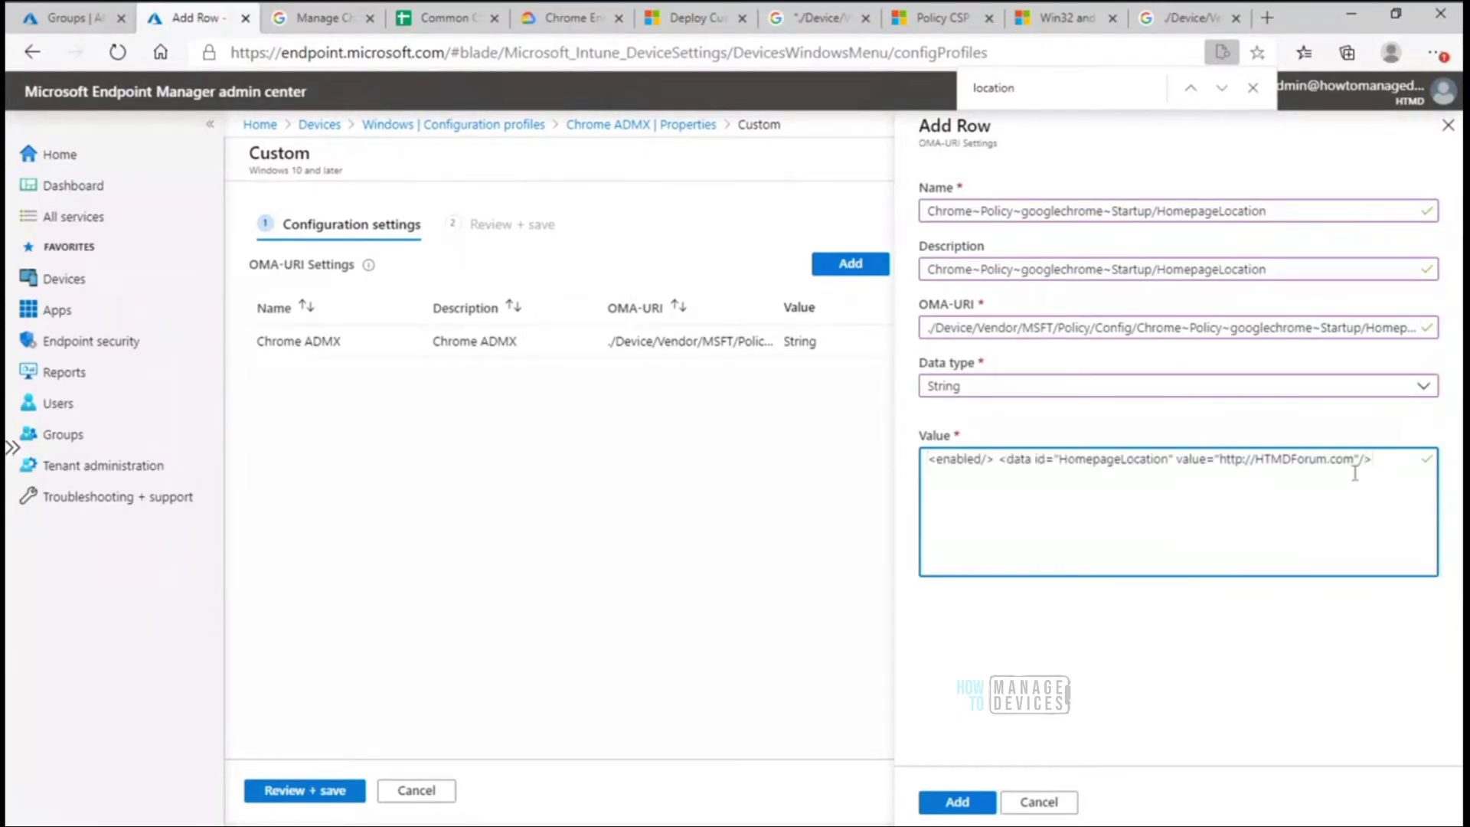
left_click_drag(1256, 460, 1329, 462)
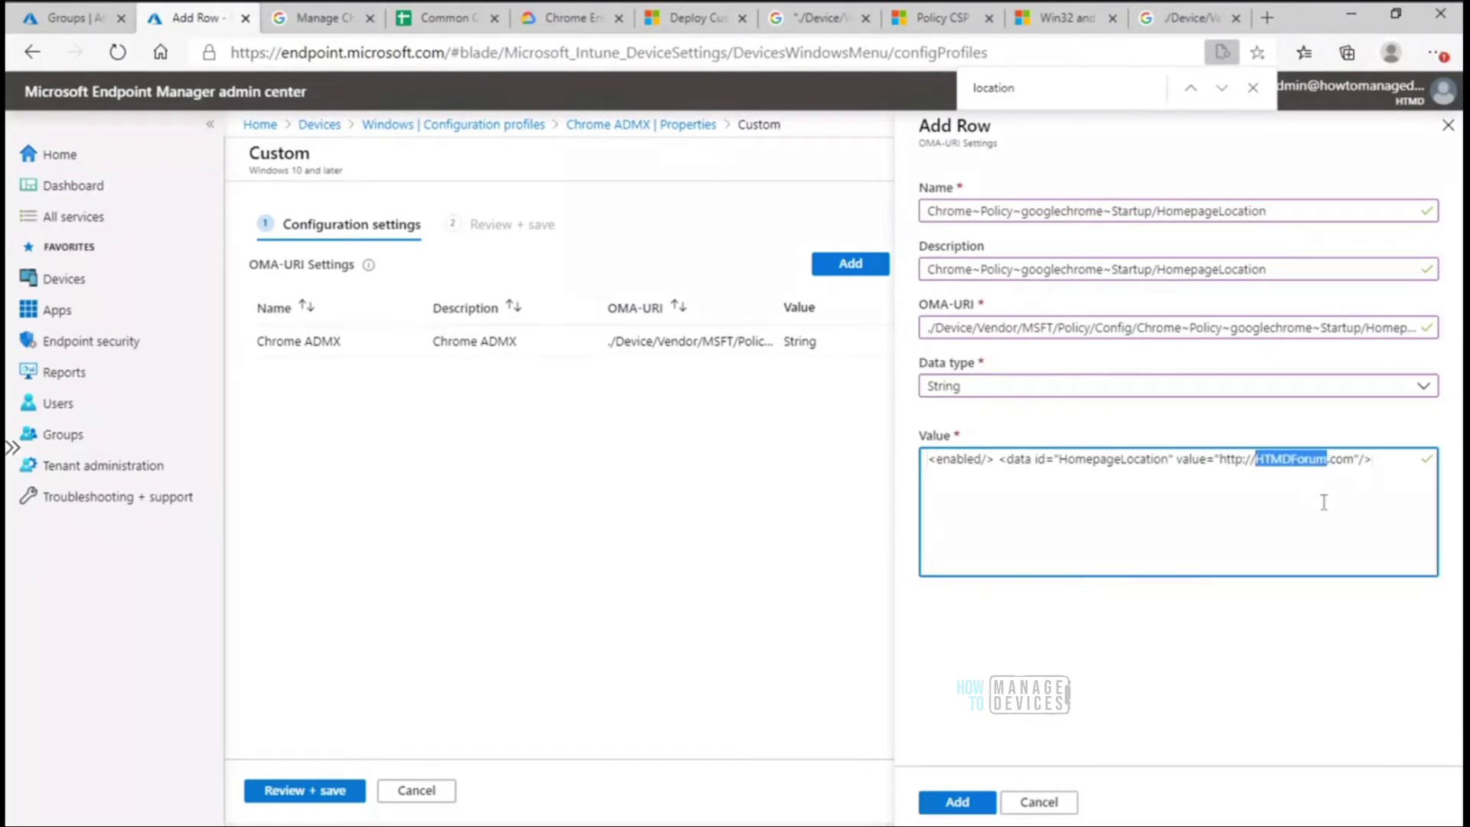
left_click(1391, 462)
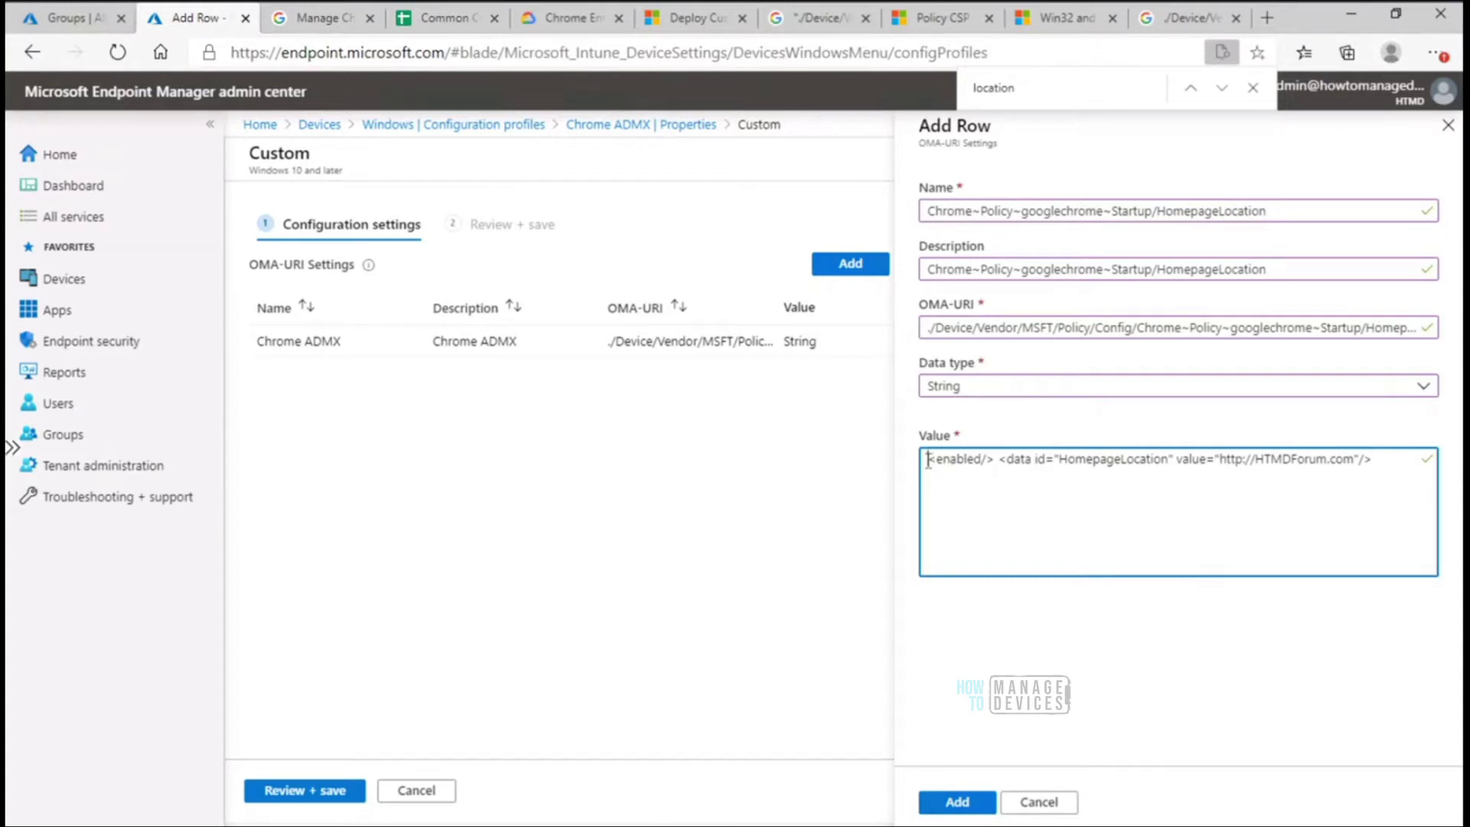
Step: Add the completed HomepageLocation row to the OMA-URI settings and save the Chrome ADMX profile
left_click(958, 805)
left_click(958, 803)
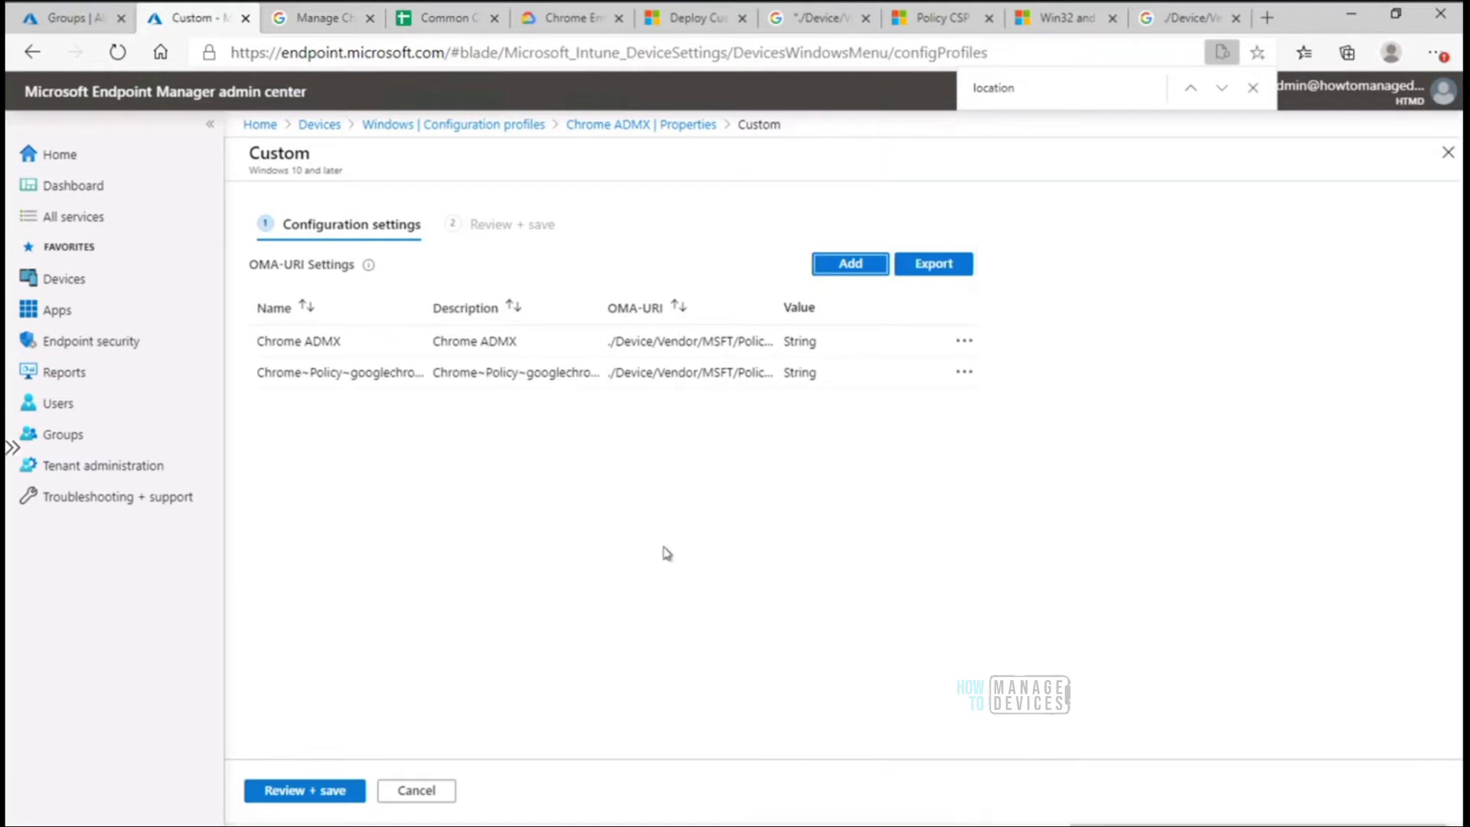
left_click(310, 796)
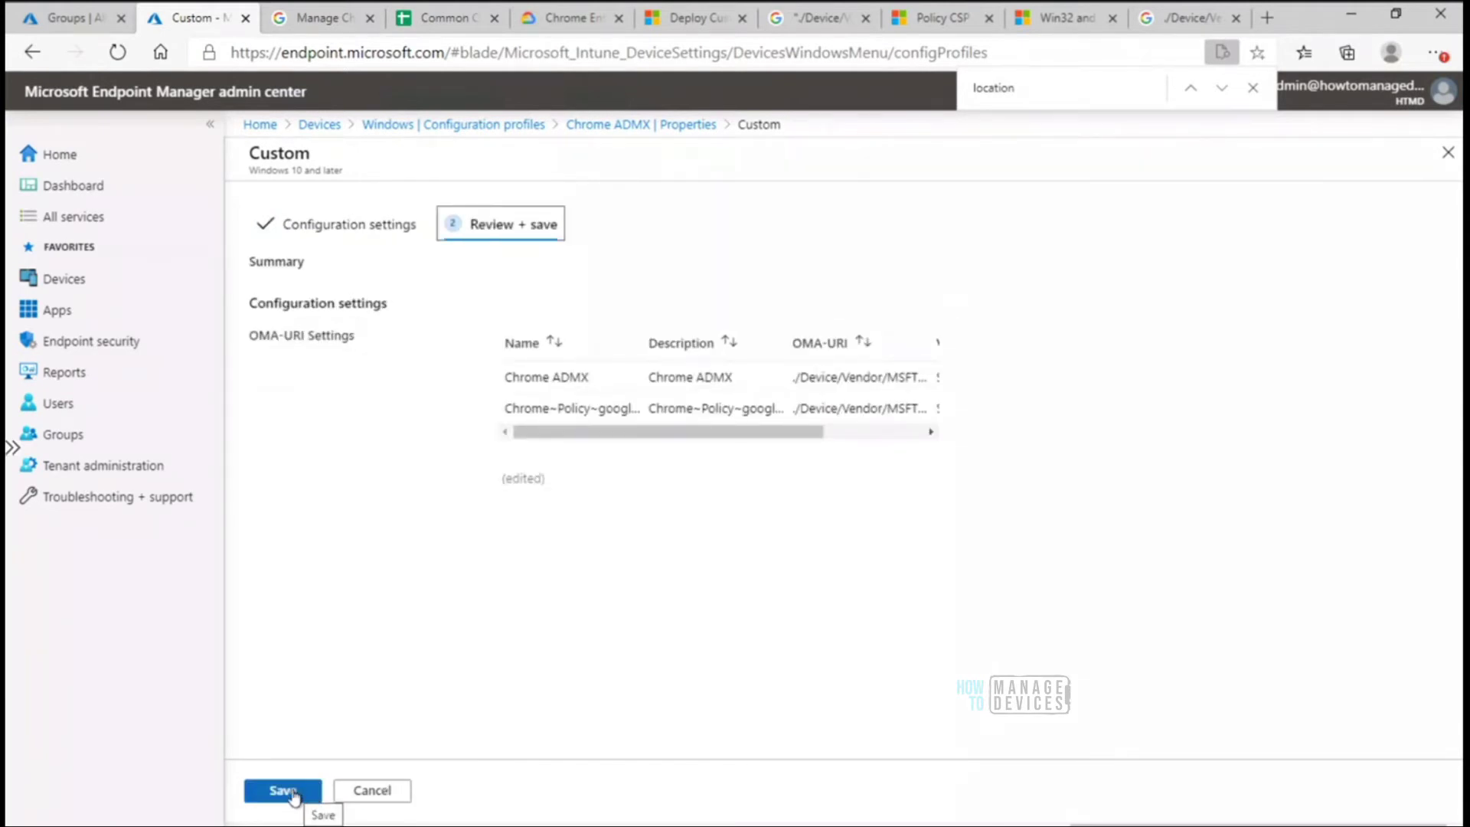
left_click(293, 792)
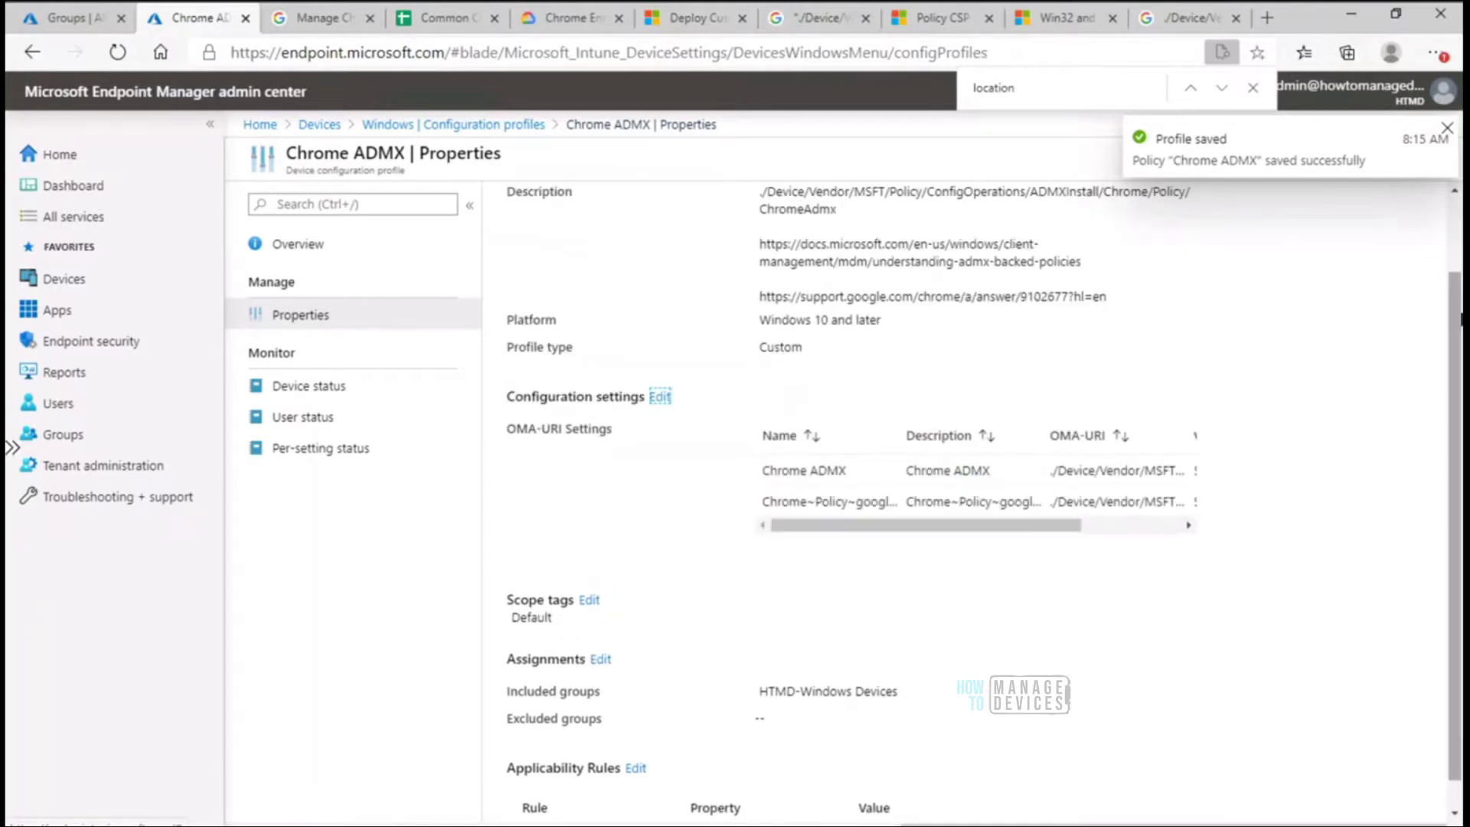
Step: Review the saved profile's properties, its device deployment status and its assignment overview
left_click_drag(1456, 325, 1456, 351)
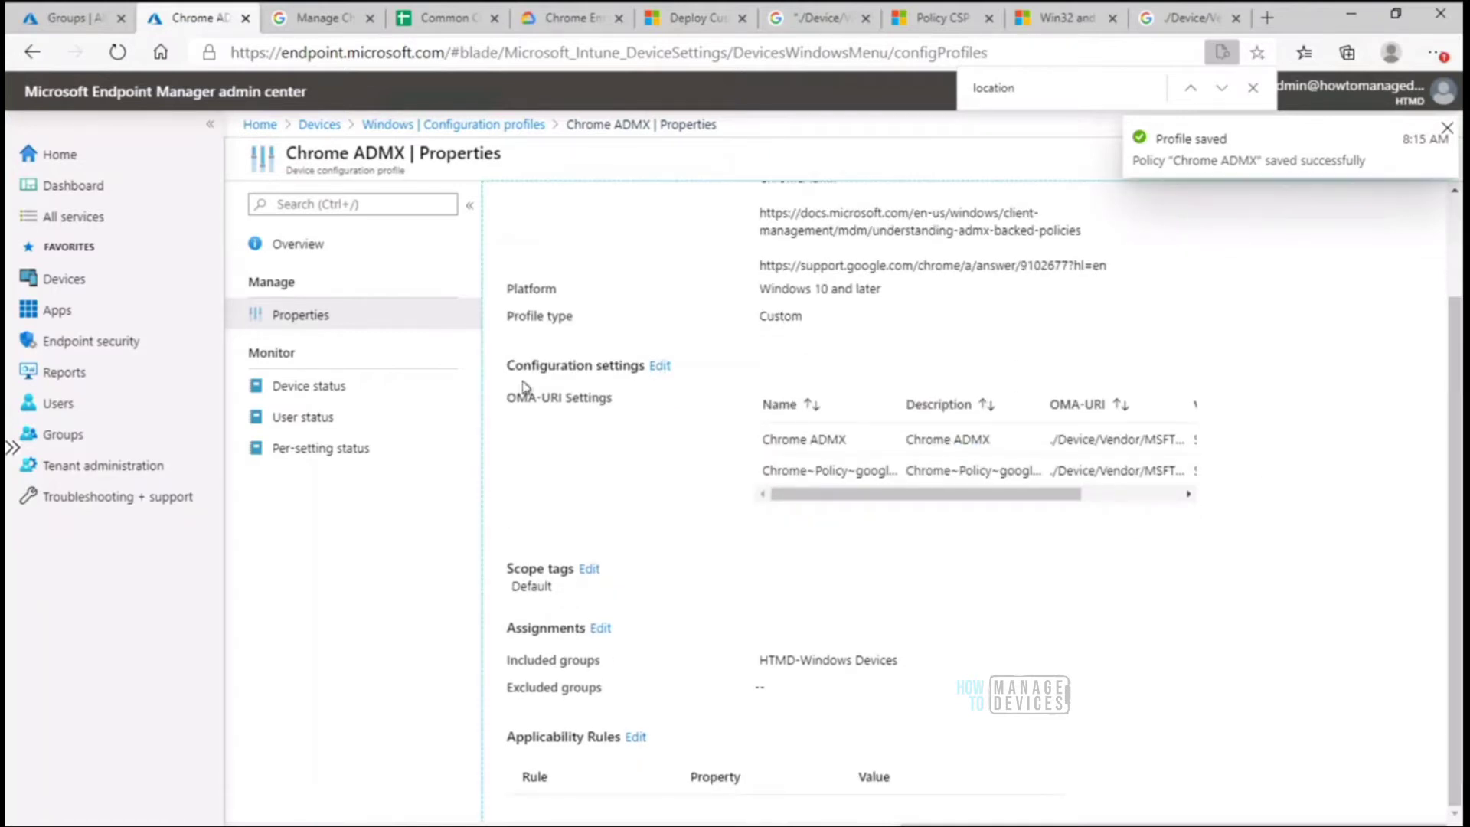
left_click(330, 397)
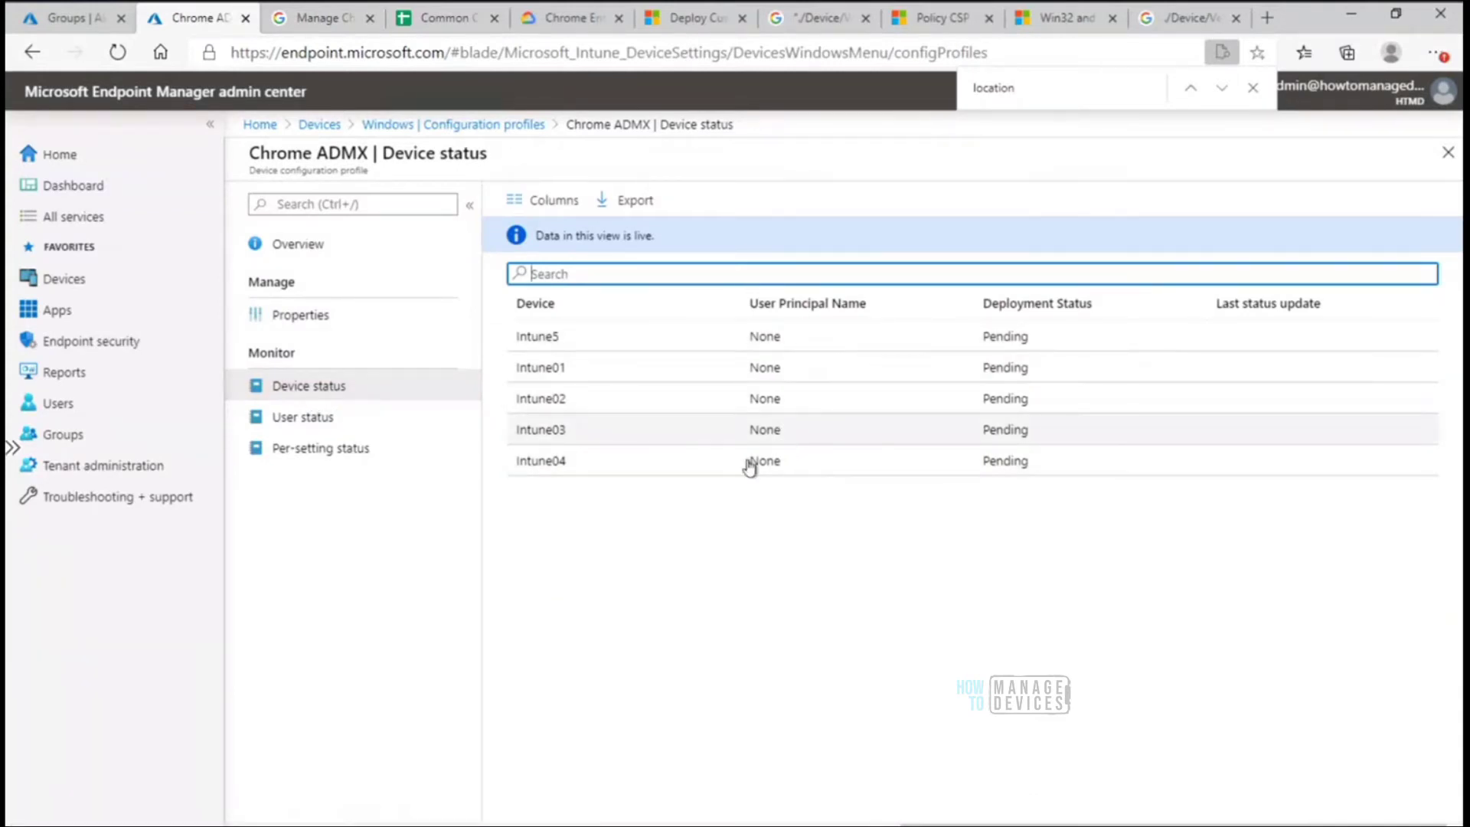
left_click(302, 253)
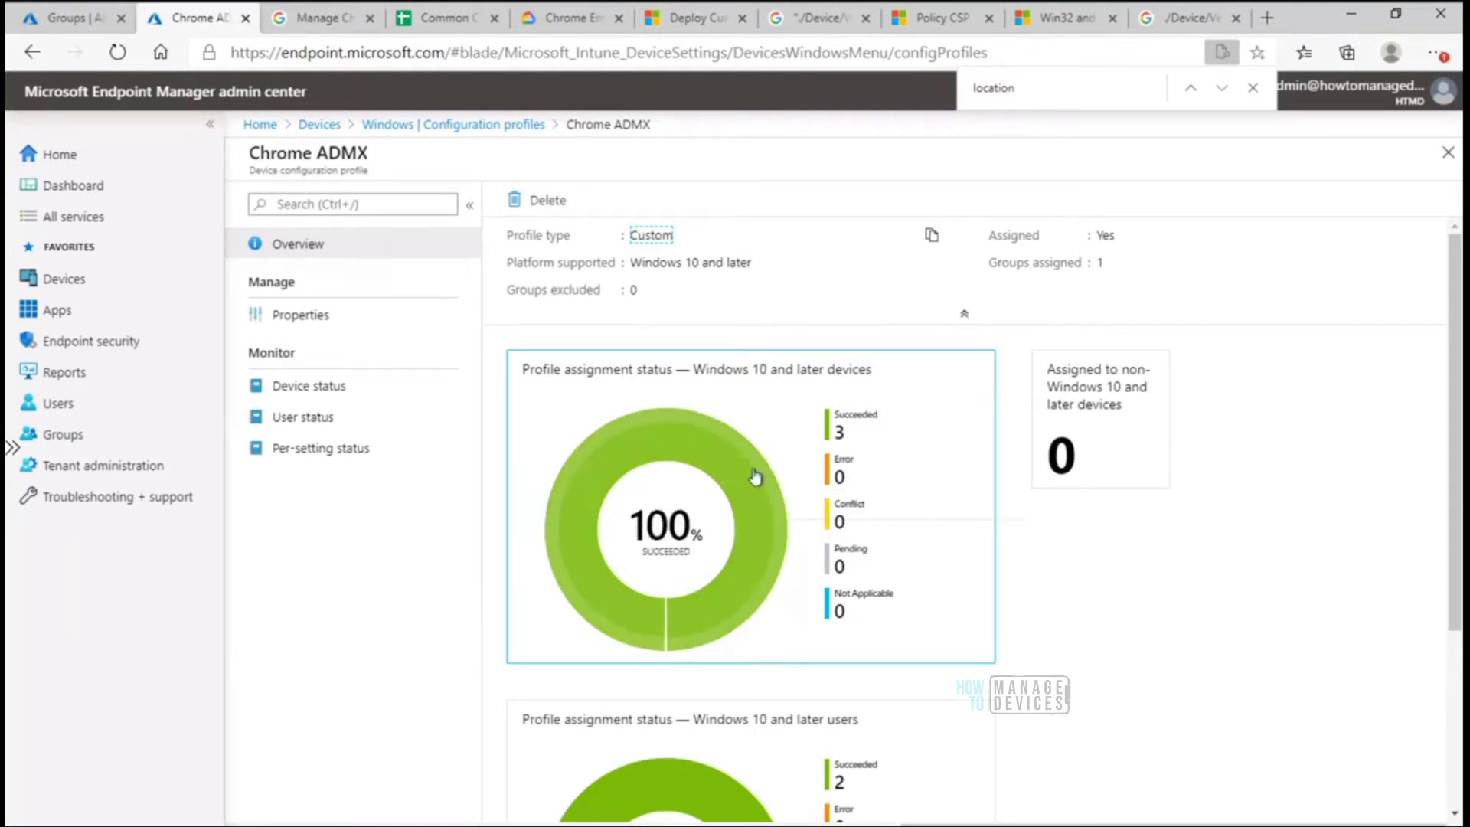
left_click(318, 387)
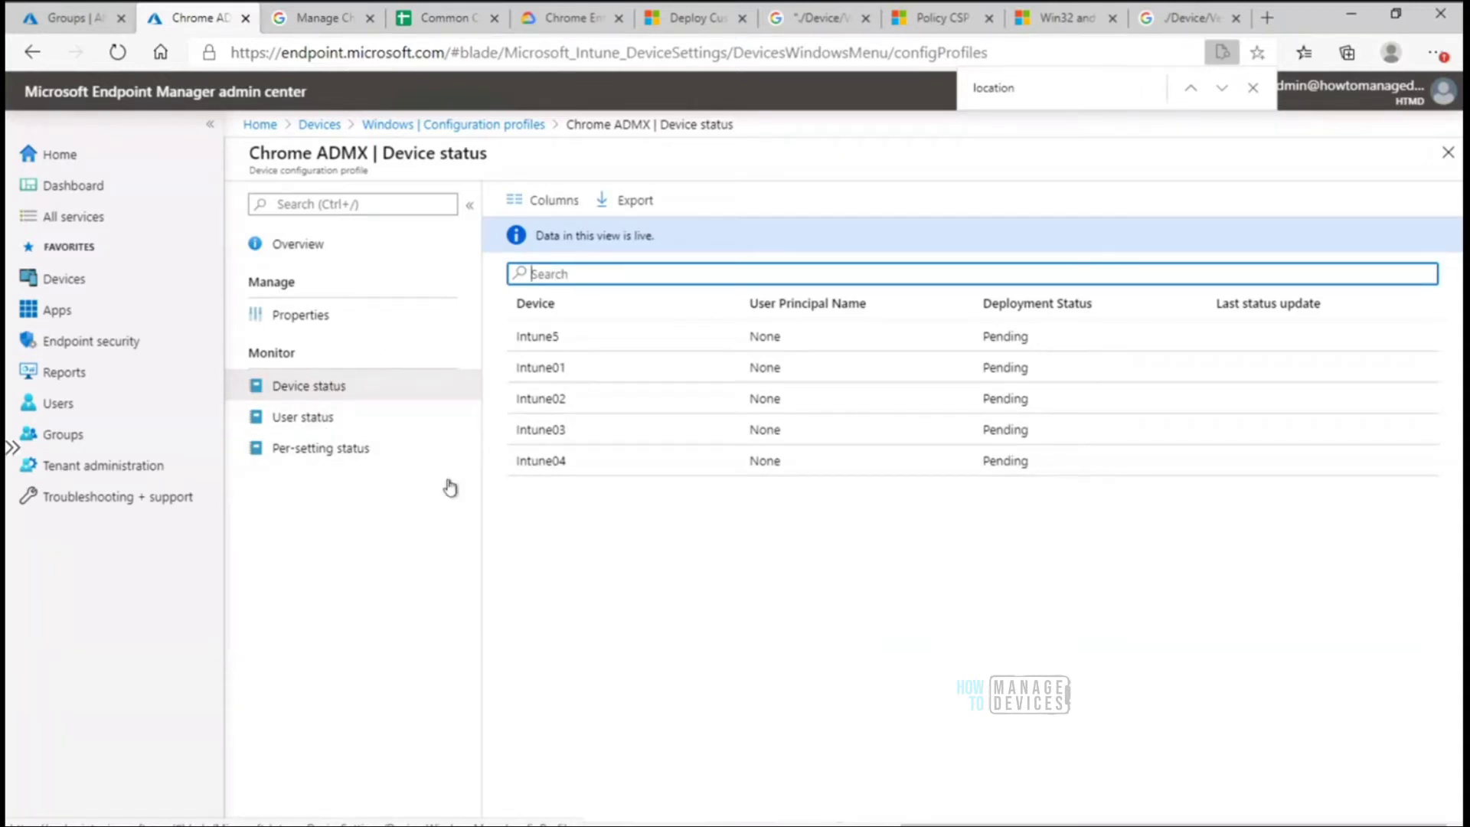
Step: Switch to the Azure AD Joined remote session and check its hostname and signed-in account in Command Prompt, returning to Event Viewer
left_click(886, 825)
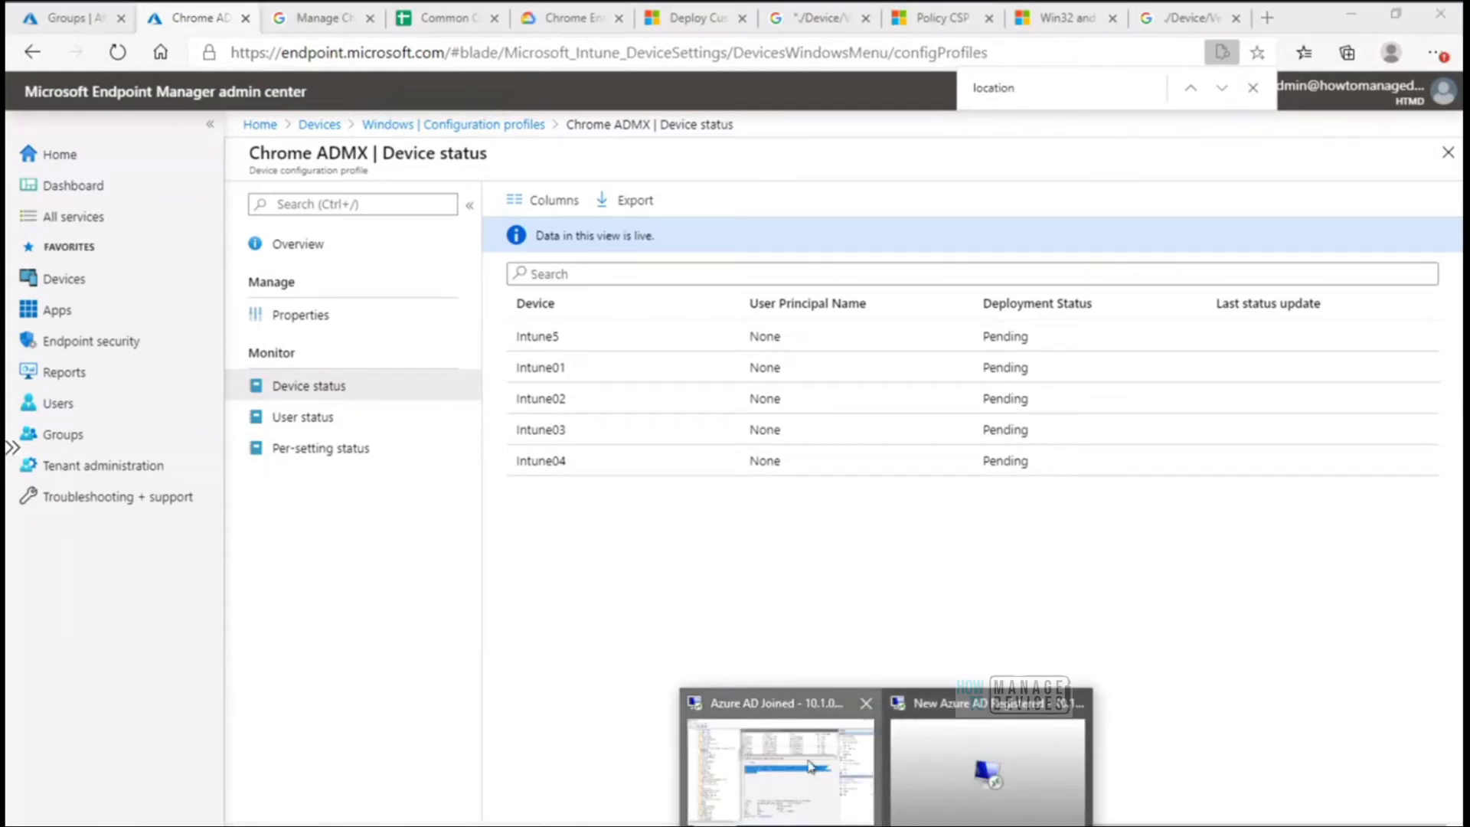
left_click(742, 692)
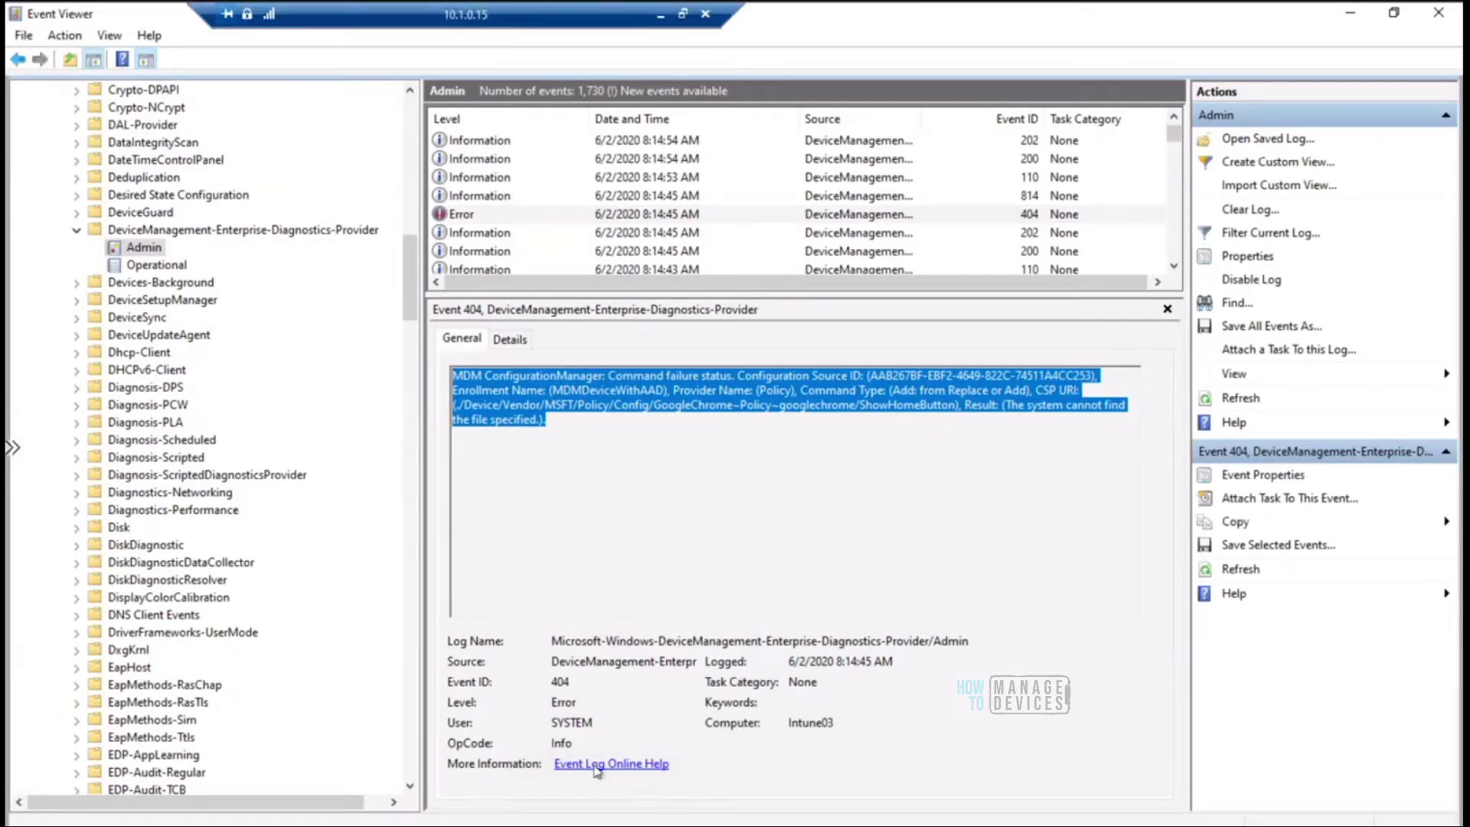
key("alt+Tab")
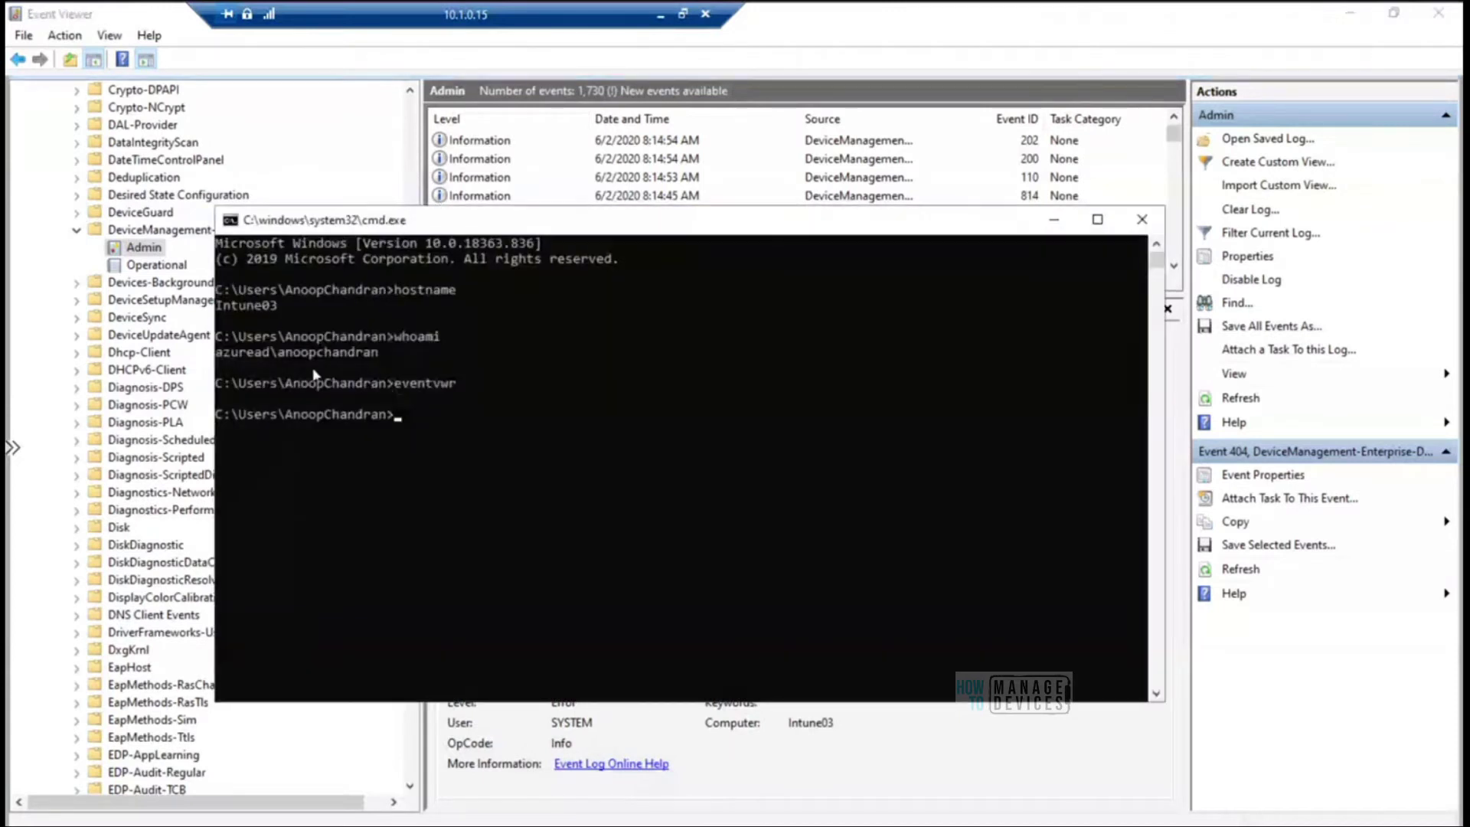
left_click_drag(217, 352, 377, 354)
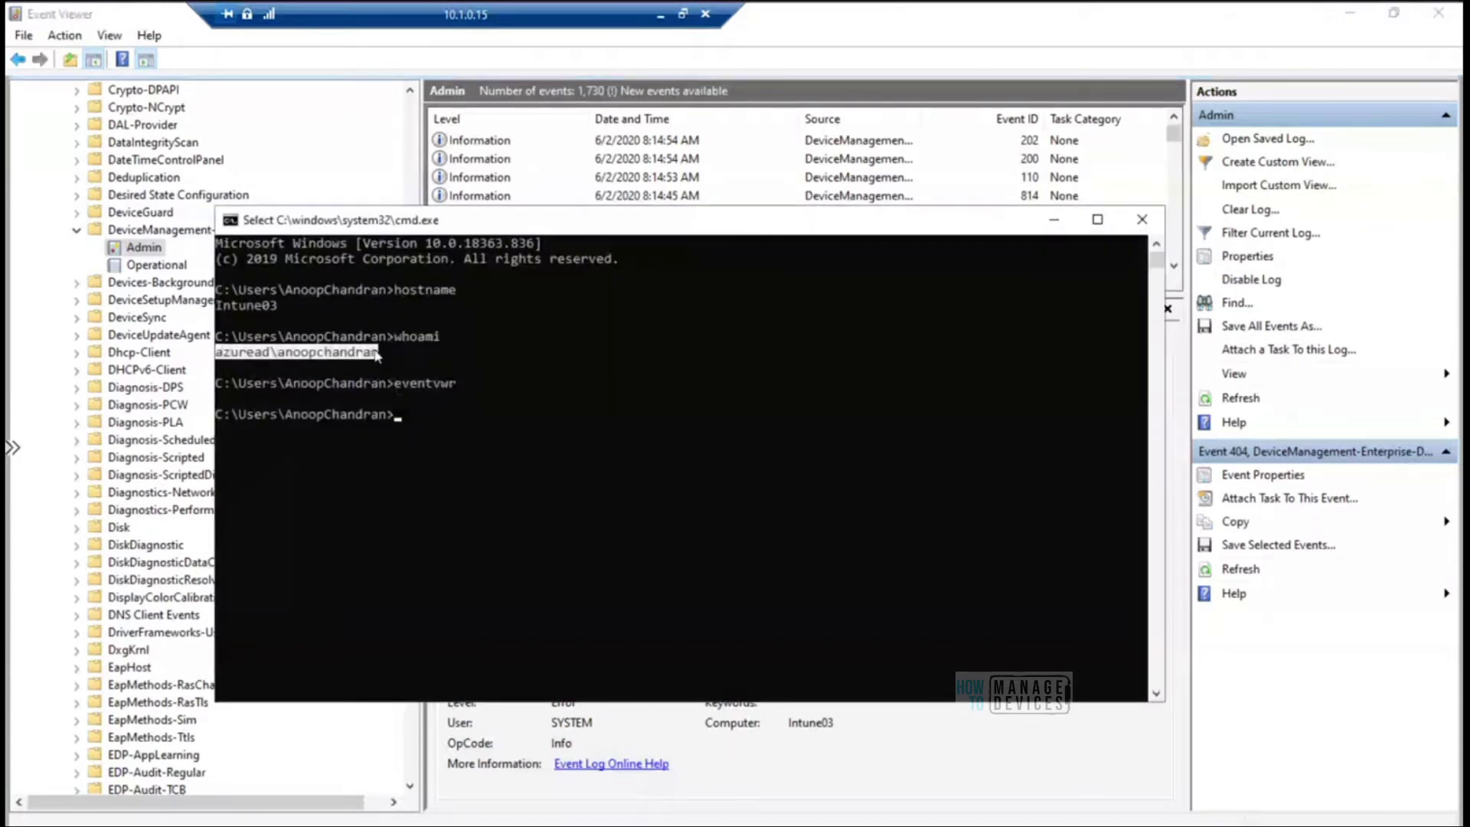
left_click(1053, 220)
left_click(557, 479)
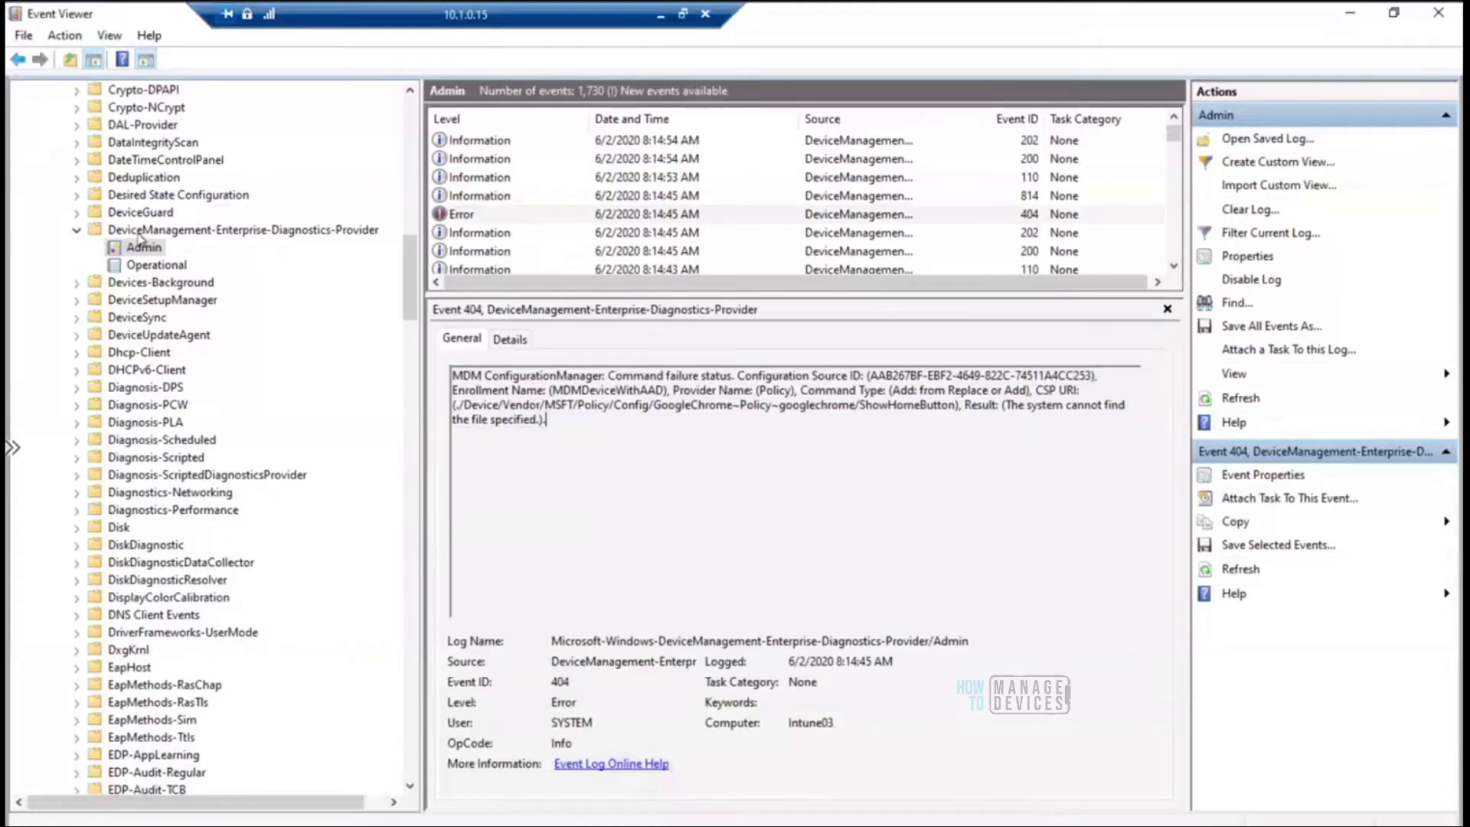
Step: Refresh the Admin log under DeviceManagement-Enterprise-Diagnostics-Provider to check for new MDM events
right_click(141, 247)
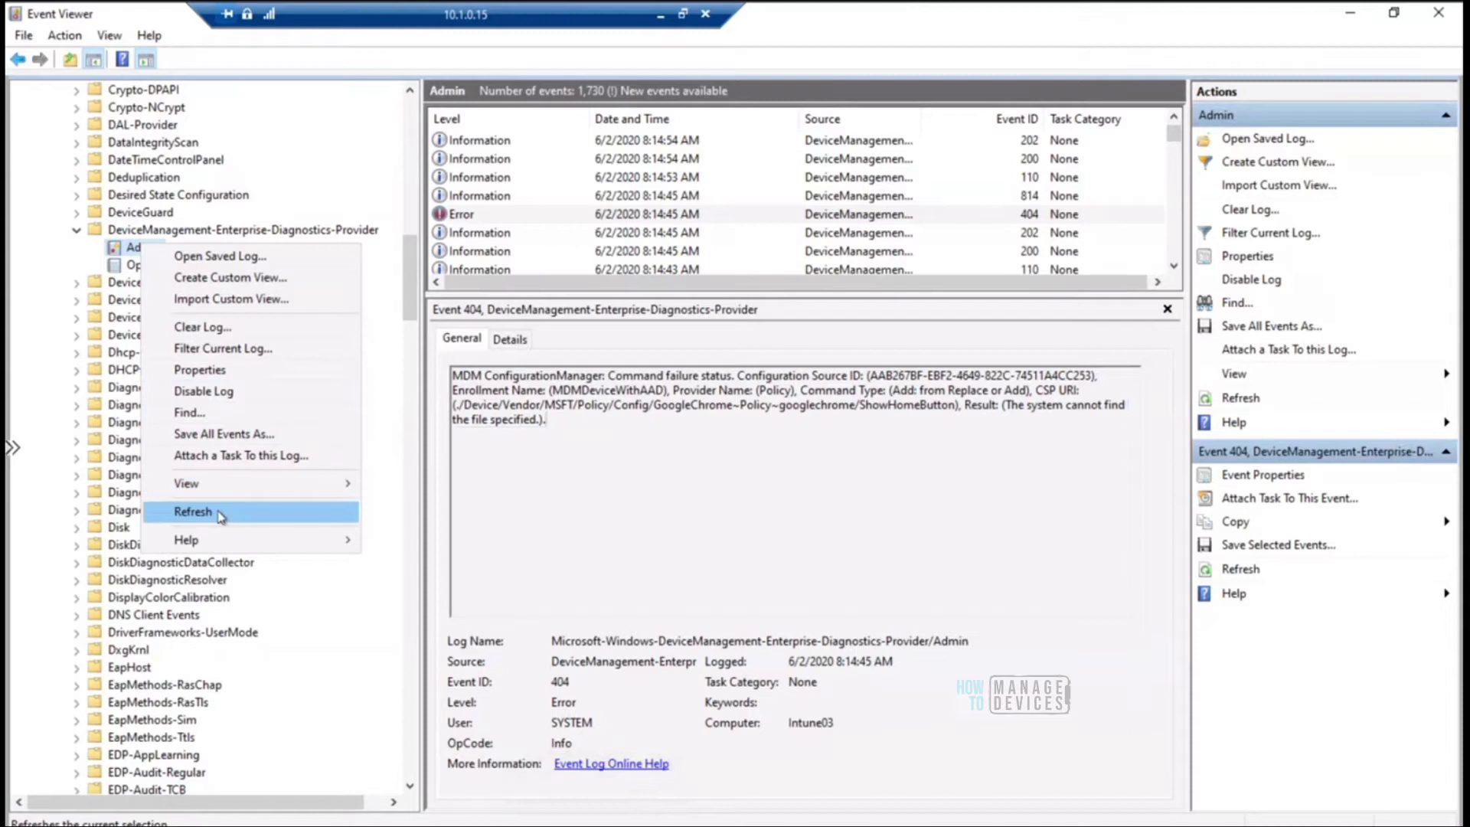
left_click(192, 511)
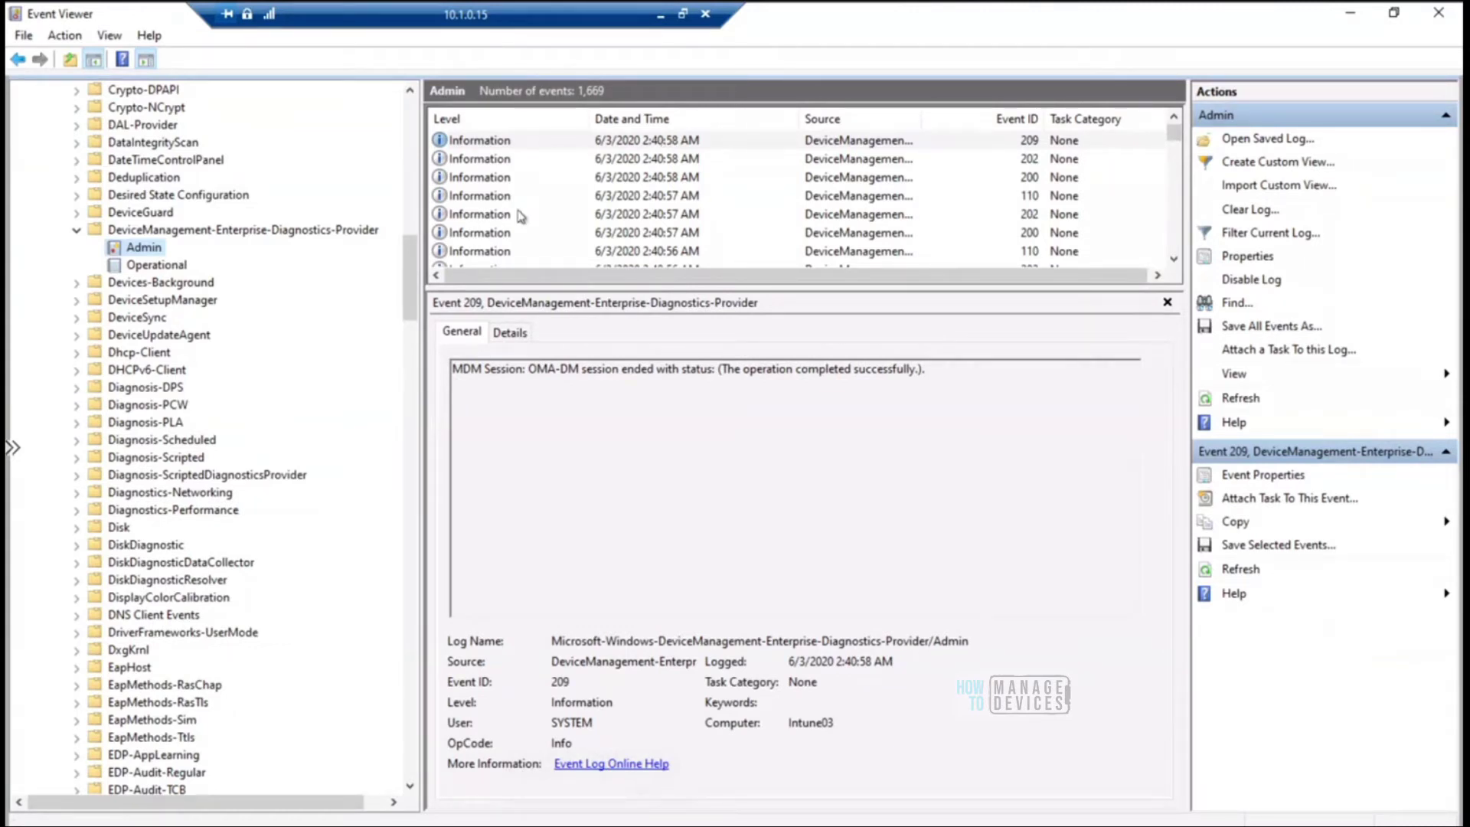
right_click(149, 247)
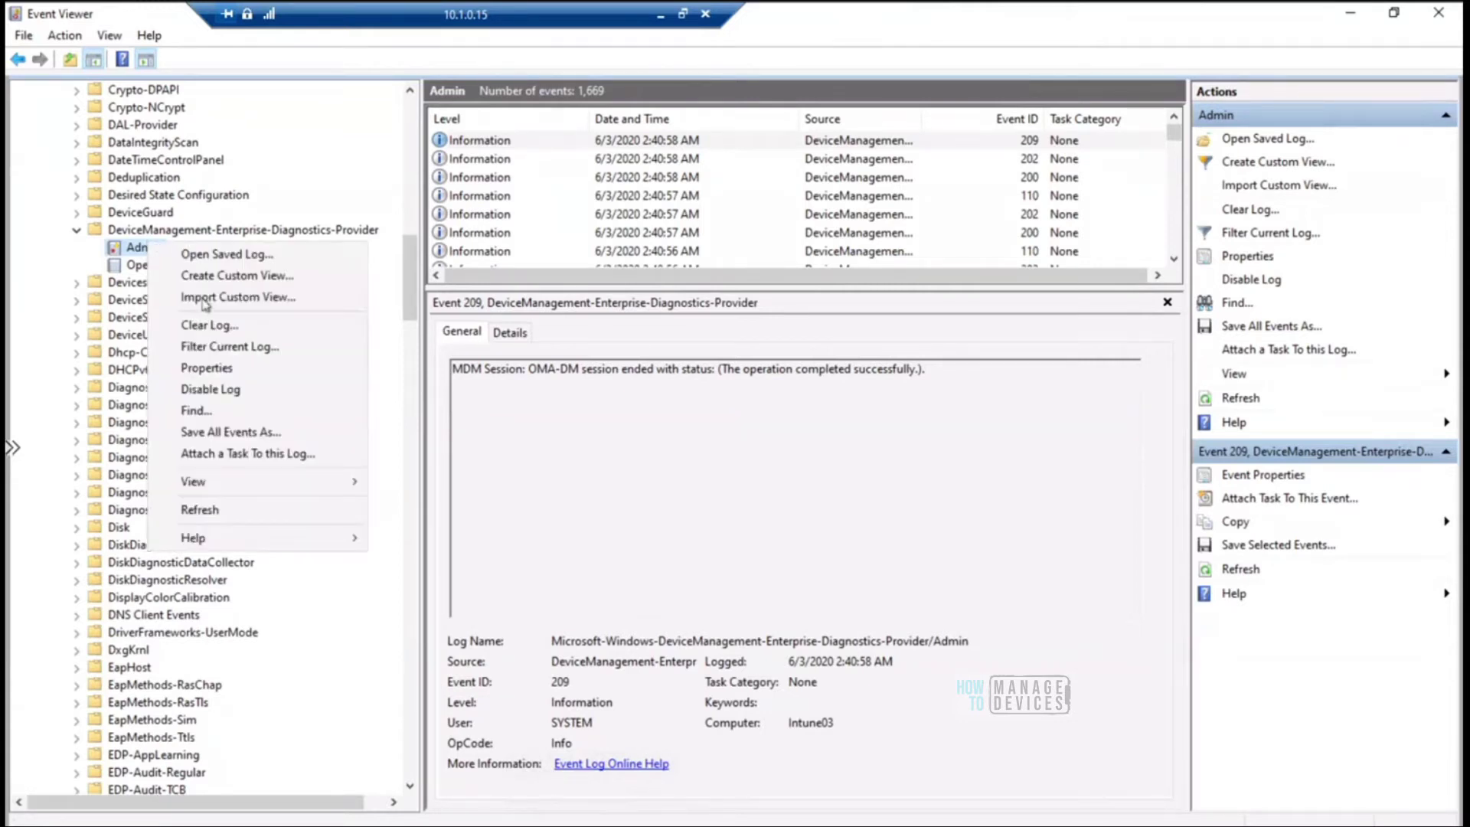
left_click(244, 517)
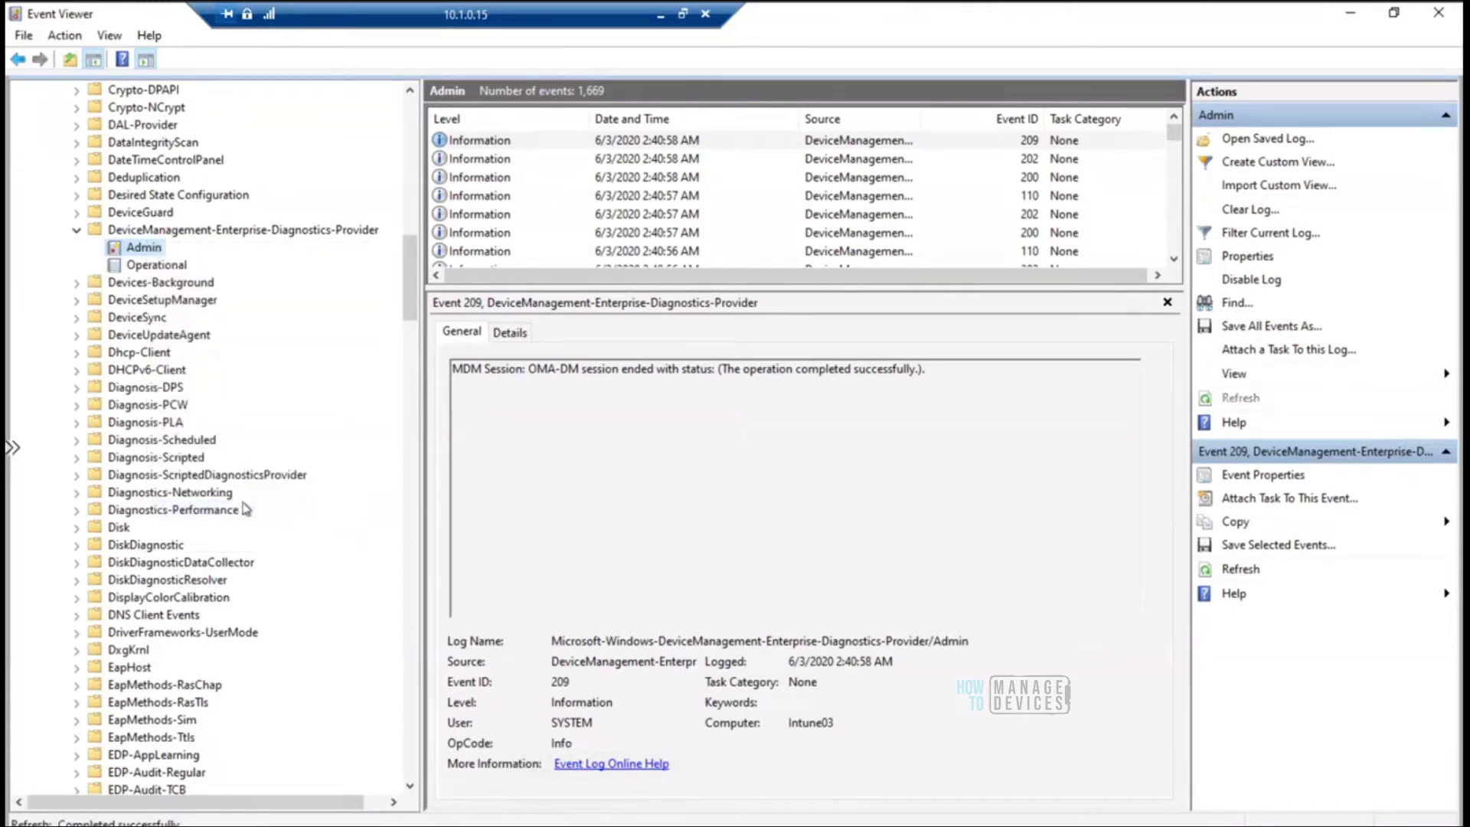
Step: Start a device sync through Company Portal on the remote computer and minimize the remote session
right_click(647, 826)
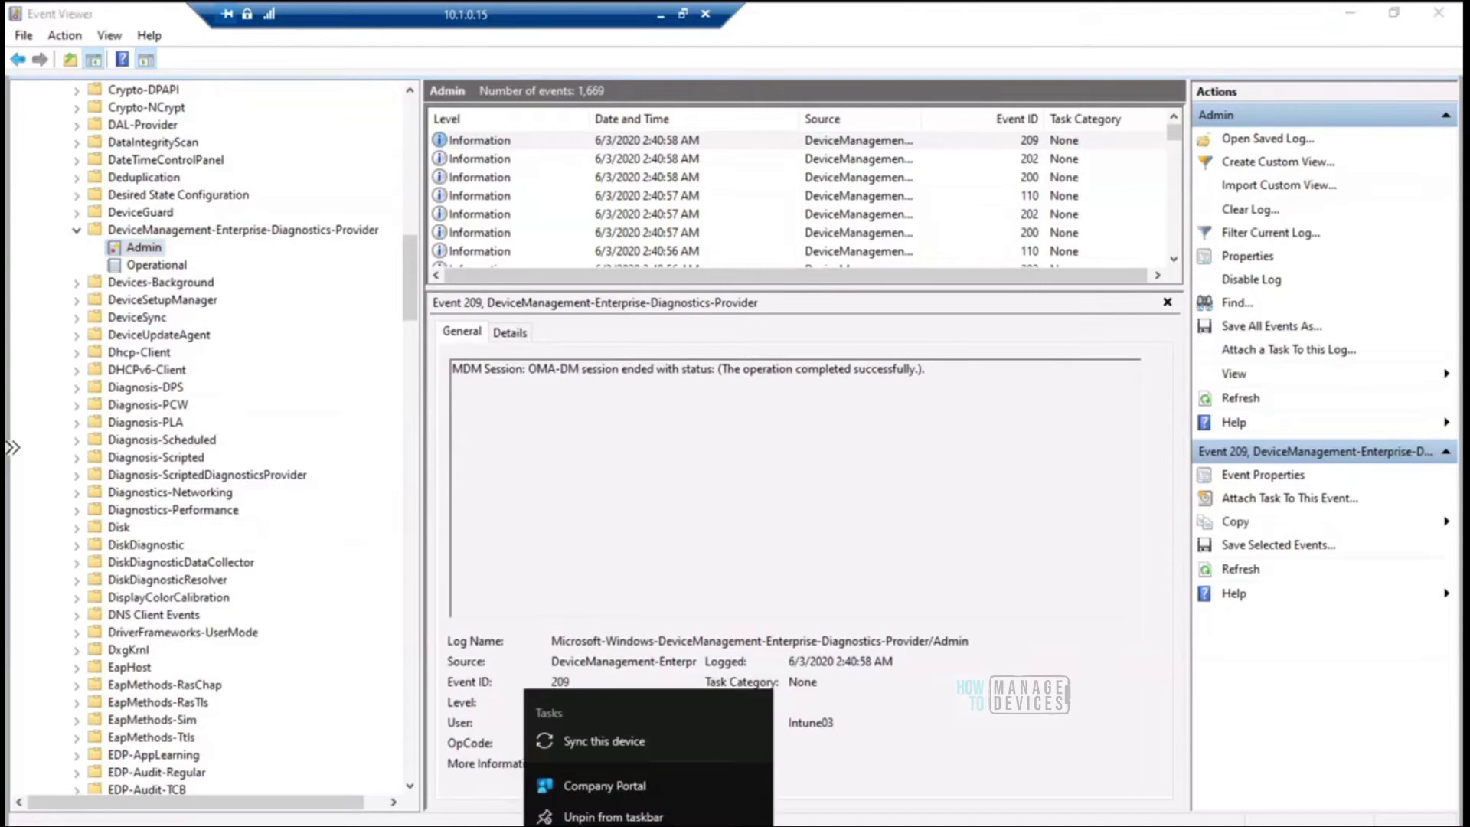
left_click(626, 748)
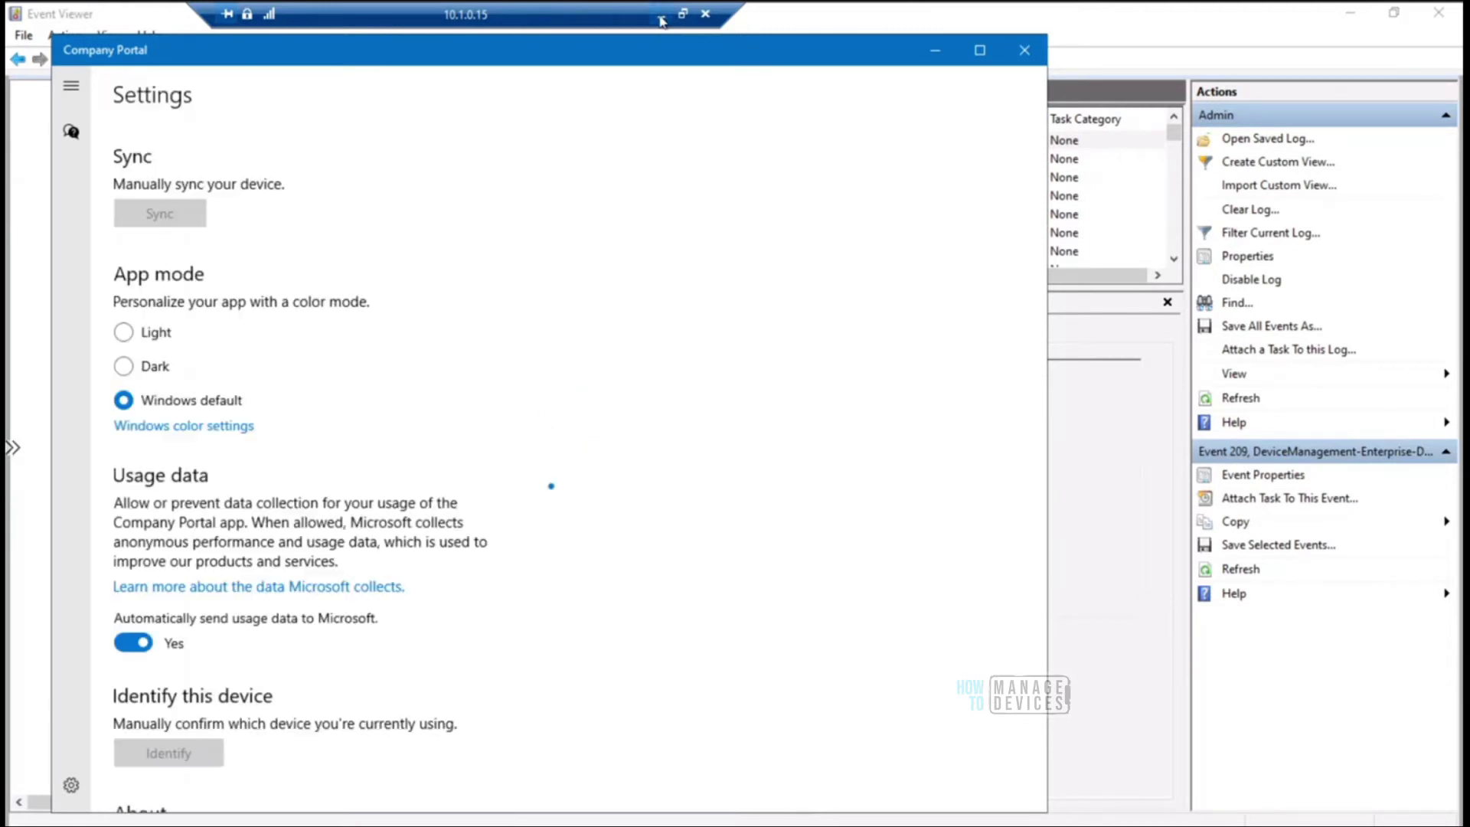
left_click(661, 14)
left_click(886, 826)
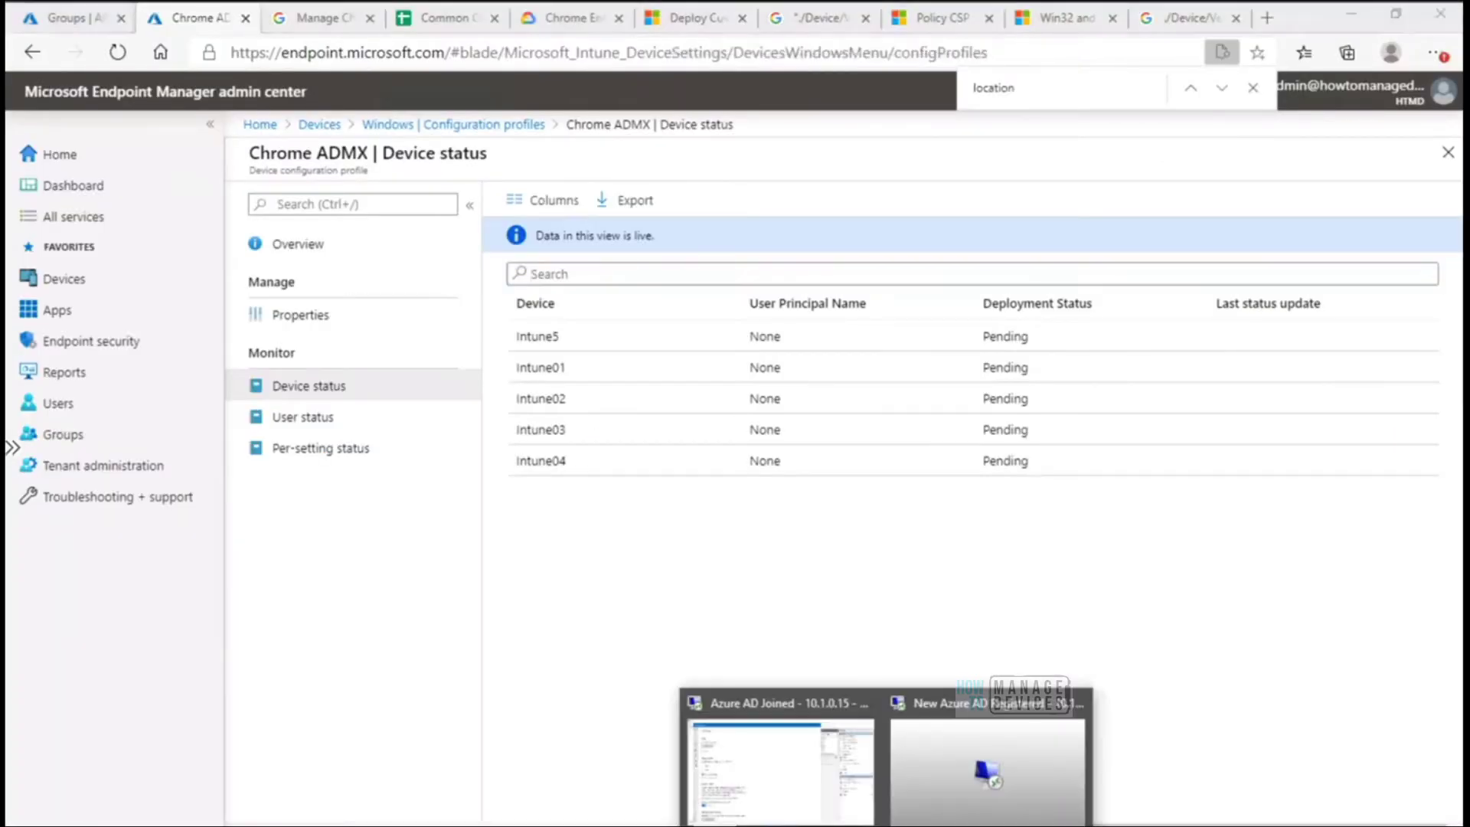
Step: Switch to the New Azure AD Registered remote session and check its signed-in account with whoami in Command Prompt, minimizing the console
left_click(974, 751)
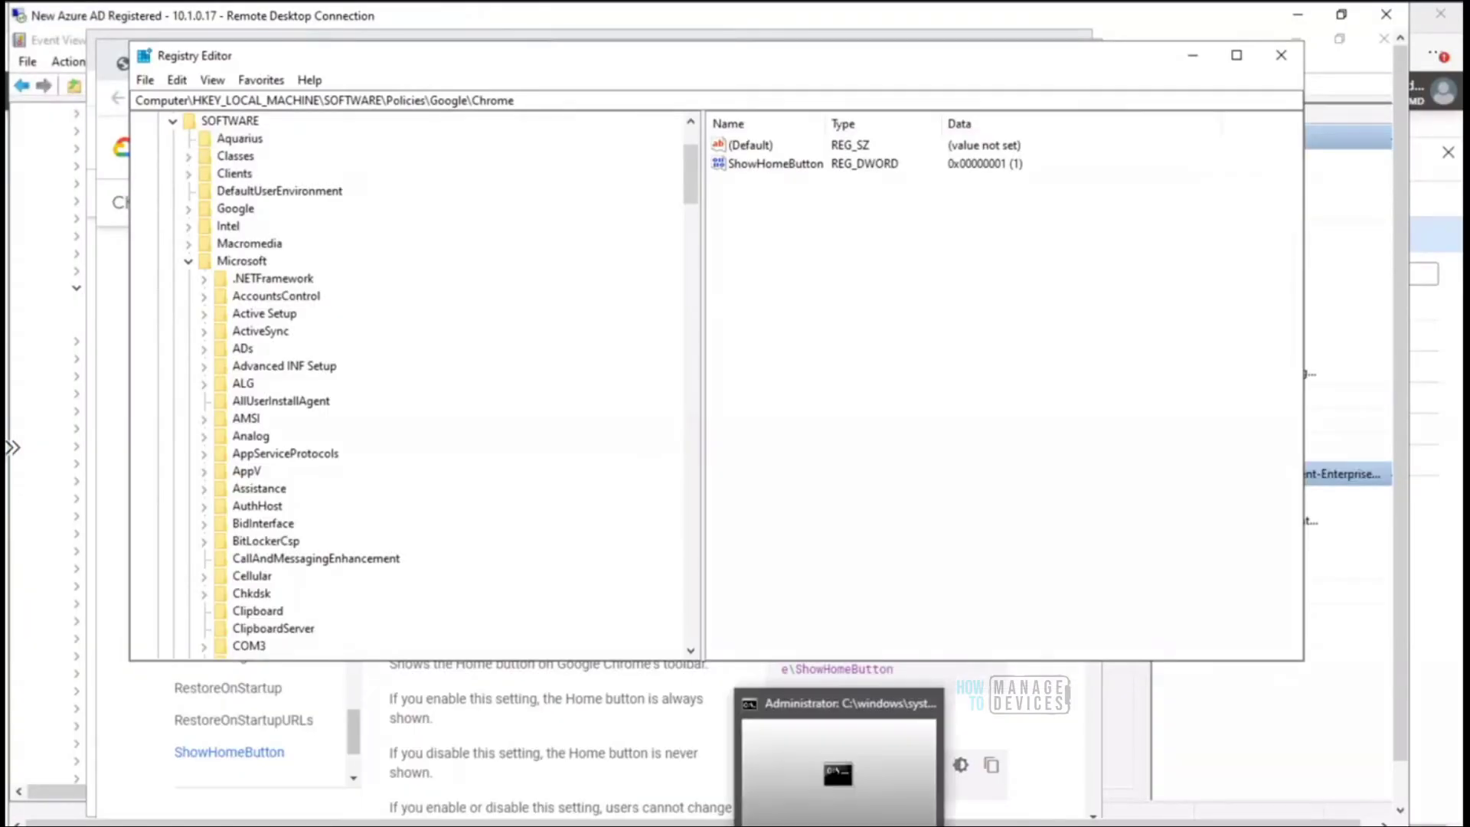
left_click(1401, 777)
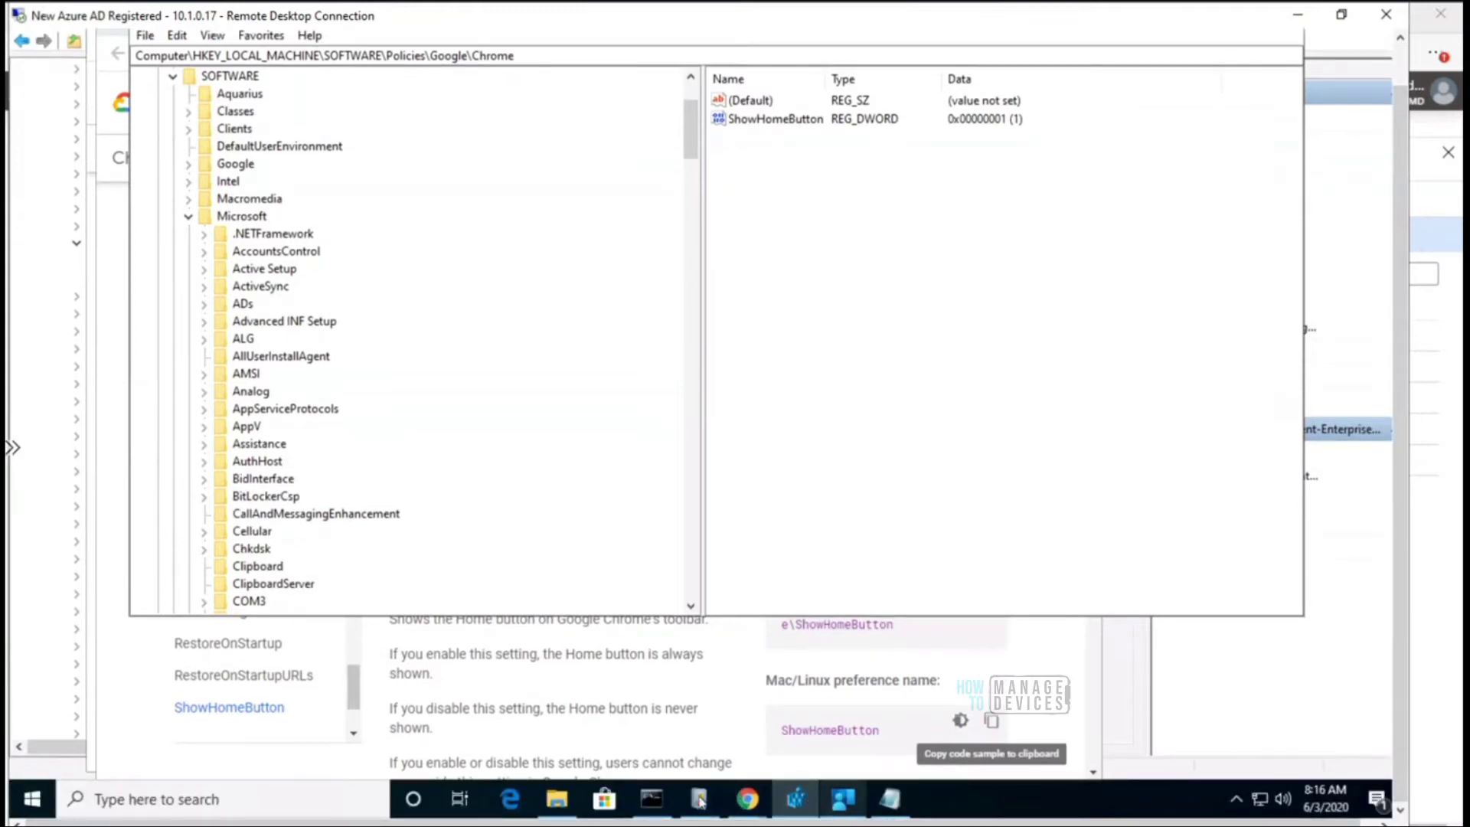
left_click(651, 799)
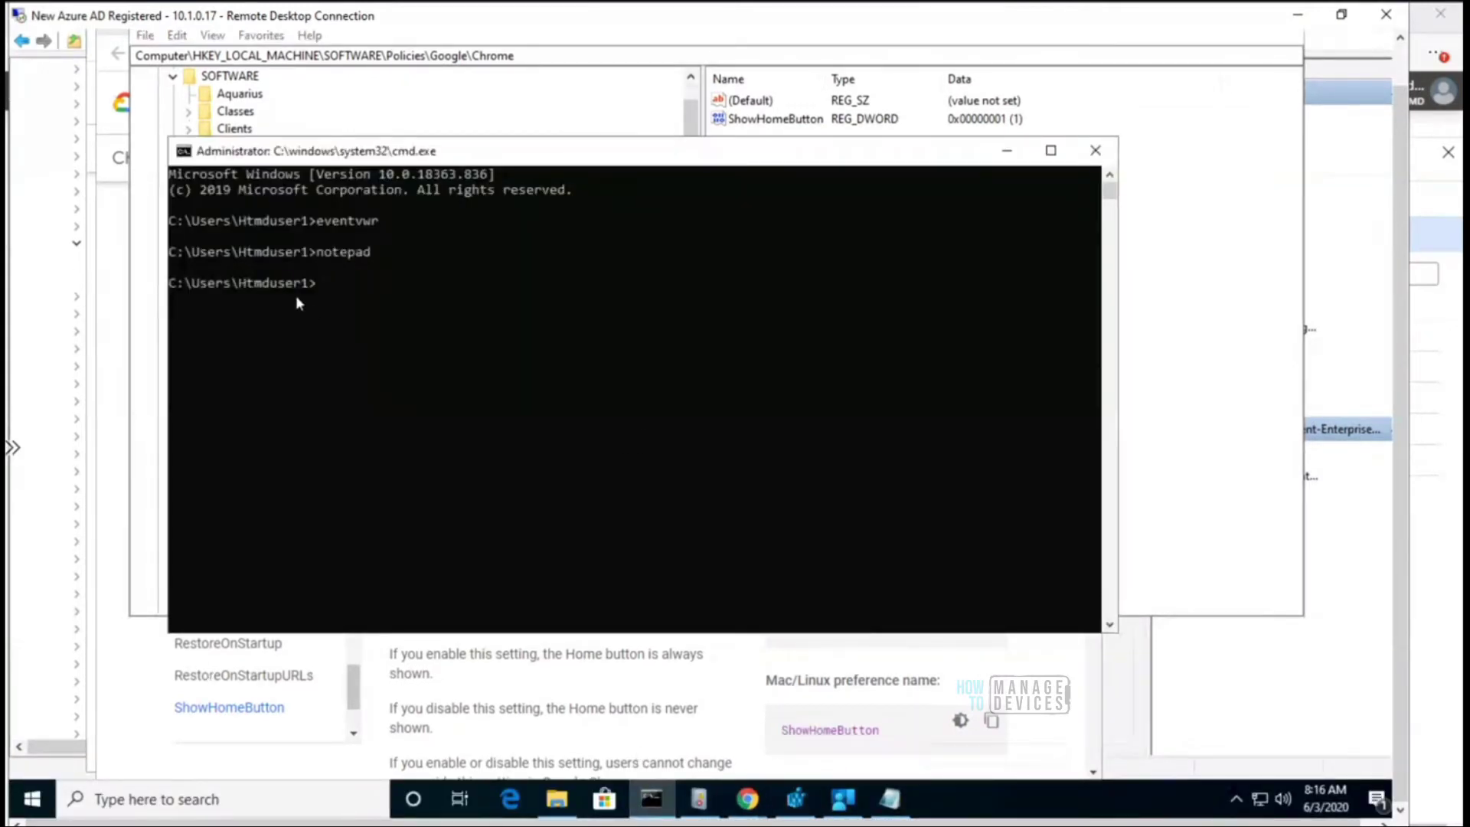
type("w")
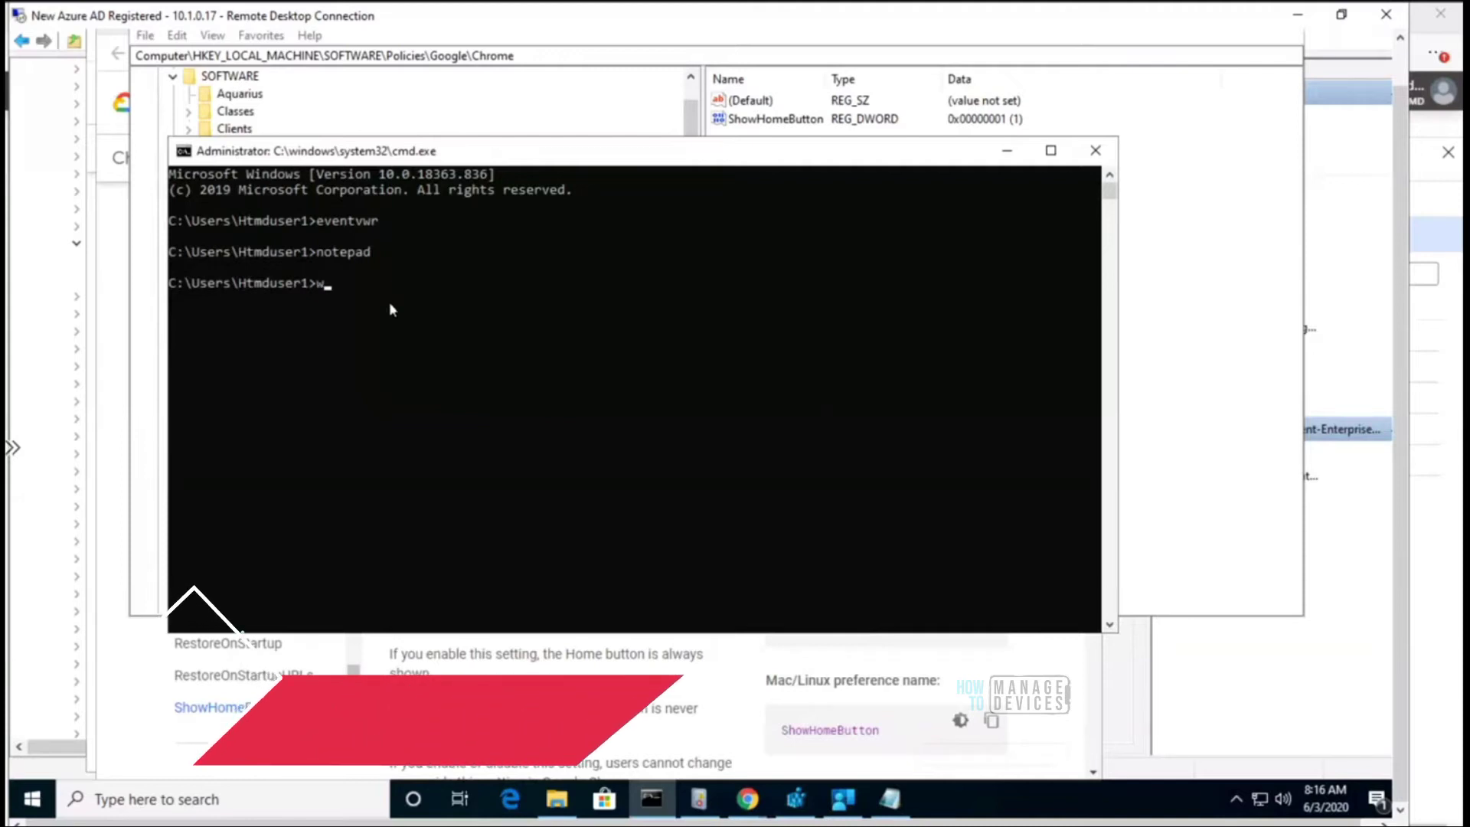
type("hoami")
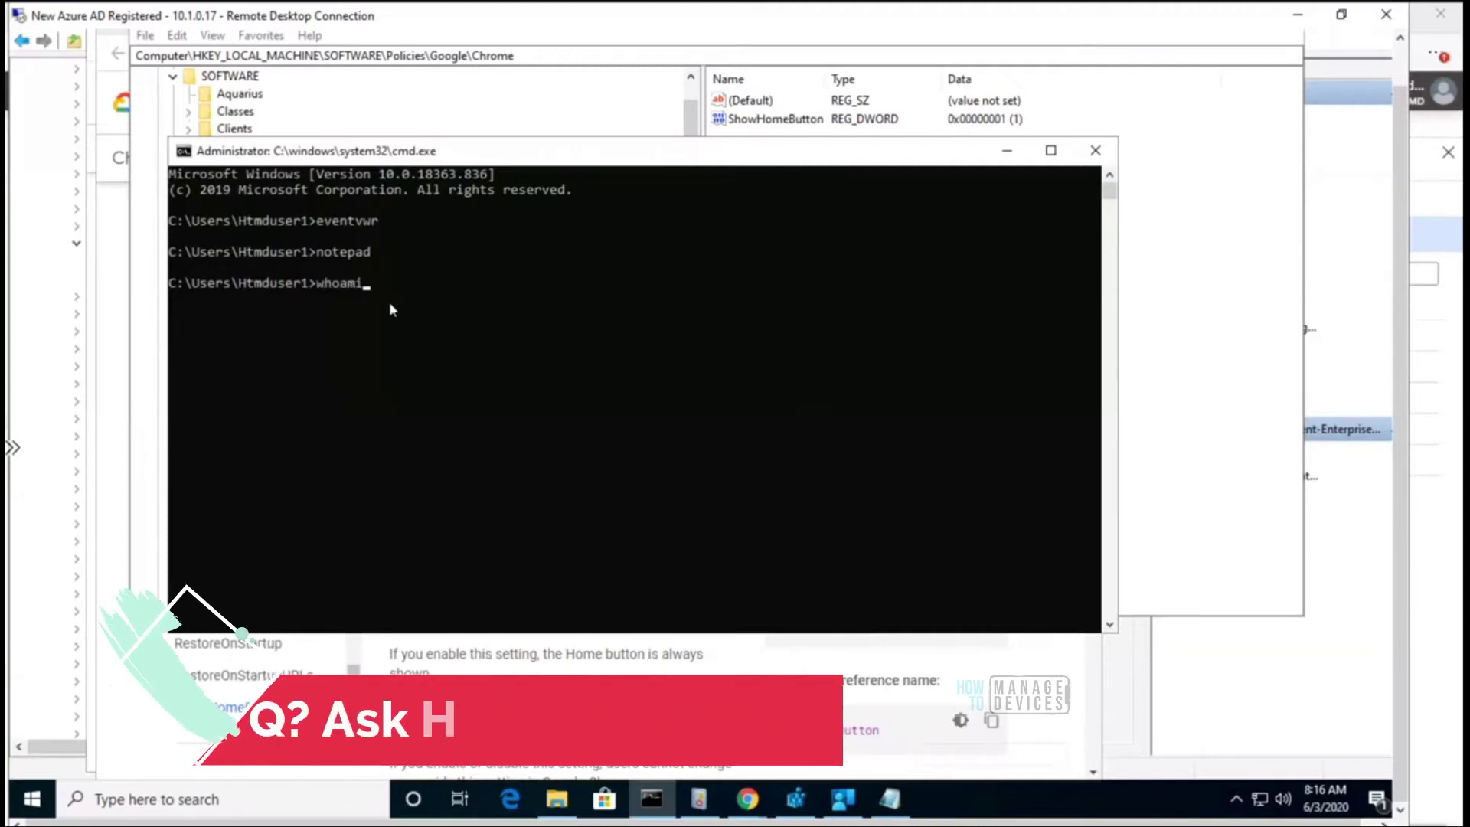
key("Return")
left_click_drag(170, 298, 316, 302)
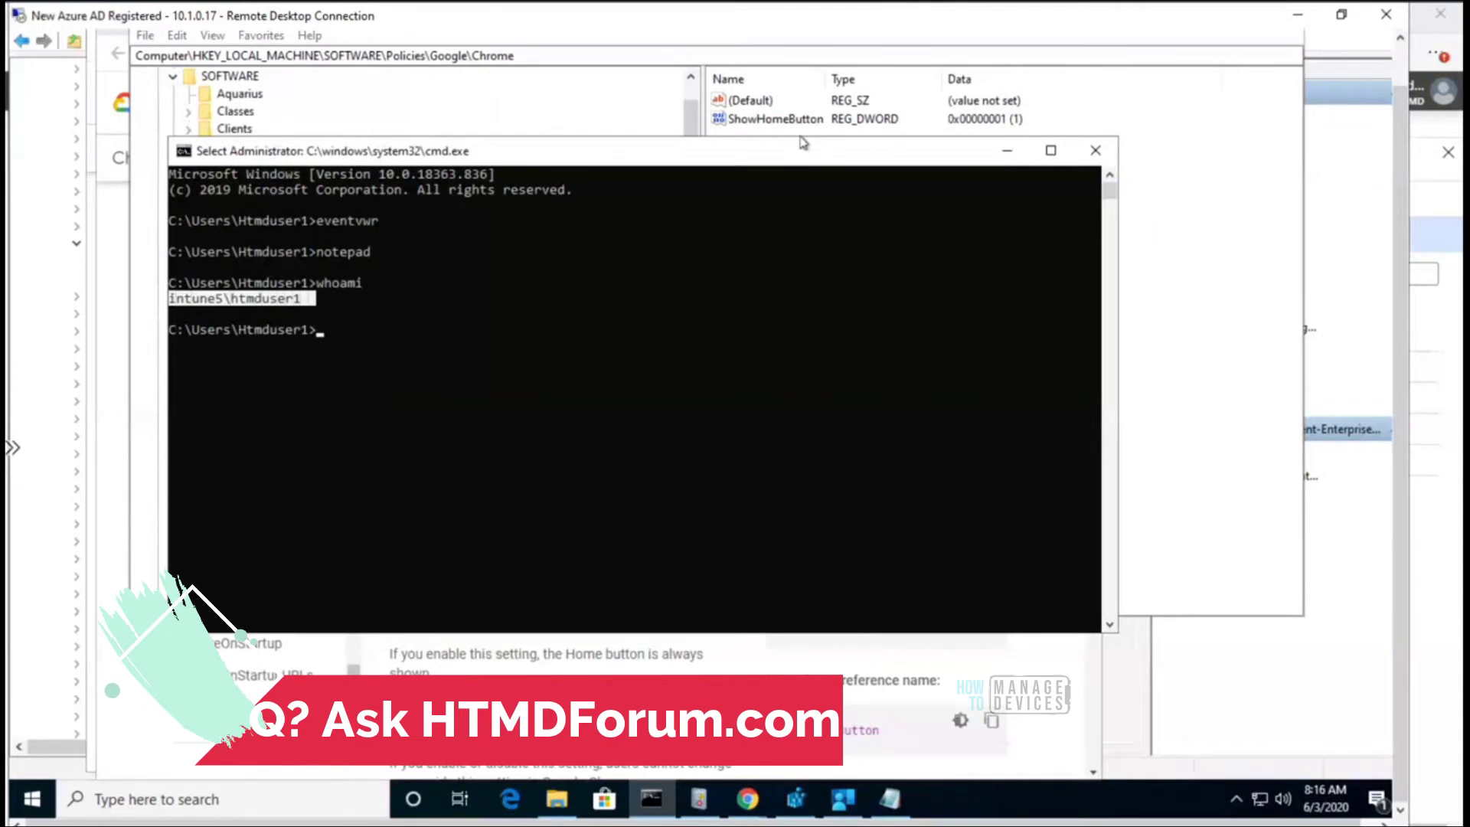
left_click(1005, 151)
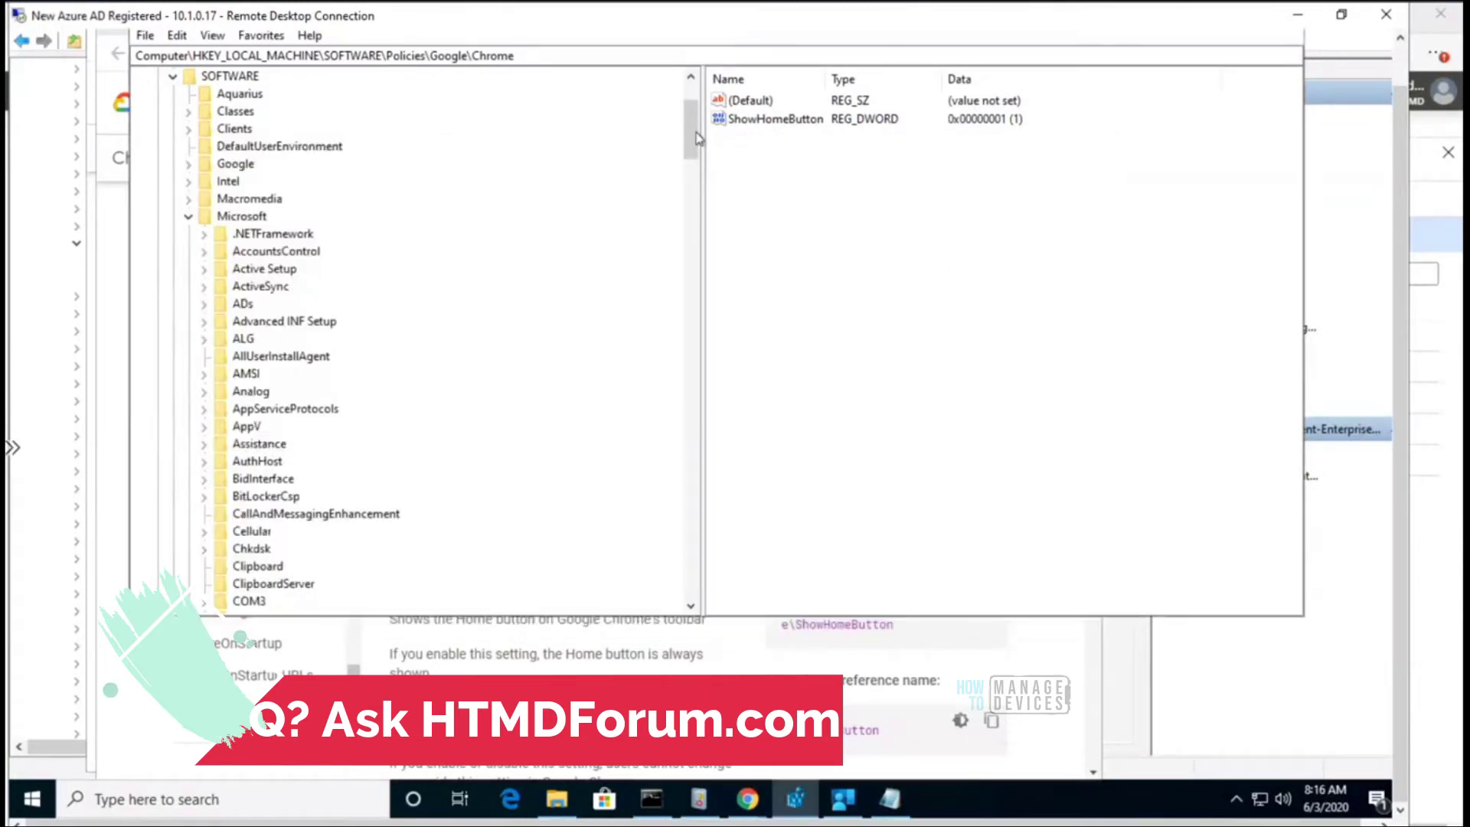
Step: Minimize Registry Editor and Chrome, and refresh the Admin log under DeviceManagement-Enterprise-Diagnostics-Provider in Event Viewer
left_click_drag(1404, 166, 1397, 111)
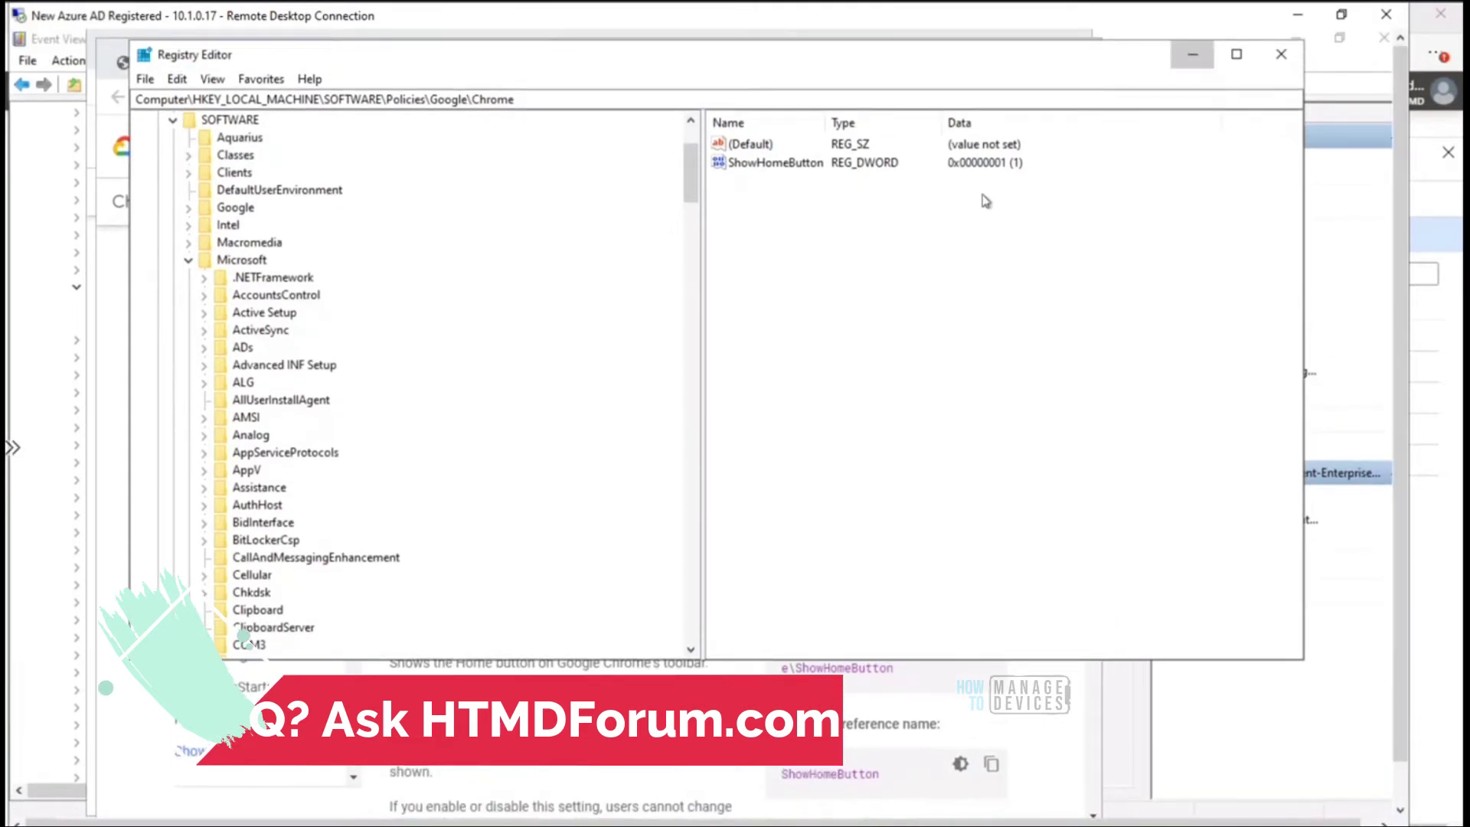
left_click(1199, 63)
left_click(994, 53)
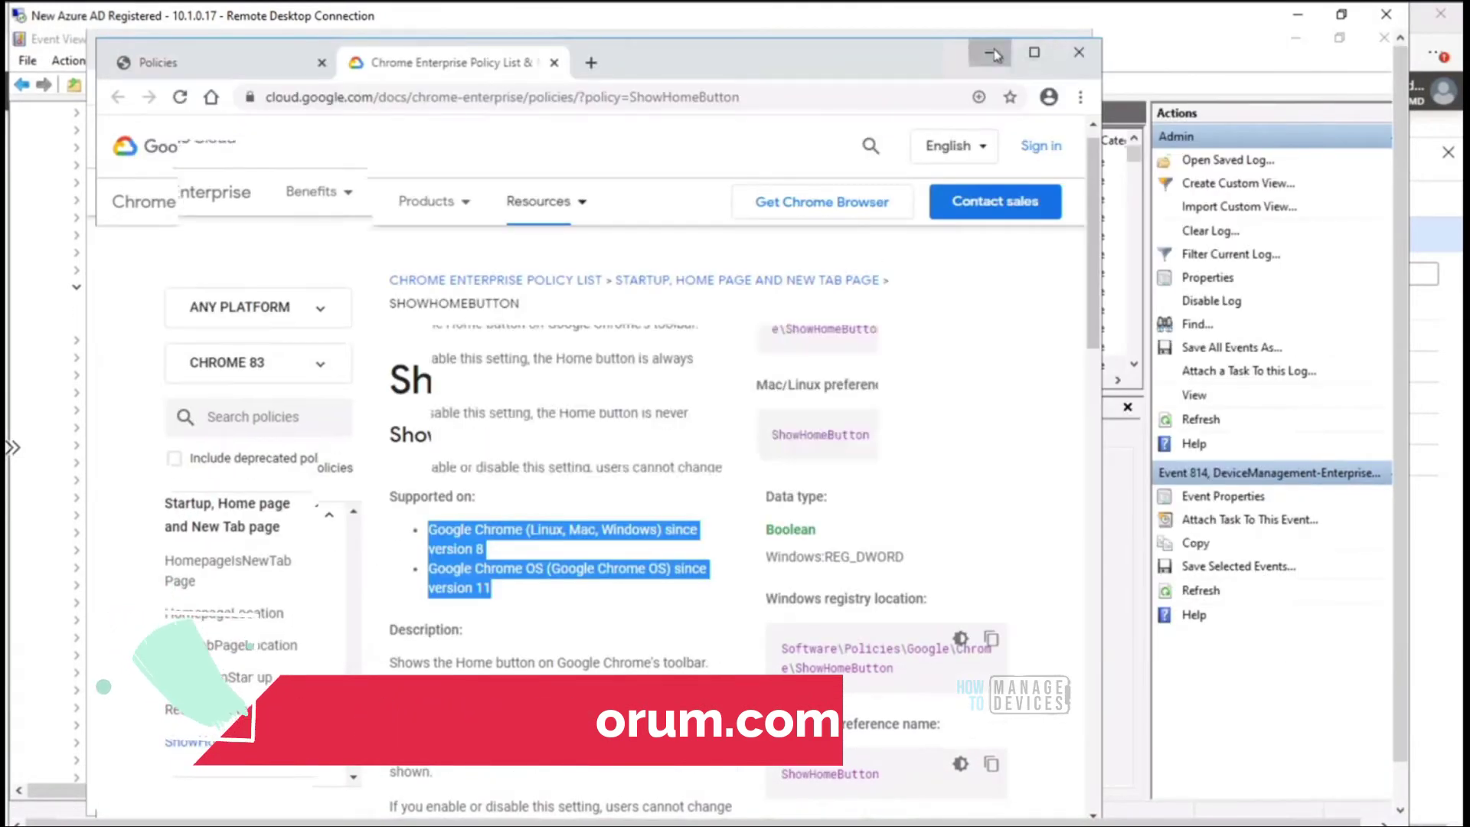
left_click(985, 56)
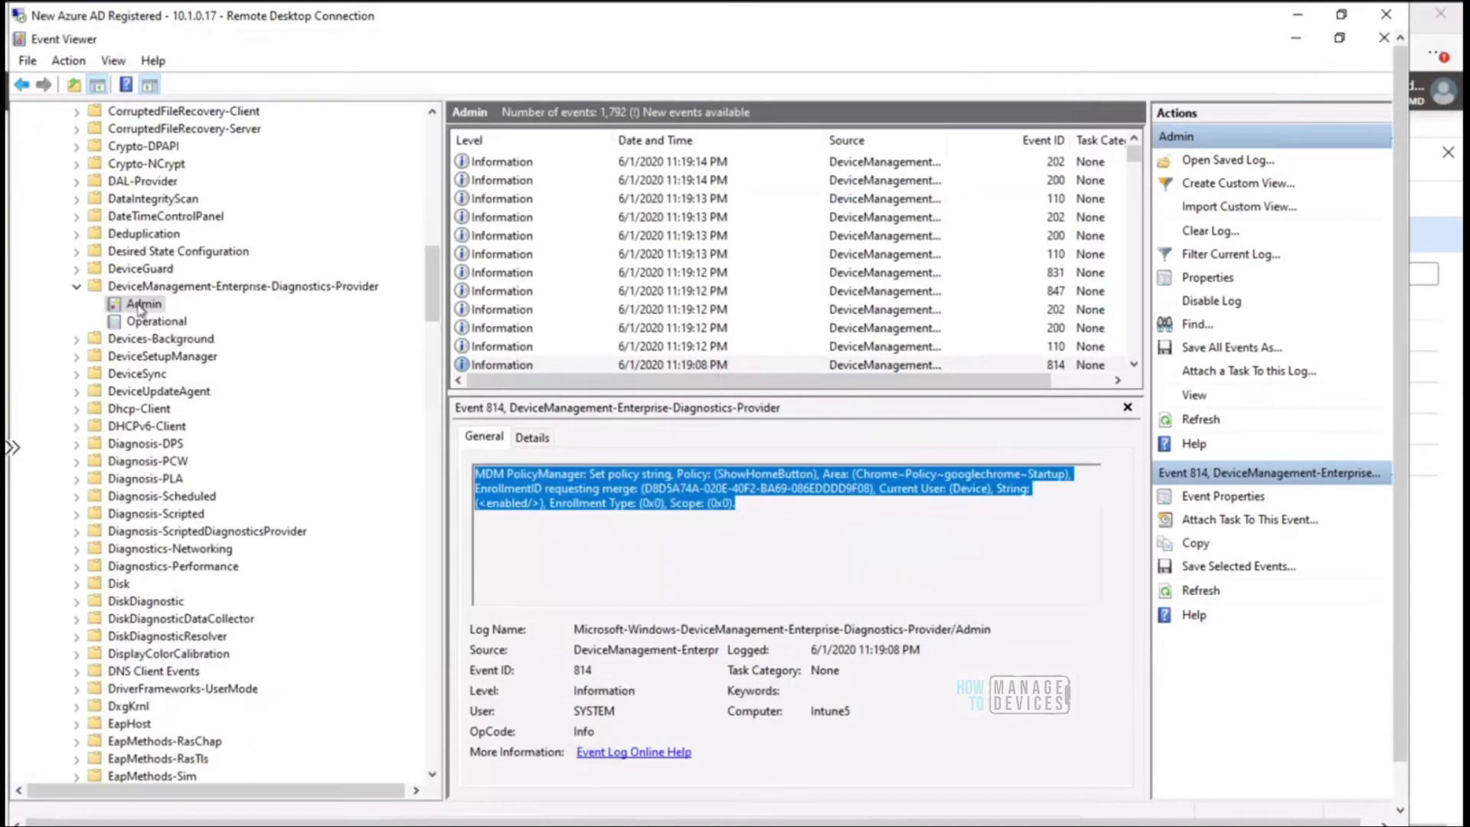
right_click(139, 307)
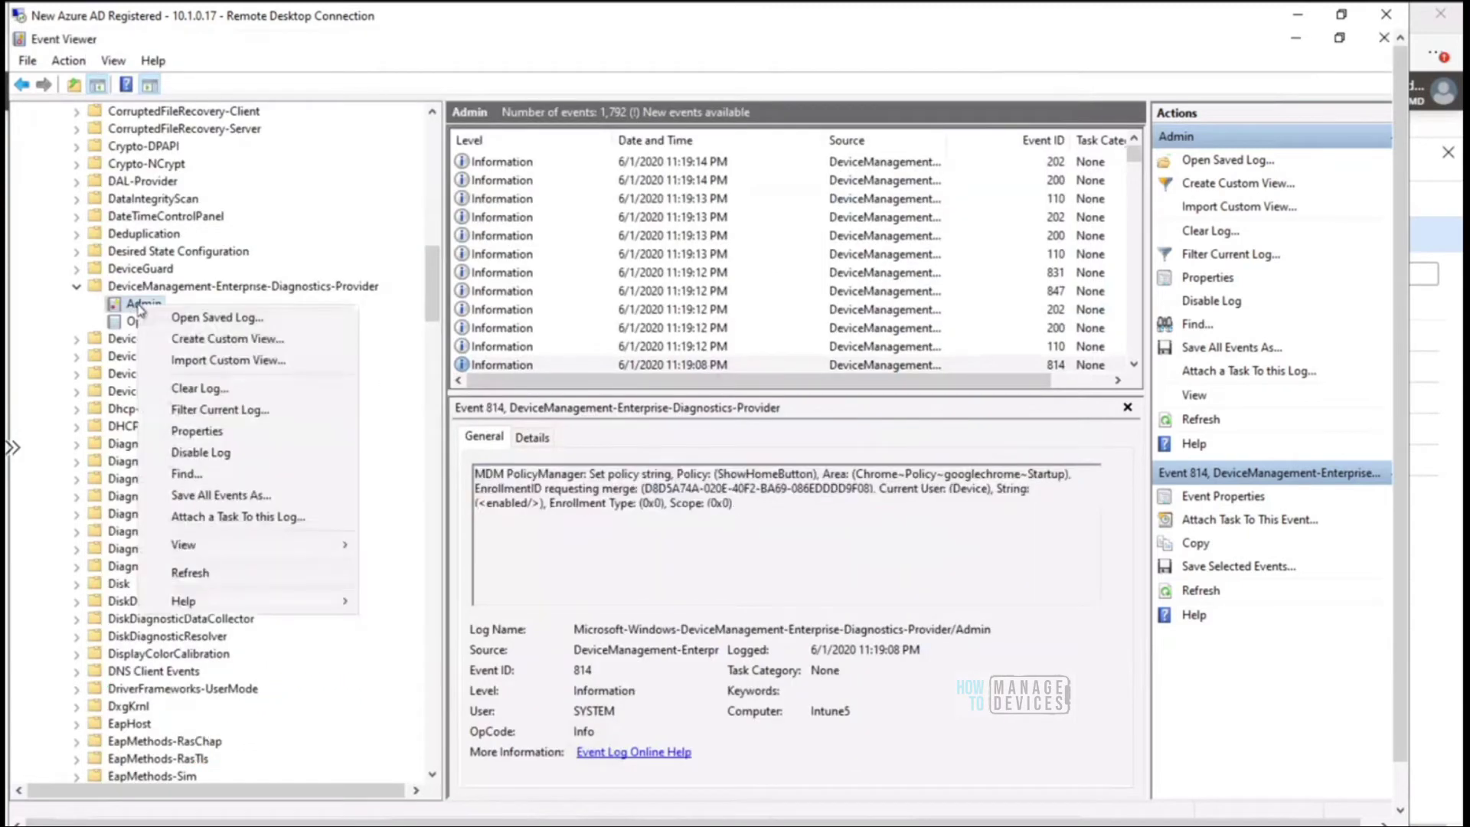
left_click(216, 574)
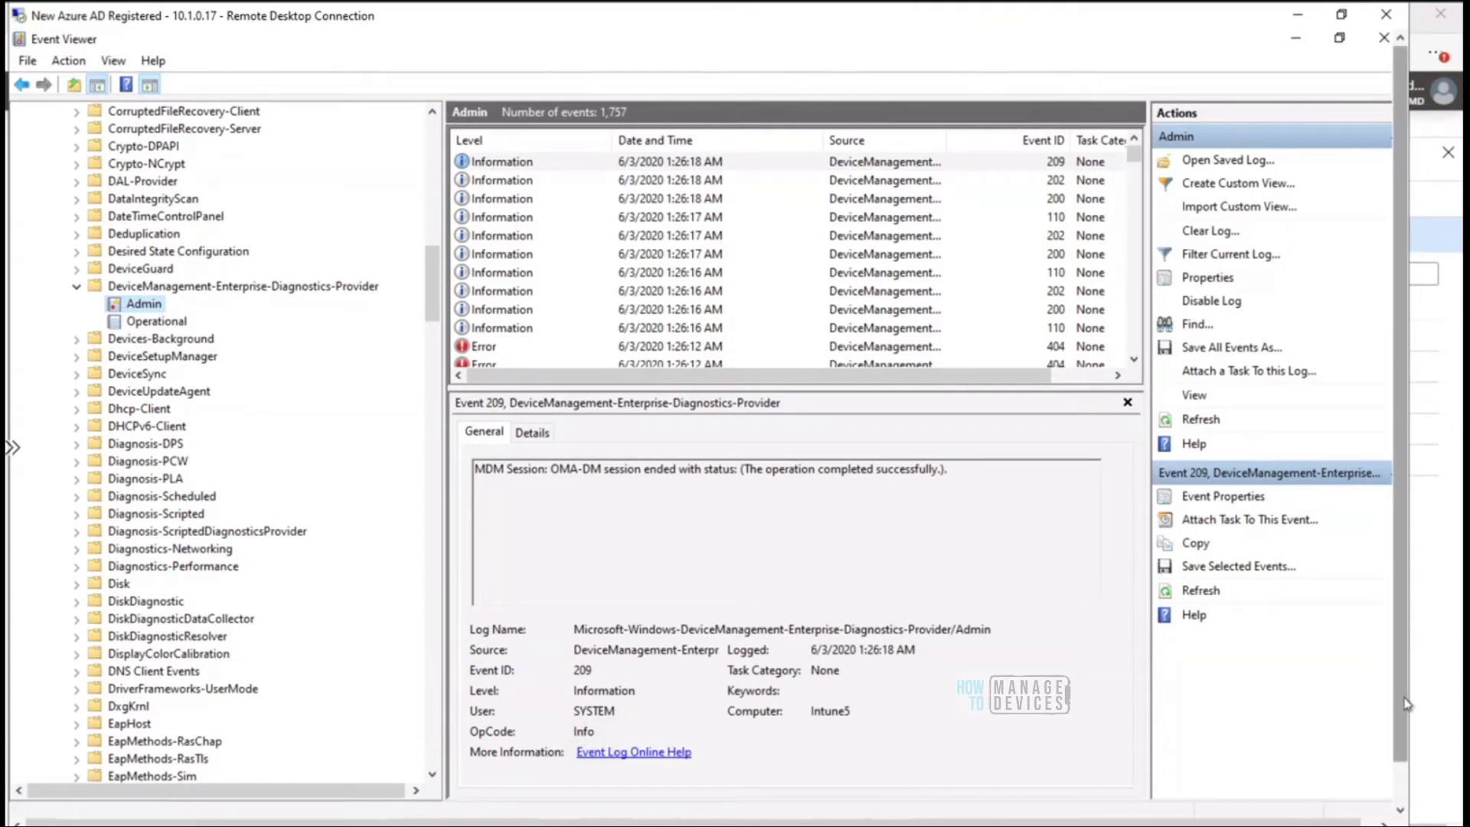
Step: Sync this remote device through Company Portal, check the sync status, and minimize Company Portal to return to Event Viewer
left_click(1404, 809)
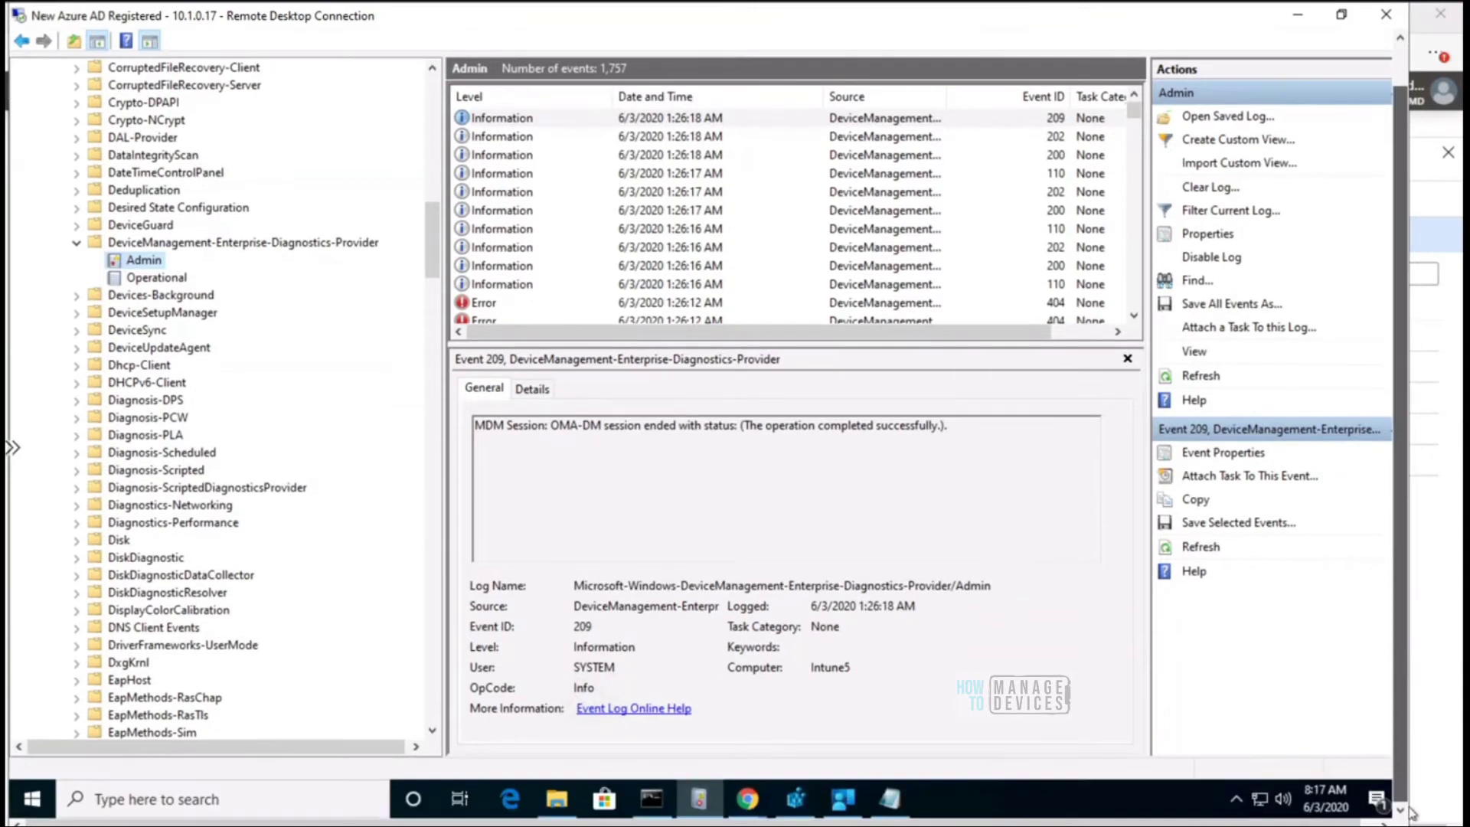
right_click(839, 800)
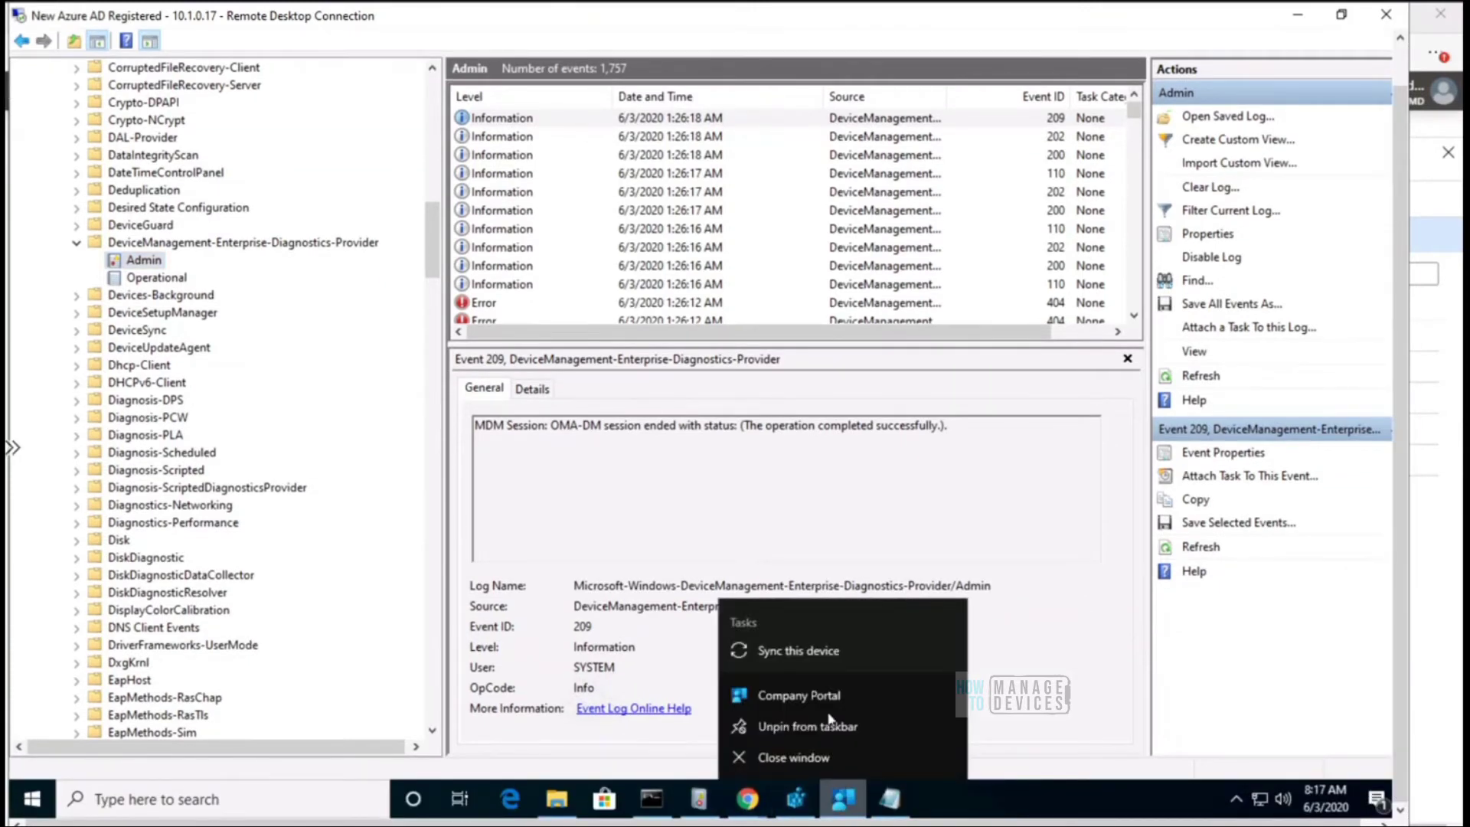
left_click(815, 660)
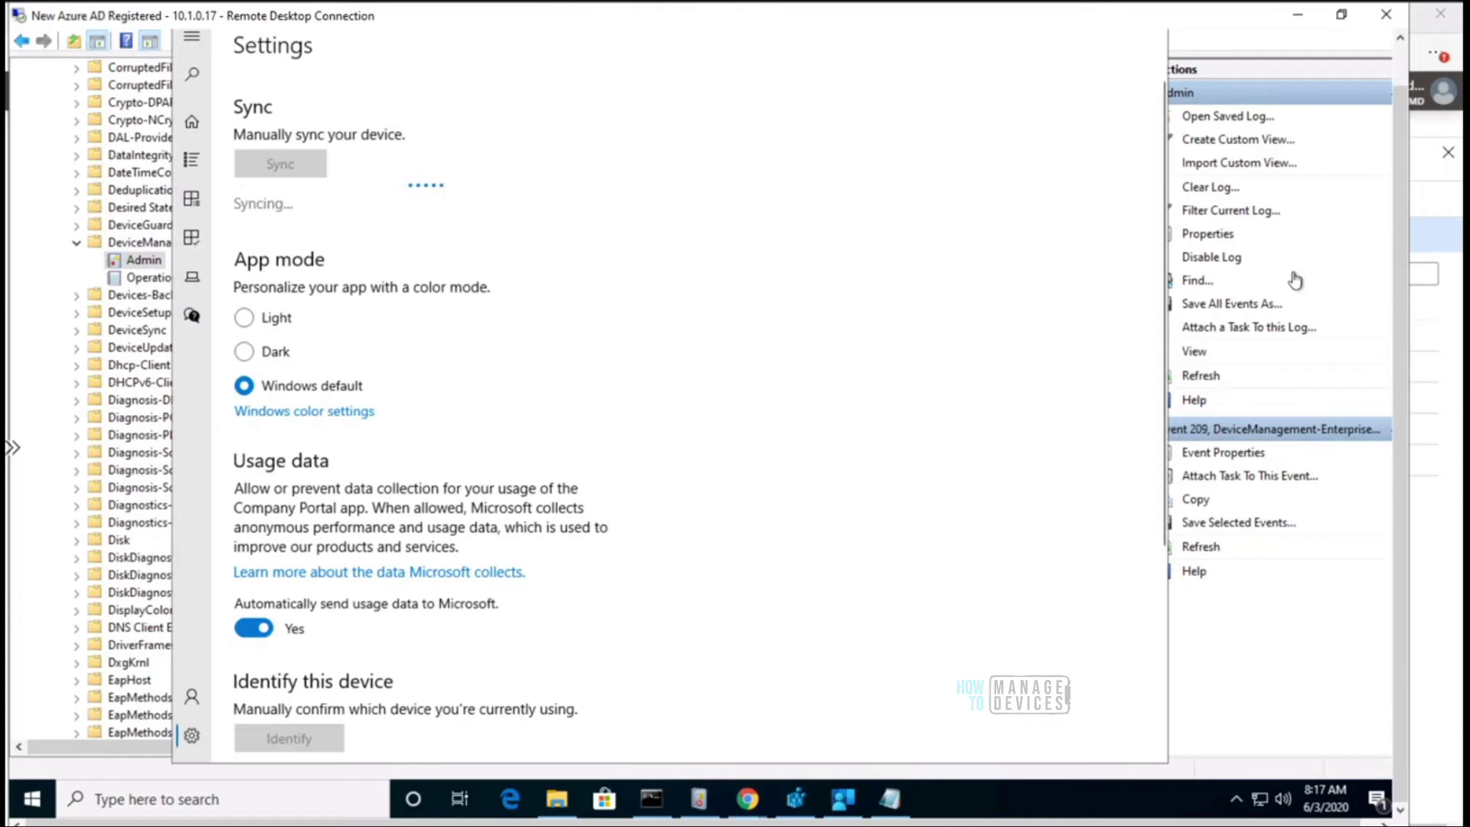
left_click_drag(1400, 310, 1399, 230)
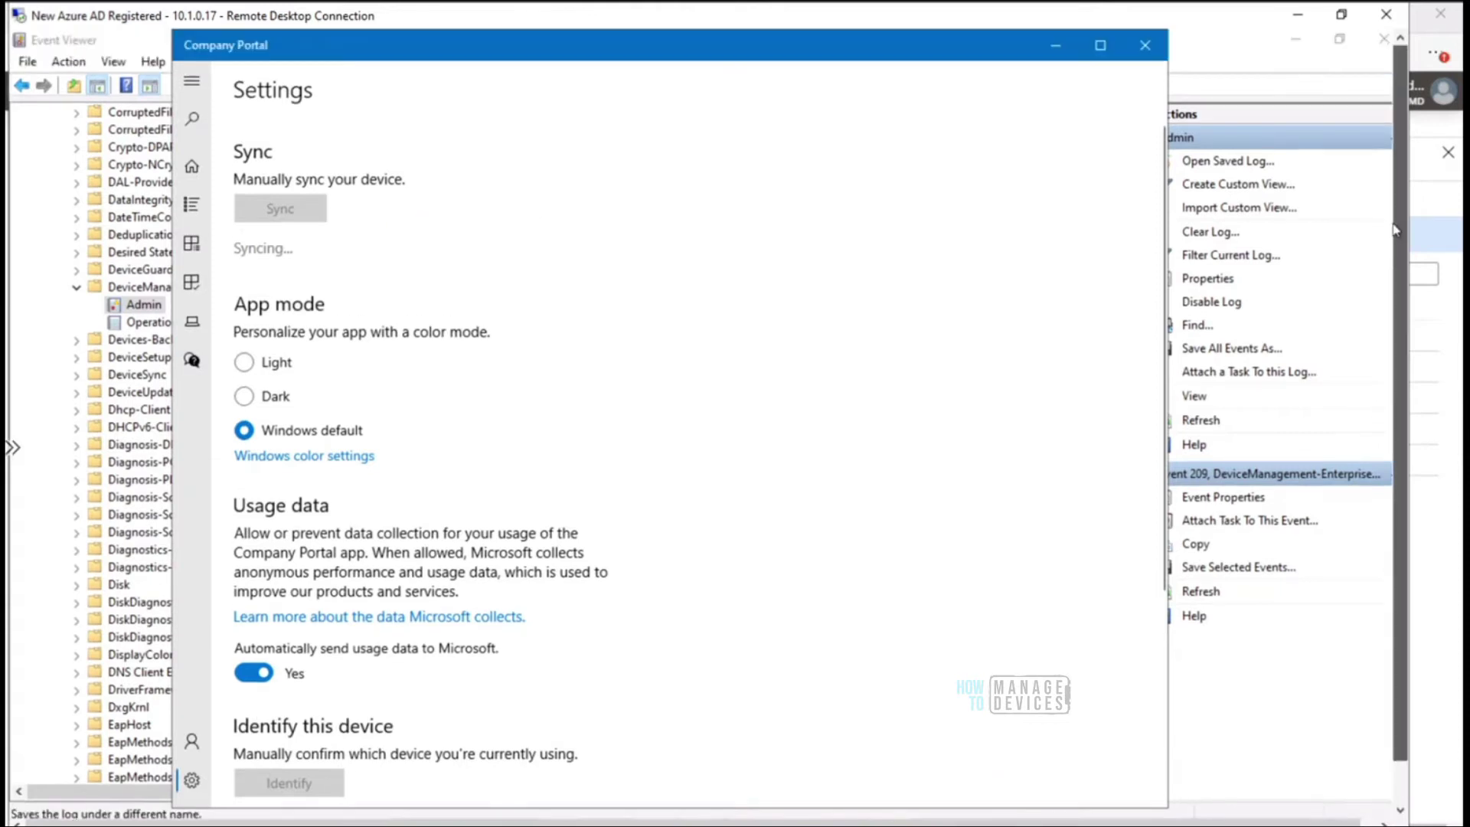
left_click_drag(1400, 301, 1400, 337)
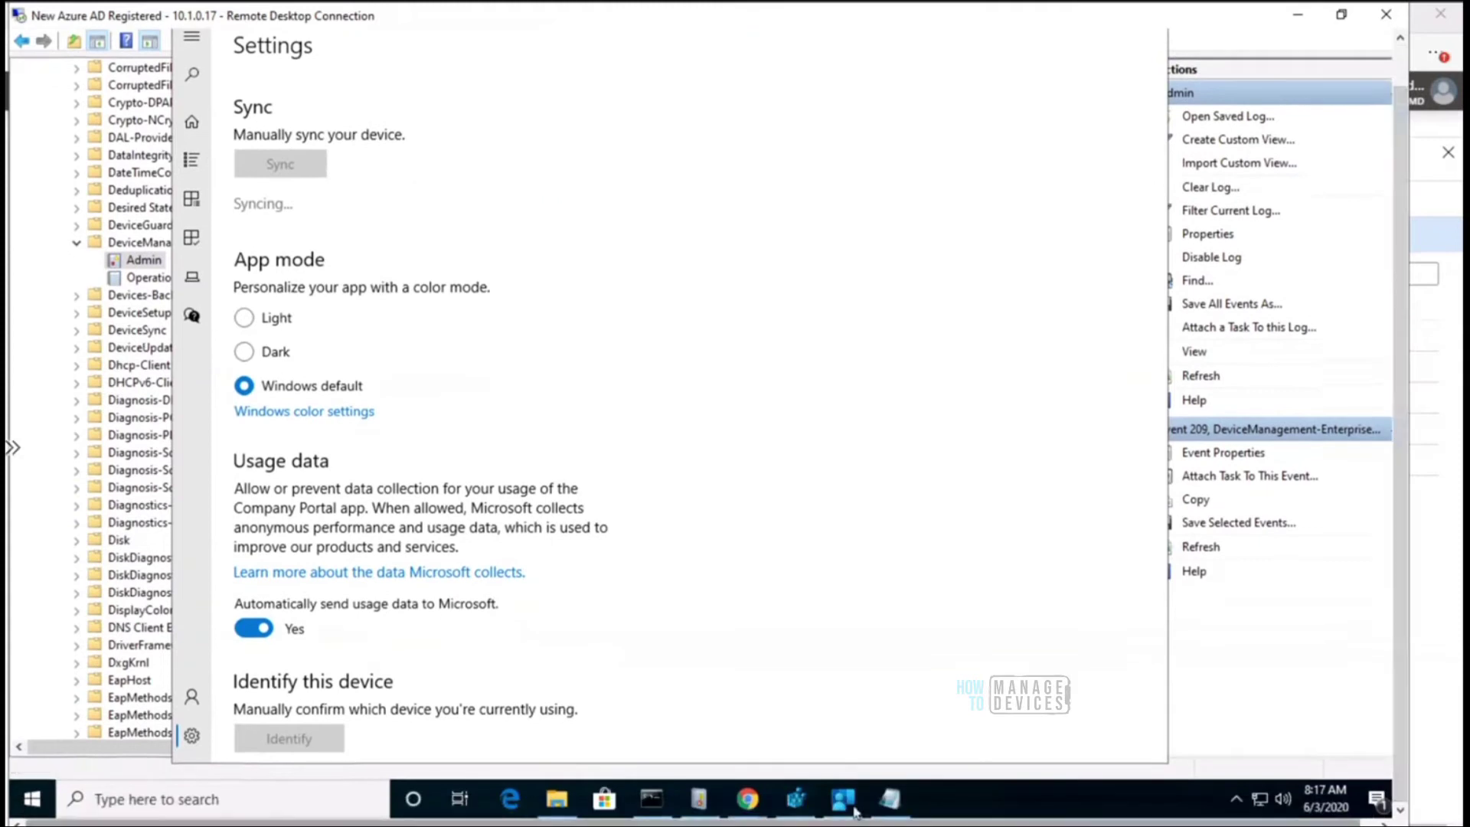
mouse_move(842, 801)
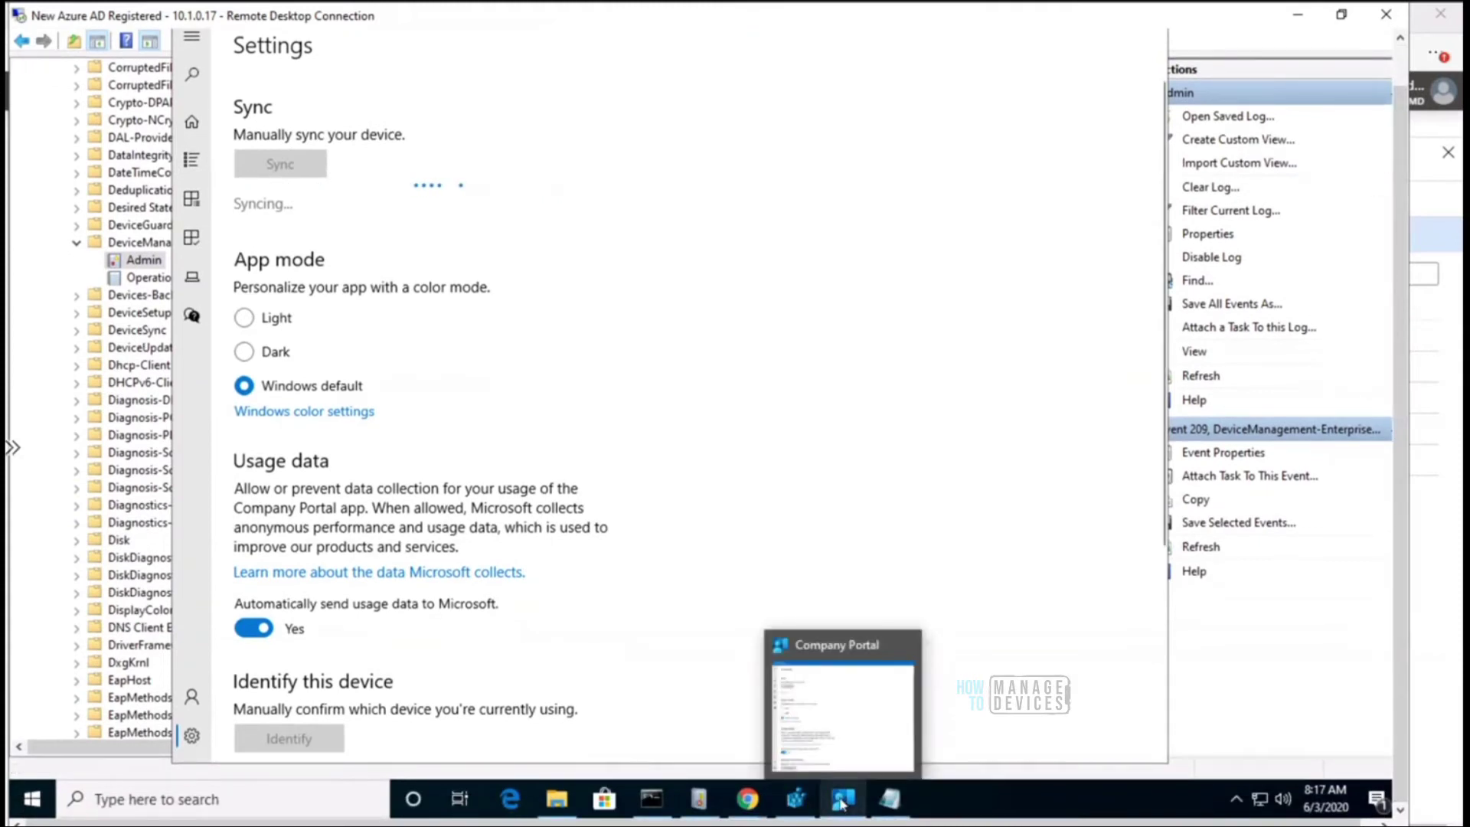
right_click(842, 801)
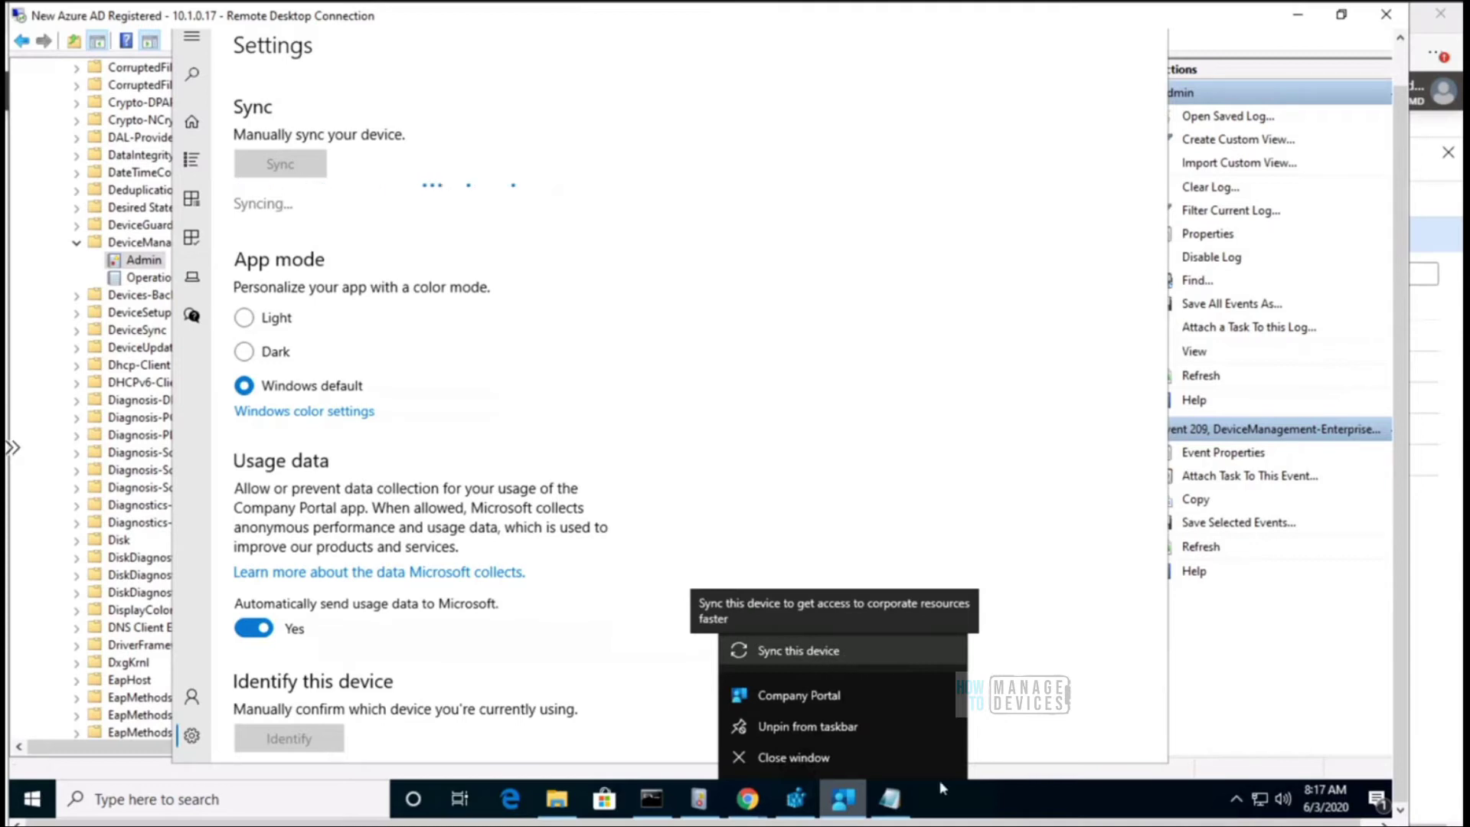
left_click(995, 793)
left_click_drag(1399, 395, 1392, 261)
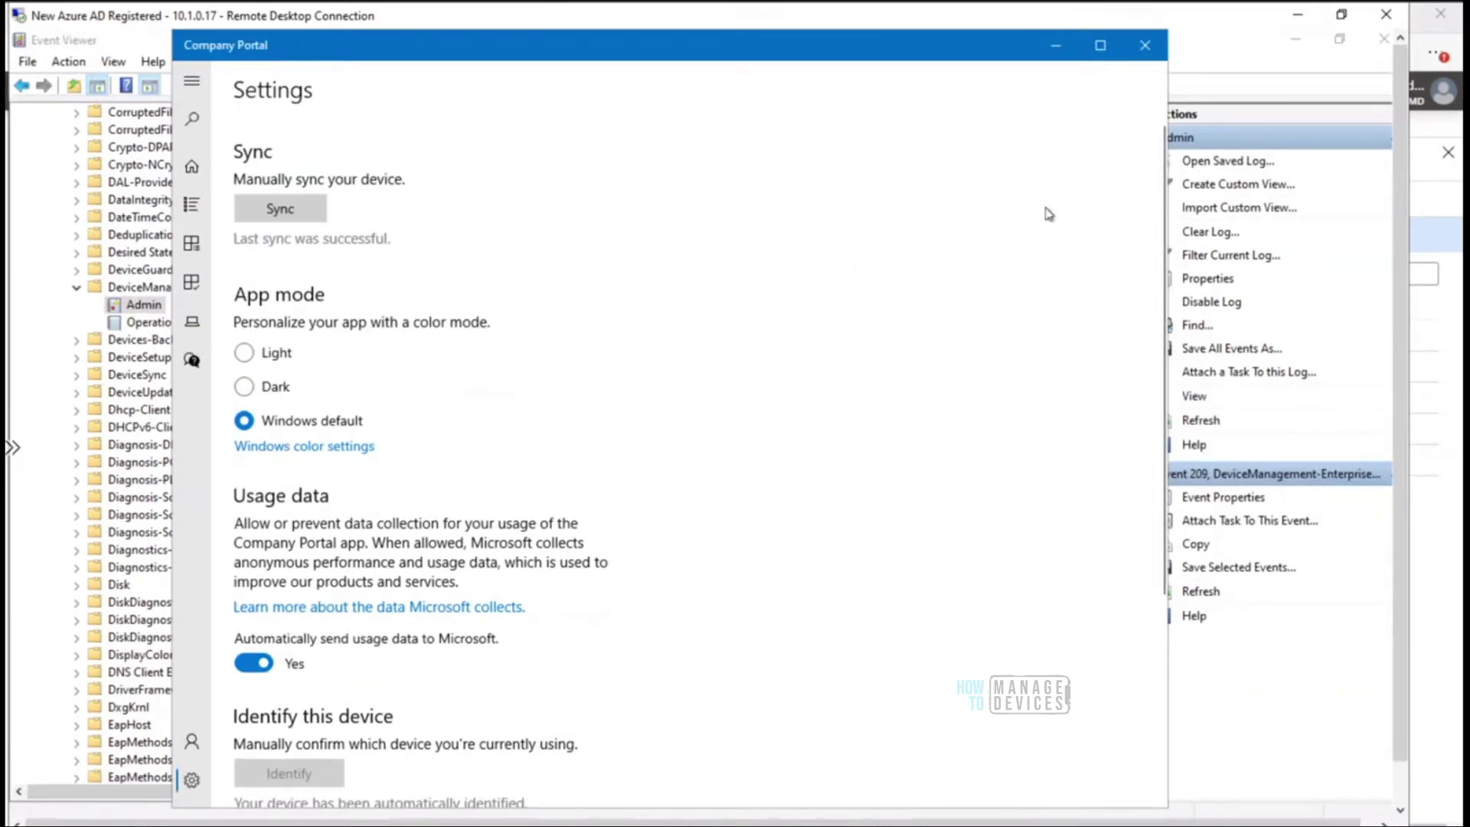
left_click(1056, 45)
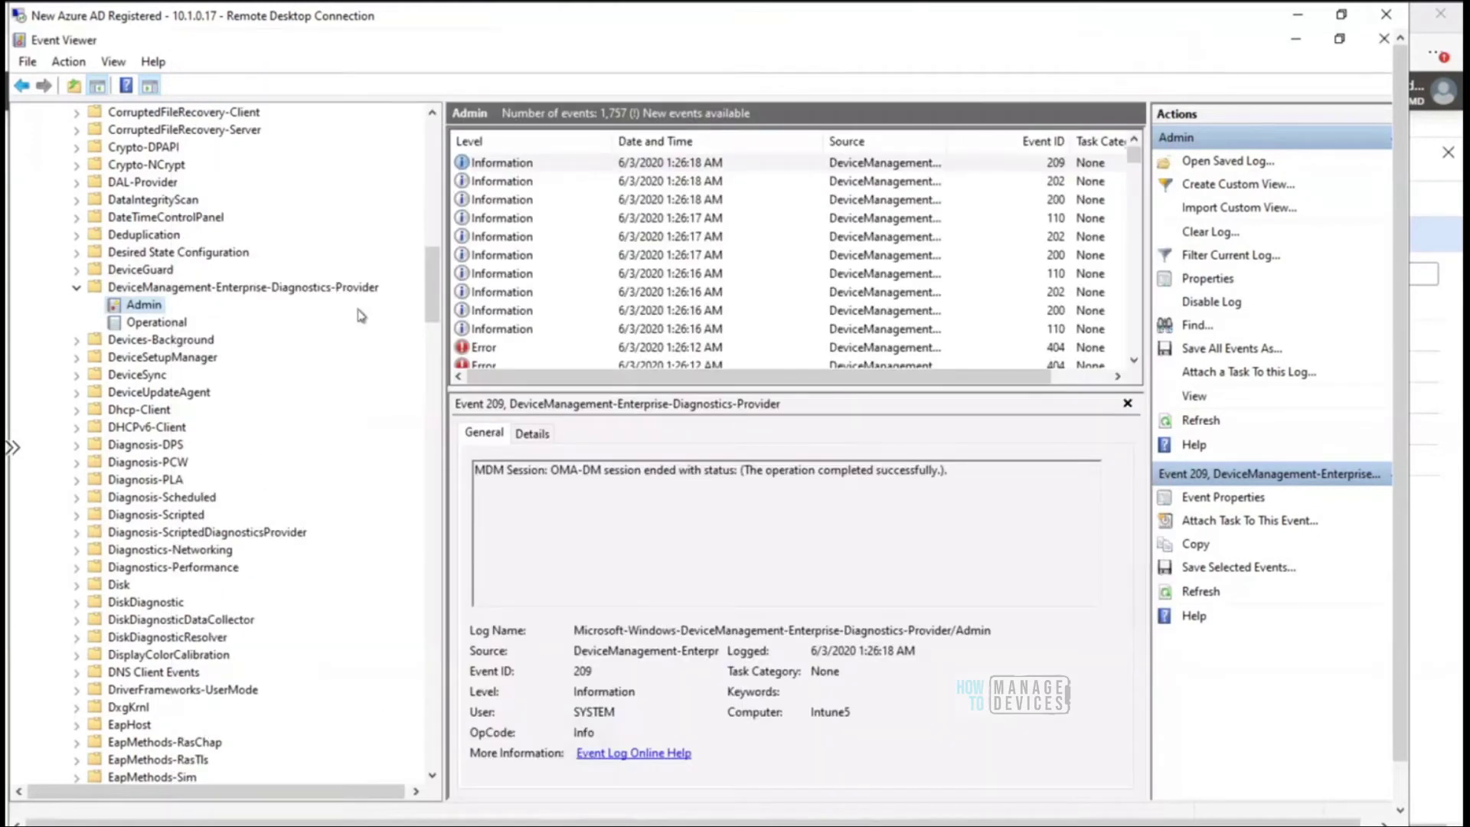
Step: Refresh the Admin log again and step through the newest MDM events down to event 831
right_click(164, 311)
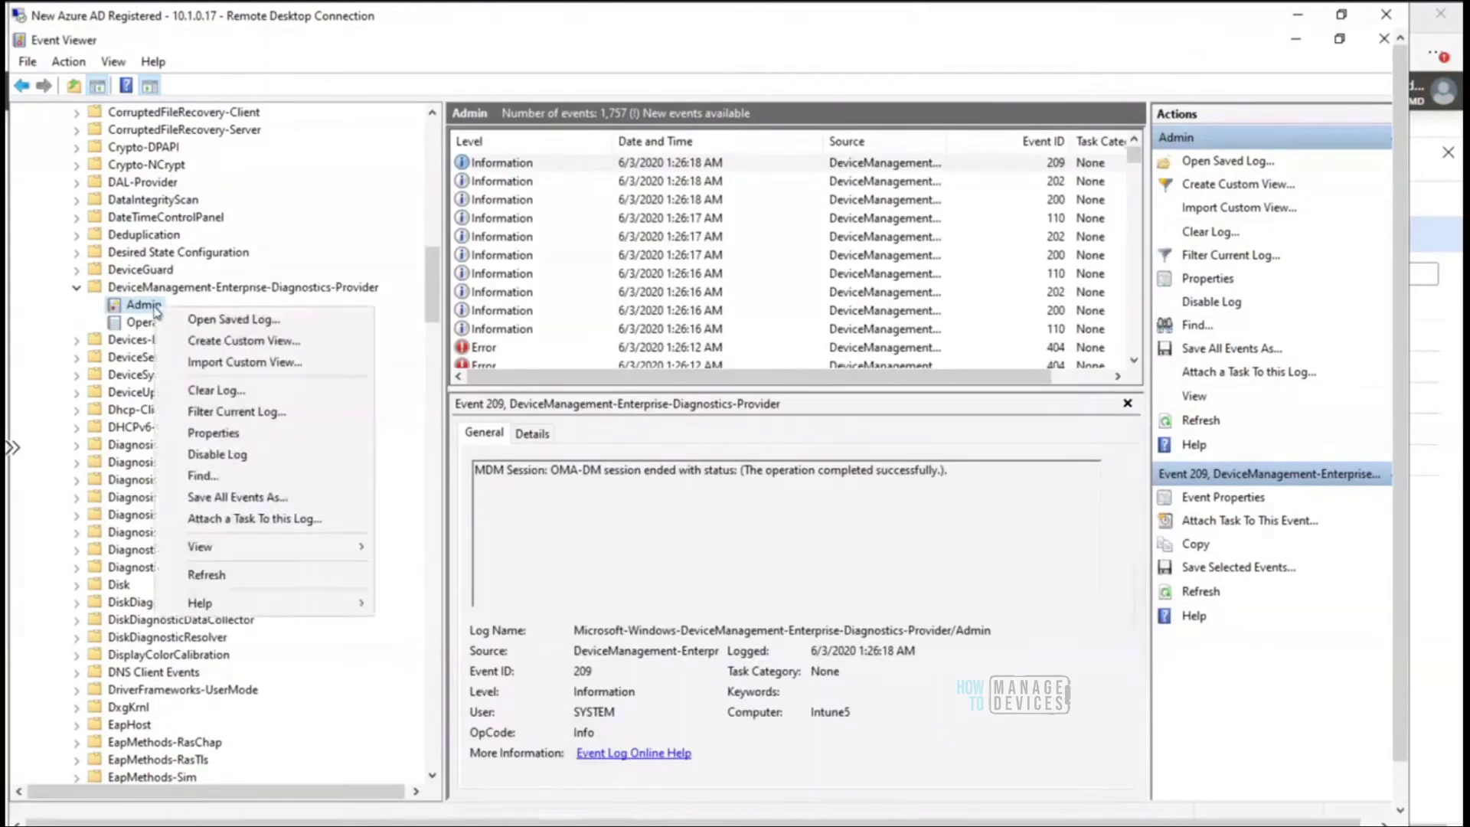
left_click(207, 575)
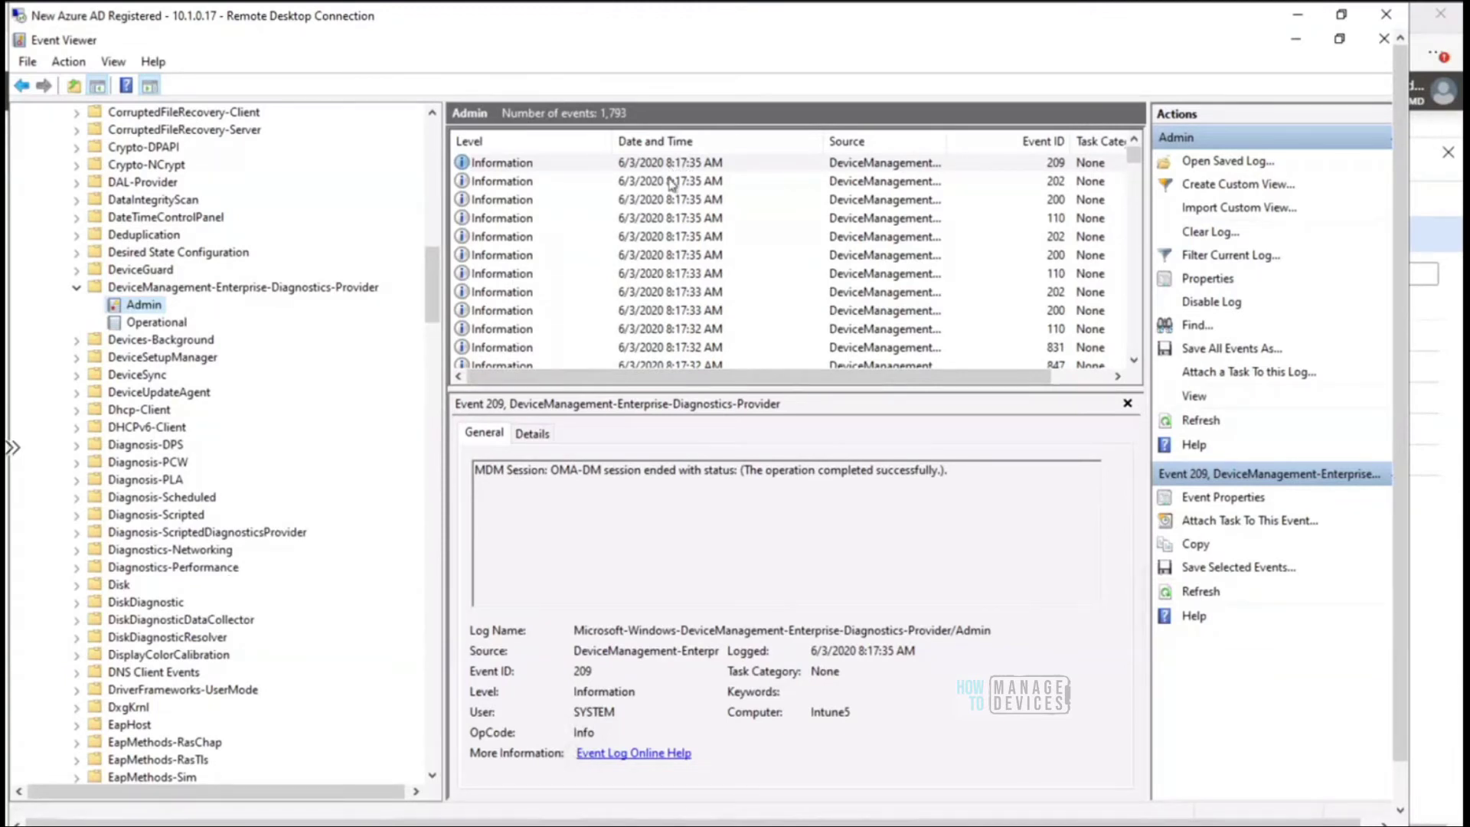
left_click(672, 183)
key("Down")
key("Down")
key("Down")
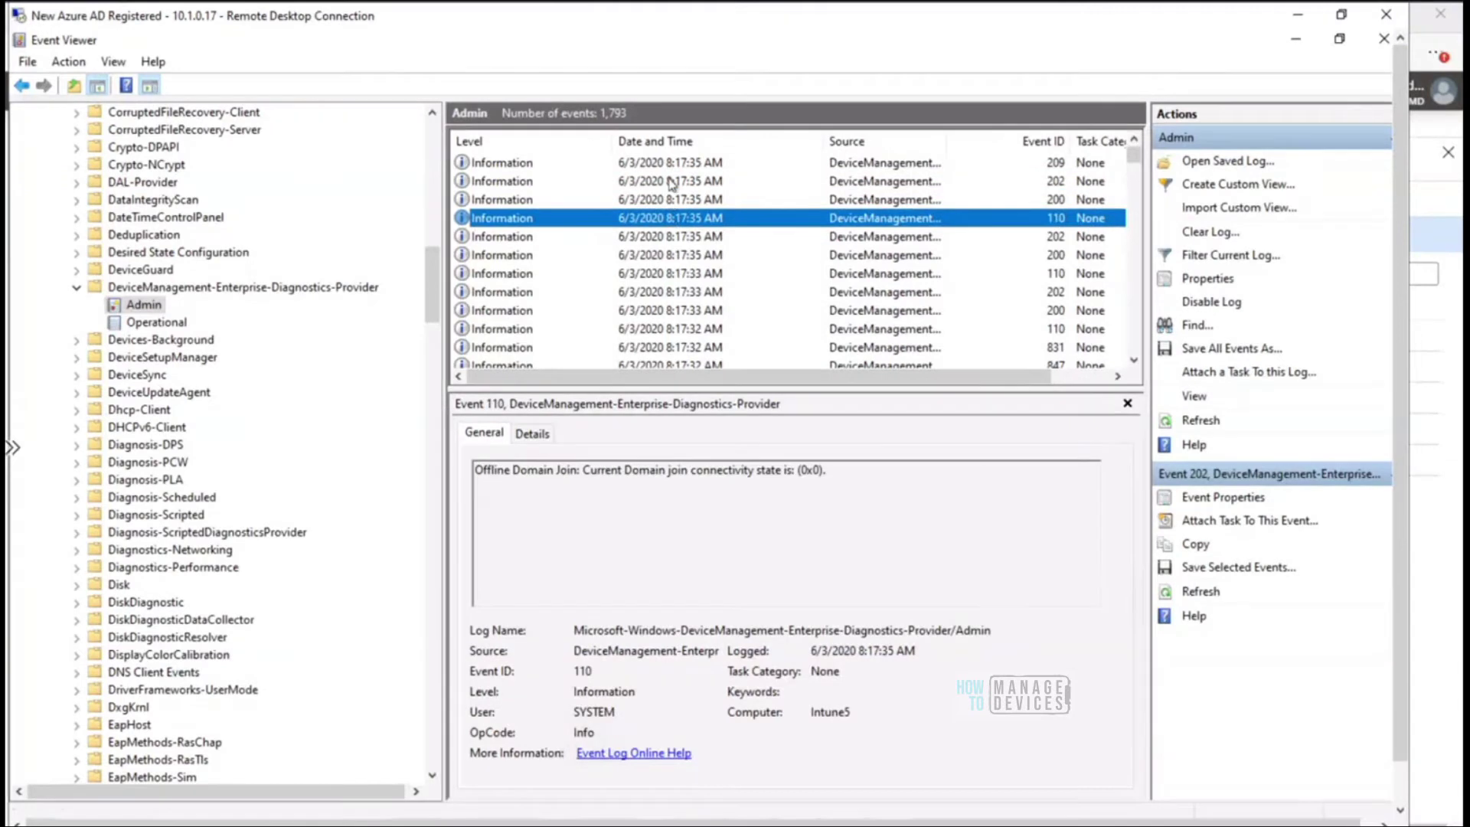
key("Down")
key("Down")
key("Down")
key("Down")
key("Down")
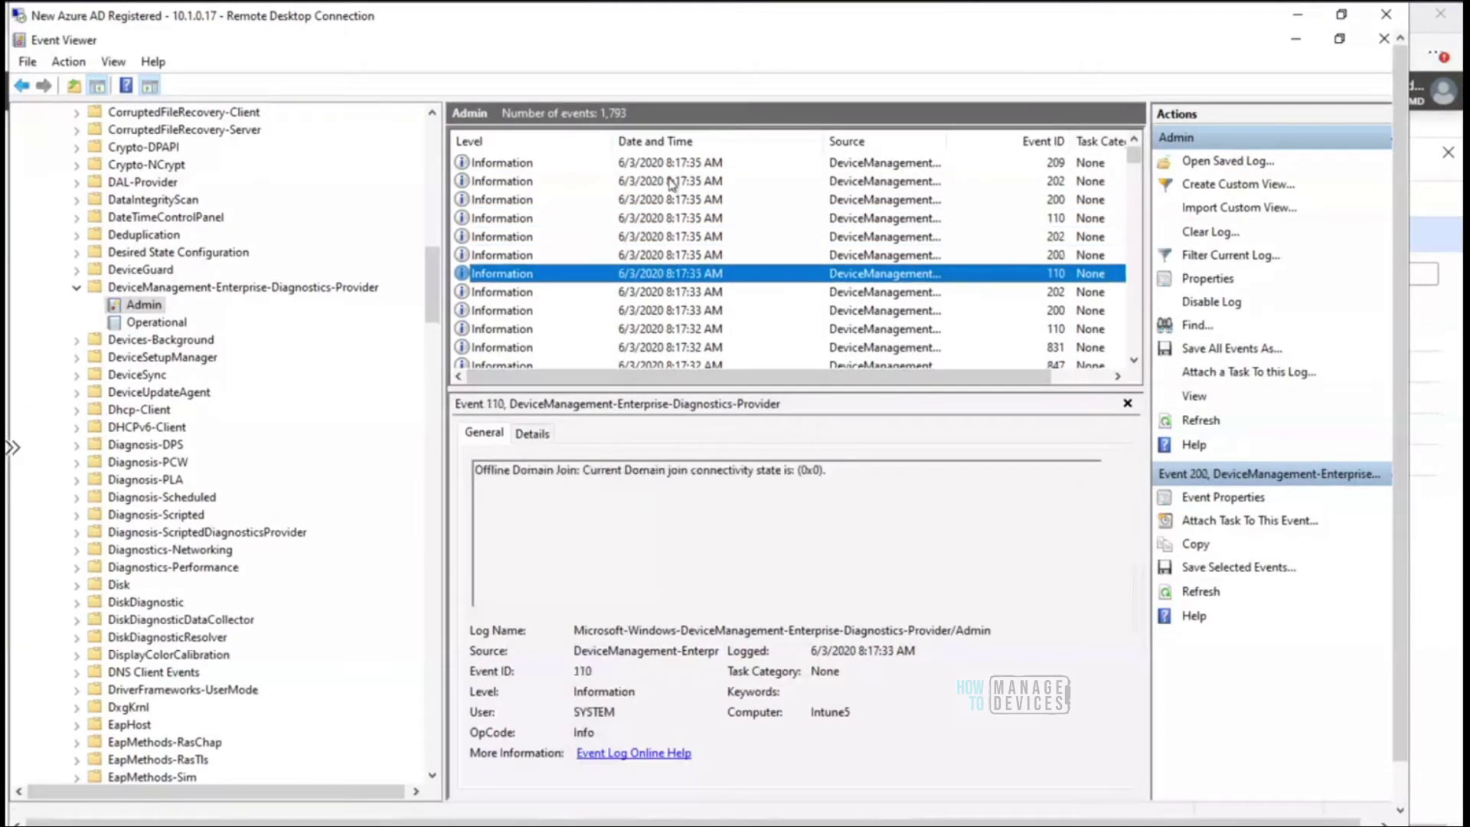
key("Down")
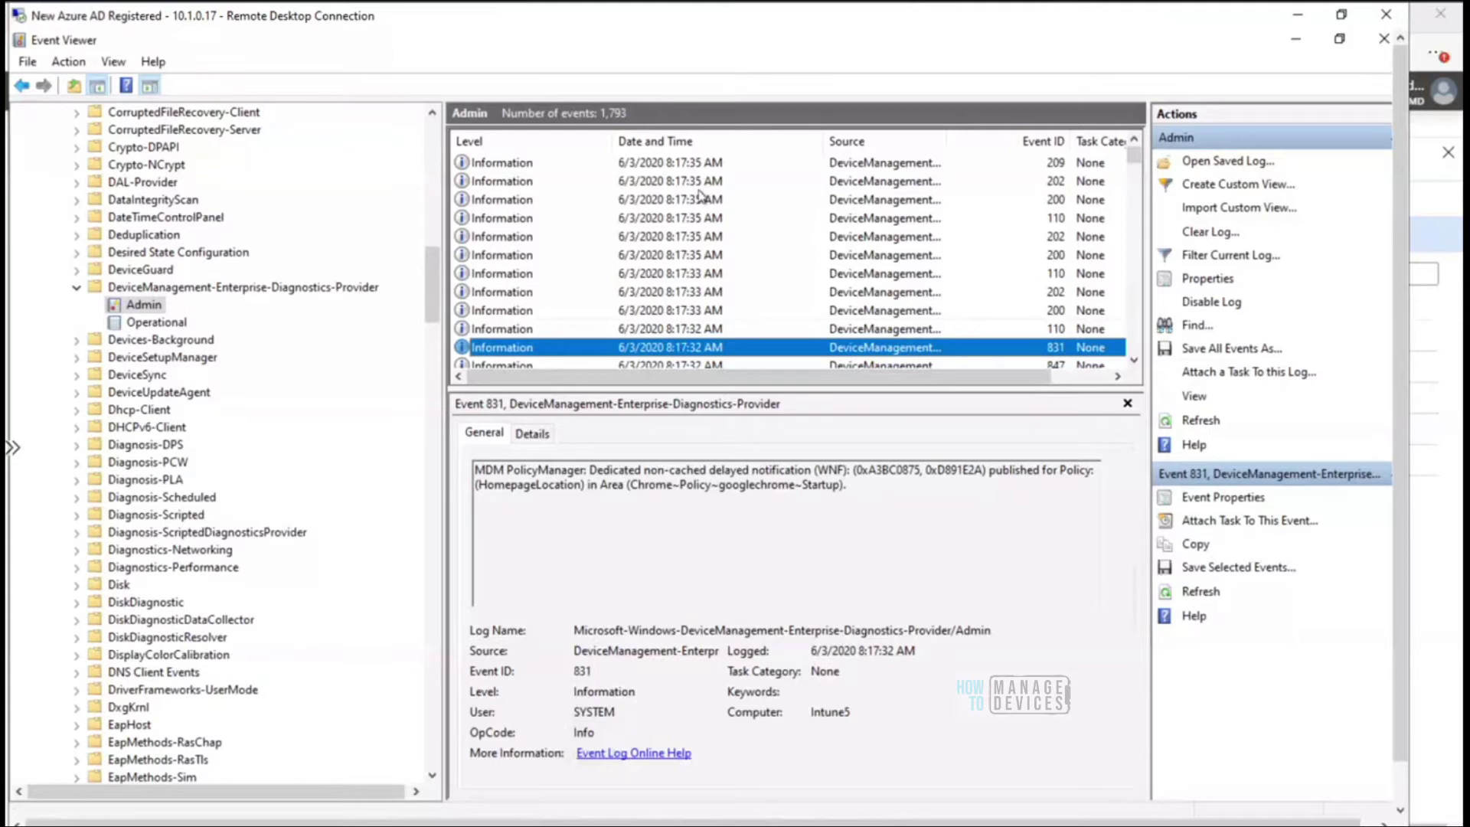
Step: Examine the policy area named in event 831's description and bring the older log entries below it into view
left_click(1133, 361)
left_click(1134, 361)
left_click(1133, 361)
left_click(1133, 362)
left_click(1134, 361)
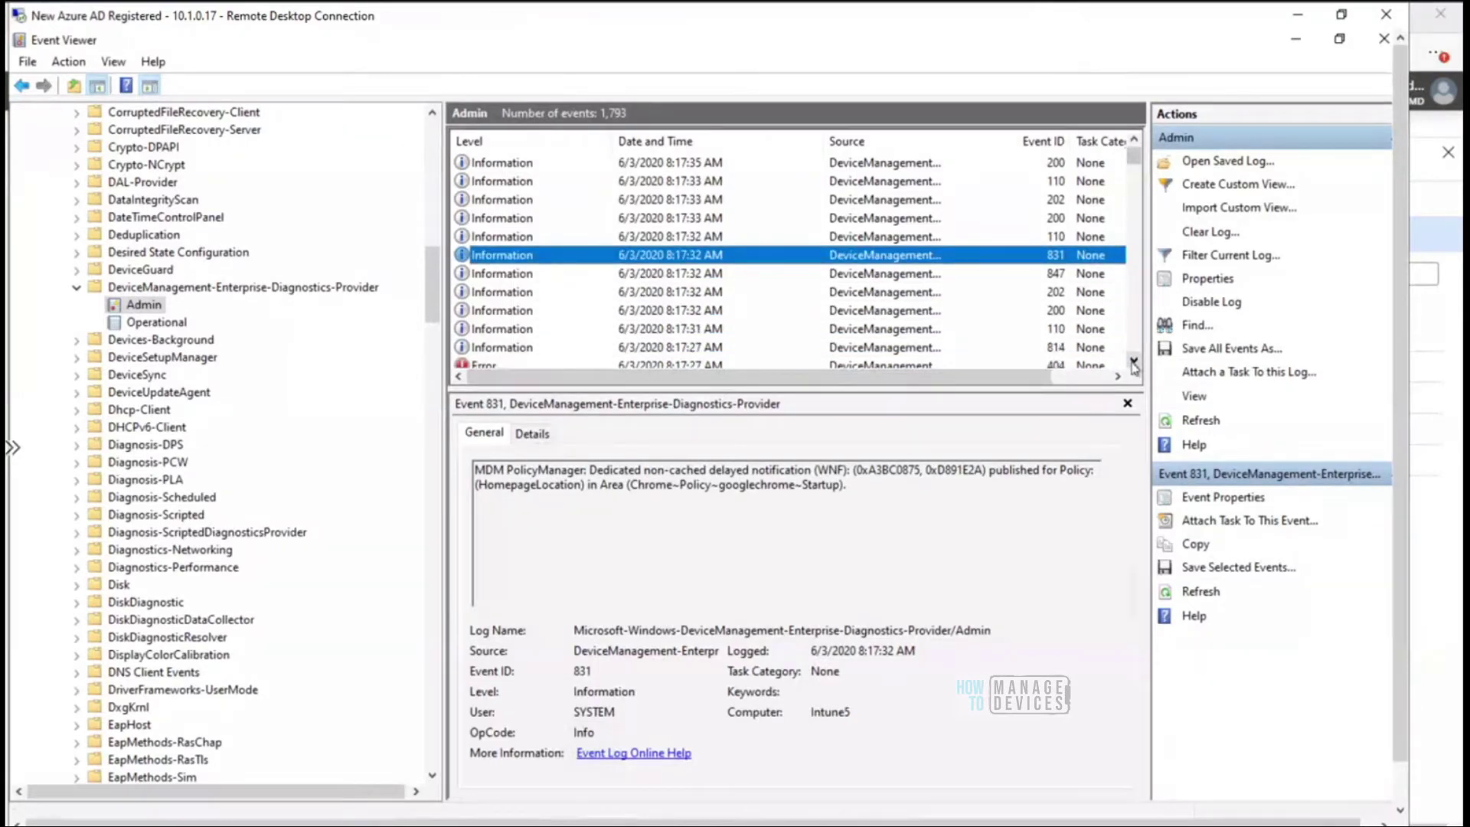
left_click(1134, 361)
left_click_drag(803, 484, 839, 489)
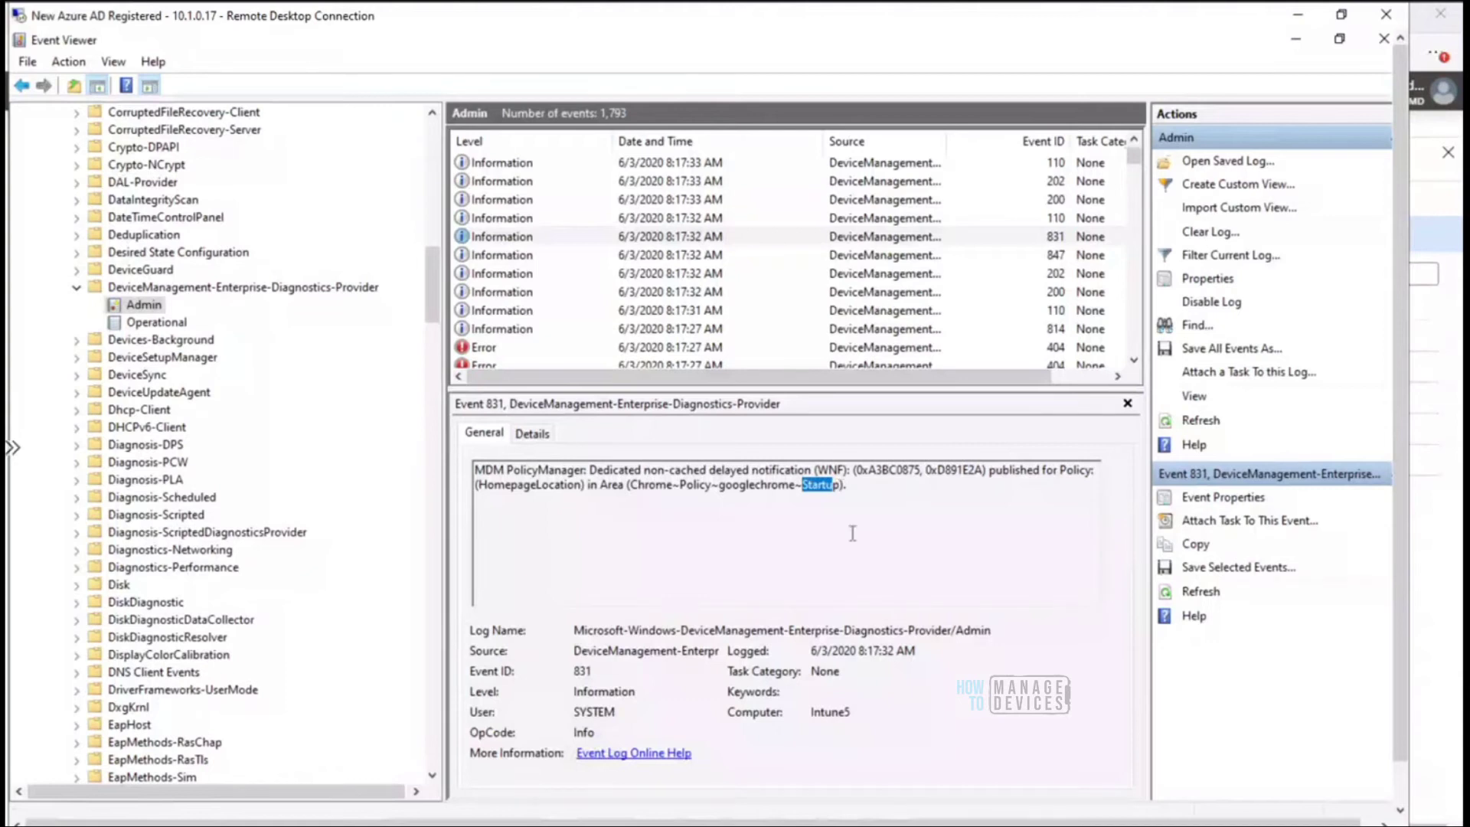
Step: Step through the older events to event 814 and examine its HomepageLocation policy name, area, enrollment ID and string details
left_click(657, 256)
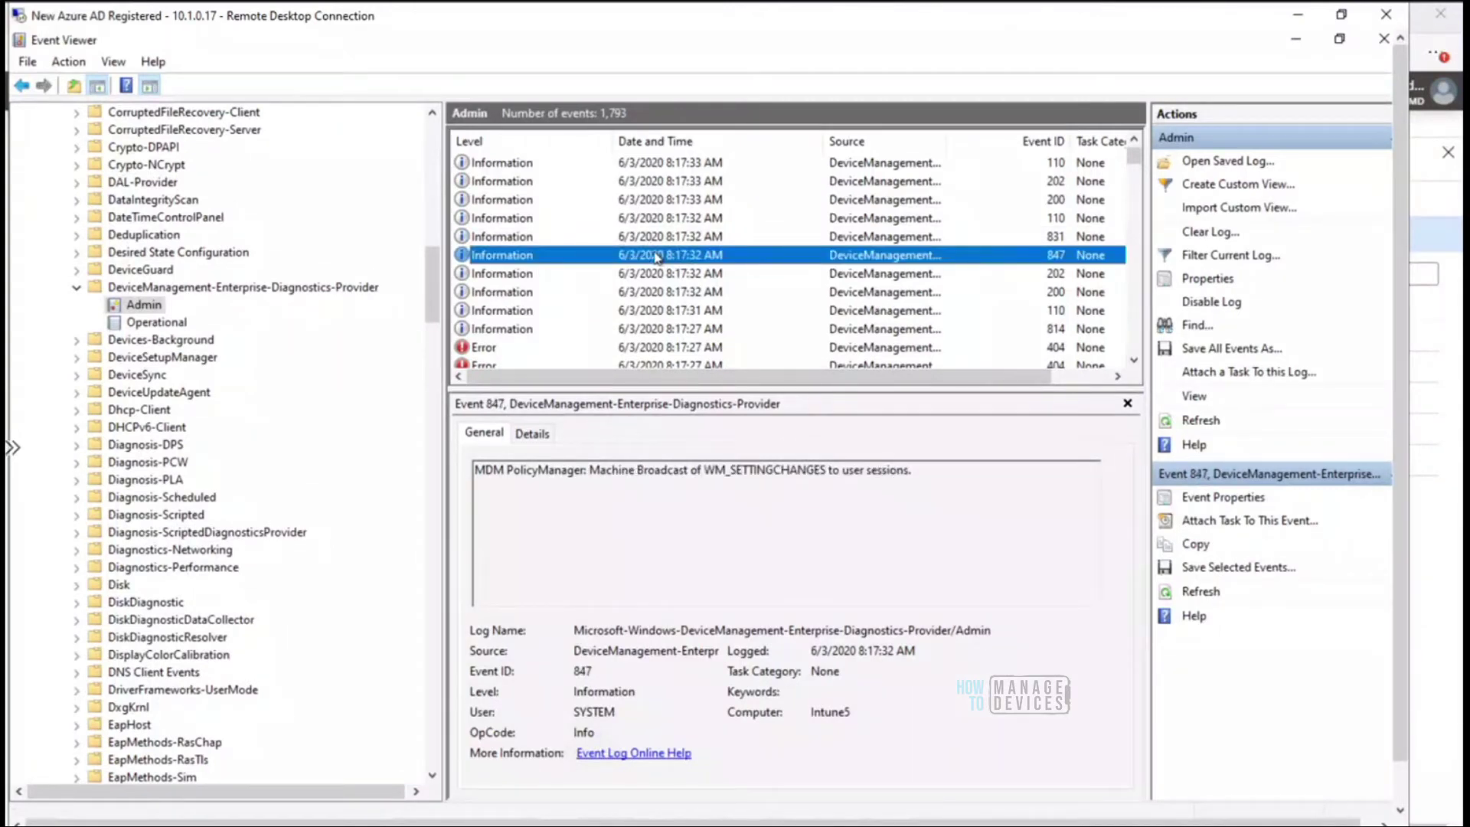
key("Down")
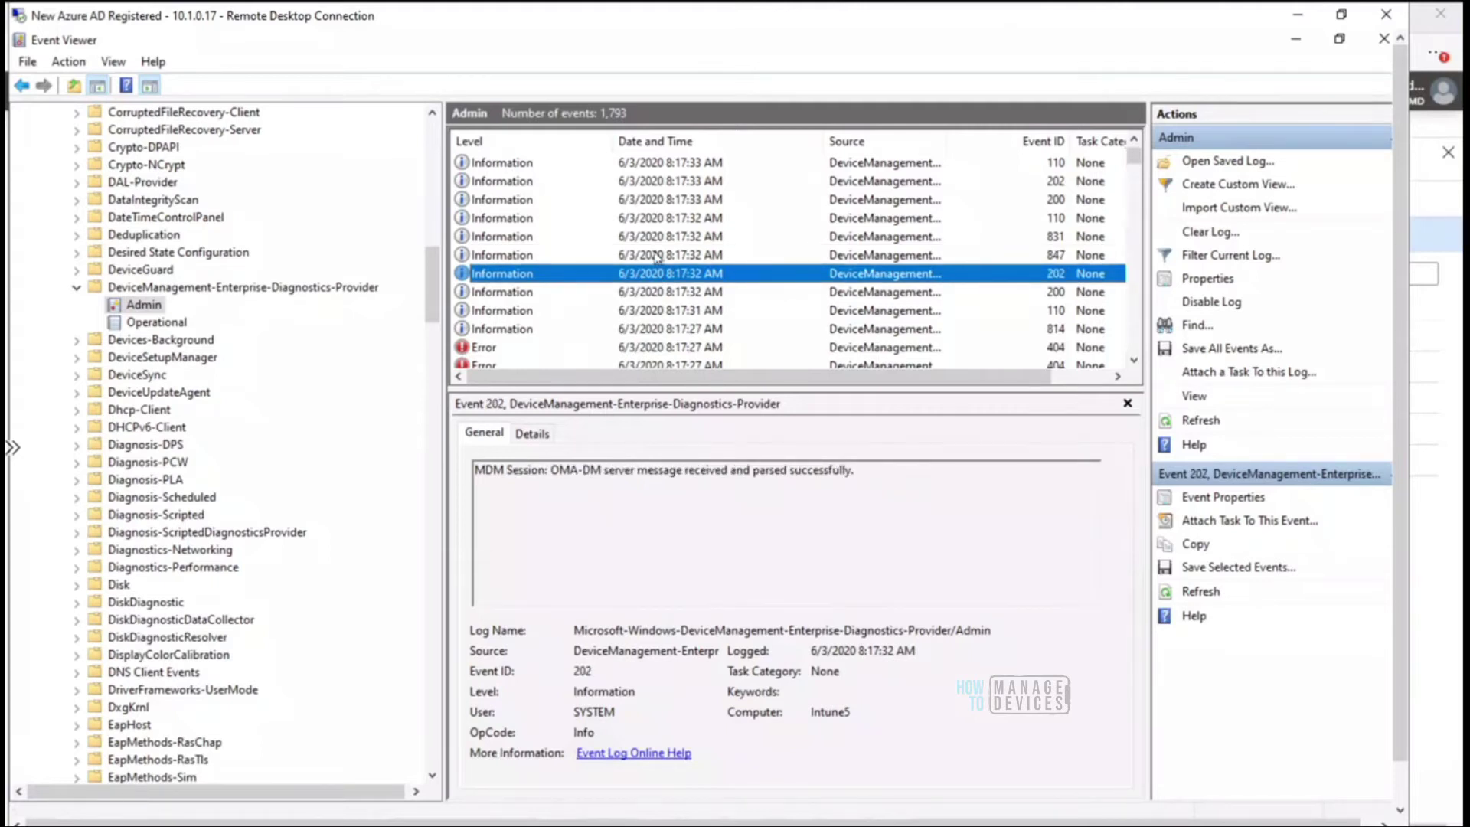
key("Down")
key("Down")
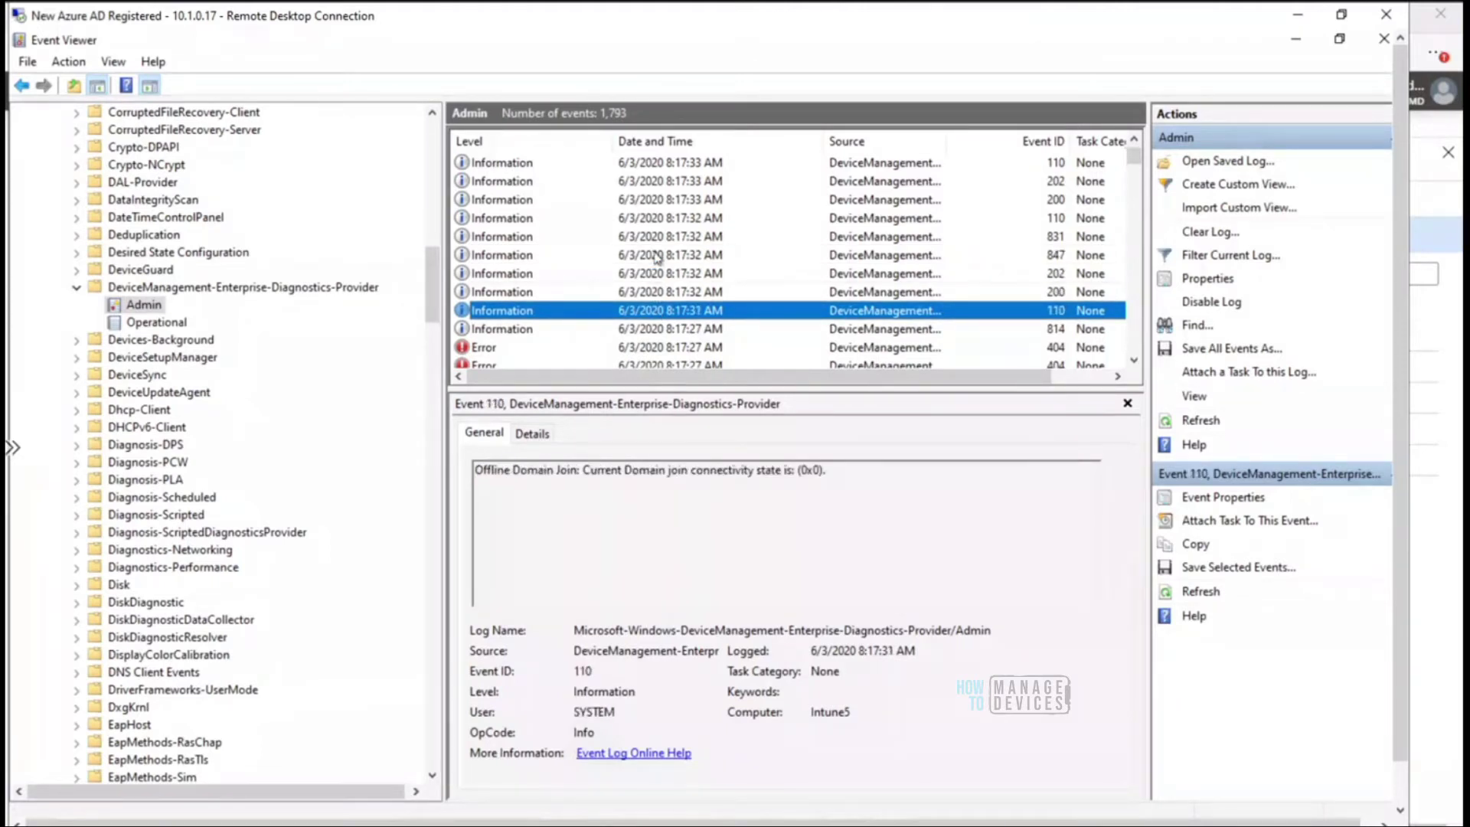
key("Down")
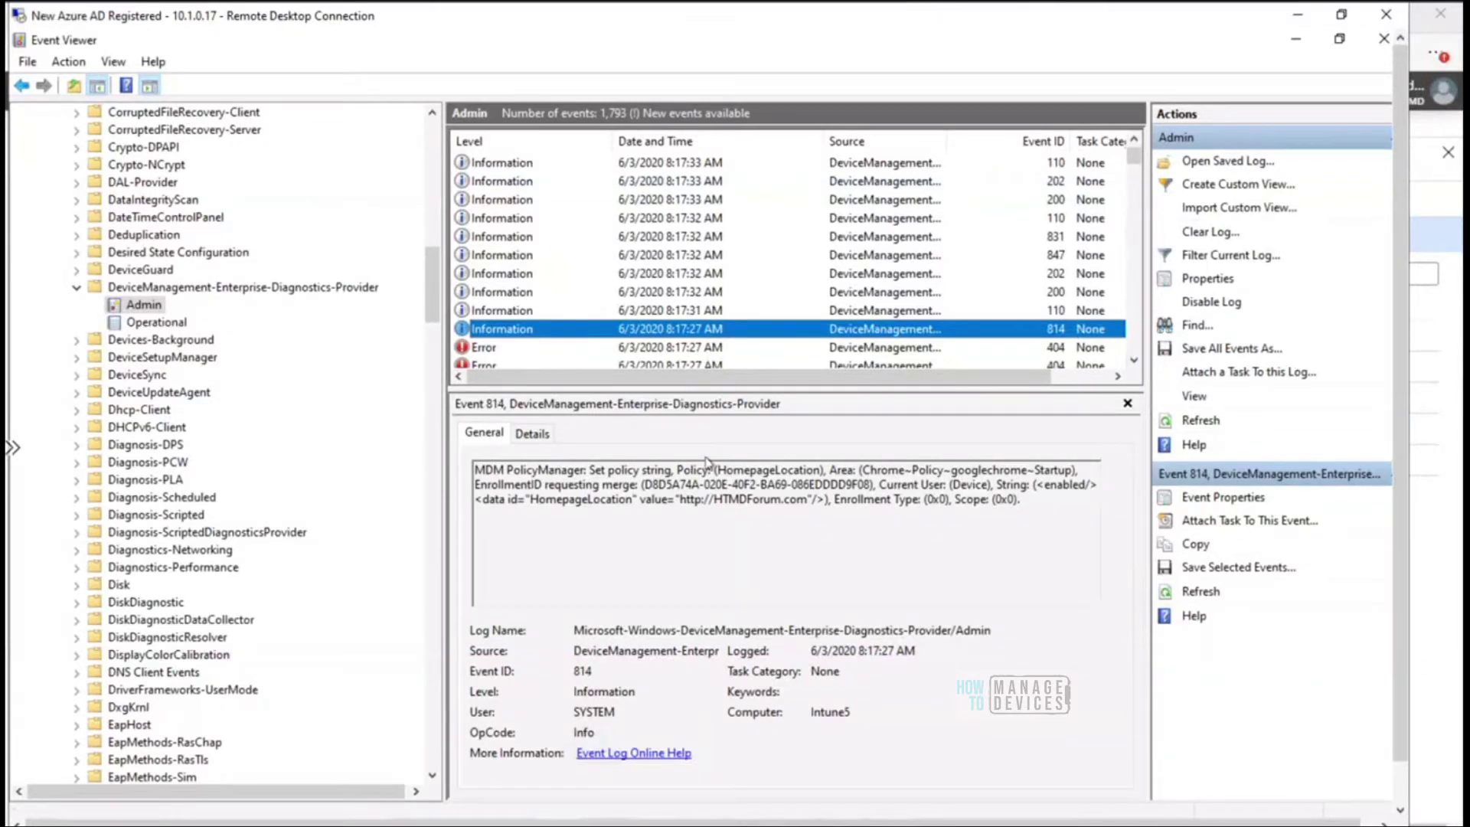
left_click_drag(716, 469, 944, 485)
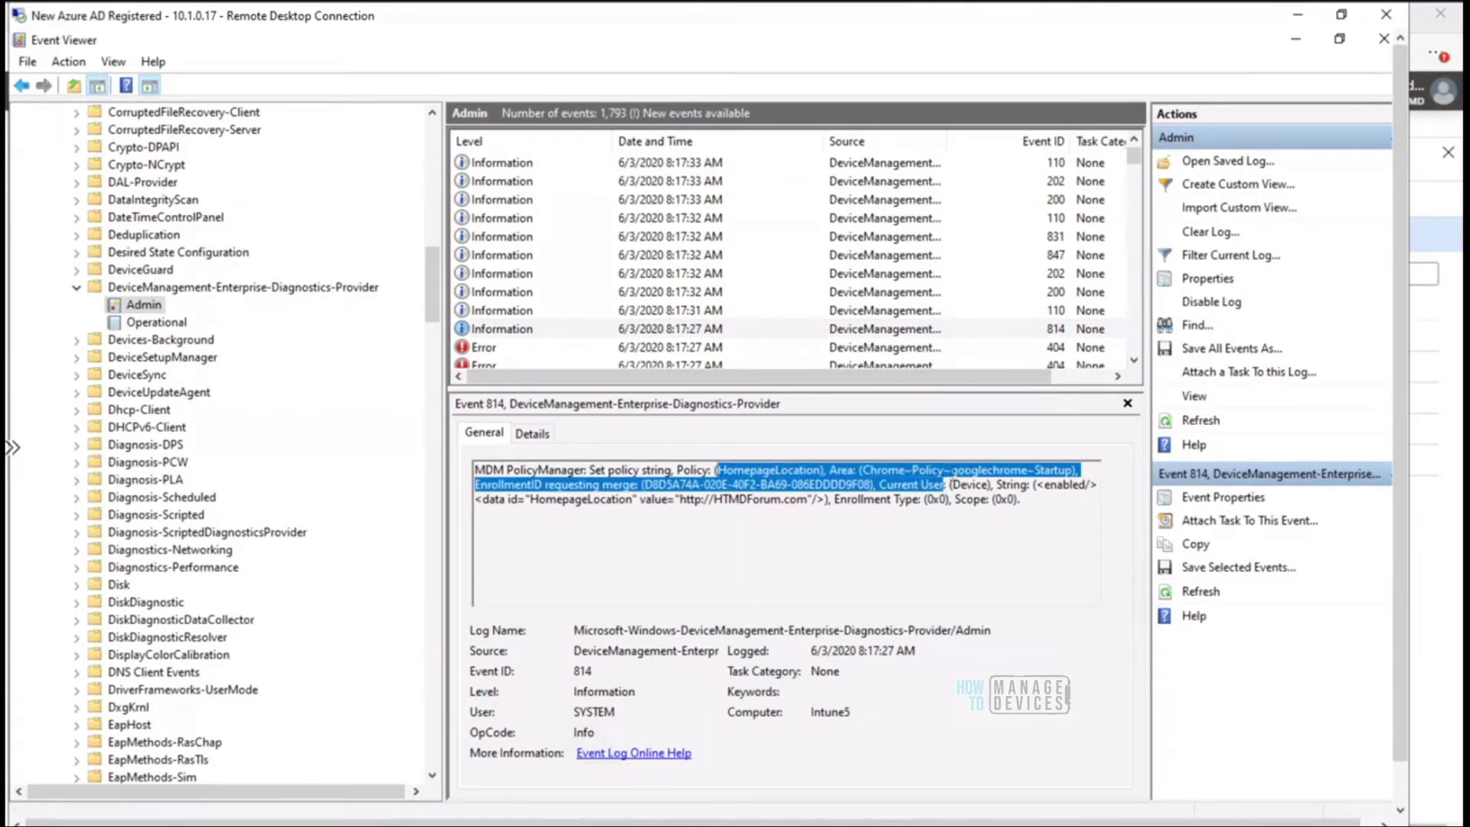
left_click(949, 470)
left_click_drag(912, 470, 1049, 481)
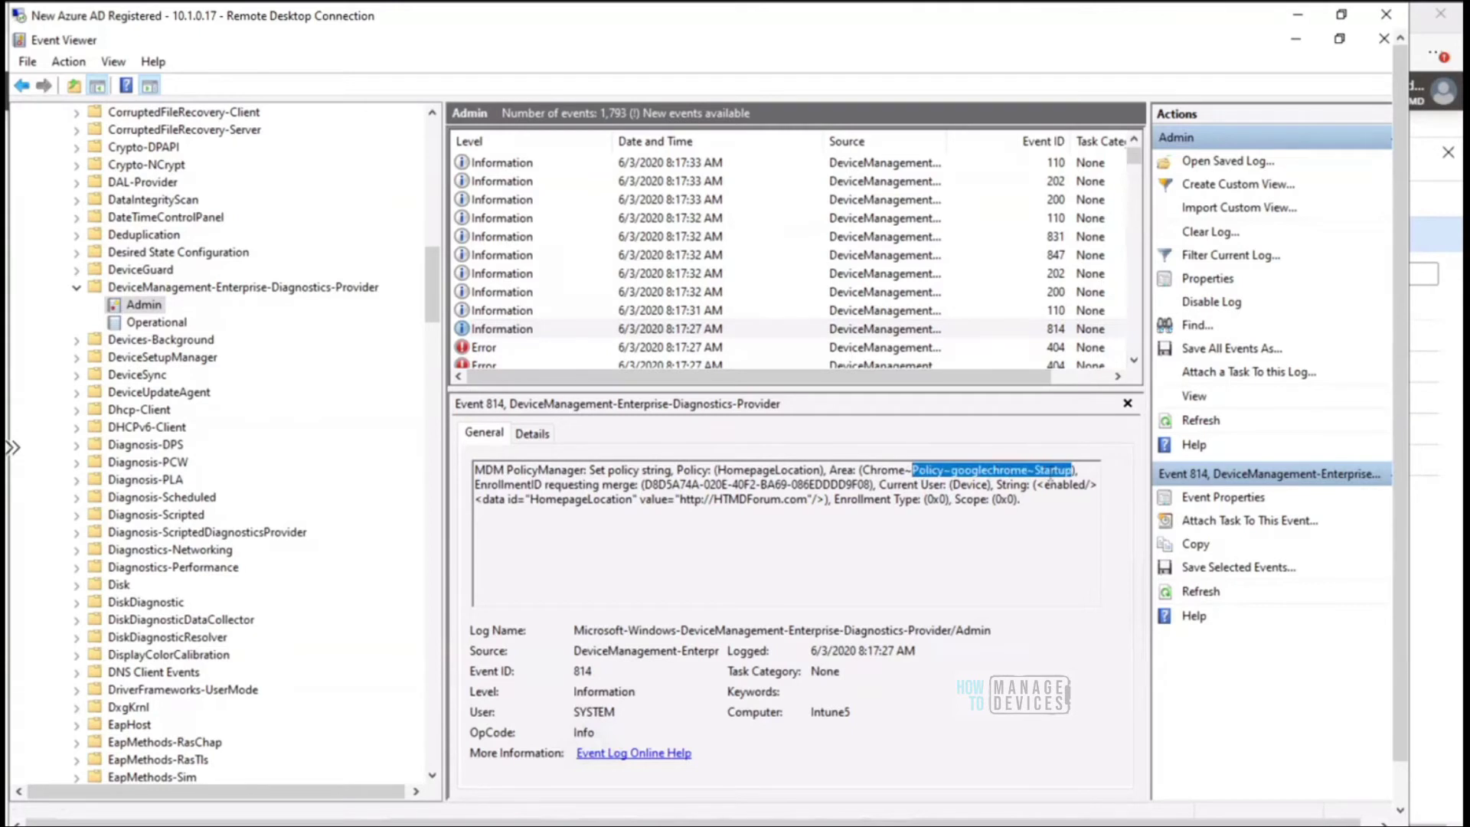
left_click_drag(639, 487, 1098, 487)
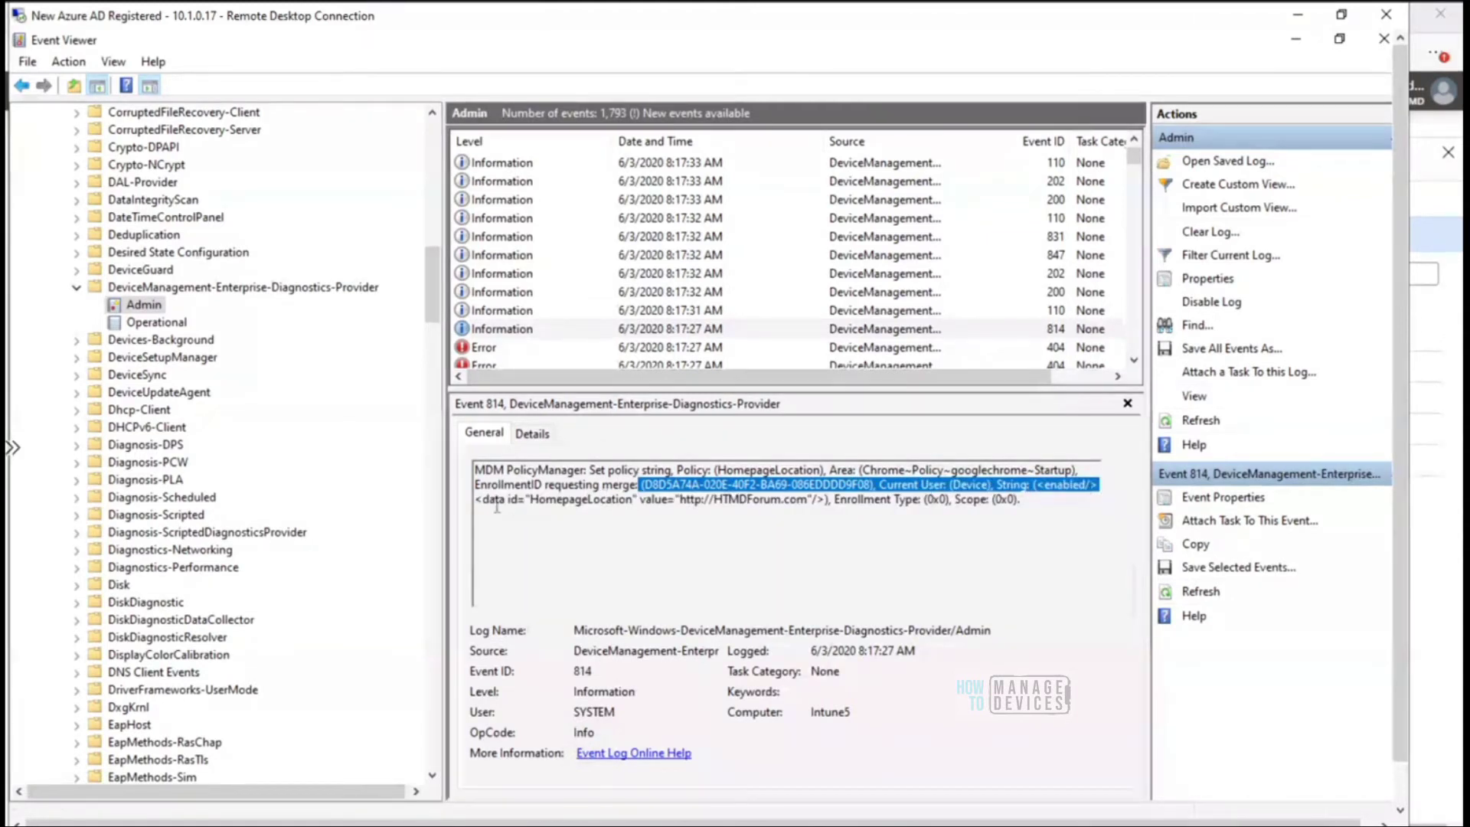
Step: Examine event 814's HomepageLocation data and policy text, and the CSP URI and result of the 404 error below it
left_click_drag(483, 501, 833, 500)
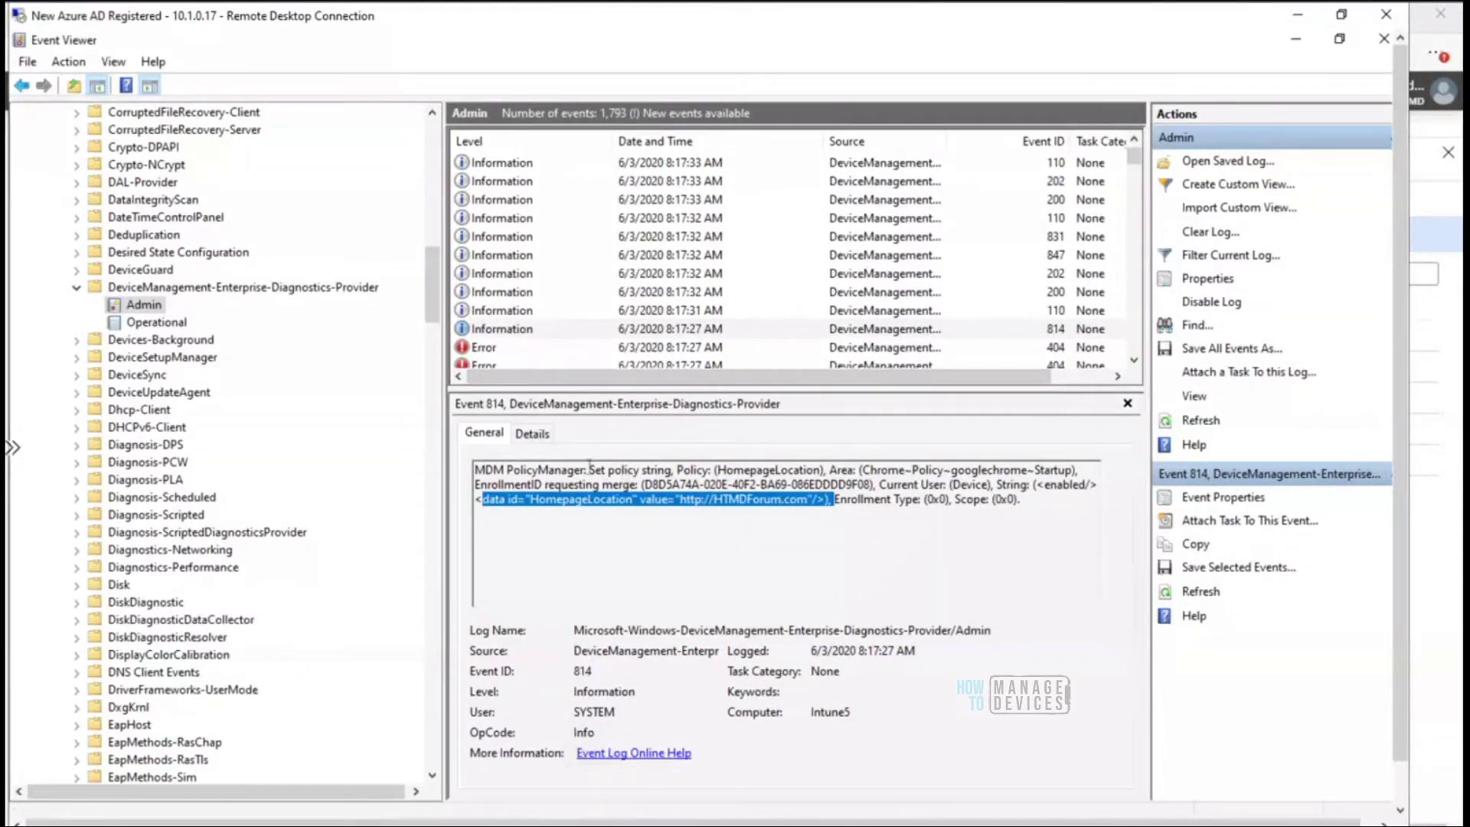
left_click_drag(588, 469, 708, 469)
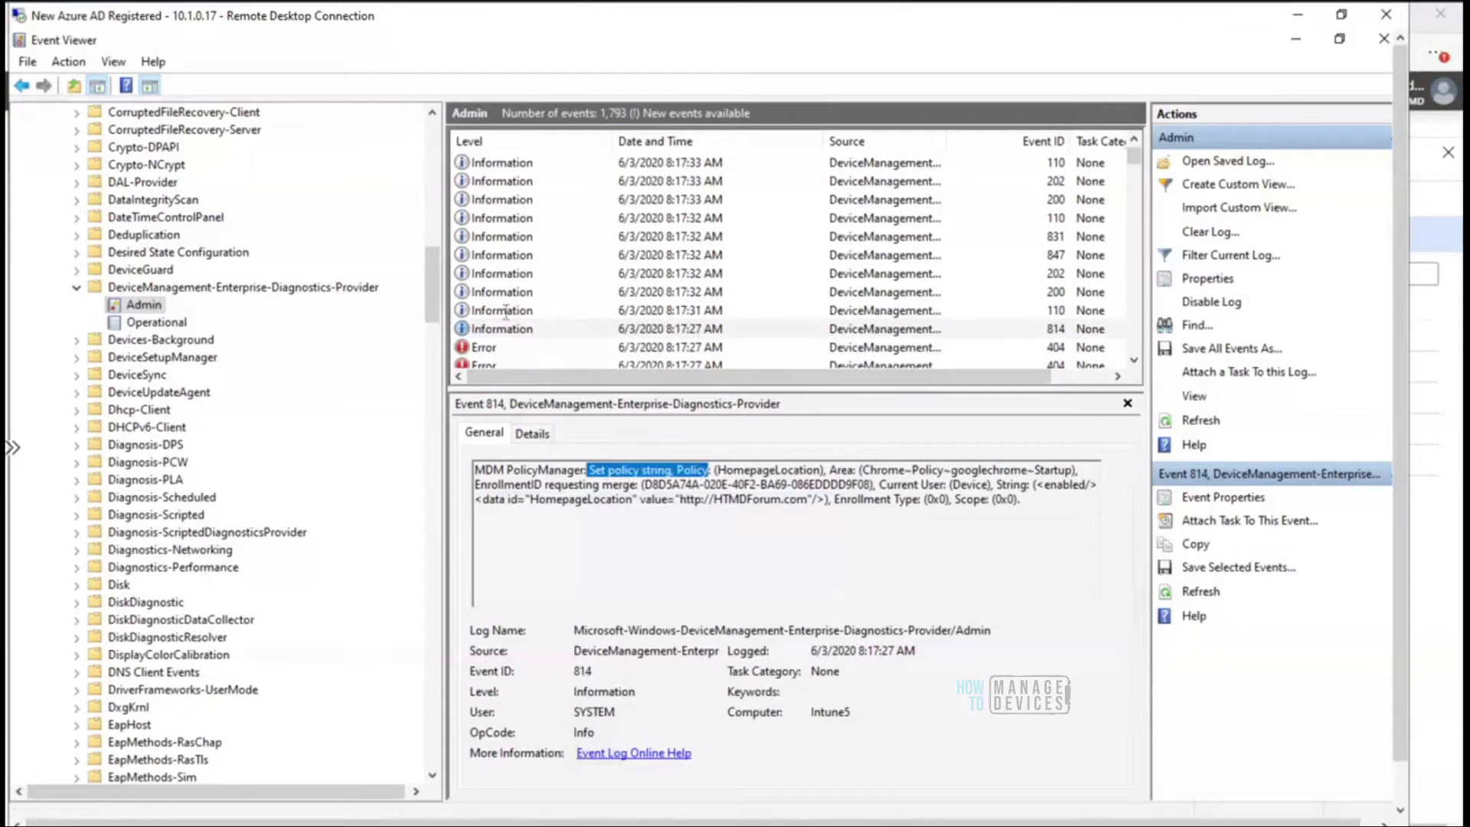
left_click(484, 349)
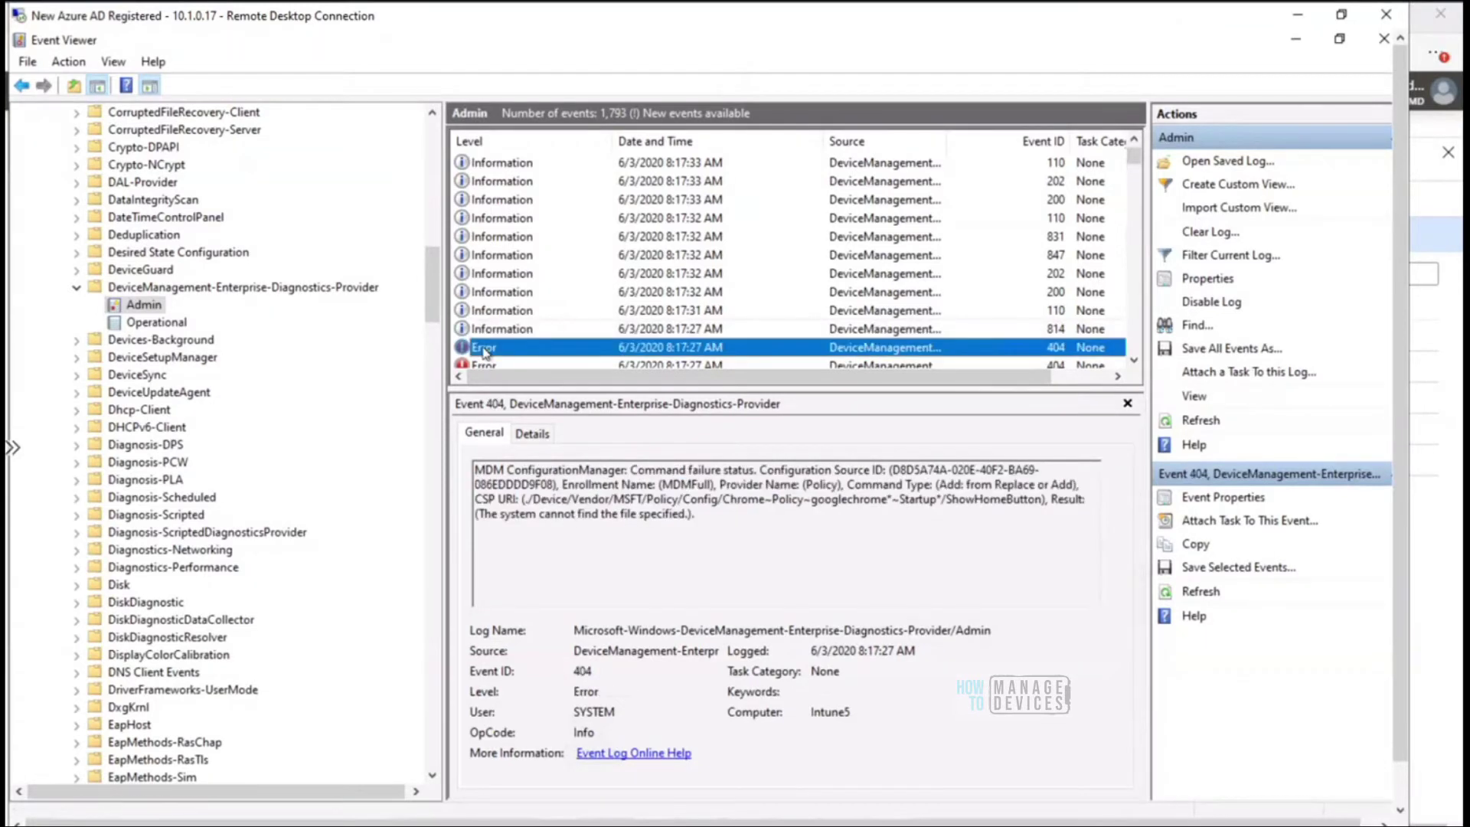
double_click(894, 502)
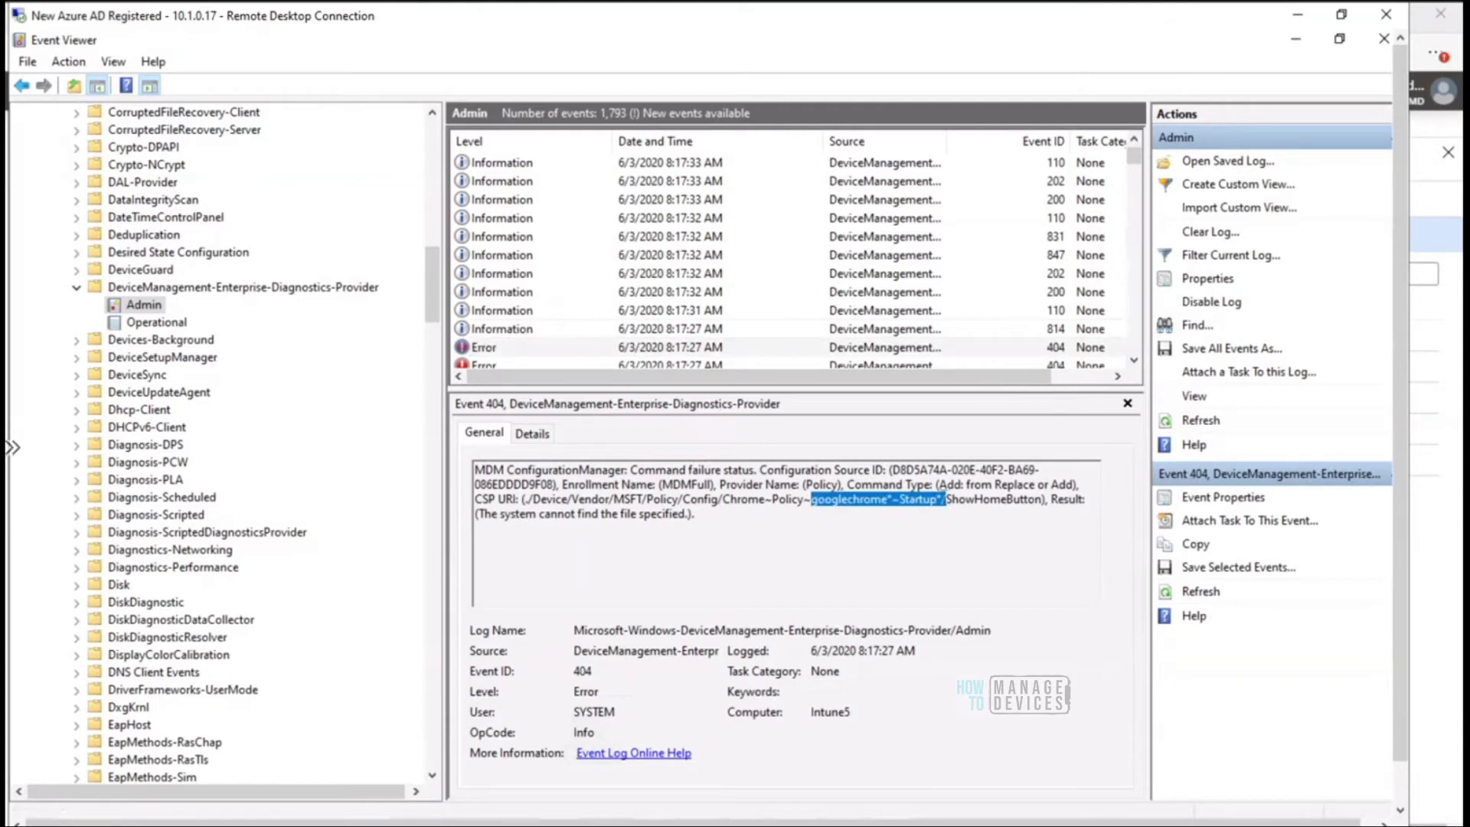
left_click(888, 499)
left_click_drag(913, 502, 927, 503)
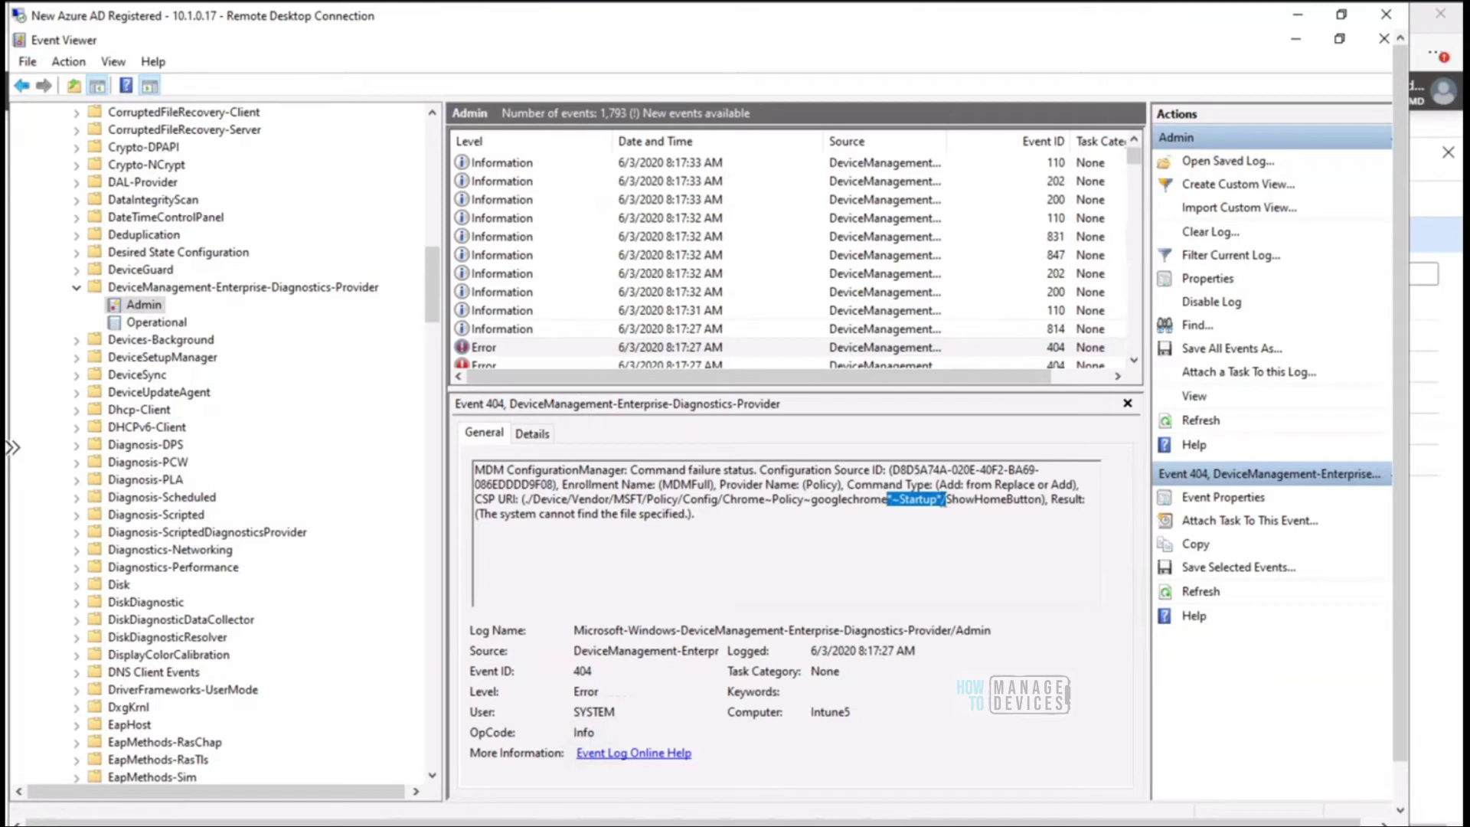
left_click_drag(696, 514, 475, 518)
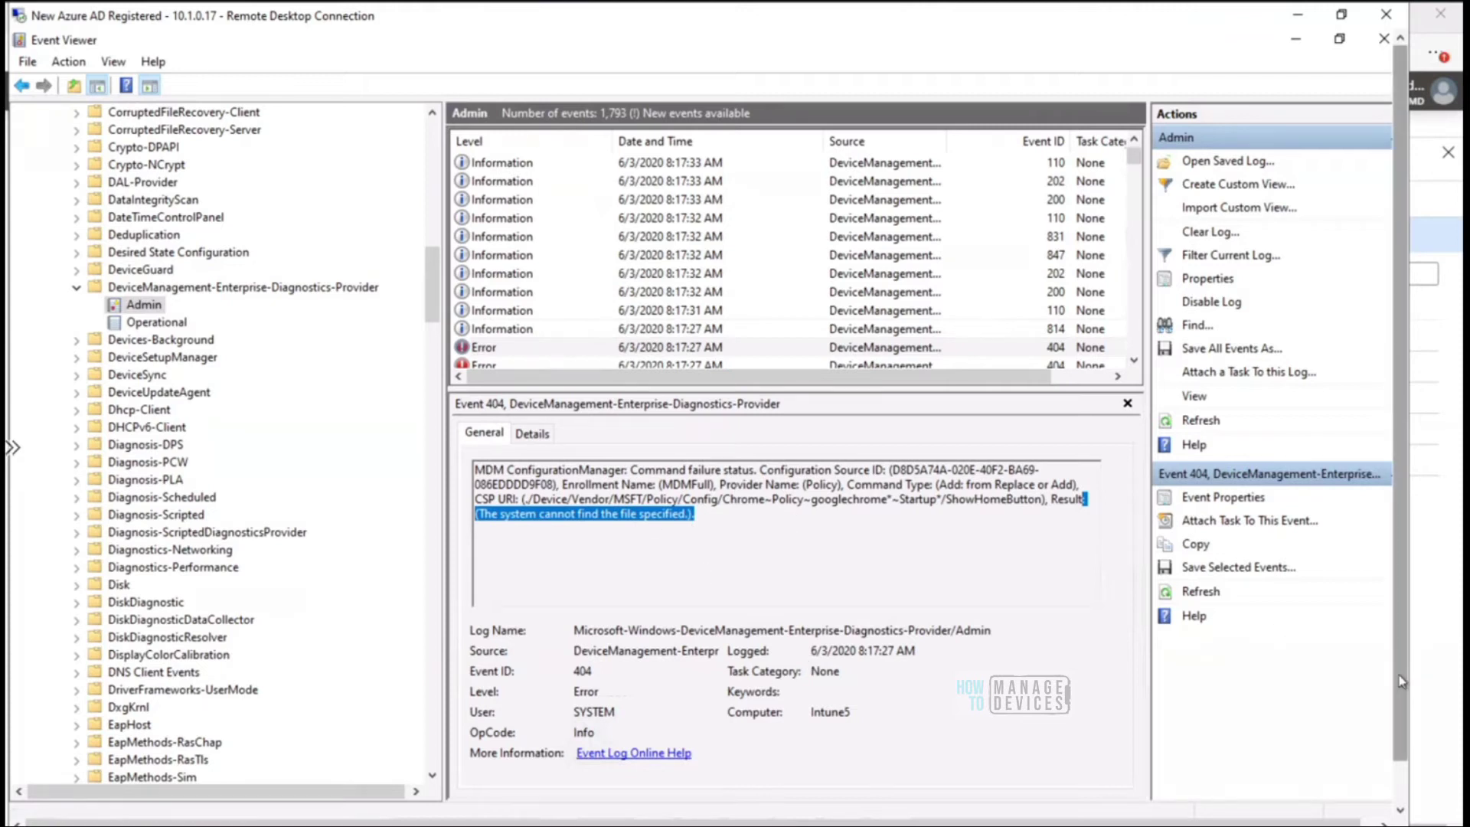
Step: Switch to Registry Editor, reload the Chrome key under HKEY_LOCAL_MACHINE\SOFTWARE\Policies\Google, and widen the Name column to read its values
left_click_drag(1399, 674, 1398, 717)
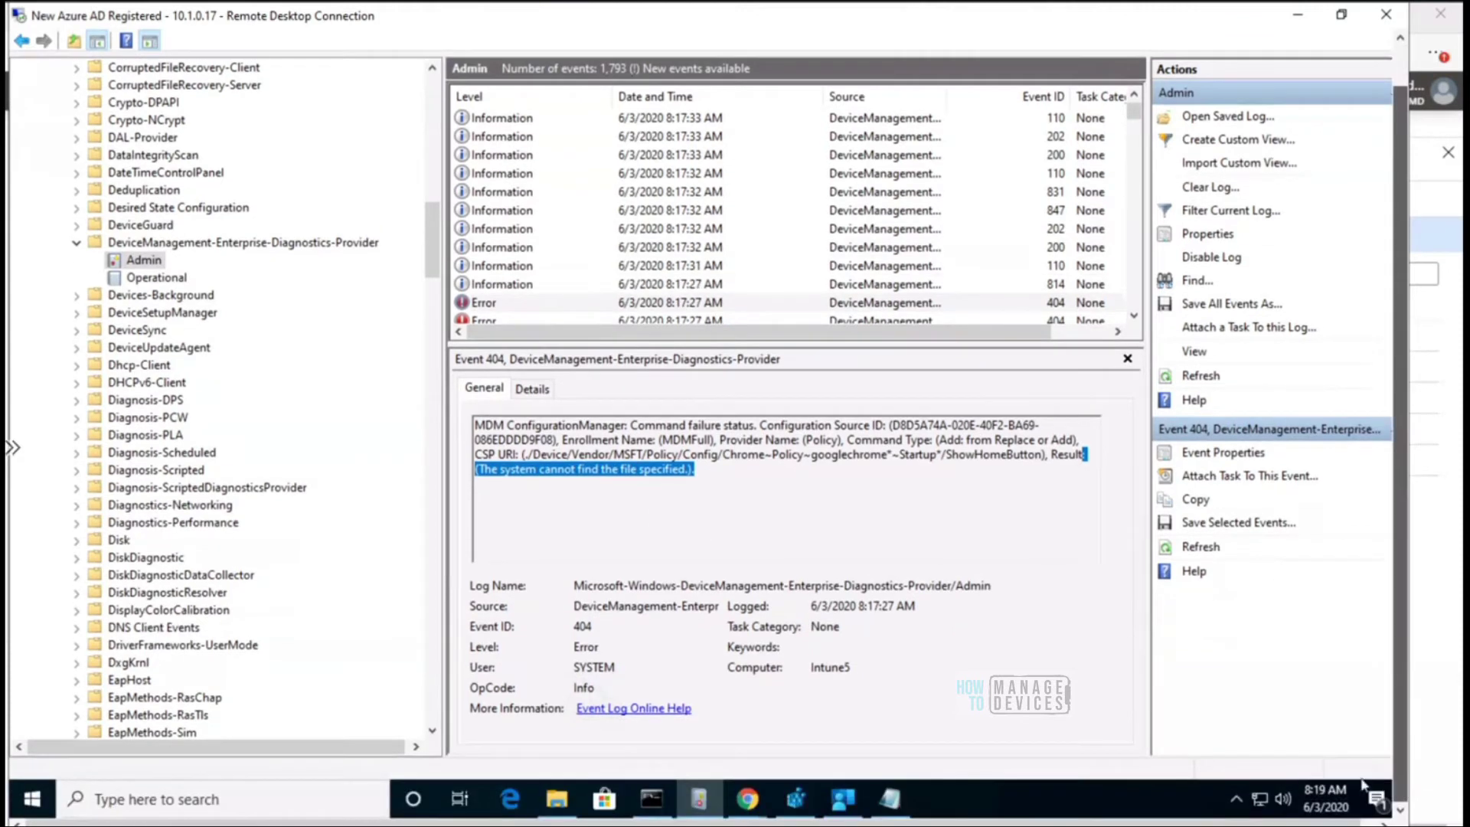
left_click(780, 798)
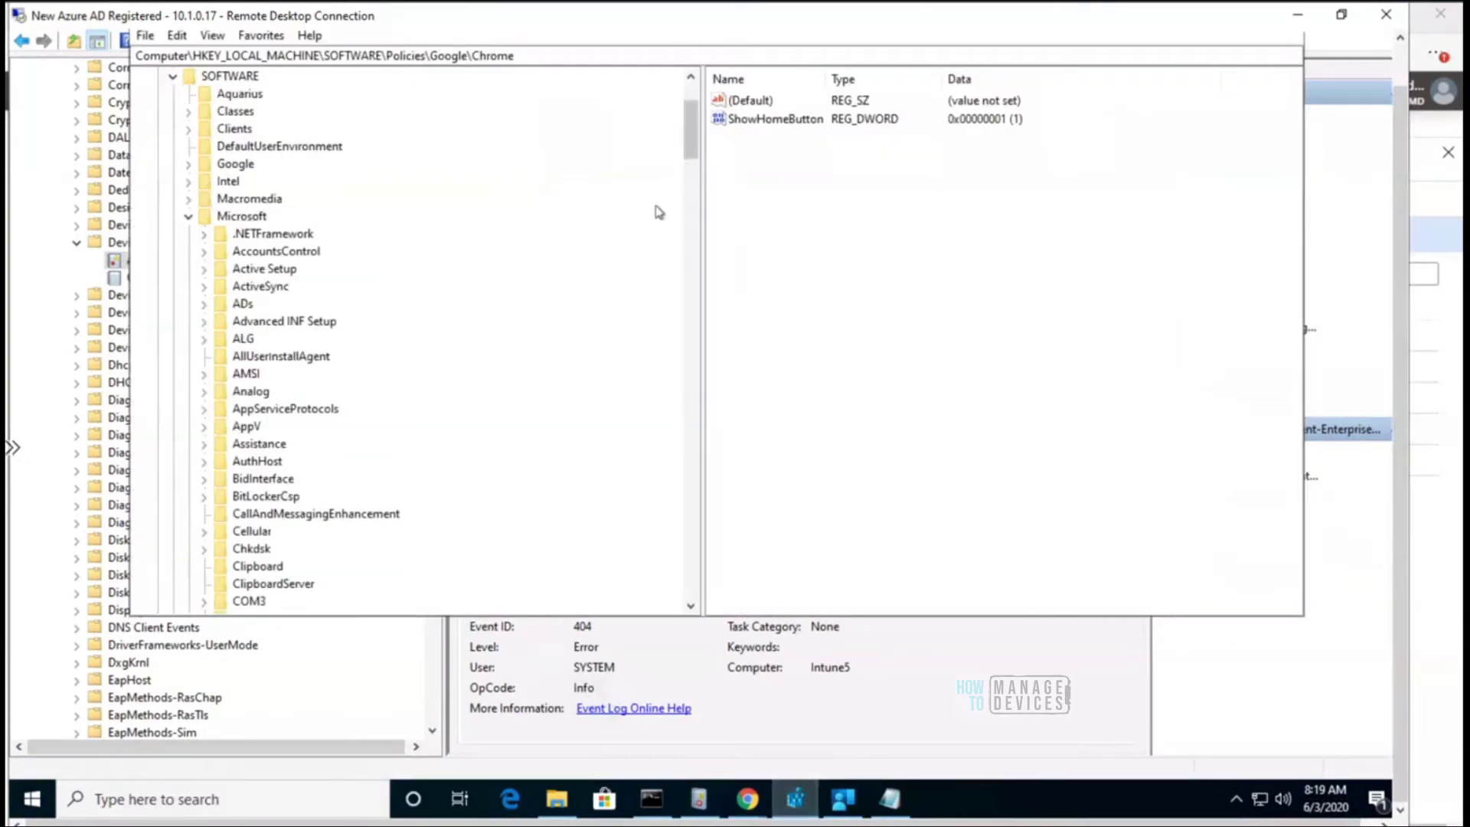
left_click_drag(690, 157, 693, 587)
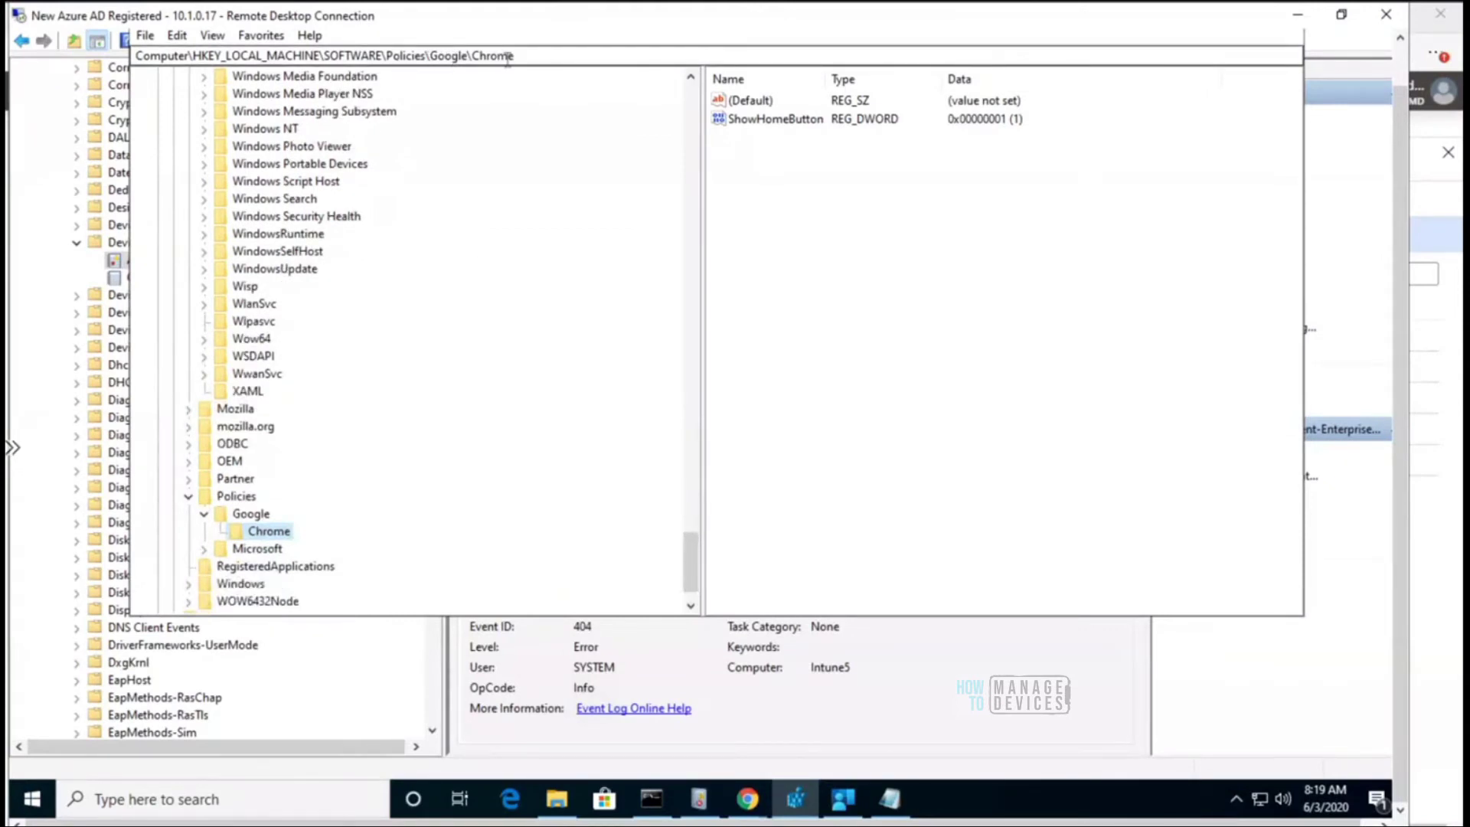
left_click(252, 515)
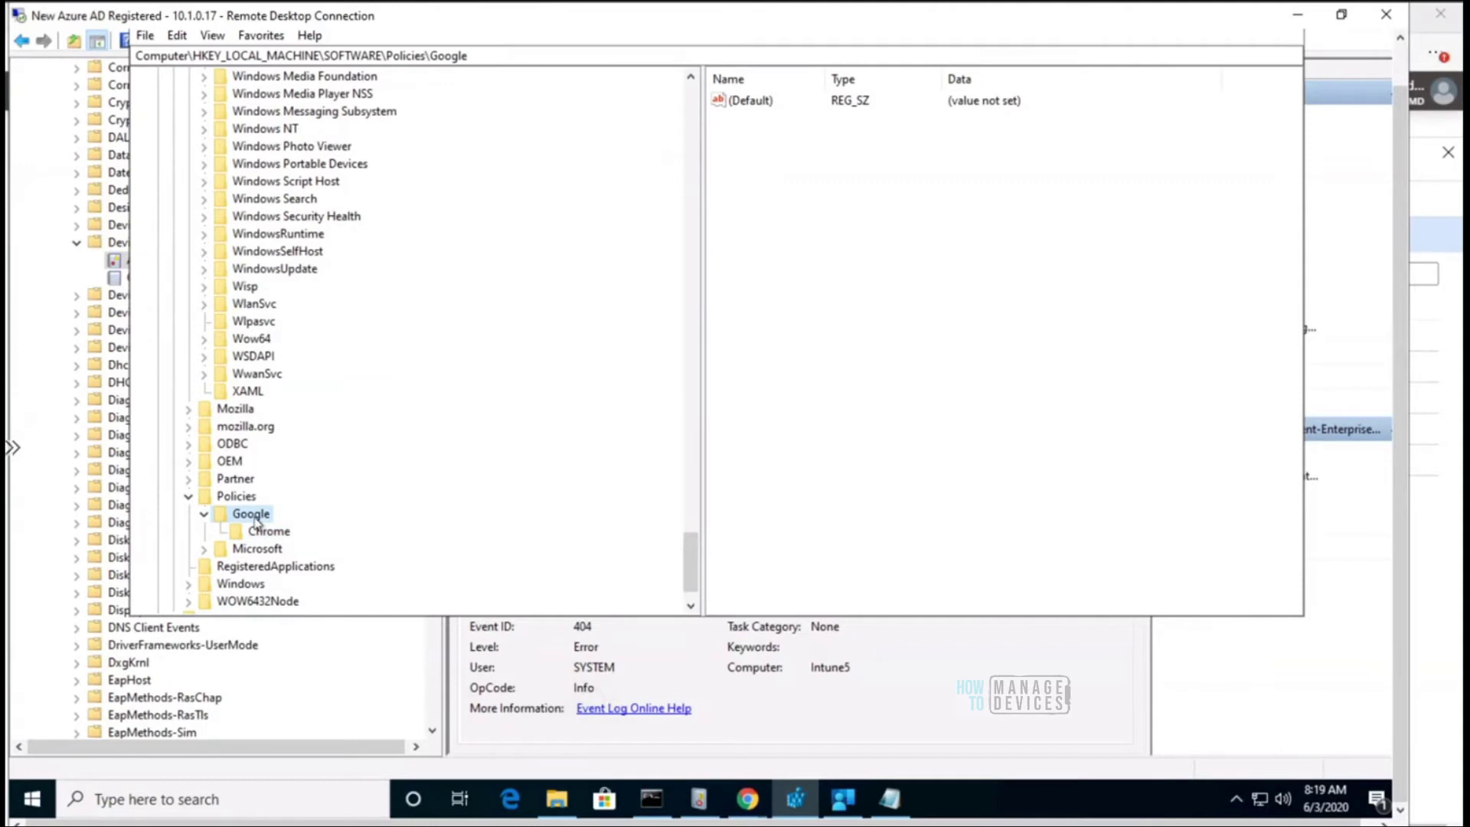
left_click(274, 533)
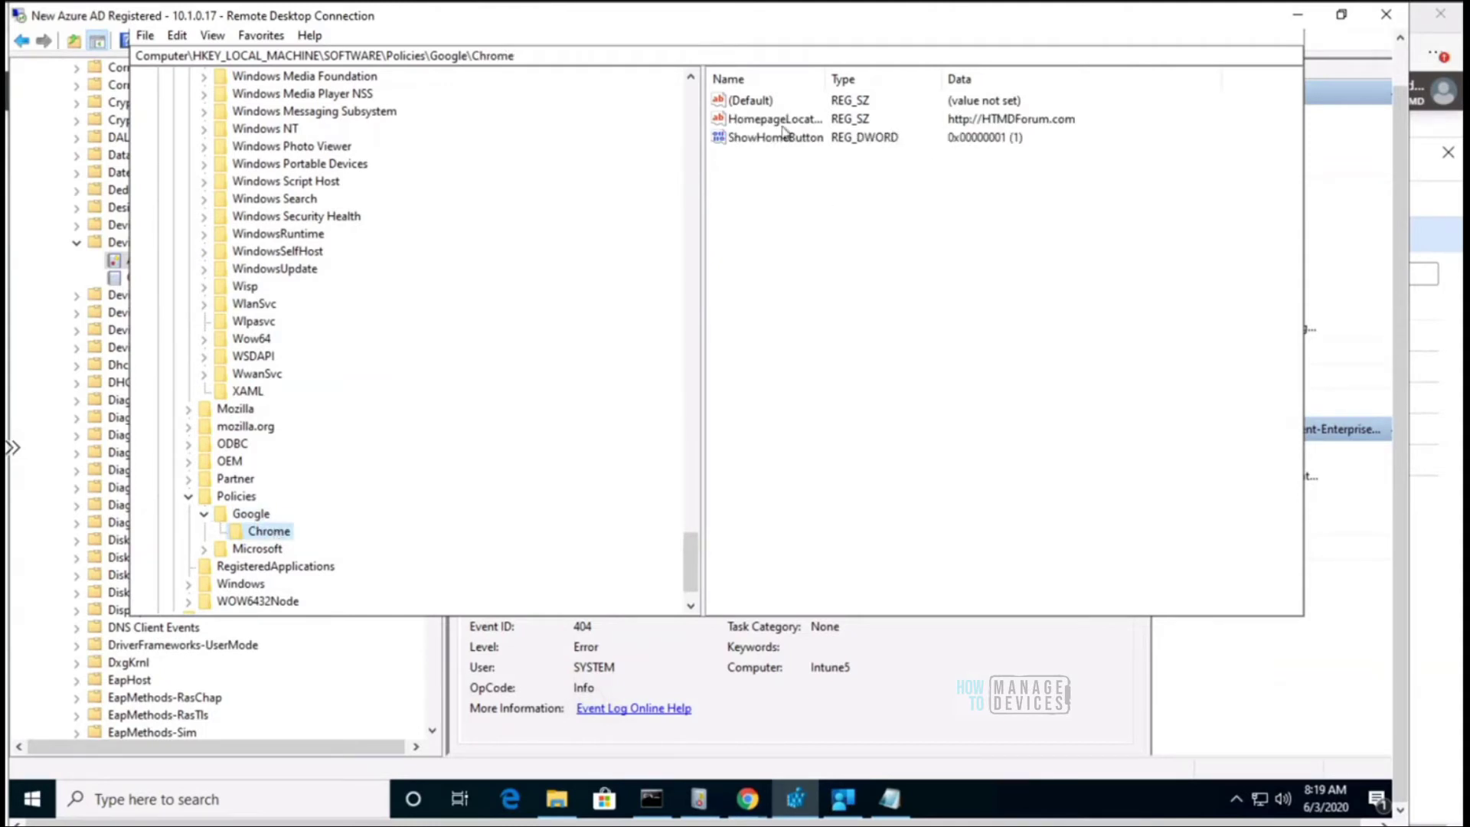
left_click_drag(828, 79, 888, 77)
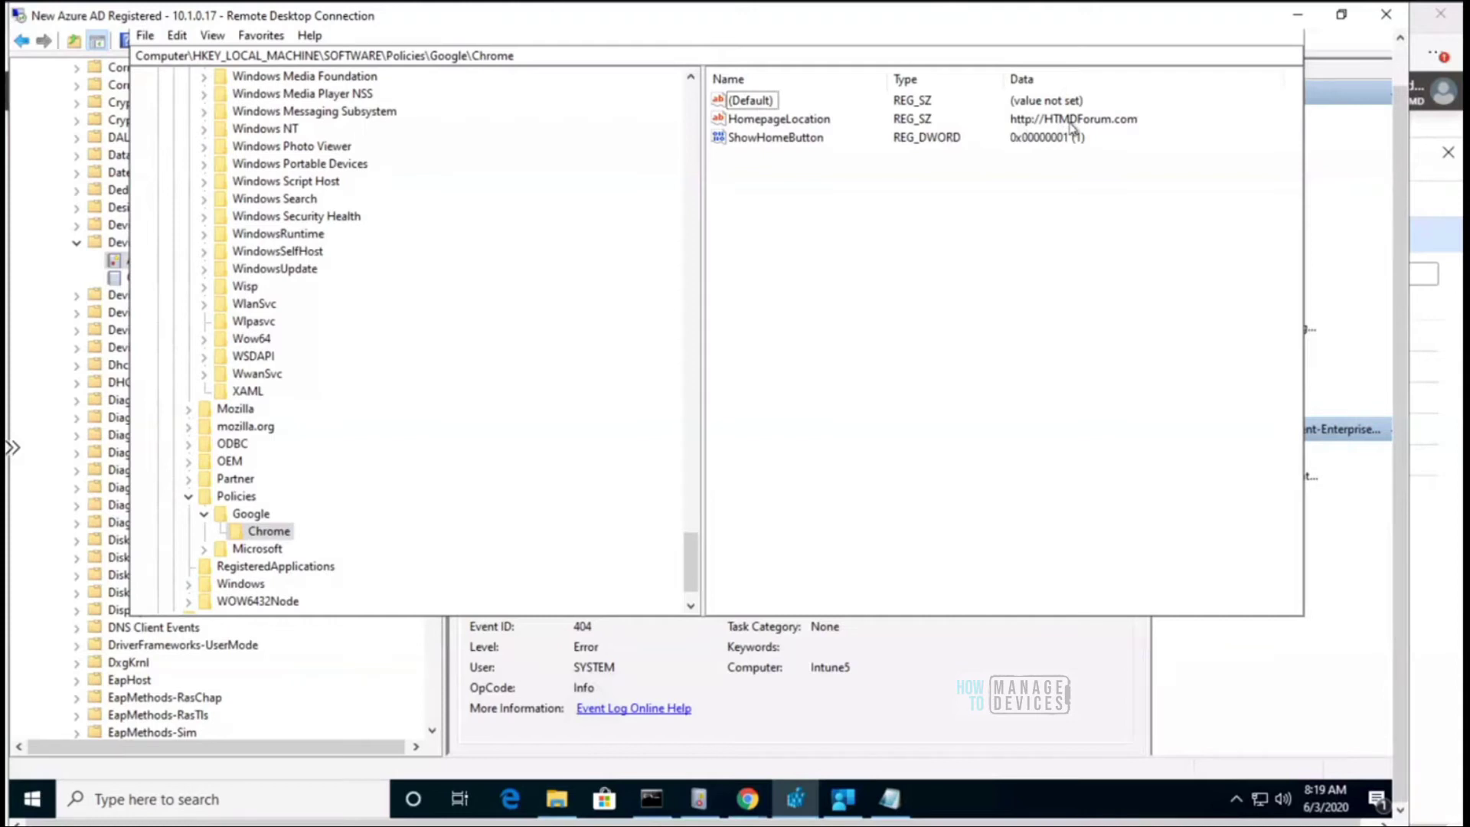
Step: Close both open Chrome windows on the remote device and relaunch Google Chrome
left_click(748, 798)
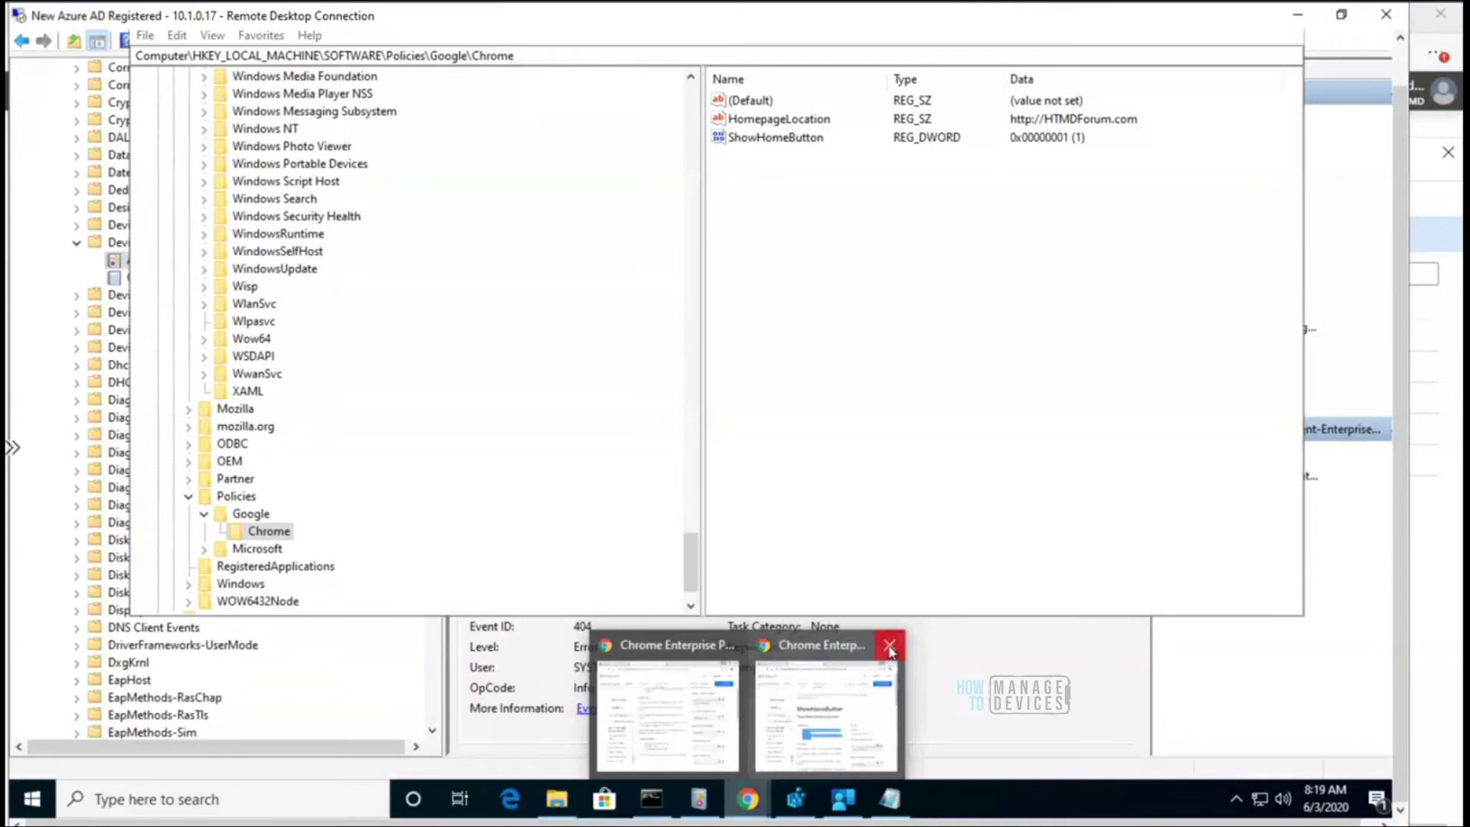
left_click(888, 647)
left_click(807, 648)
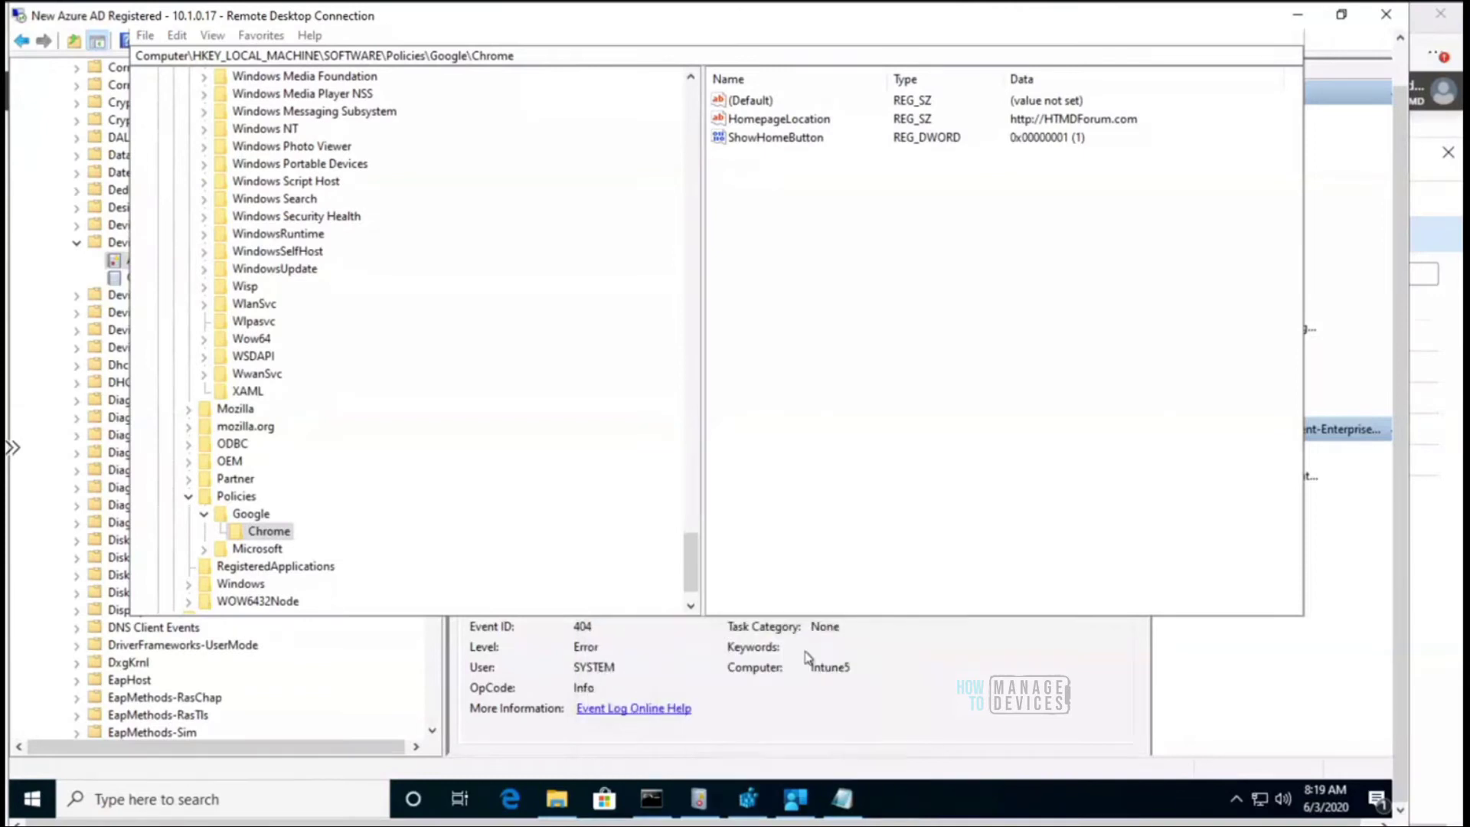
left_click(32, 798)
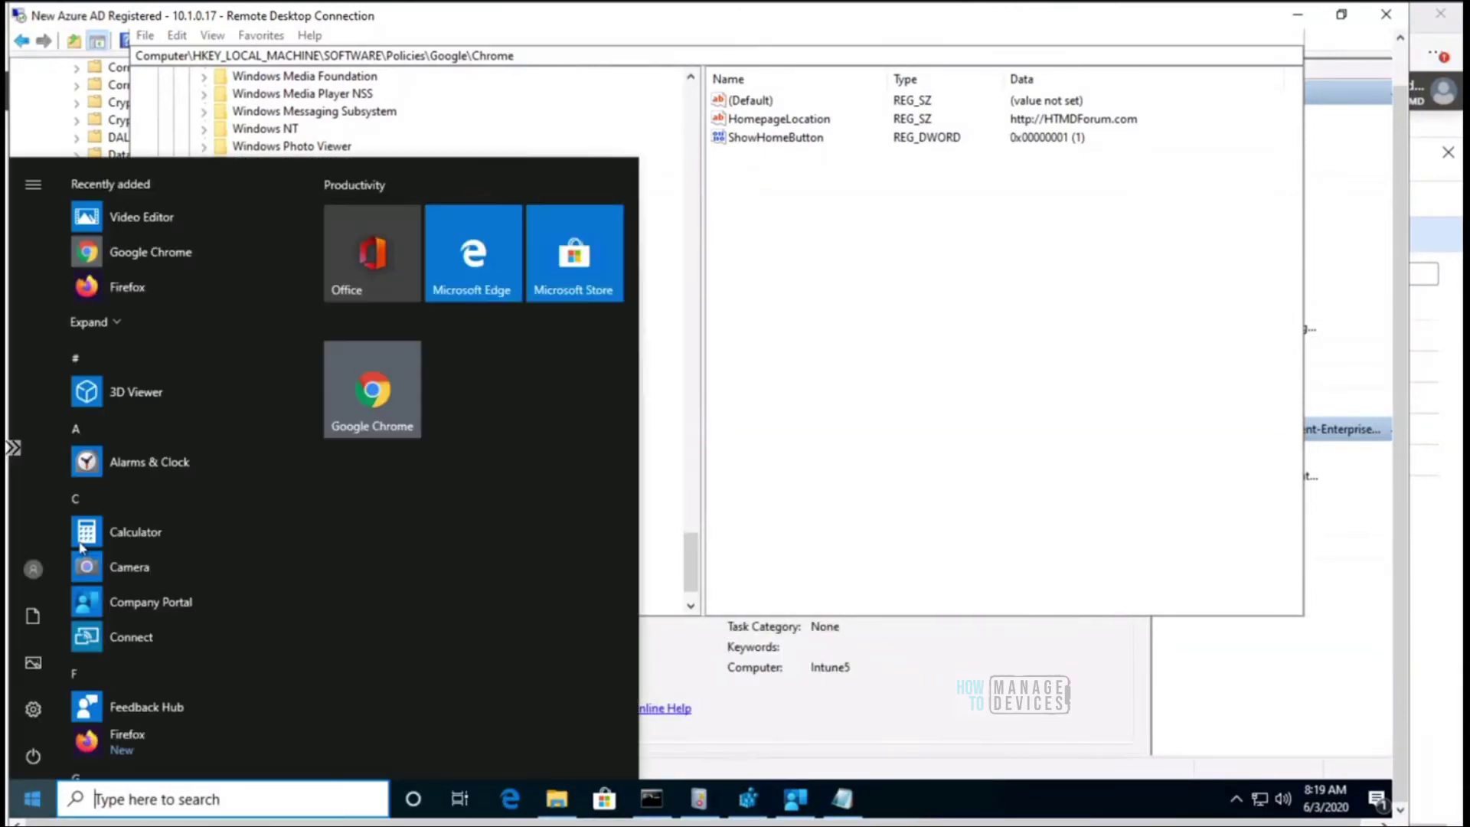
left_click(170, 252)
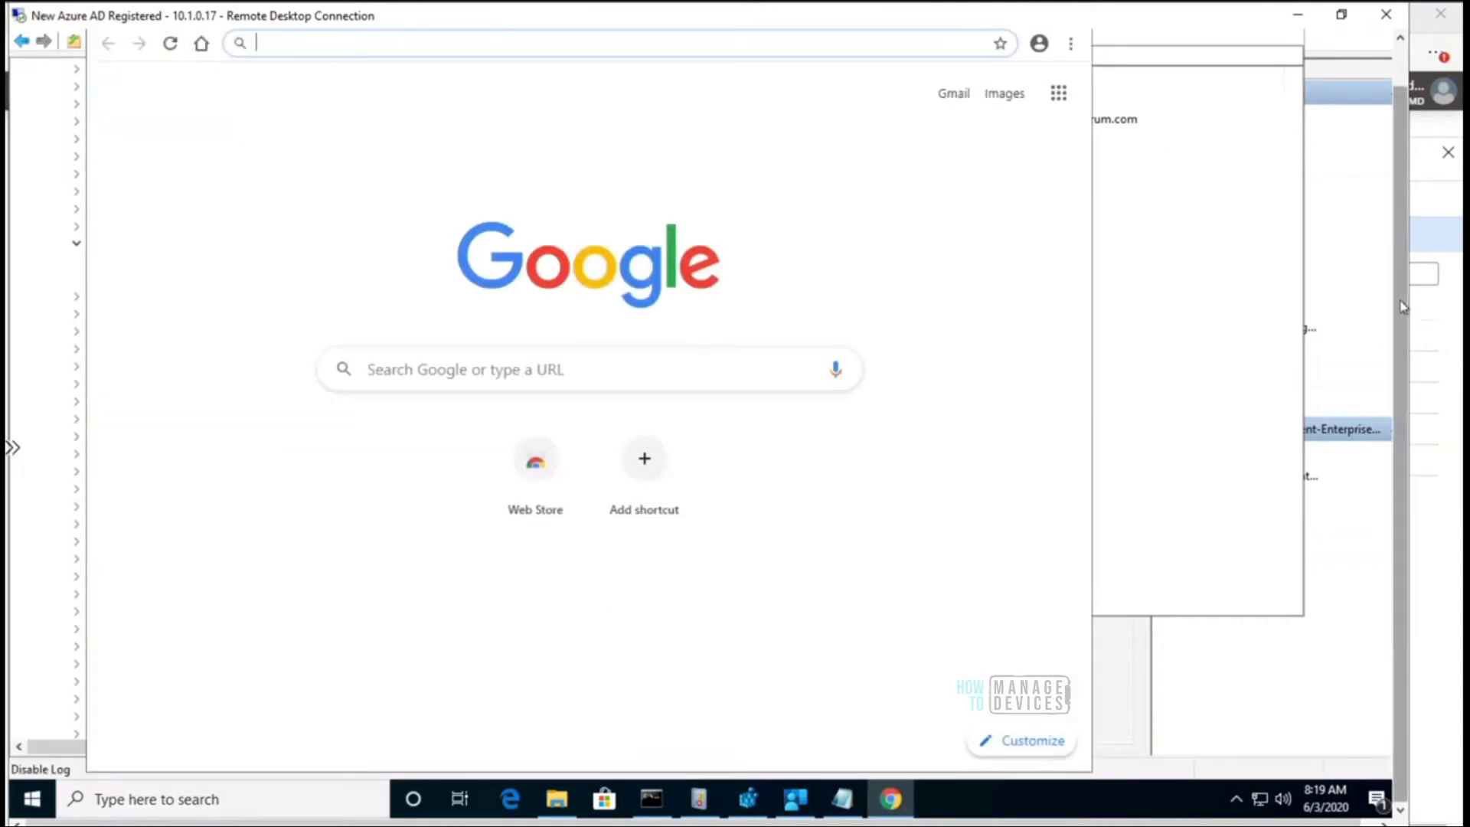
Step: Test going to the home page in Chrome, open a second tab, and minimize the browser to return to Registry Editor
left_click_drag(1394, 233, 1394, 192)
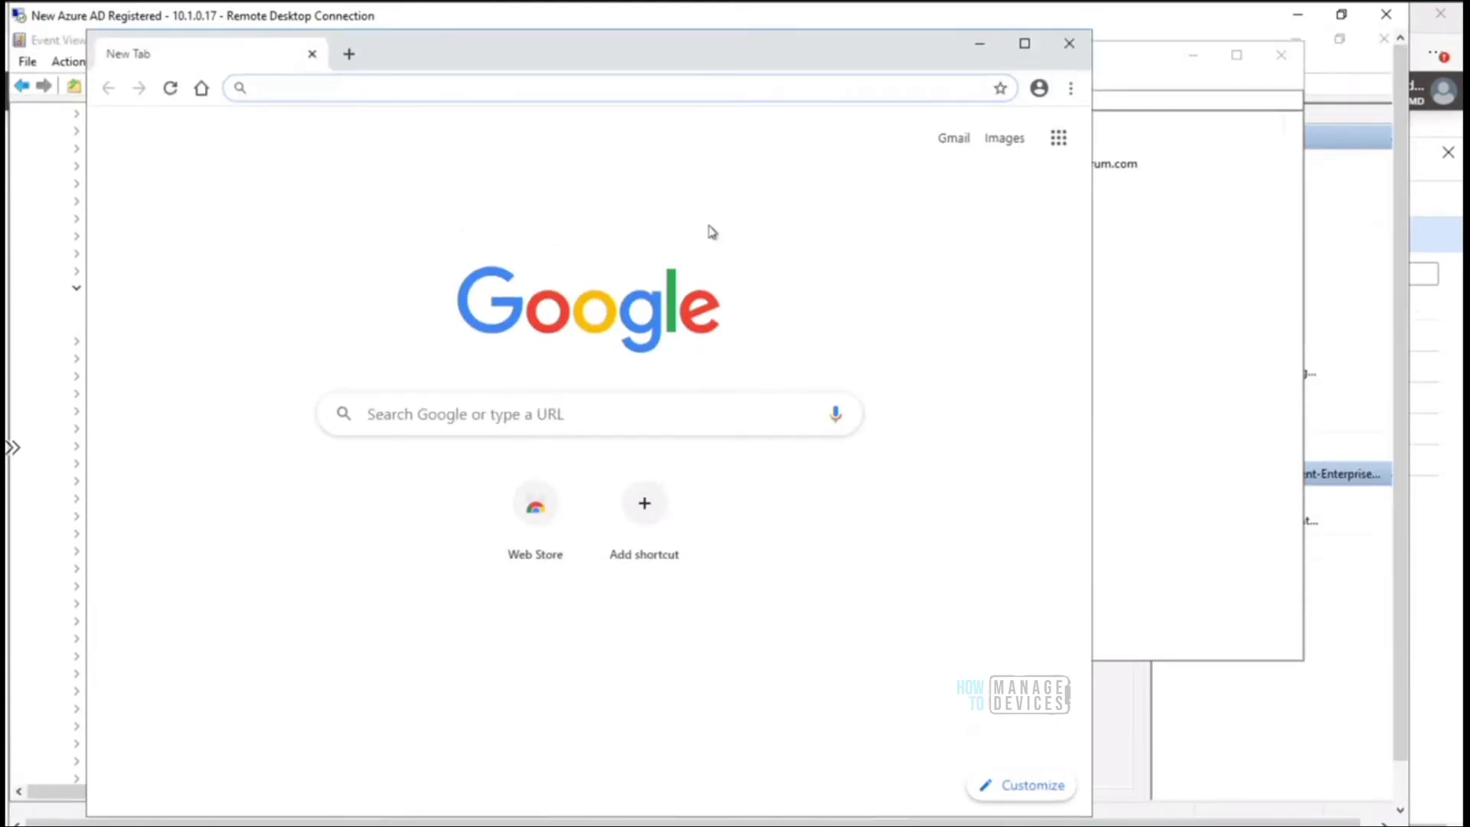
left_click(202, 89)
left_click(349, 54)
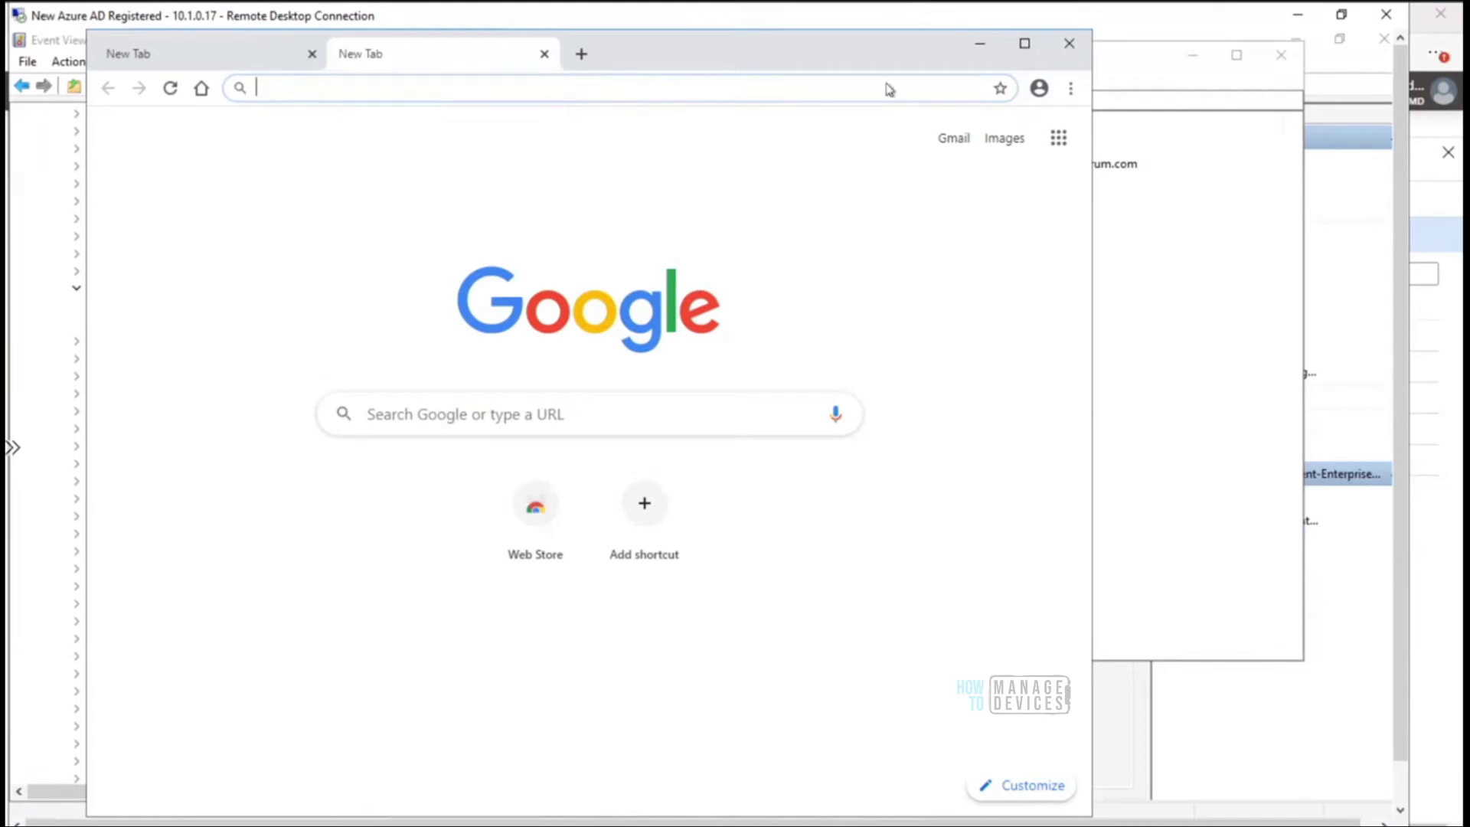
left_click(977, 42)
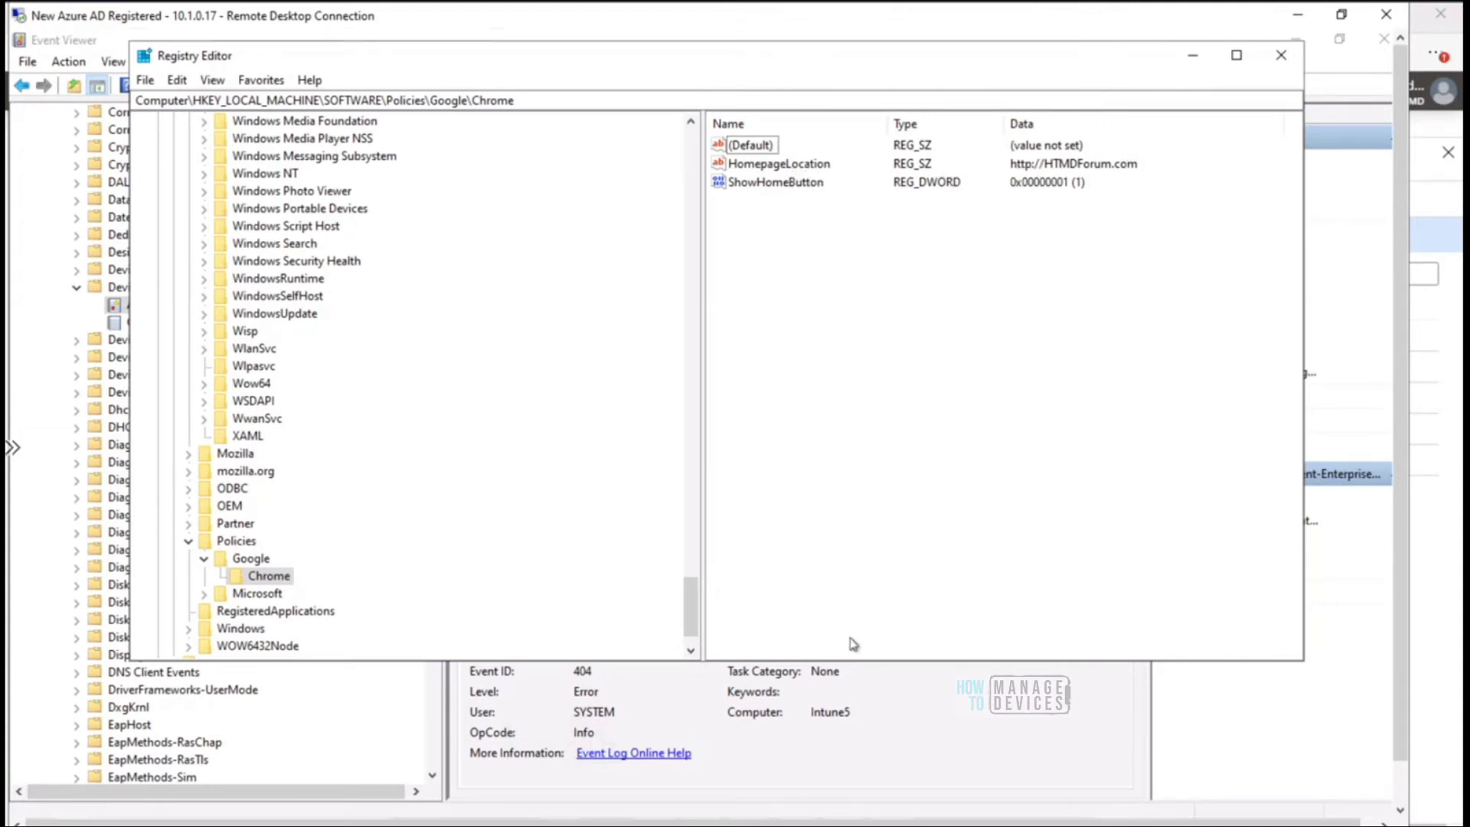
Step: Bring Chrome back, retest going to the home page in the second tab, and return to the first tab
left_click_drag(1400, 724, 1400, 796)
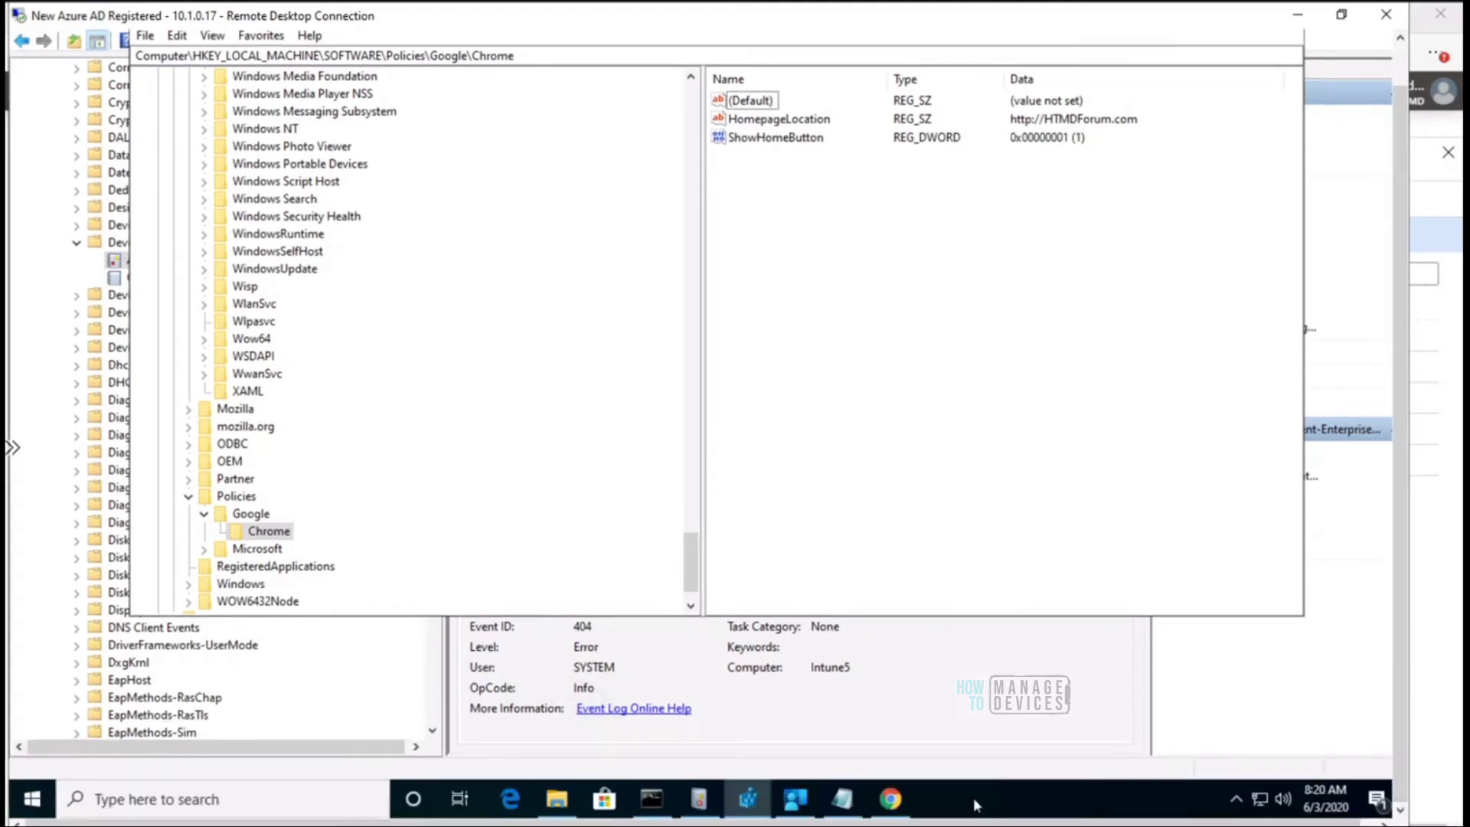
left_click(896, 800)
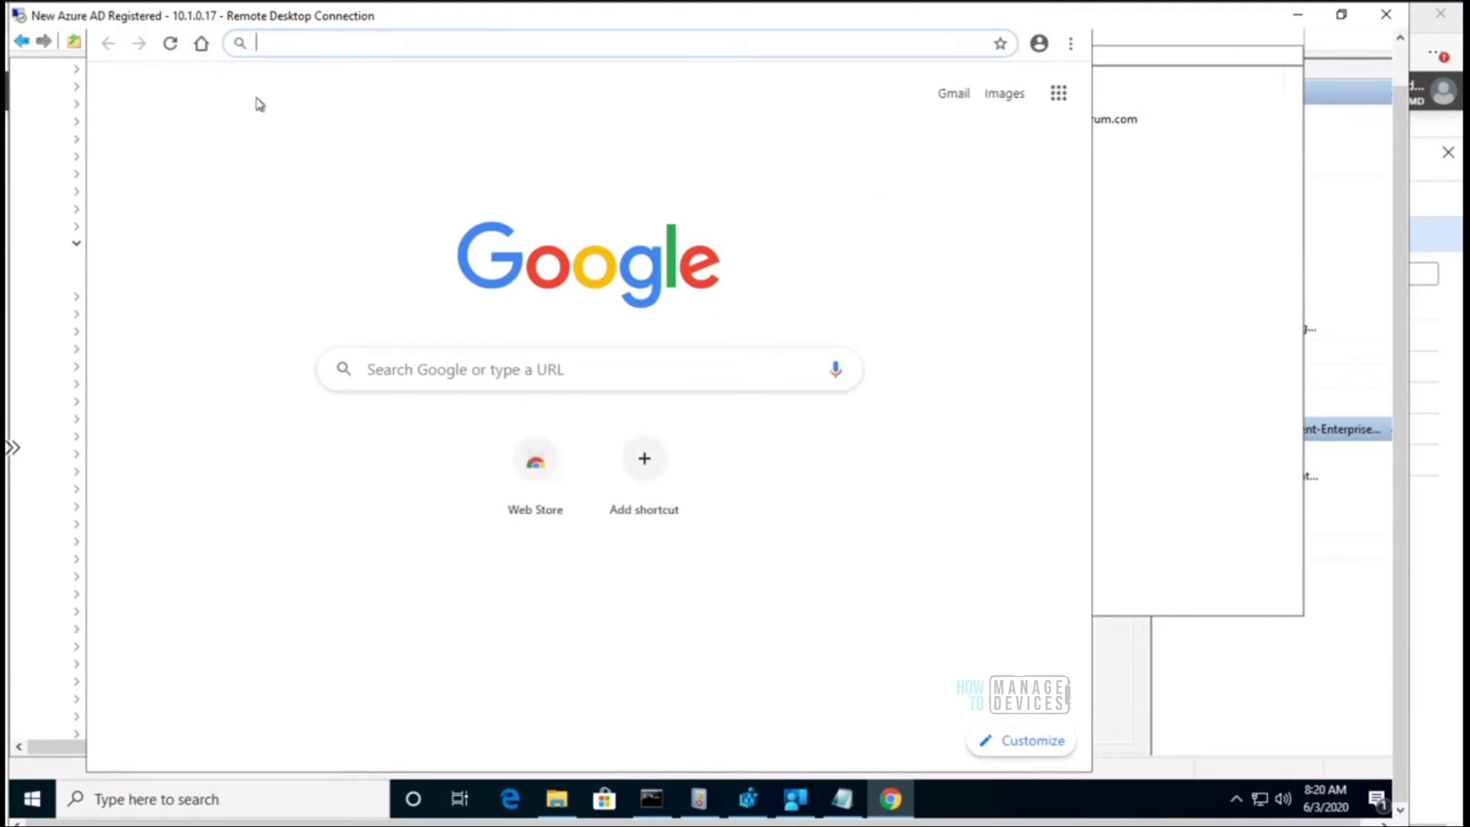
left_click(202, 44)
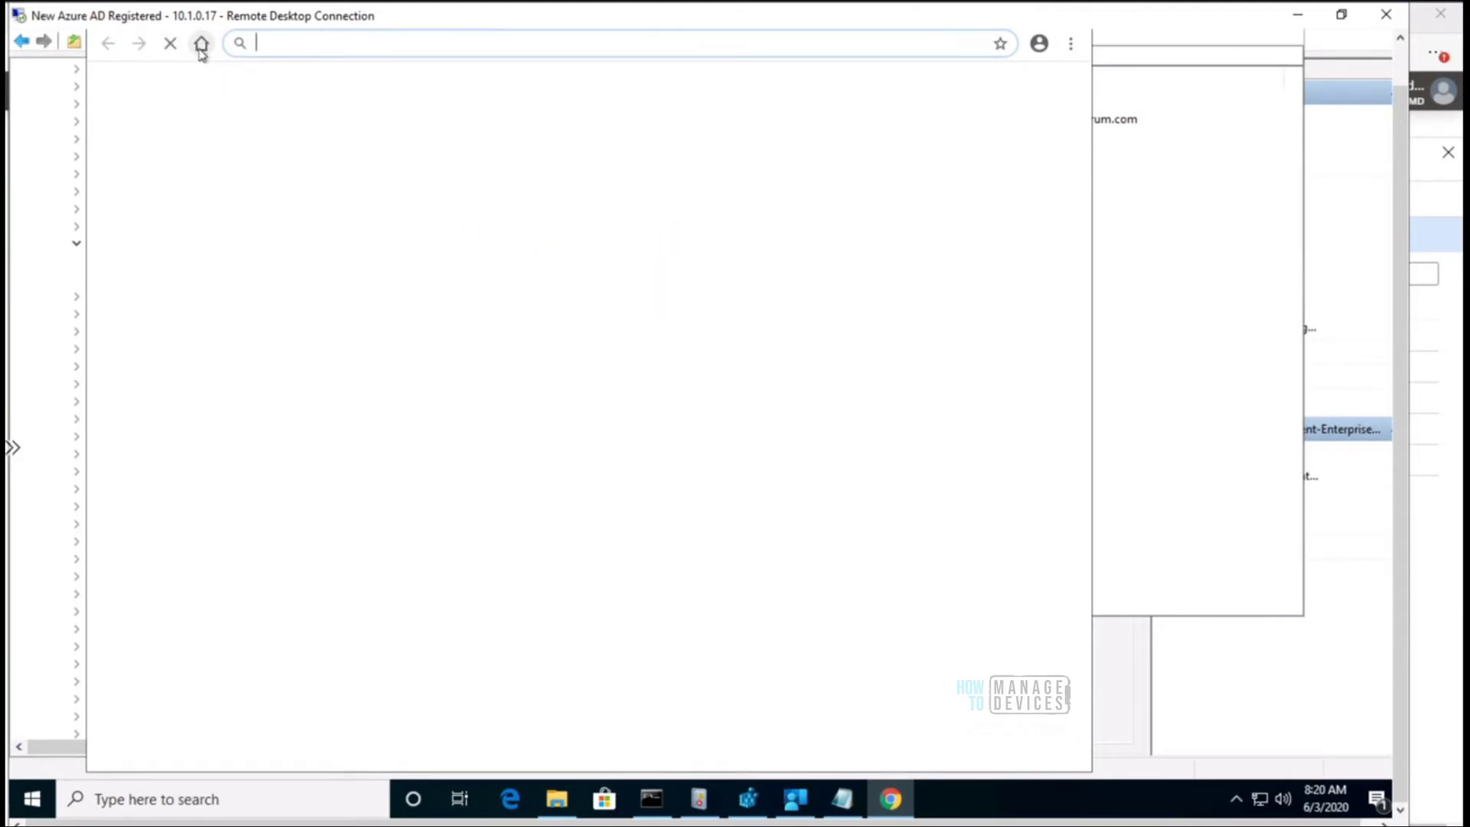
left_click(201, 44)
left_click(201, 45)
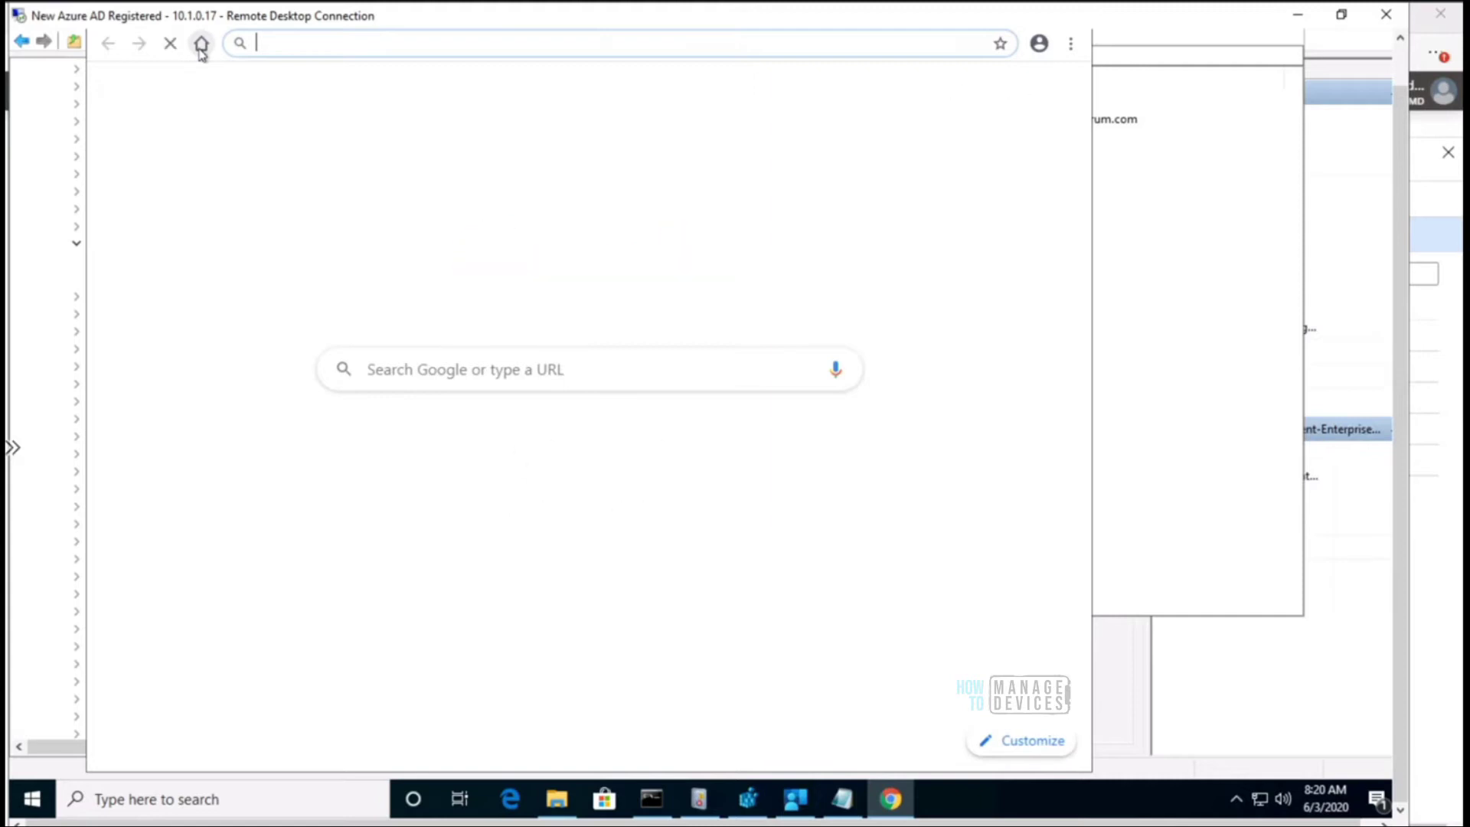
left_click(202, 45)
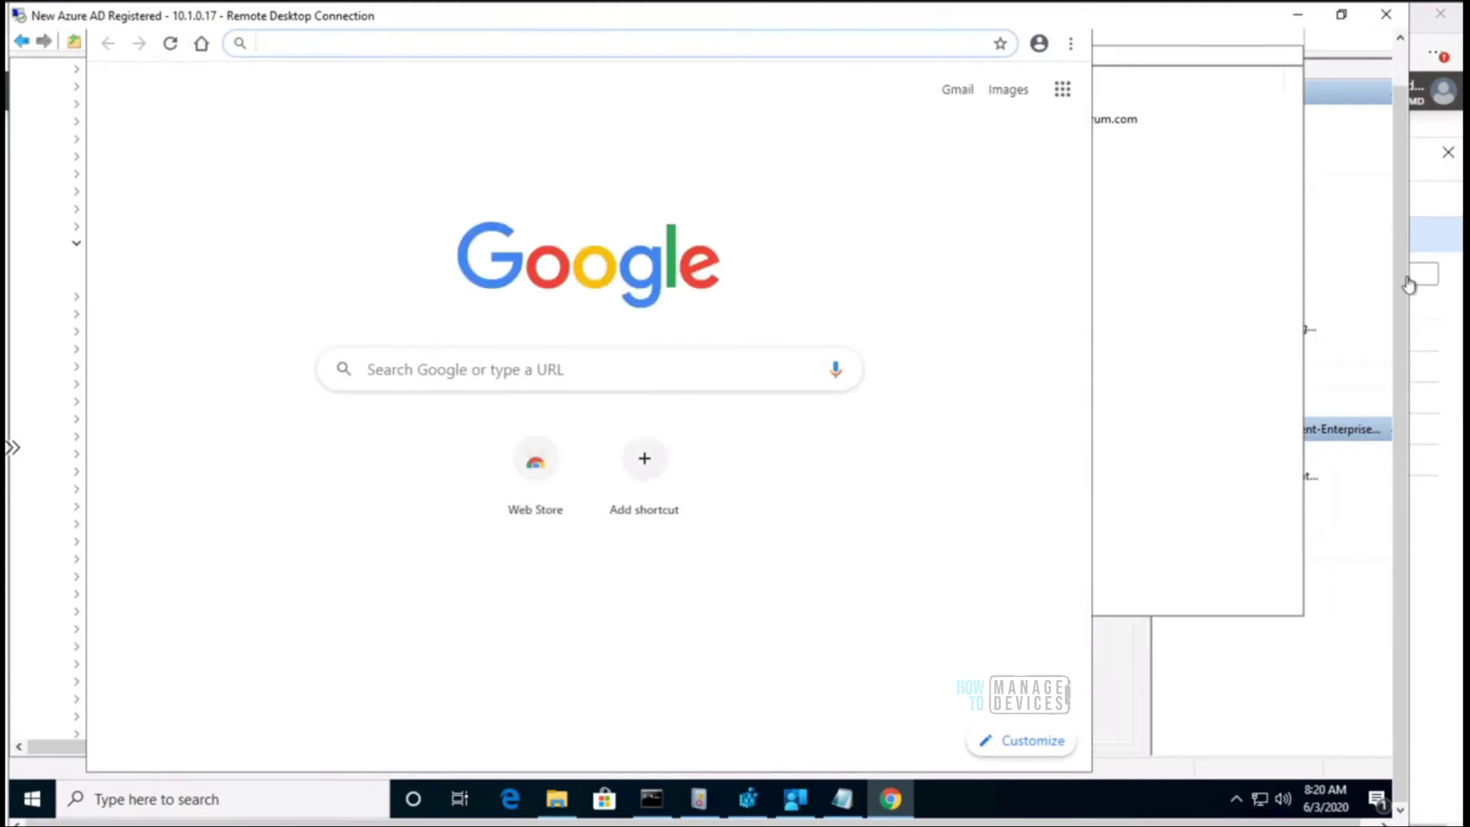
left_click_drag(1399, 252, 1400, 208)
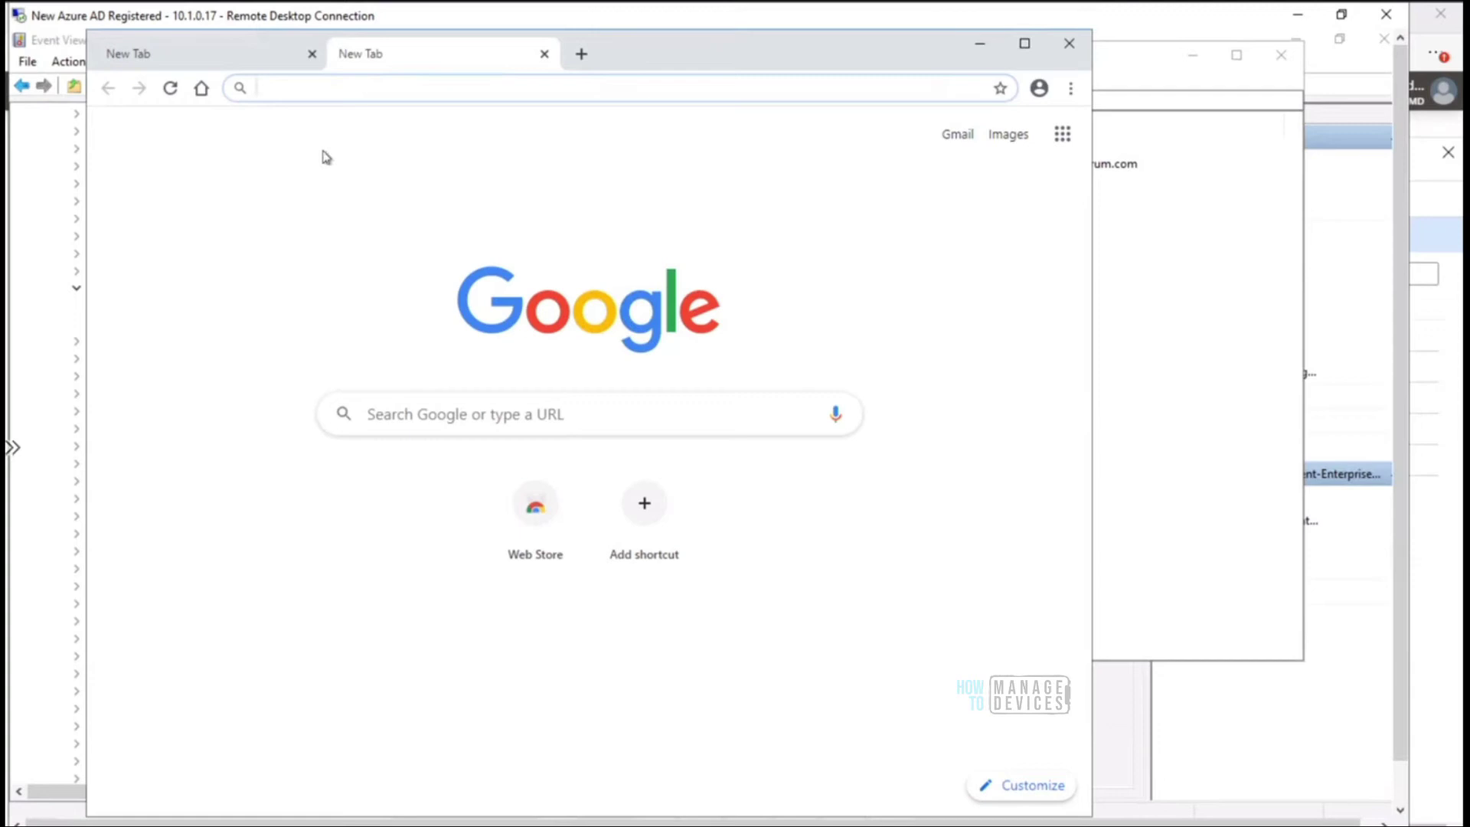
left_click(202, 89)
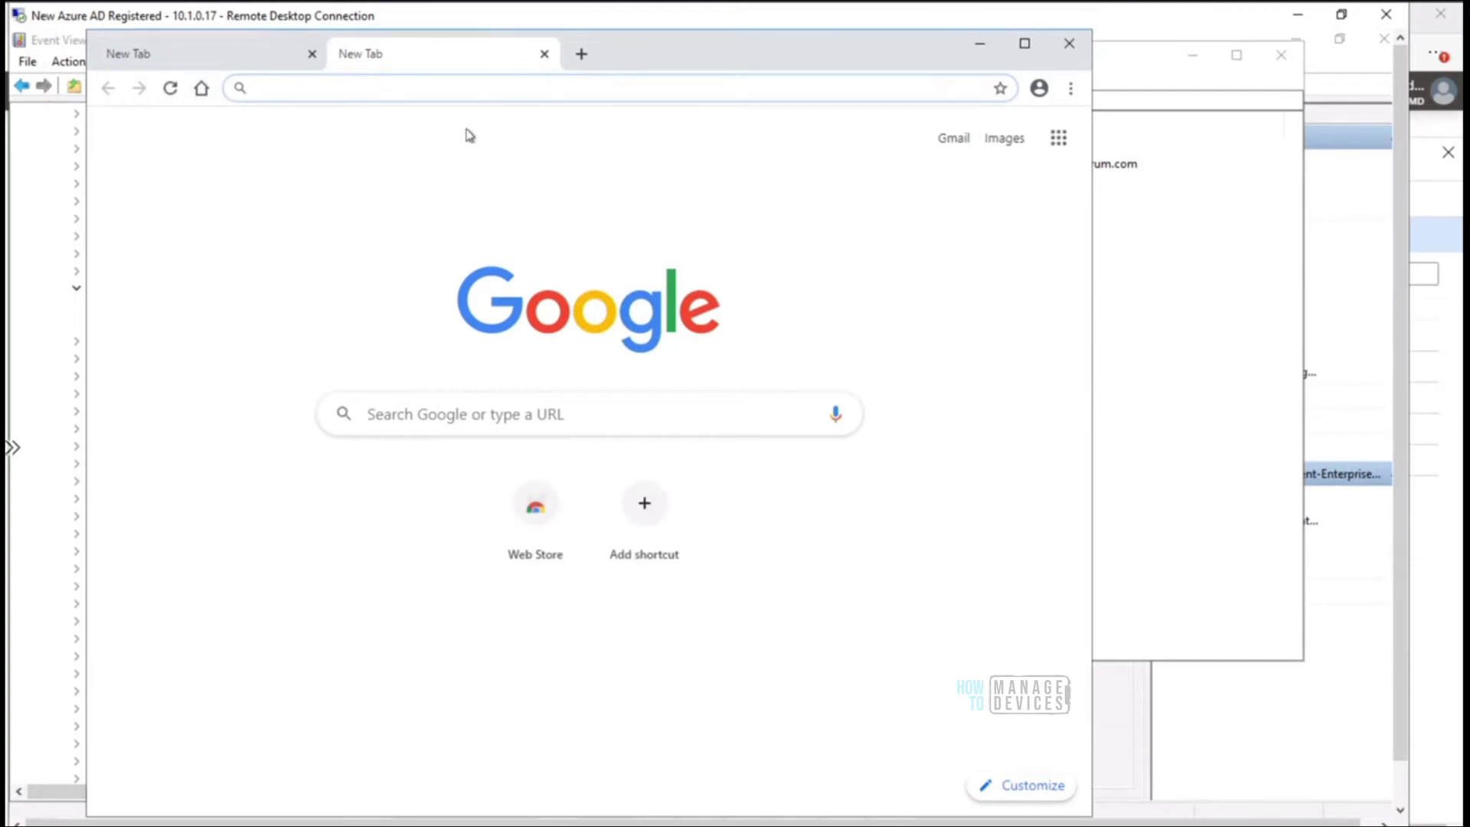
left_click(243, 51)
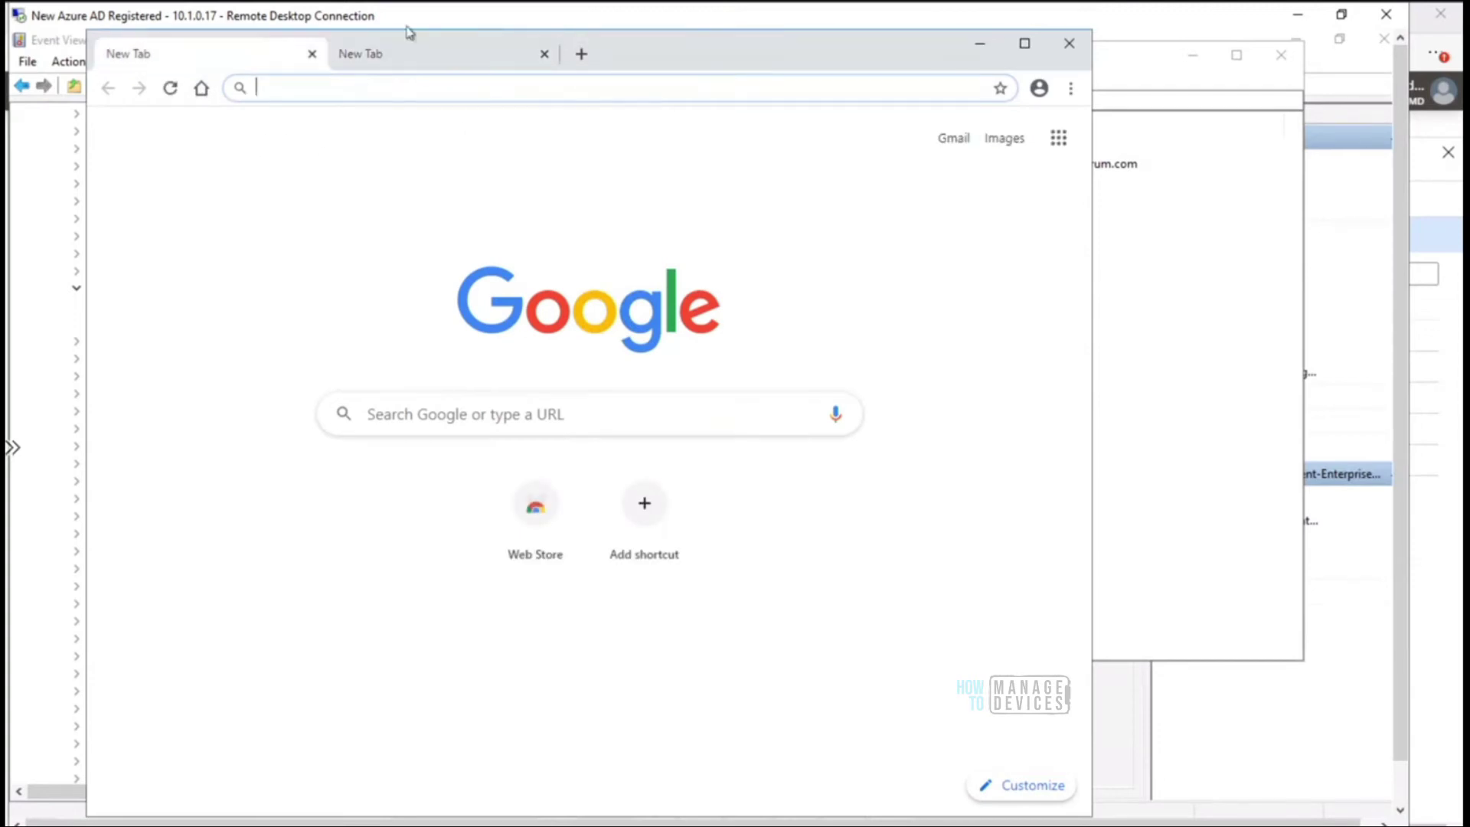
Step: Open Chrome's settings page and change its address to chrome://policy to load the list of applied policies
left_click(1070, 88)
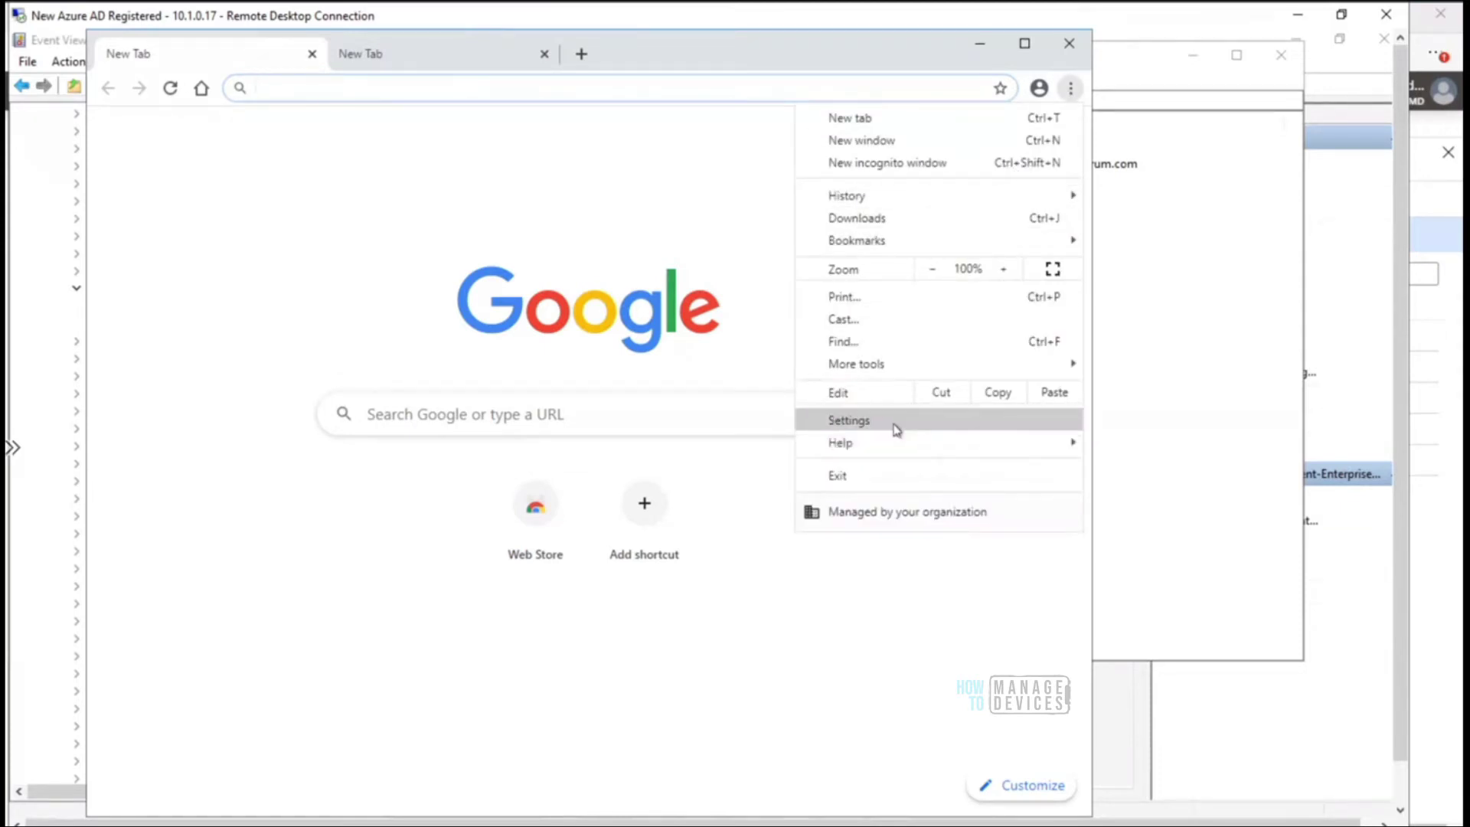
left_click(895, 428)
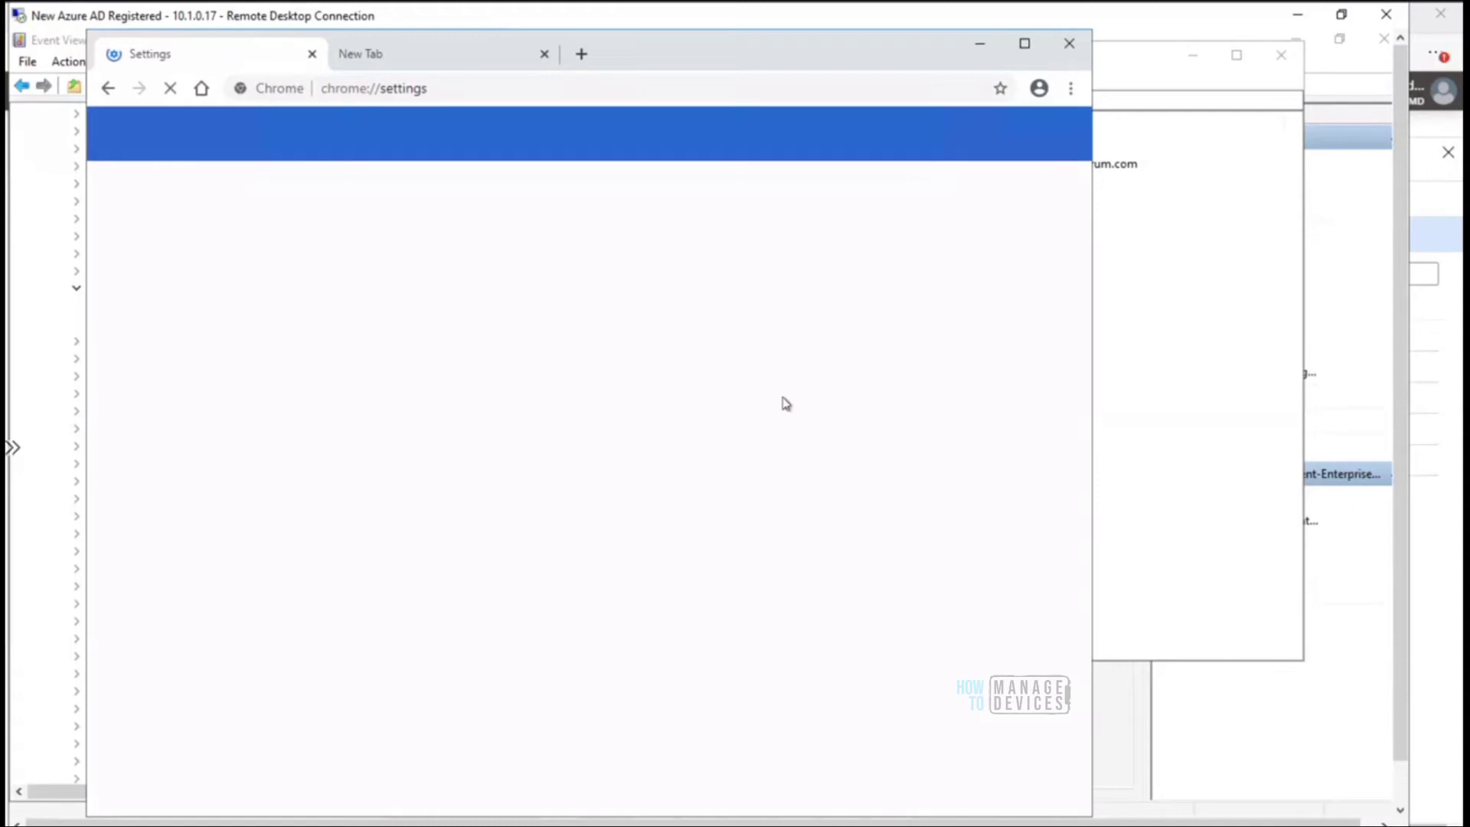
left_click_drag(376, 90, 463, 90)
left_click(463, 90)
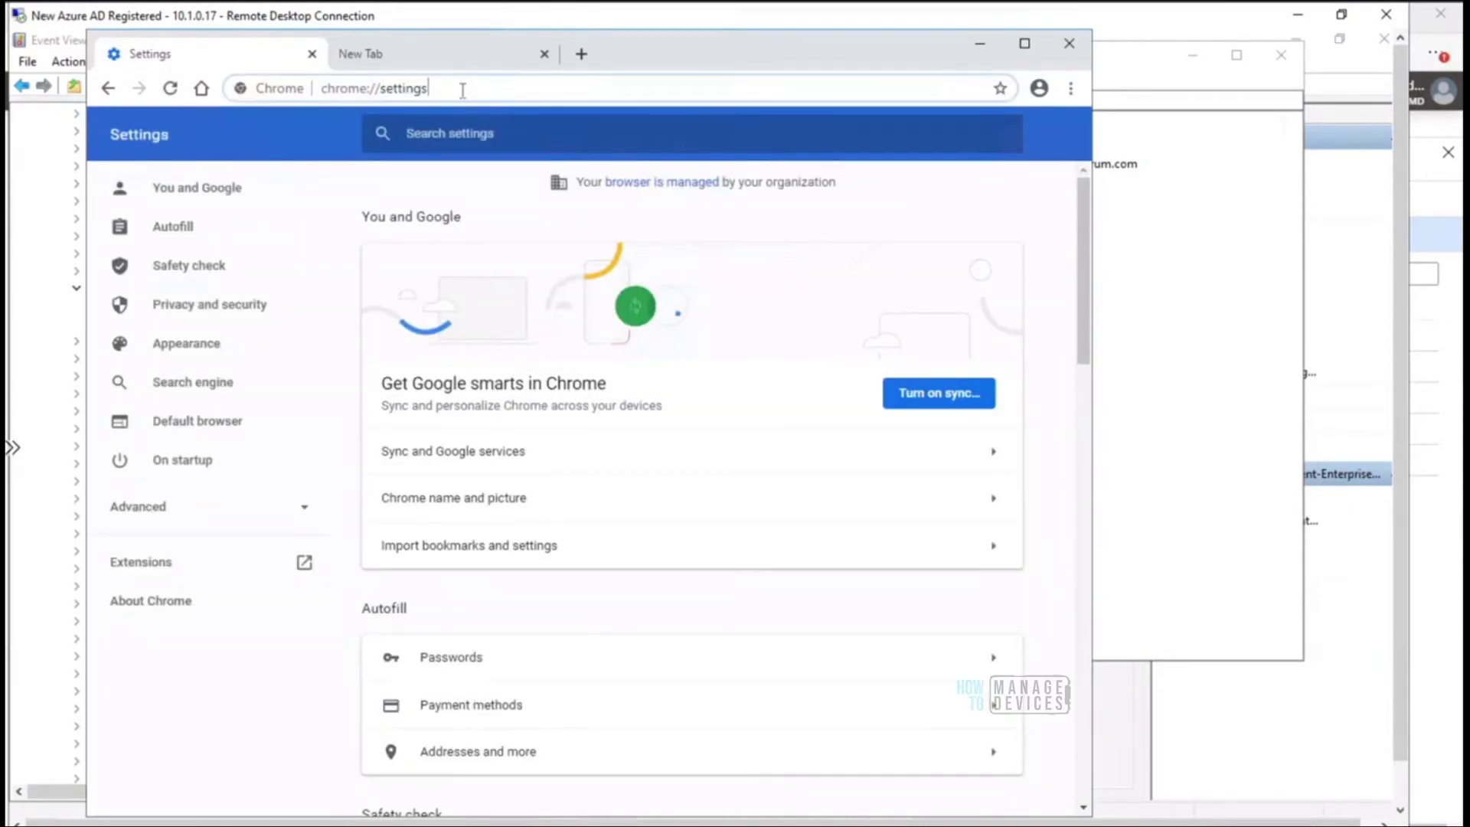
key("BackSpace")
key("BackSpace")
key("BackSpace")
key("BackSpace")
key("BackSpace")
key("BackSpace")
key("BackSpace")
key("BackSpace")
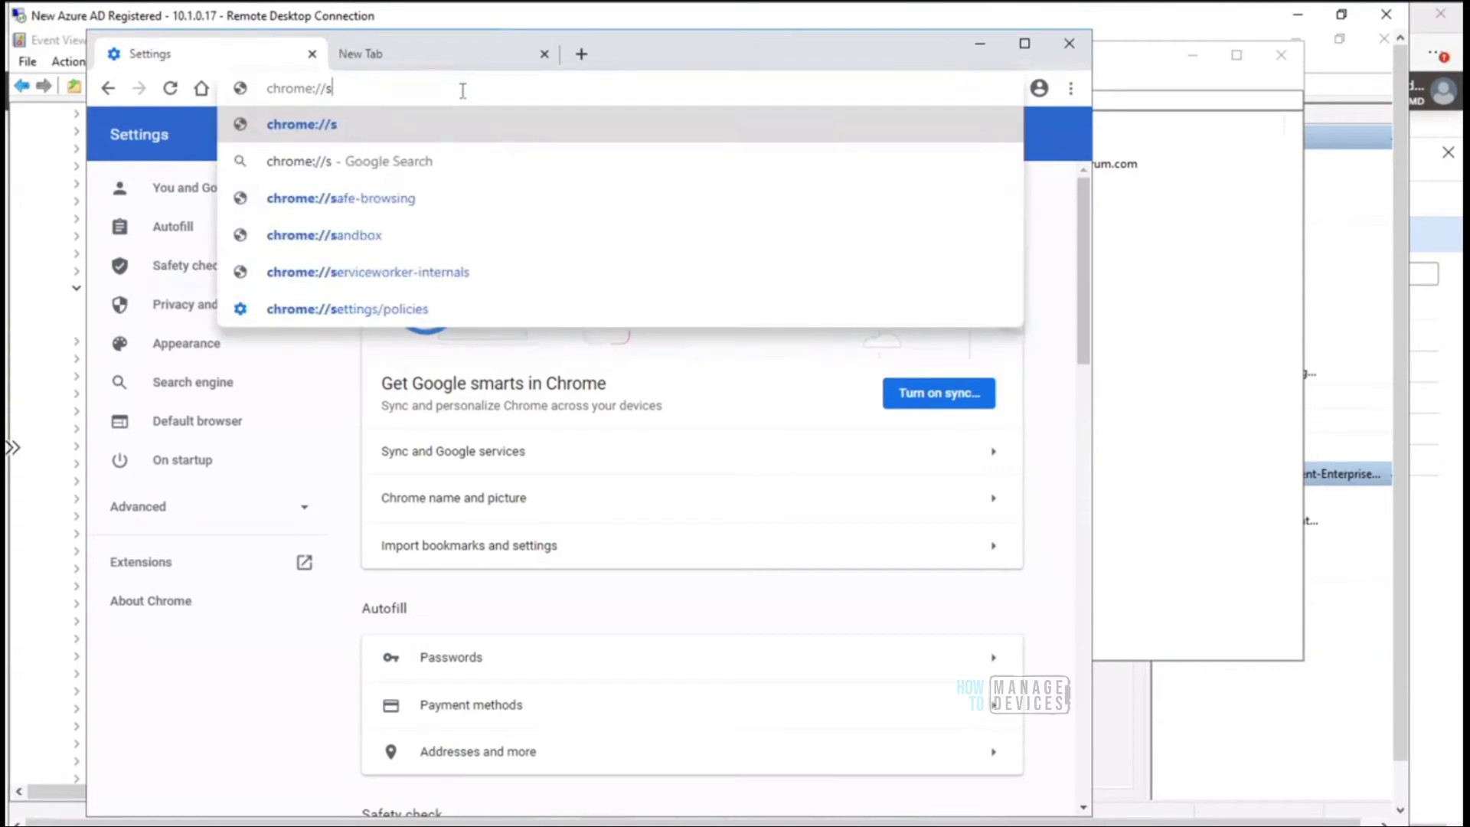
type("policy")
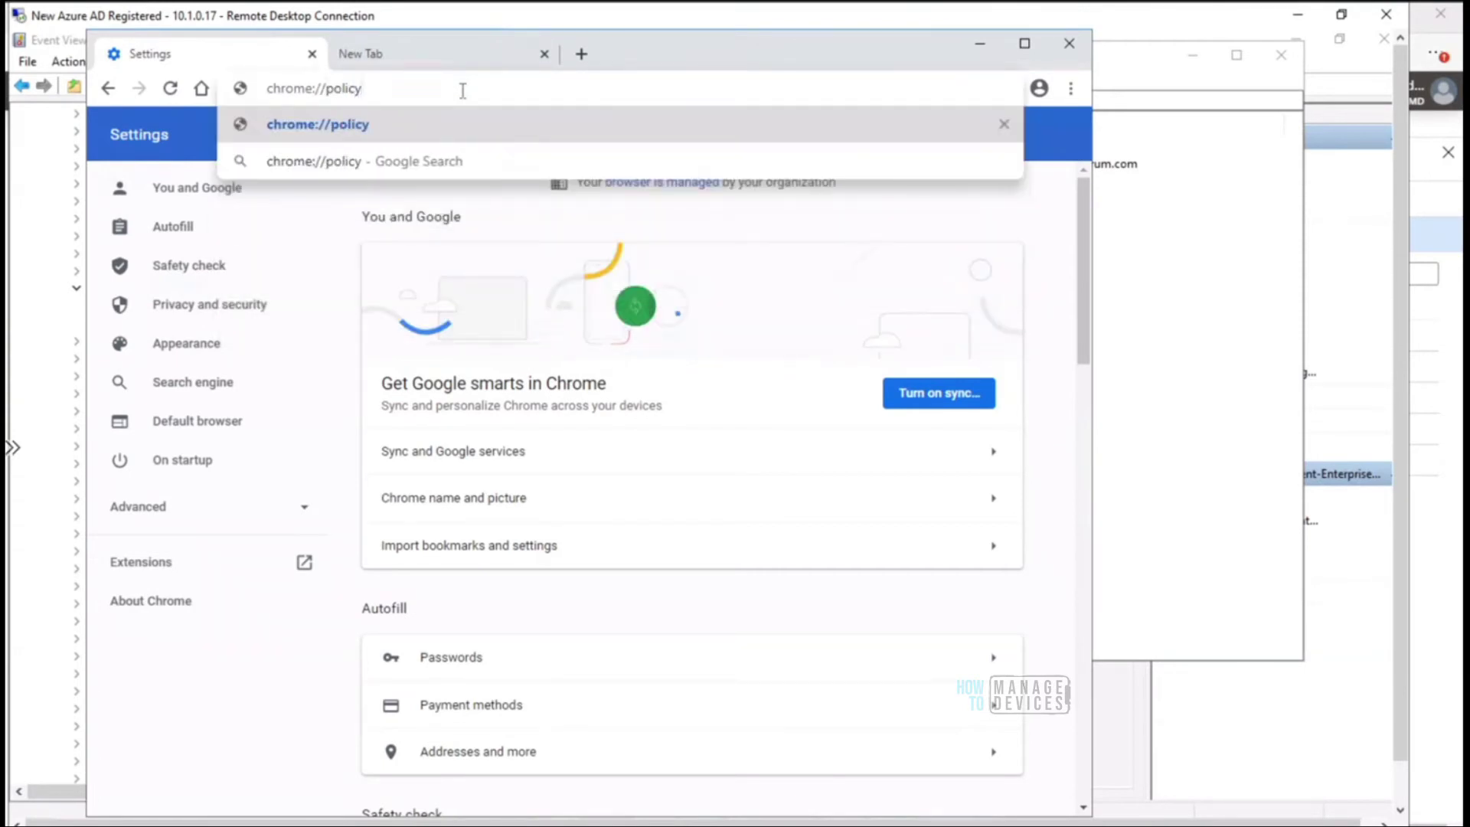
key("Return")
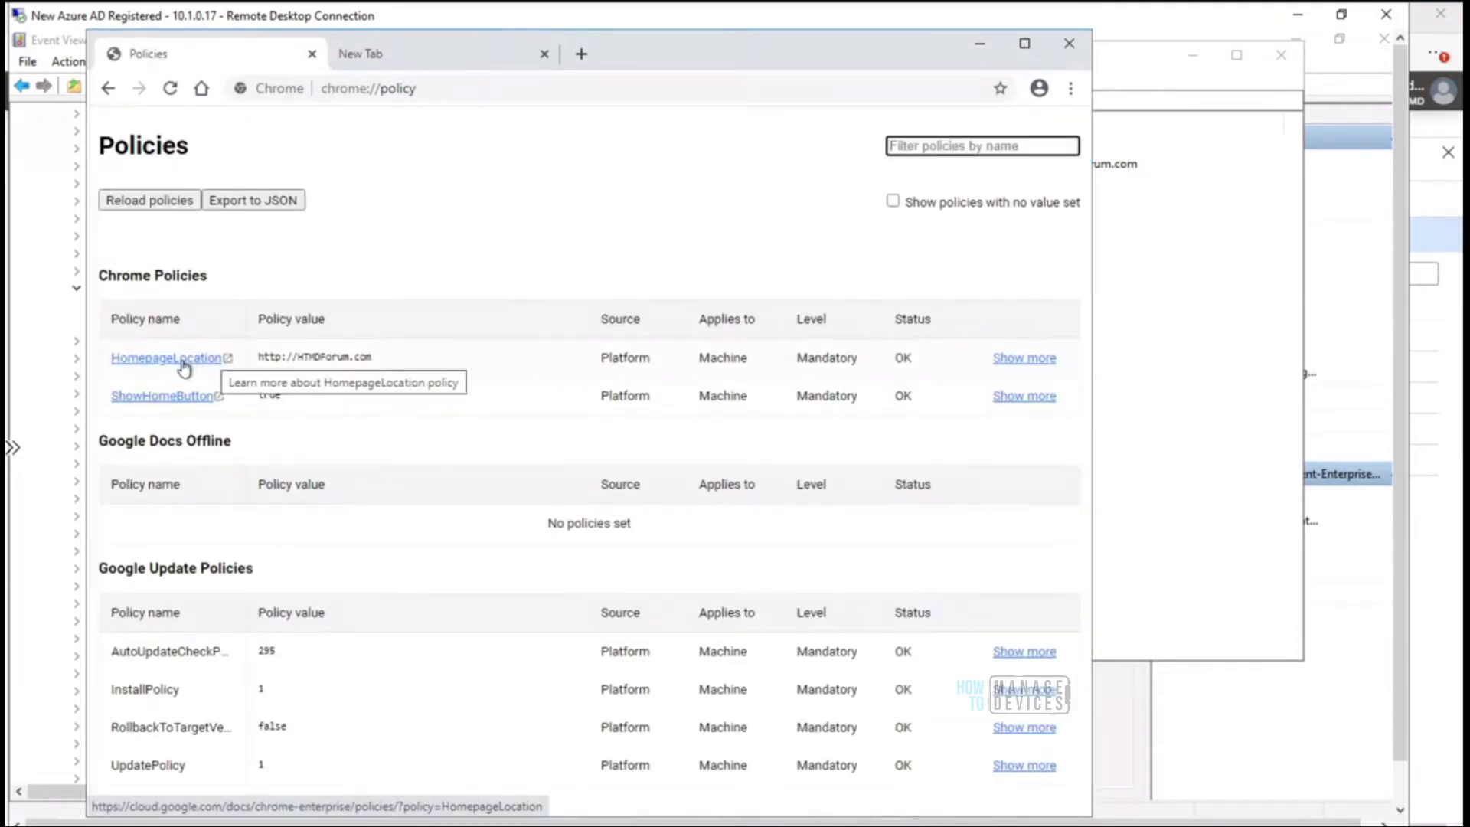
Step: View the HomepageLocation policy's online documentation and return to the Policies page
left_click(184, 366)
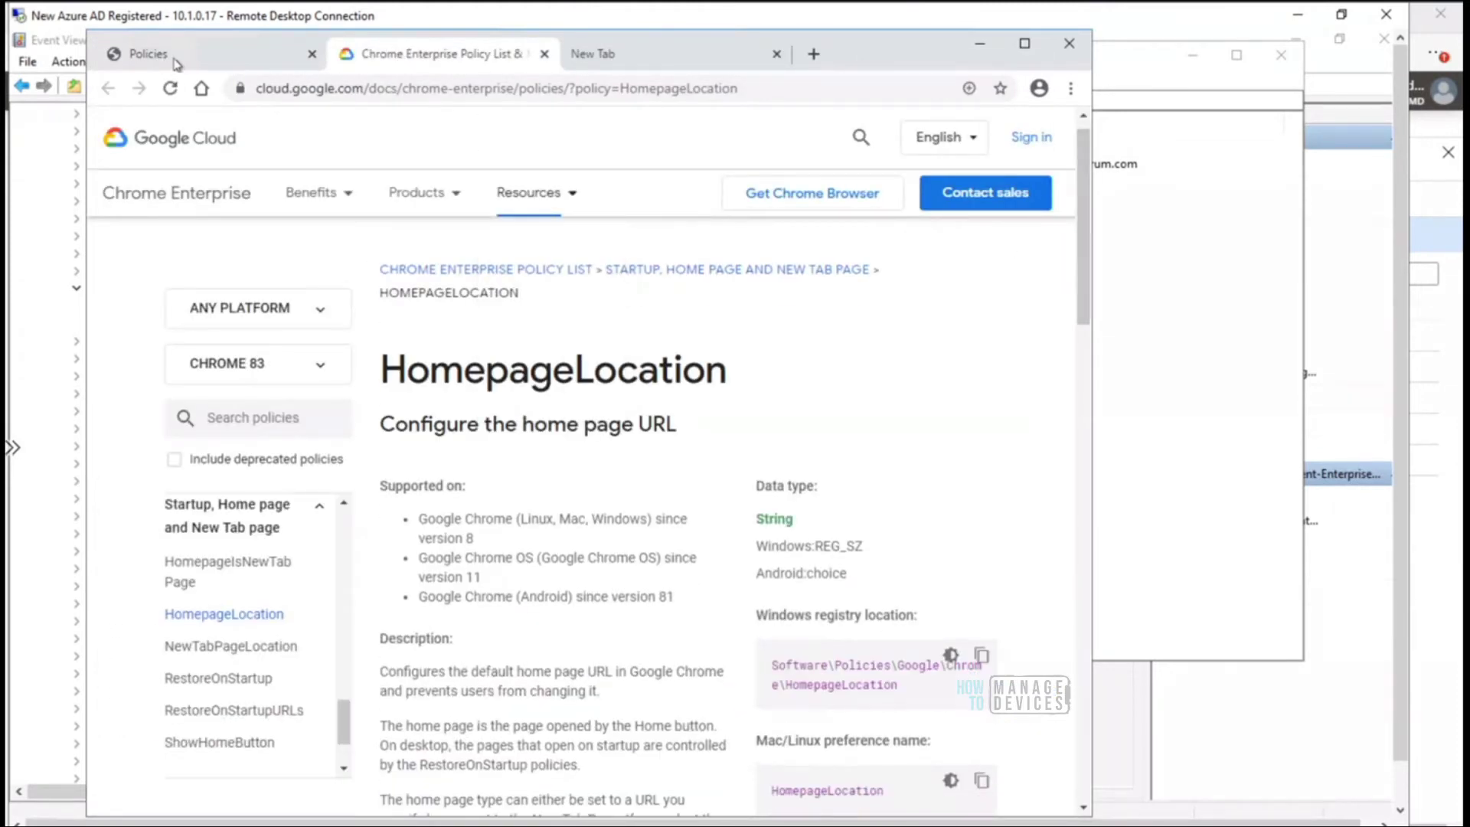
left_click(176, 63)
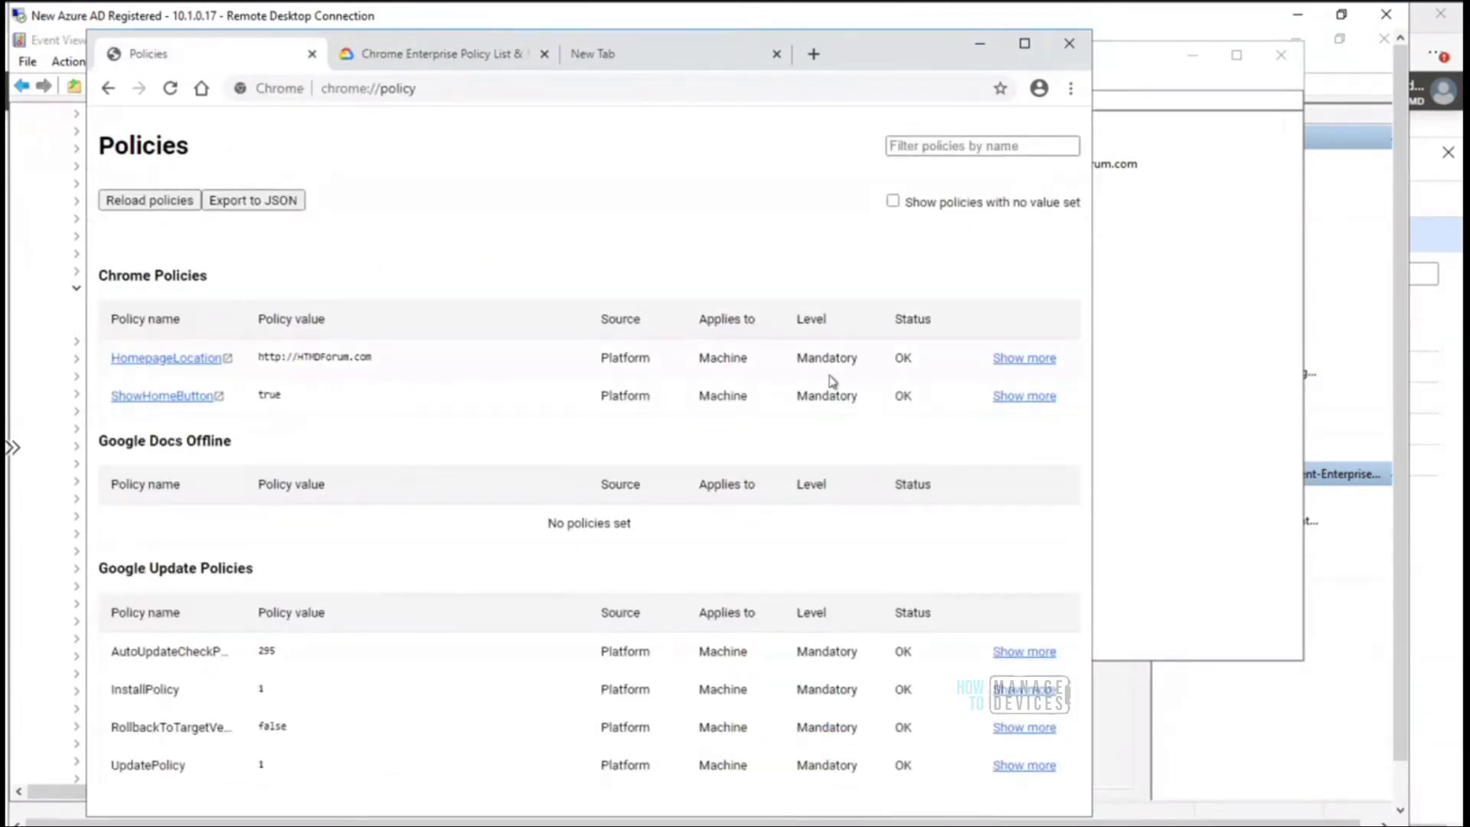
Step: Expand the HomepageLocation policy's details, highlight its value, and highlight the documentation paragraph on users not changing their home page URL
left_click(1009, 359)
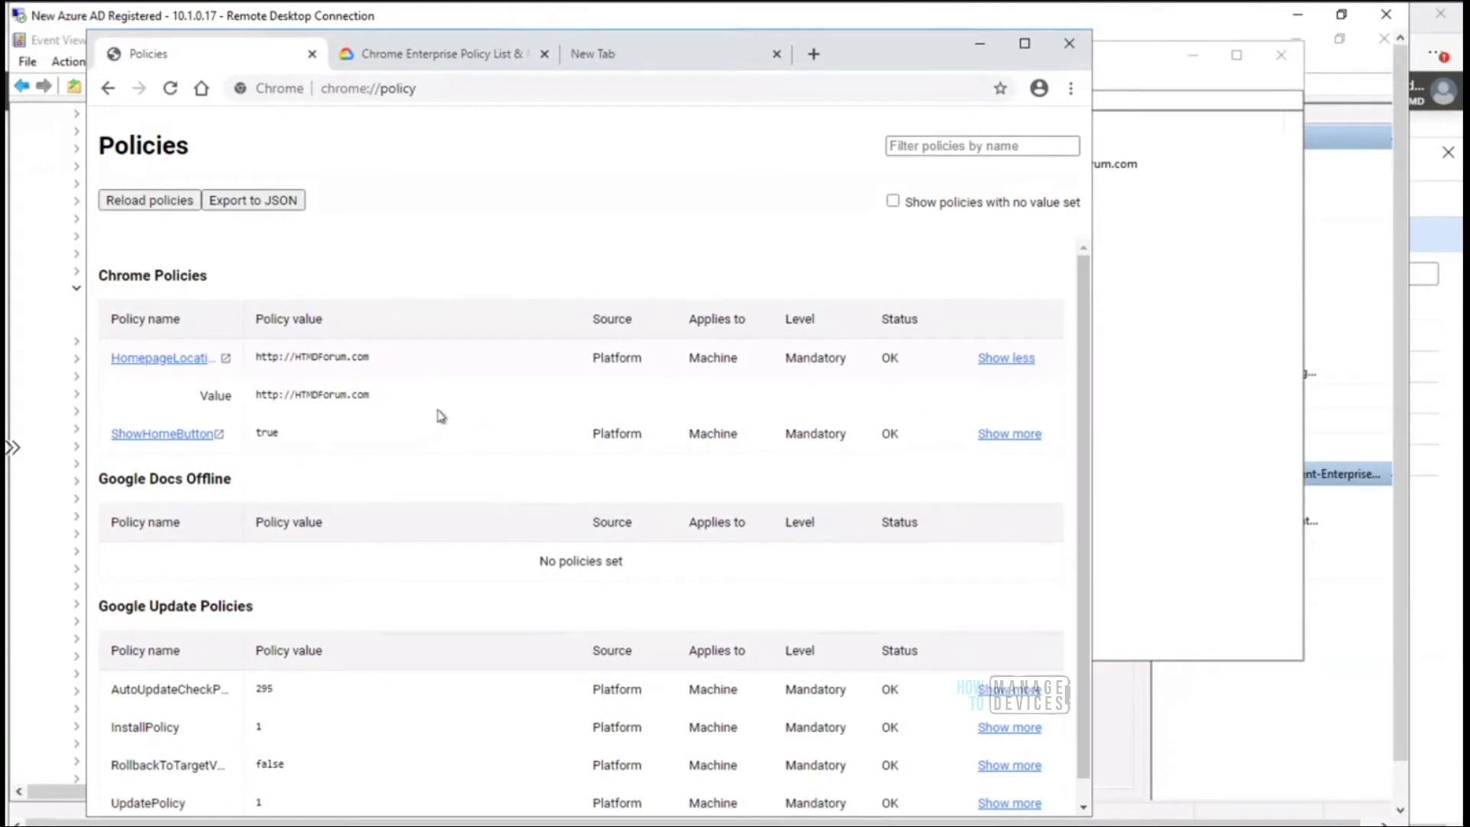
left_click_drag(370, 395, 261, 399)
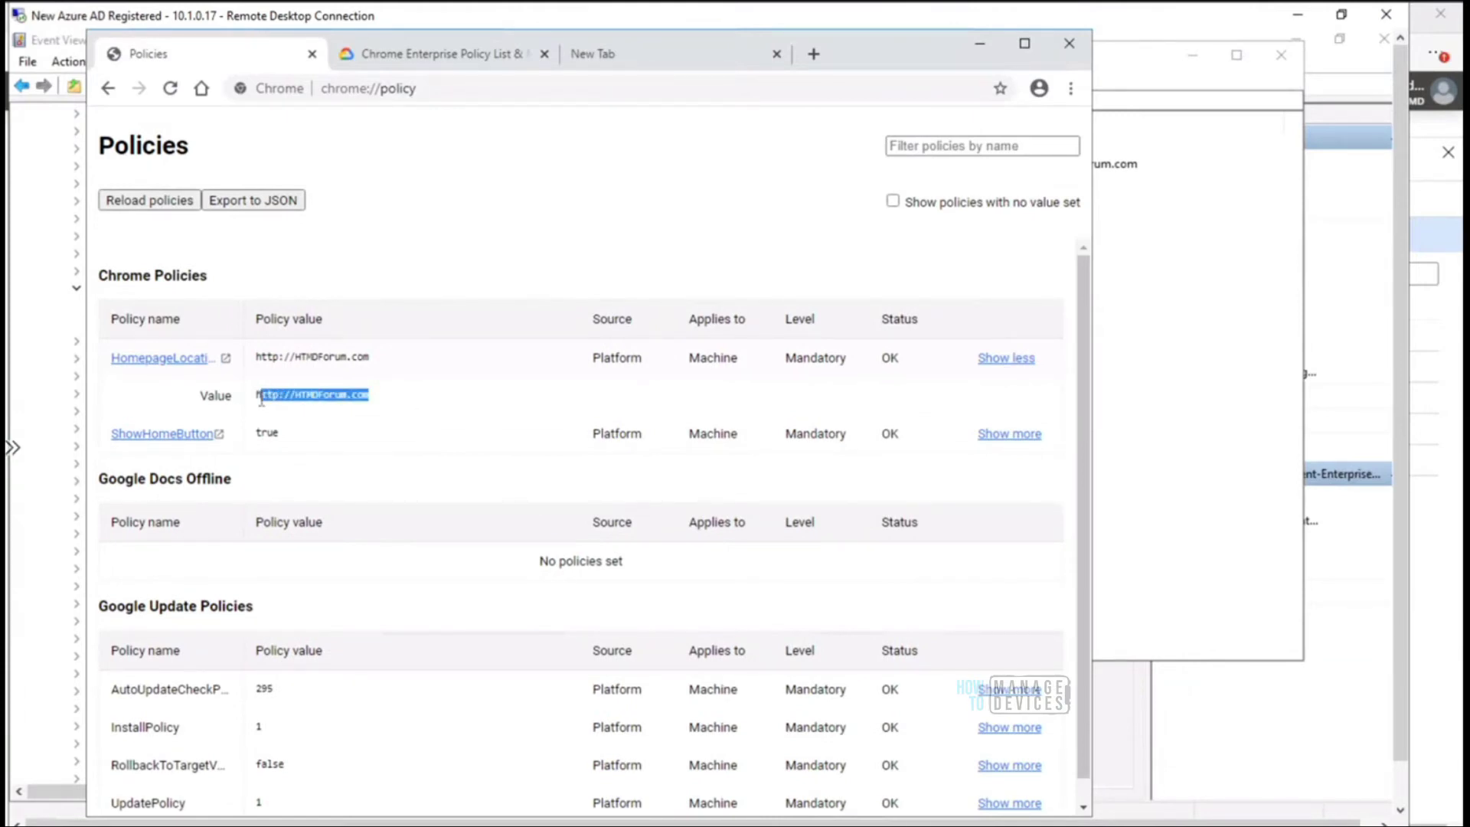
left_click(436, 55)
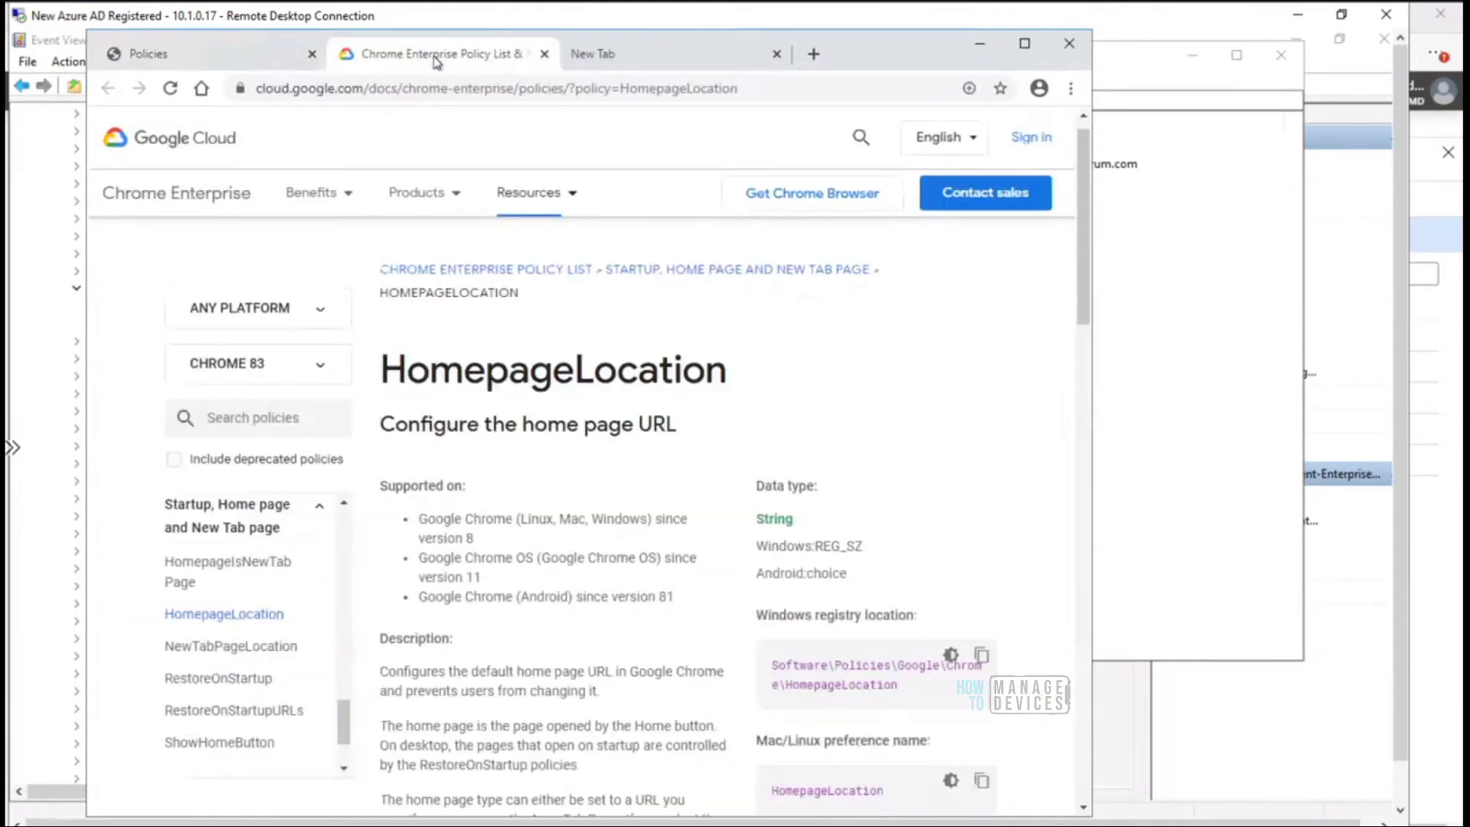
left_click_drag(1083, 279, 1088, 386)
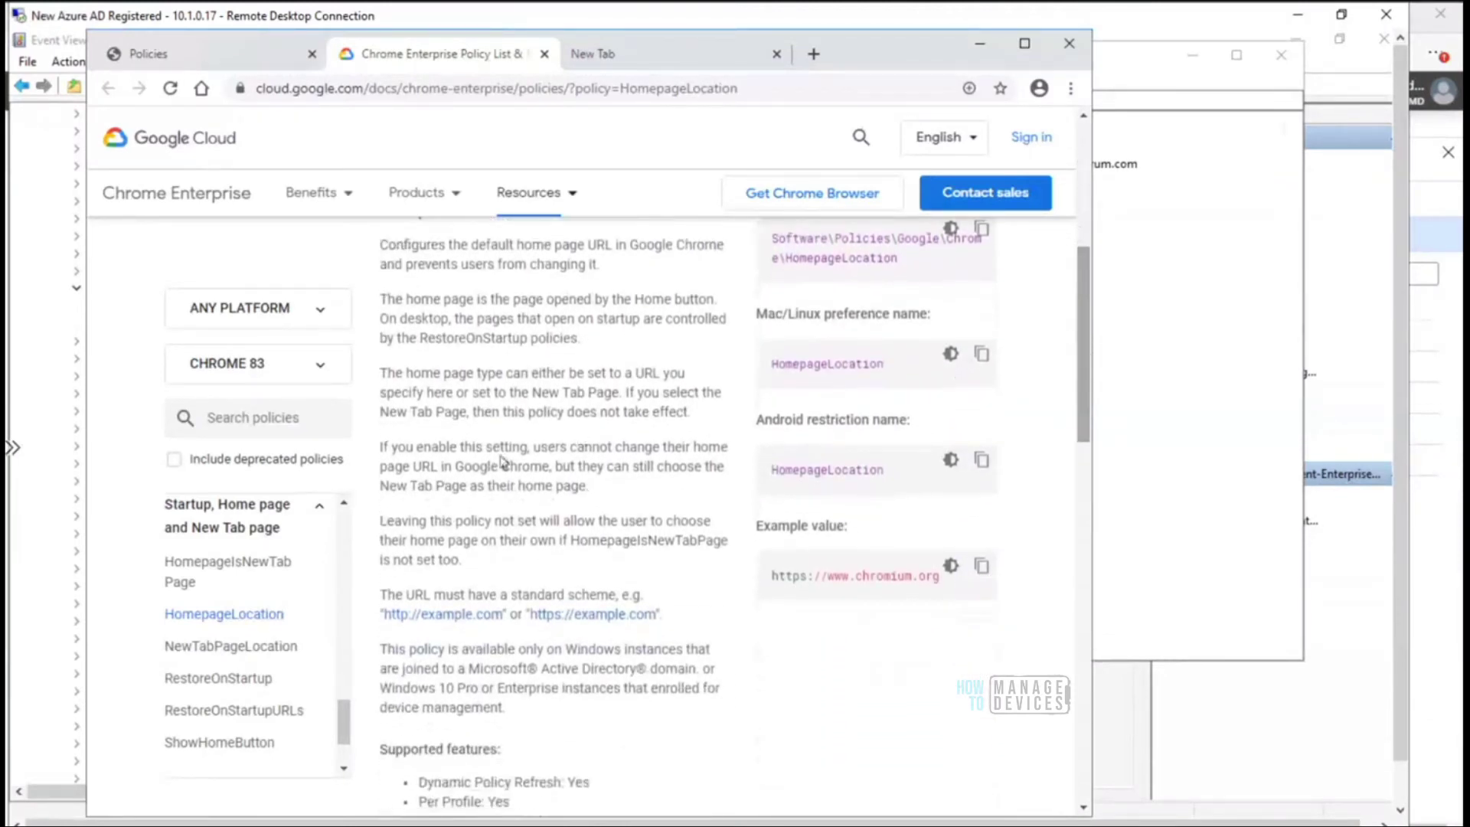
left_click_drag(380, 456, 515, 467)
left_click_drag(626, 488, 387, 442)
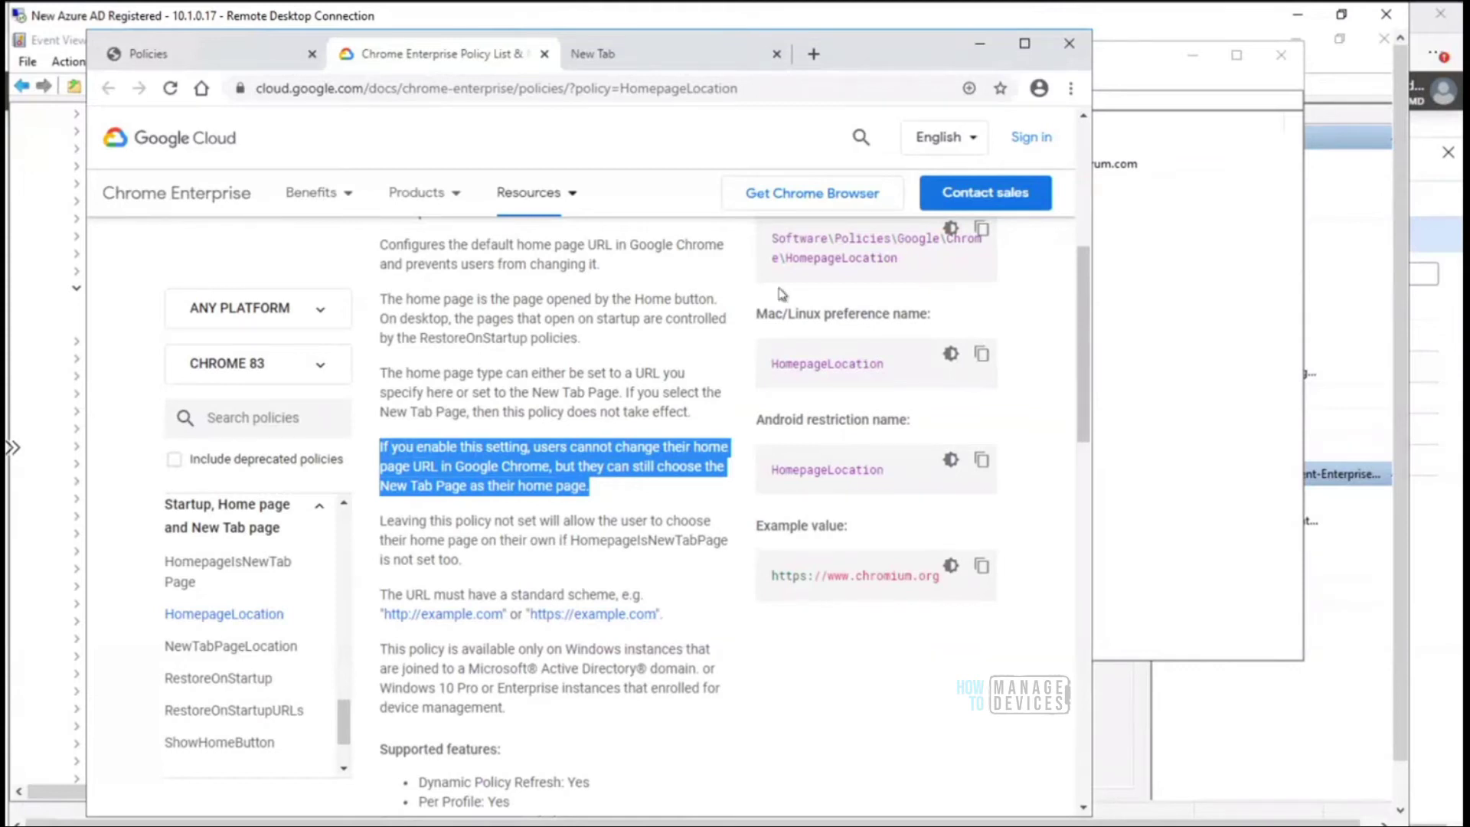
Step: Minimize Chrome and Registry Editor, open event 814 in Event Viewer, and highlight its policy area Chrome~Policy~googlechrome~Startup
left_click(978, 46)
left_click(1194, 61)
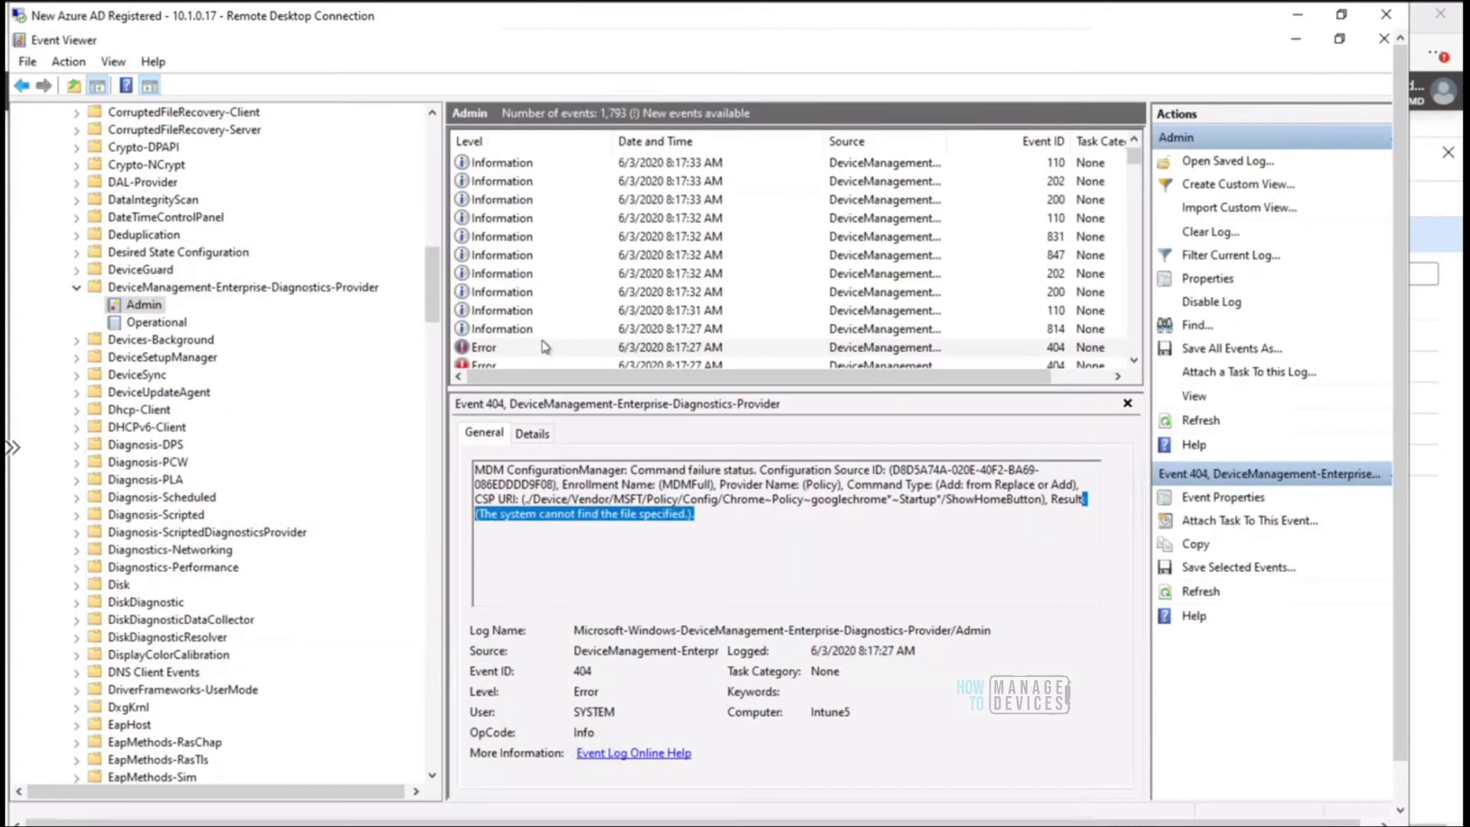
left_click(534, 331)
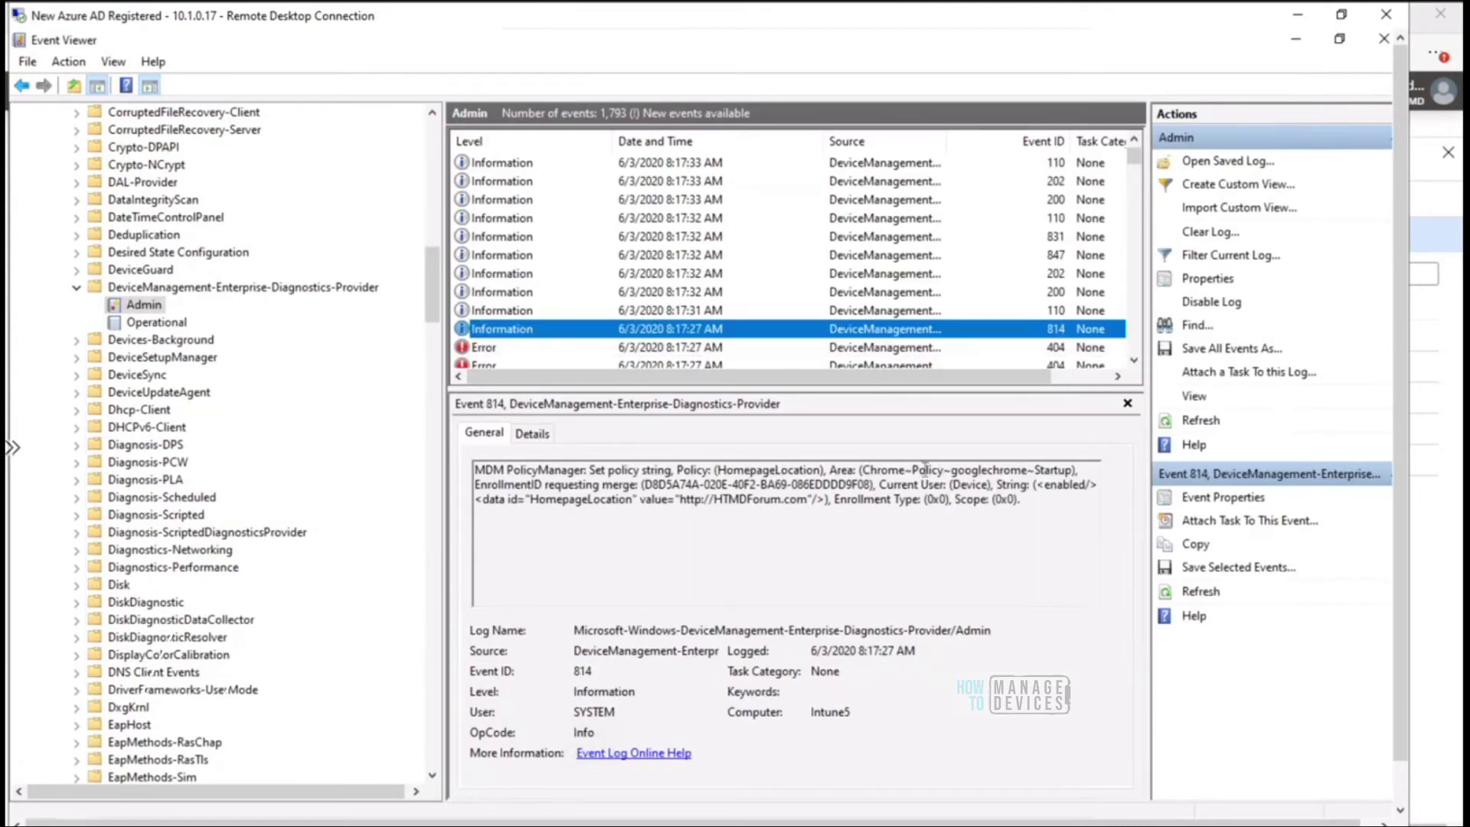
left_click_drag(861, 470, 1074, 470)
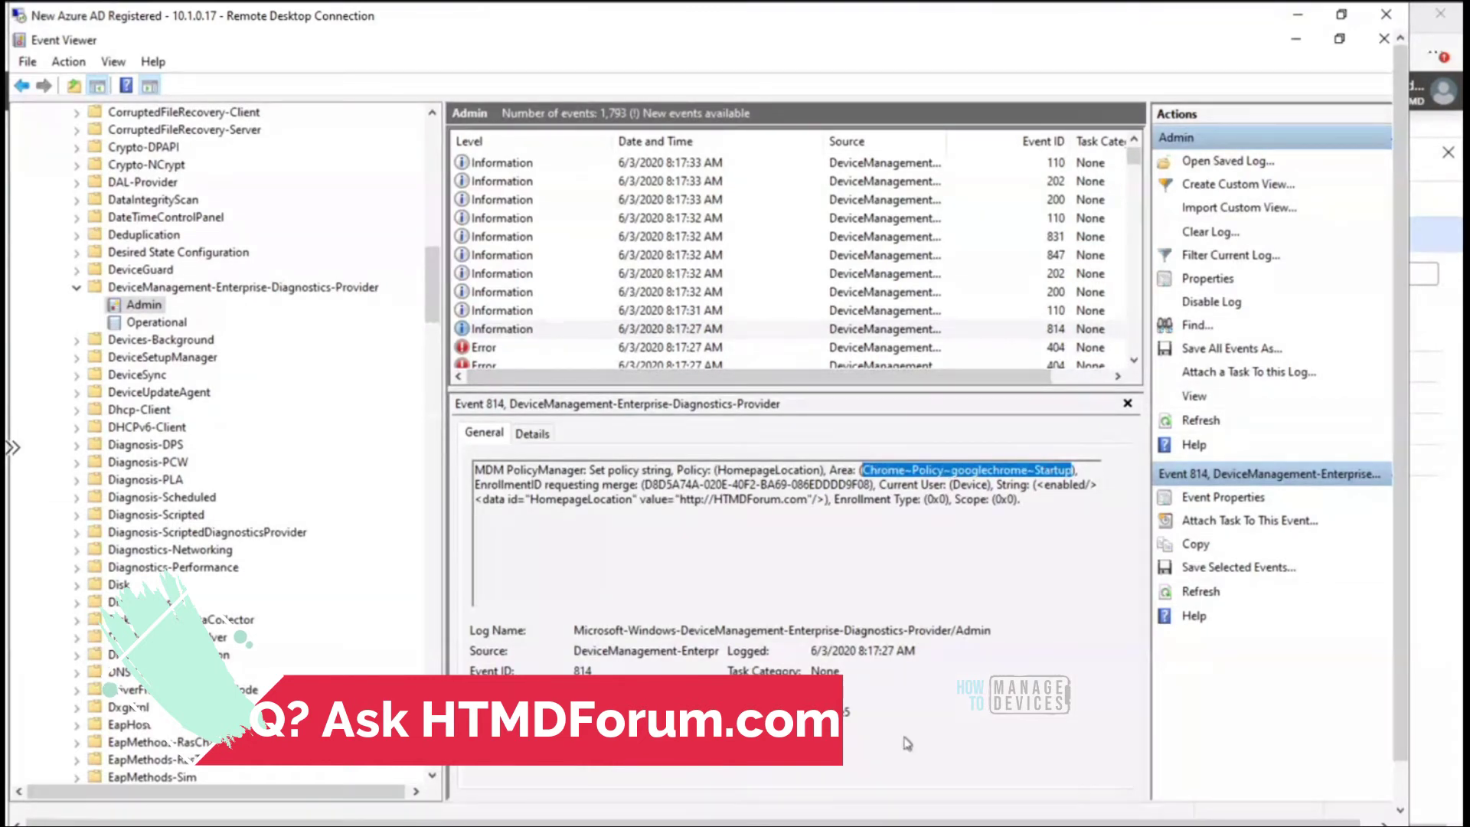
Step: Highlight Chrome~Policy~googlechrome~Startup in Notepad's HomepageLocation path, compare it side by side with the event, and restore the full-screen remote session
key("alt+Tab")
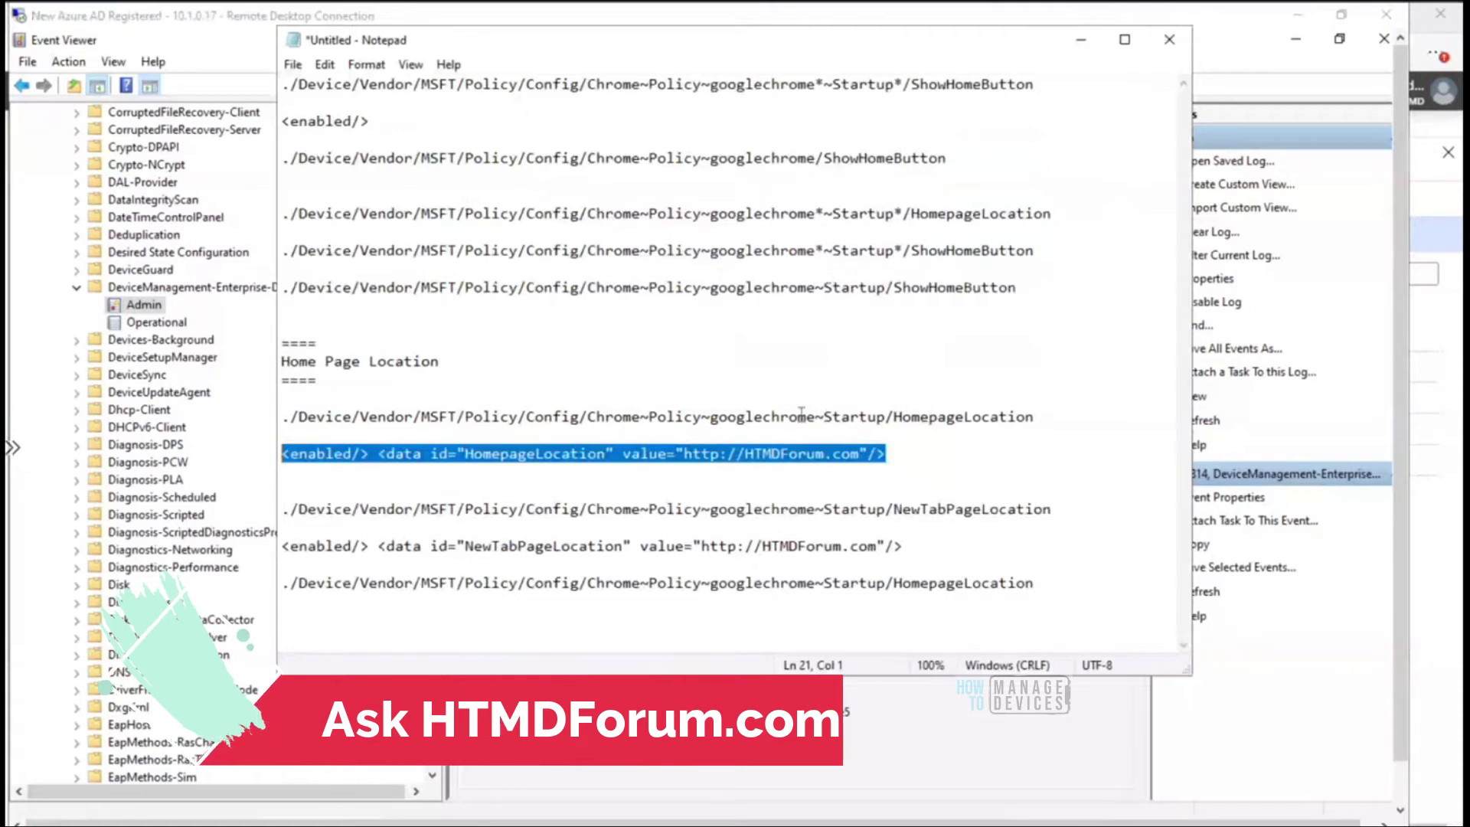
left_click_drag(885, 417, 588, 418)
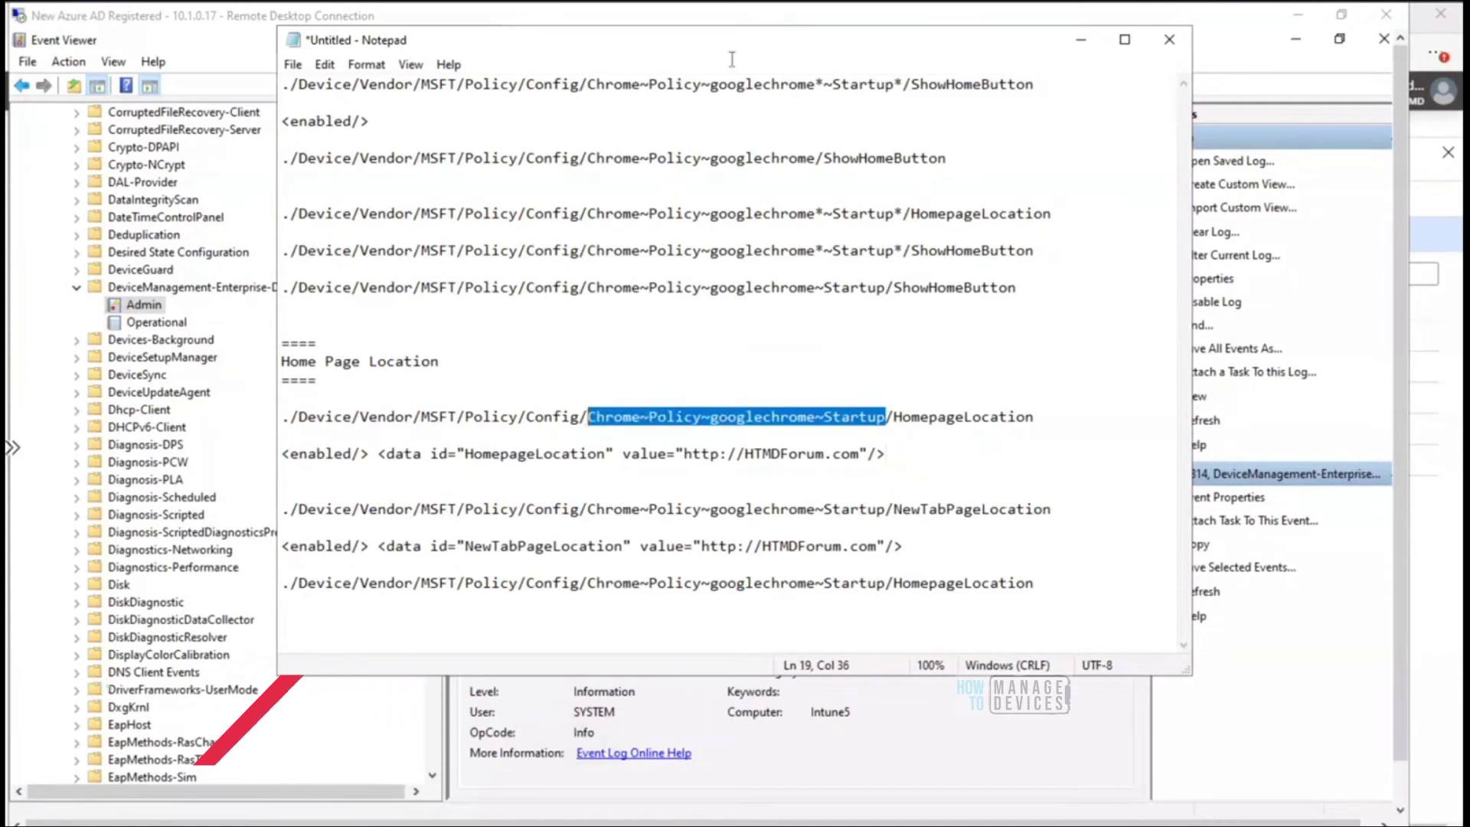
left_click_drag(744, 40, 1467, 126)
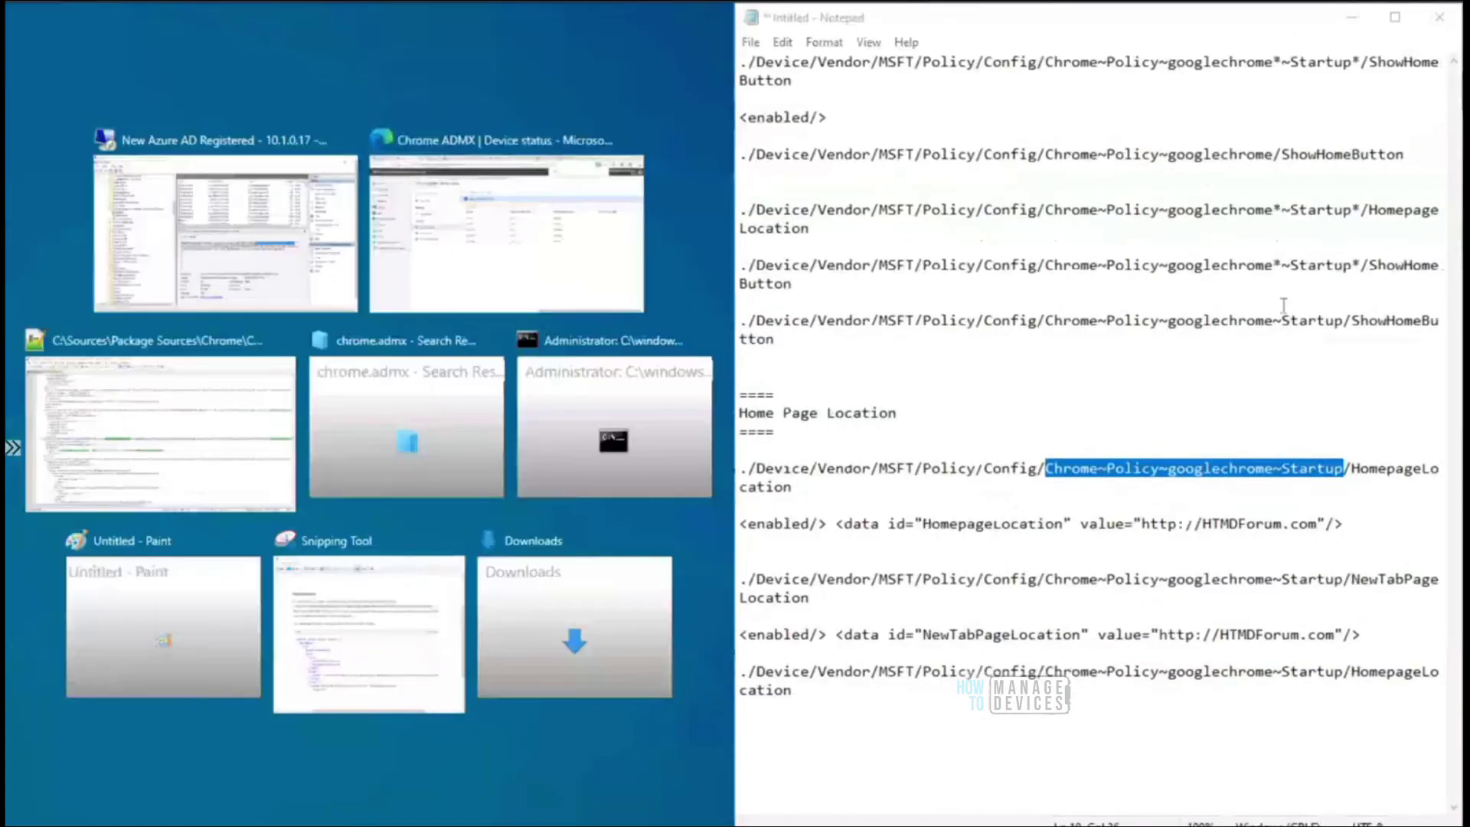
left_click(260, 247)
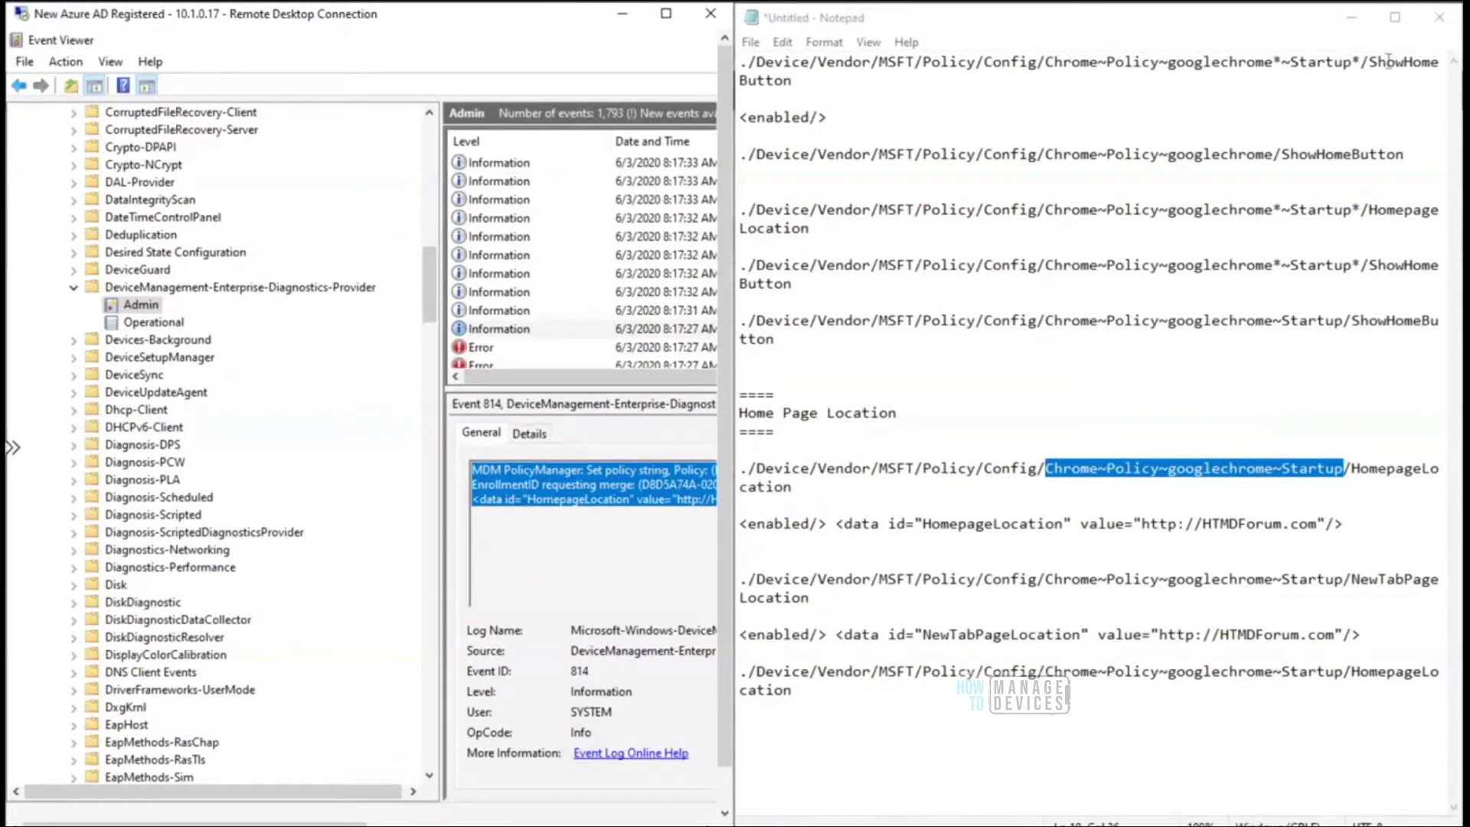
left_click(1351, 26)
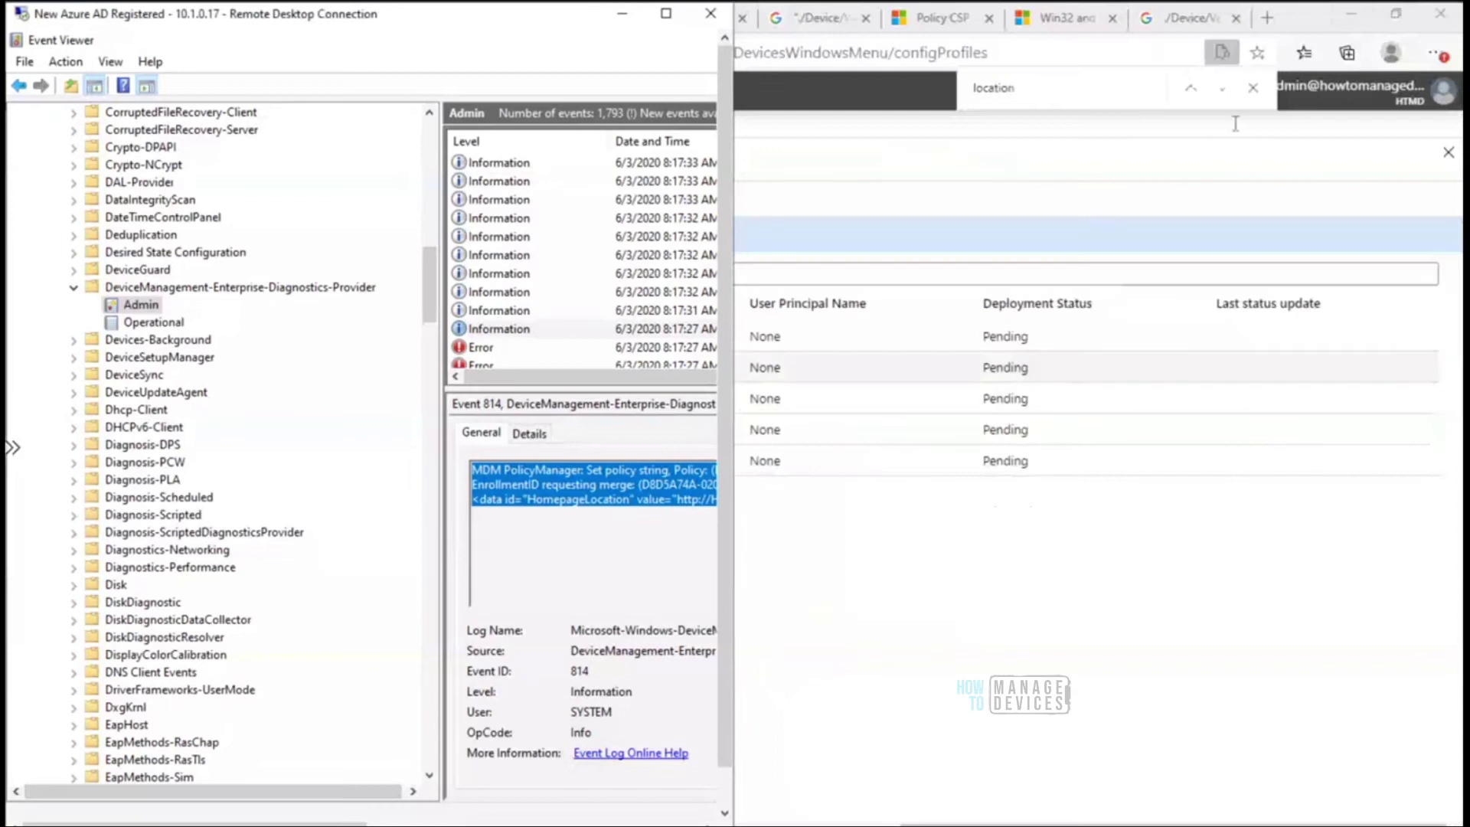
left_click(665, 13)
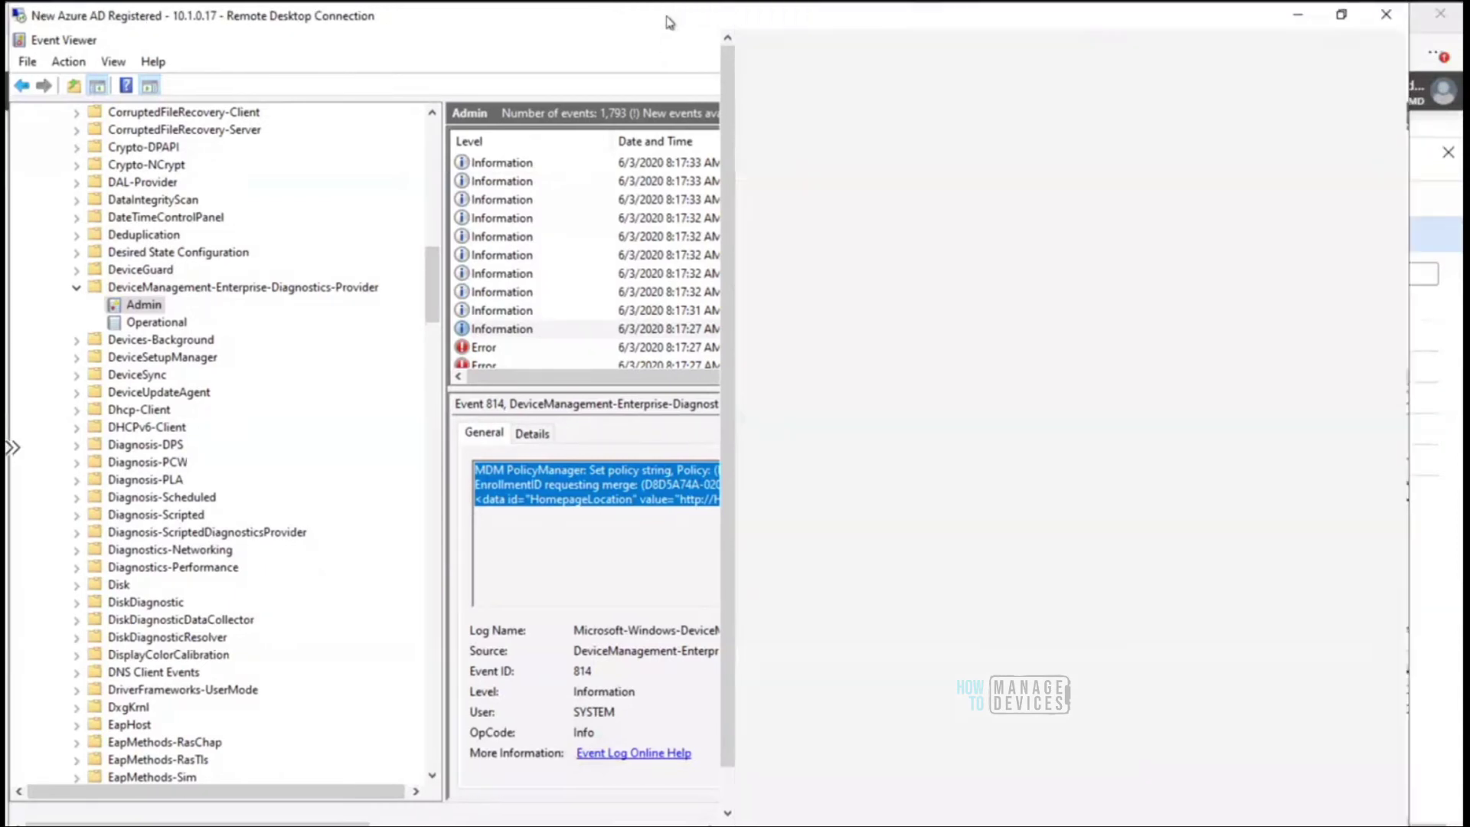
Step: Return to the Intune portal and reload the Chrome ADMX profile's device status by way of its user status
left_click(1302, 18)
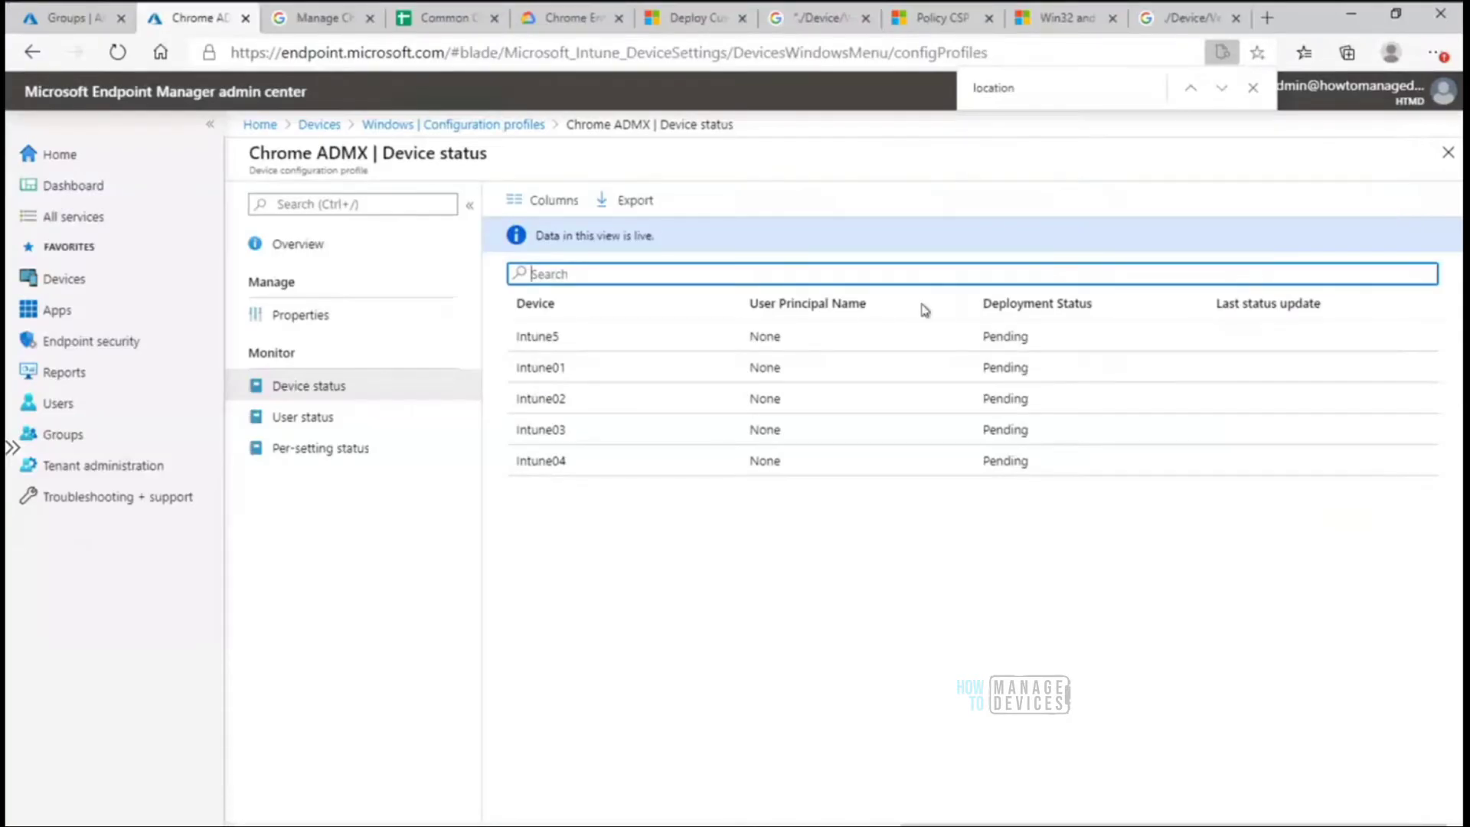
left_click(314, 416)
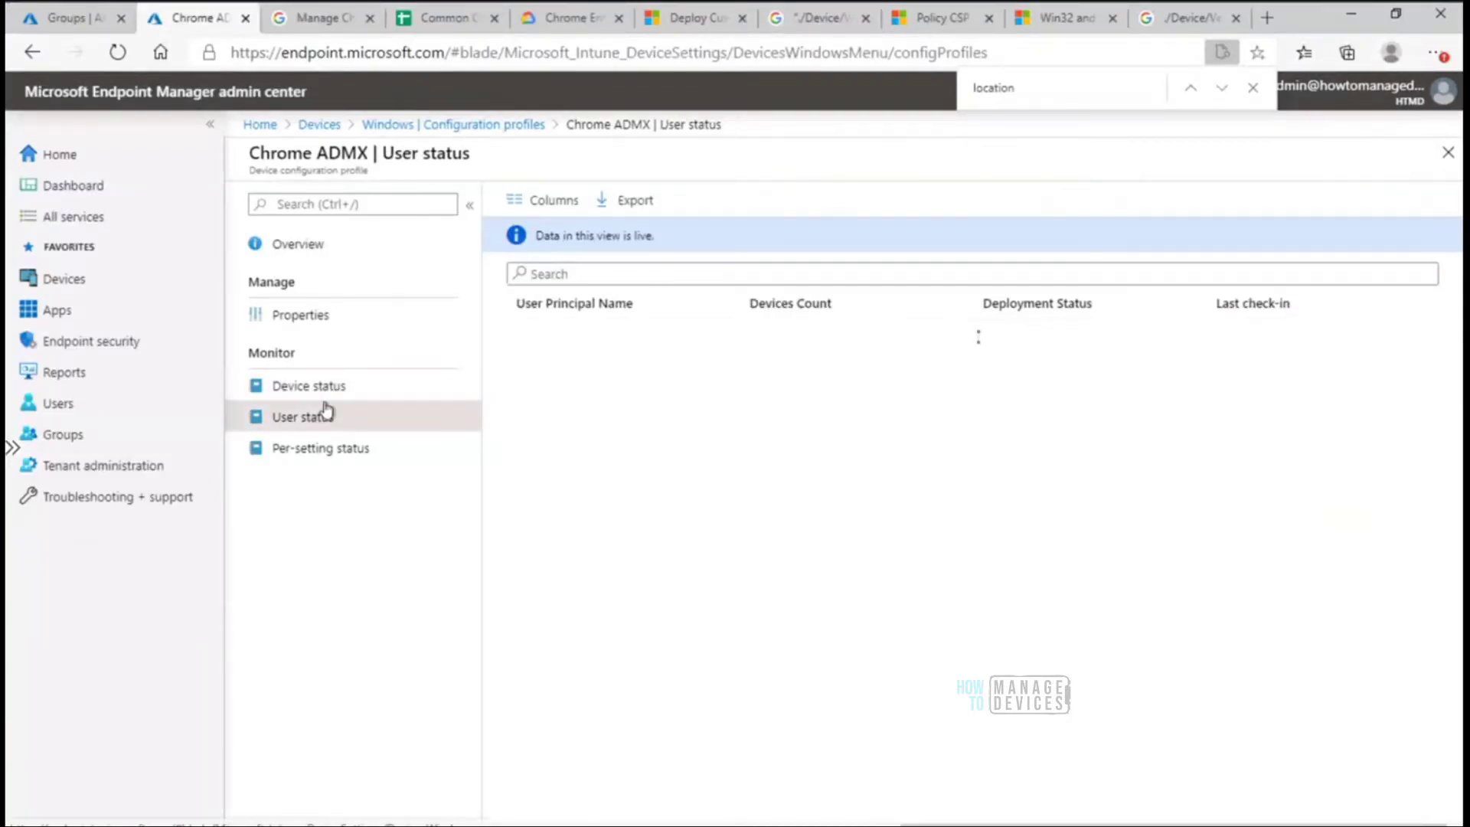
left_click(319, 387)
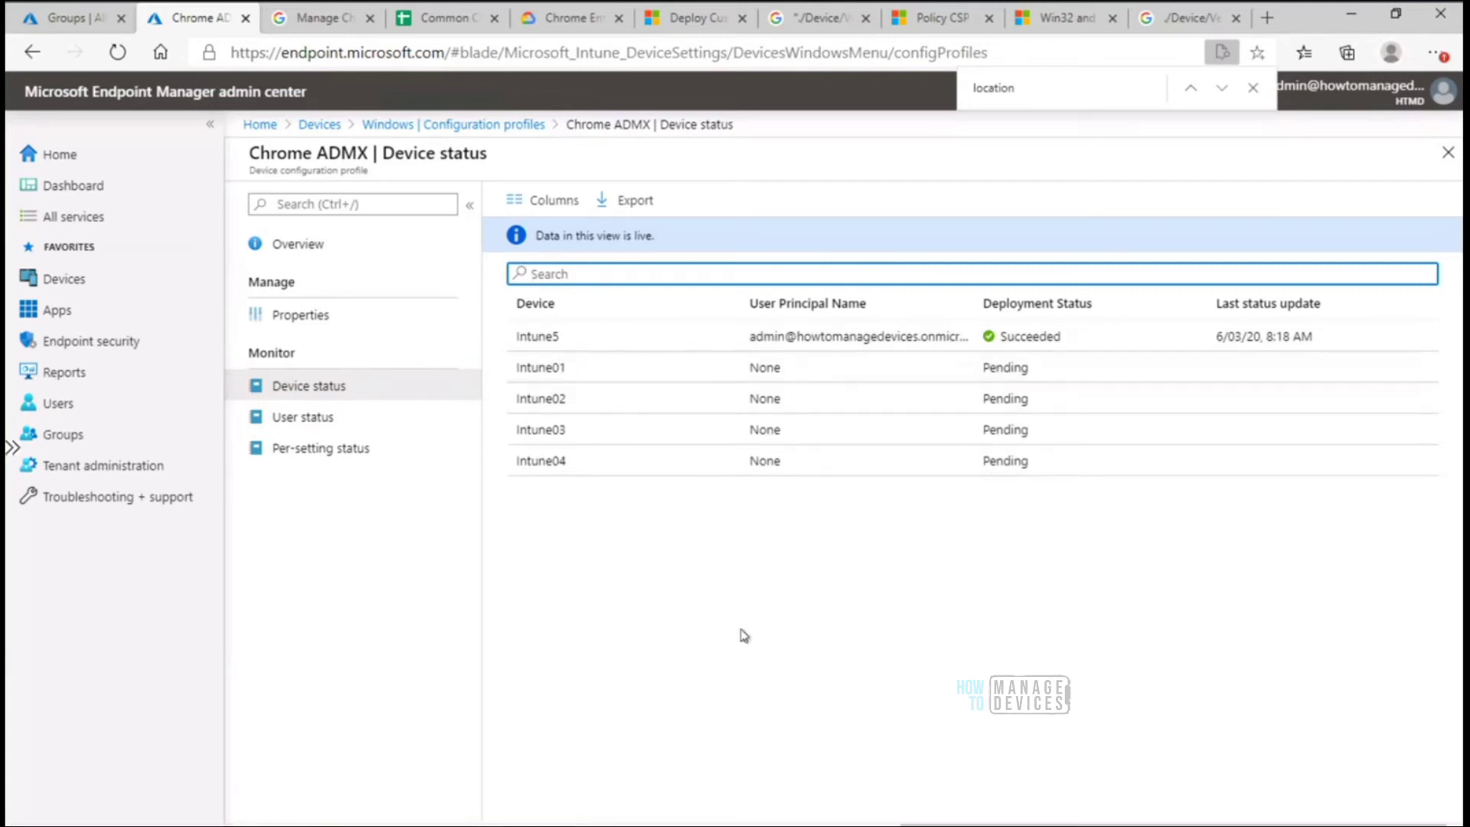
Step: Switch to the Azure AD Joined device's remote session and refresh the DeviceManagement-Enterprise-Diagnostics-Provider Admin log
left_click(886, 826)
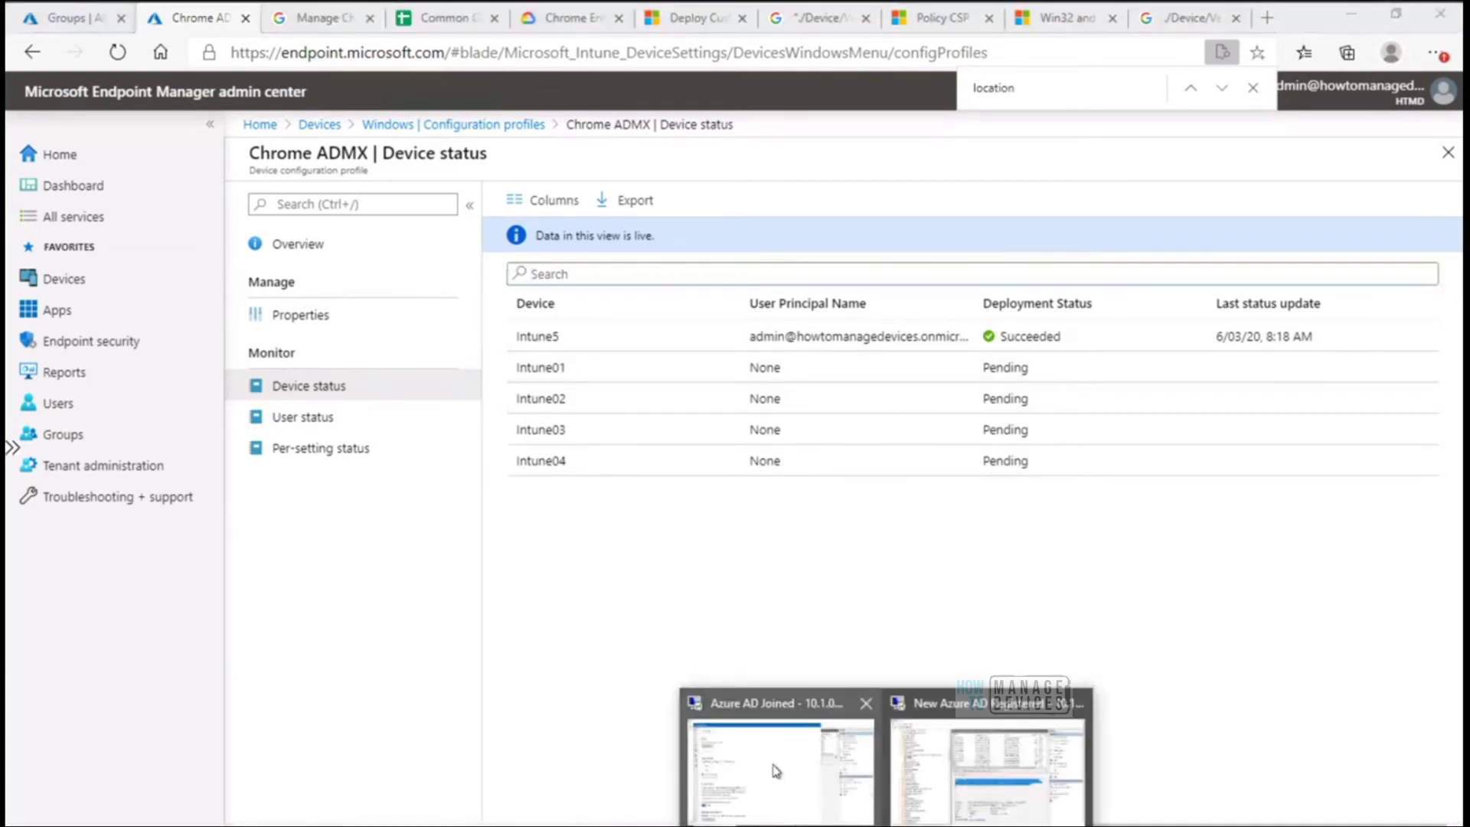
left_click(776, 770)
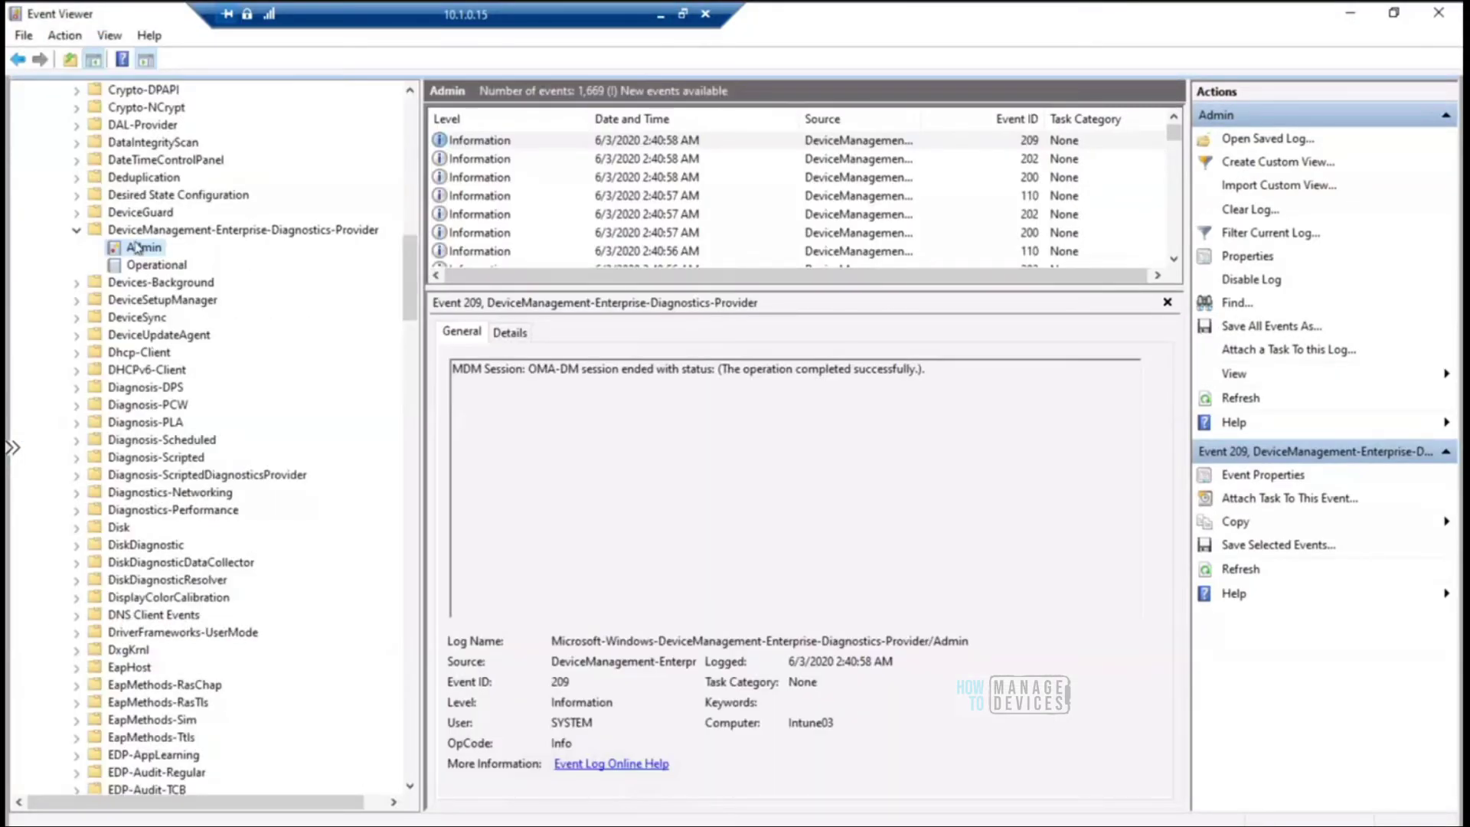
right_click(136, 247)
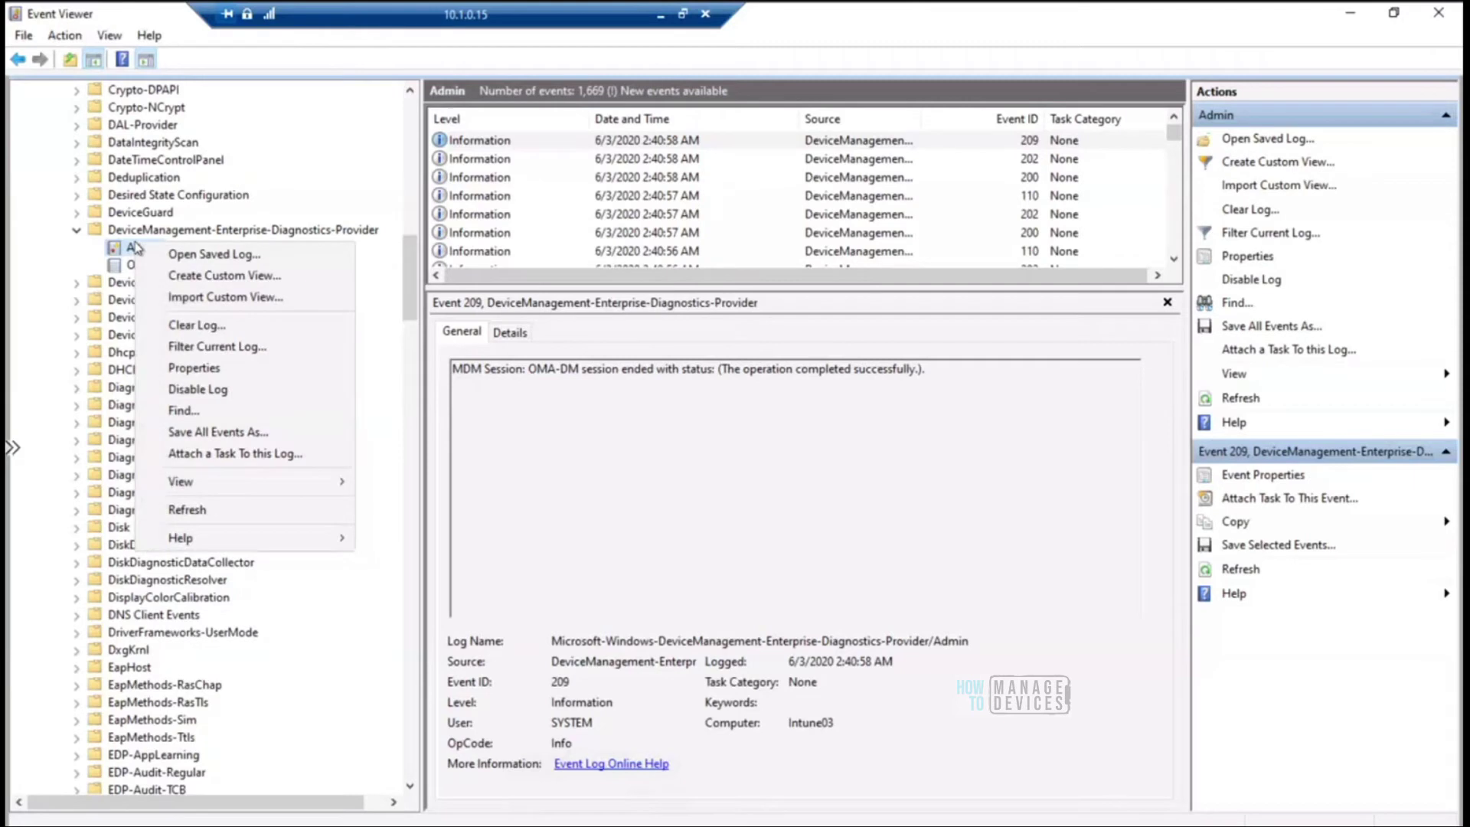
left_click(201, 509)
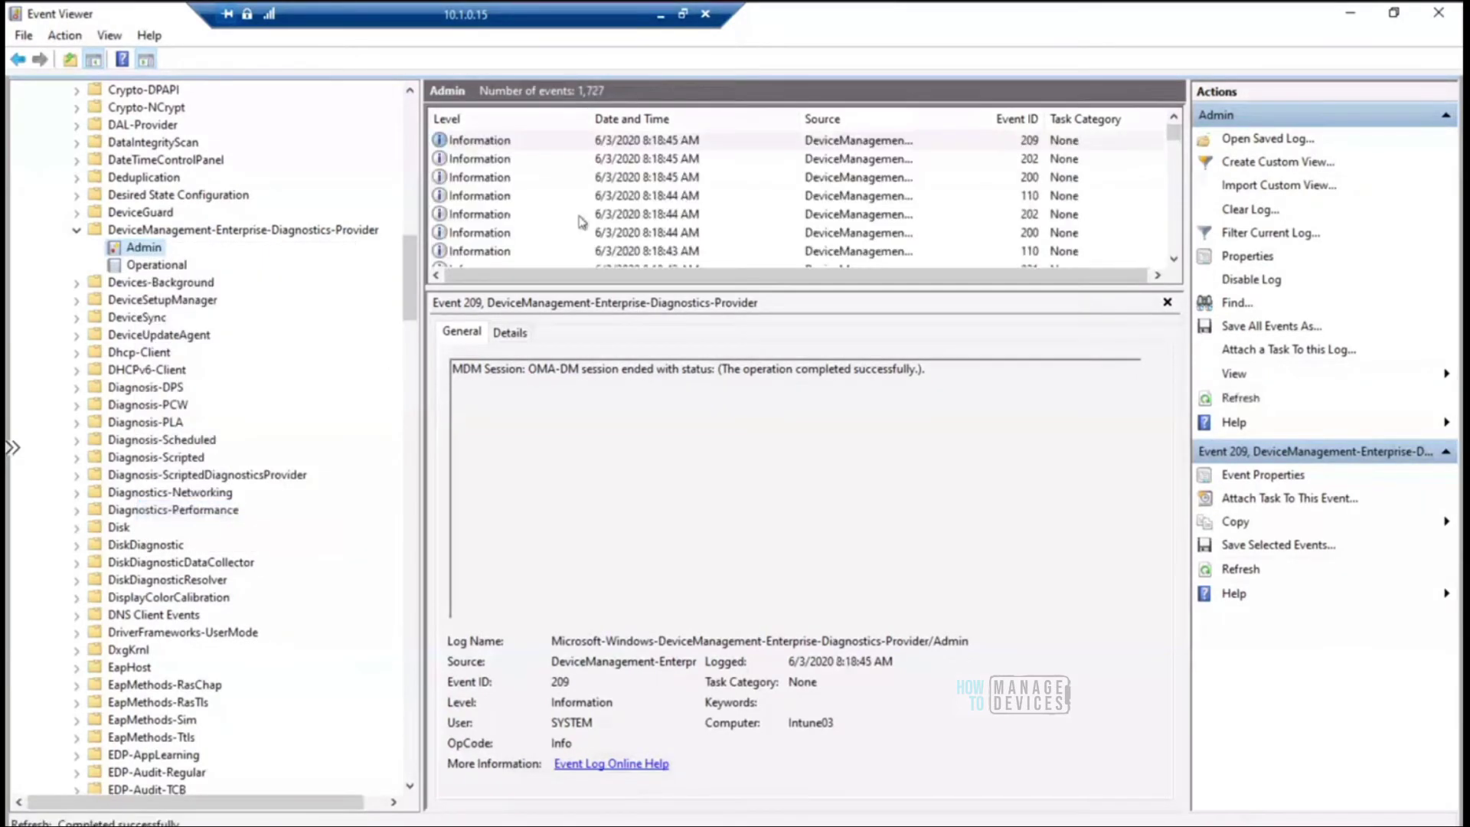
Step: Go through the newest Admin events to event 831 for HomepageLocation and highlight googlechrome~Startup in its description
left_click(668, 160)
key("Down")
key("Down")
key("Down")
key("Down")
key("Down")
key("Down")
key("Down")
key("Up")
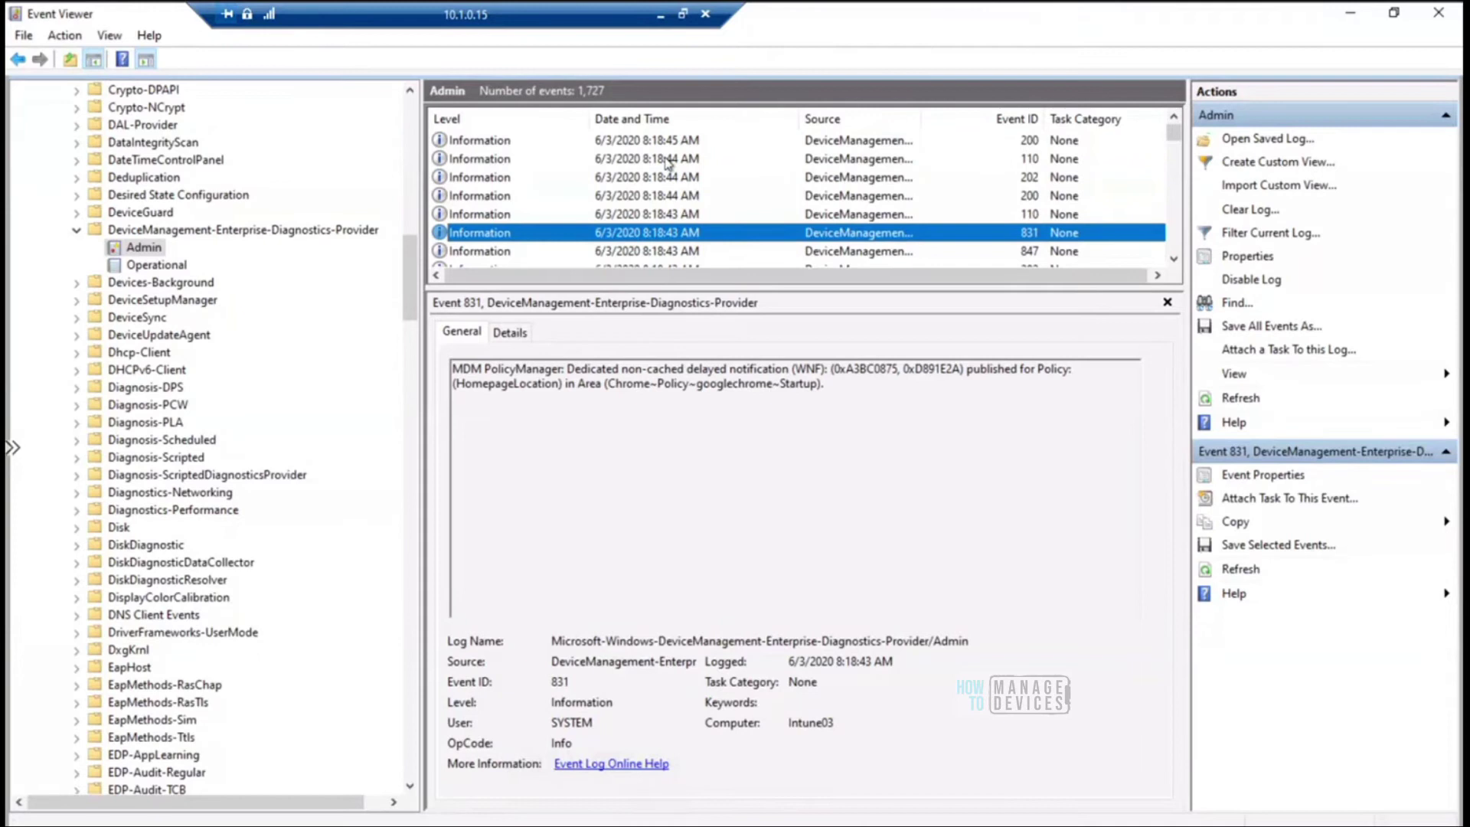
left_click_drag(697, 391, 813, 393)
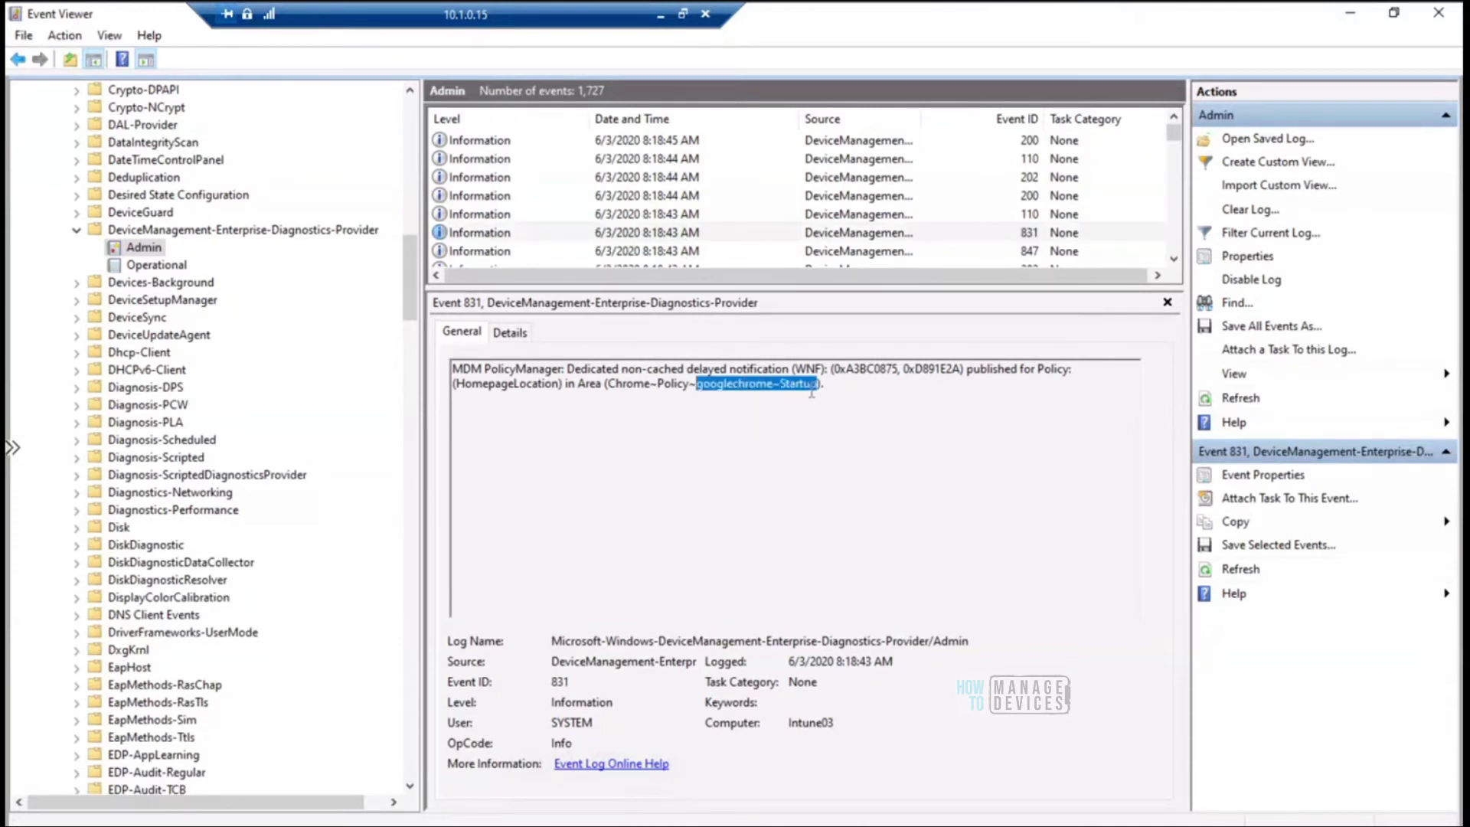
left_click(813, 431)
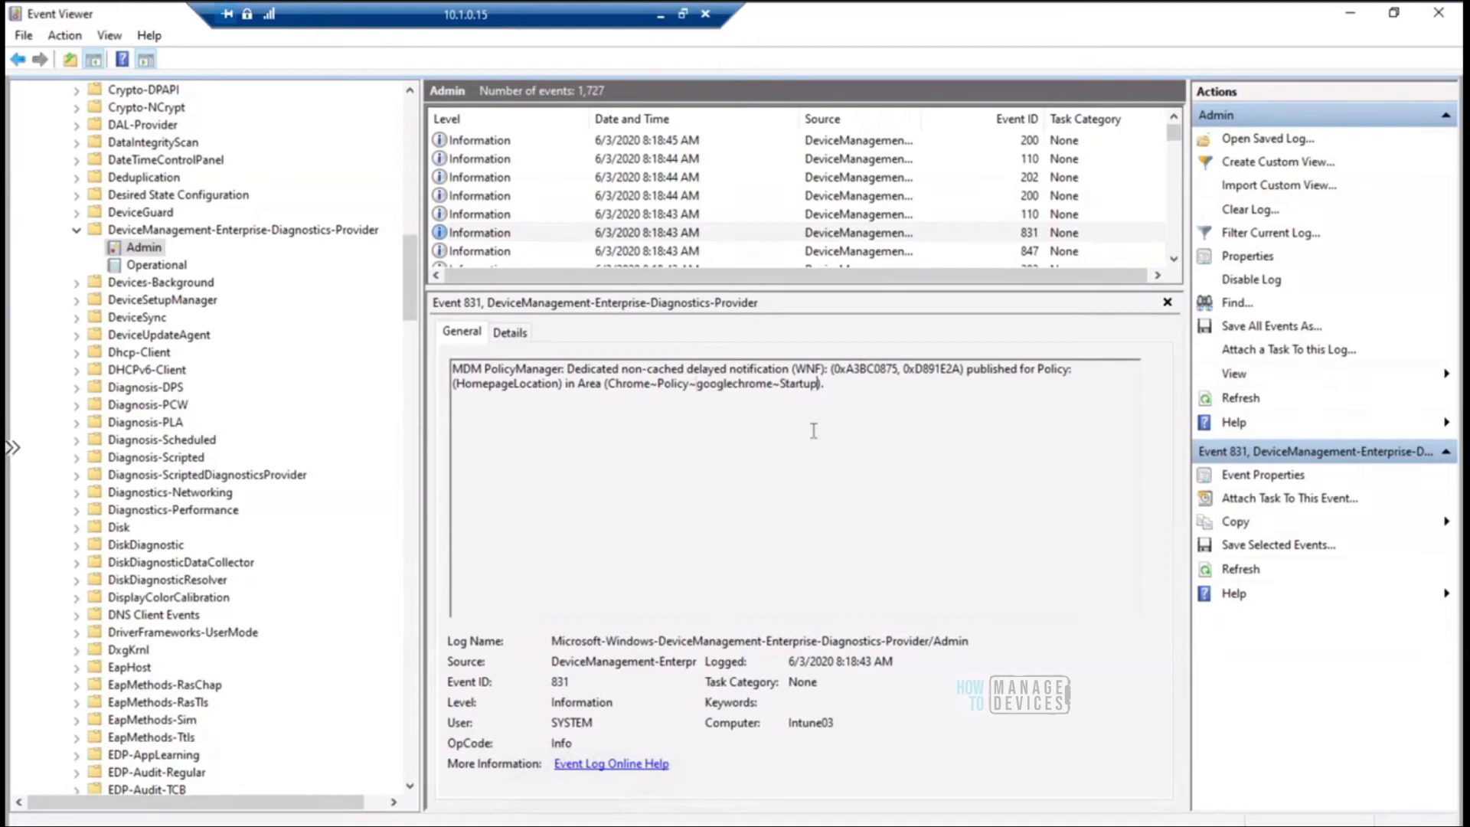
Step: Go through the older Admin events to event 814 and highlight its full HomepageLocation policy description
left_click(634, 253)
key("Down")
key("Down")
key("Down")
key("Down")
key("Down")
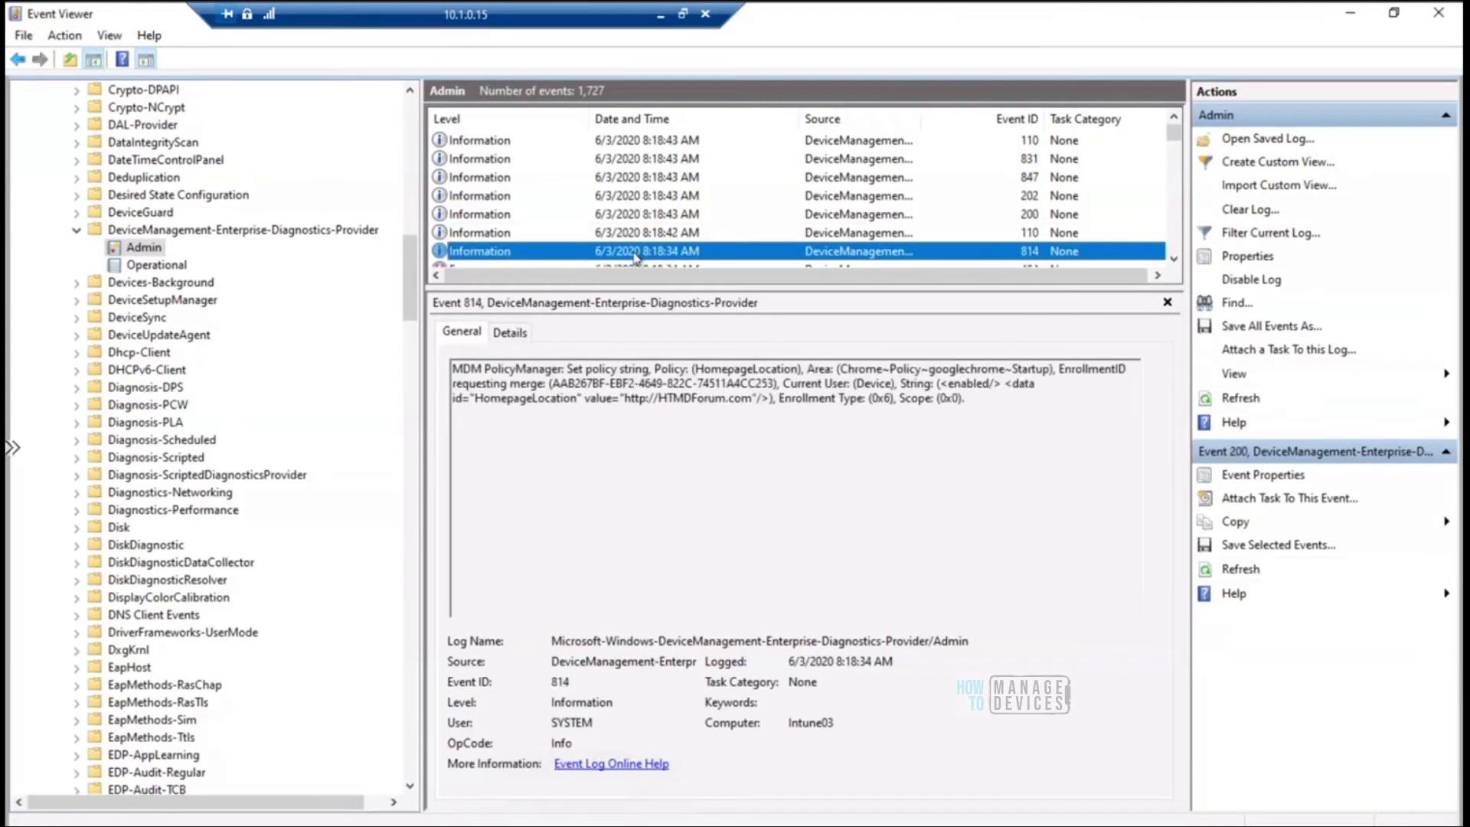
key("Up")
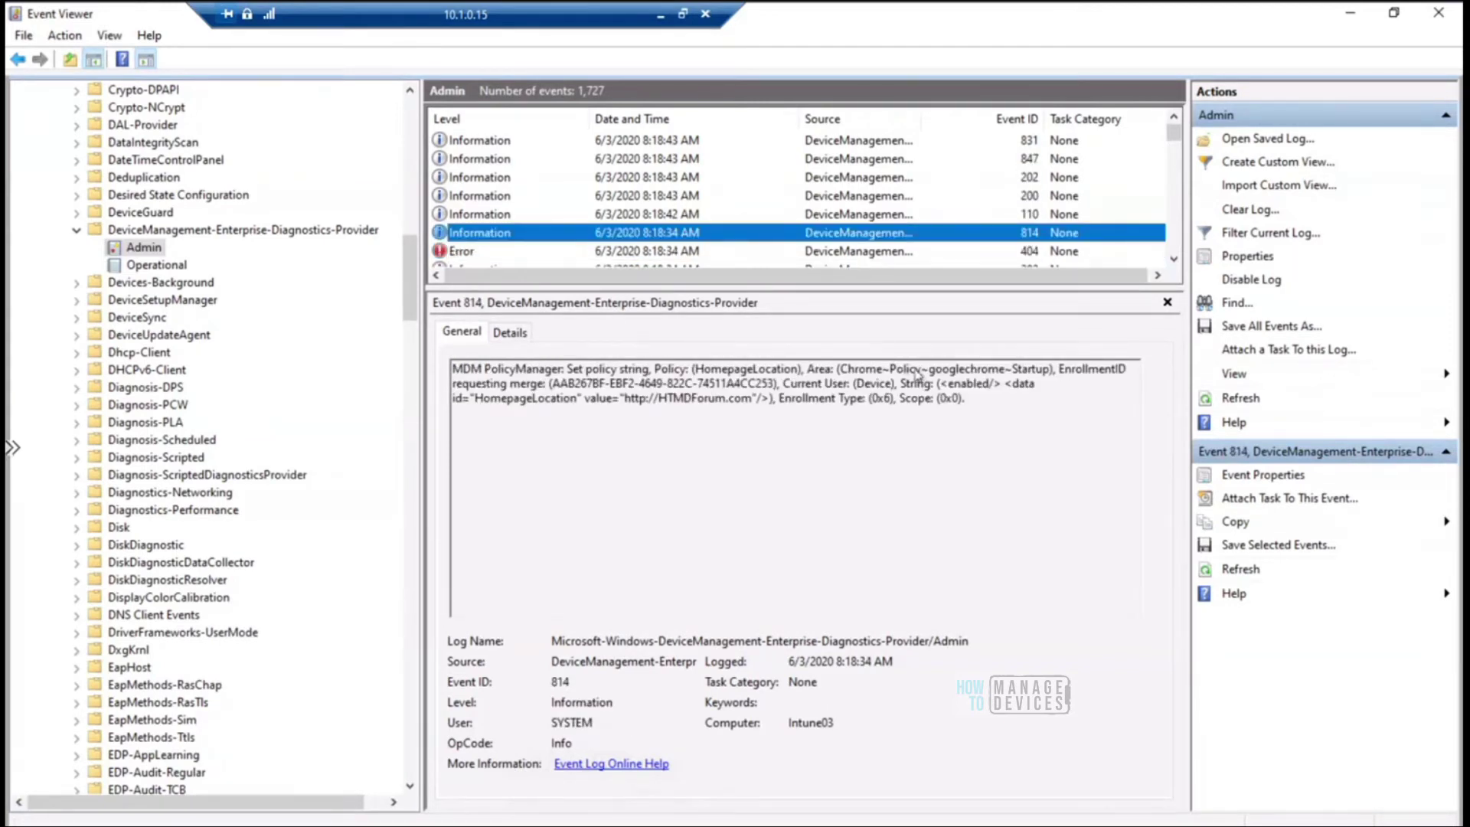
left_click_drag(979, 396, 445, 360)
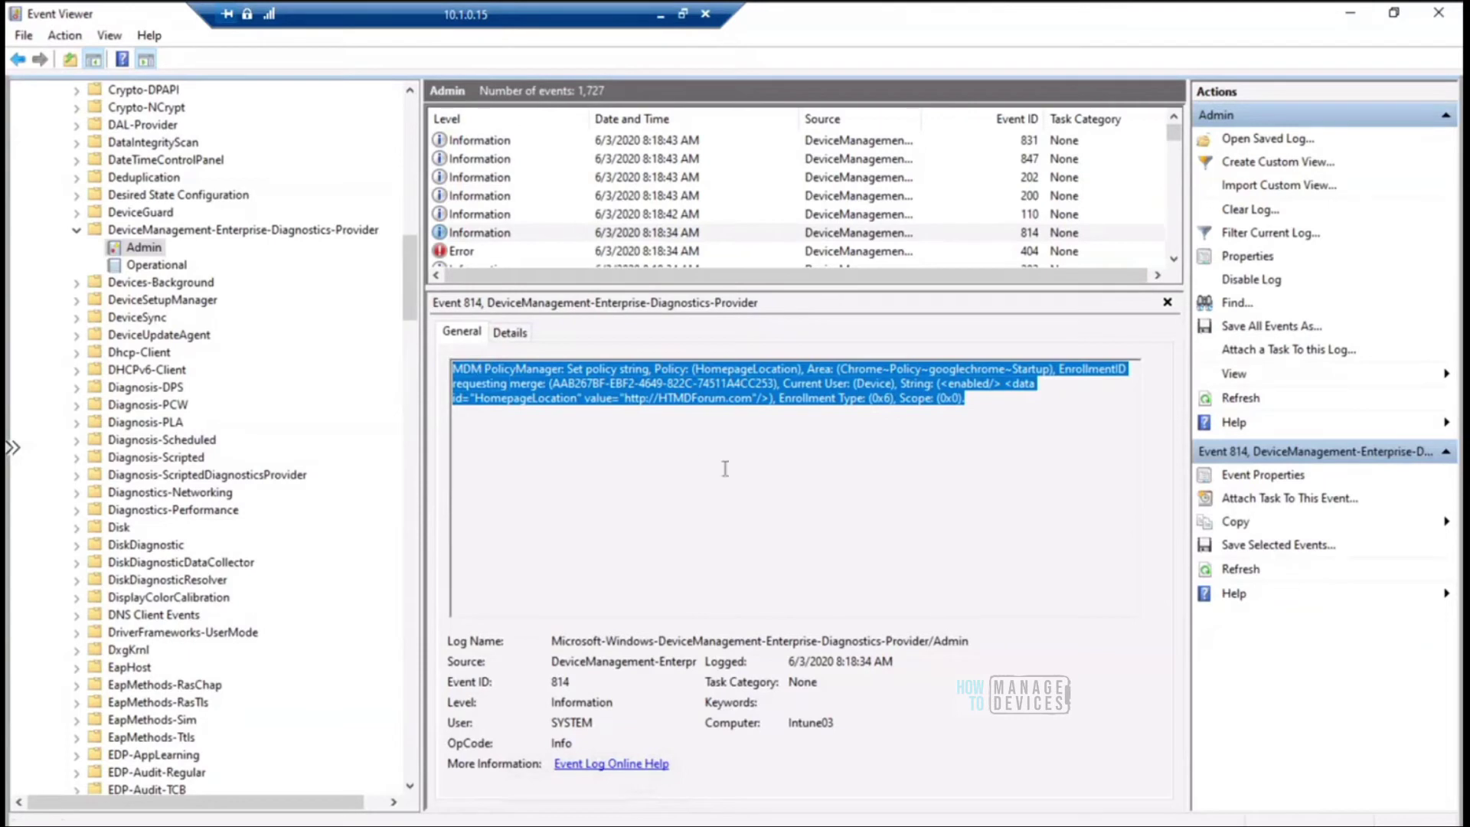
left_click(1005, 425)
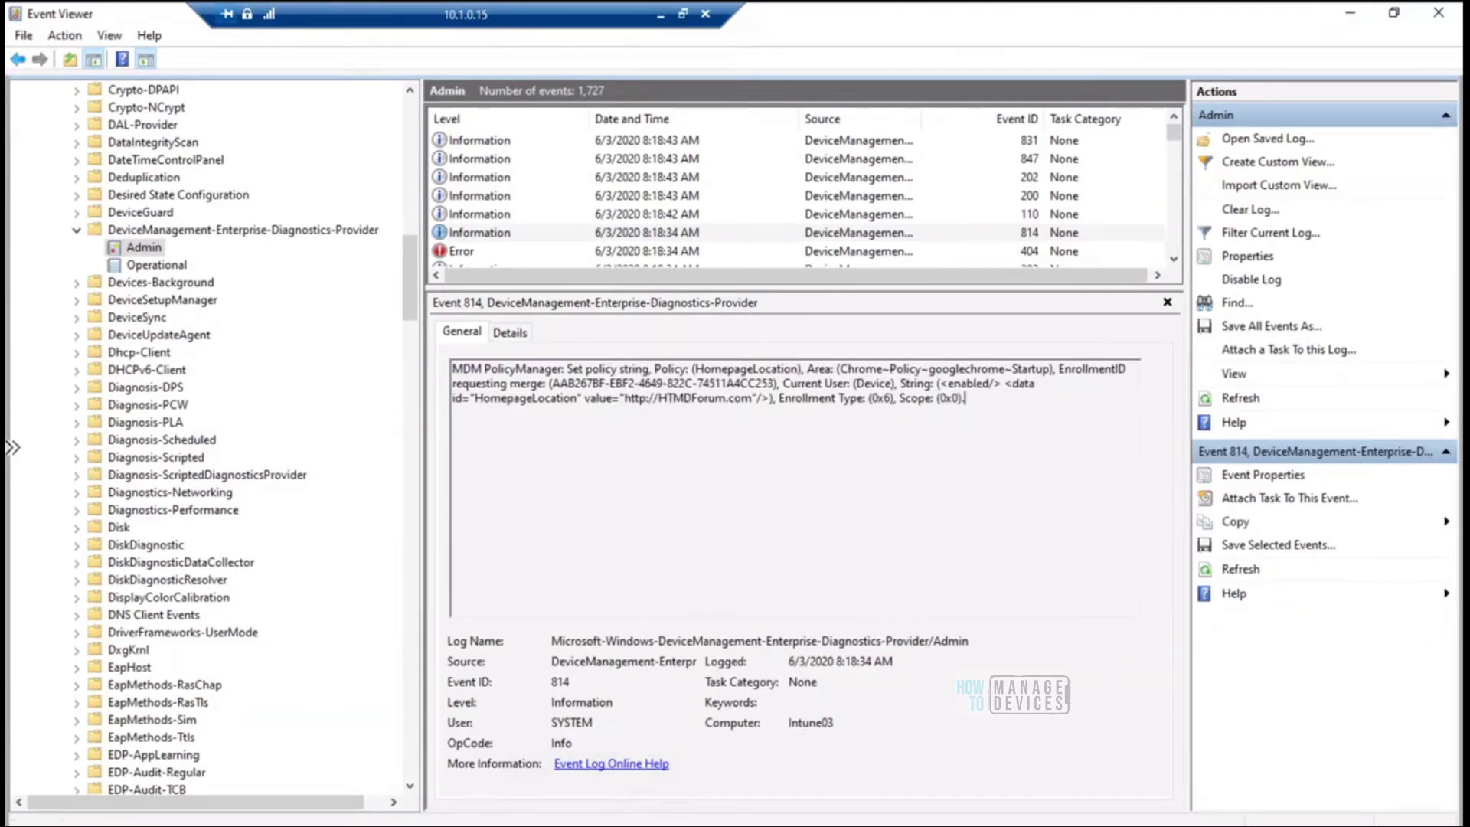
Step: Switch to Registry Editor and go to Computer\HKEY_LOCAL_MACHINE\SOFTWARE\Policies\Google\Chrome to check the applied Chrome policy values
key("alt+Tab")
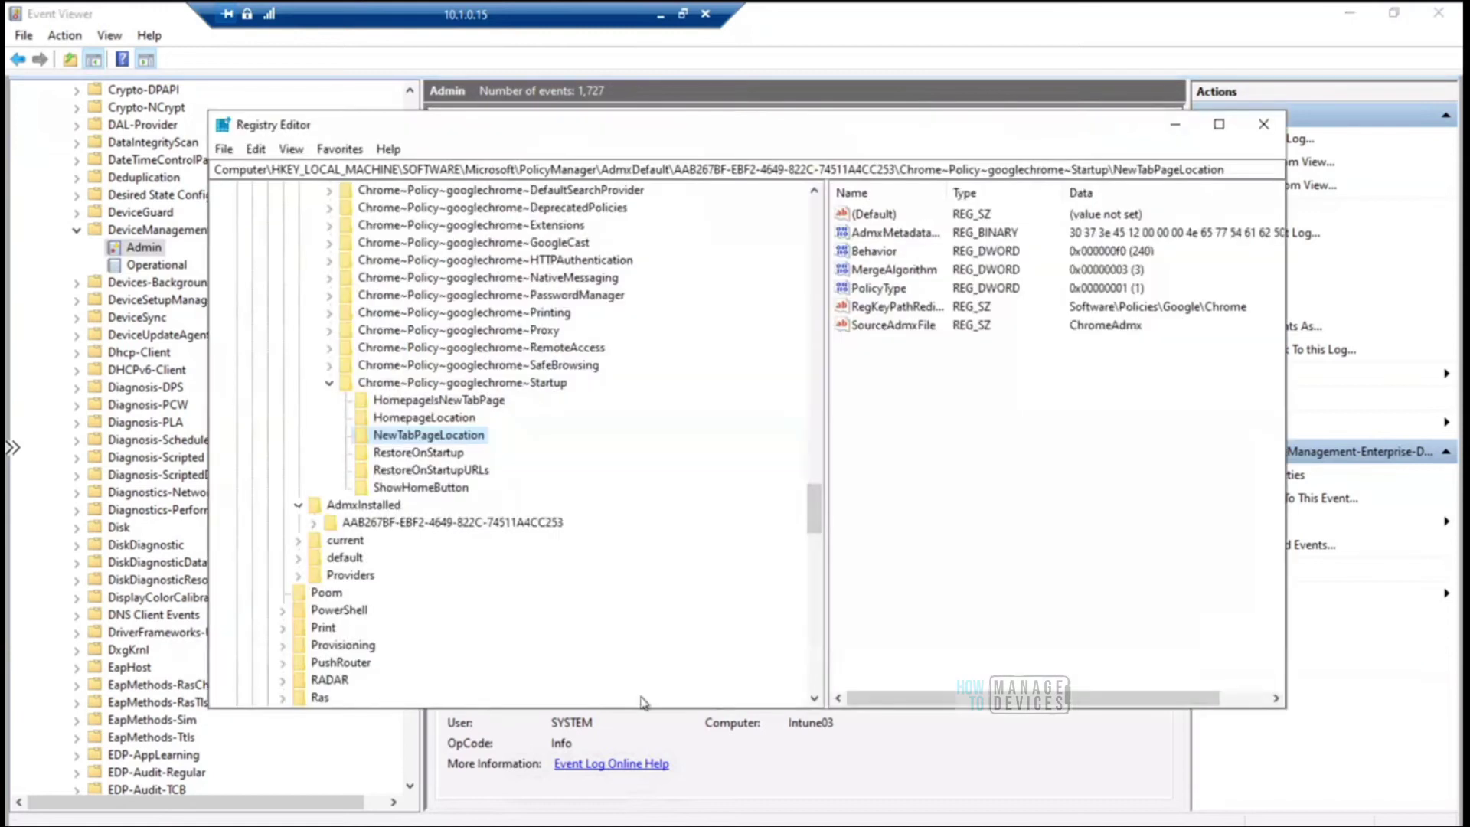
left_click(553, 167)
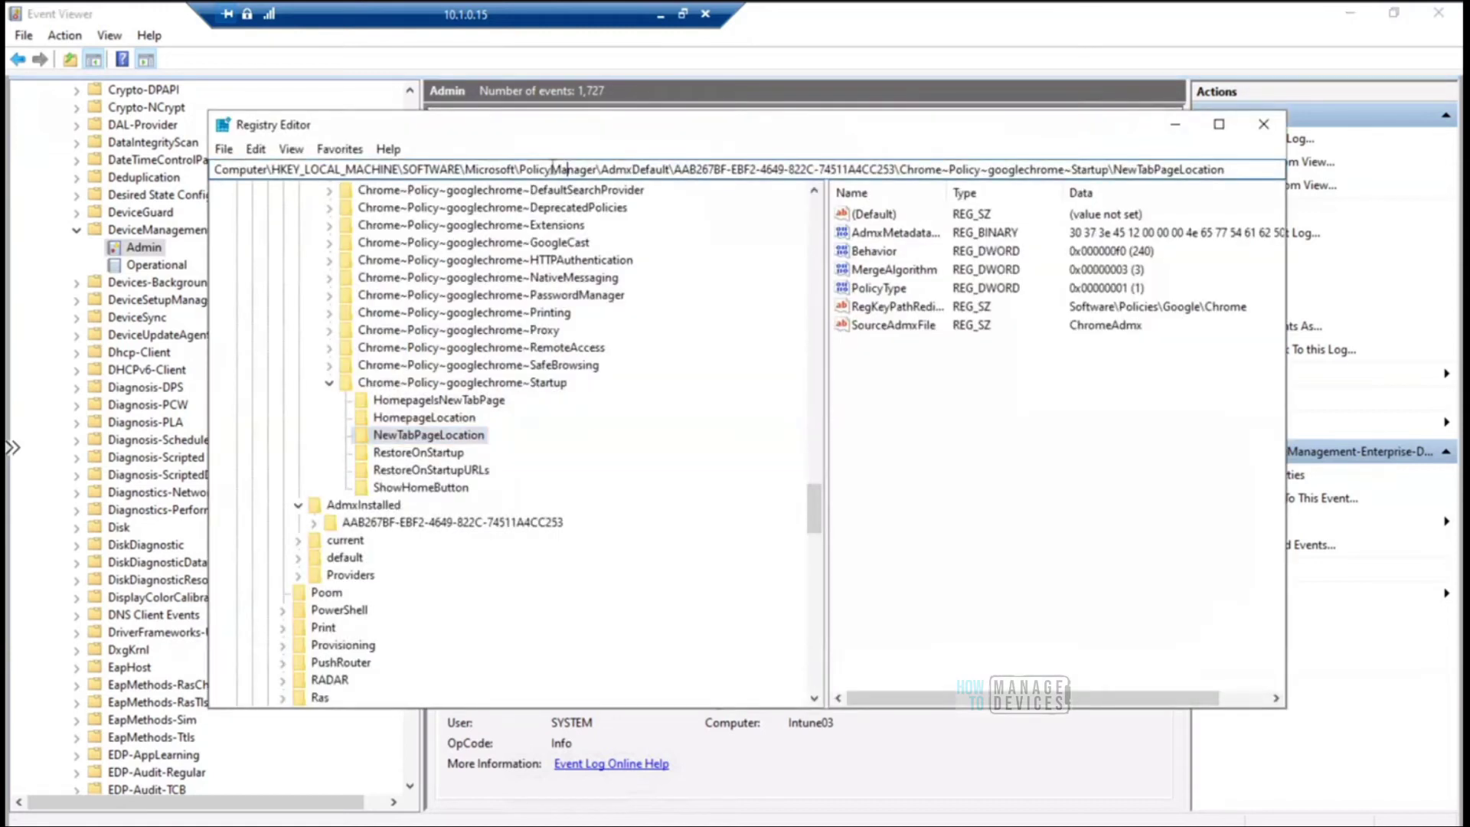
left_click_drag(1114, 139, 1261, 144)
key("BackSpace")
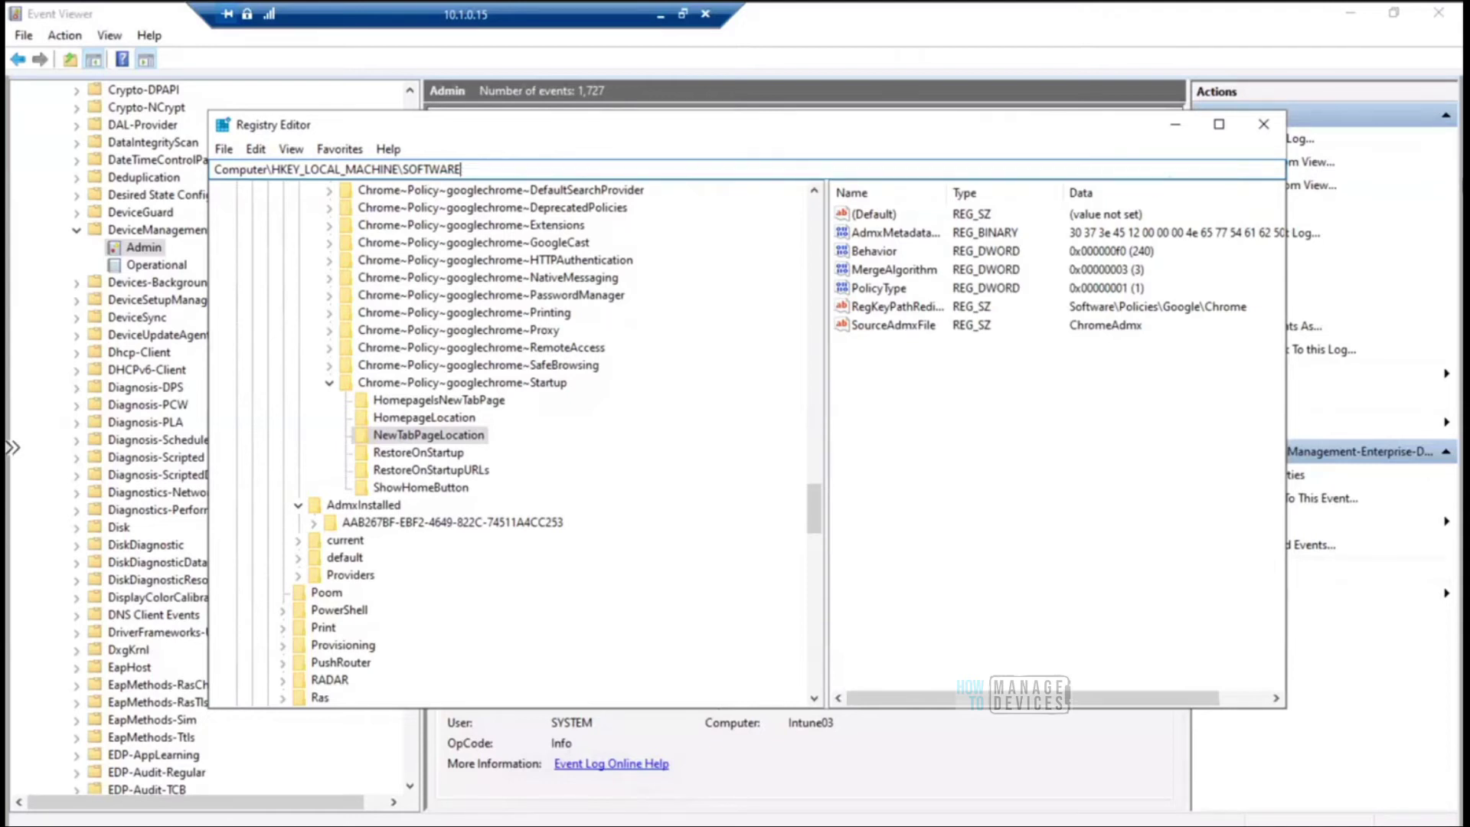
type("\\")
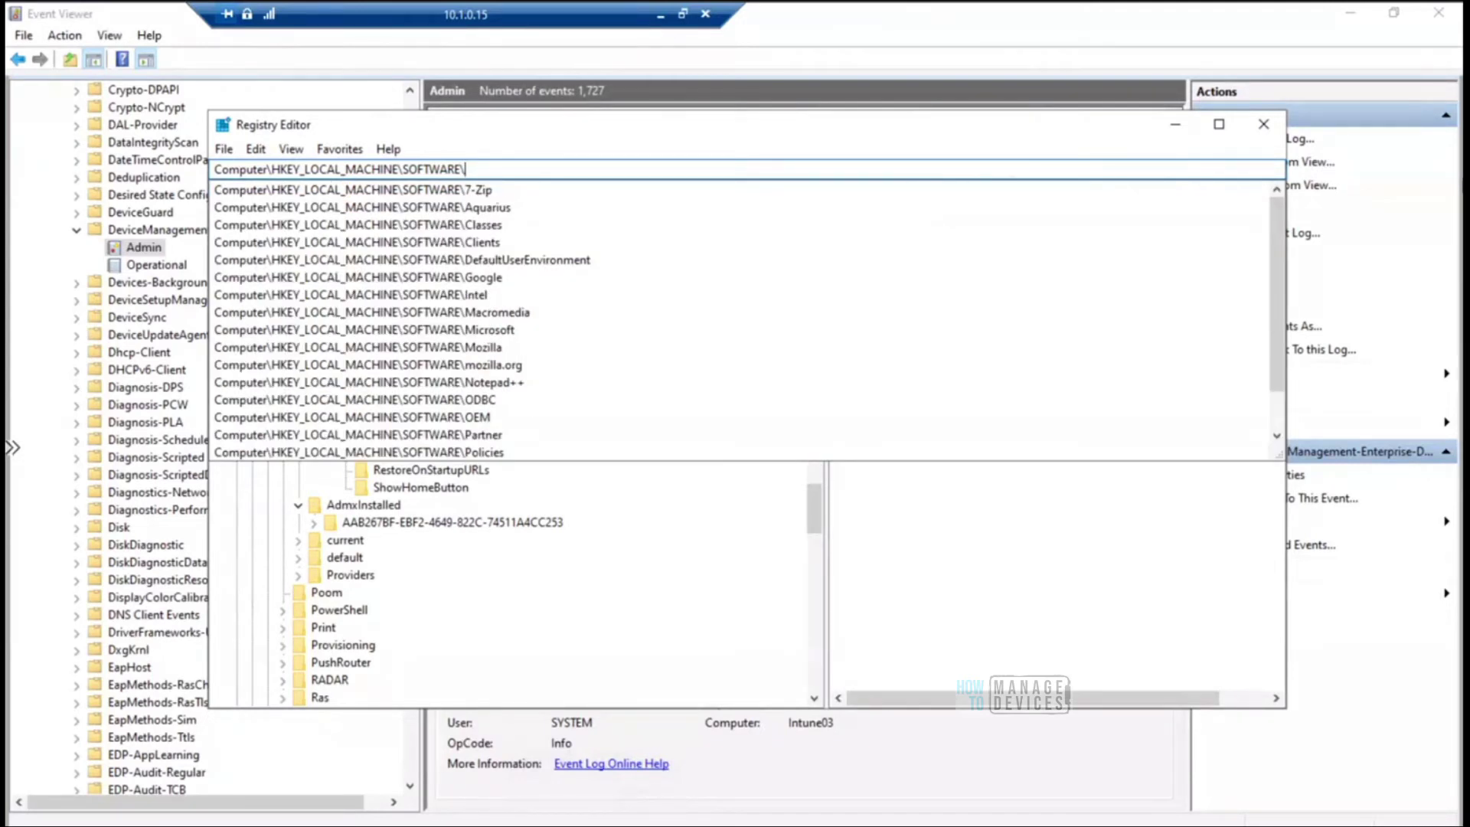
type("pol")
key("BackSpace")
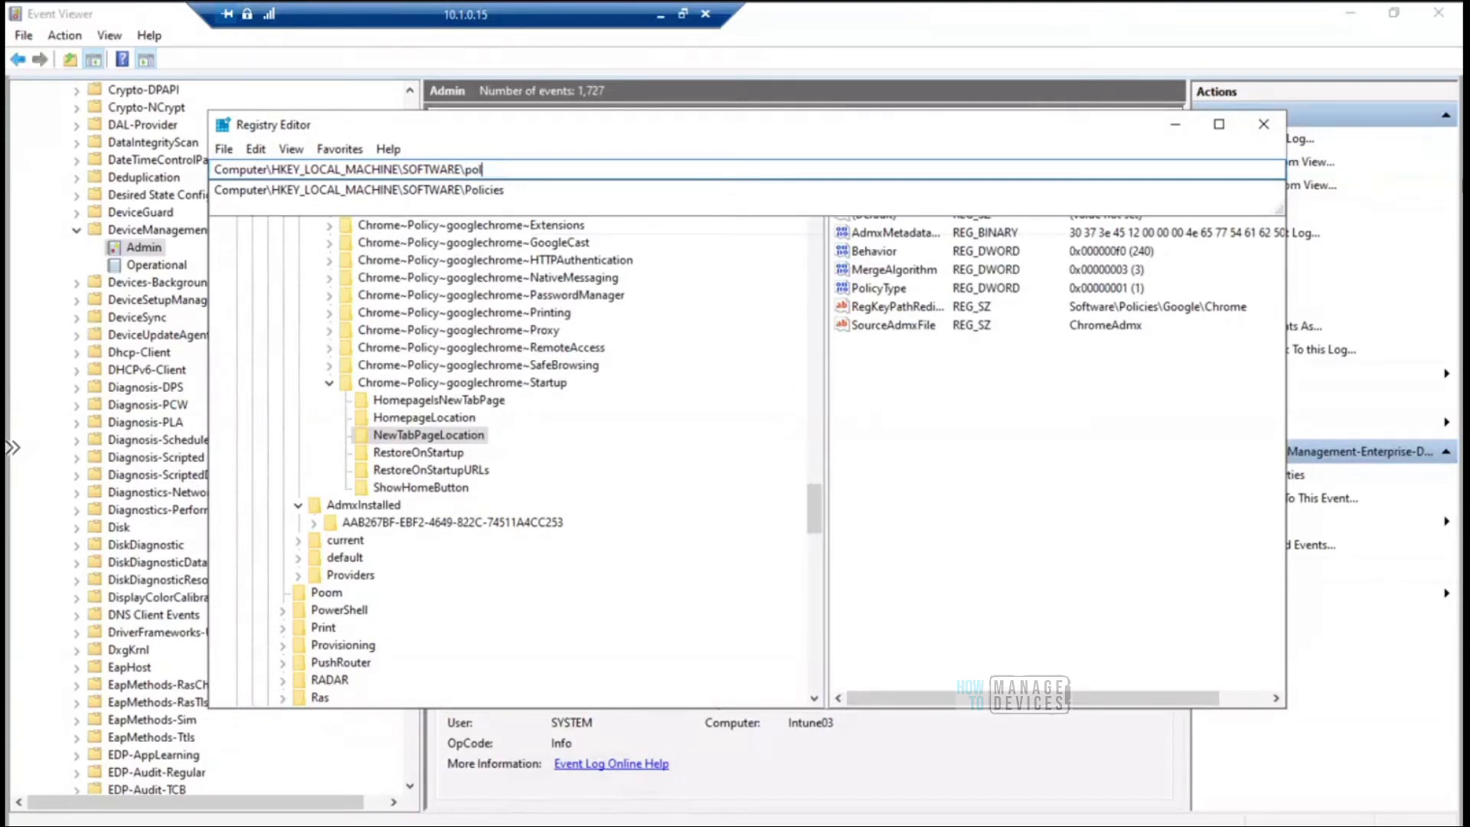
key("Down")
type("\\")
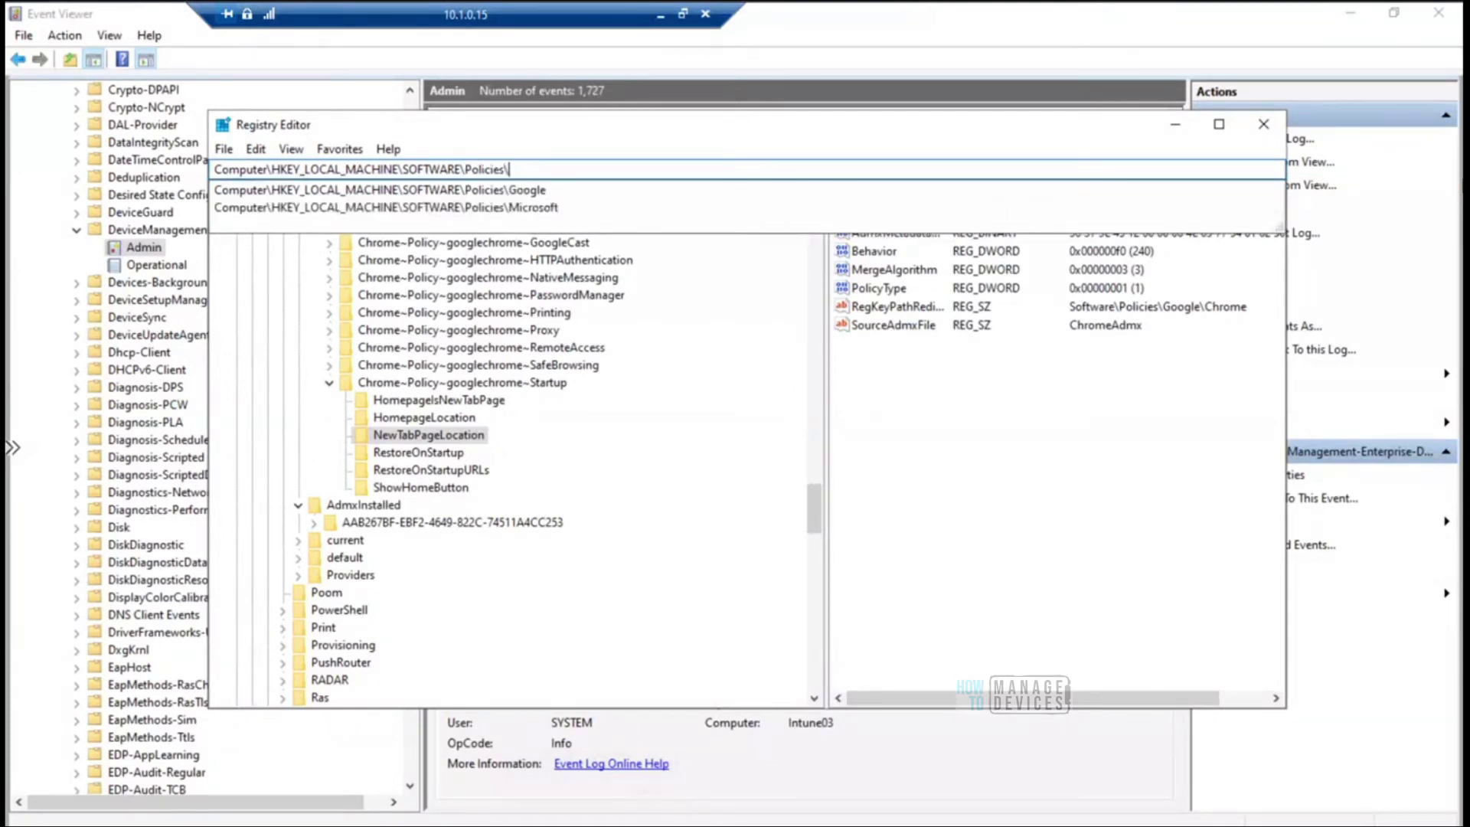
key("Down")
type("\\")
key("Down")
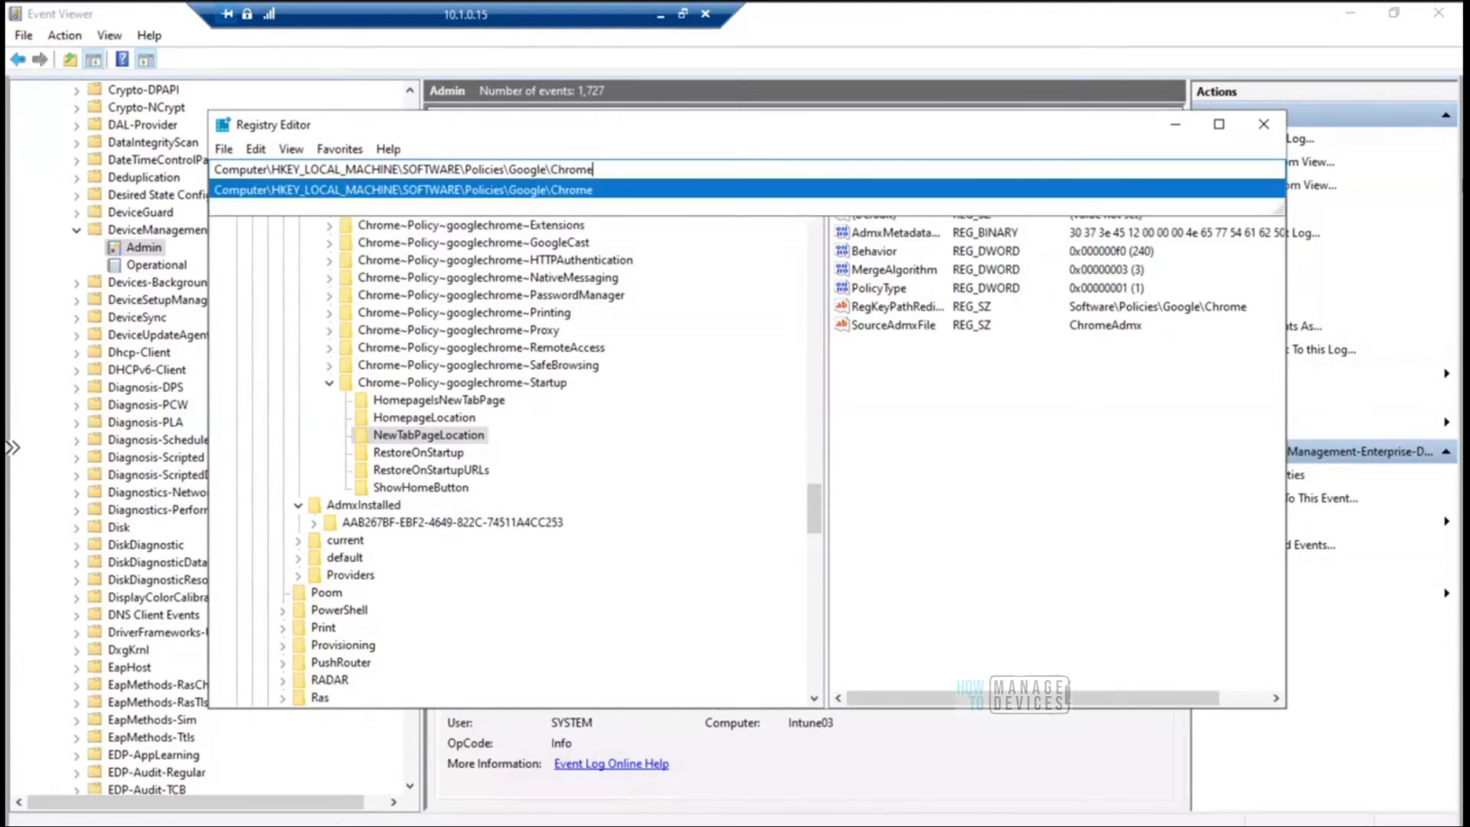
key("Return")
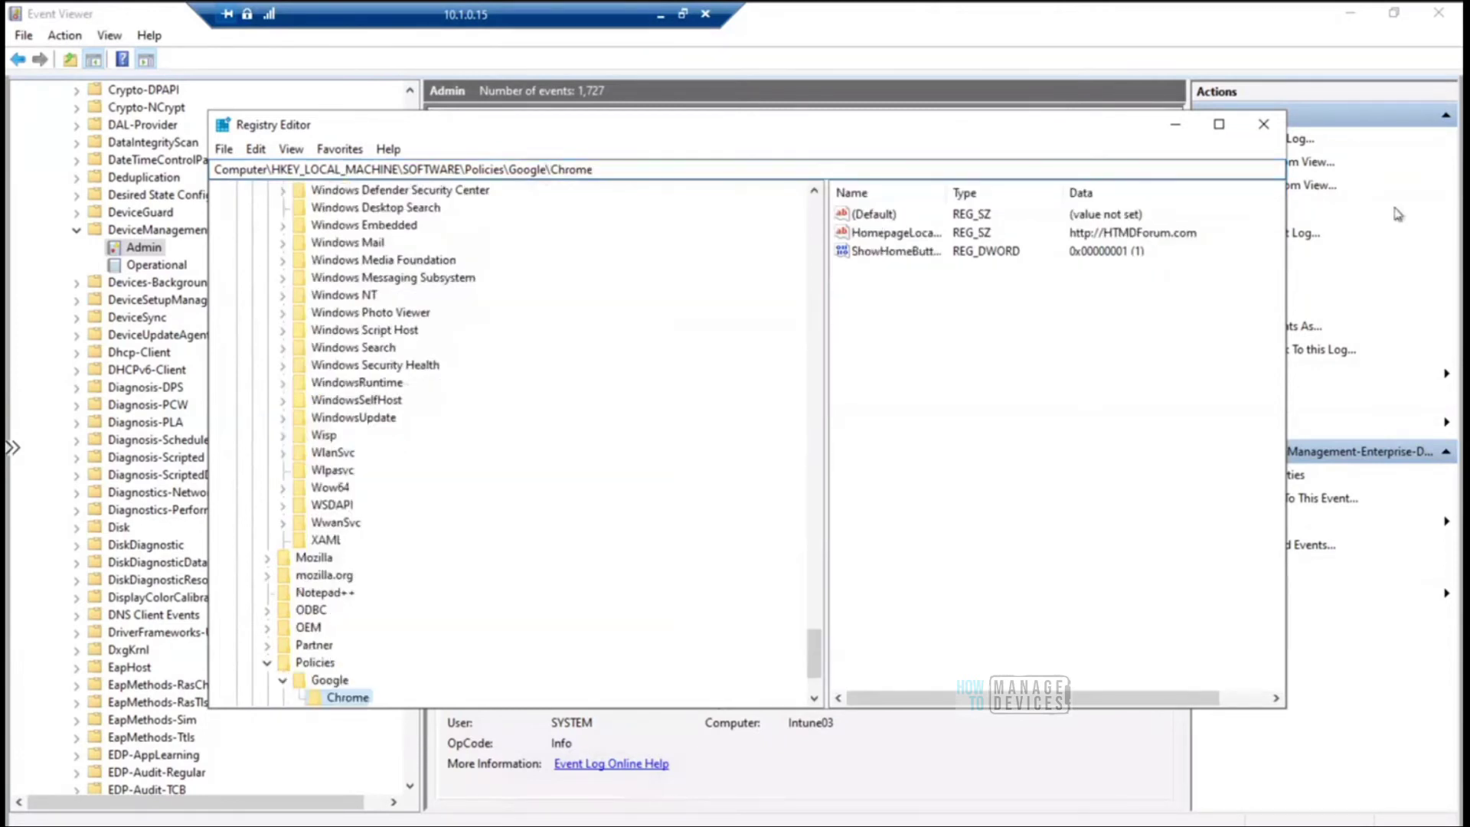
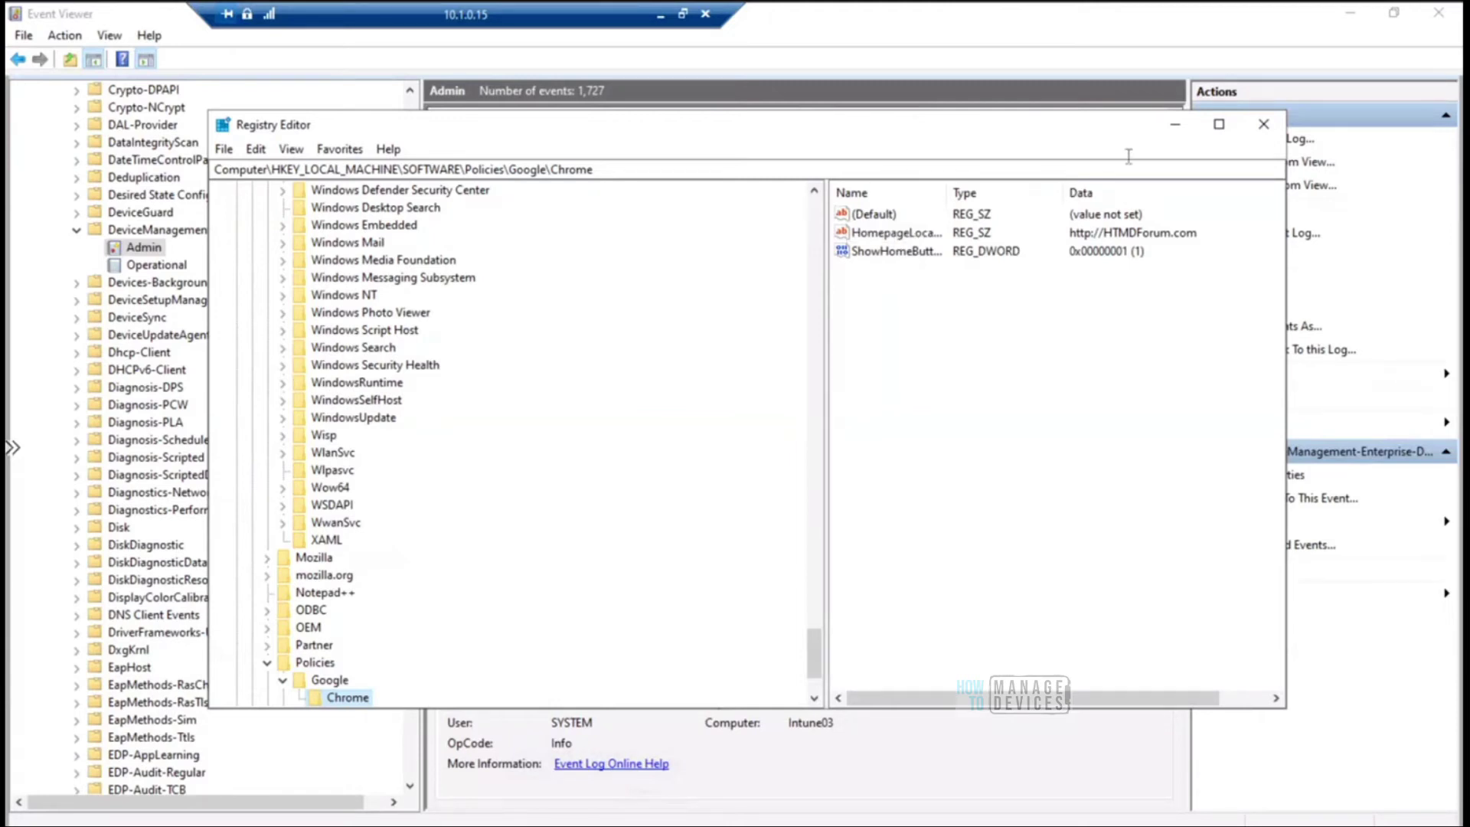
Step: Switch to Chrome's chrome://policy page, expand the HomepageLocation policy's details, and close Chrome
key("alt+Tab")
left_click(1004, 29)
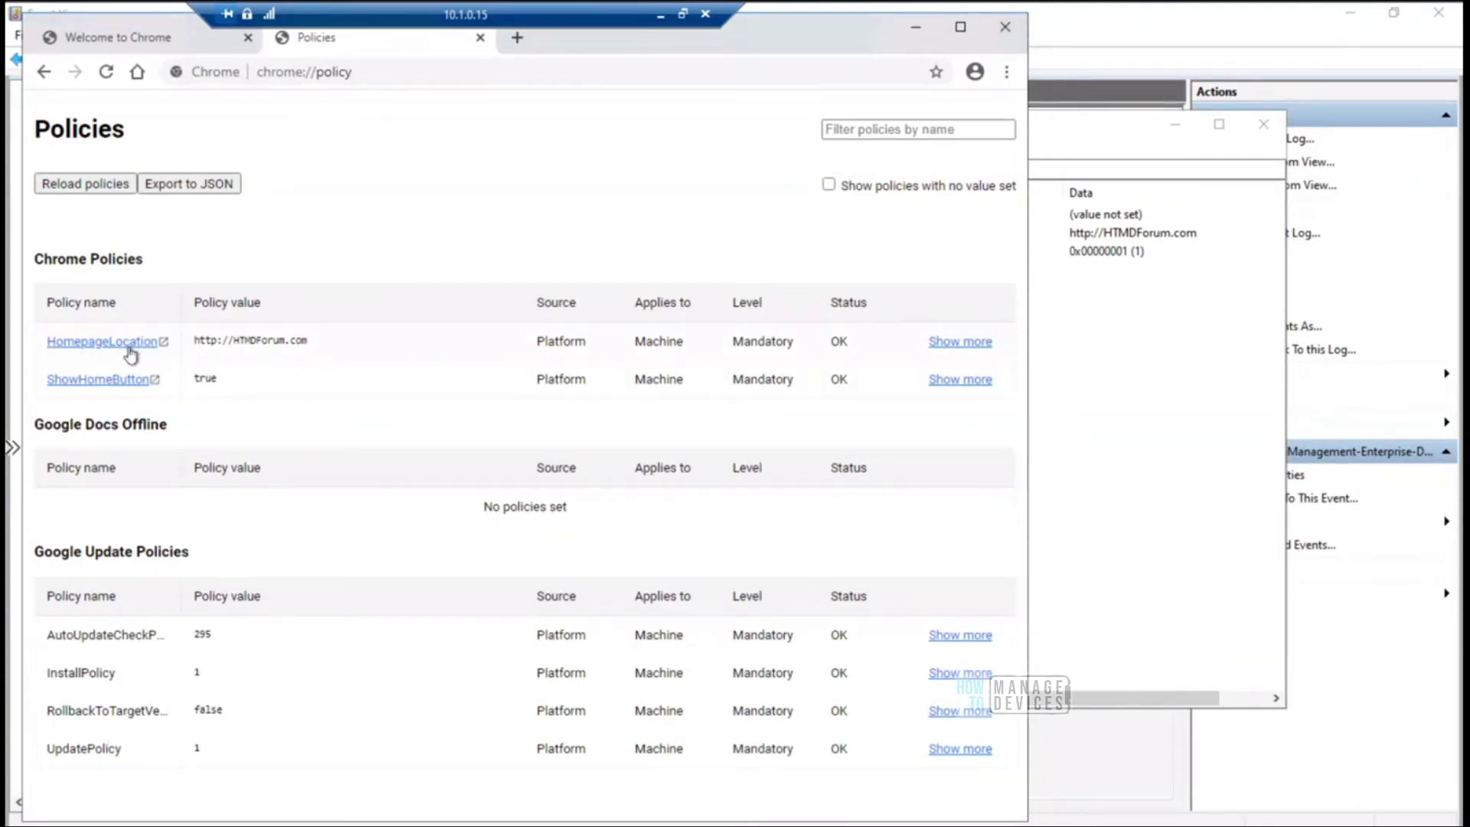
left_click(947, 346)
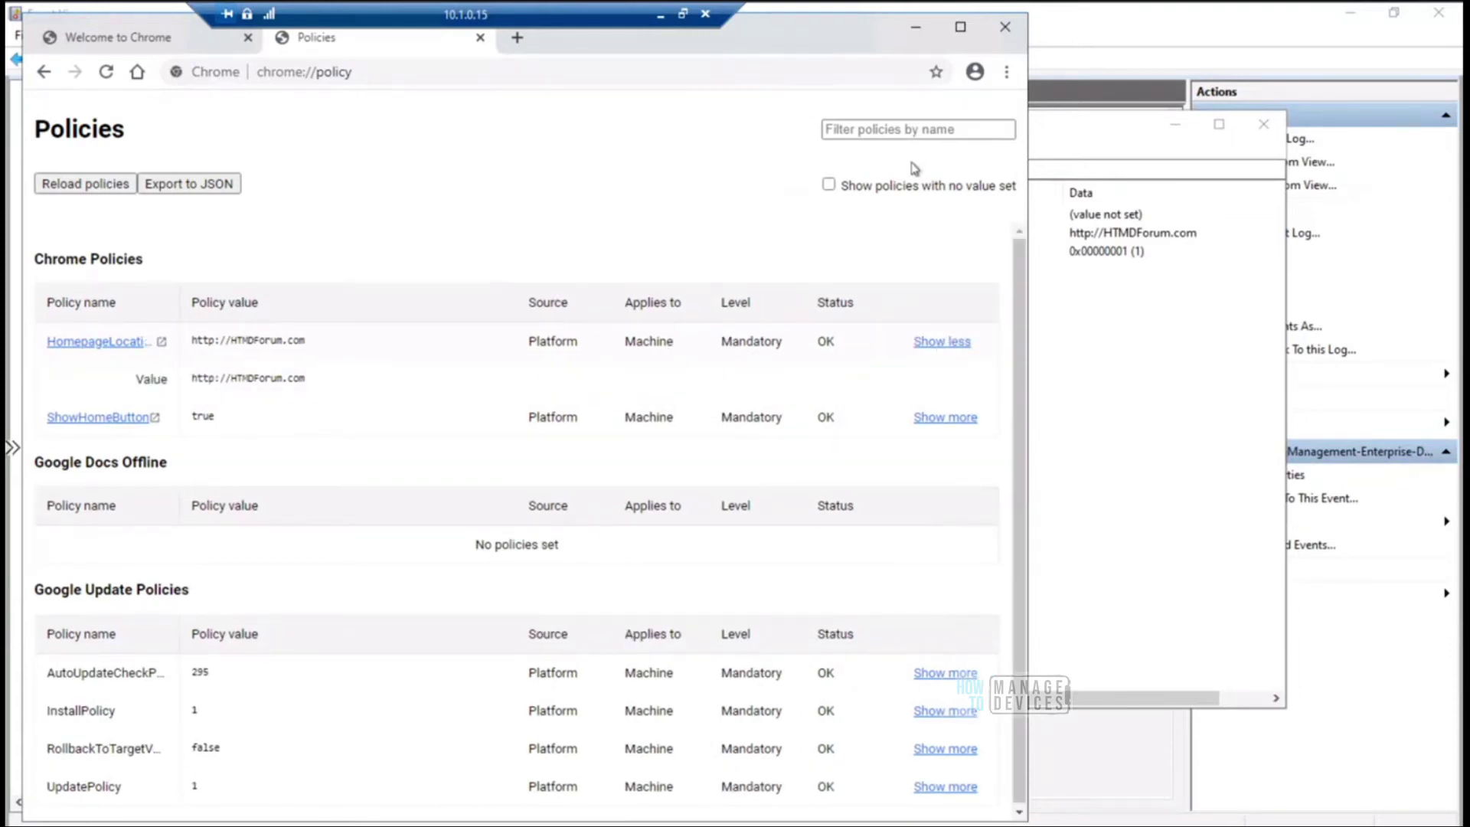
left_click(1005, 27)
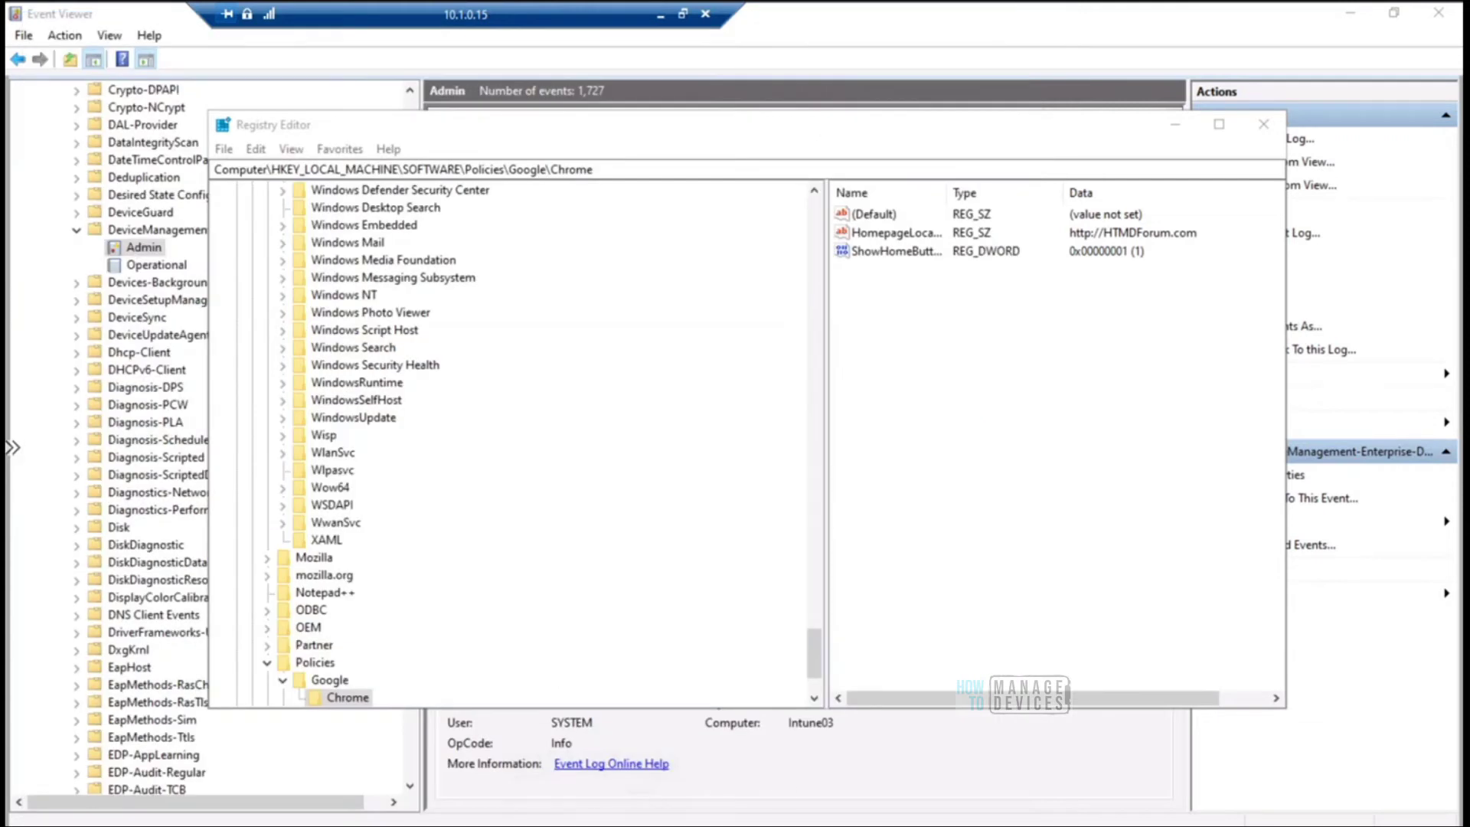
Step: Relaunch Google Chrome, dismiss the default browser prompt, and test the home page and a new tab before minimizing it
key("super")
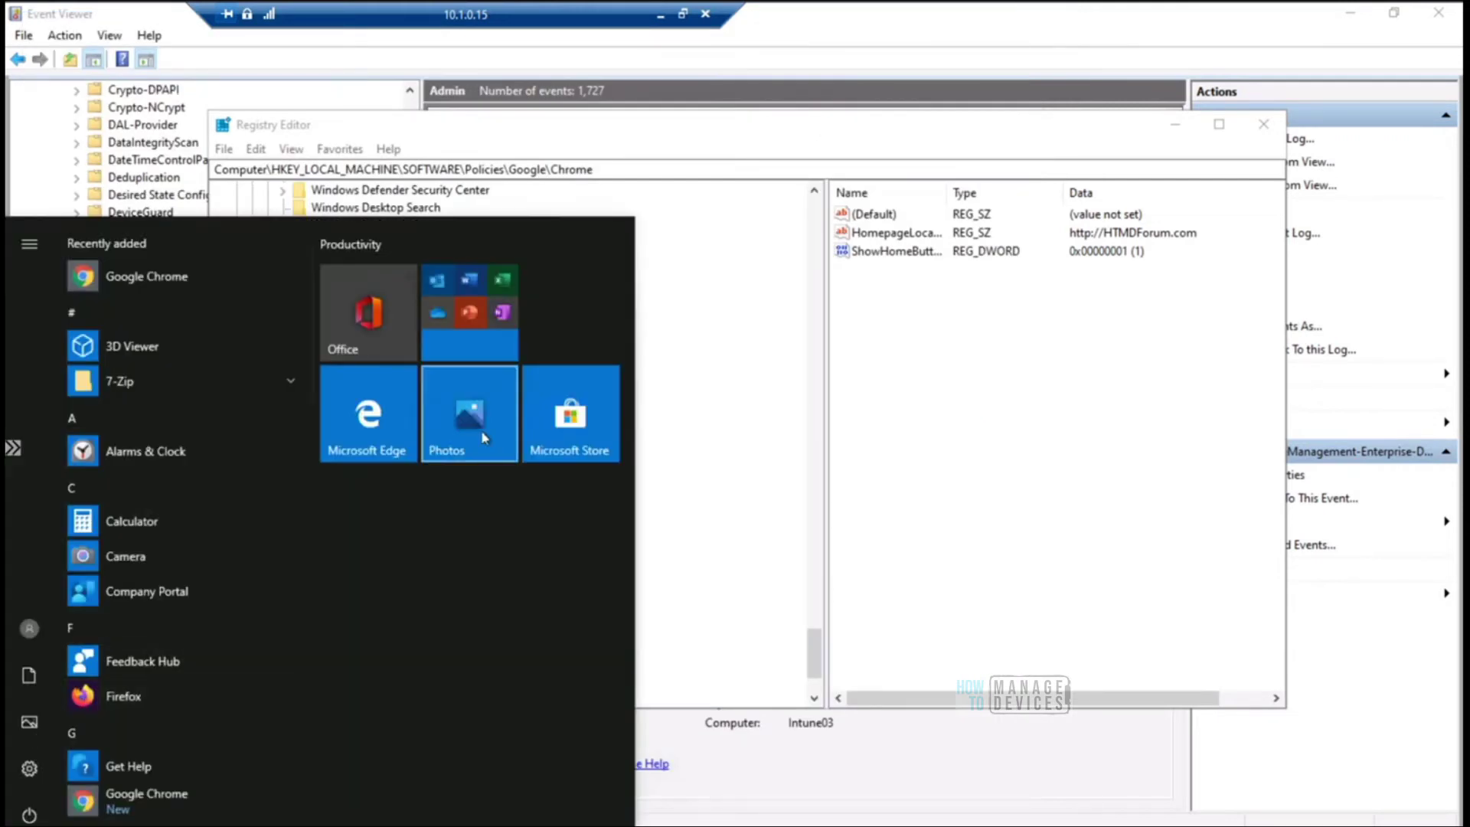
left_click(150, 278)
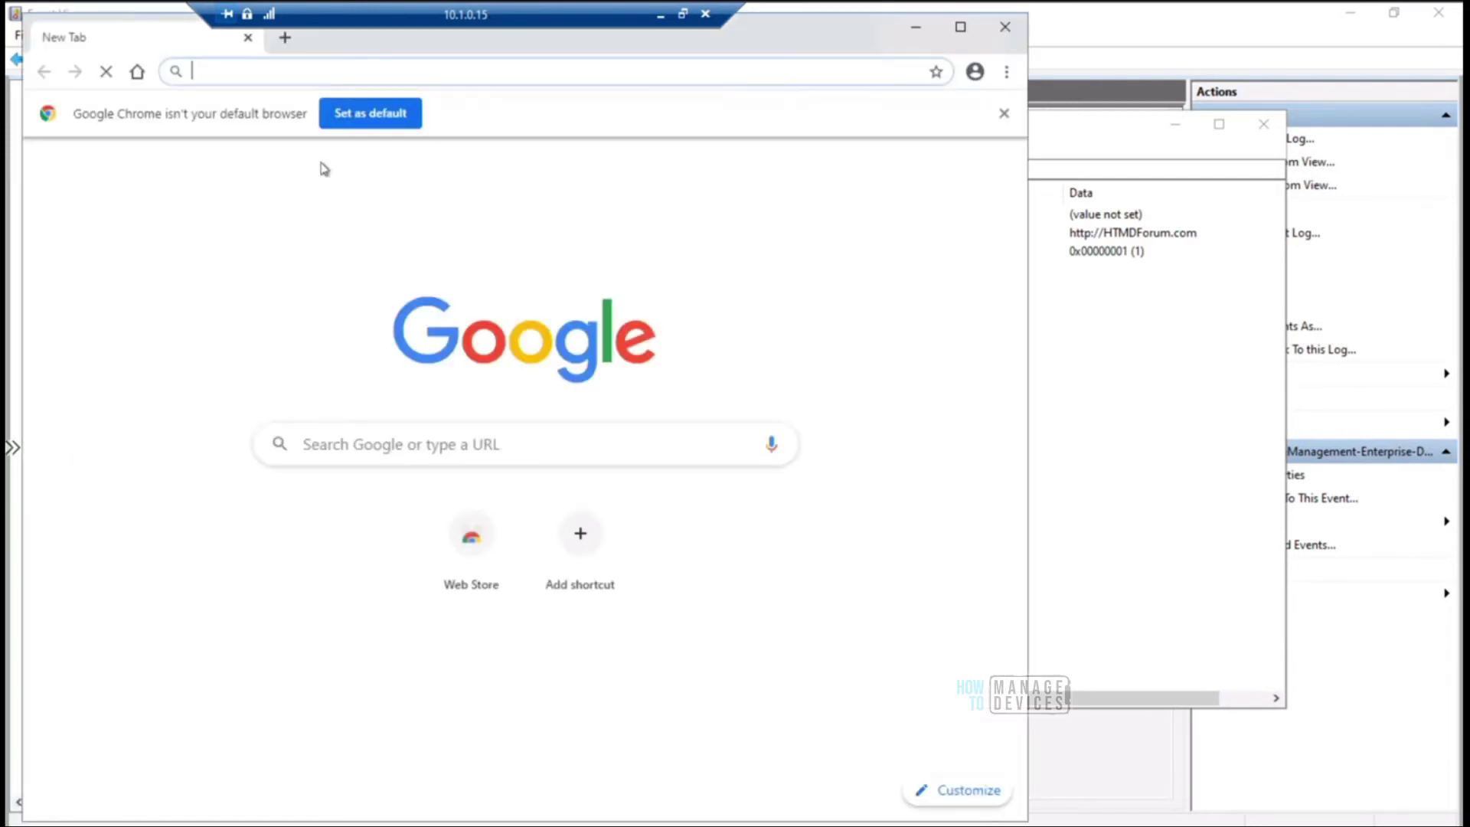
left_click(1004, 113)
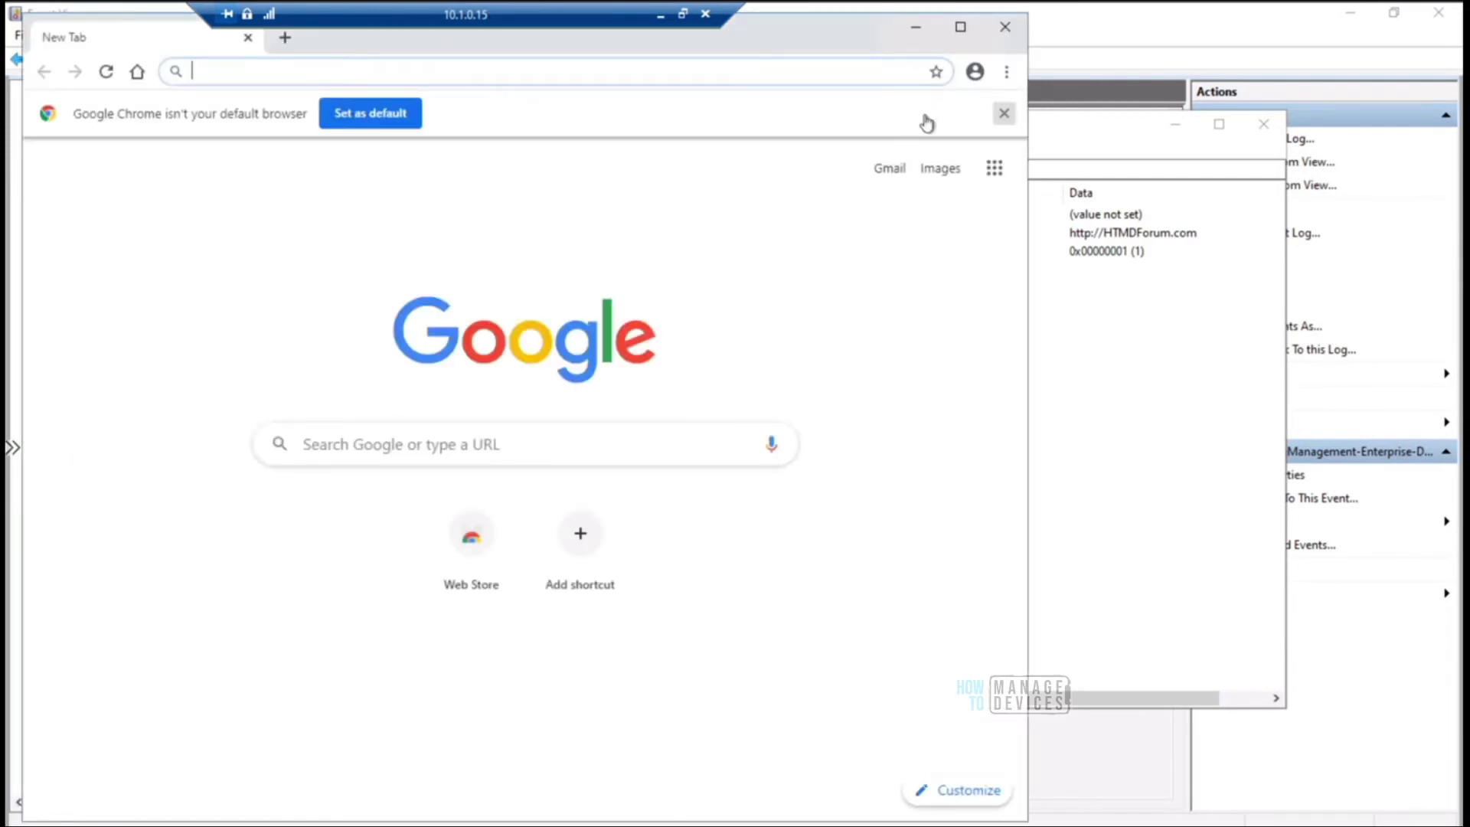
left_click(136, 73)
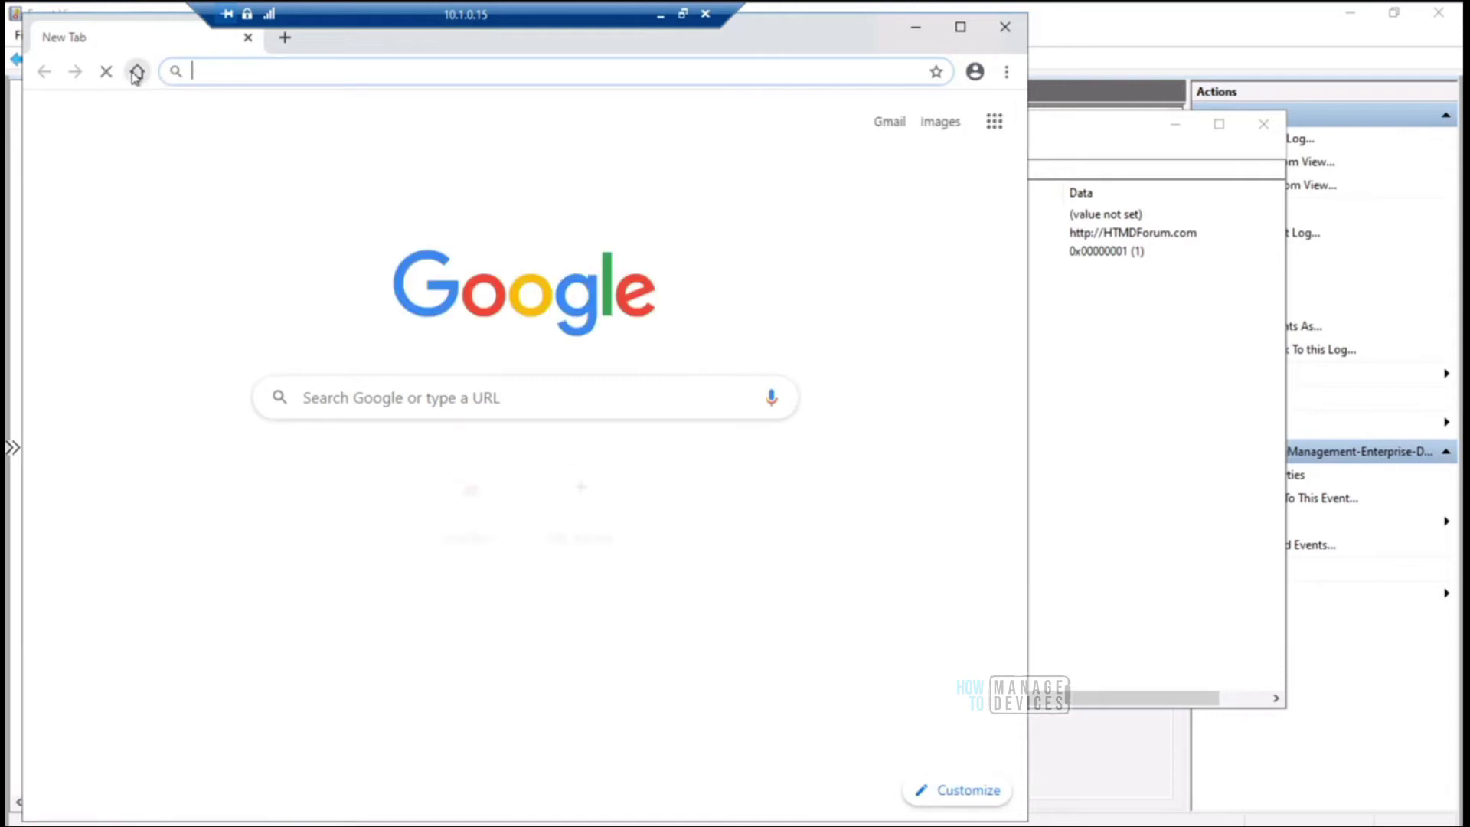
left_click(285, 37)
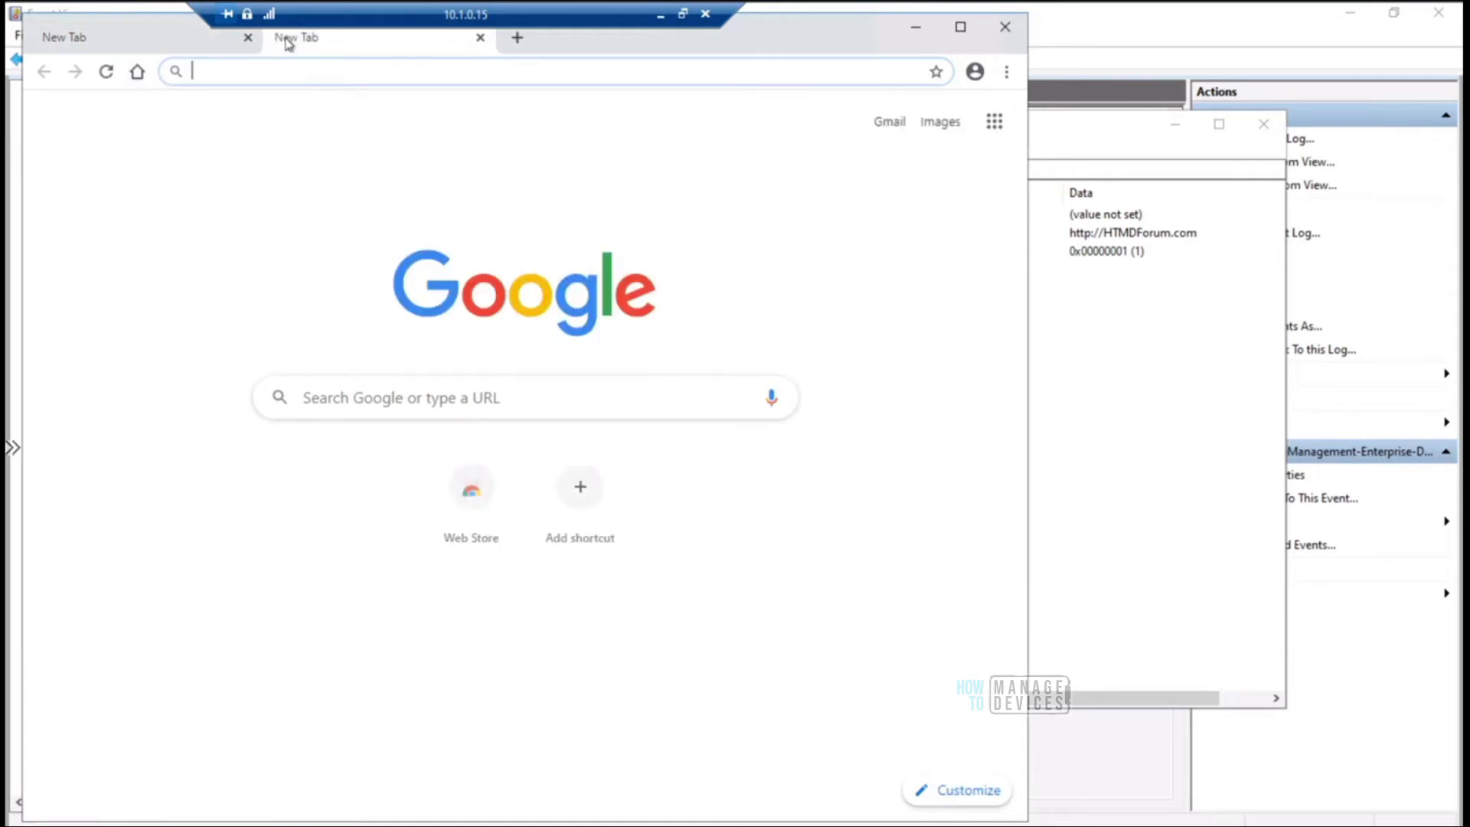
left_click(915, 26)
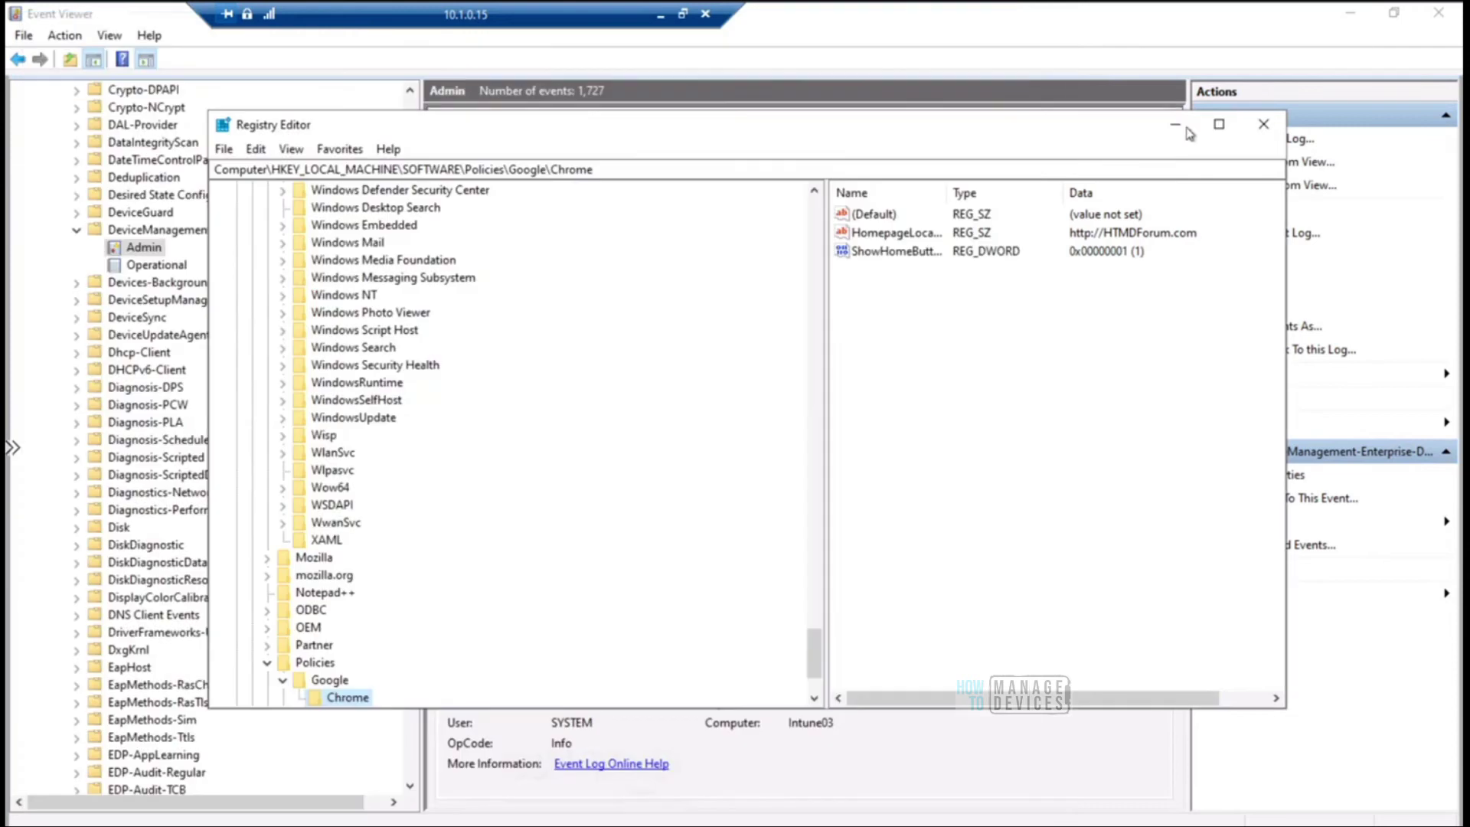
Step: Return to the Intune portal and start a new OMA-URI row in the Chrome ADMX profile's configuration settings
left_click(661, 26)
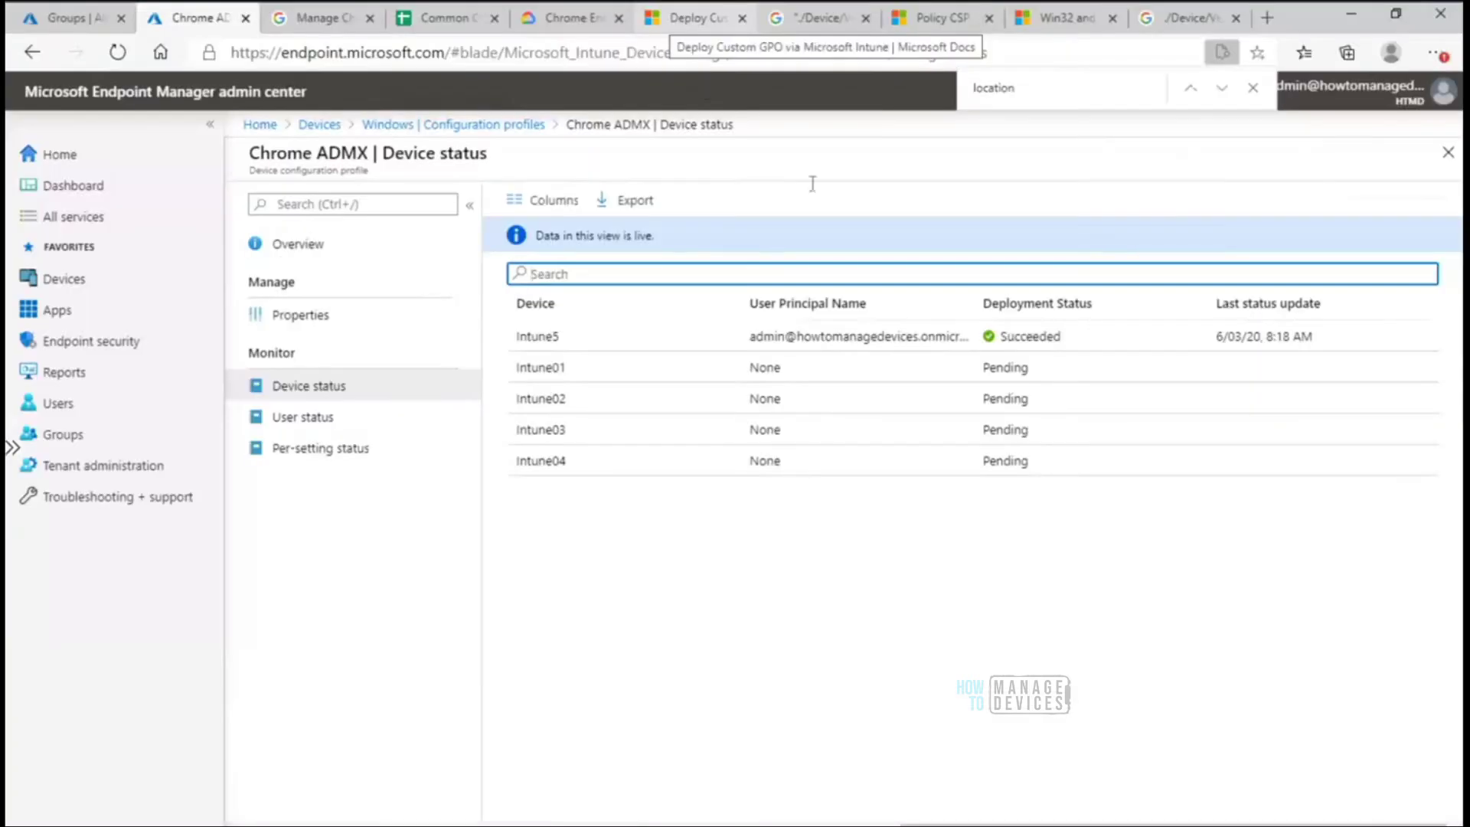
left_click(304, 325)
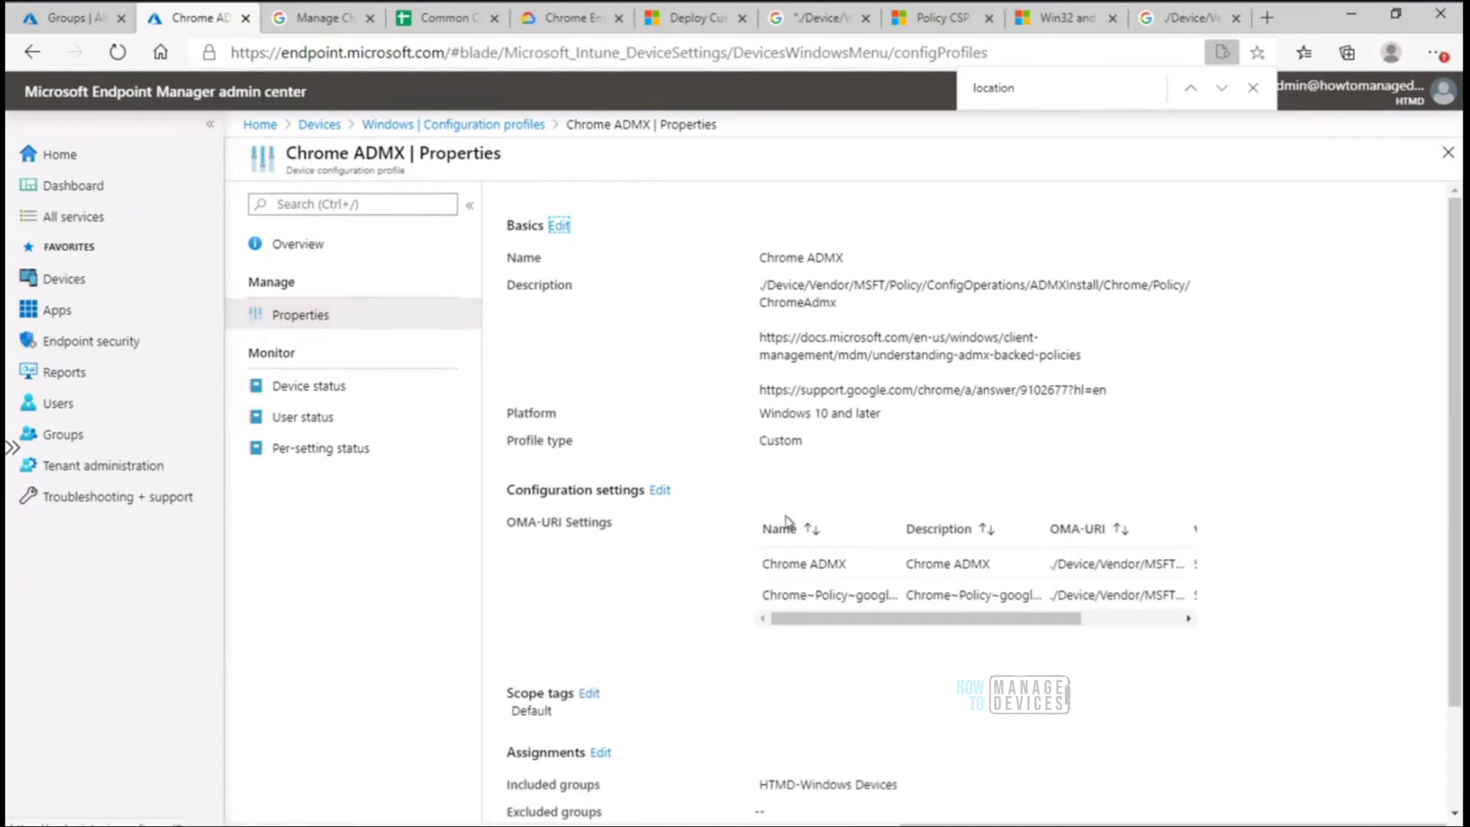
left_click(659, 491)
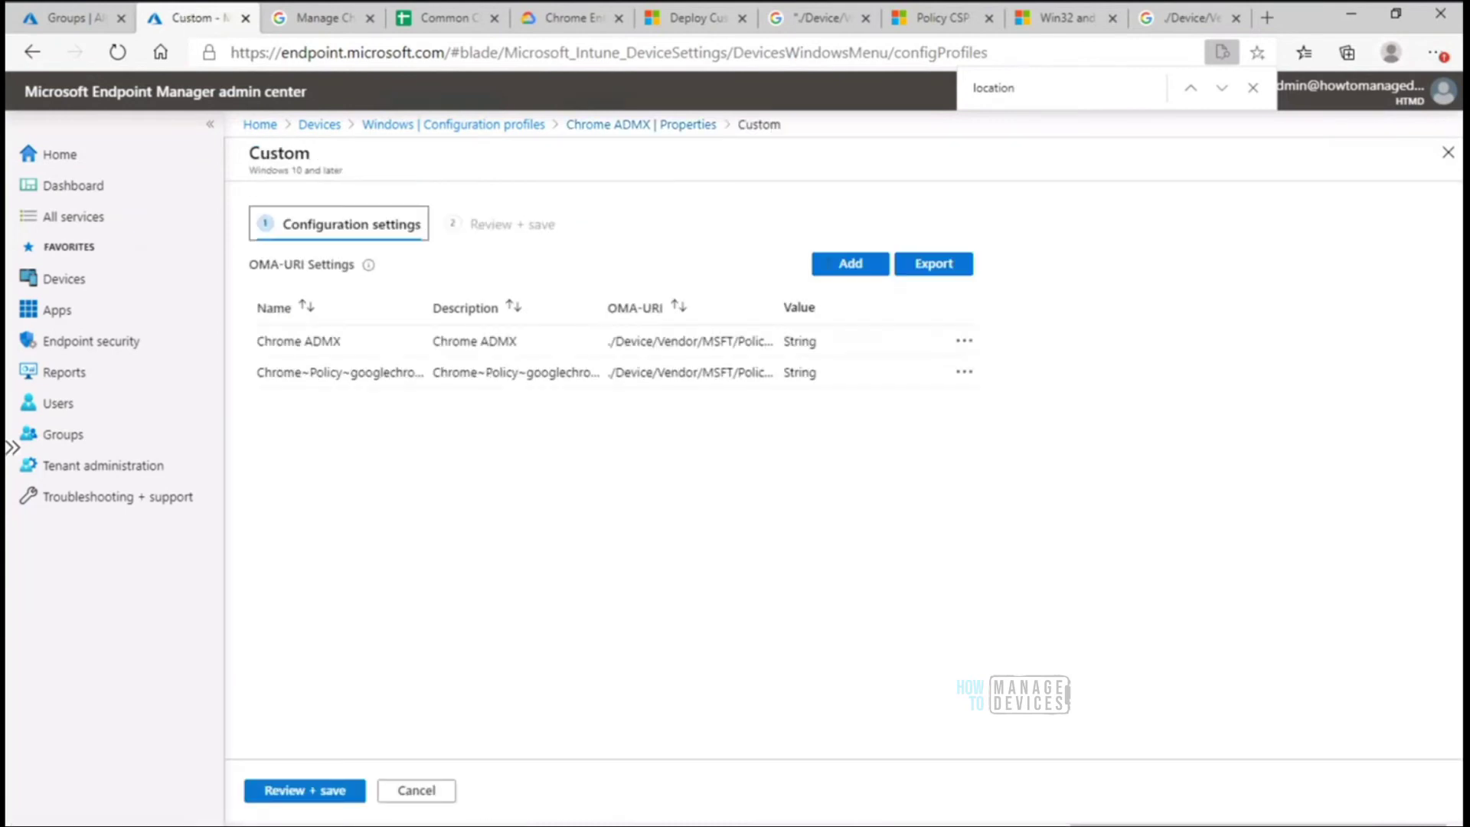
left_click(842, 265)
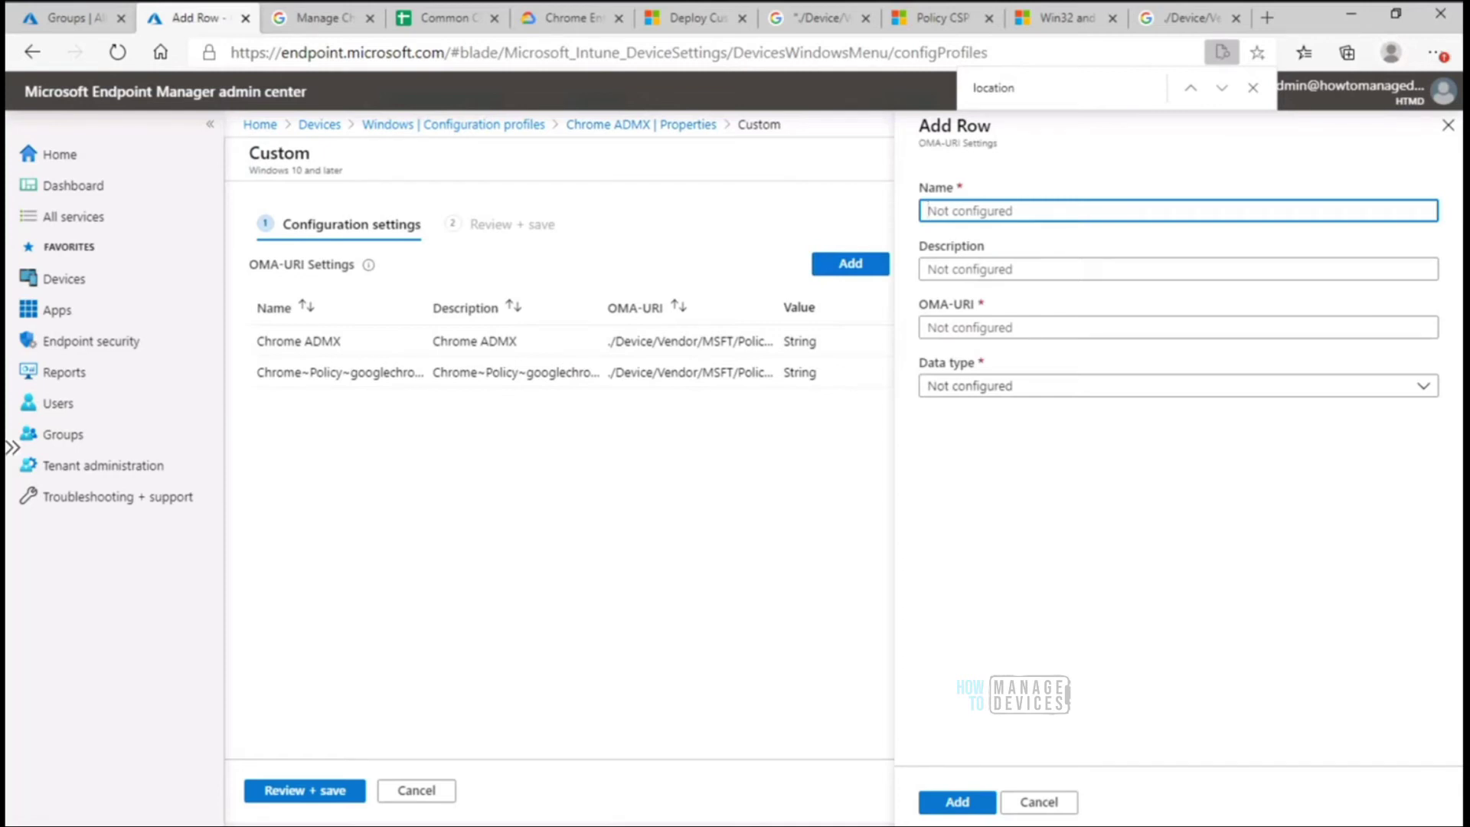
Step: Copy the ./Device/Vendor/MSFT/Policy/Config/Chrome~Policy~googlechrome~Startup/NewTabPageLocation path from the Notepad notes and highlight HTMDForum.com in its enabled data value
key("alt+Tab")
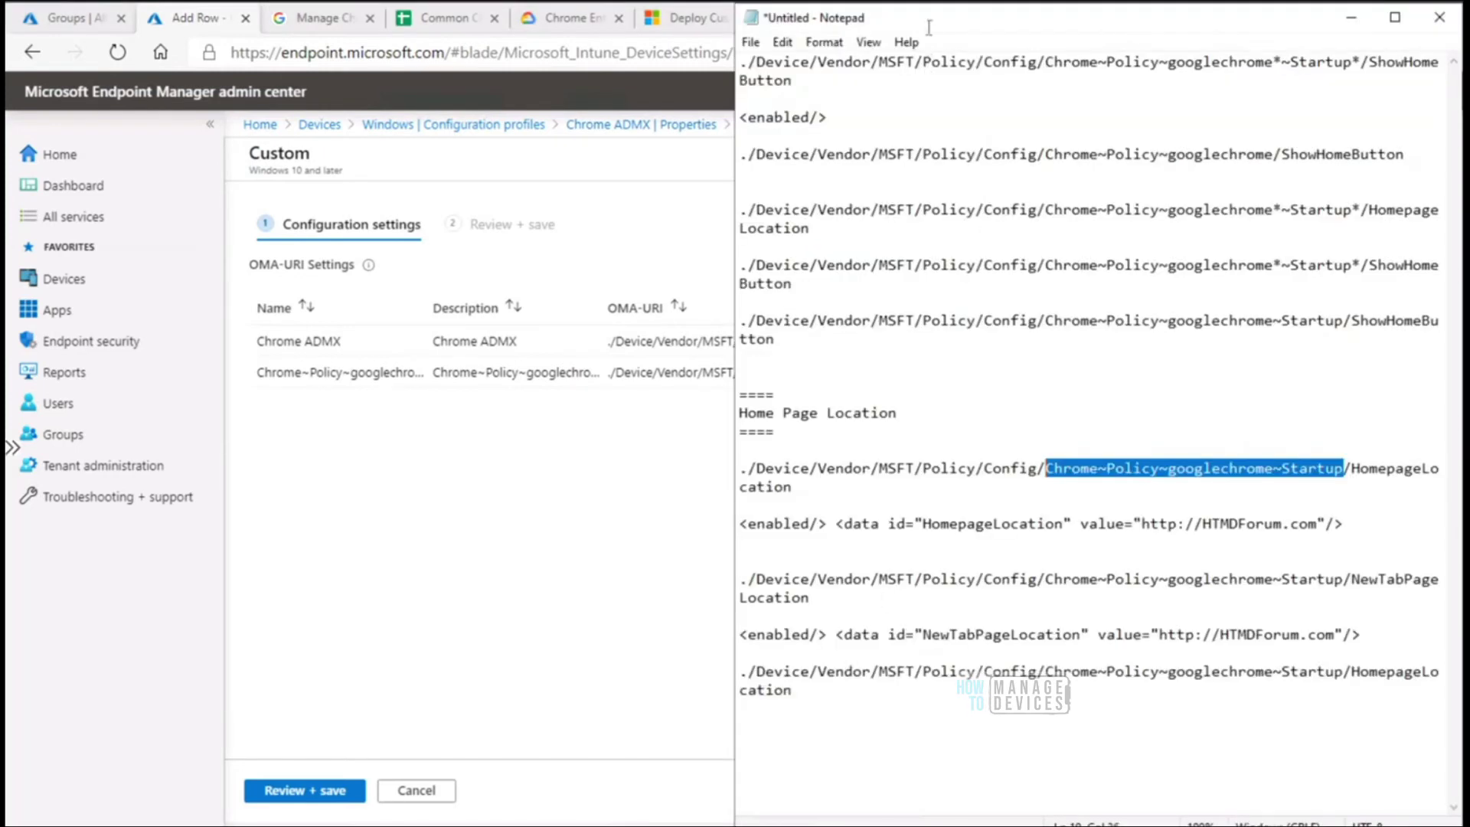
left_click_drag(845, 26, 544, 26)
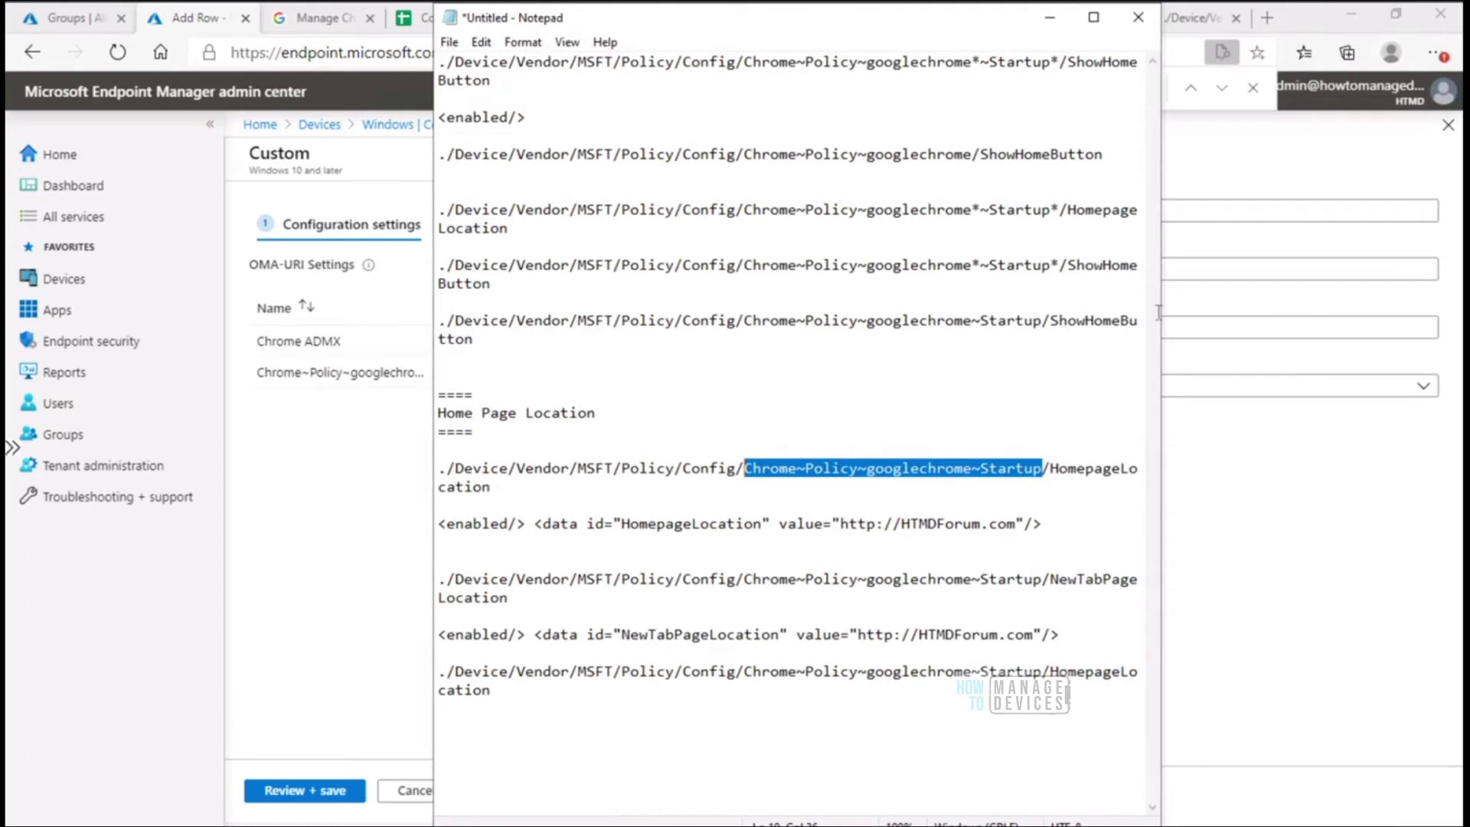
left_click_drag(1161, 309, 1350, 313)
left_click_drag(1219, 481, 433, 491)
key("ctrl+c")
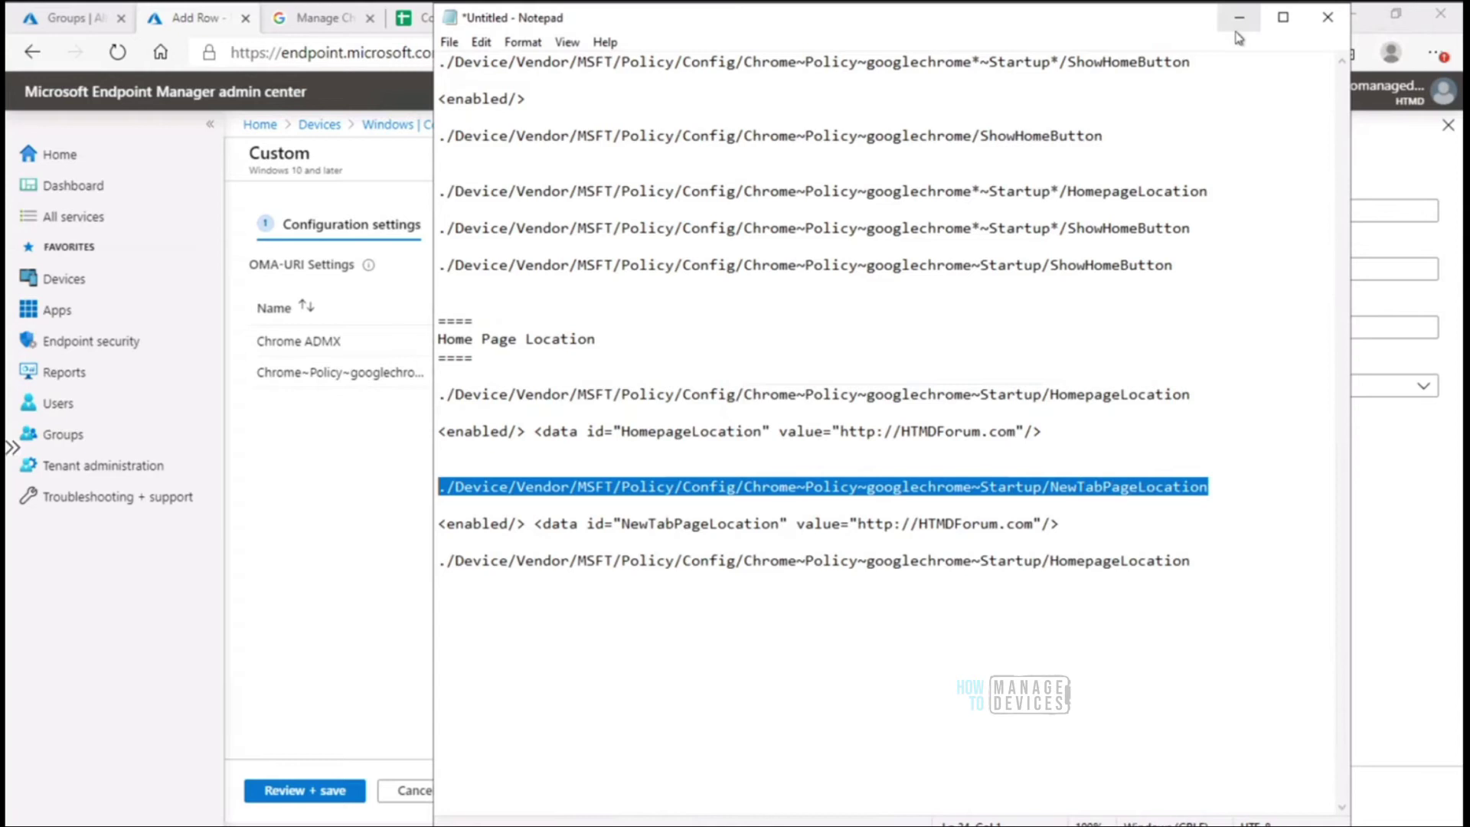
left_click_drag(1035, 527, 911, 525)
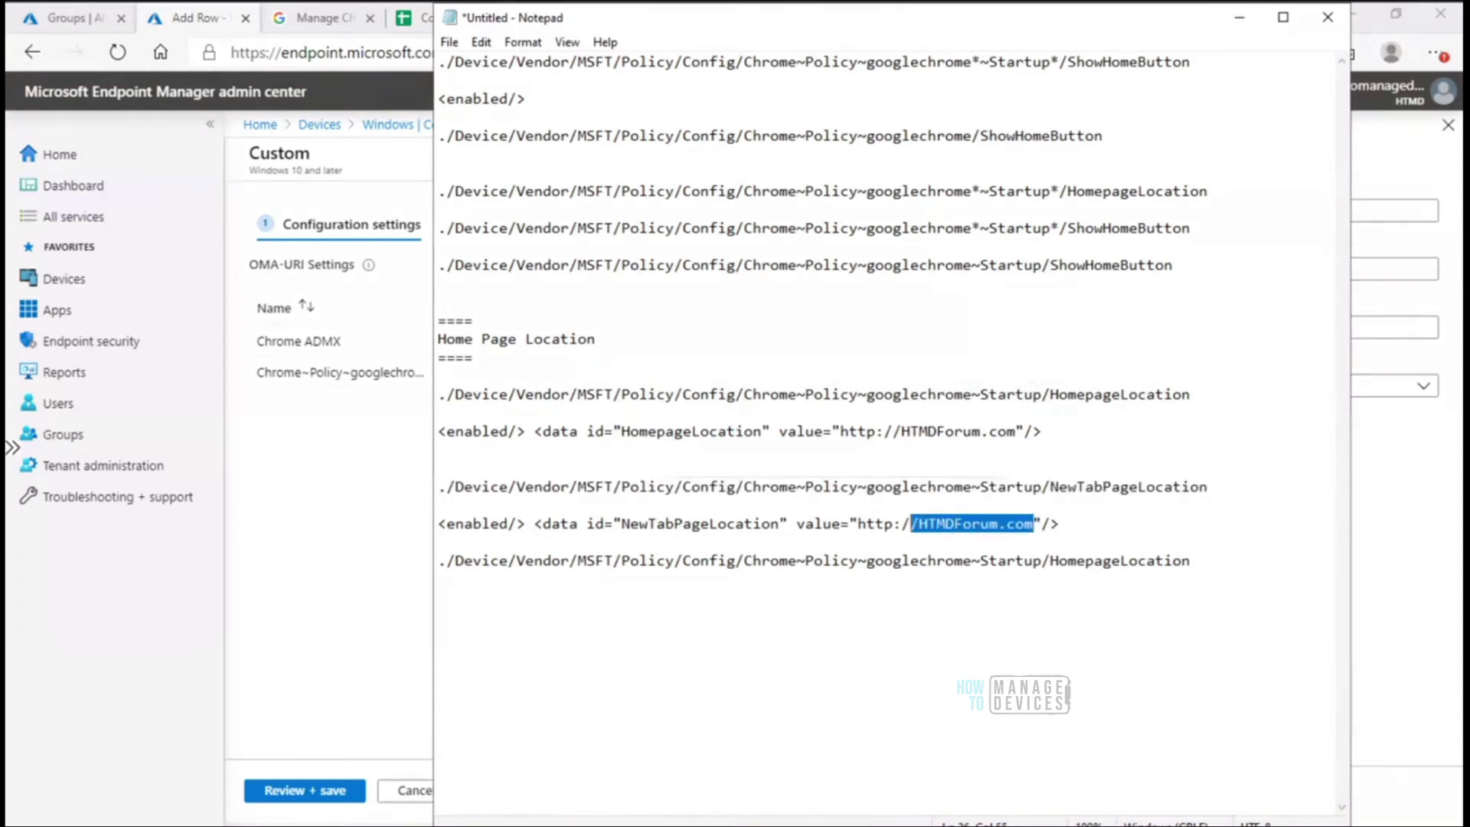
left_click(1239, 16)
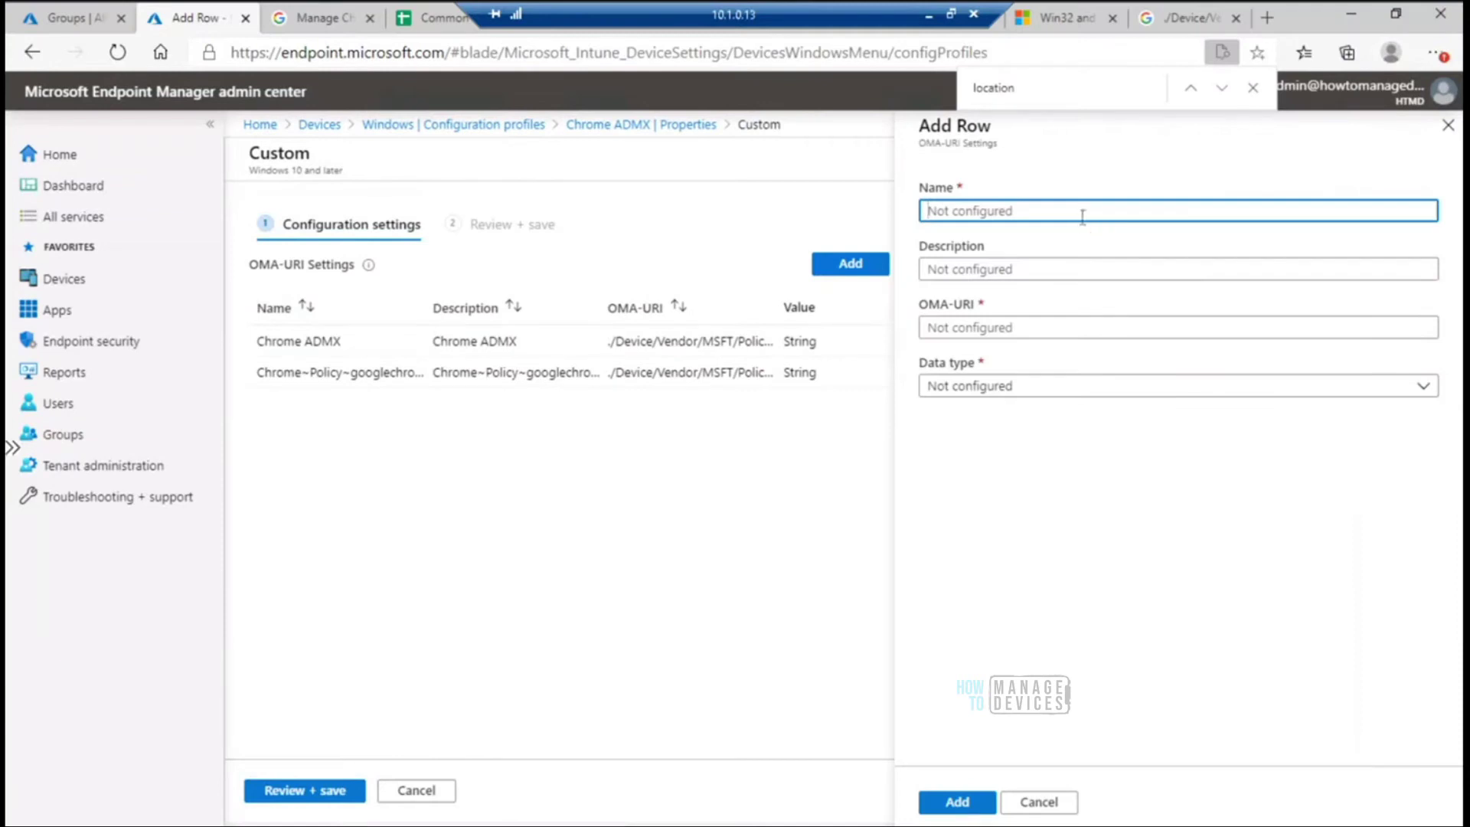
Step: Set both the name and the description of the new OMA-URI row to Chrome~Policy~googlechrome~Startup/NewTabPageLocation
key("ctrl+v")
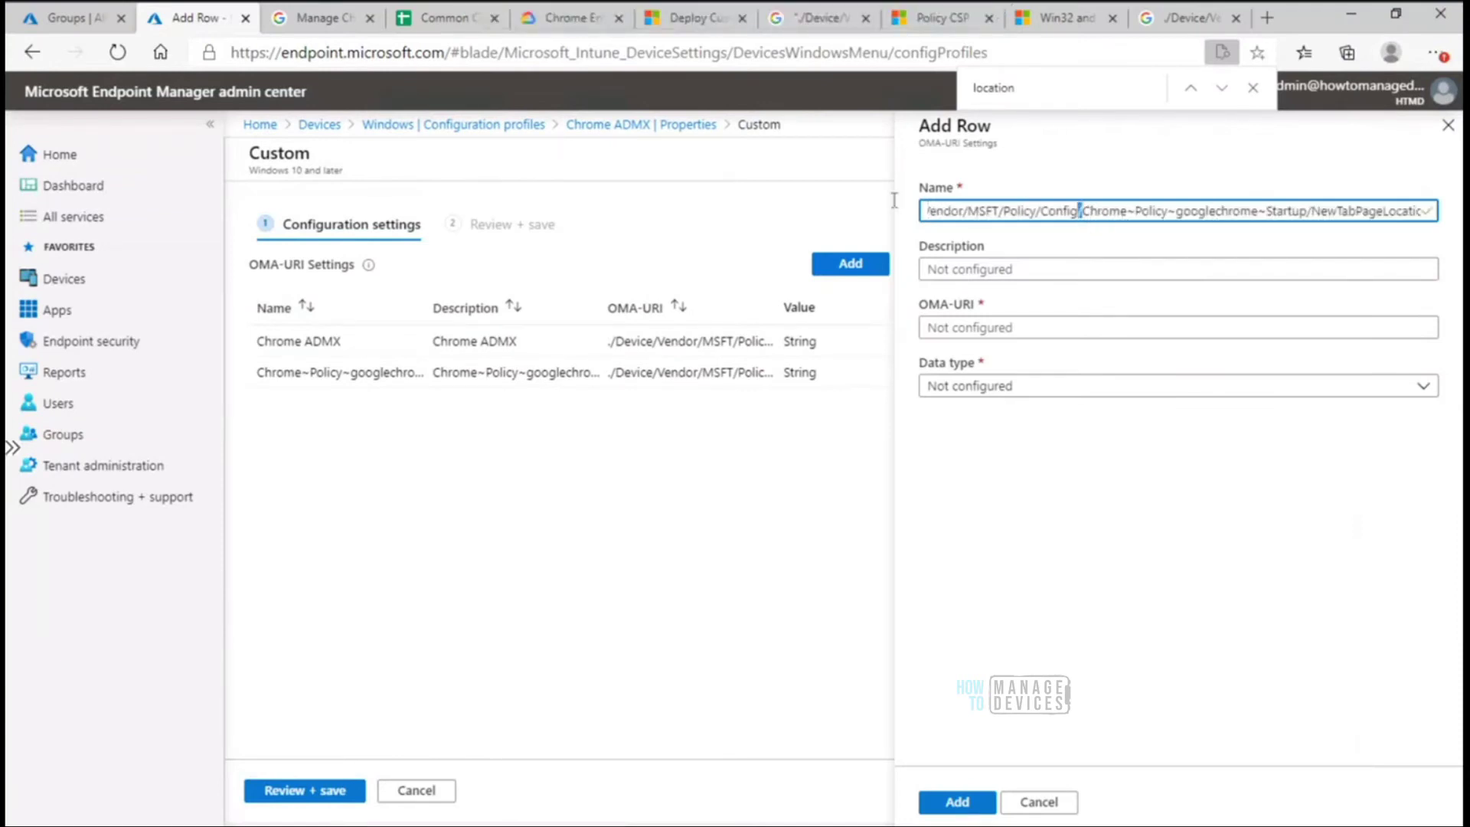
left_click_drag(980, 216, 828, 201)
key("BackSpace")
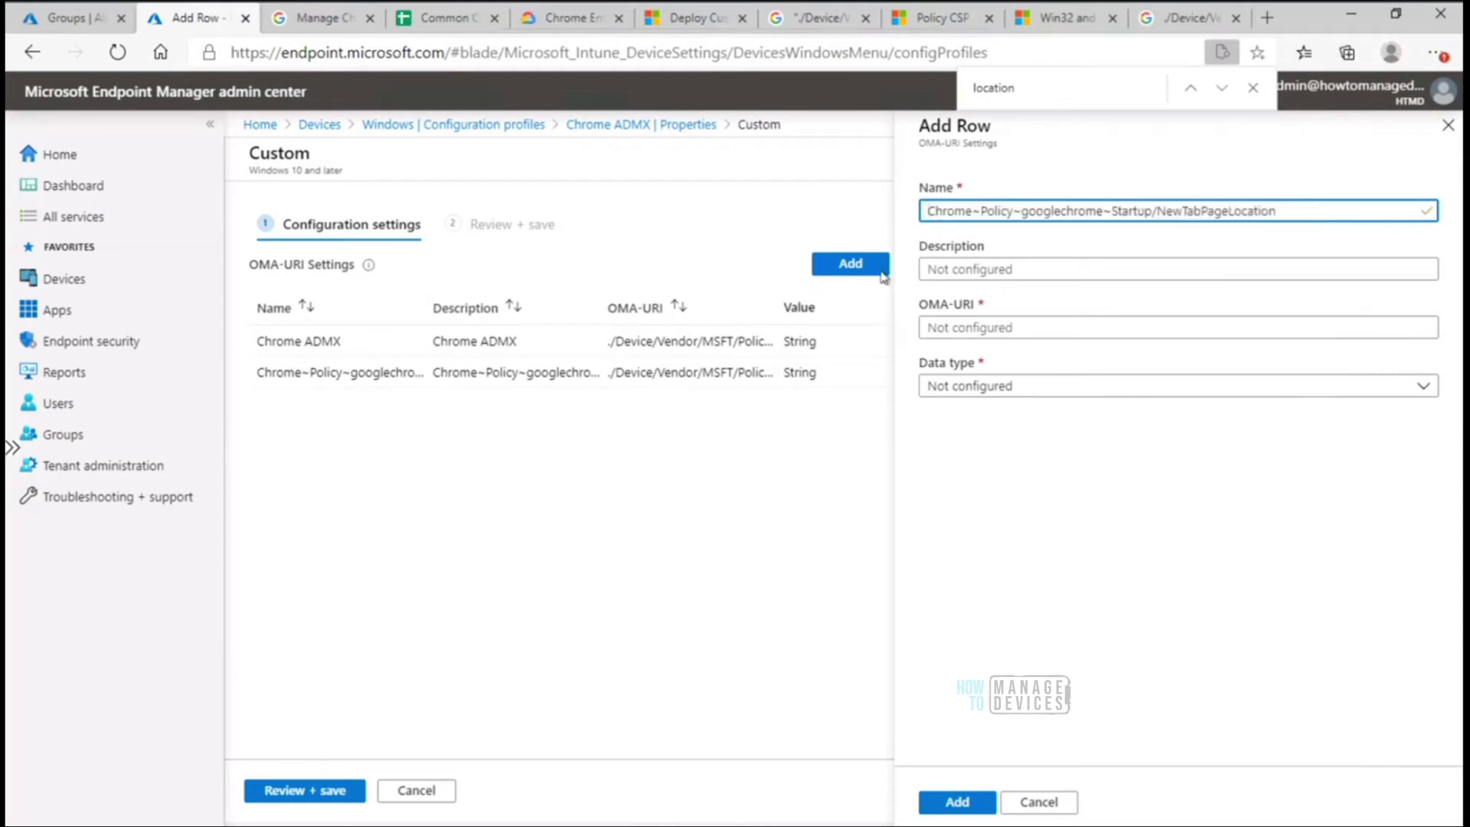
left_click(942, 267)
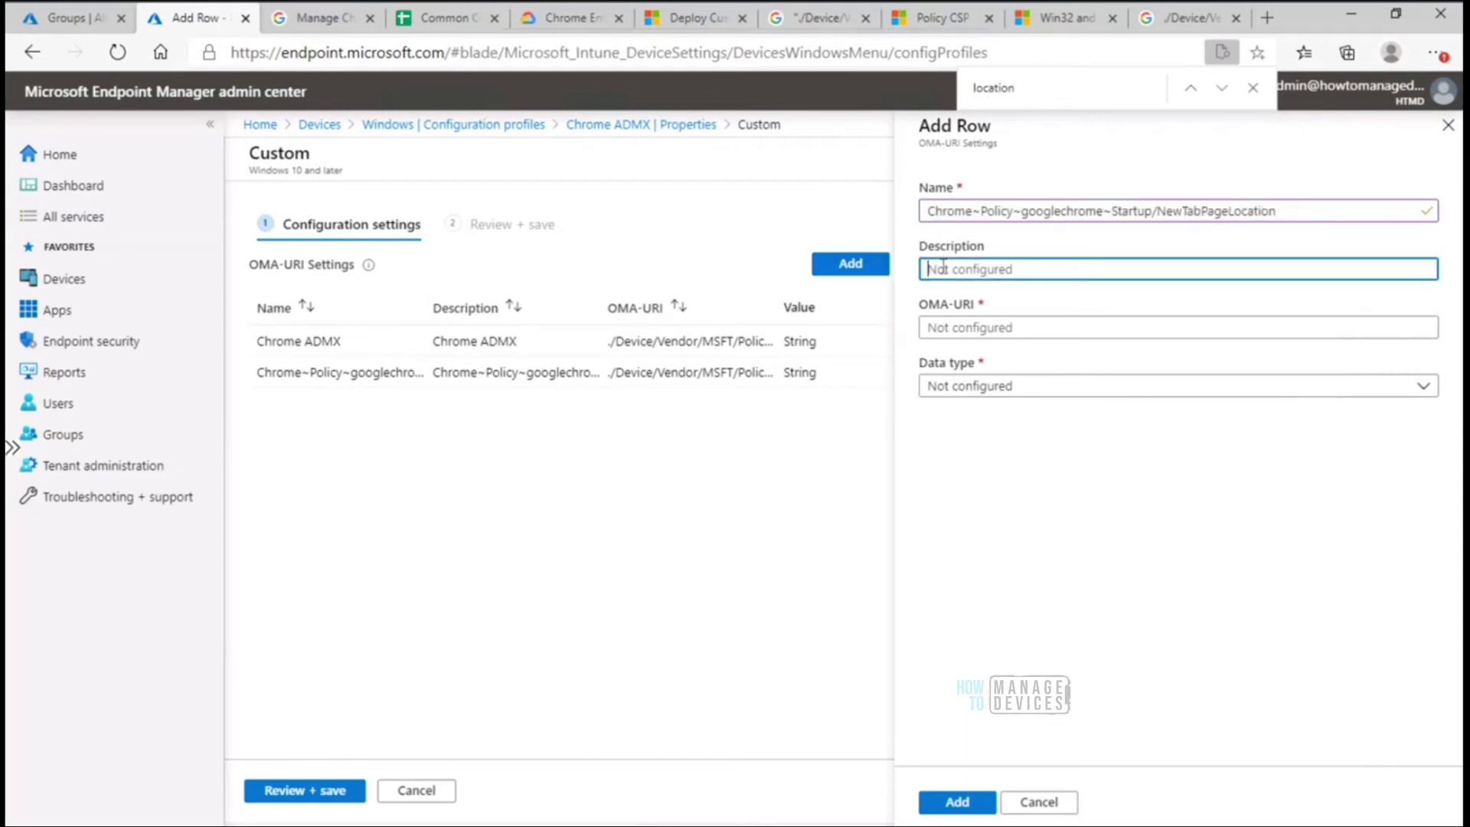
key("ctrl+v")
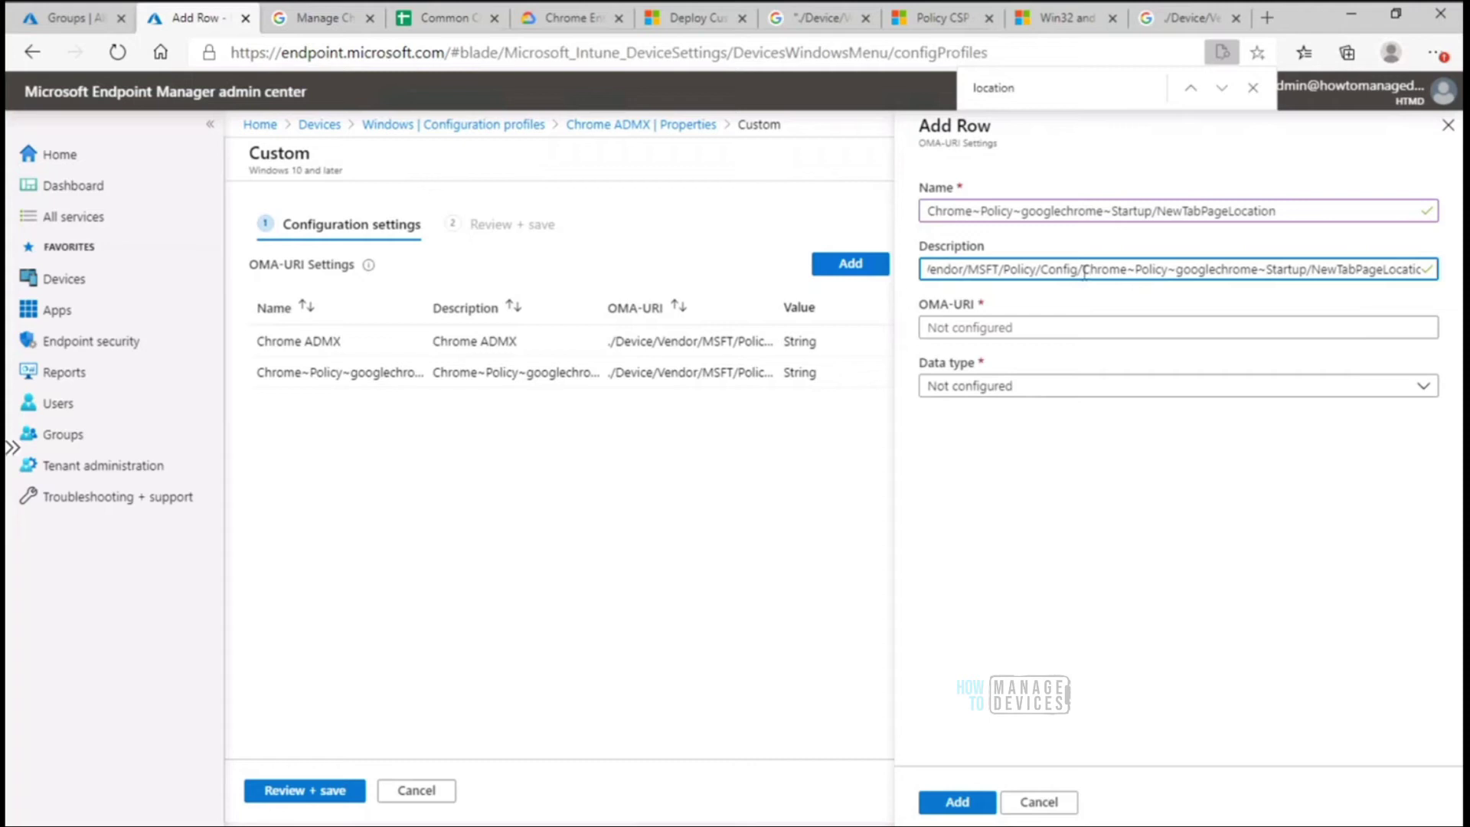
key("shift+Home")
key("BackSpace")
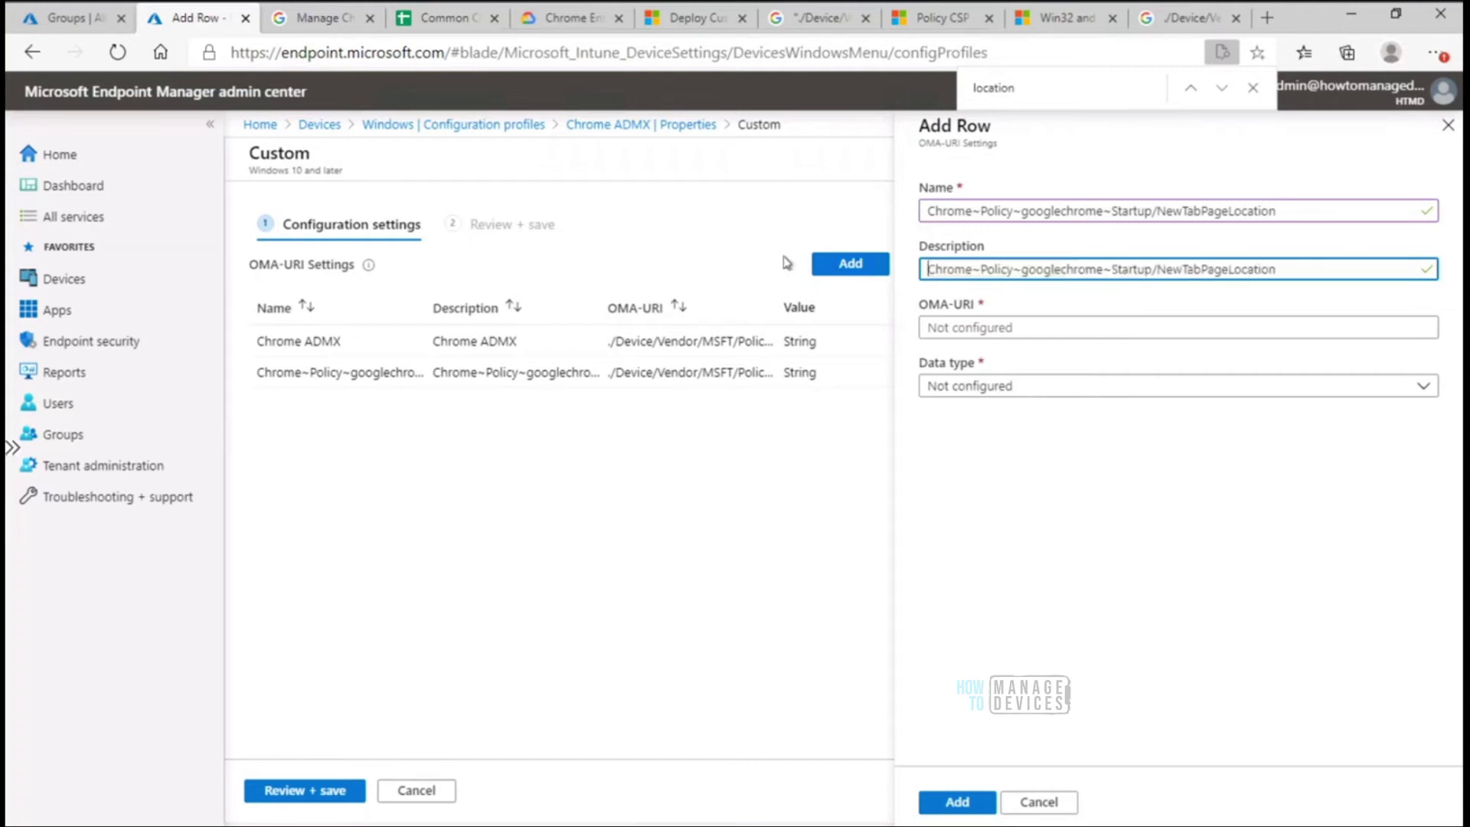
left_click(1296, 267)
left_click(1301, 210)
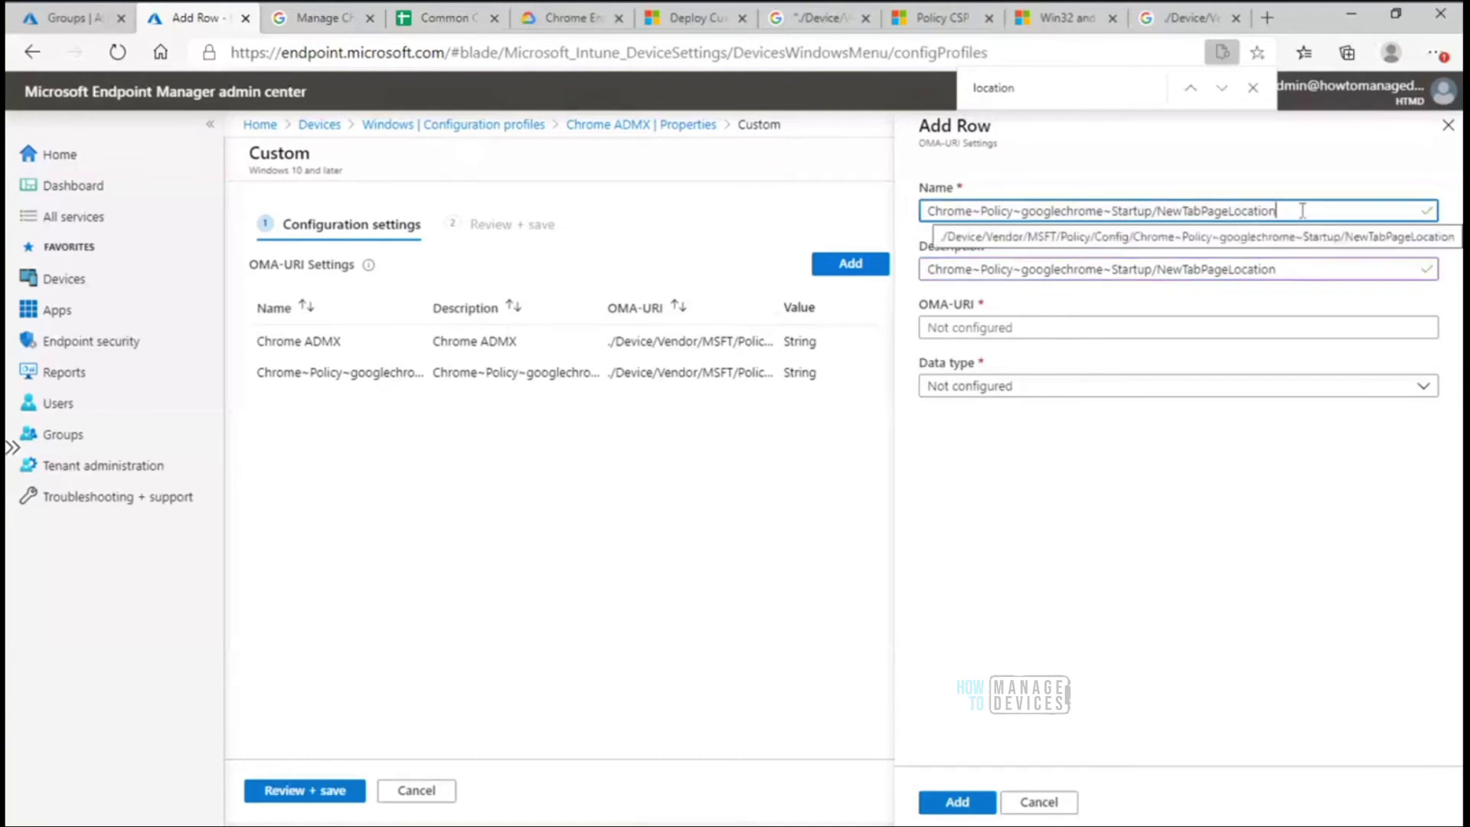
Step: Set the new row's OMA-URI to ./Device/Vendor/MSFT/Policy/Config/Chrome~Policy~googlechrome~Startup/NewTabPageLocation and its data type to String
left_click(1207, 325)
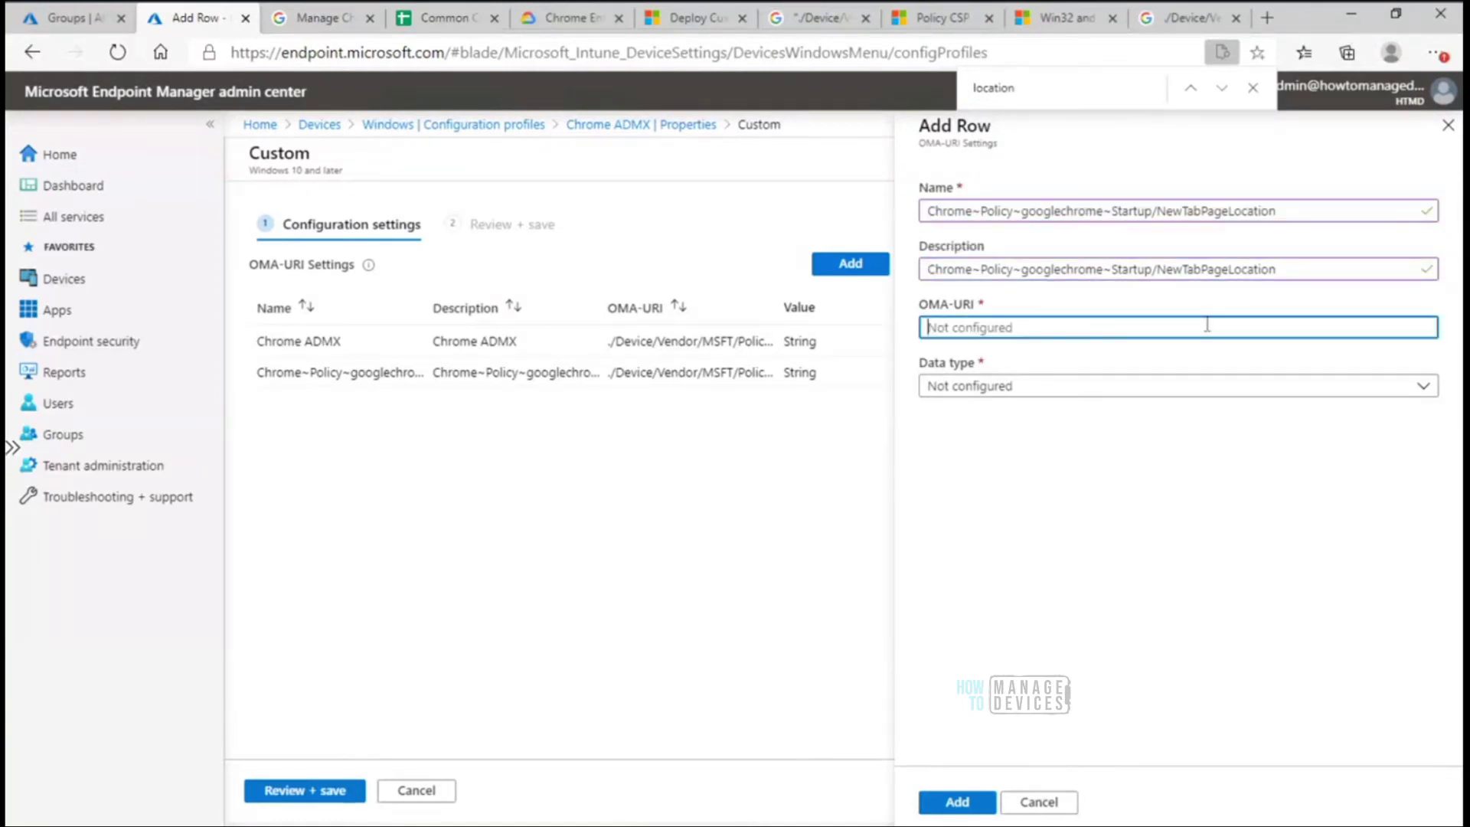
key("ctrl+v")
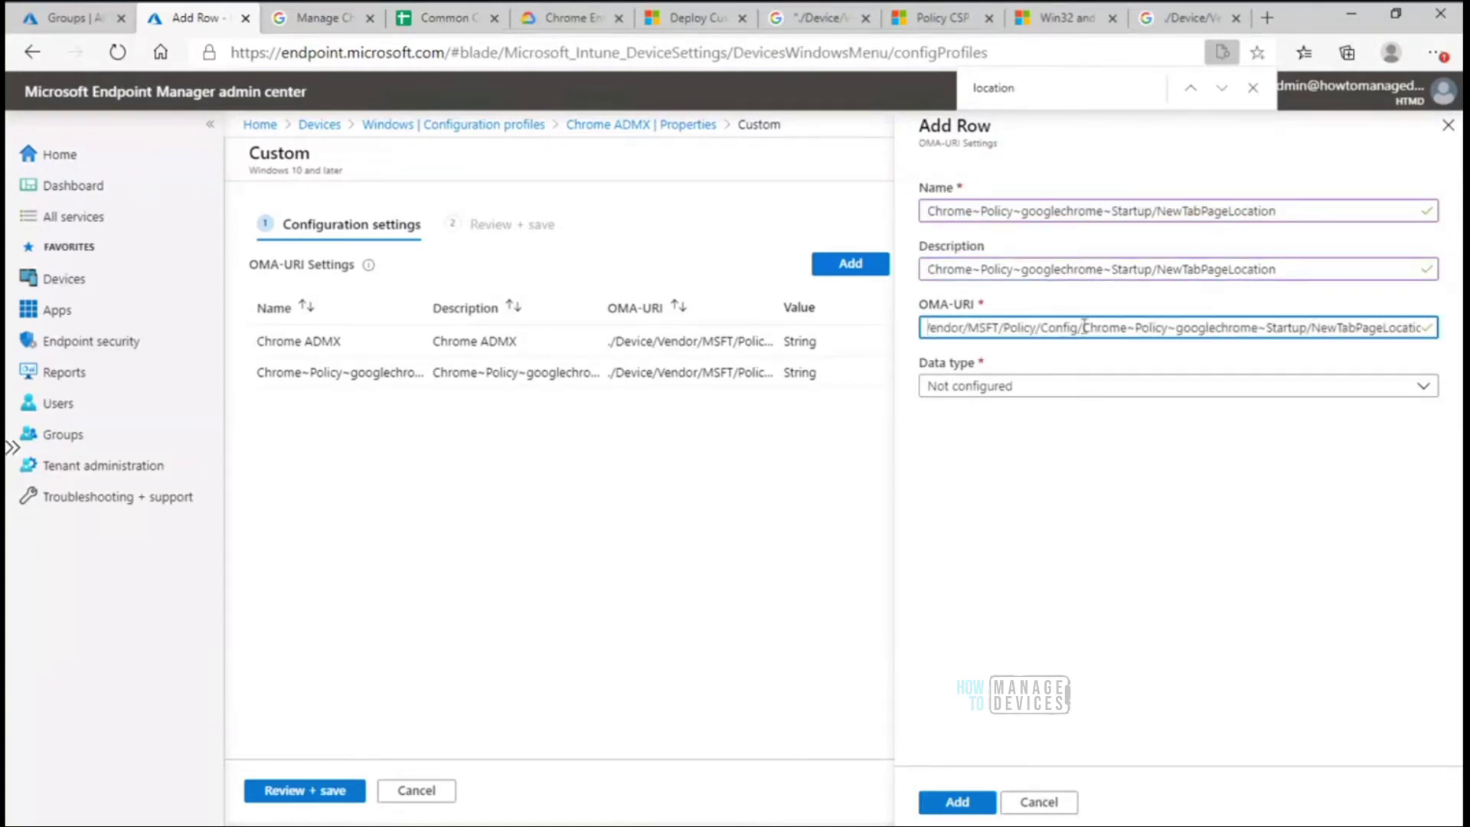
left_click(1090, 394)
left_click(1001, 440)
left_click(986, 492)
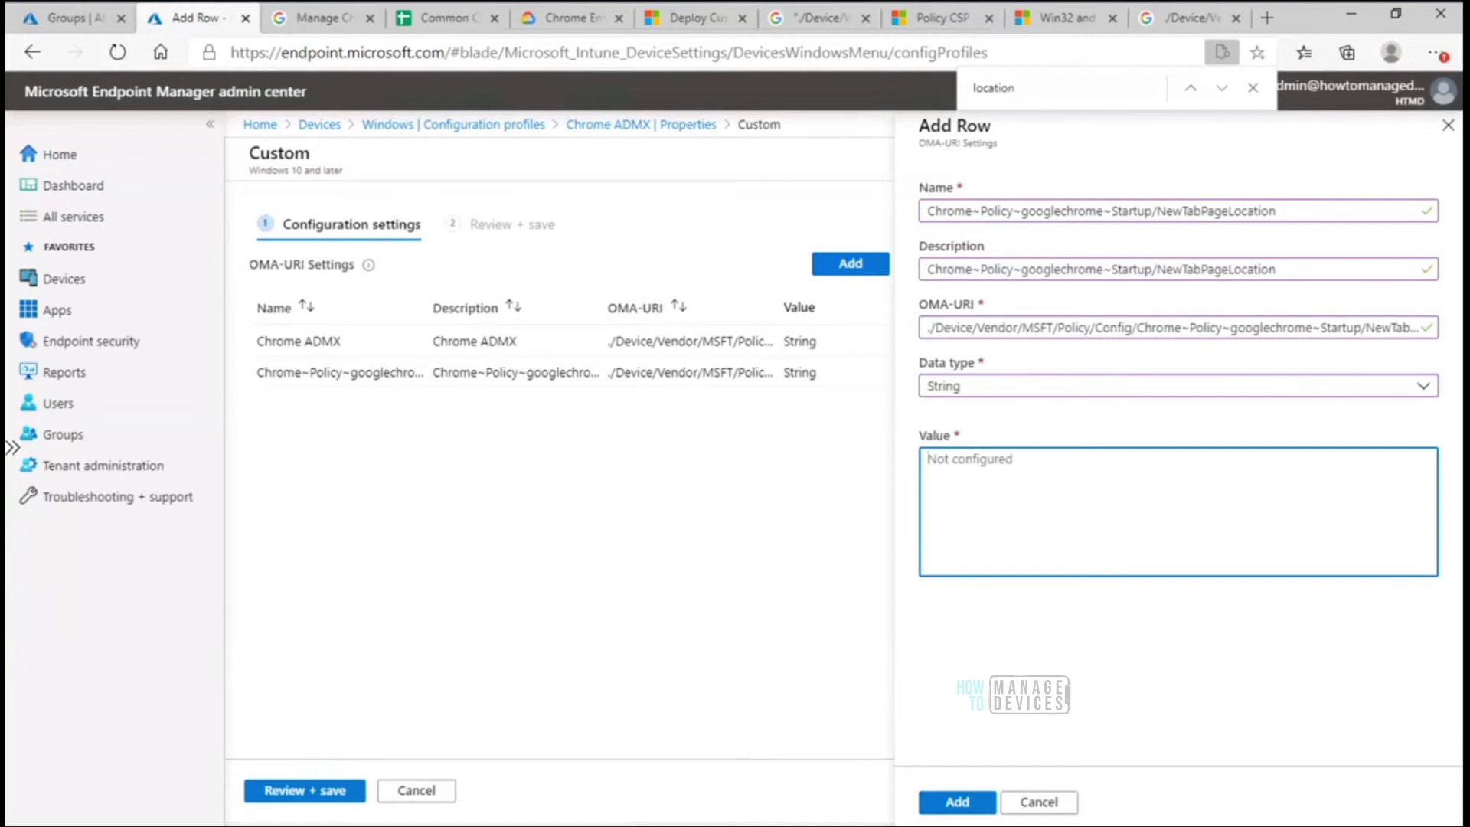
key("alt+Tab")
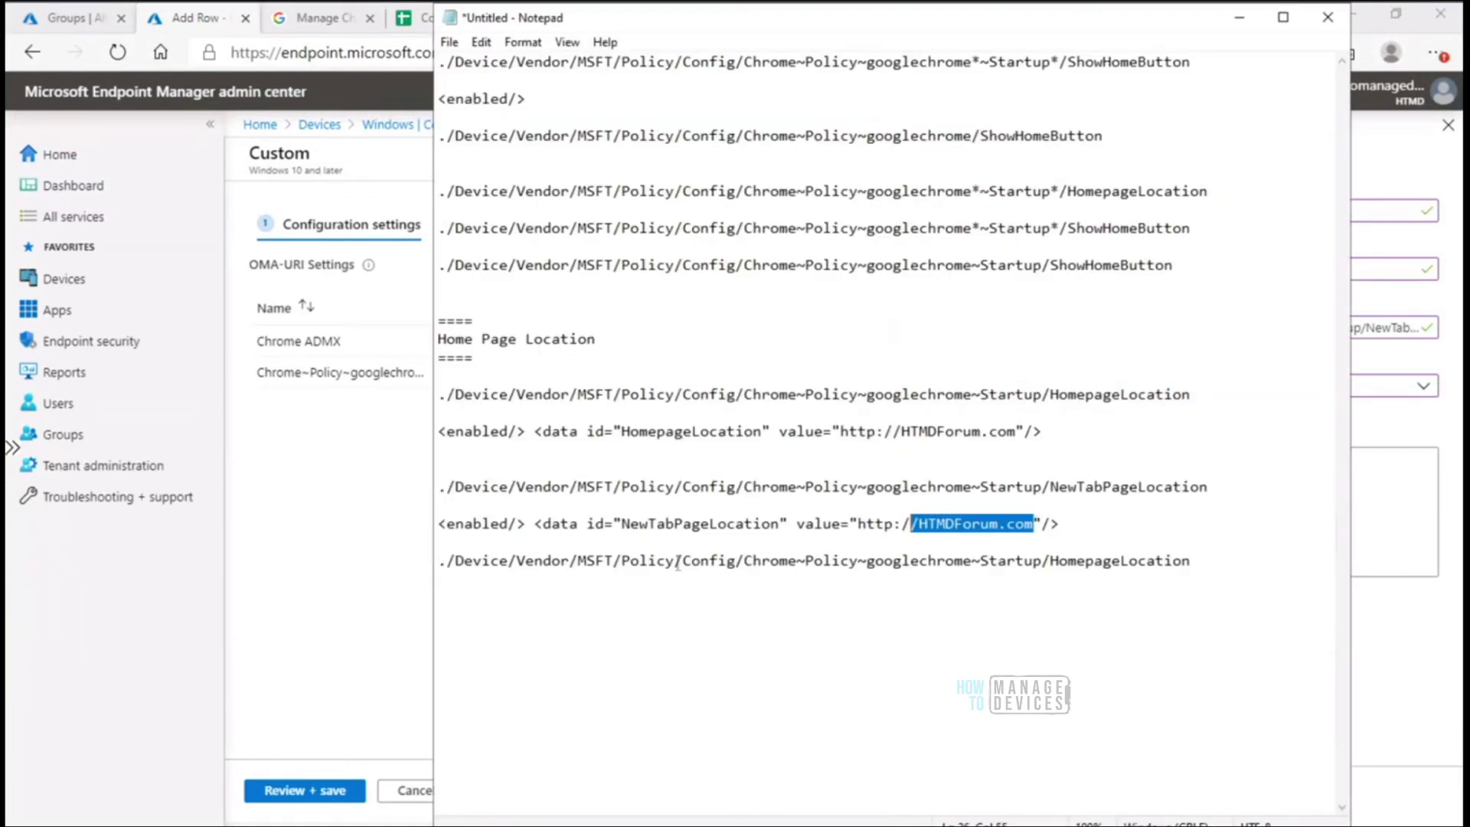
left_click_drag(621, 524, 774, 523)
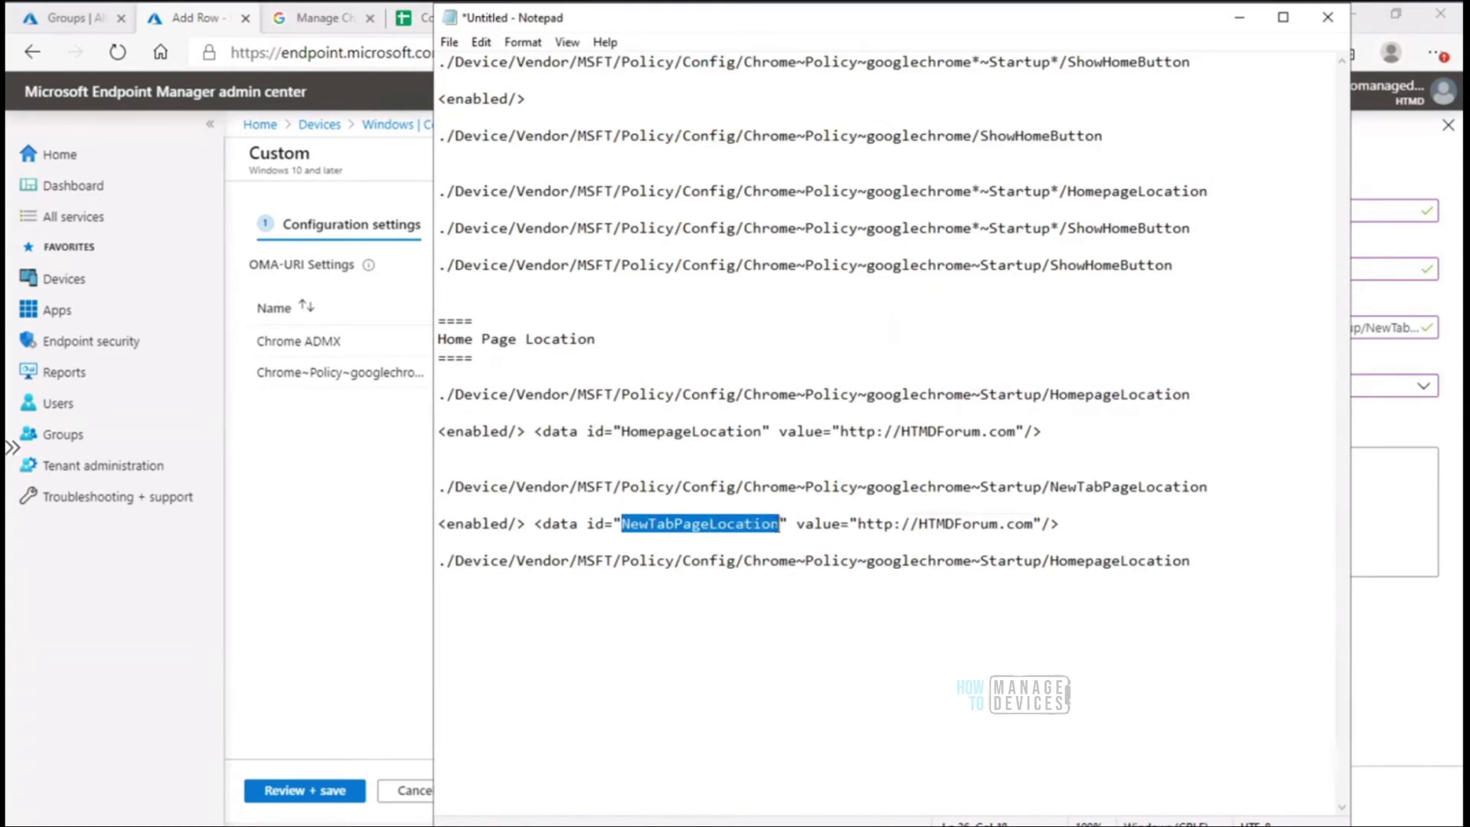
left_click_drag(623, 431, 762, 434)
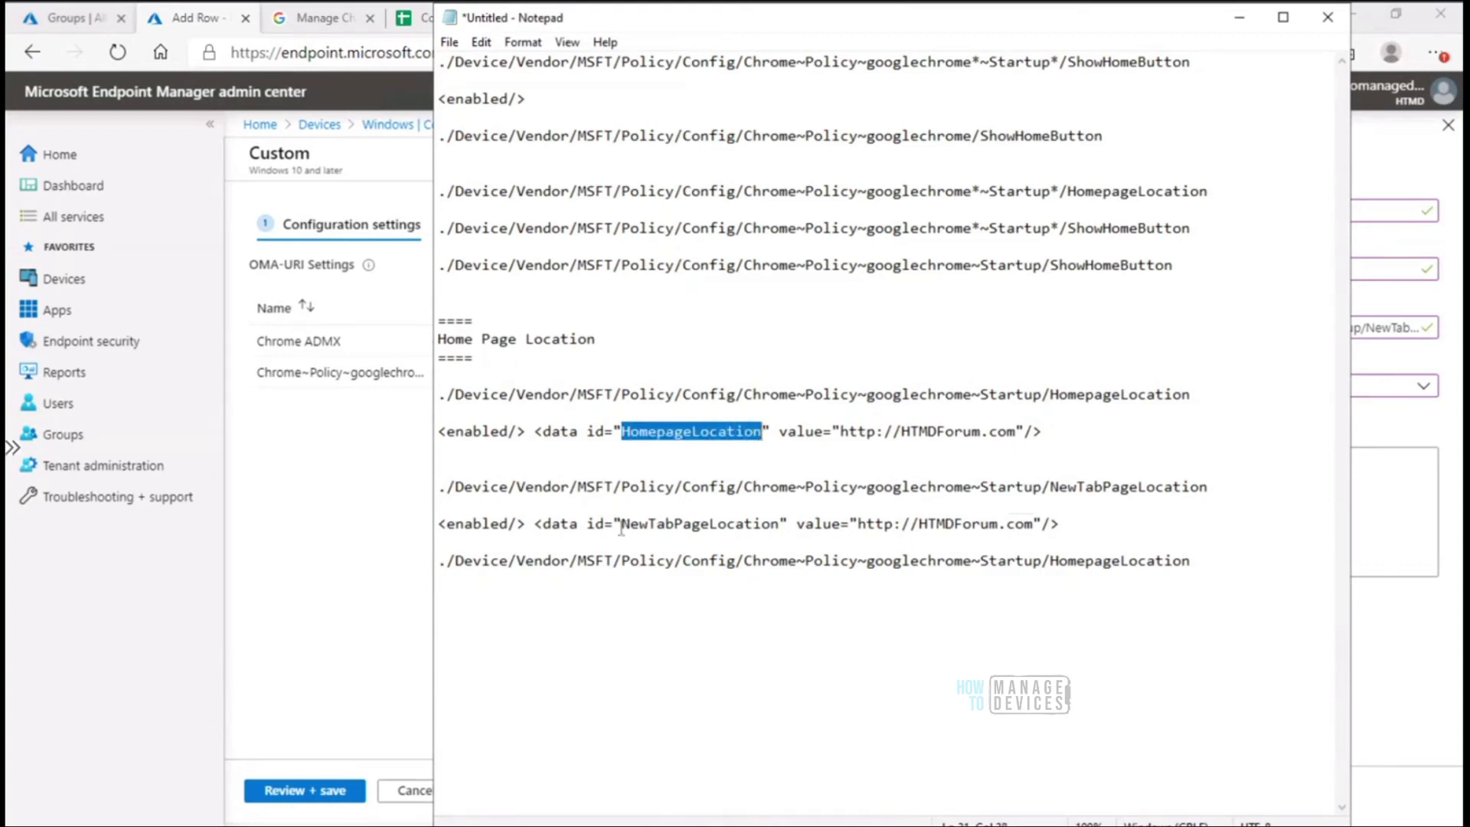
left_click_drag(621, 527, 778, 523)
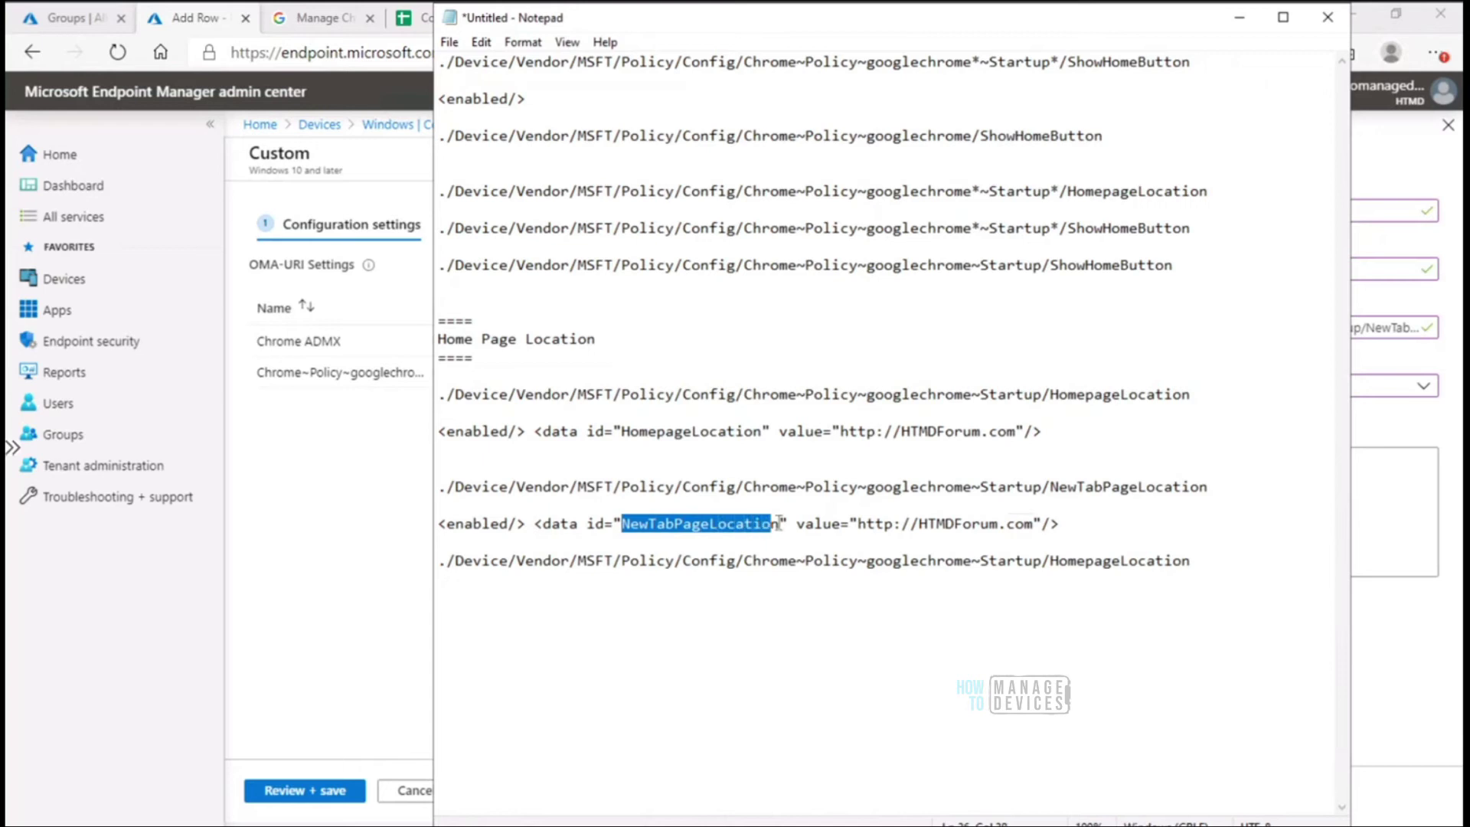
left_click(801, 527)
left_click_drag(815, 526, 436, 528)
key("ctrl+c")
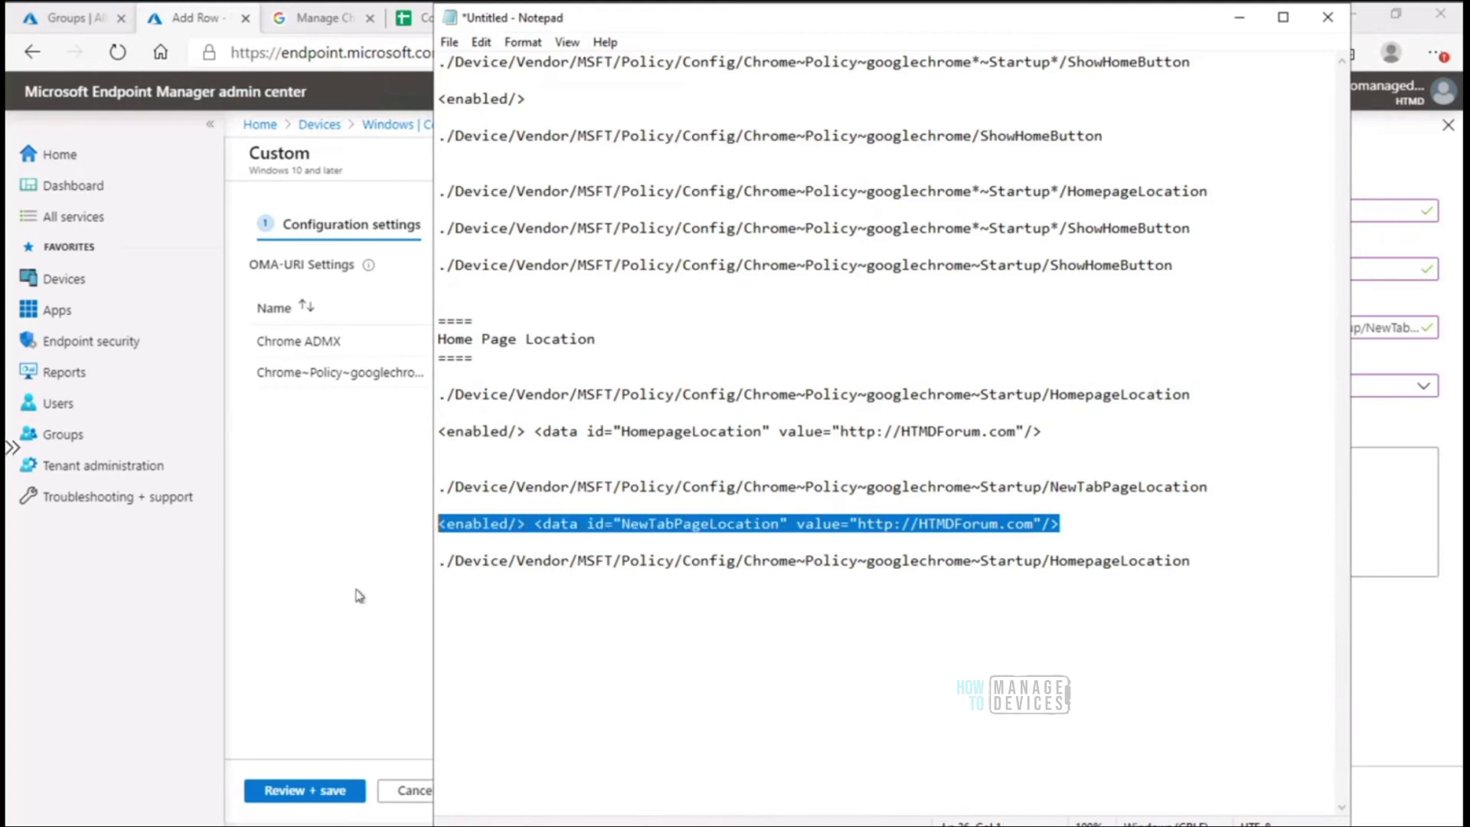
key("alt+Tab")
key("ctrl+v")
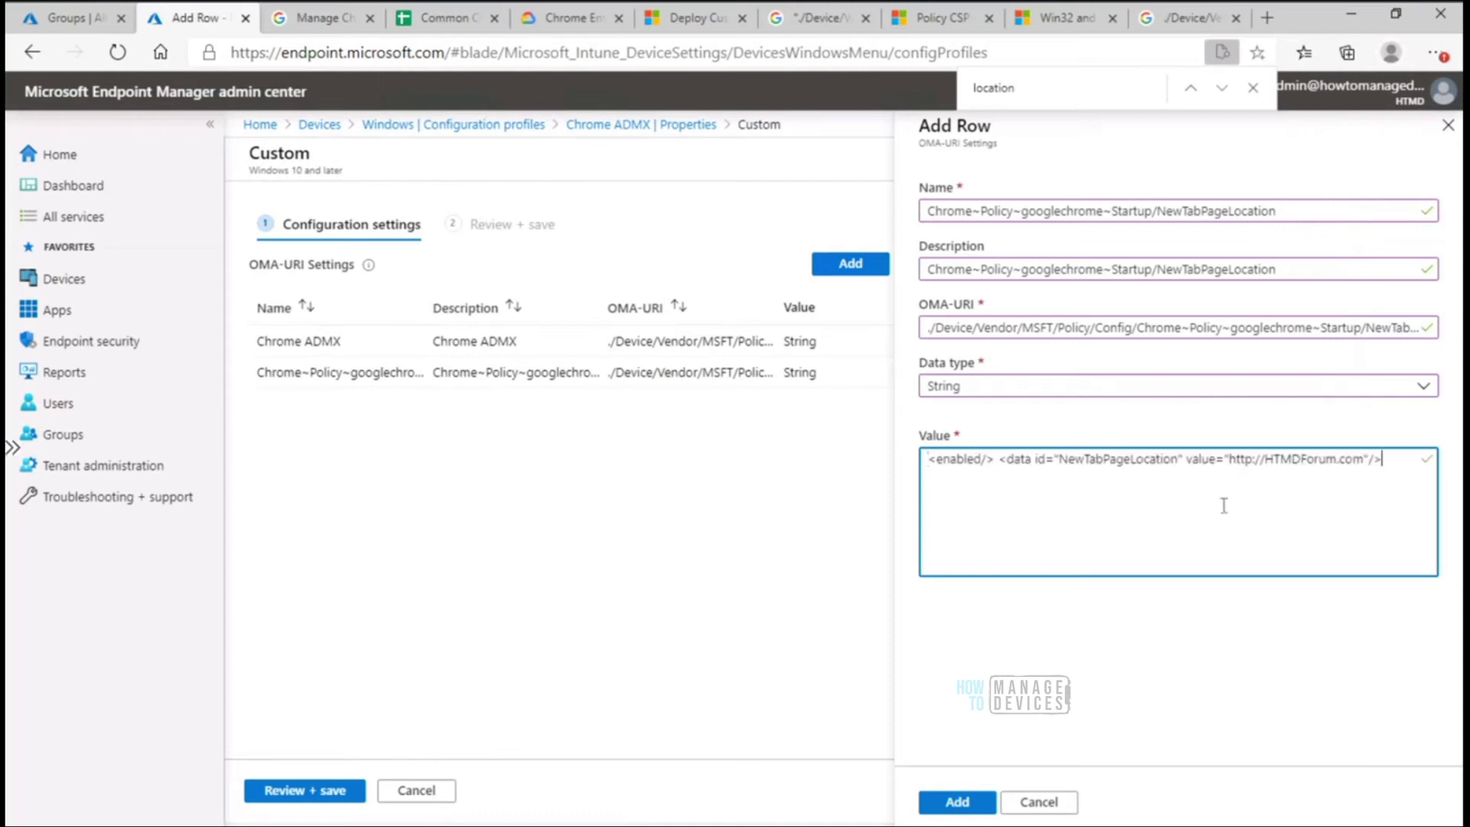
left_click(927, 460)
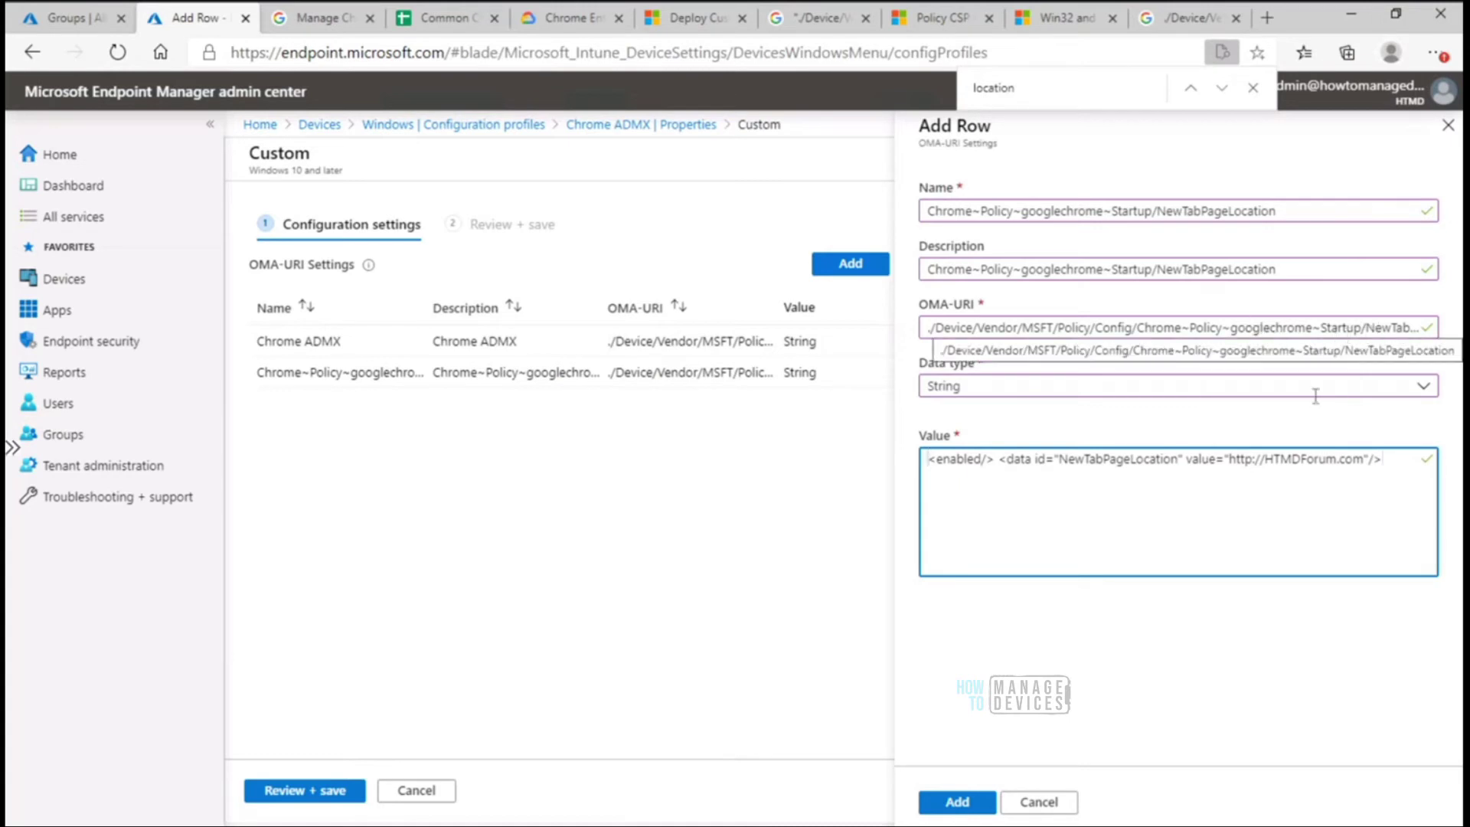
Step: Add the NewTabPageLocation row to the OMA-URI settings and save the Chrome ADMX profile
left_click(957, 802)
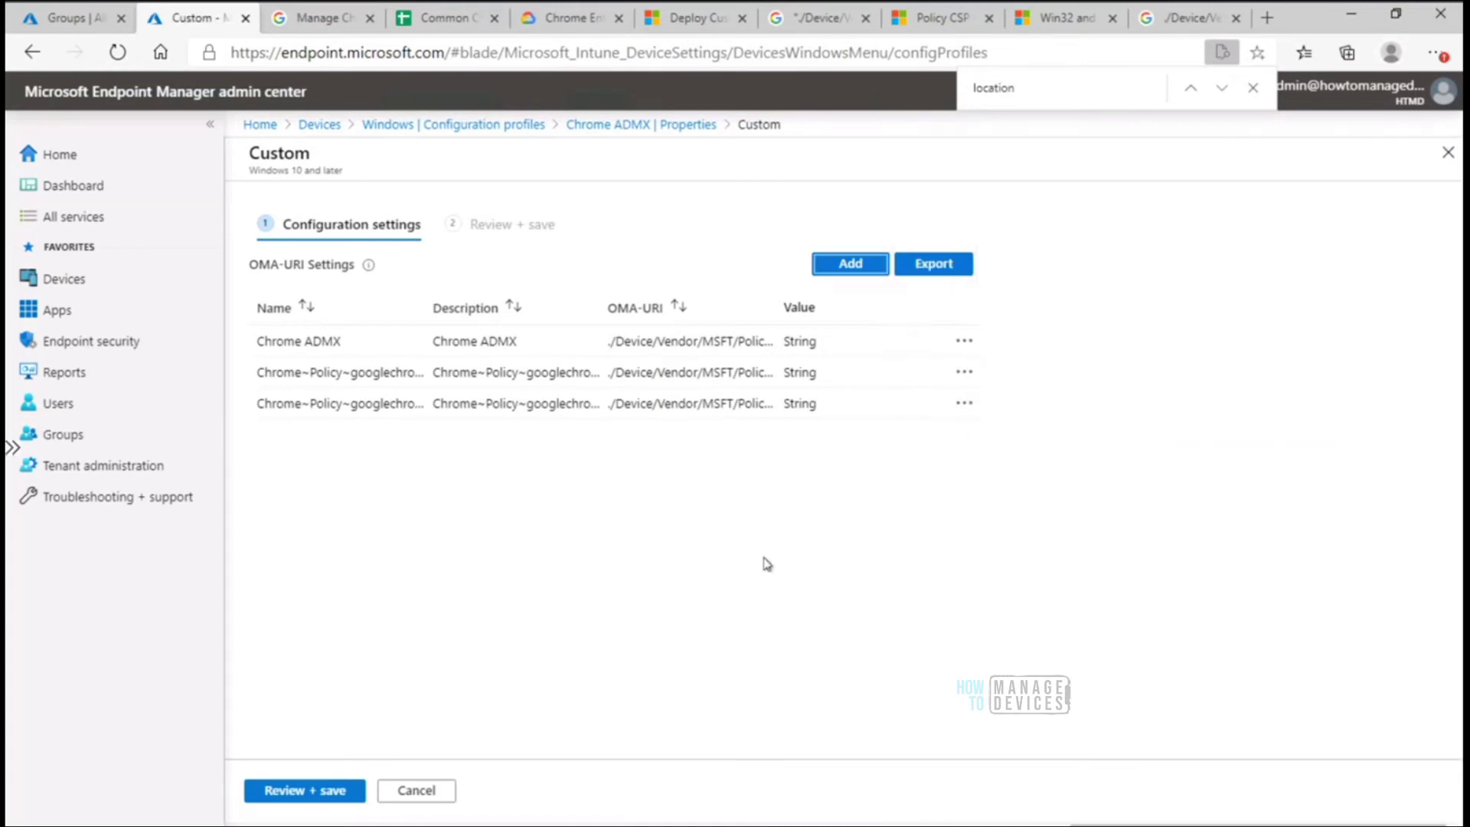
left_click(313, 794)
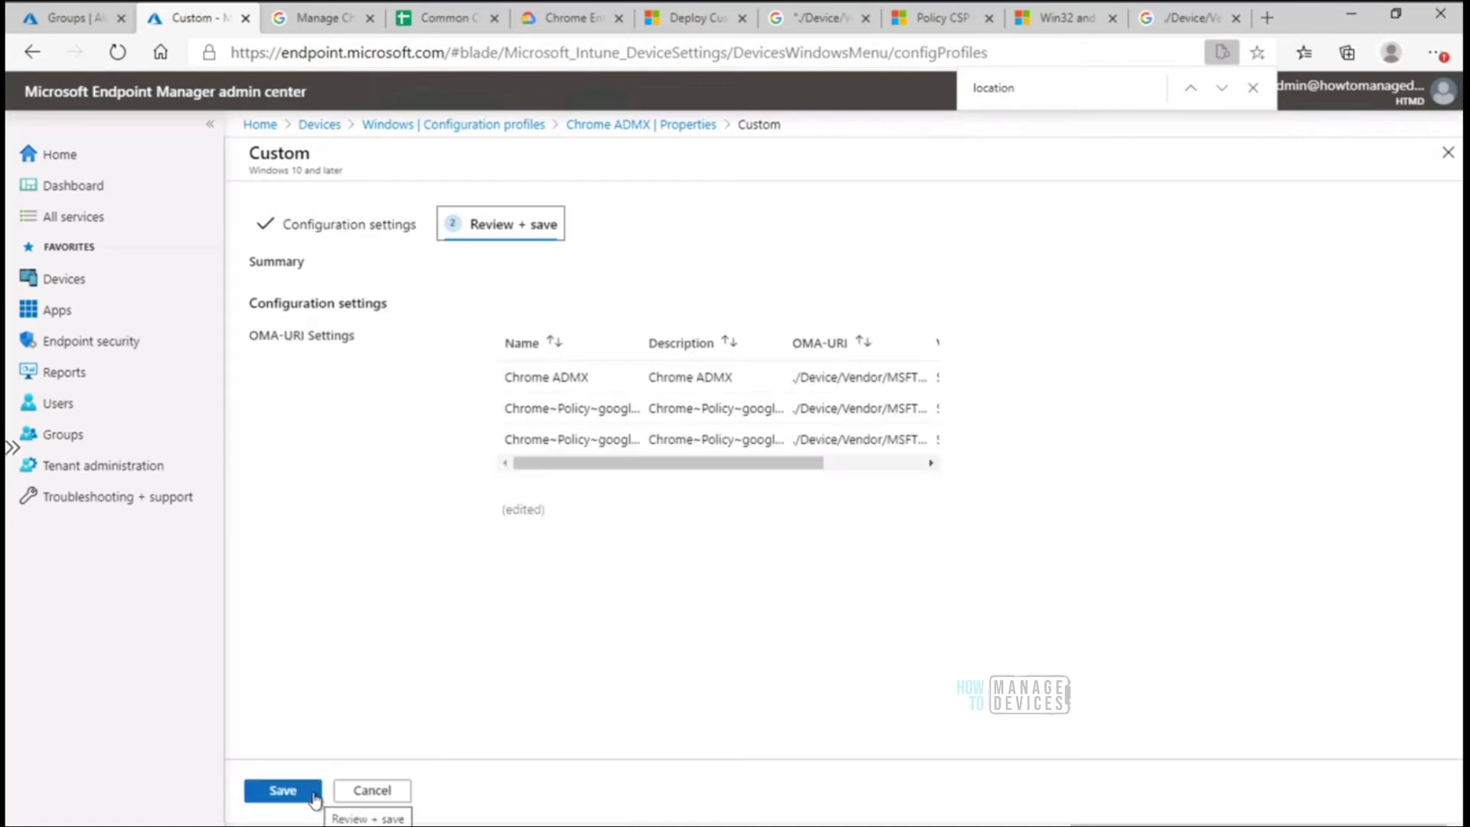
left_click(295, 800)
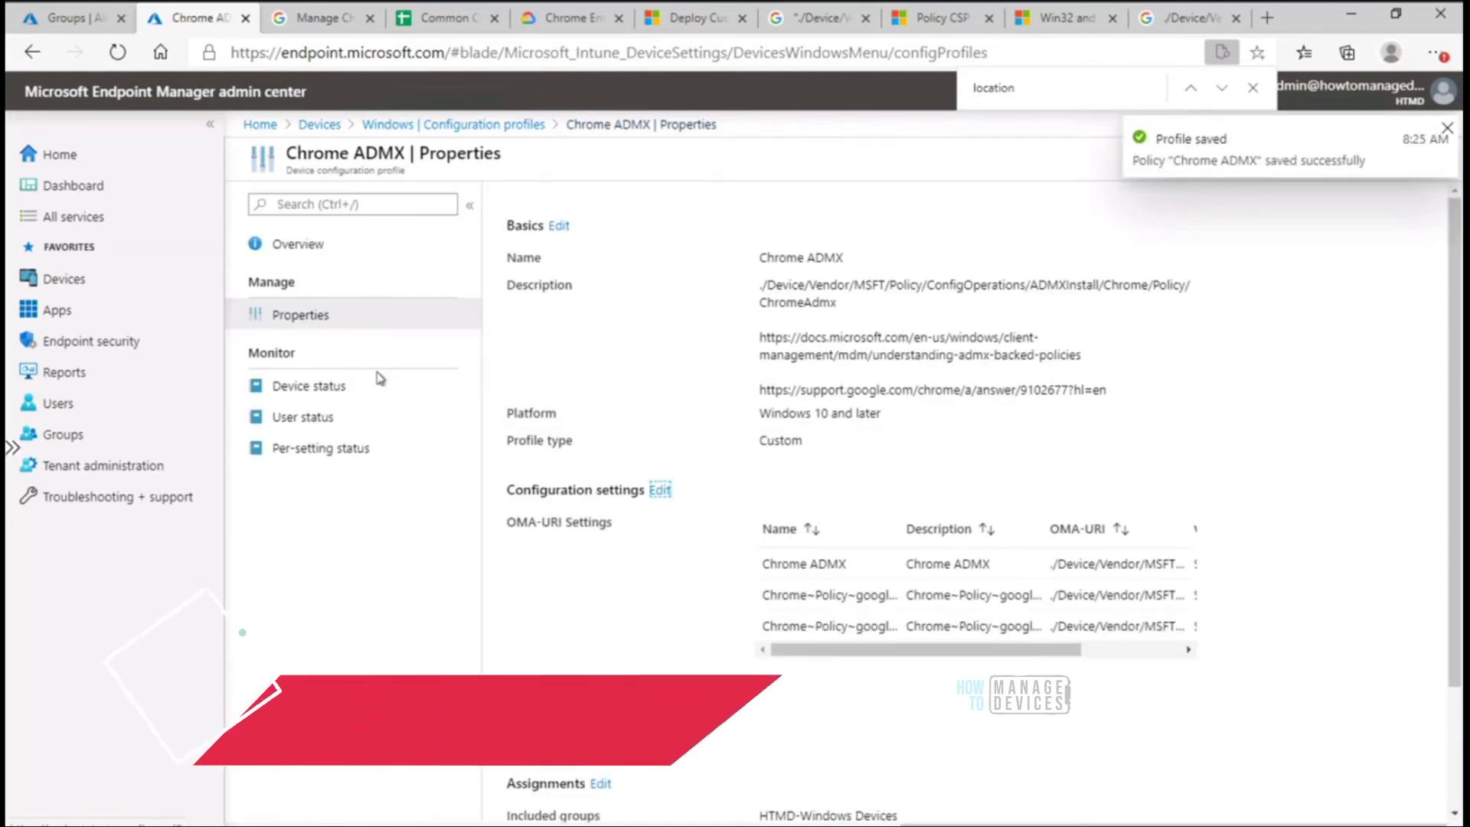
Step: Check the Chrome ADMX profile's deployment status per device and reload that status view
left_click(327, 386)
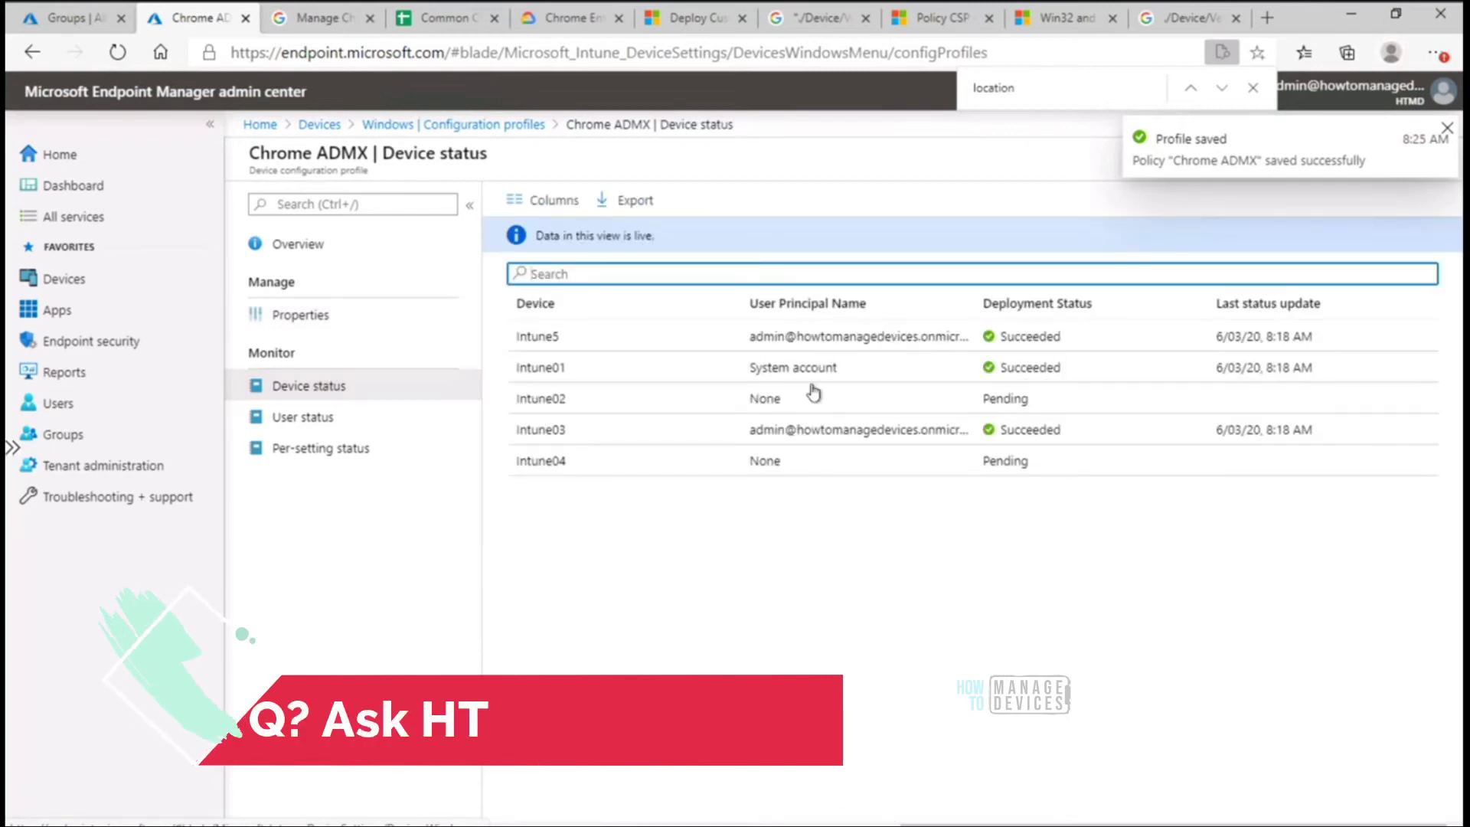
left_click(301, 317)
left_click(323, 387)
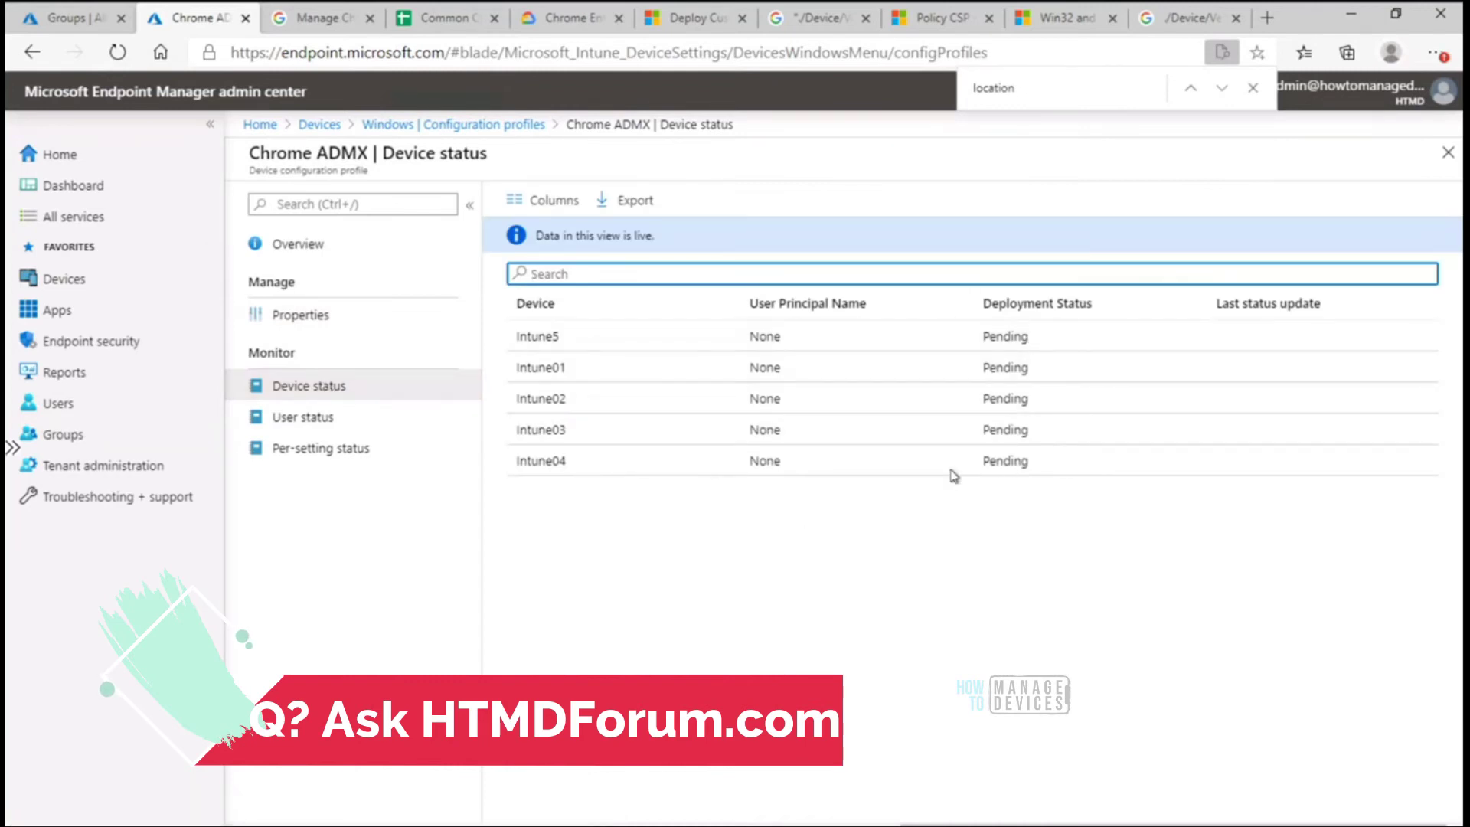
Step: Switch to the Azure AD Joined remote session (10.1.0.15) and refresh the DeviceManagement-Enterprise-Diagnostics-Provider Admin log in Event Viewer
left_click(886, 826)
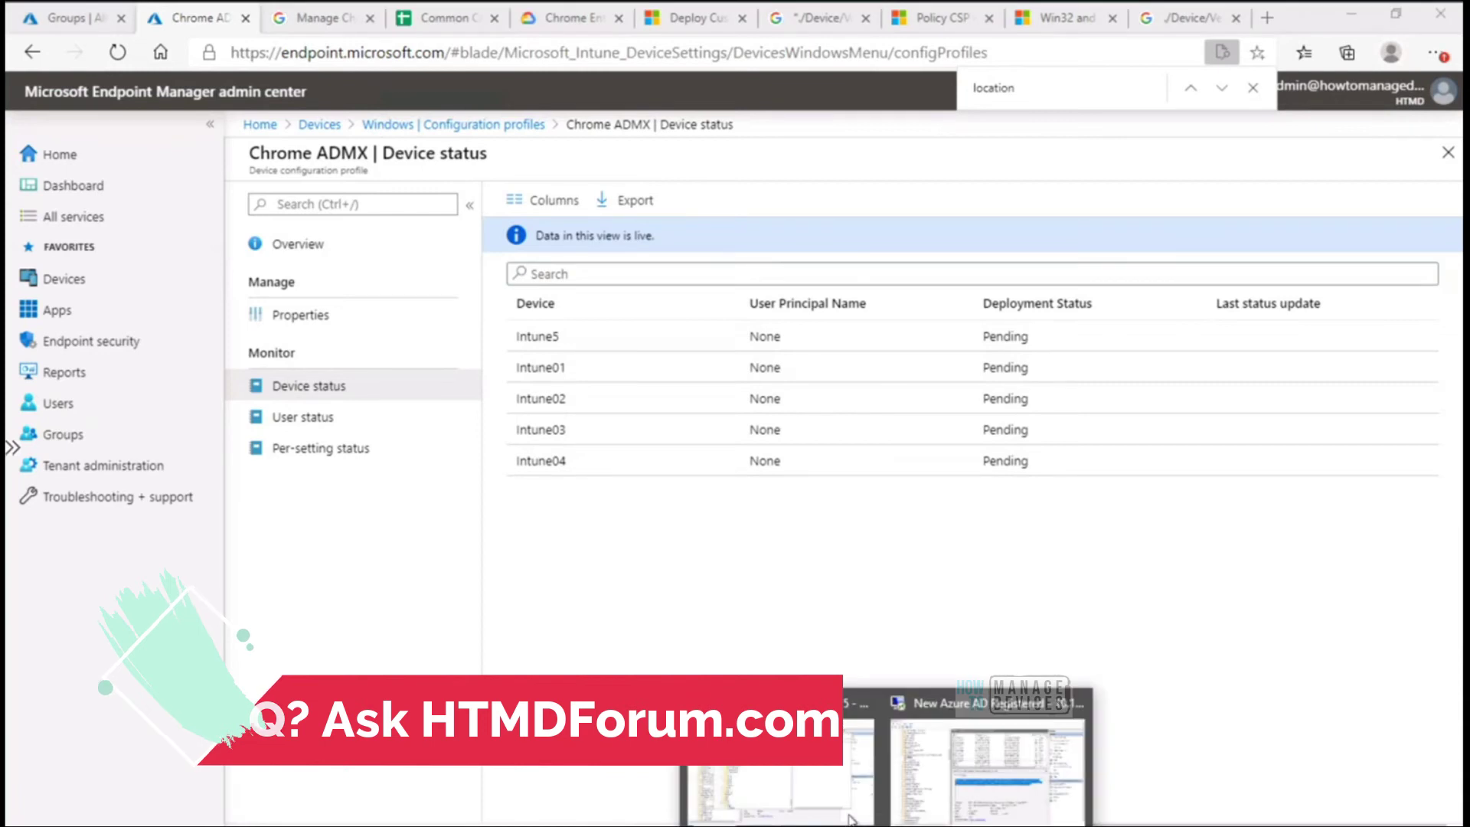
left_click(843, 771)
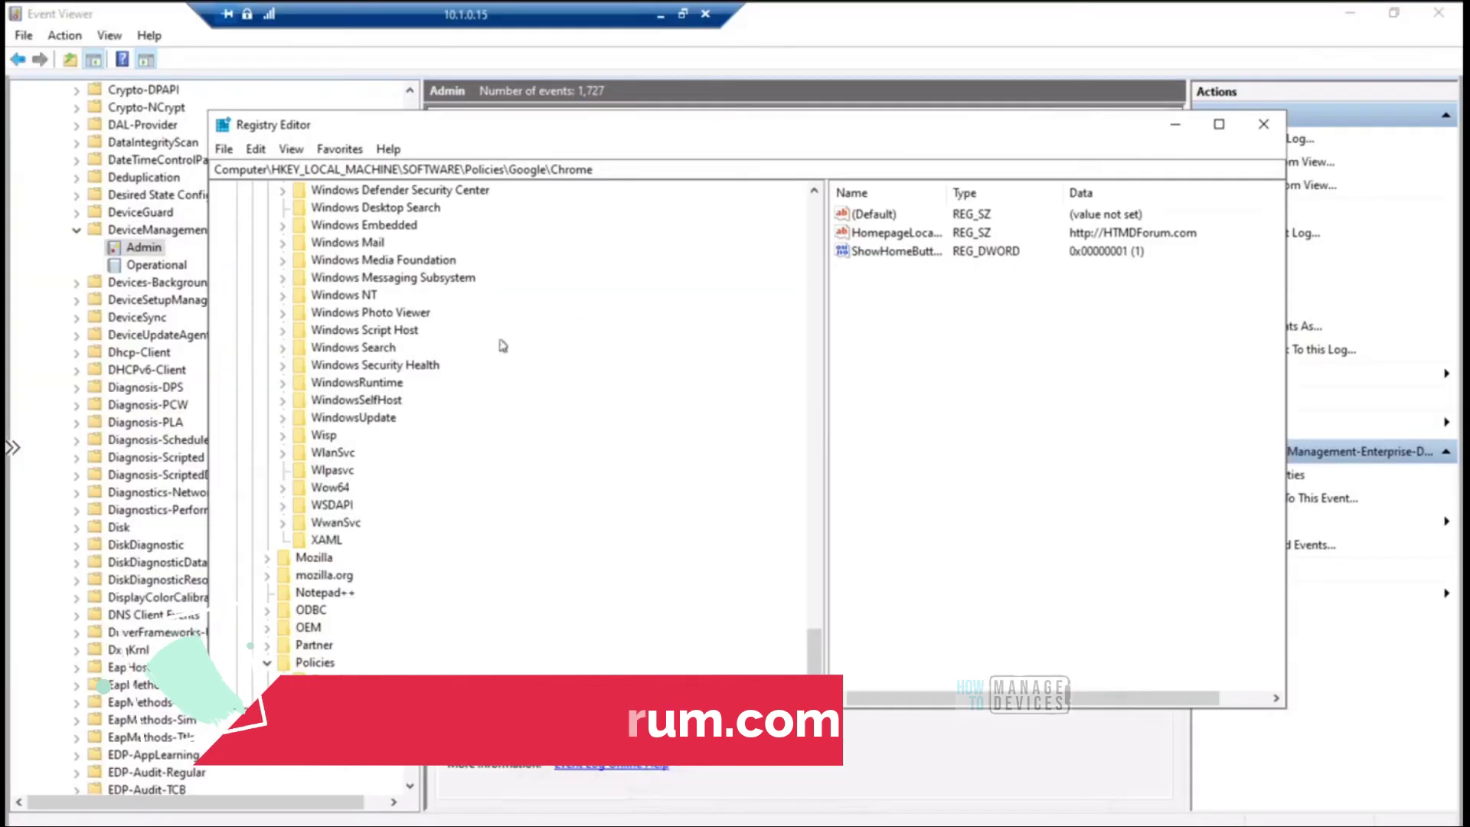
left_click(146, 250)
right_click(143, 249)
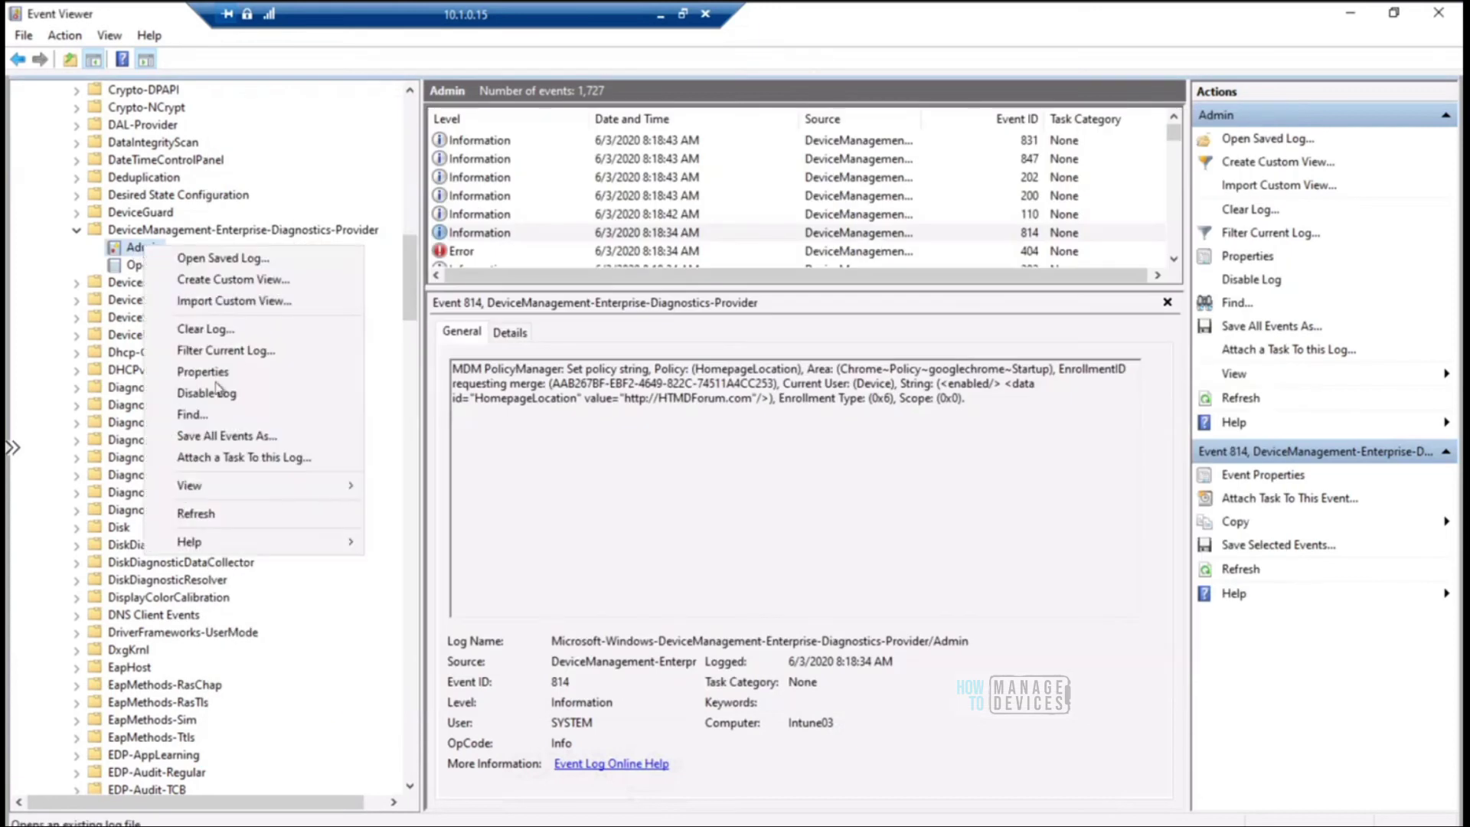
left_click(232, 519)
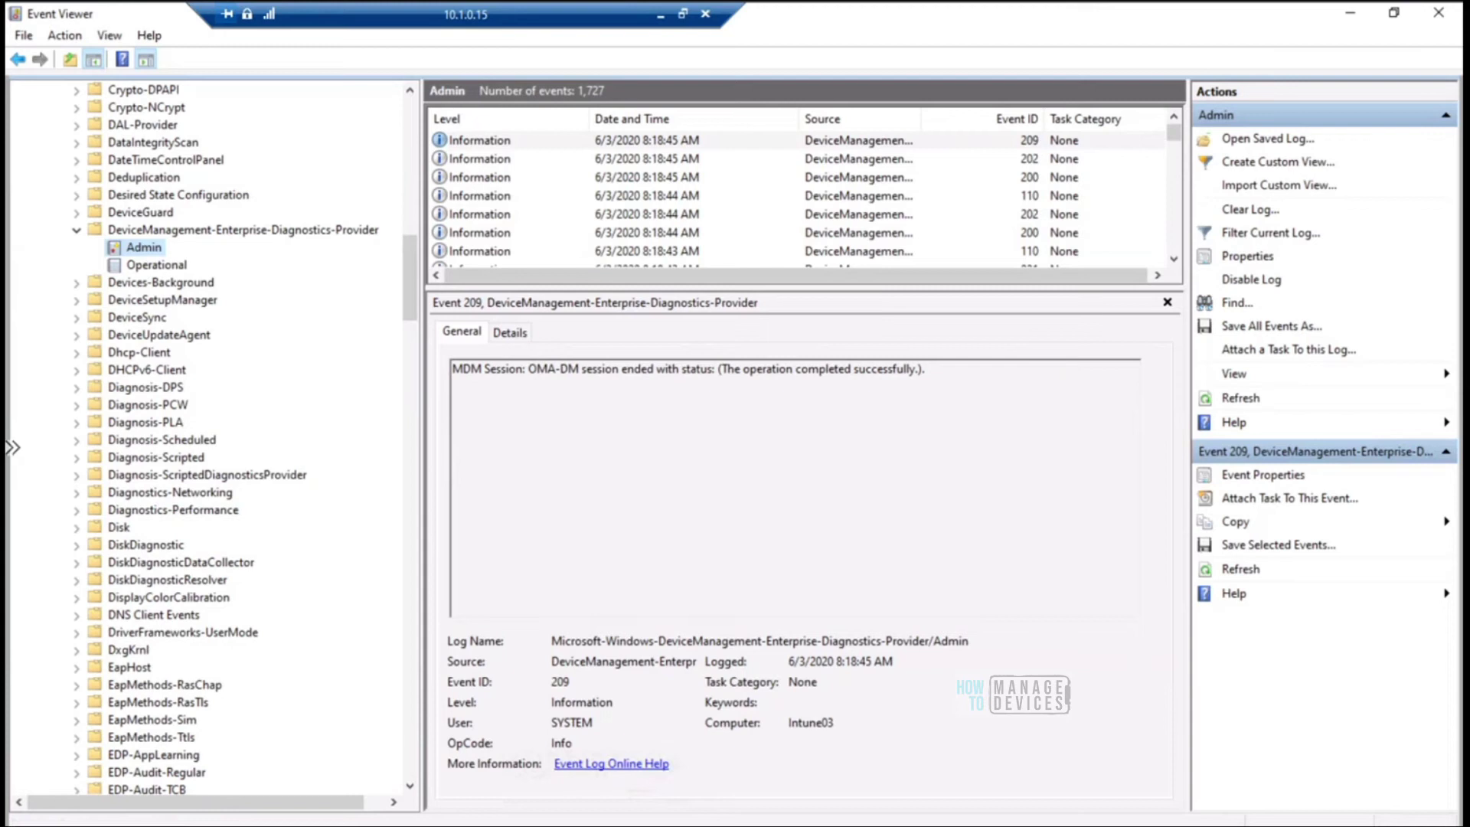
Step: Start a Company Portal sync of the Azure AD Joined device and minimize its remote session
right_click(649, 826)
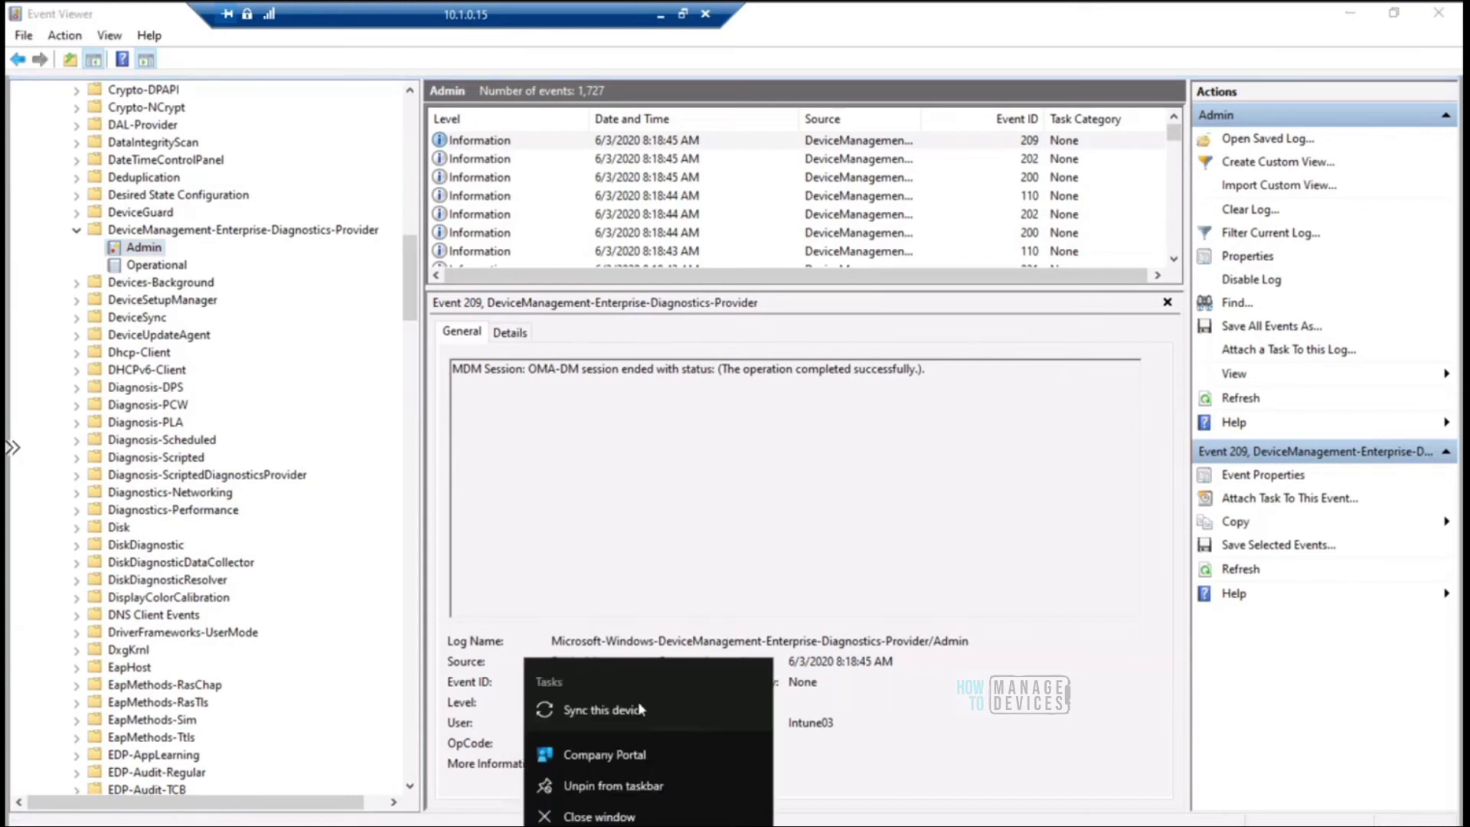
left_click(638, 713)
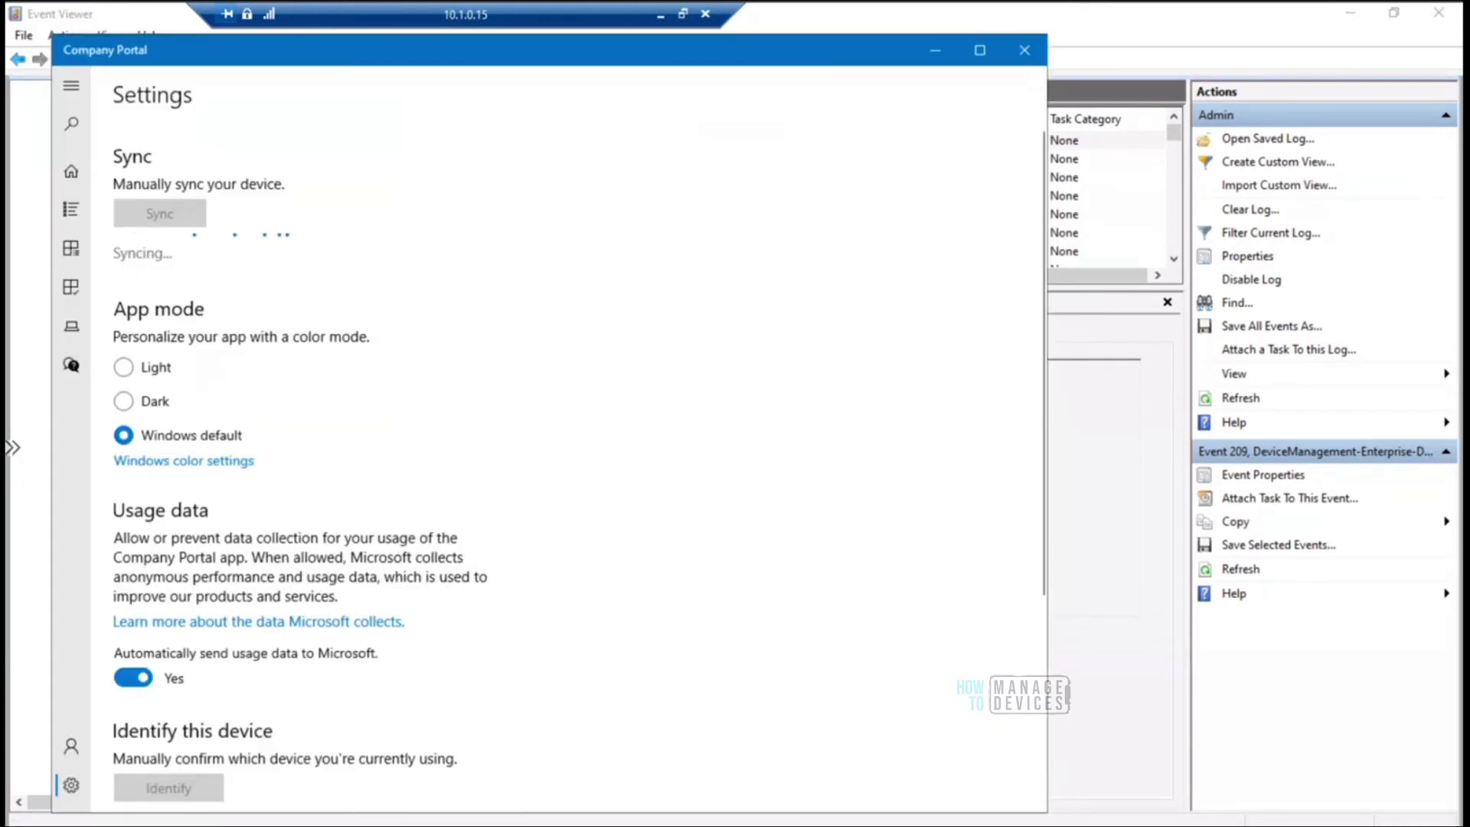
left_click(659, 18)
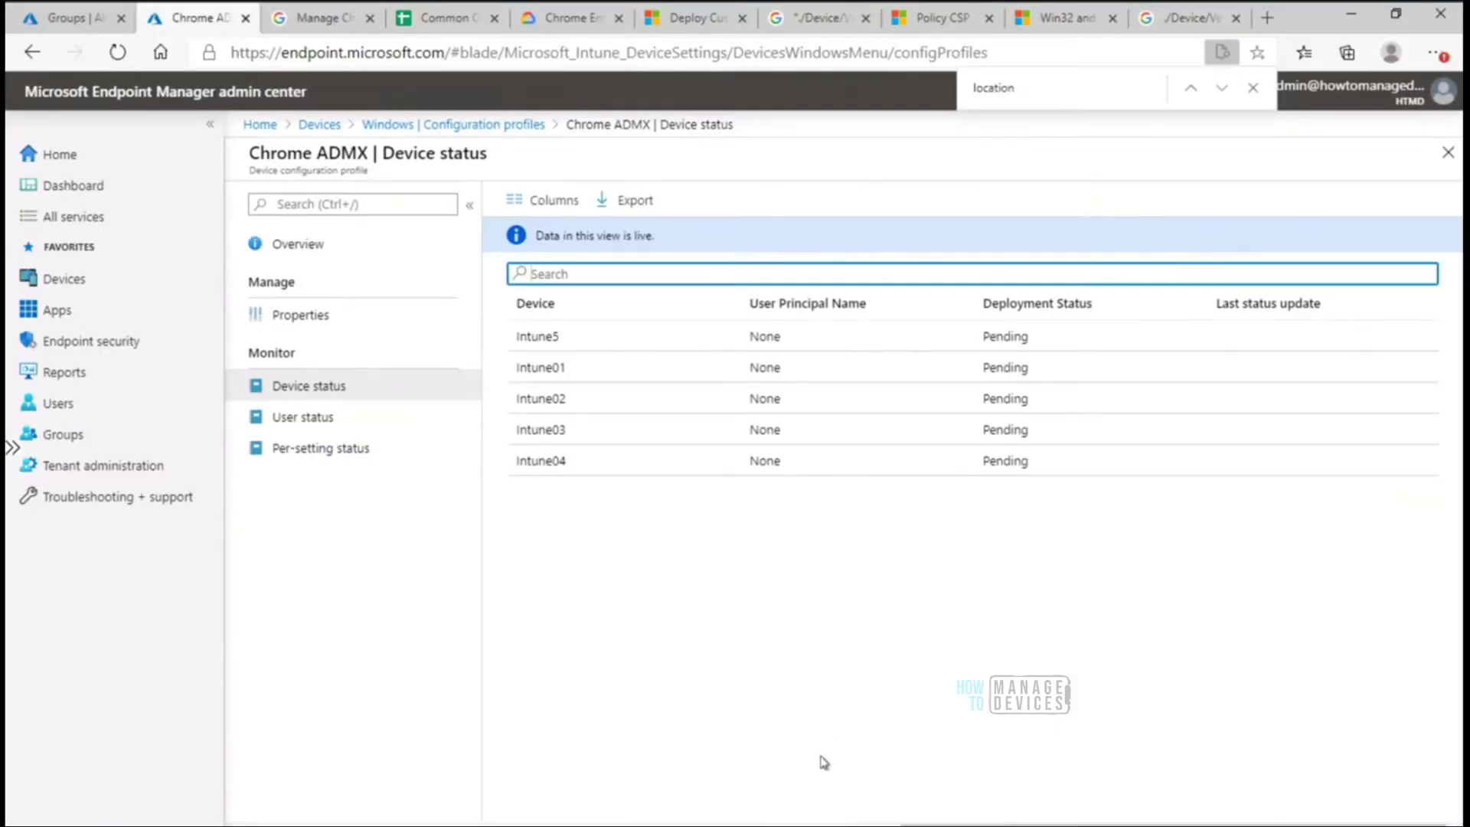
Step: Switch to the New Azure AD Registered remote session (10.1.0.17) and start a Company Portal sync of that device
left_click(885, 825)
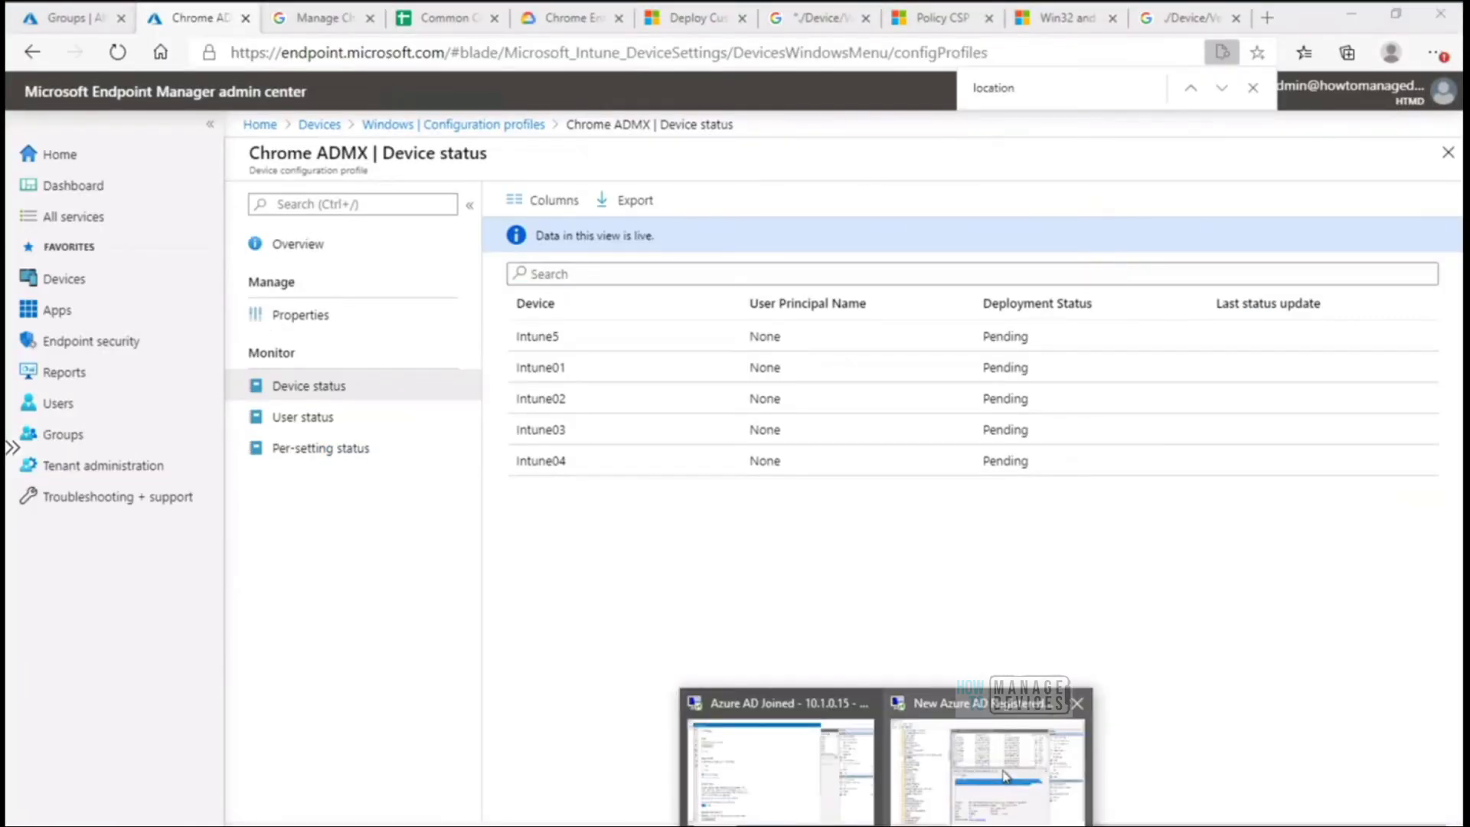
left_click(1005, 775)
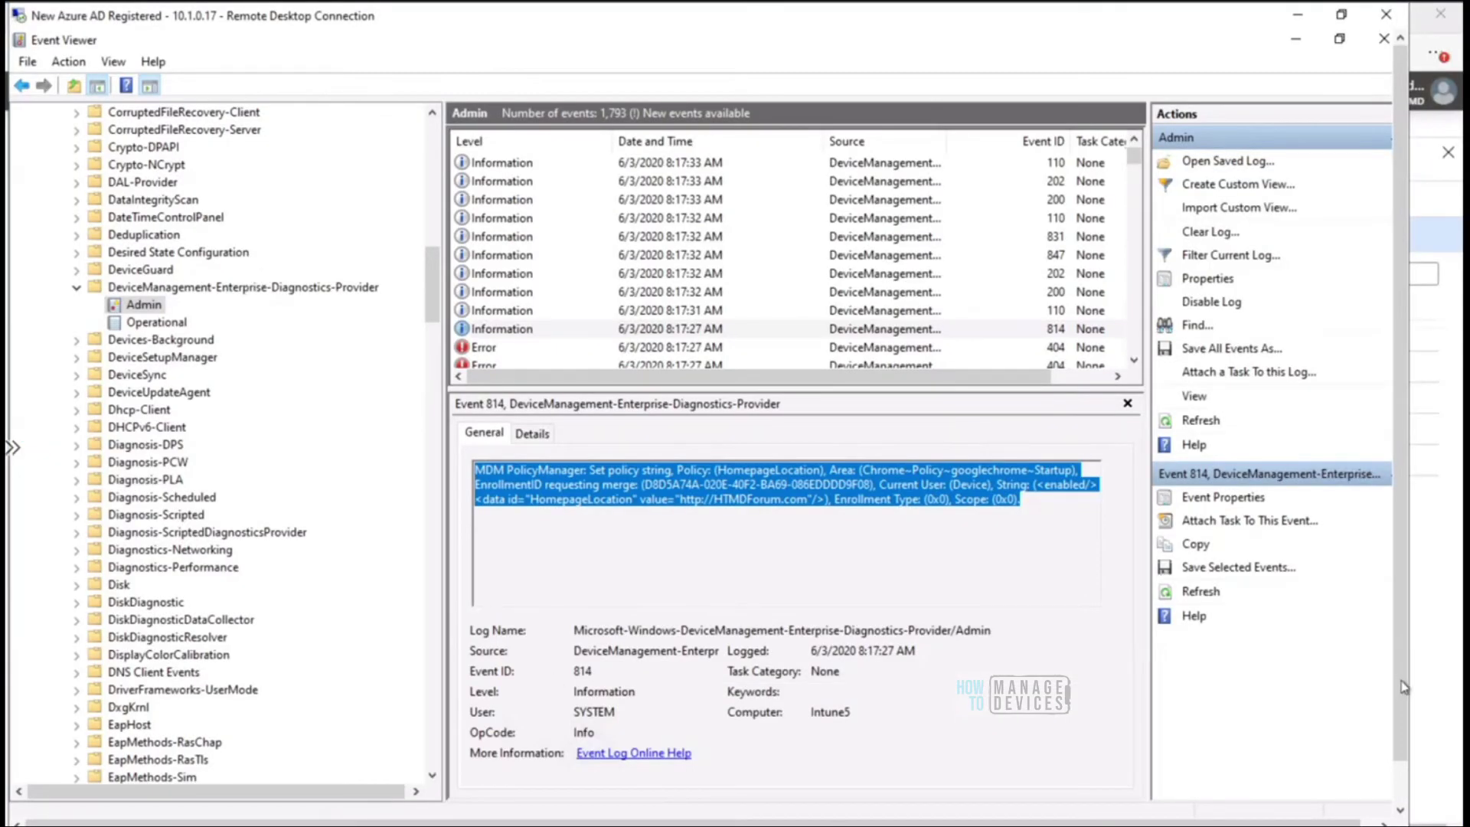
scroll(1402, 753, "down", 2)
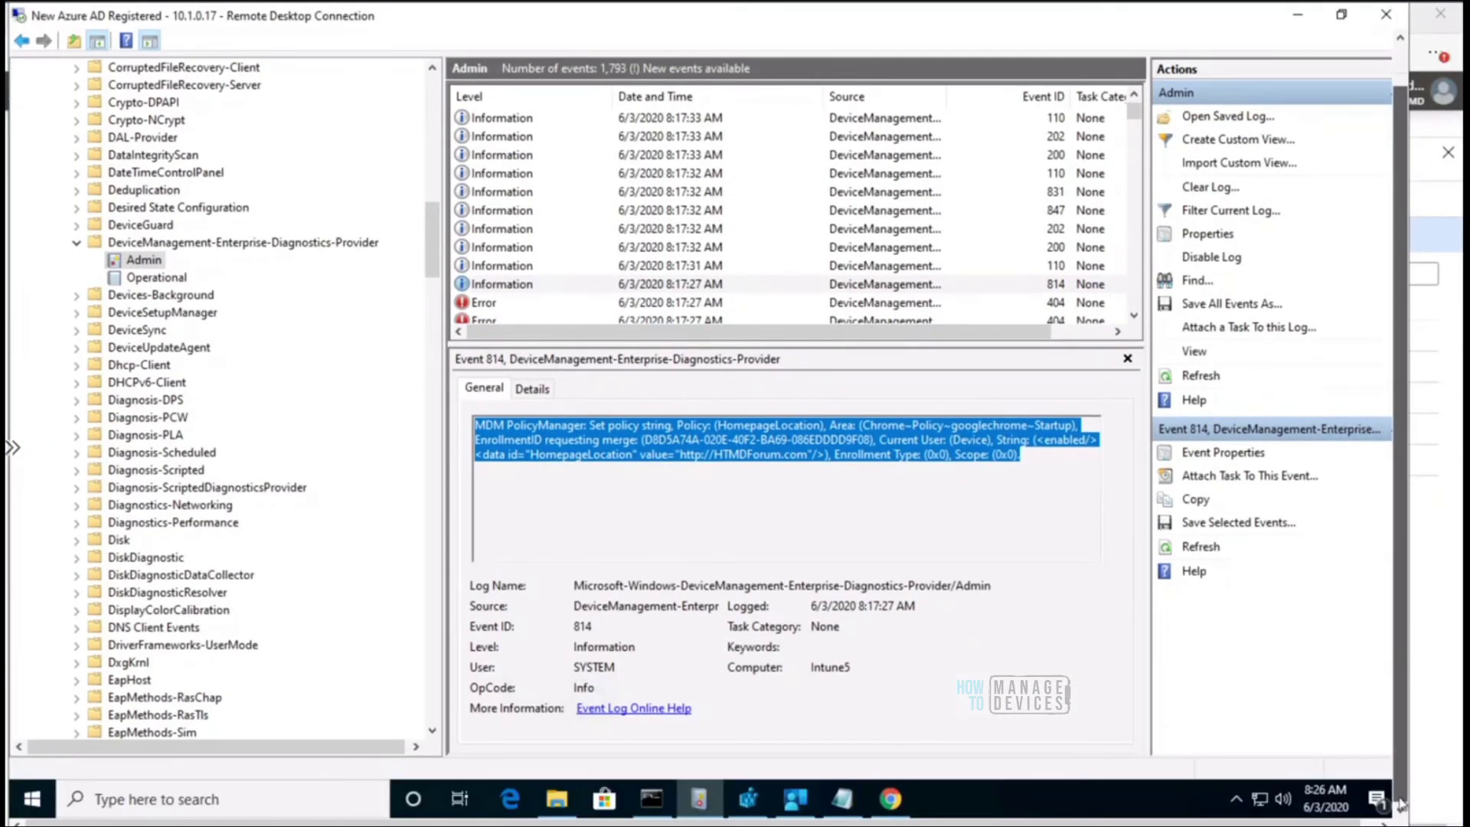
right_click(792, 801)
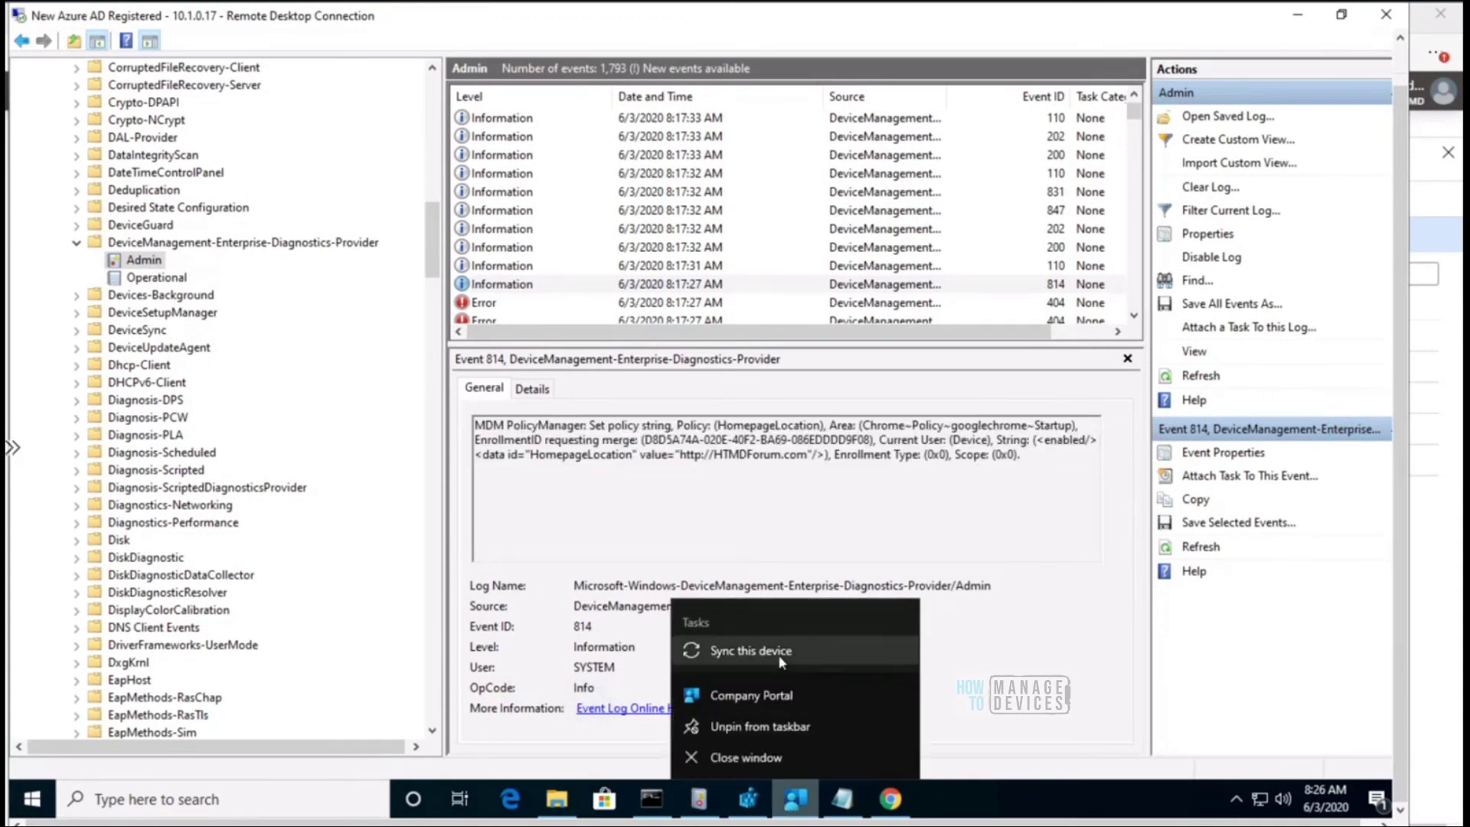
left_click(781, 662)
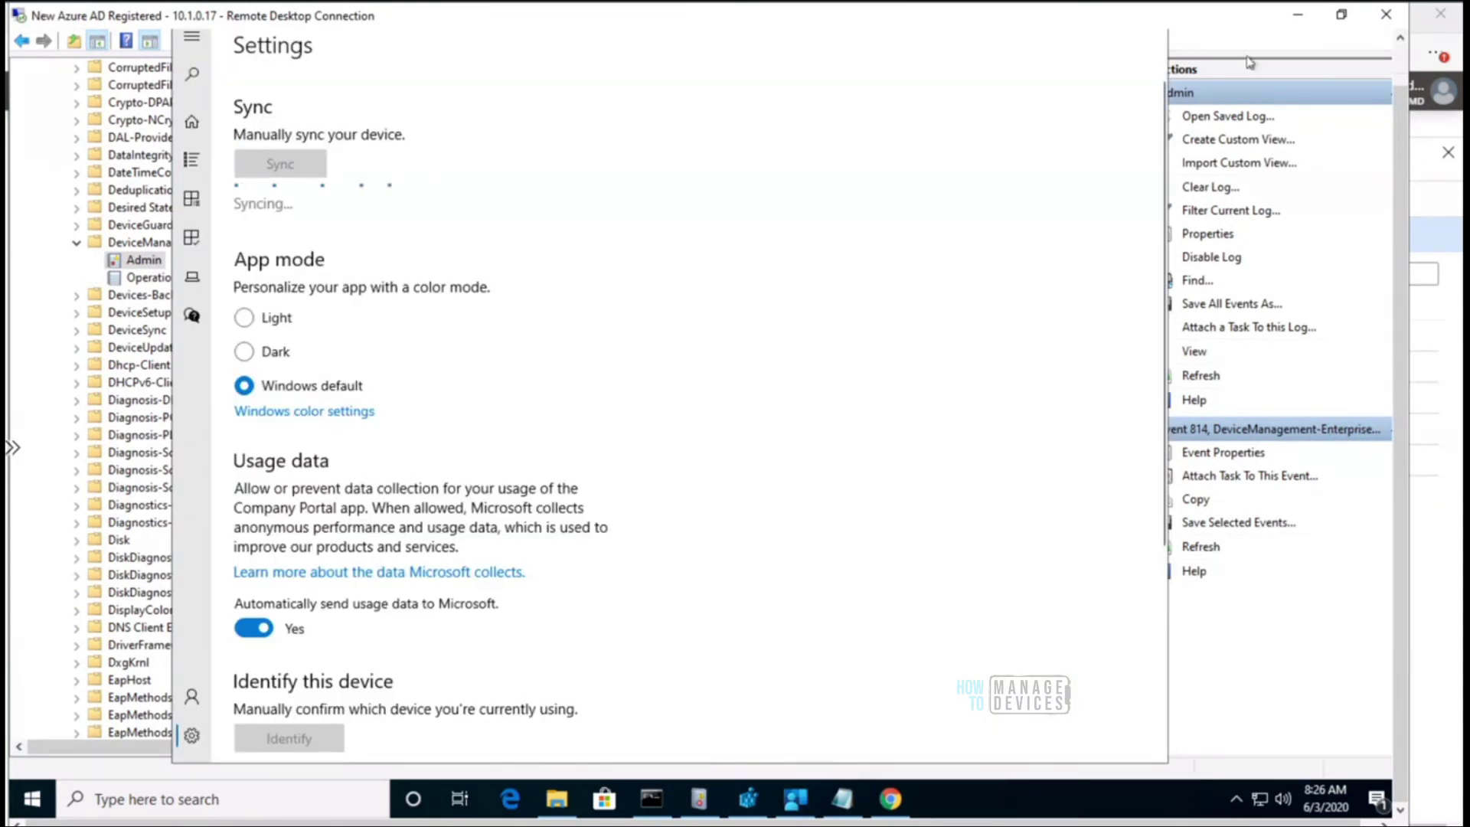
Step: Return to the Azure AD Joined session (10.1.0.15), minimize Company Portal, and refresh the Admin log in Event Viewer
left_click(886, 825)
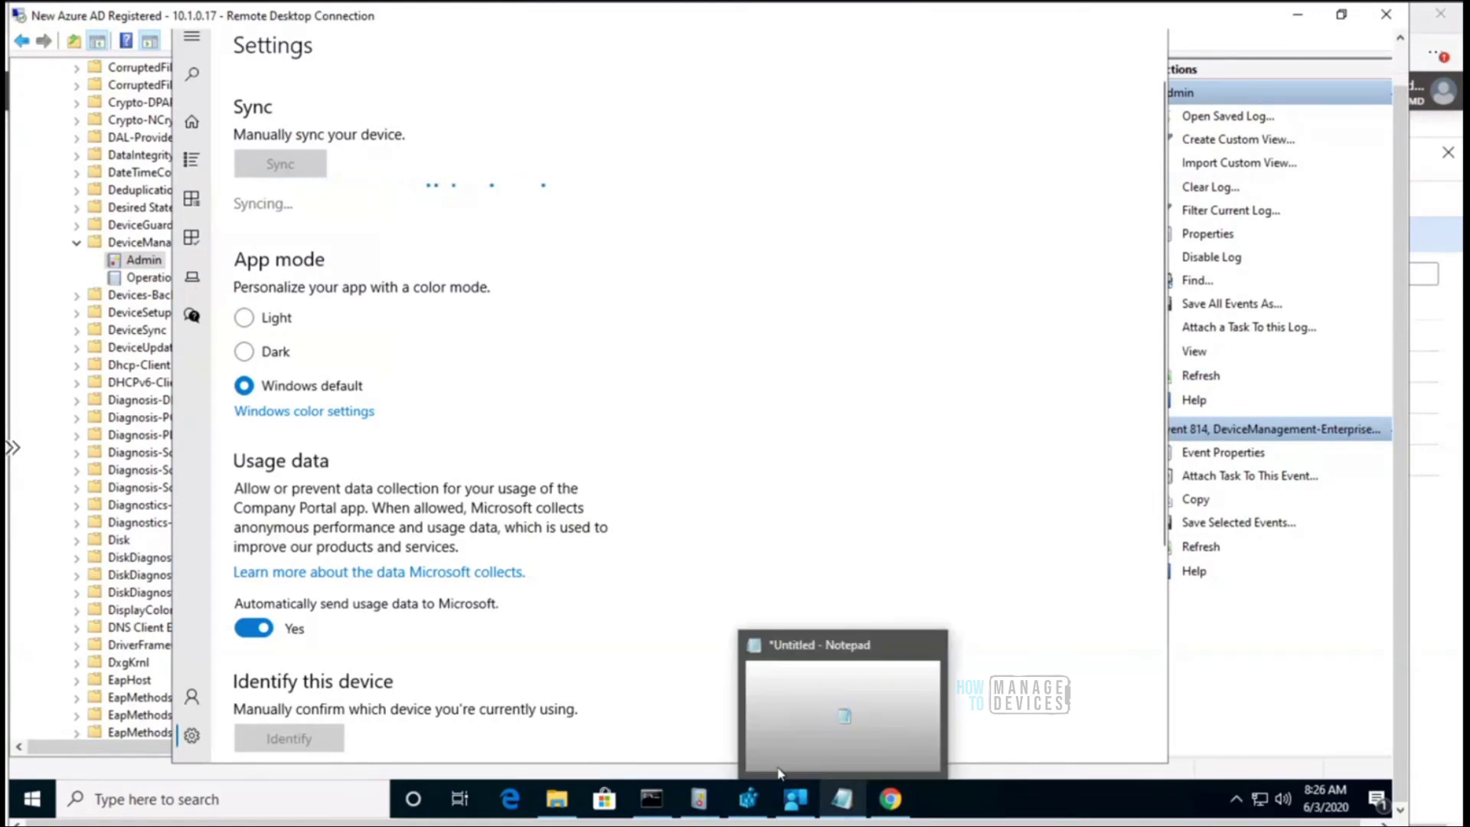
left_click(712, 746)
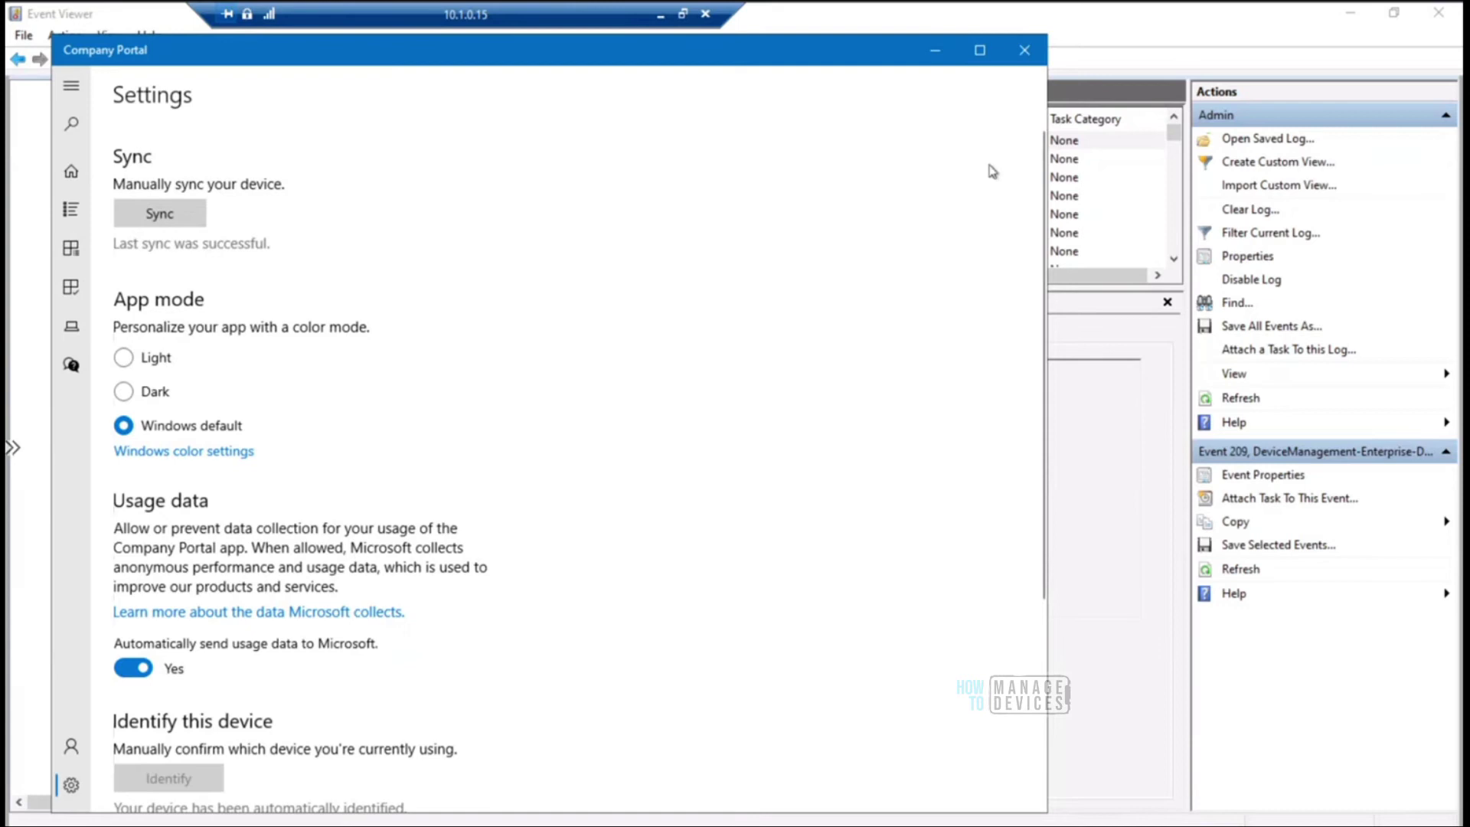
left_click(936, 55)
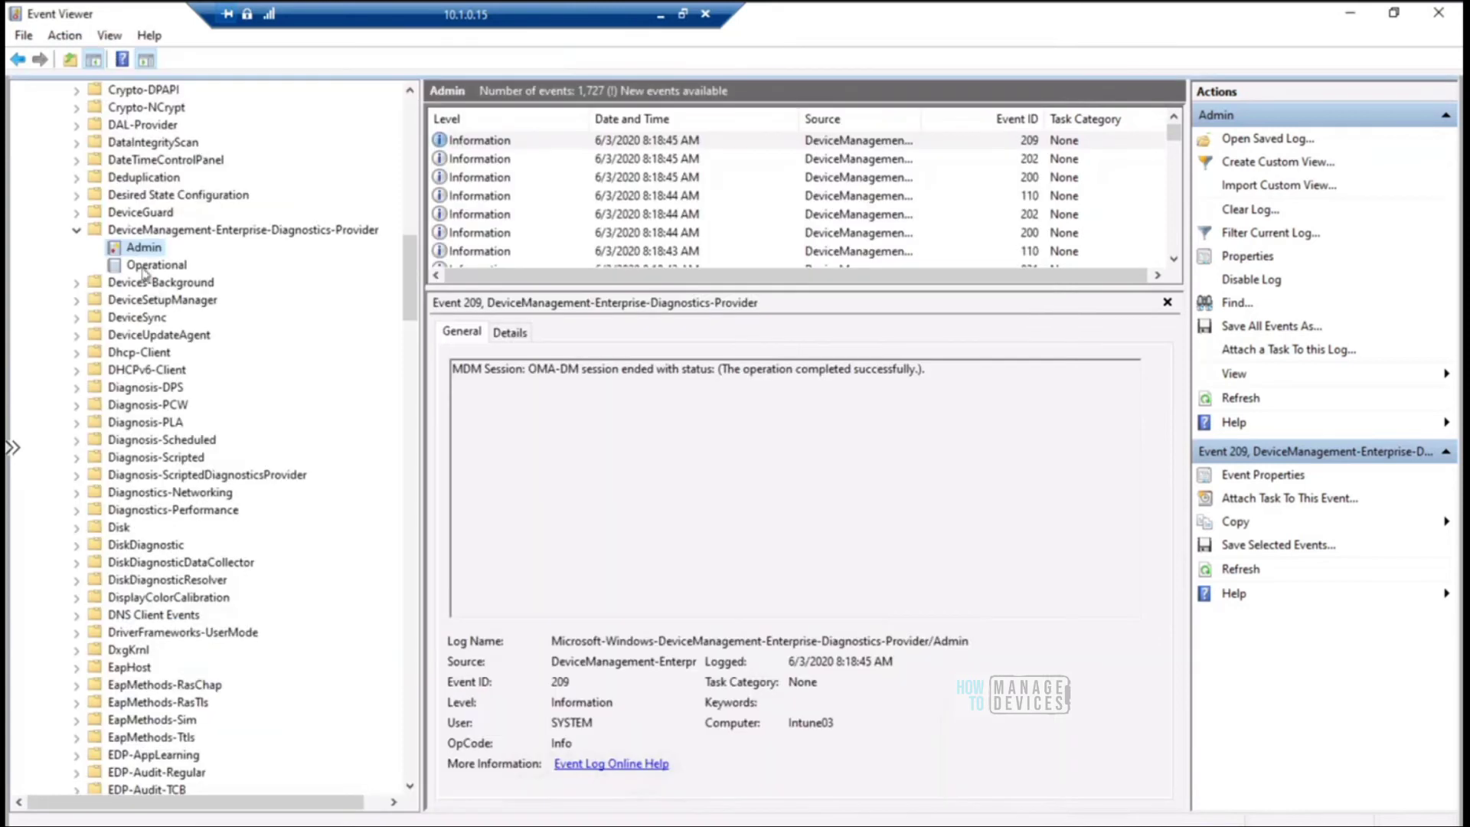
right_click(143, 252)
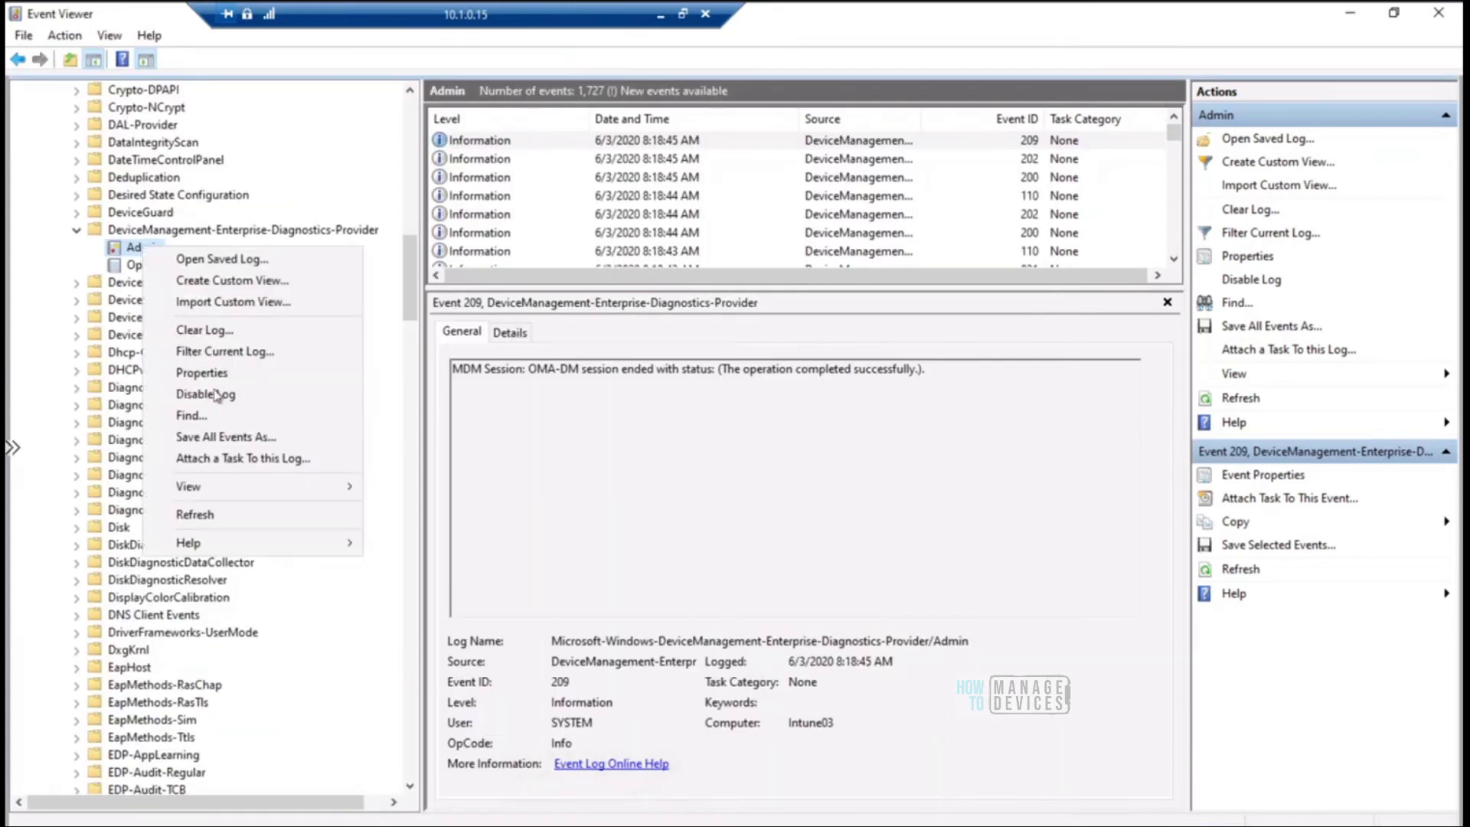
left_click(195, 515)
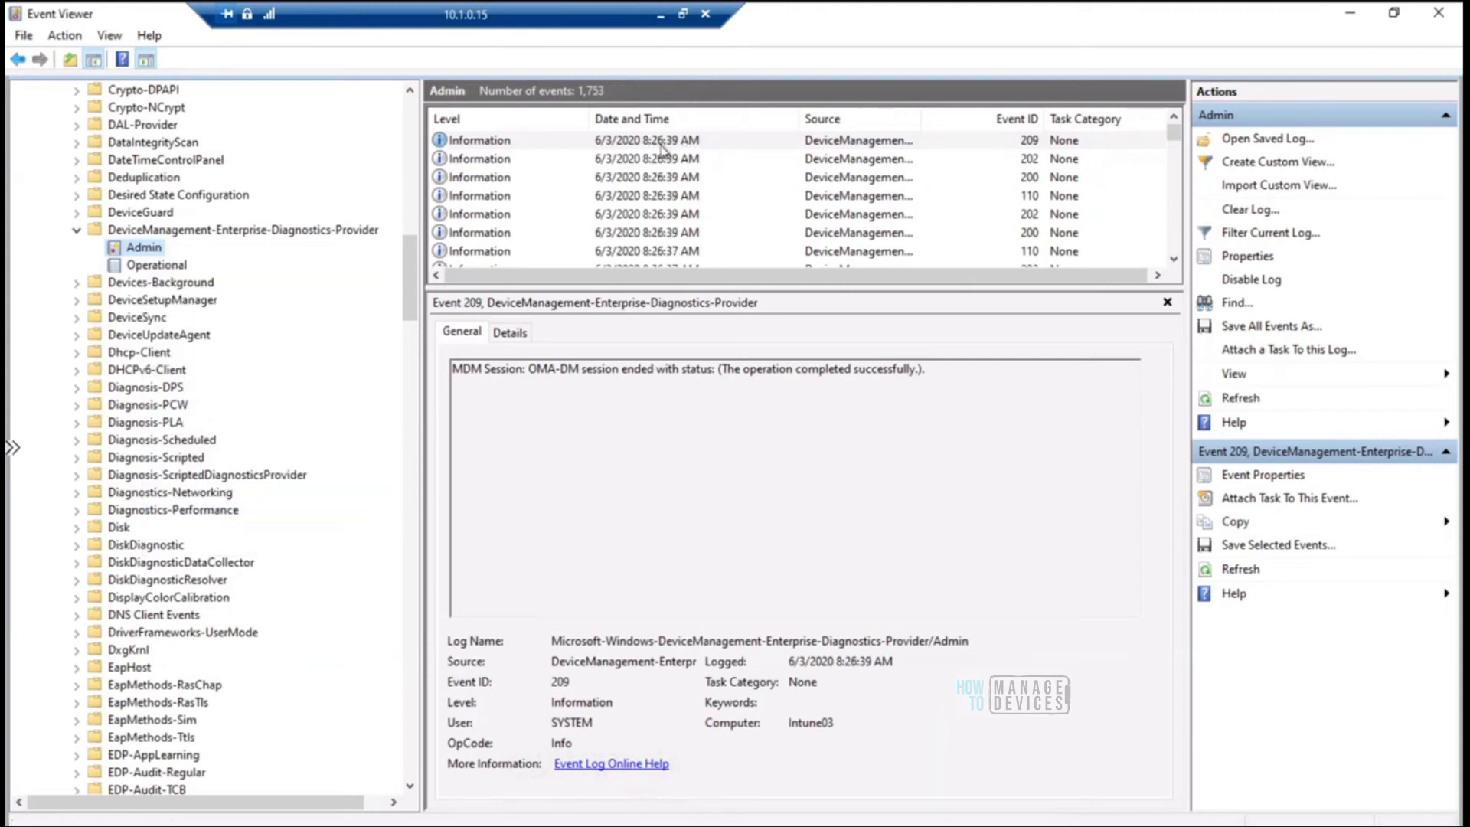
Step: Step through the newest Admin log events to the first 404 error and highlight GoogleChrome~Policy~googlechrome in its CSP URI, enlarging the event list
left_click(491, 145)
key("Down")
key("Down")
key("Down")
key("Down")
key("Down")
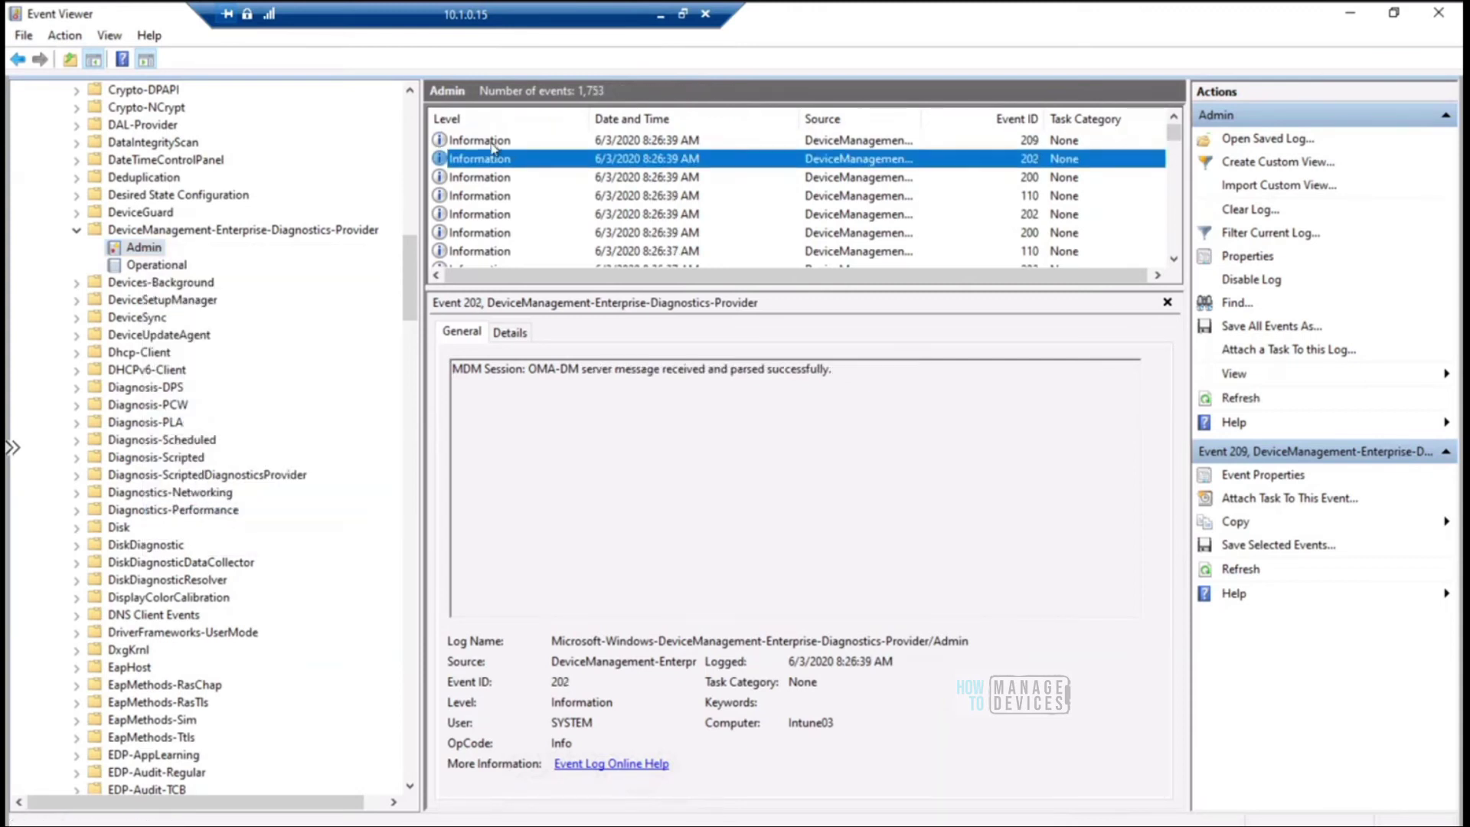
key("Down")
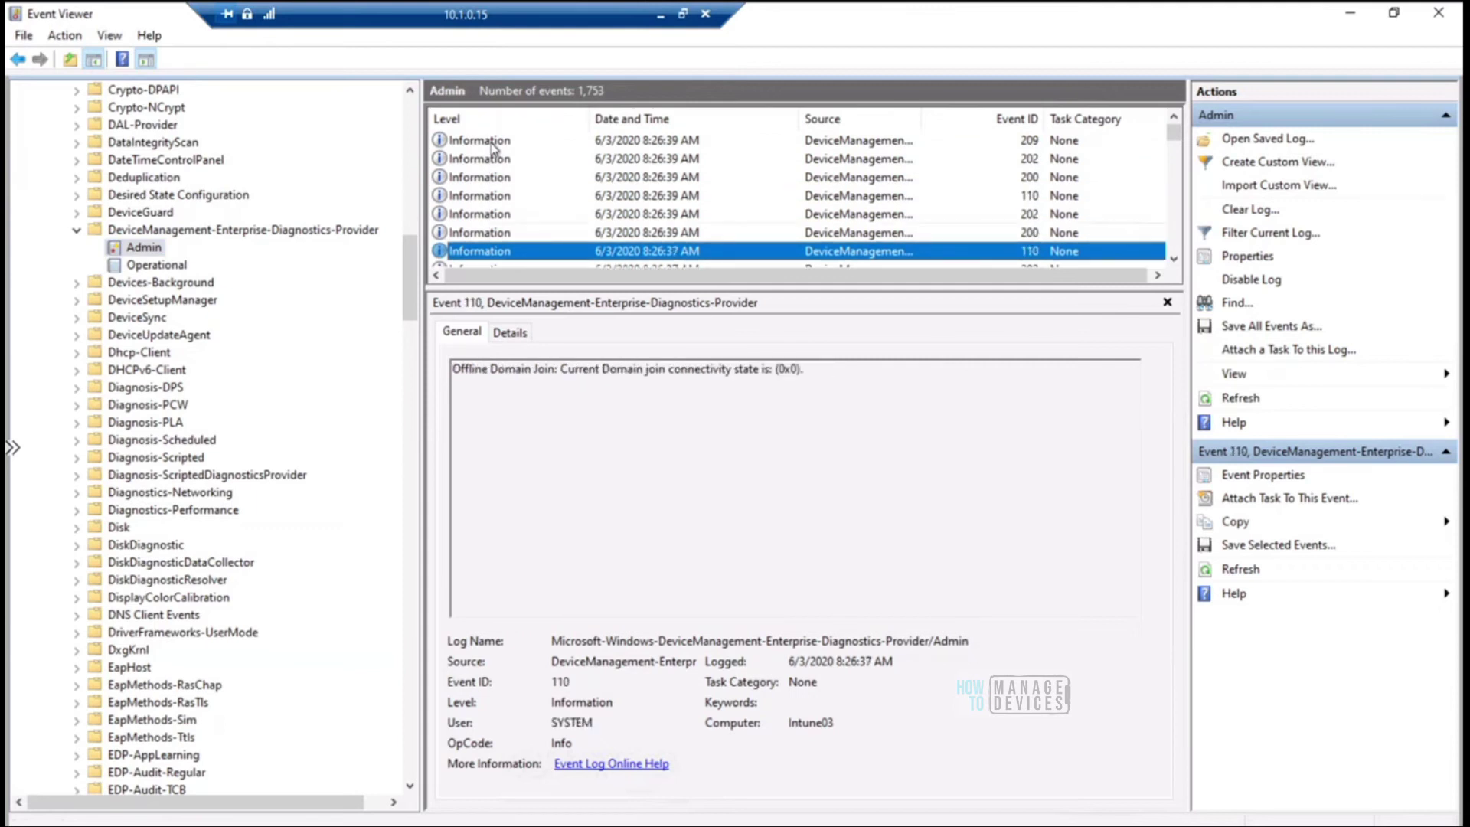
key("Down")
key("Down")
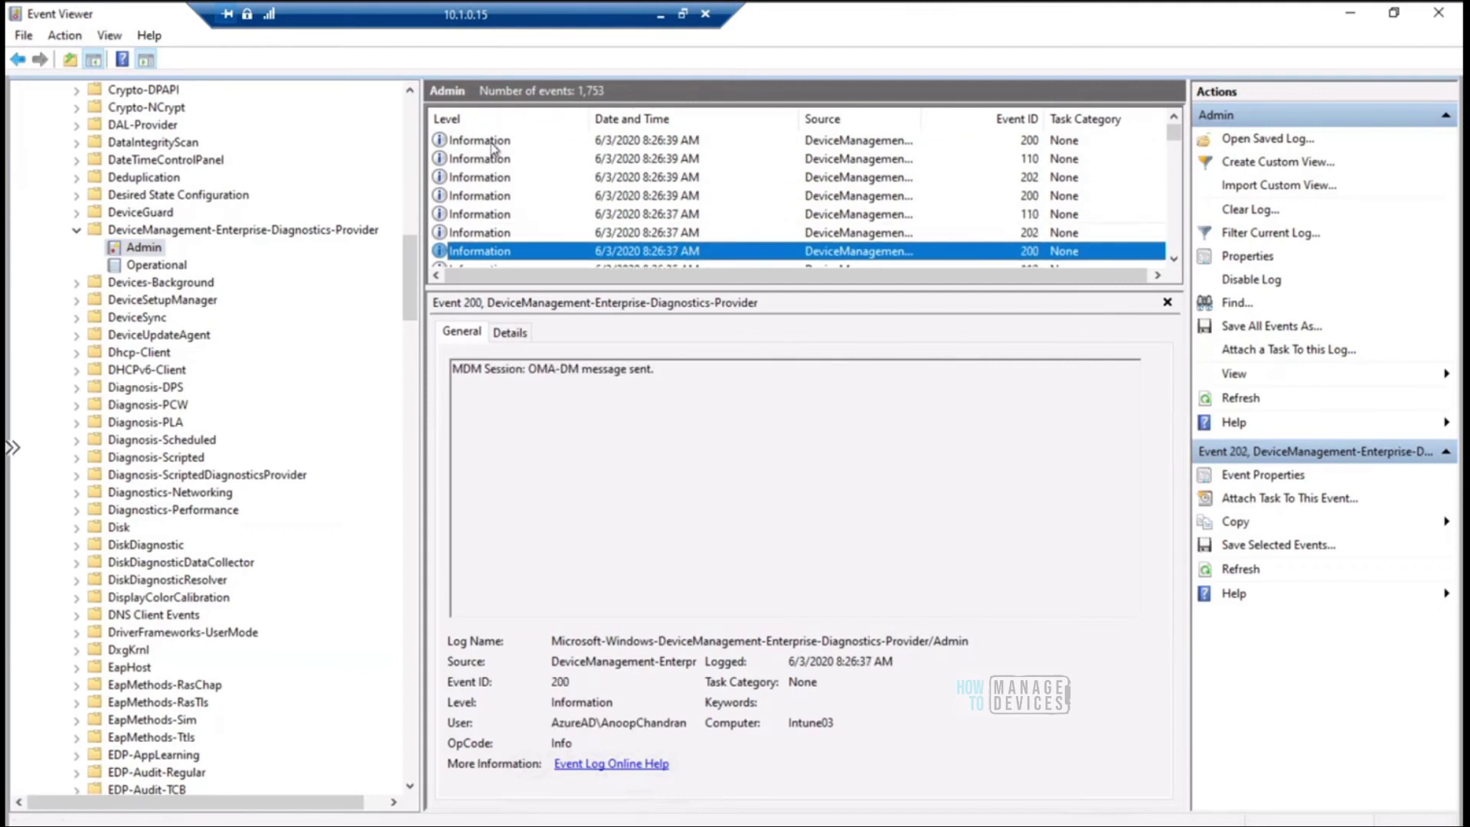
key("Down")
key("Down")
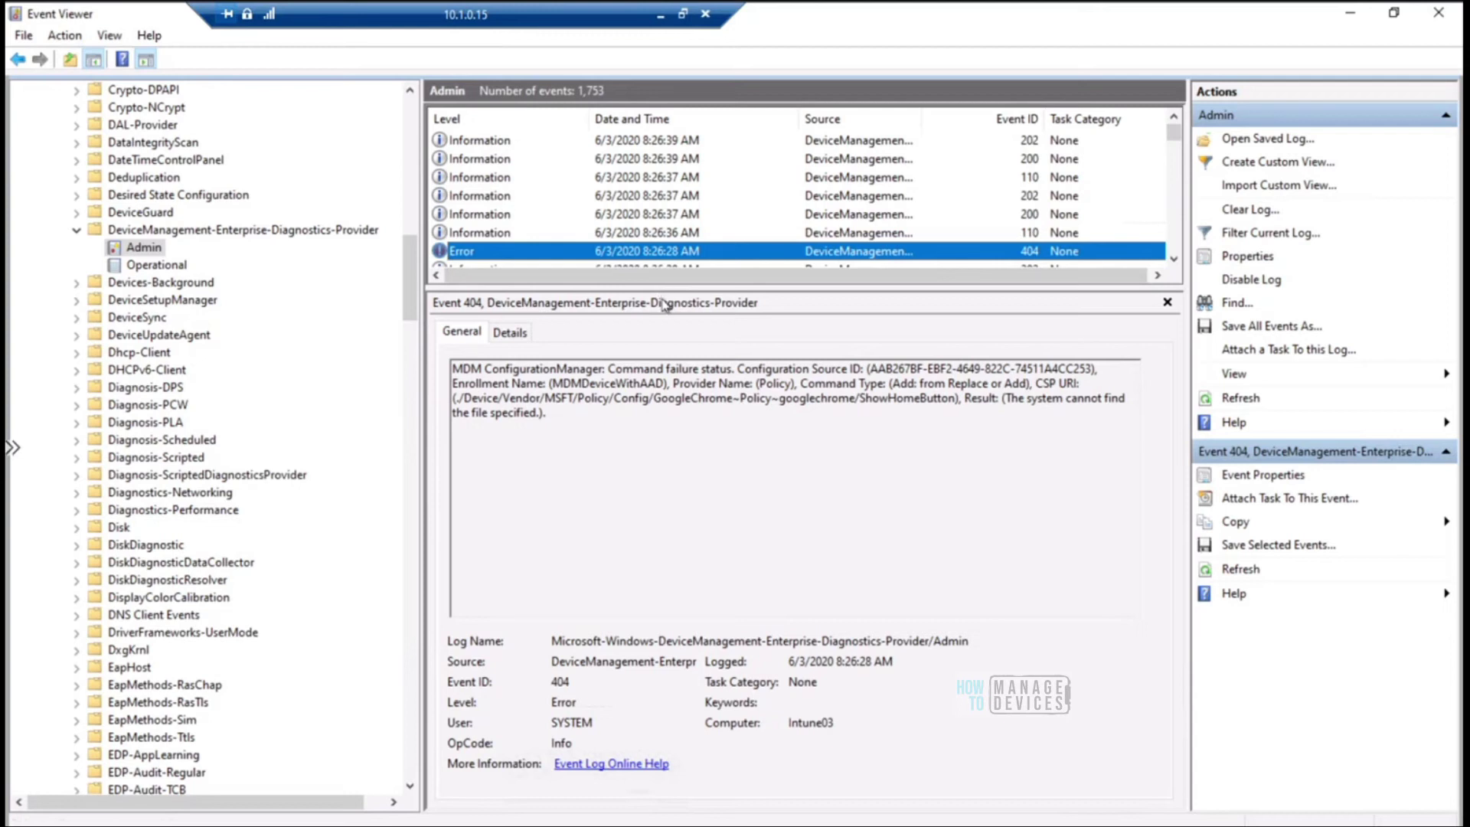
left_click_drag(663, 289, 663, 393)
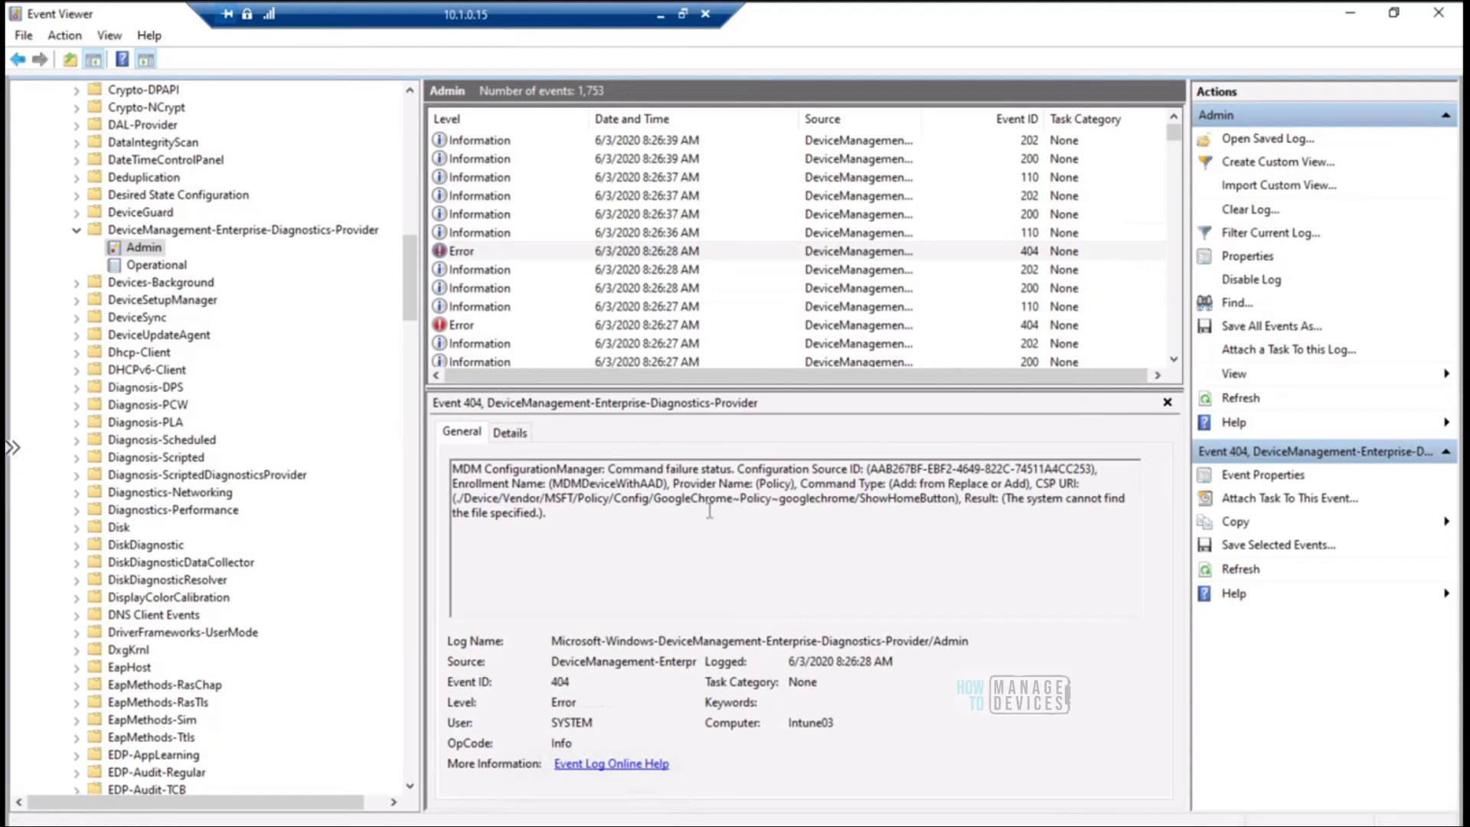
left_click_drag(655, 504, 796, 503)
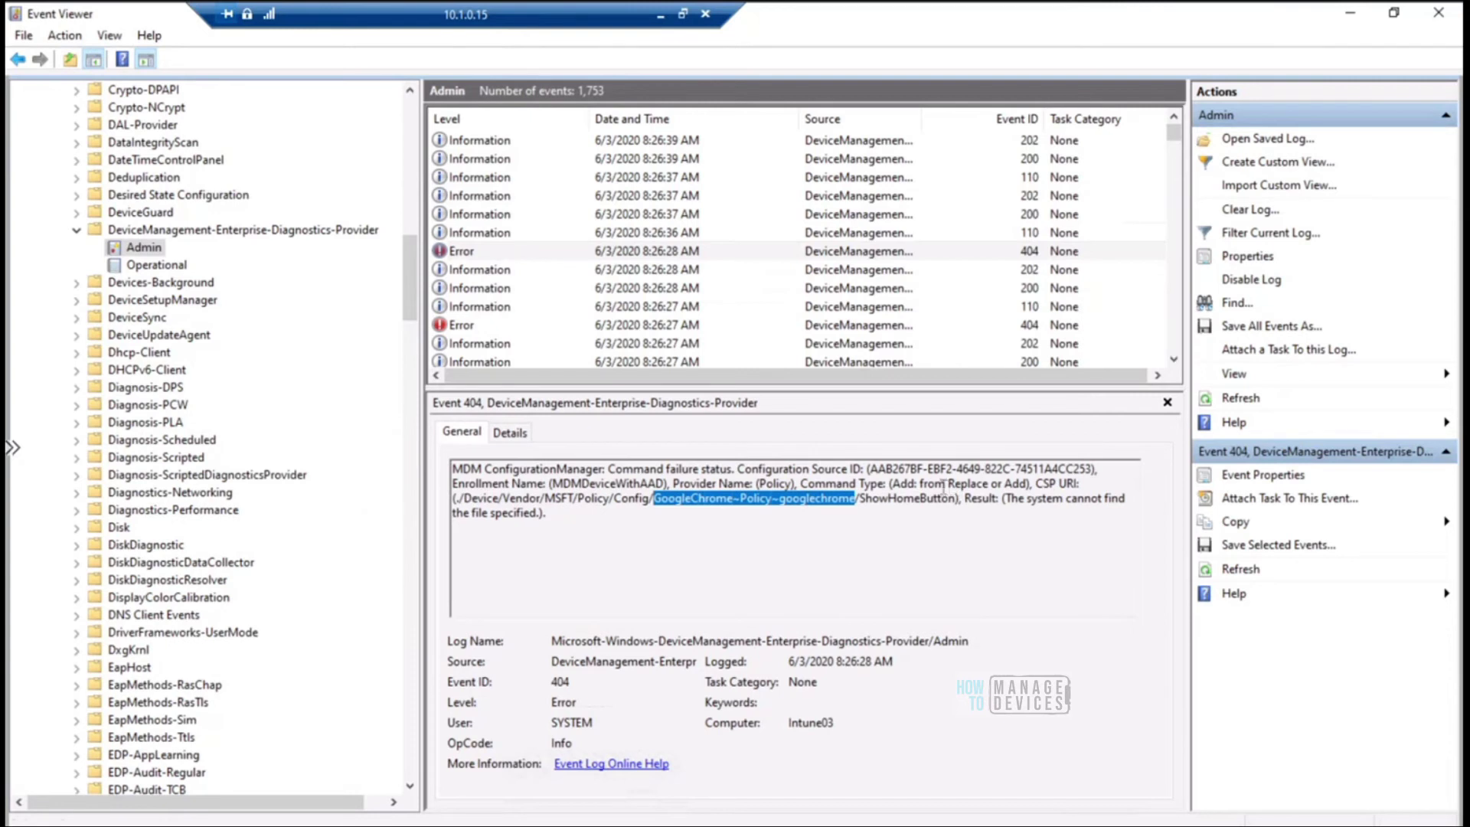
Step: Step past the ShowHomeButton error to the next 404 error and examine its CSP URI
left_click(510, 274)
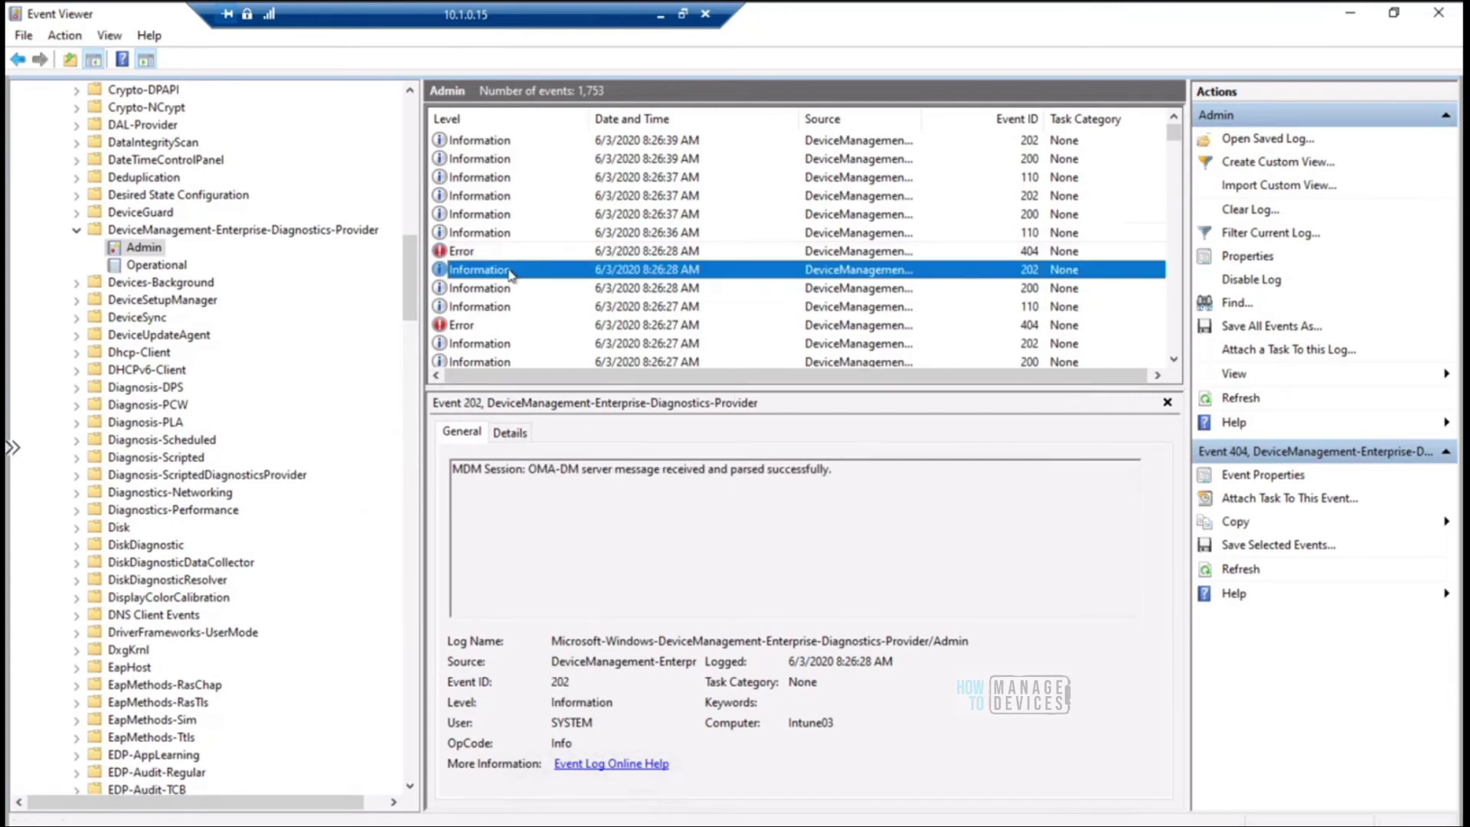
key("Down")
key("Down")
key("Down")
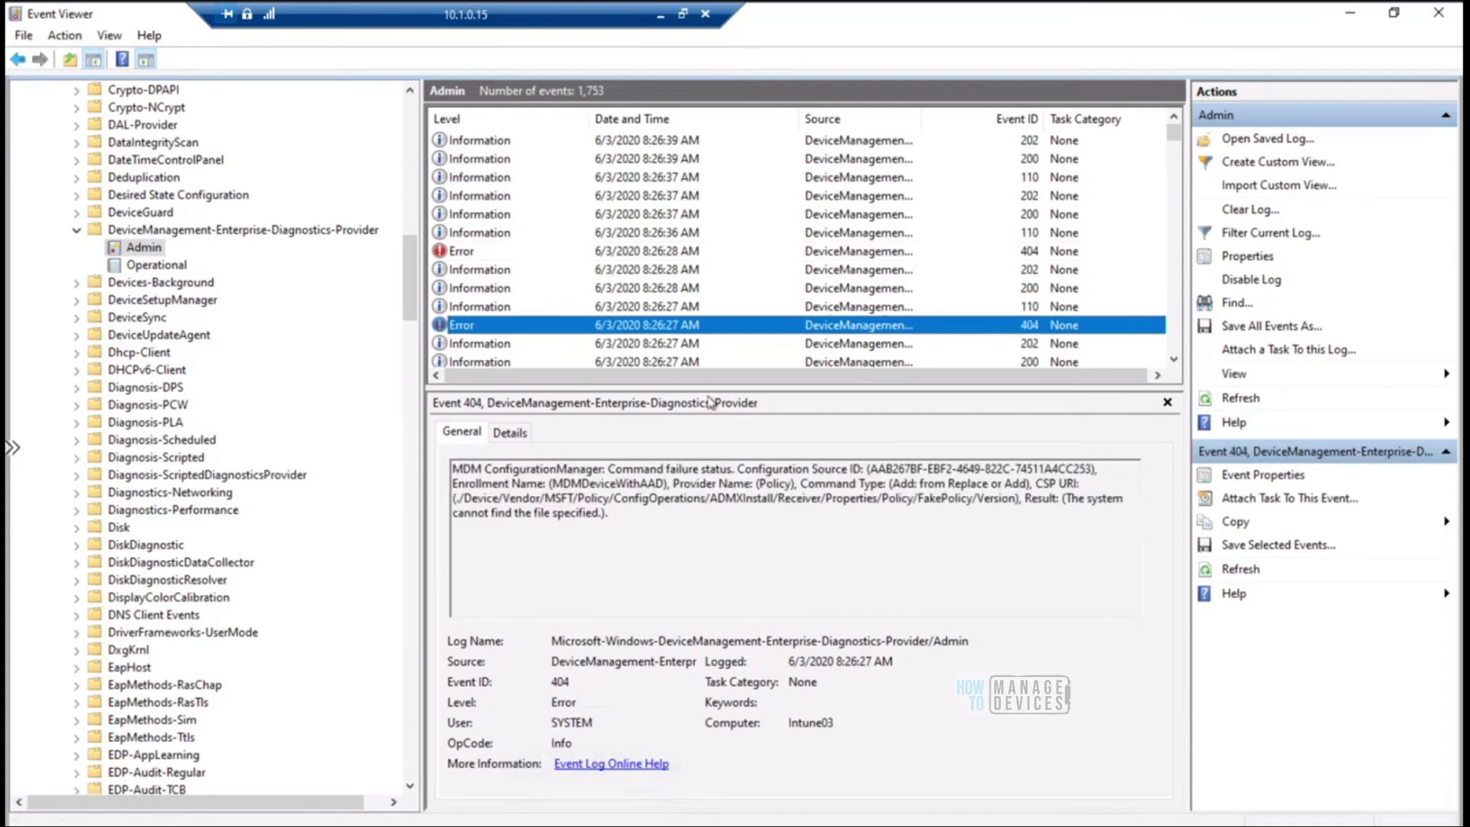
Step: Step through the older Admin log events past the OMA-DM session start (Event 208) into the previous sync session's entries
left_click(629, 343)
key("Down")
key("Down")
key("Down")
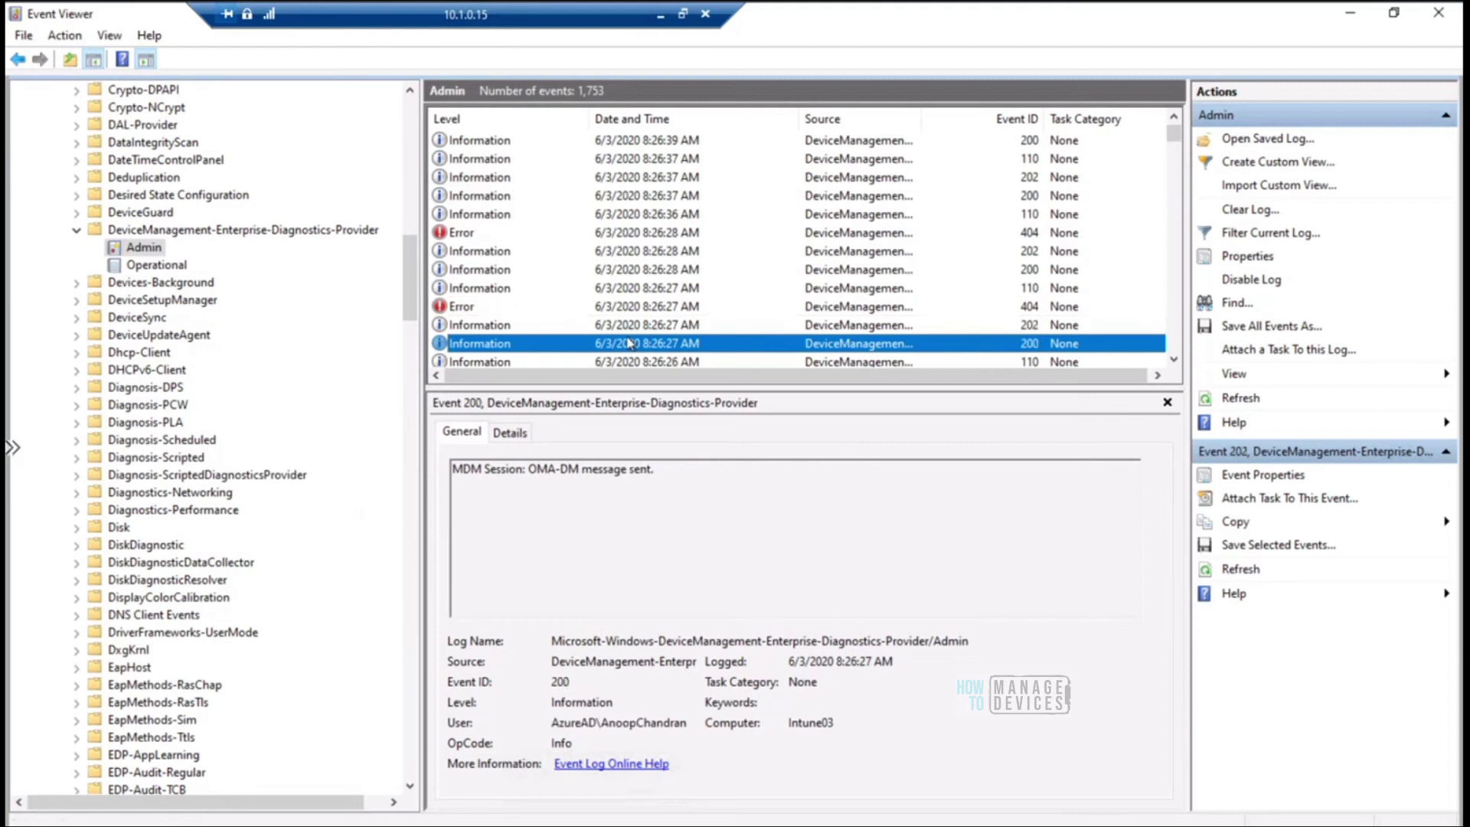
key("Down")
key("Down")
key("Down")
key("Down")
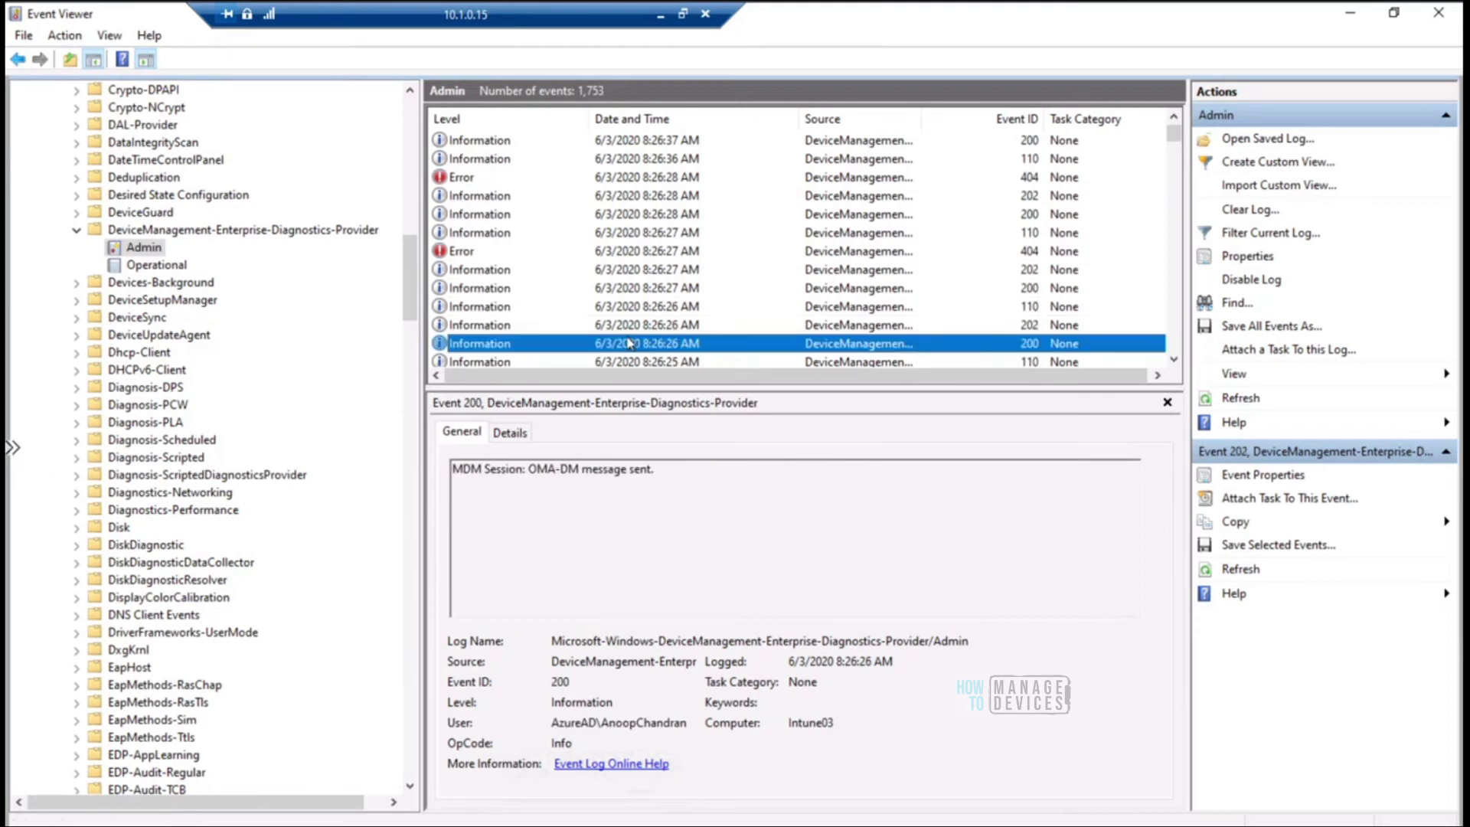
key("Down")
key("Down")
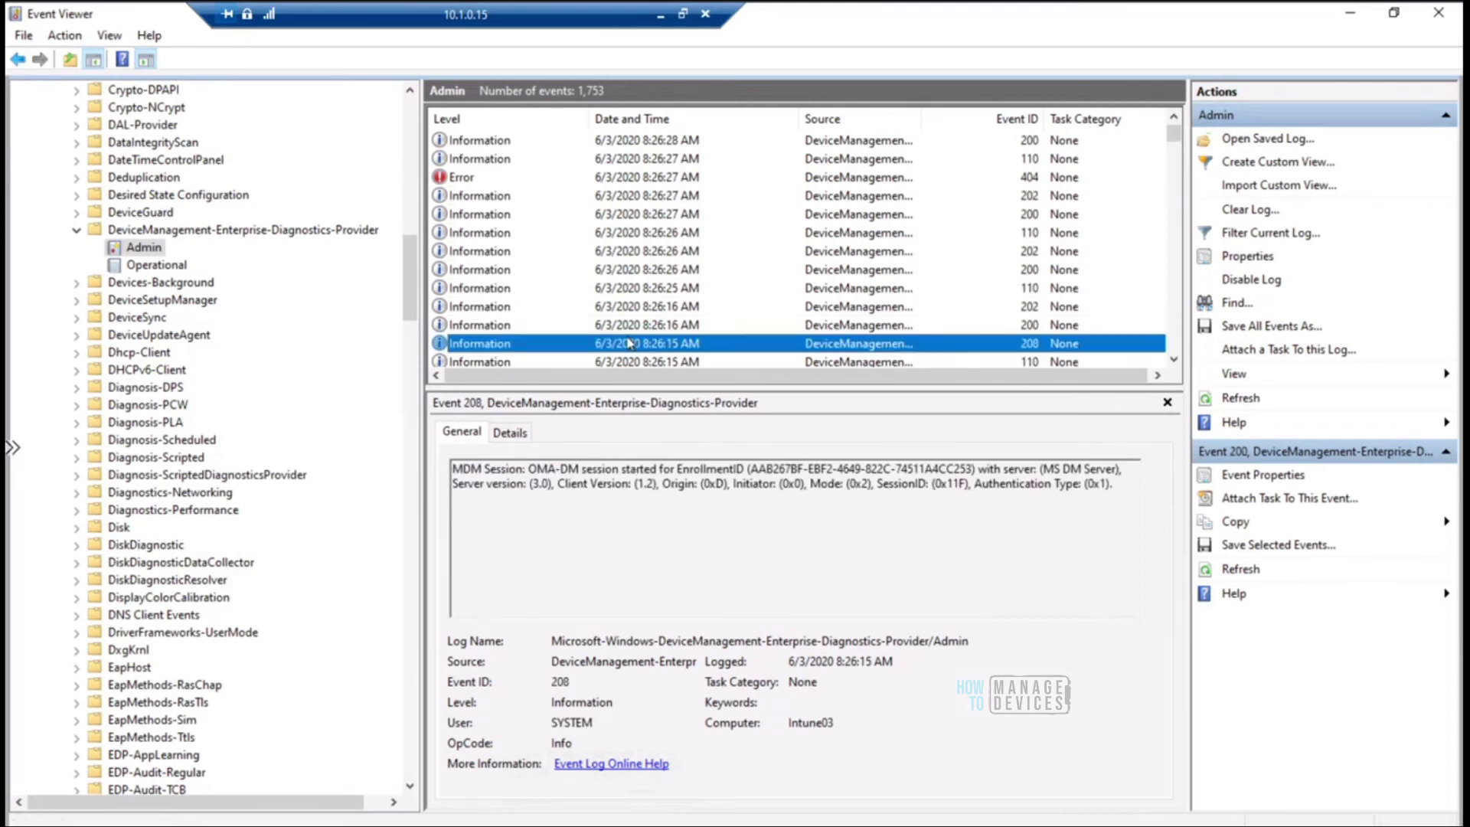
key("Up")
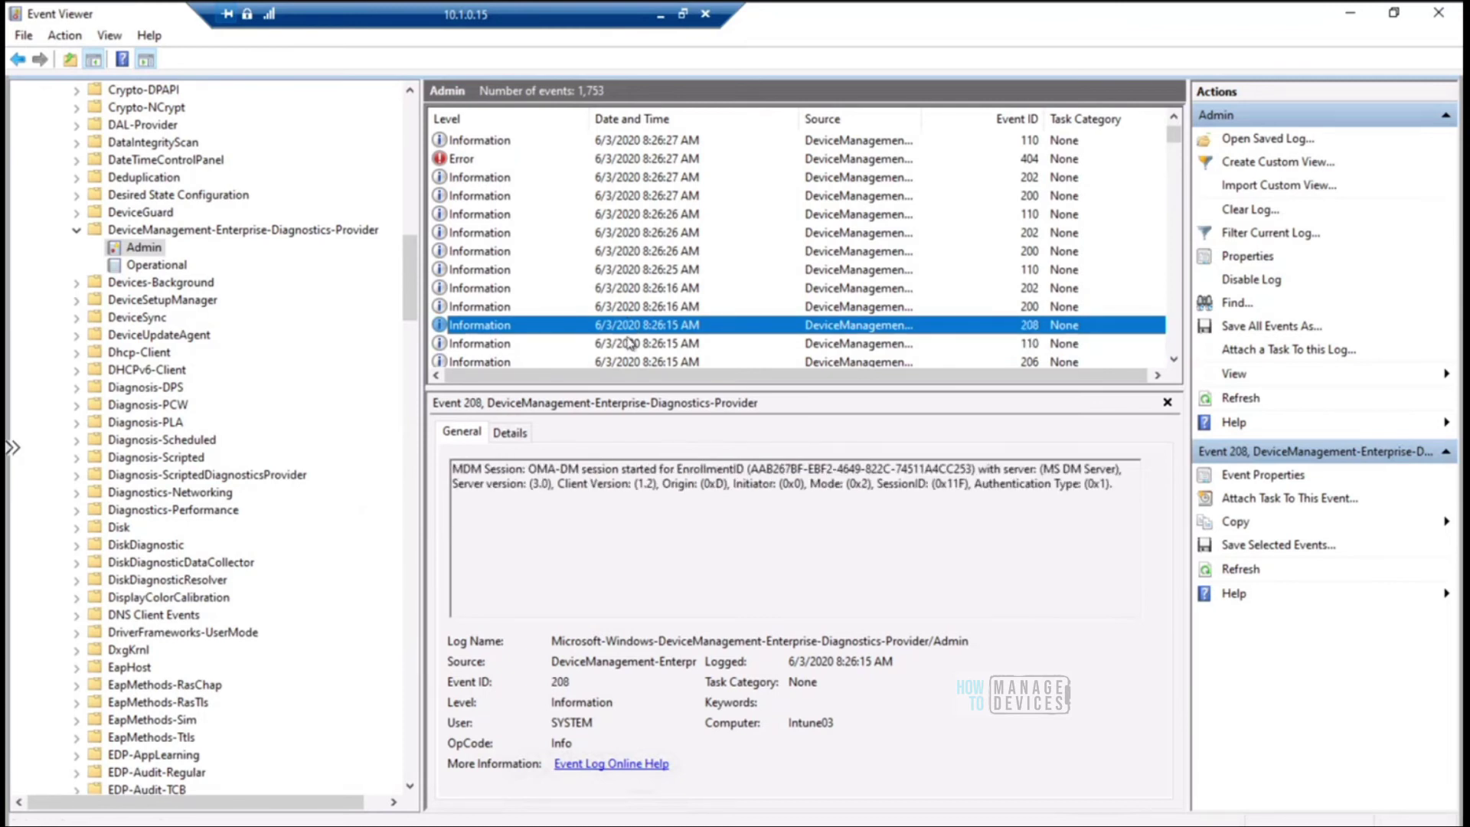
key("Down")
key("Down")
key("Down")
key("Down")
key("Down")
key("Down")
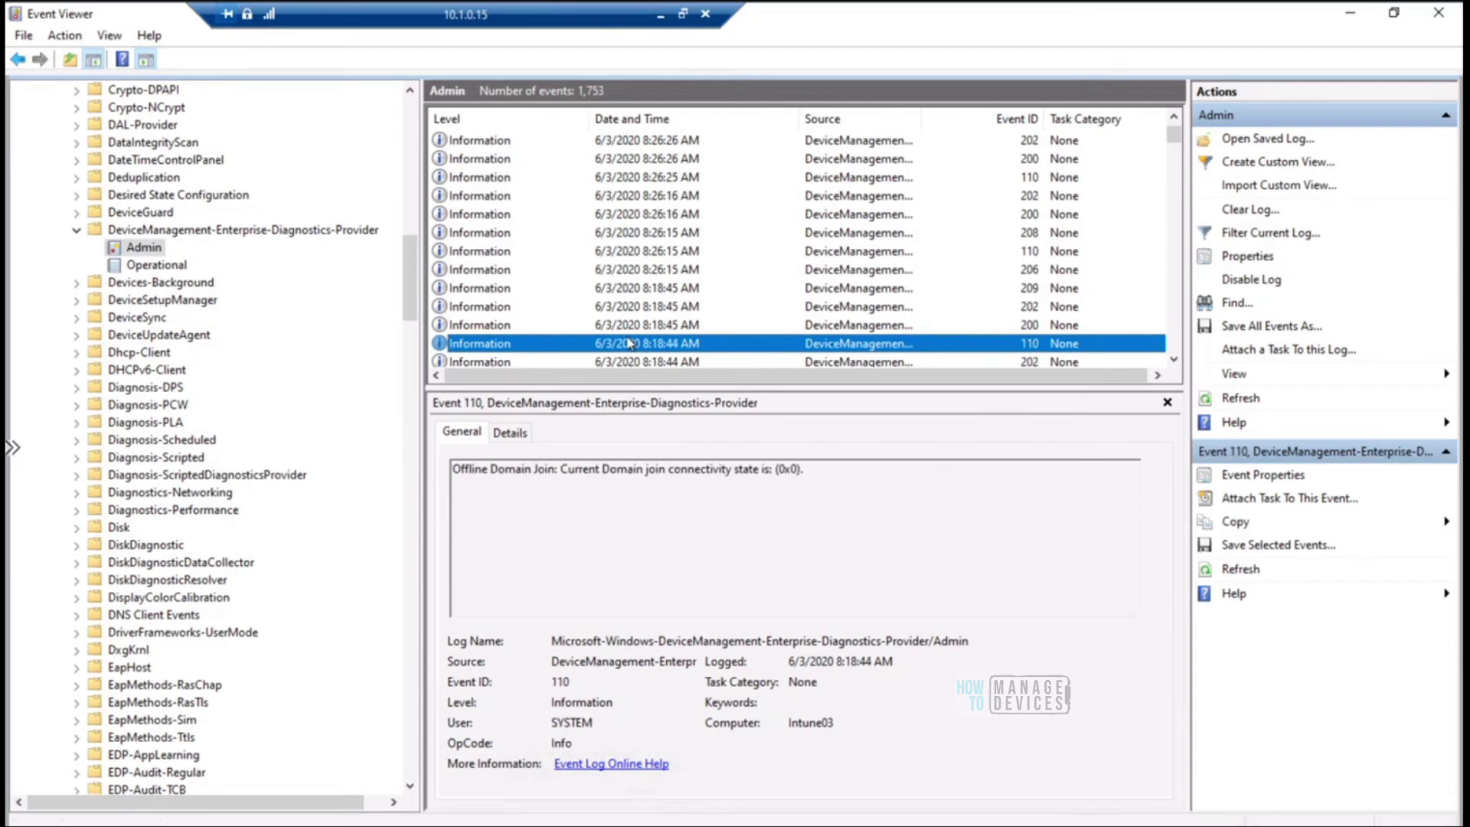
Step: Refresh the Admin log, step down to the newest 404 error, and highlight its CSP URI from MSFT through ShowHomeButton
right_click(153, 250)
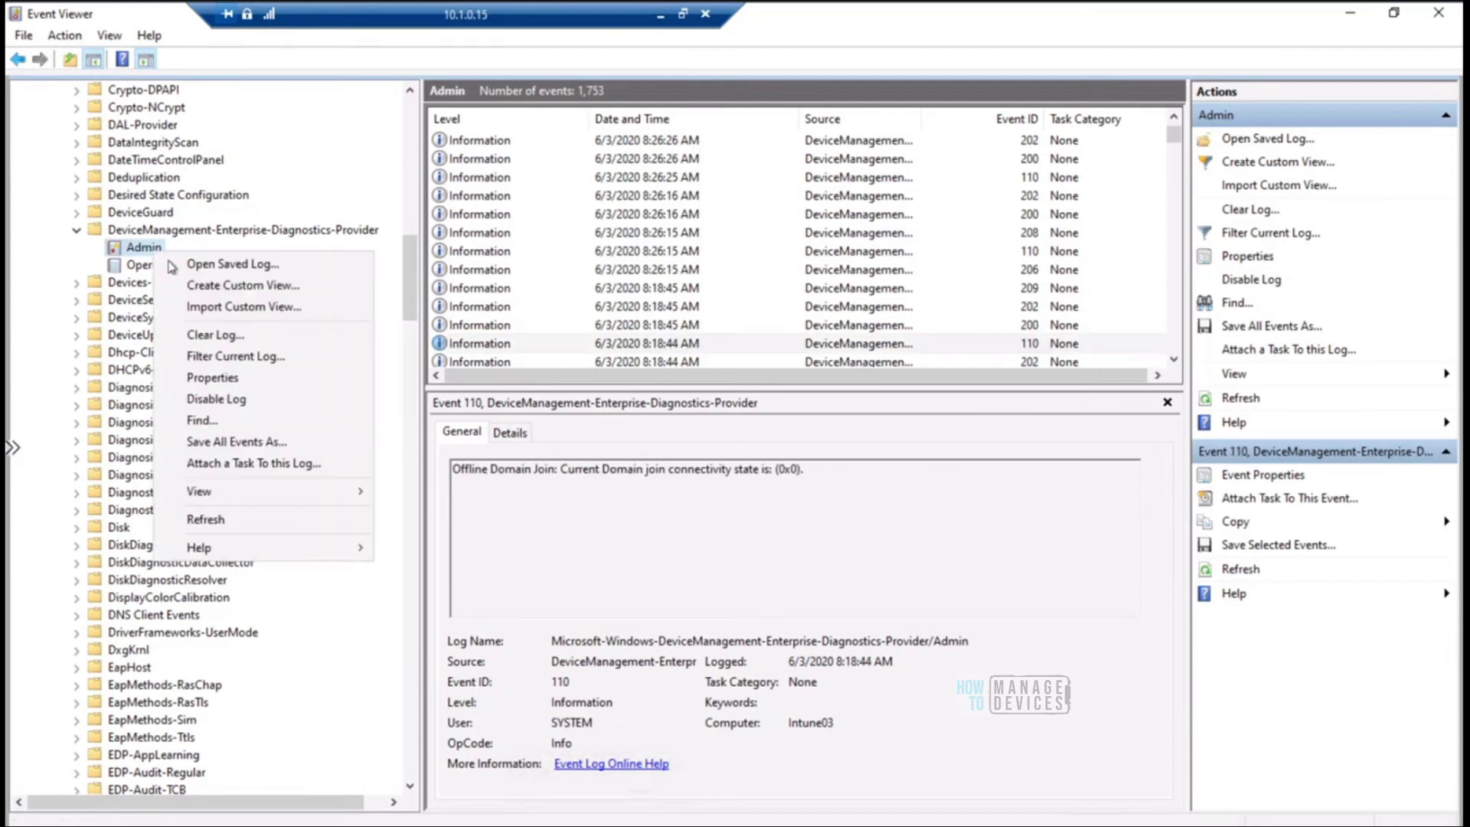
left_click(207, 520)
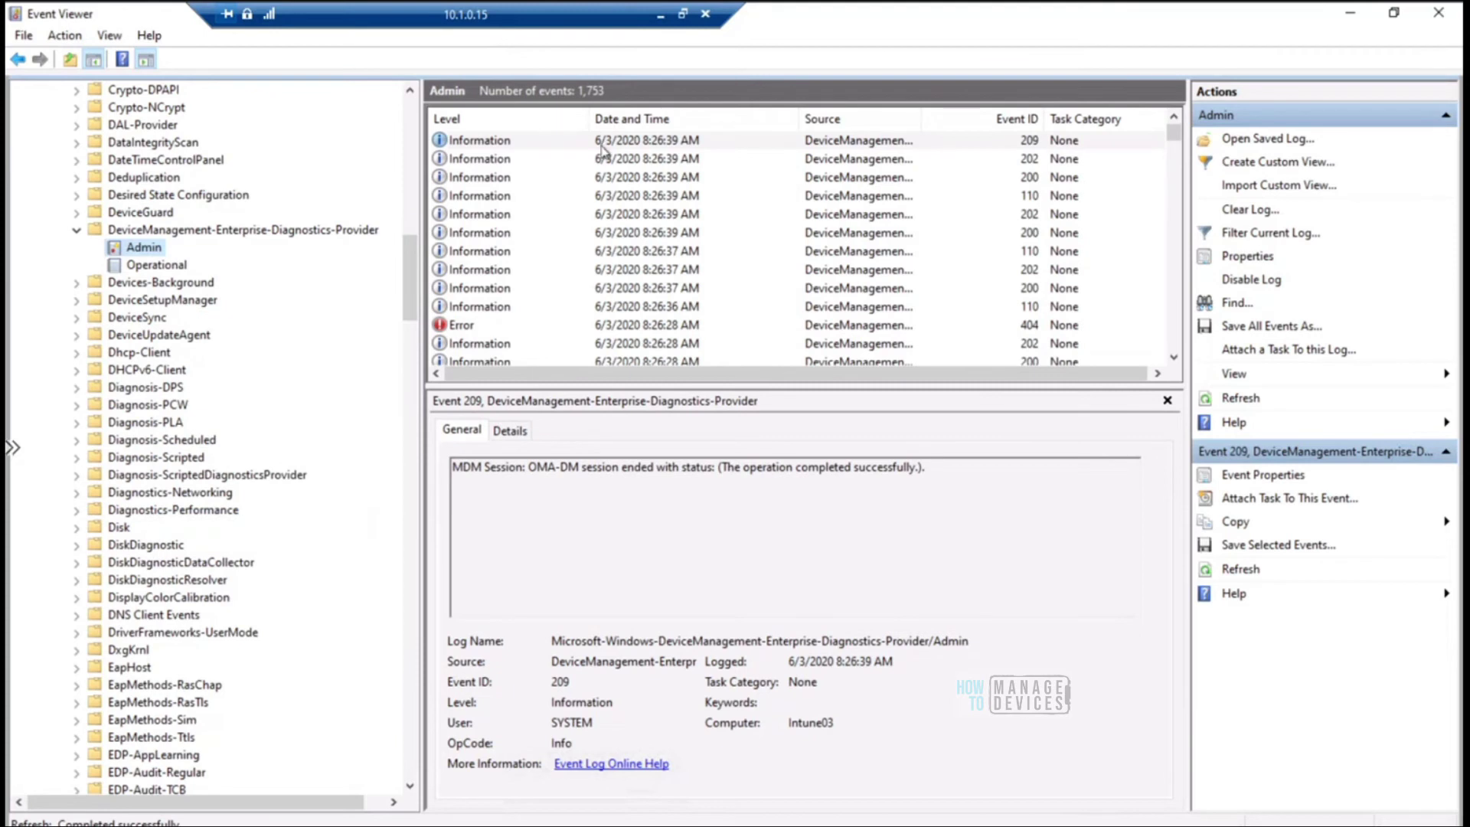
left_click(486, 162)
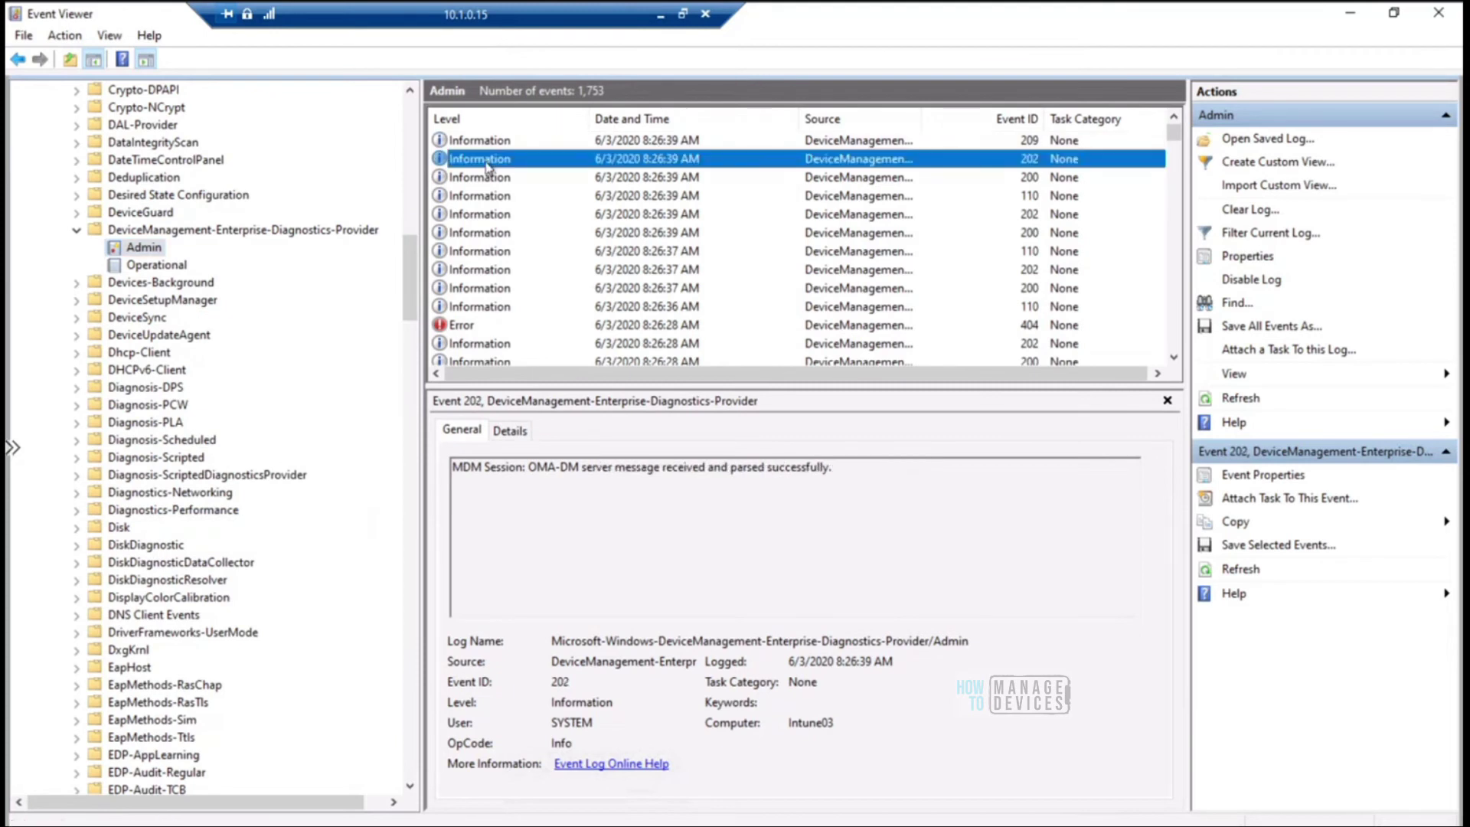
key("Down")
key("Down")
key("Down")
key("Down")
key("Down")
key("Down")
key("Down")
key("Down")
key("Down")
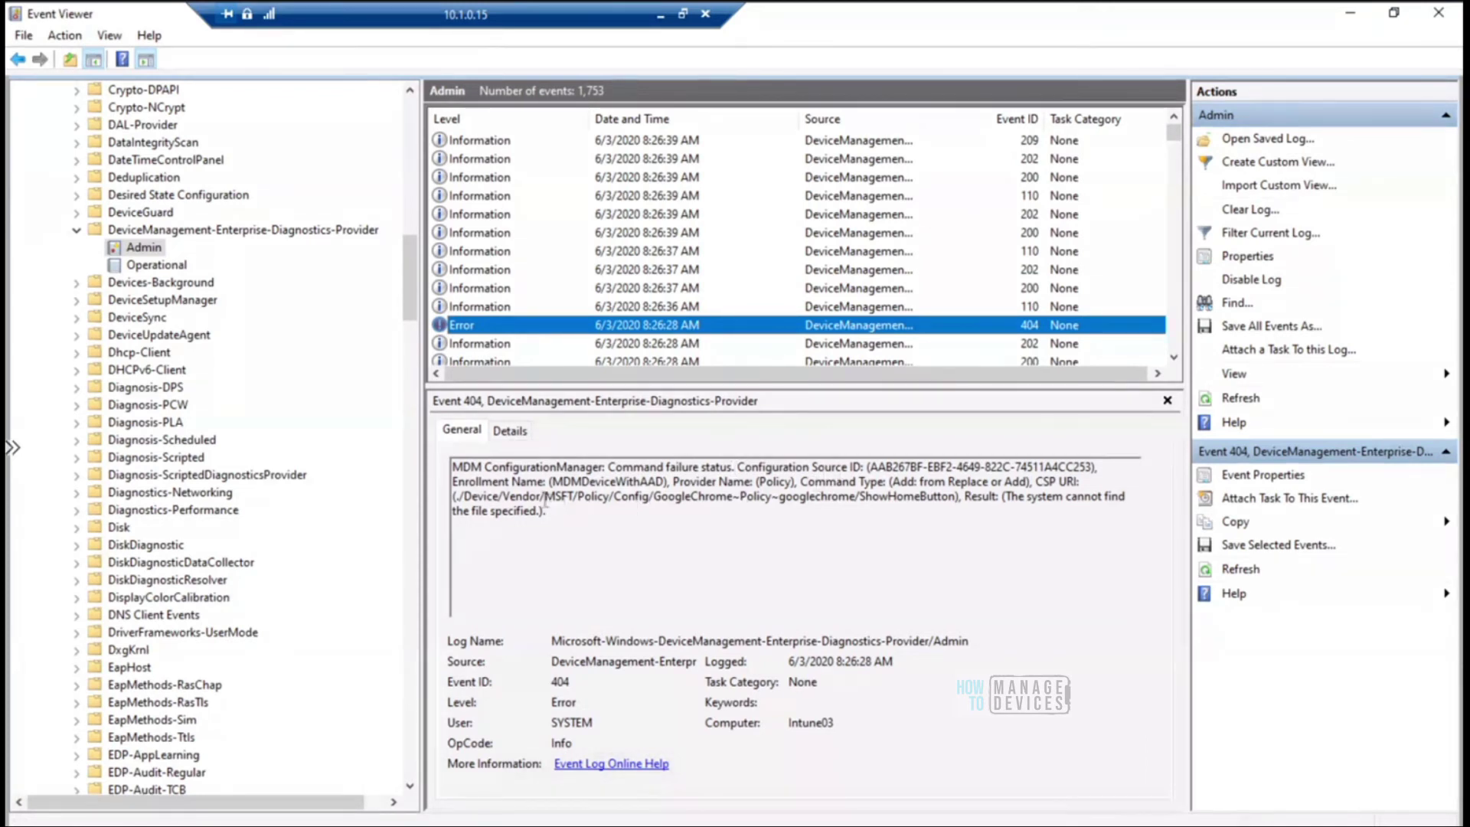
left_click_drag(546, 497, 799, 503)
left_click_drag(548, 511, 957, 498)
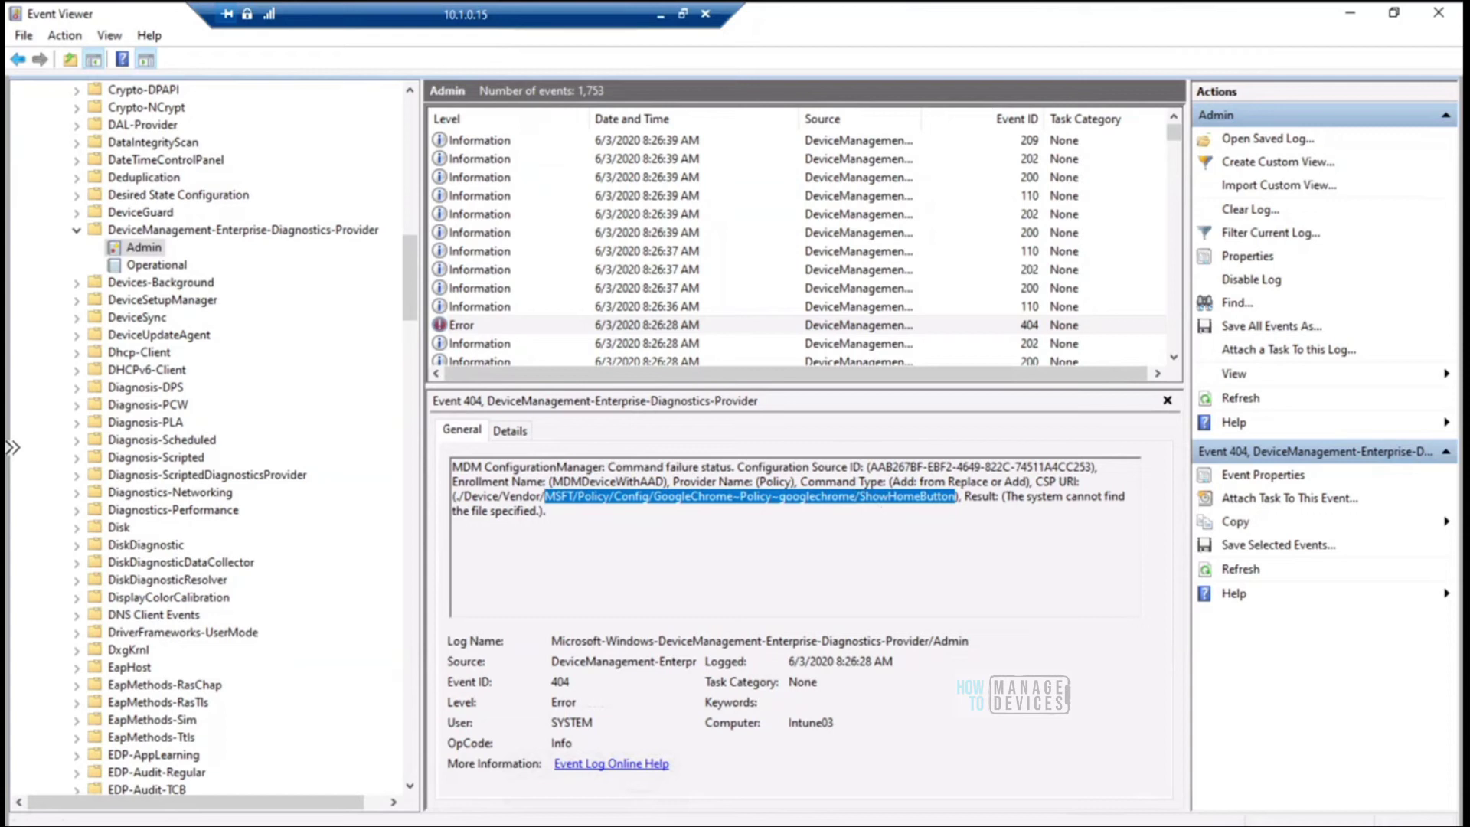
Step: Switch to Registry Editor and go to the enrollment GUID key under HKEY_LOCAL_MACHINE\SOFTWARE\Microsoft\PolicyManager\AdmxDefault
key("alt+Tab")
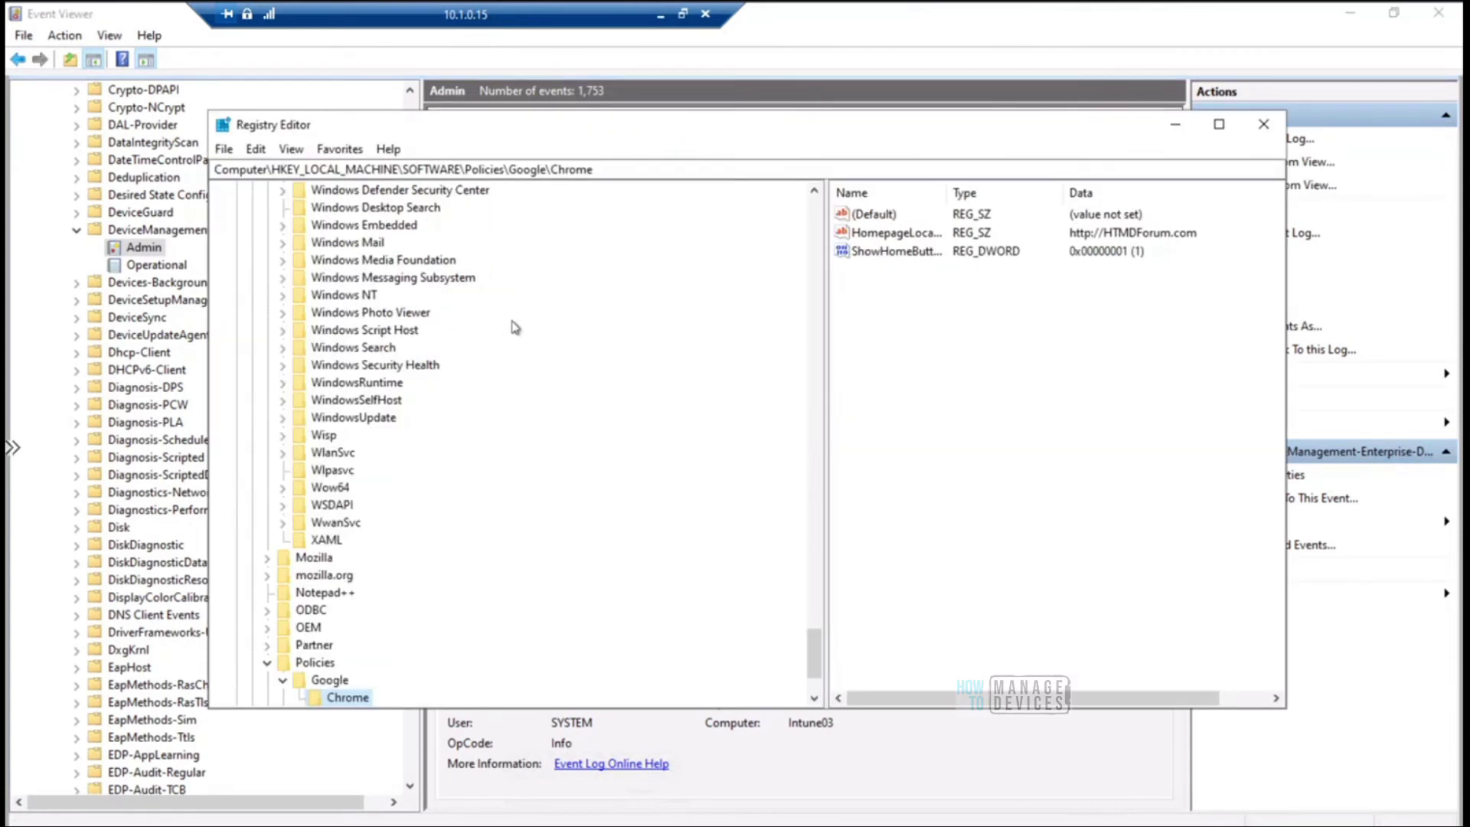
left_click_drag(464, 170, 814, 154)
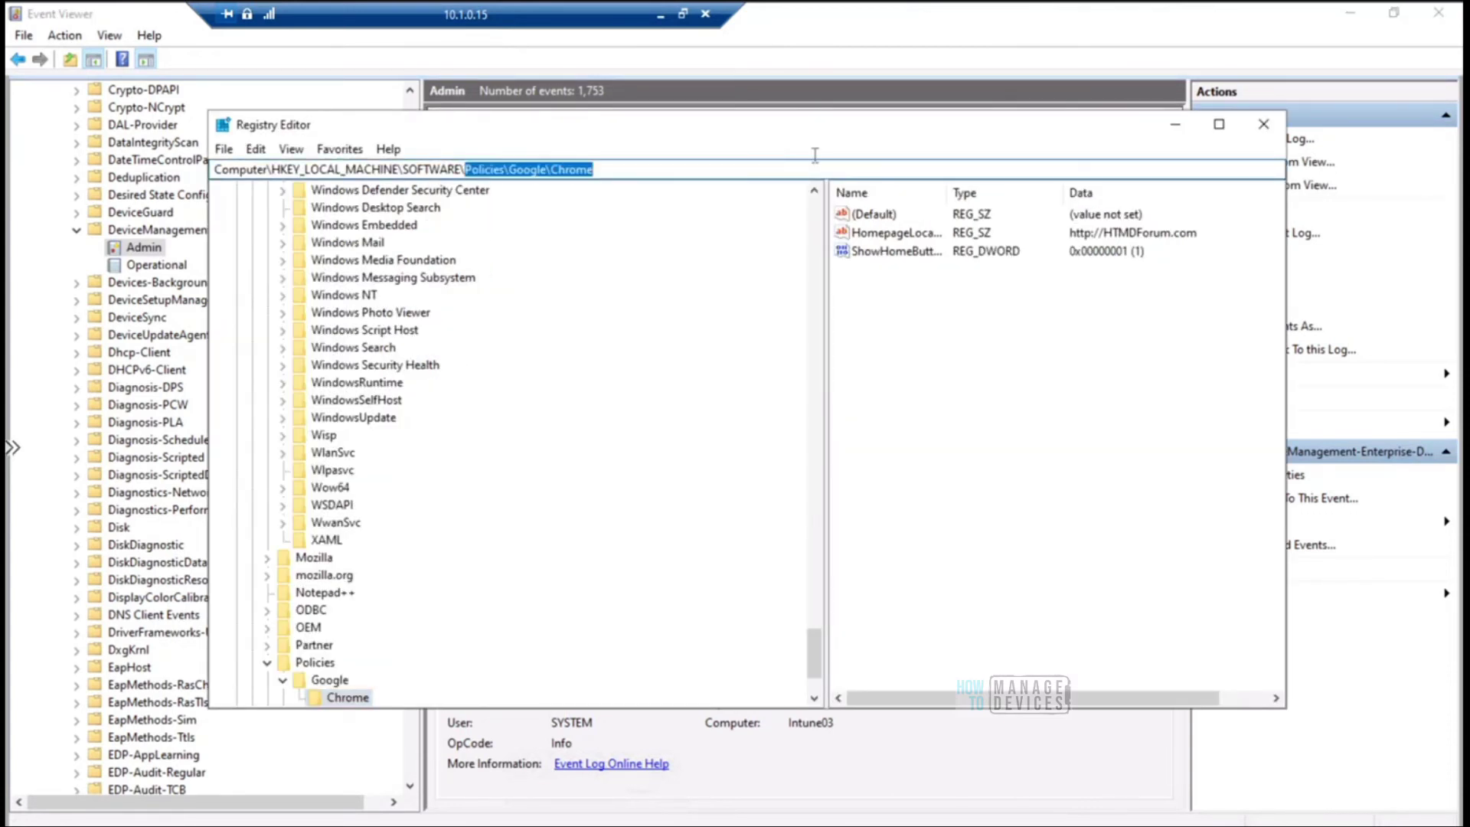
key("BackSpace")
type("microsoft")
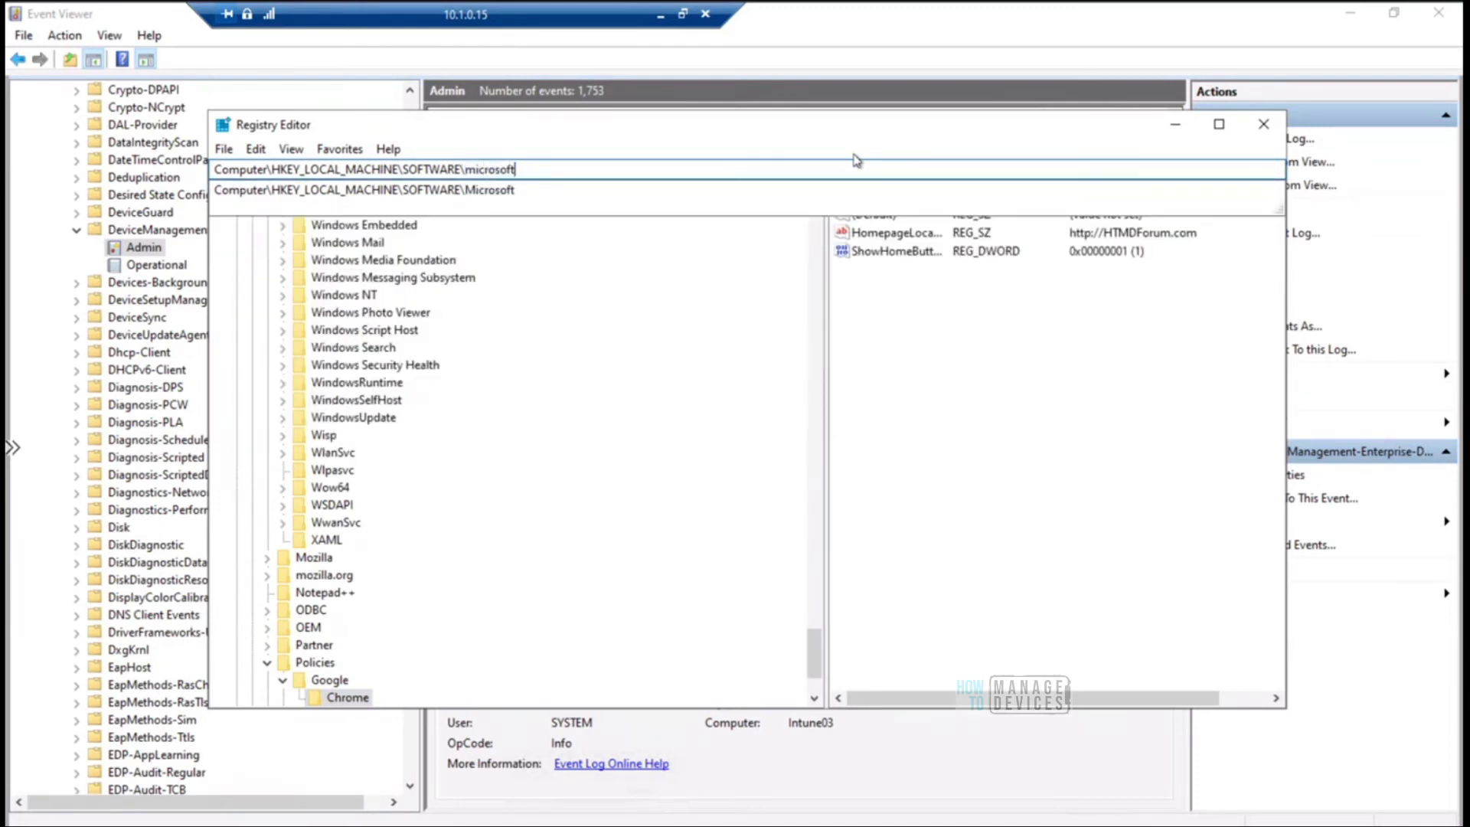
type("\\")
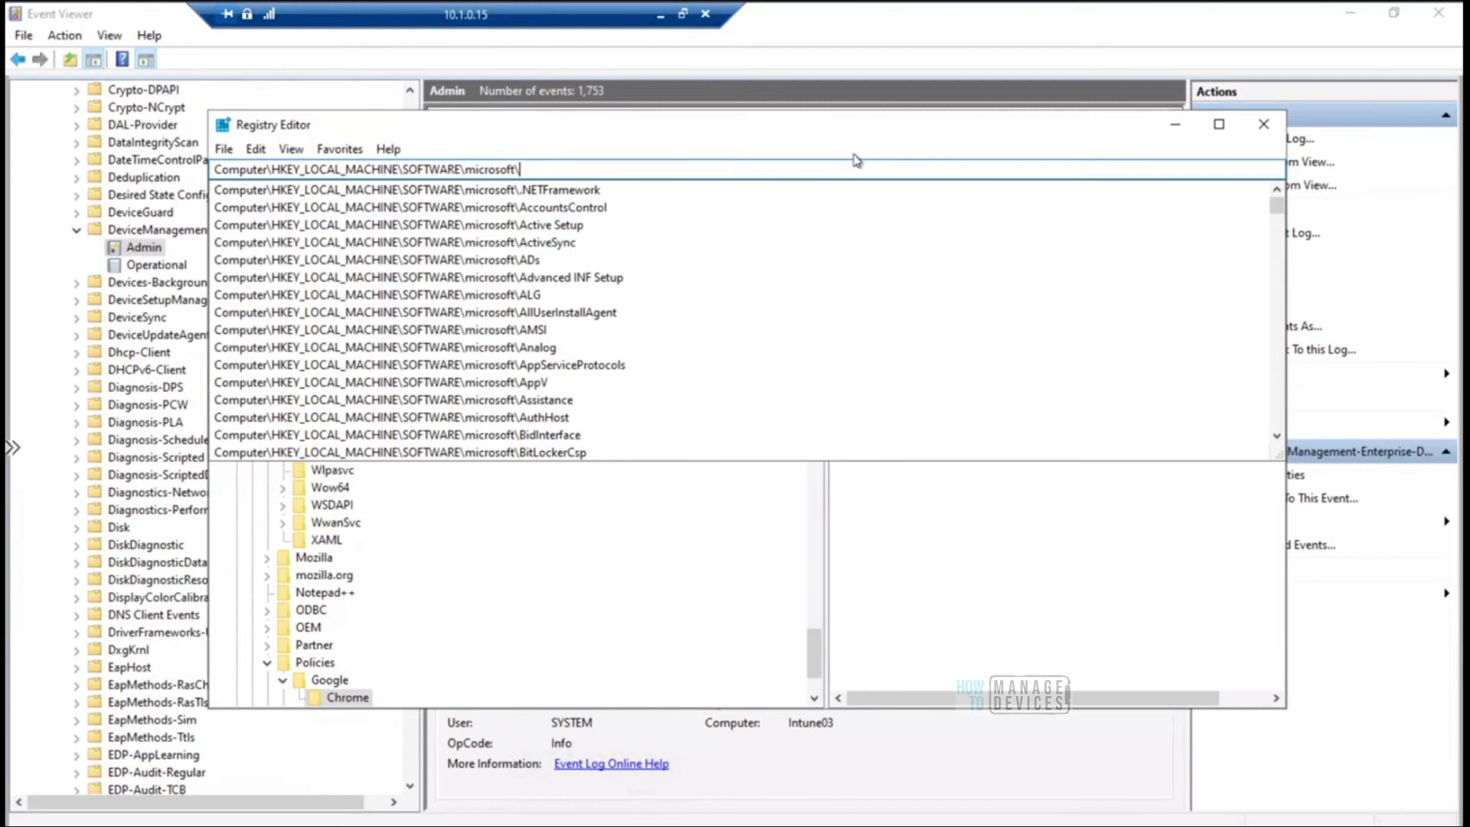
type("policies")
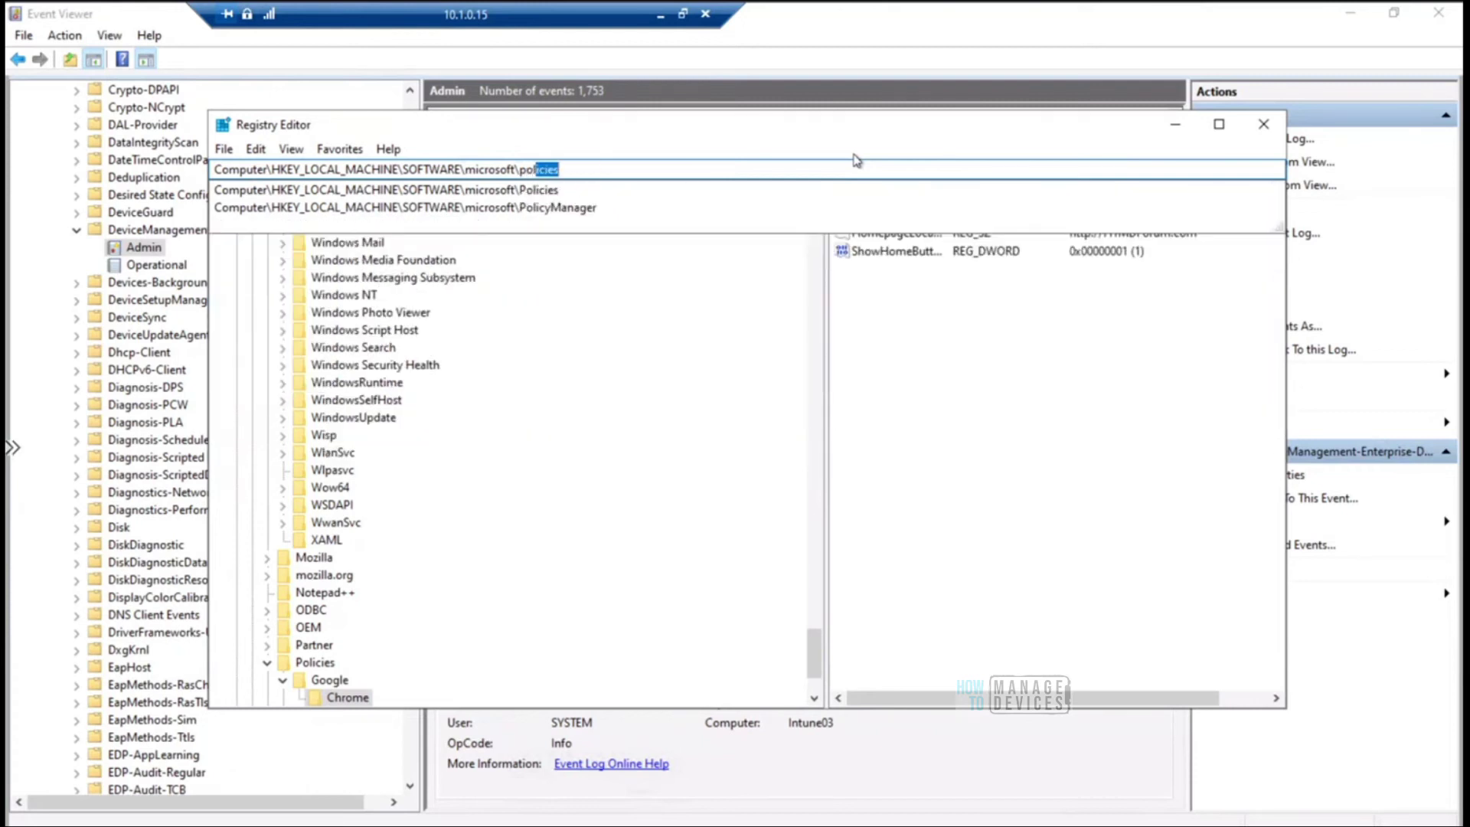
key("Down")
key("Down")
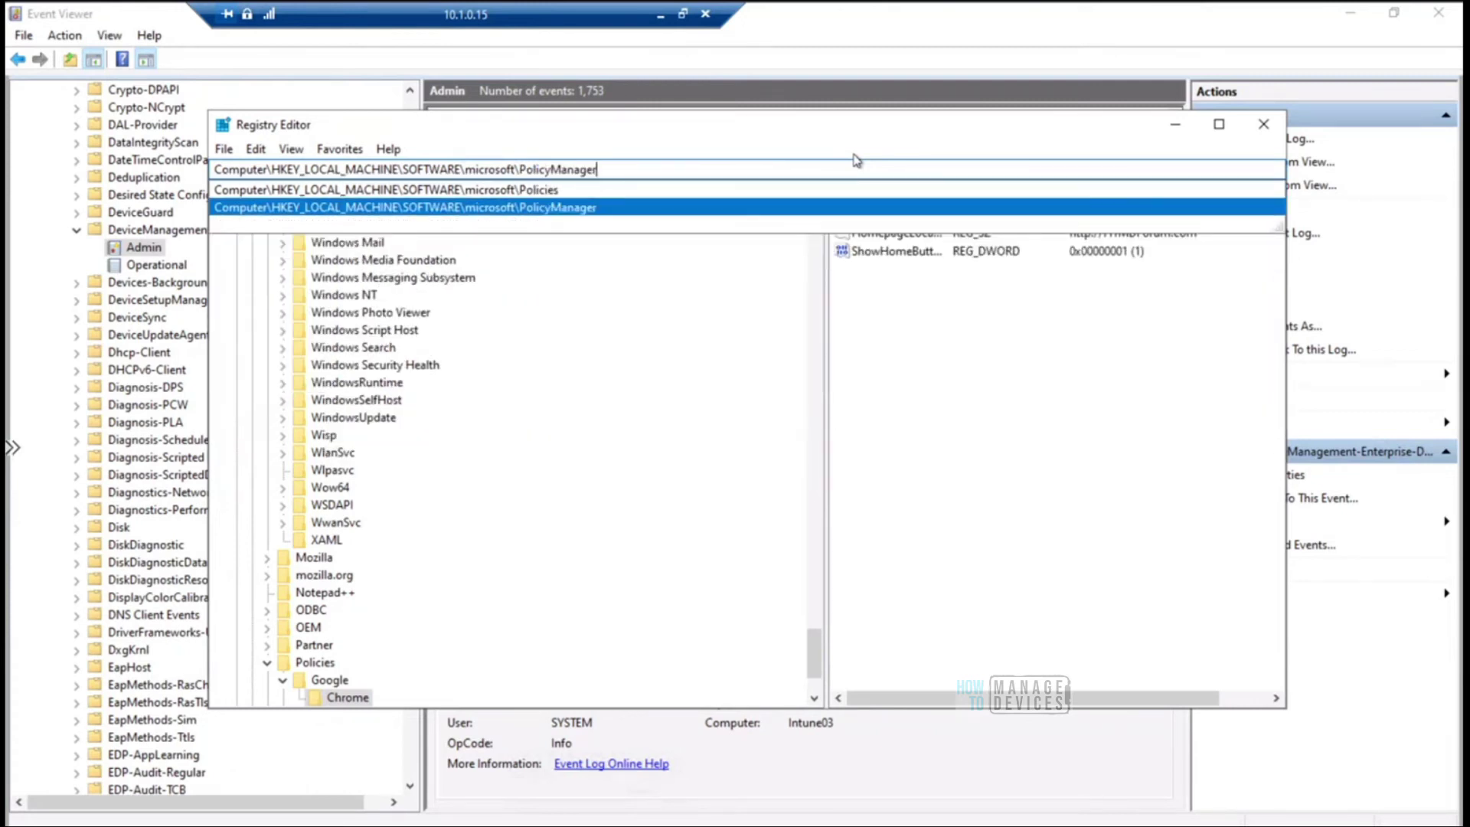
type("\\")
key("Down")
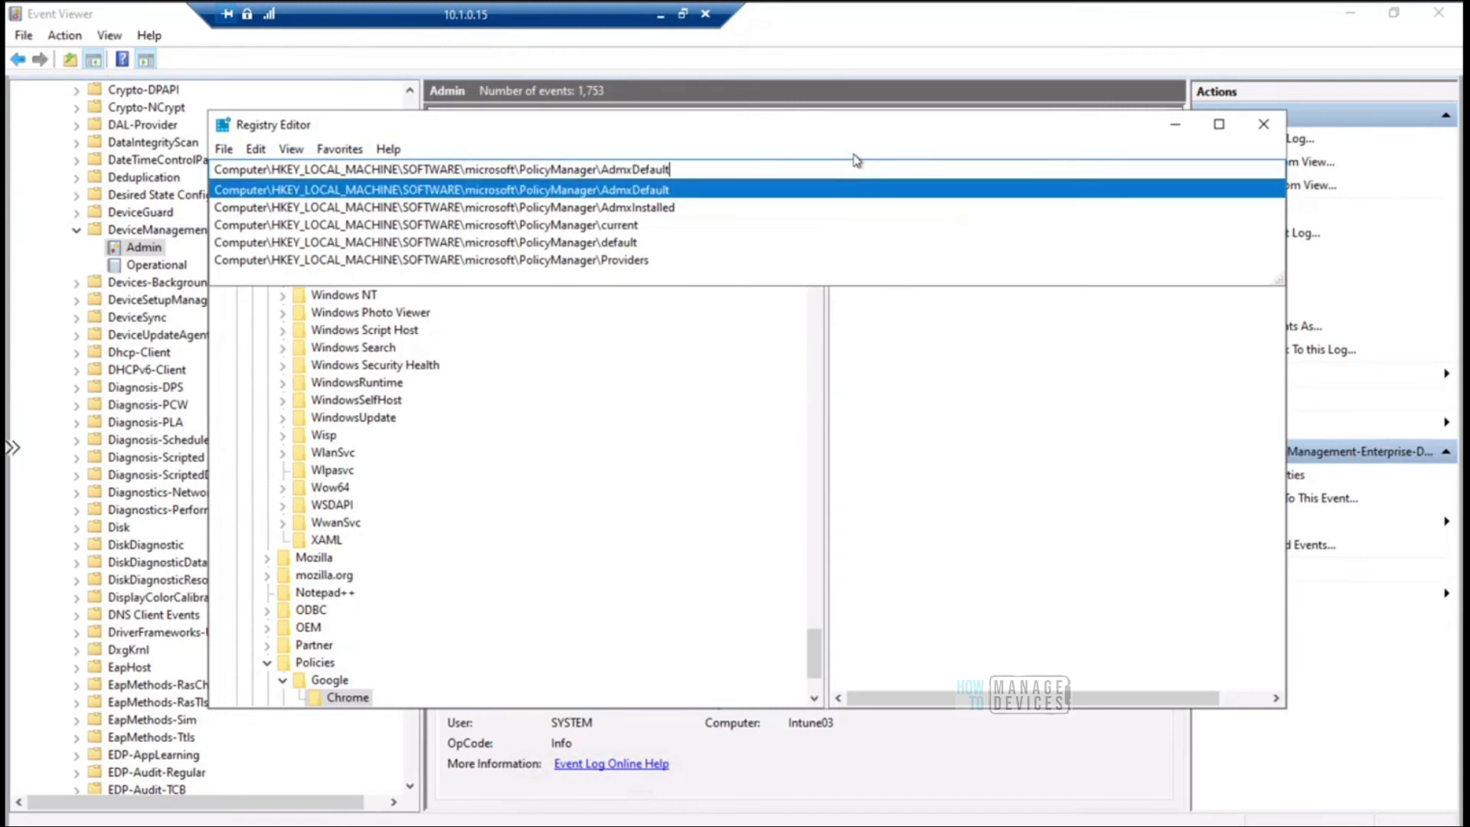
type("\\")
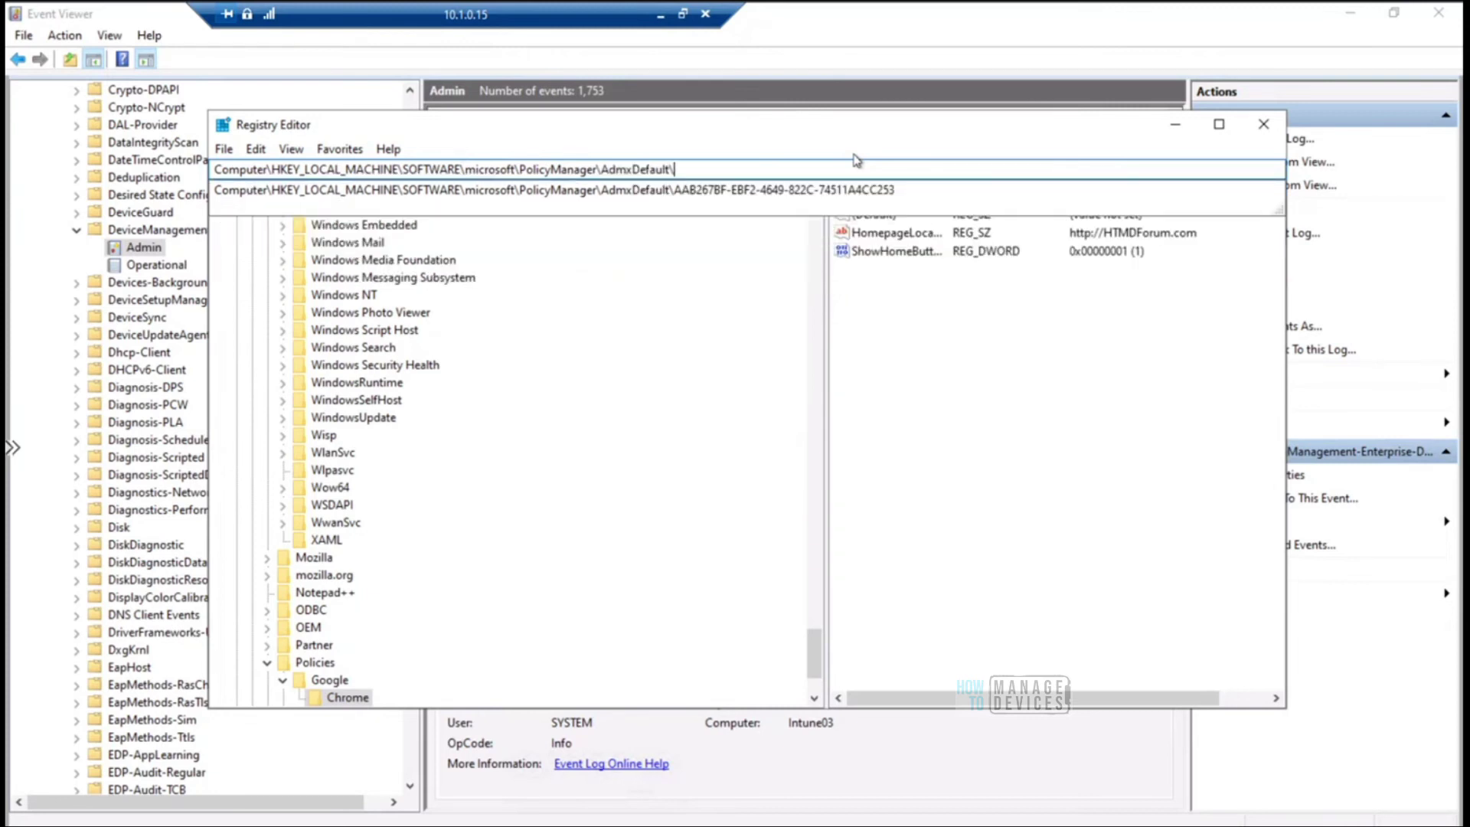
key("Down")
type("\\")
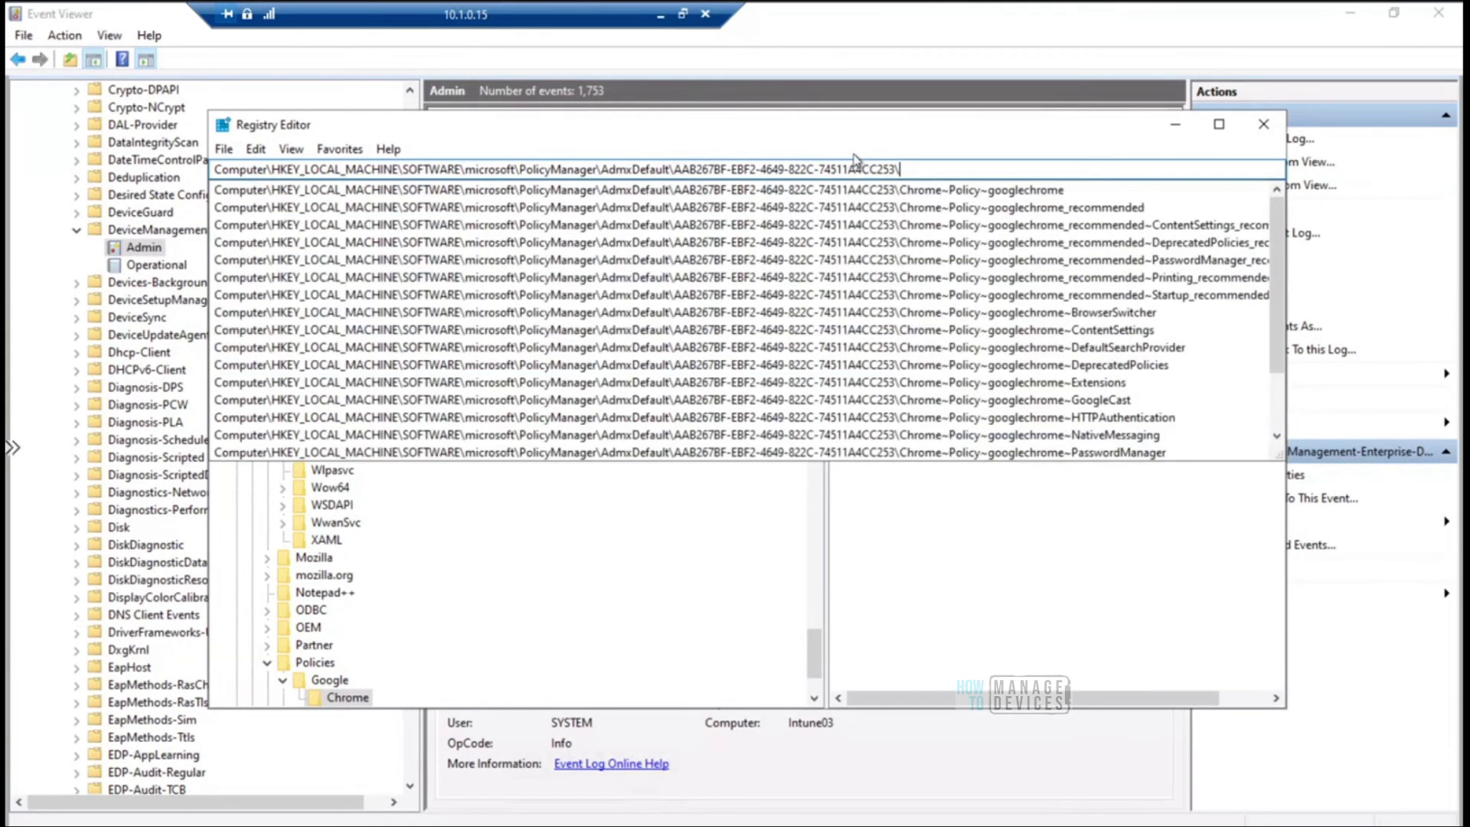
key("Return")
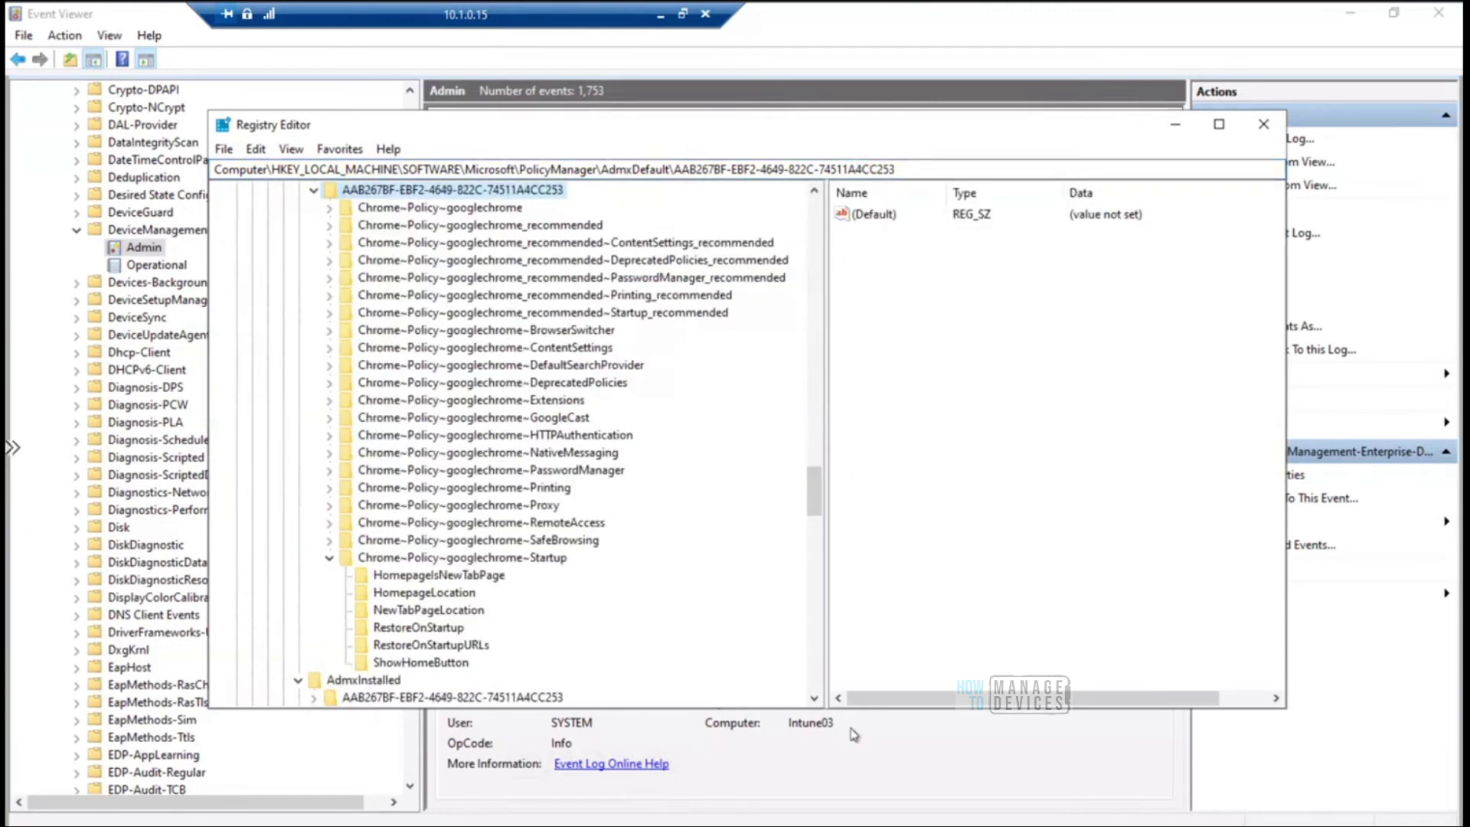
Step: Switch back to Event Viewer, restore it from full size, and widen its event list and details area
key("alt+Tab")
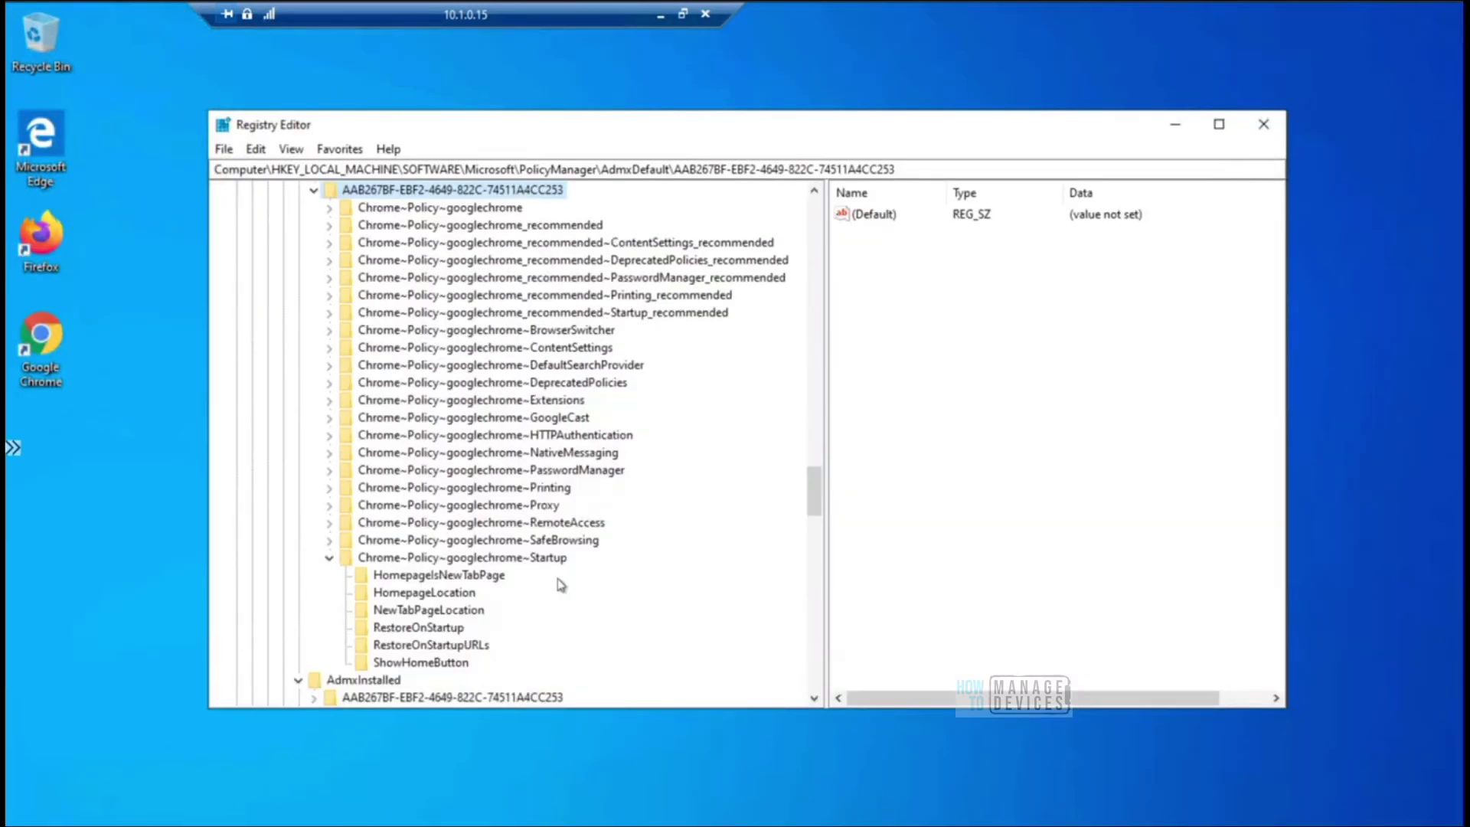
key("alt+Tab")
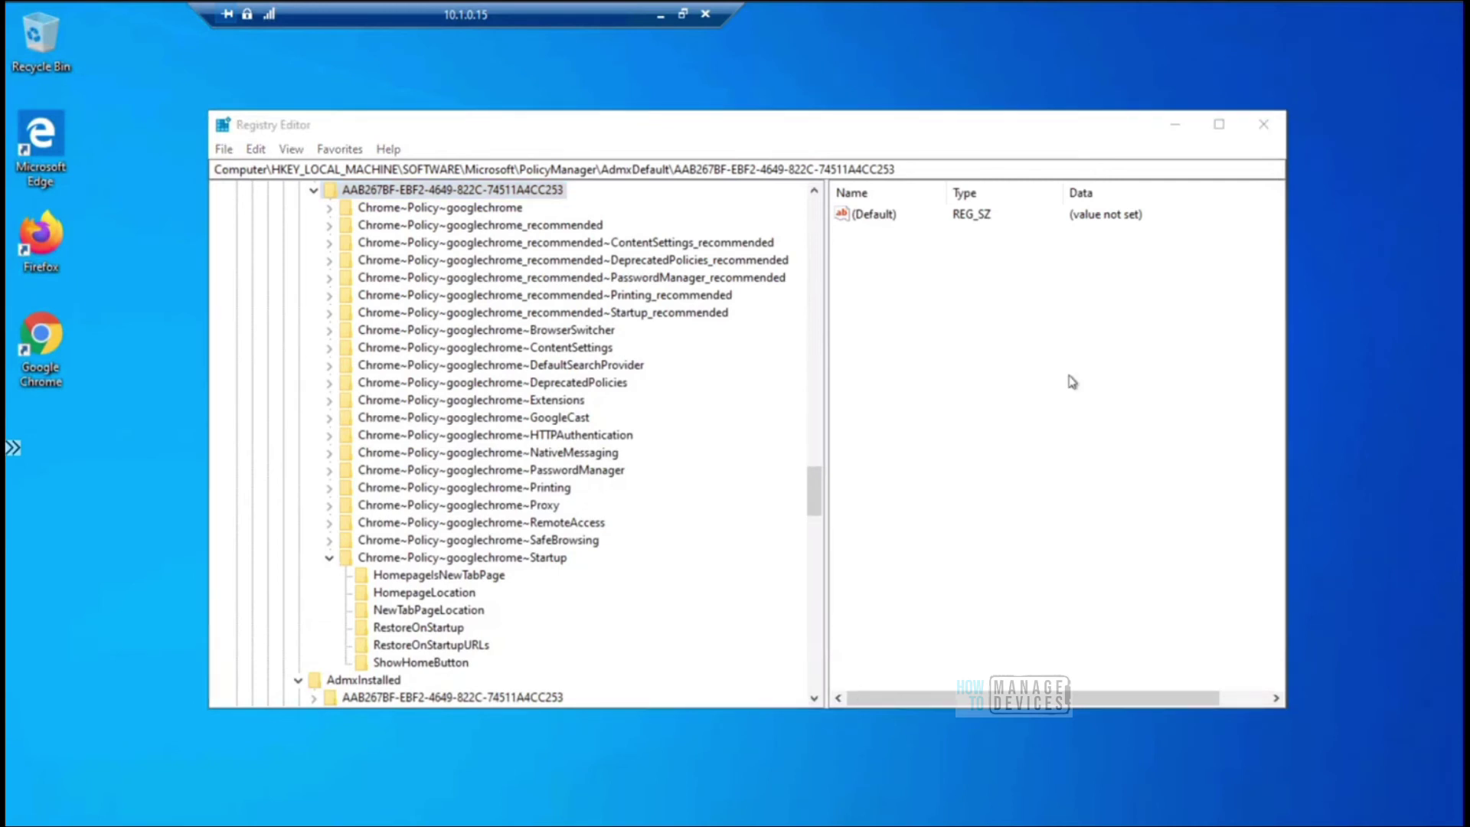
left_click(1394, 17)
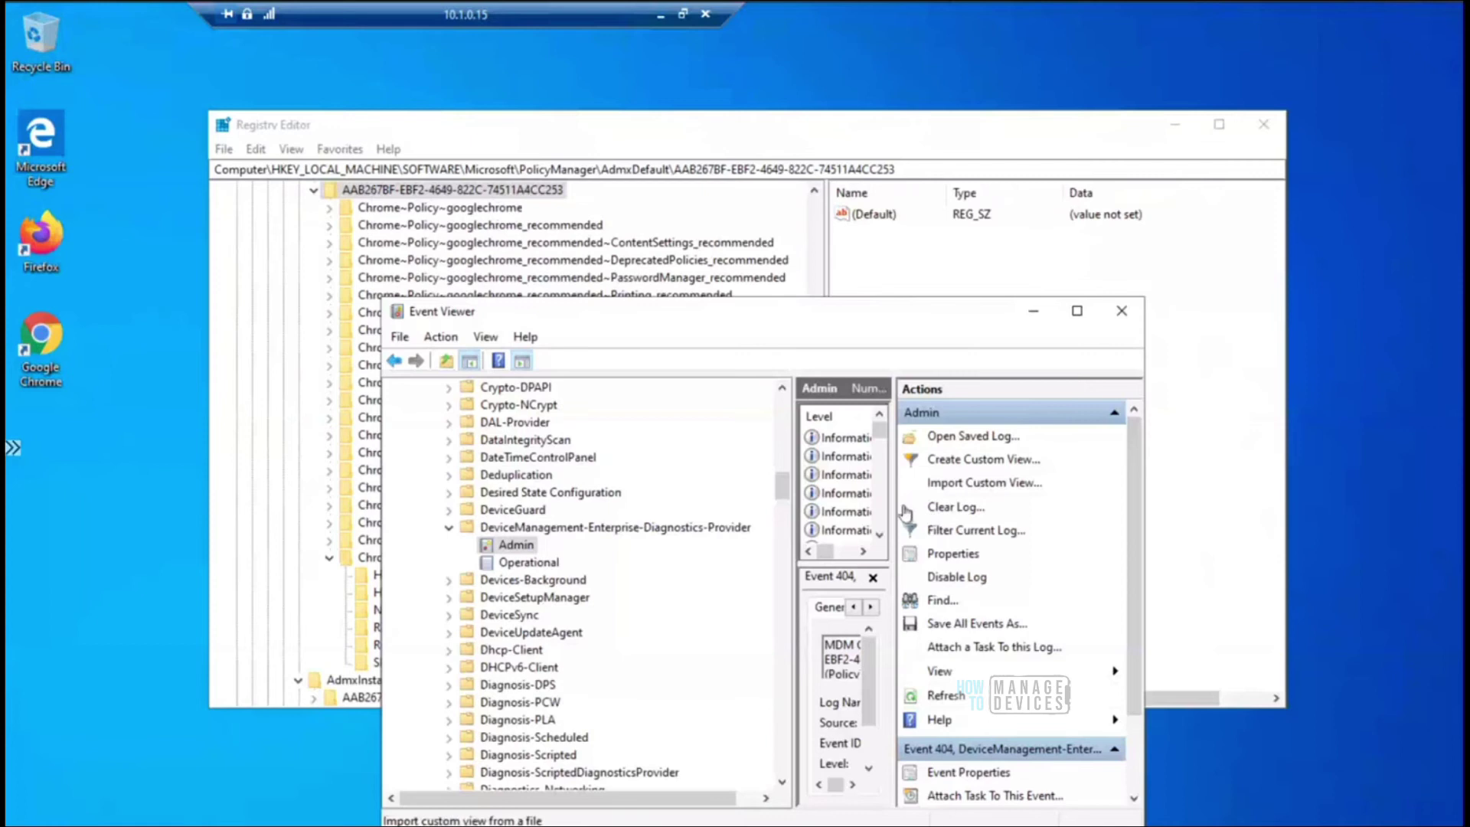
left_click_drag(892, 497, 1120, 473)
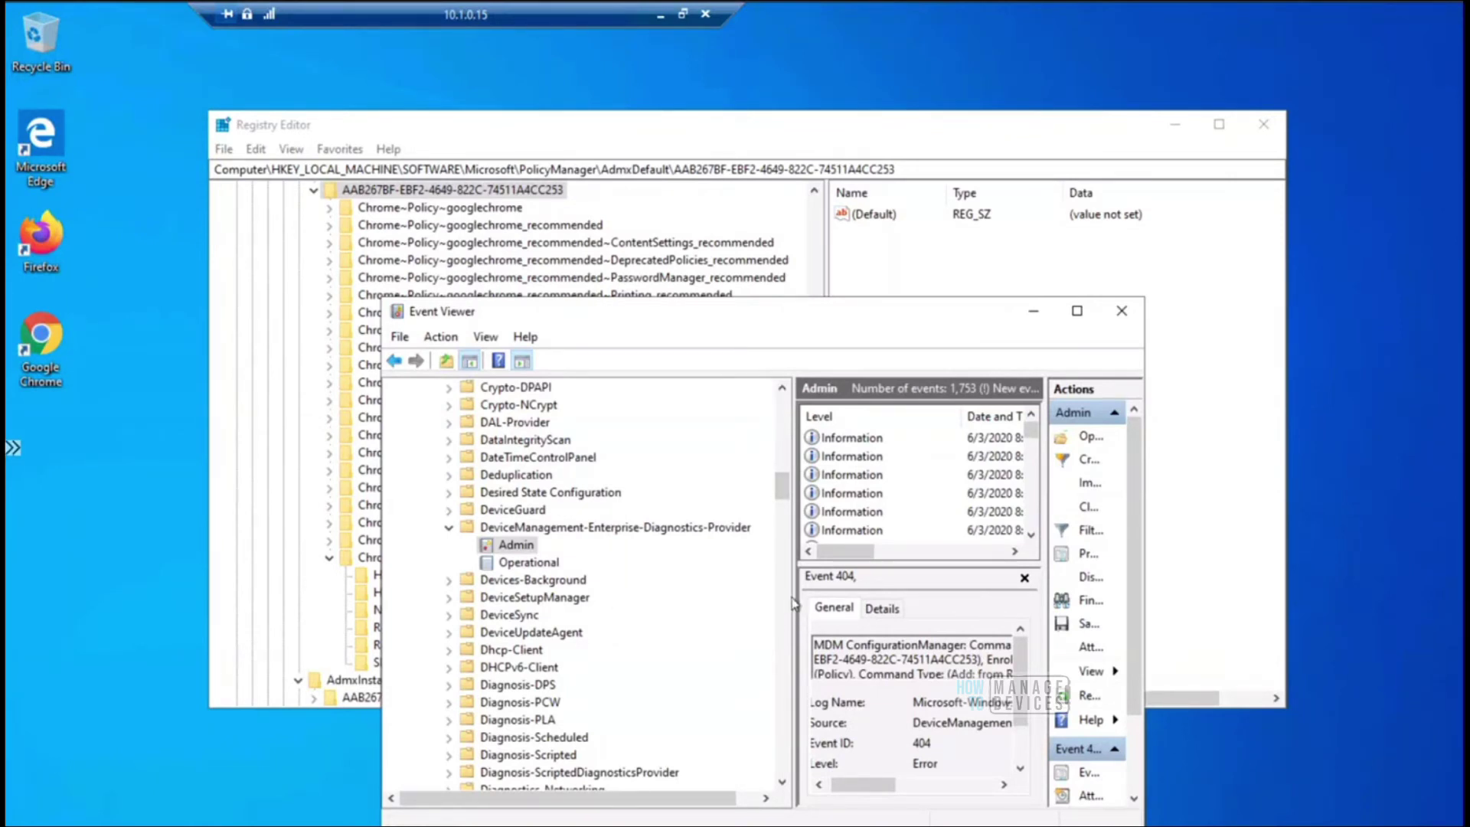
left_click_drag(793, 605, 480, 604)
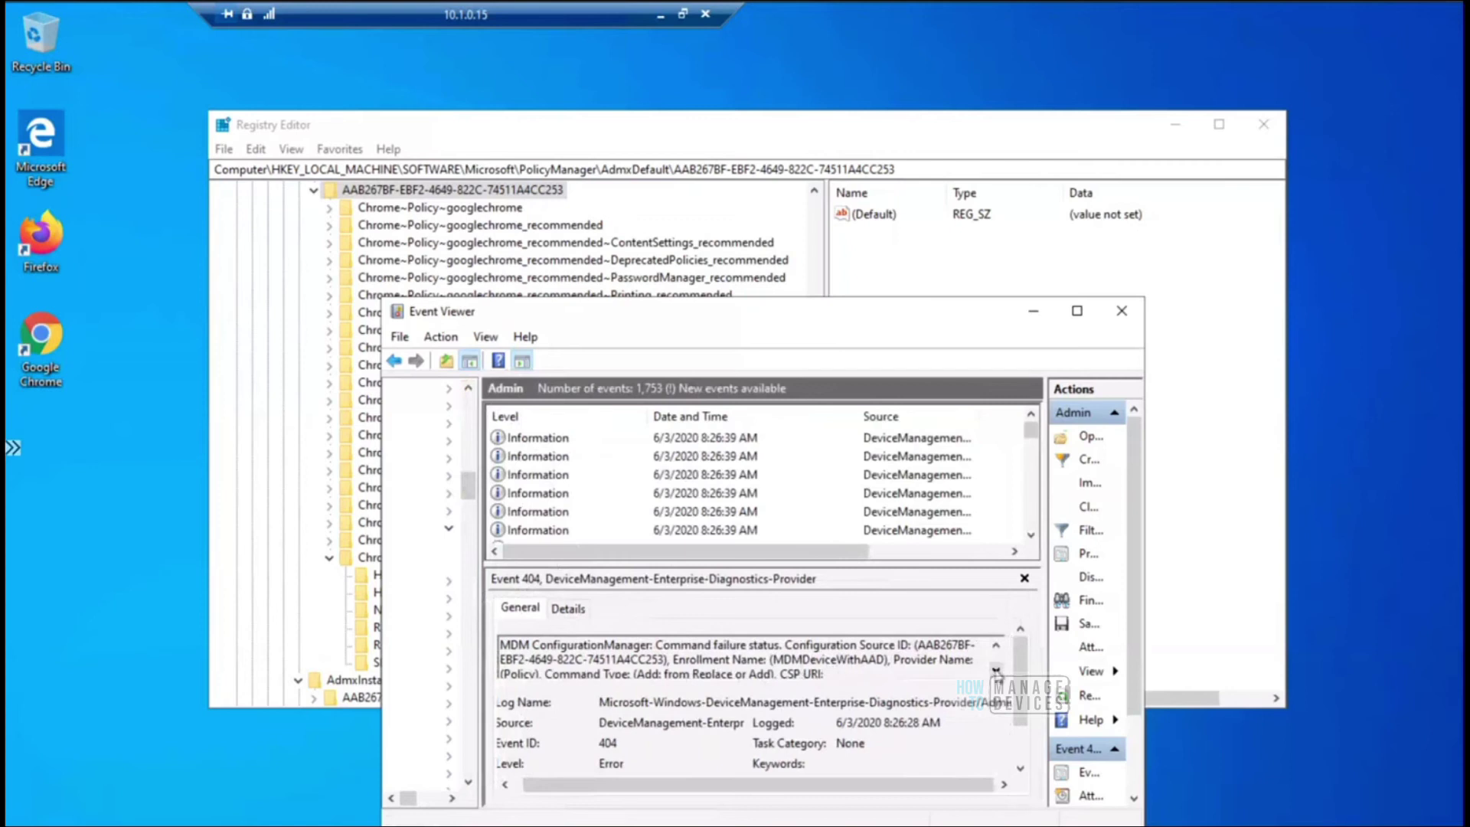
Step: Bring the 404 error's highlighted ShowHomeButton path into view and move Event Viewer clear of Registry Editor's Chrome policy keys
left_click(996, 670)
left_click(996, 671)
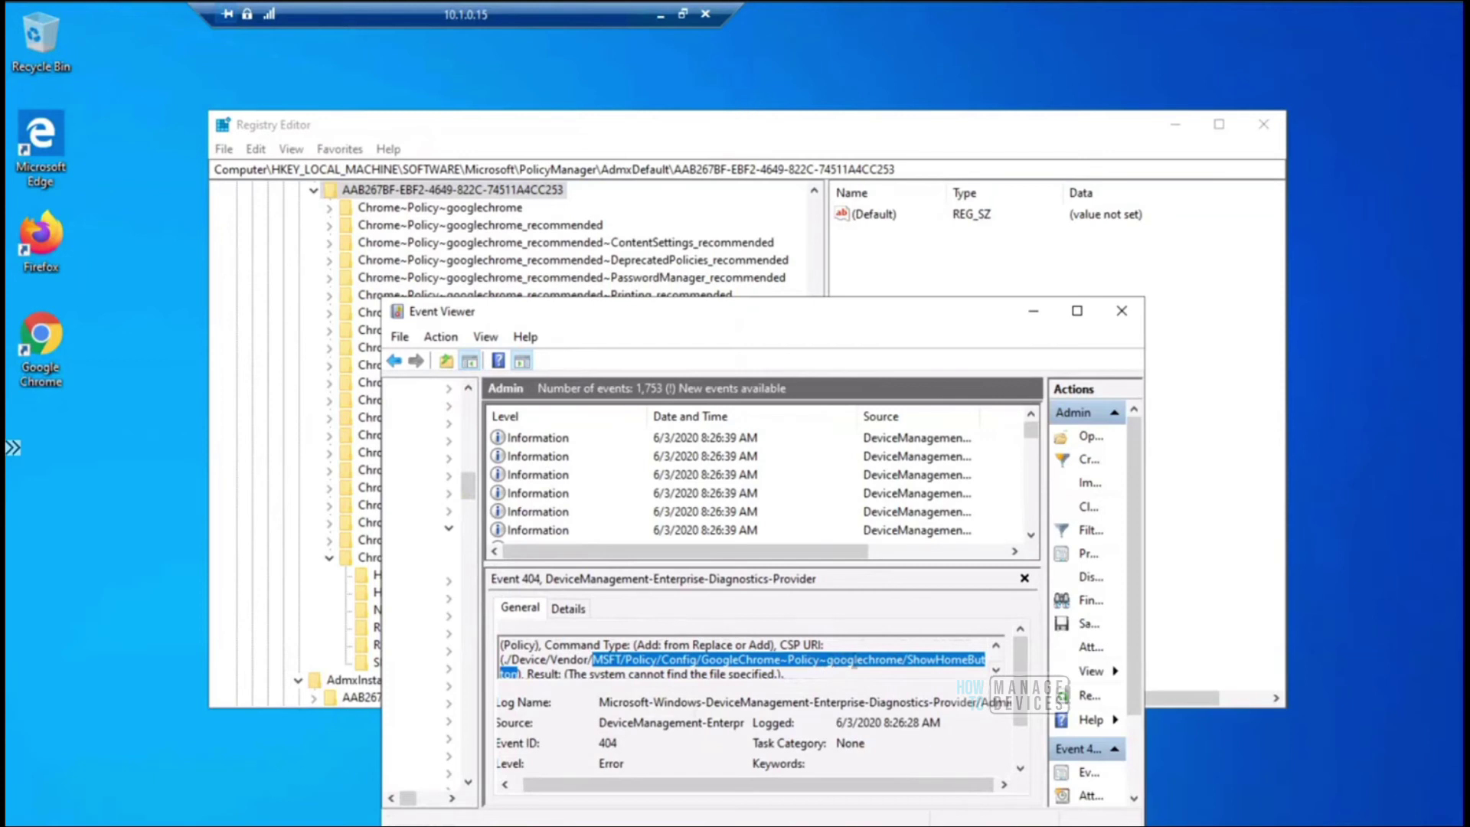
left_click_drag(871, 316, 1251, 294)
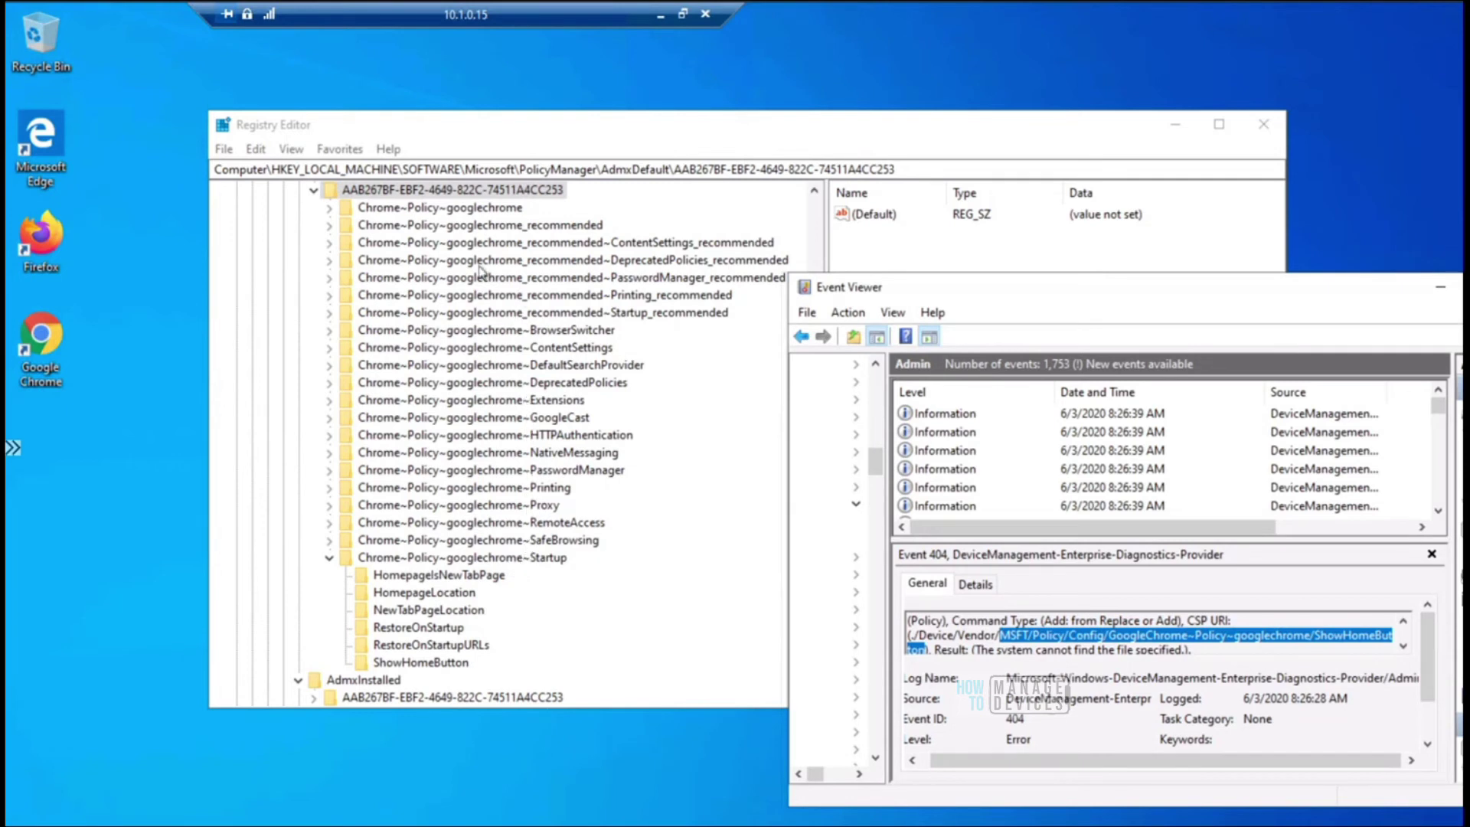
Step: Expand the Chrome~Policy~googlechrome key under the enrollment GUID to inspect its policy subkeys, and collapse it again
left_click(330, 215)
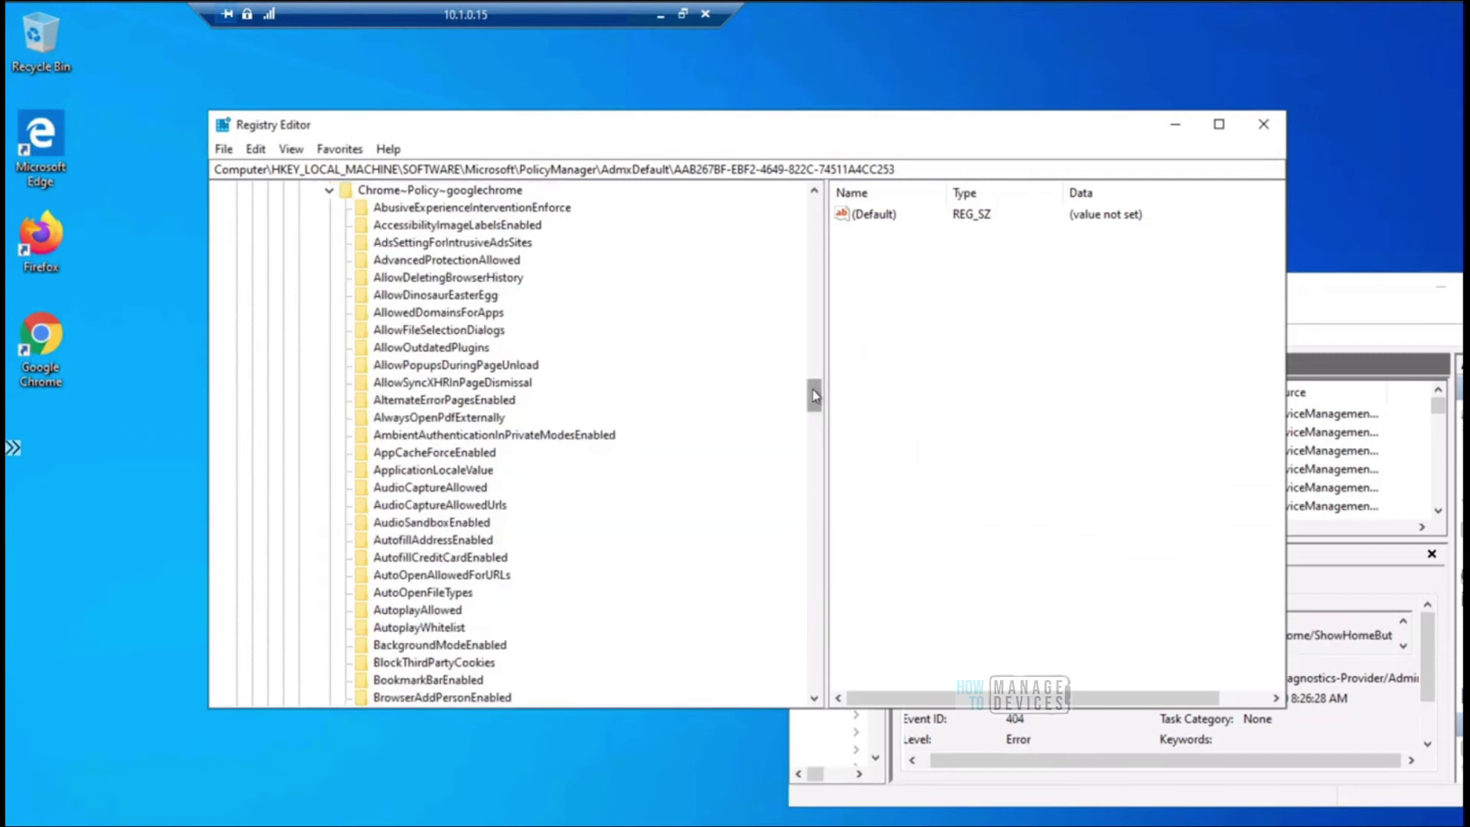
left_click_drag(813, 394, 814, 388)
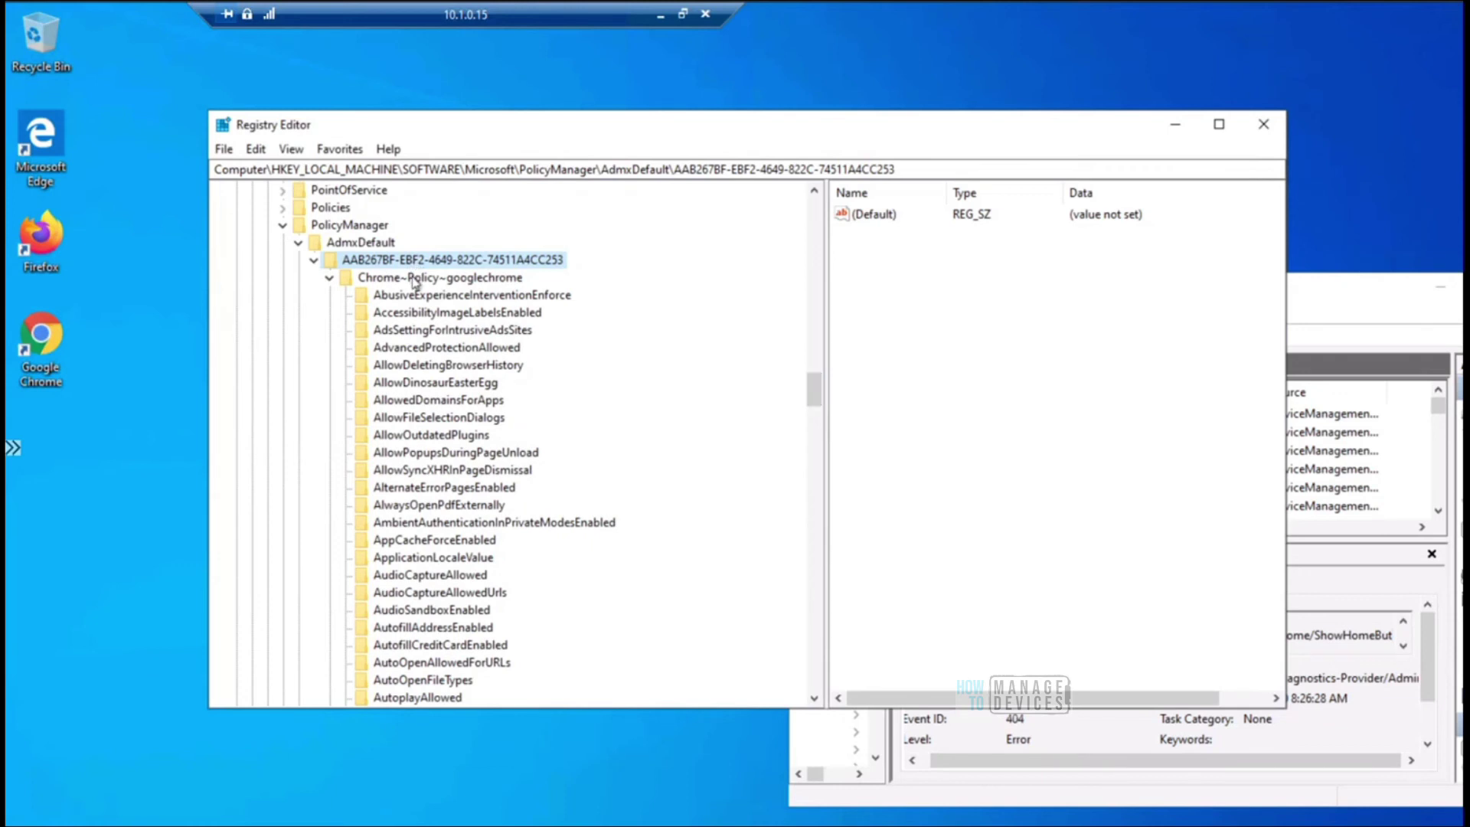
left_click(330, 280)
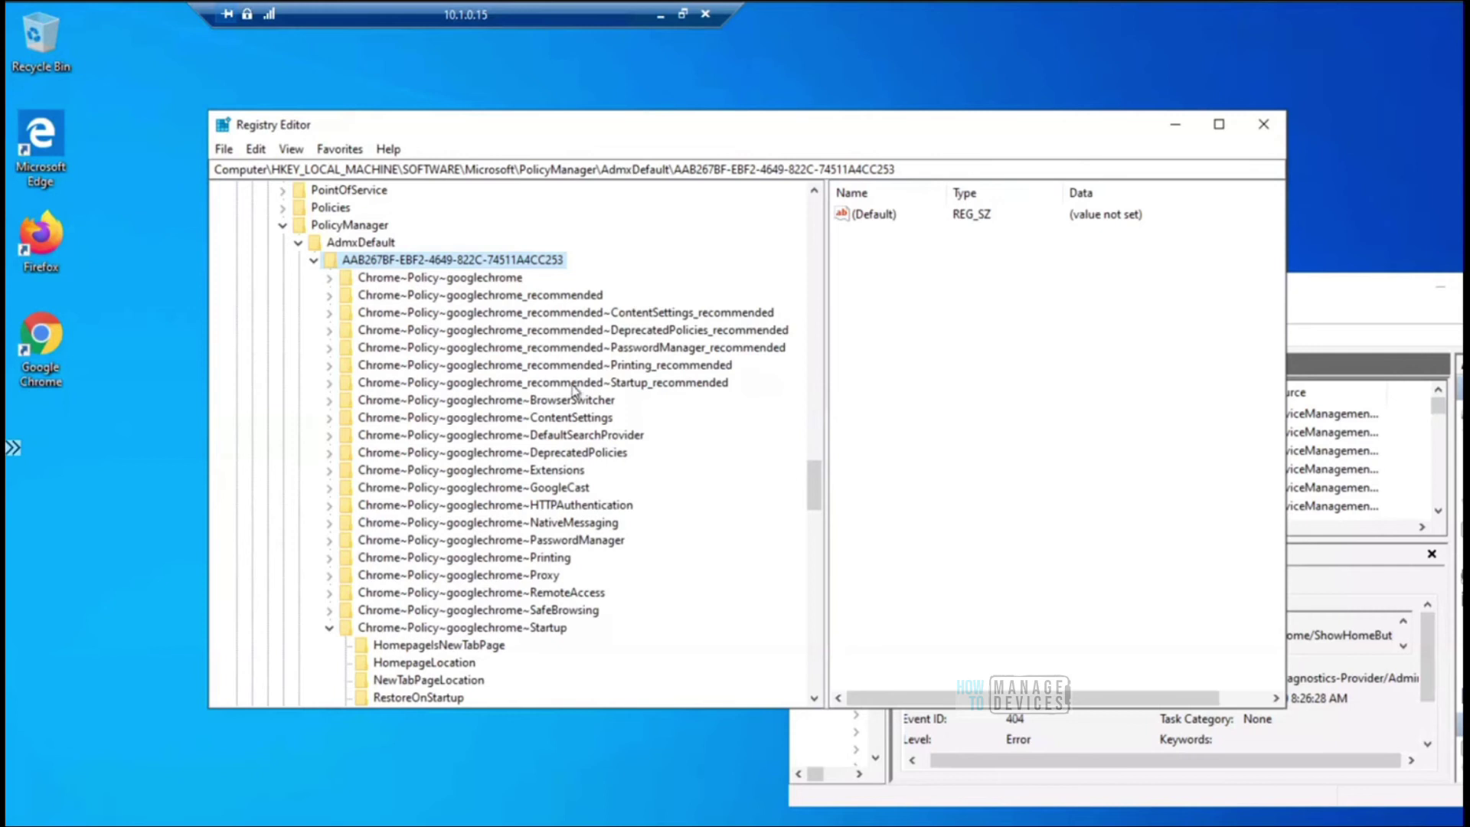
Step: Enlarge Event Viewer to full size to read the 404 error's ShowHomeButton URI, and switch back to Registry Editor
left_click_drag(1189, 277, 1010, 199)
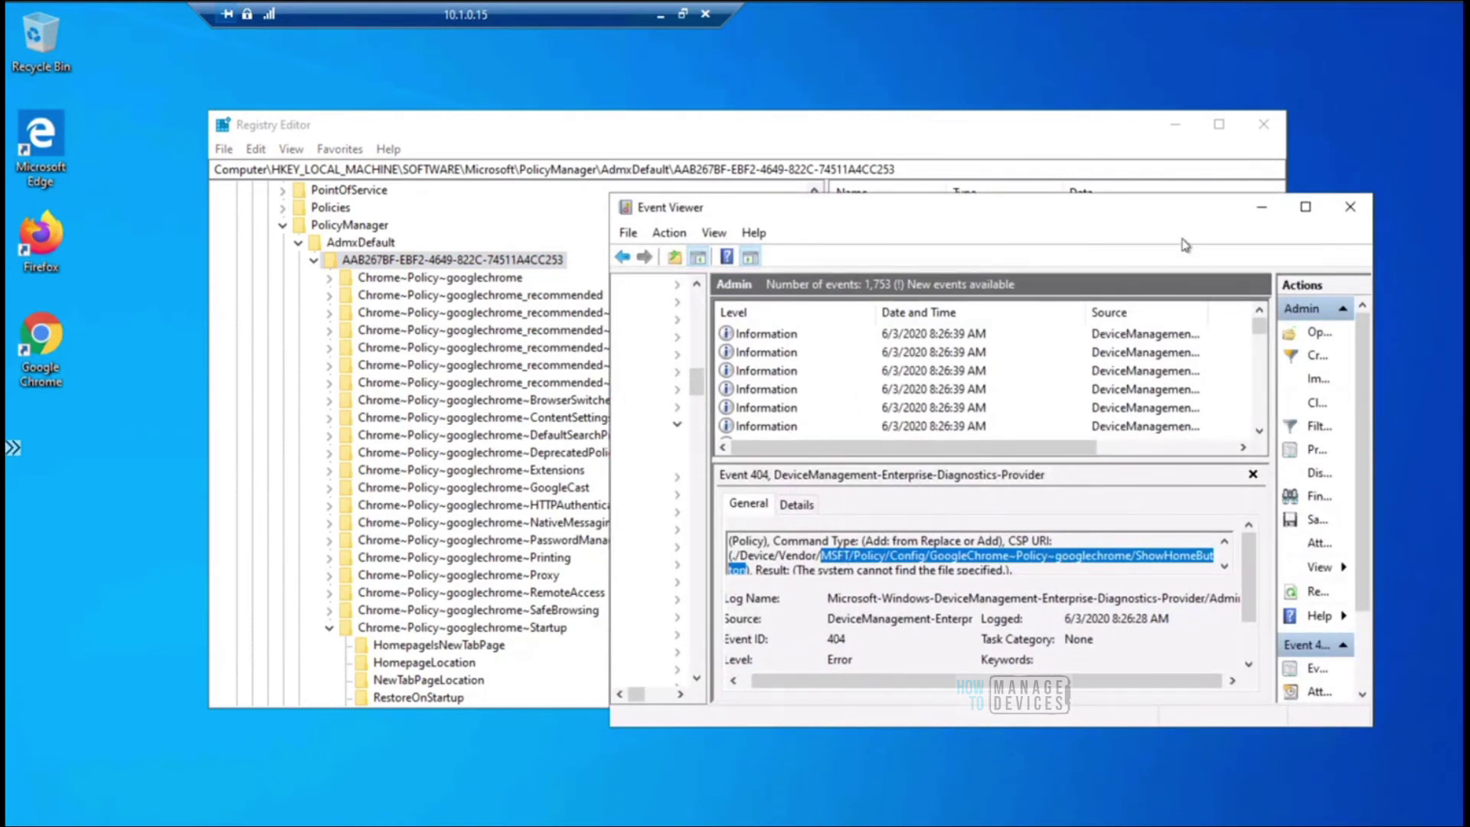
left_click(1305, 207)
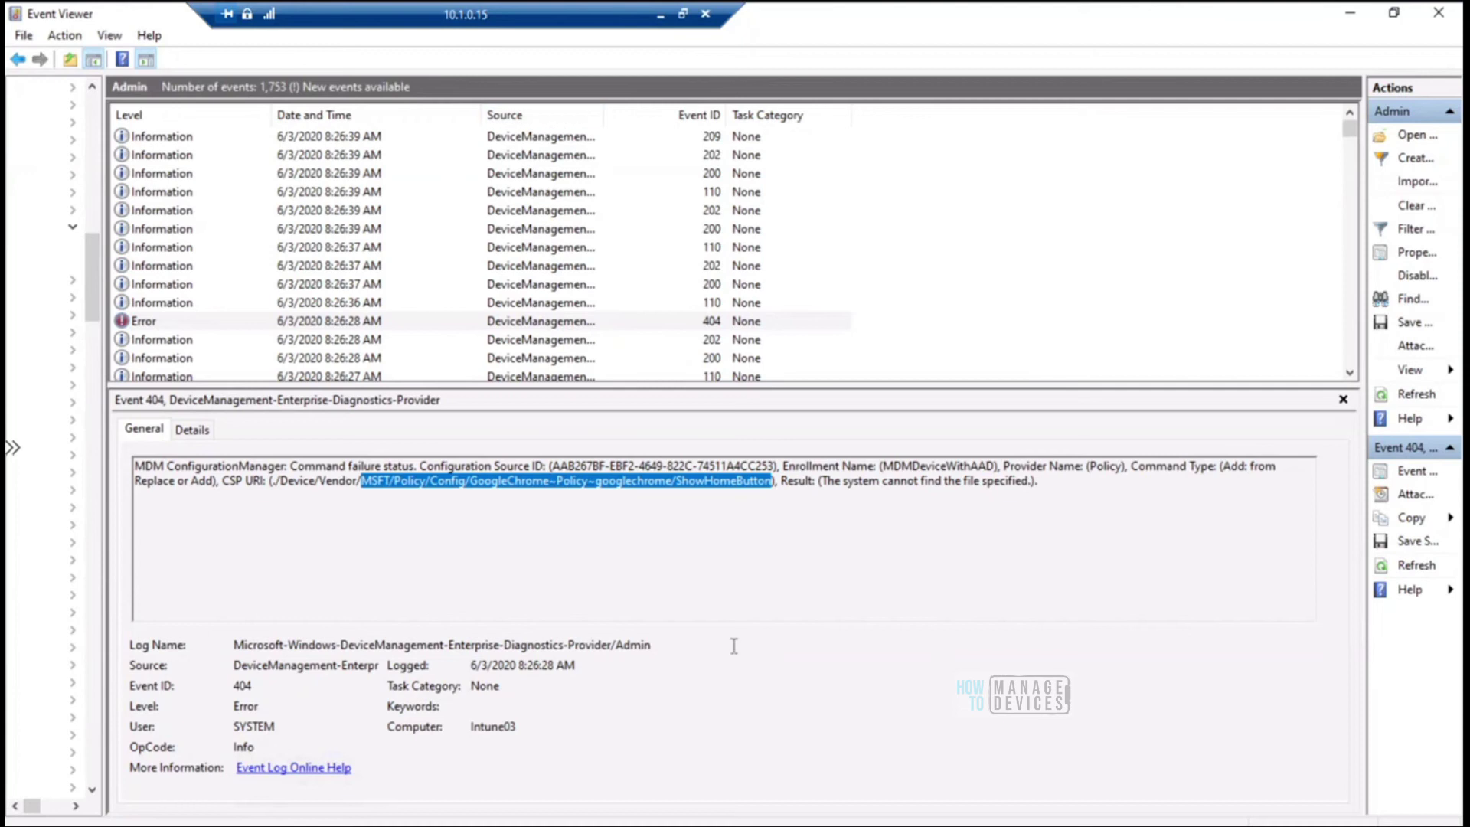
key("alt+Tab")
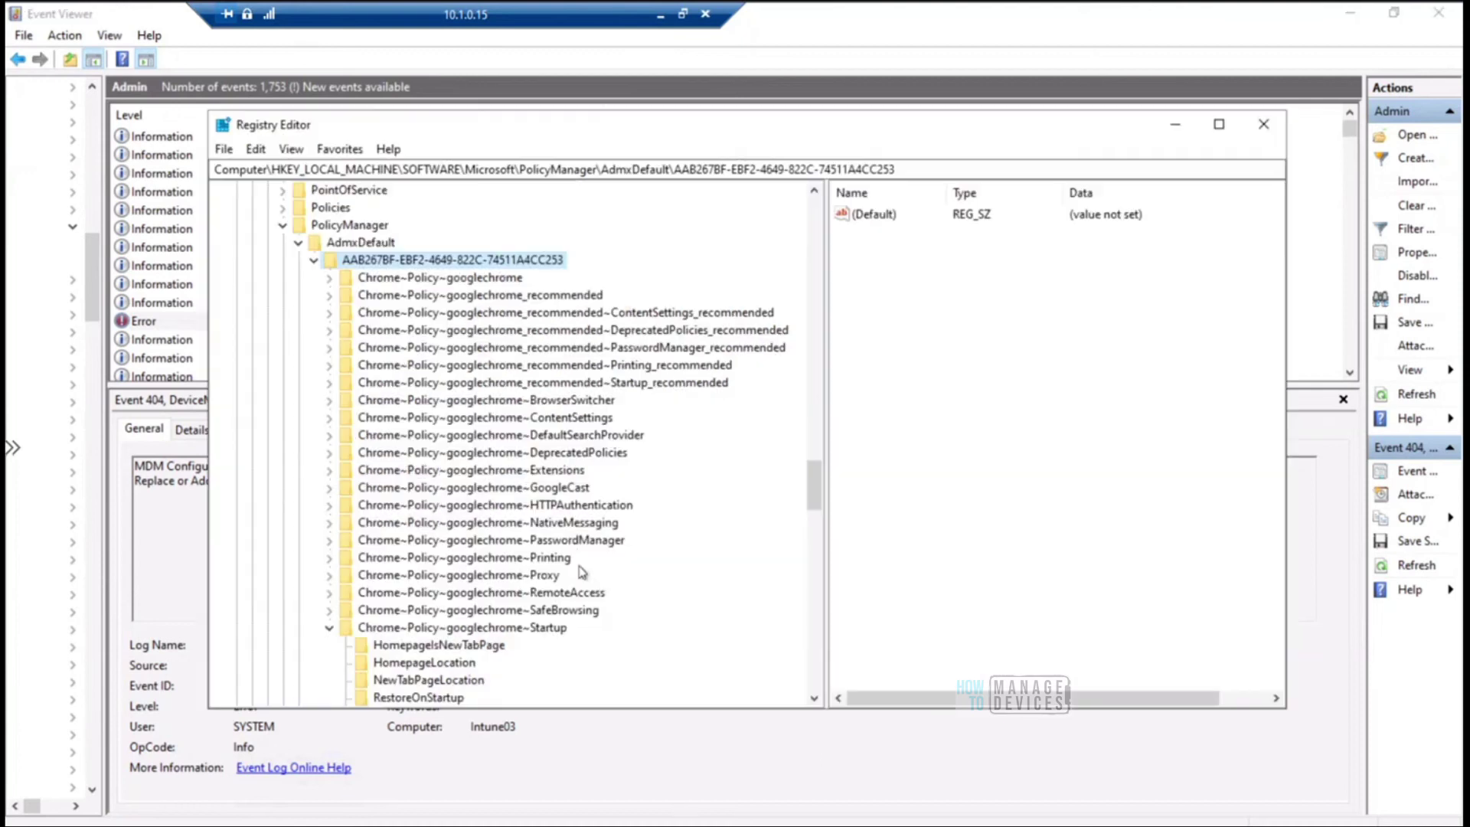
Step: Switch to the New Azure AD Registered session and highlight Chrome~Policy in the NewTabPageLocation URI of the Notepad notes
left_click(657, 19)
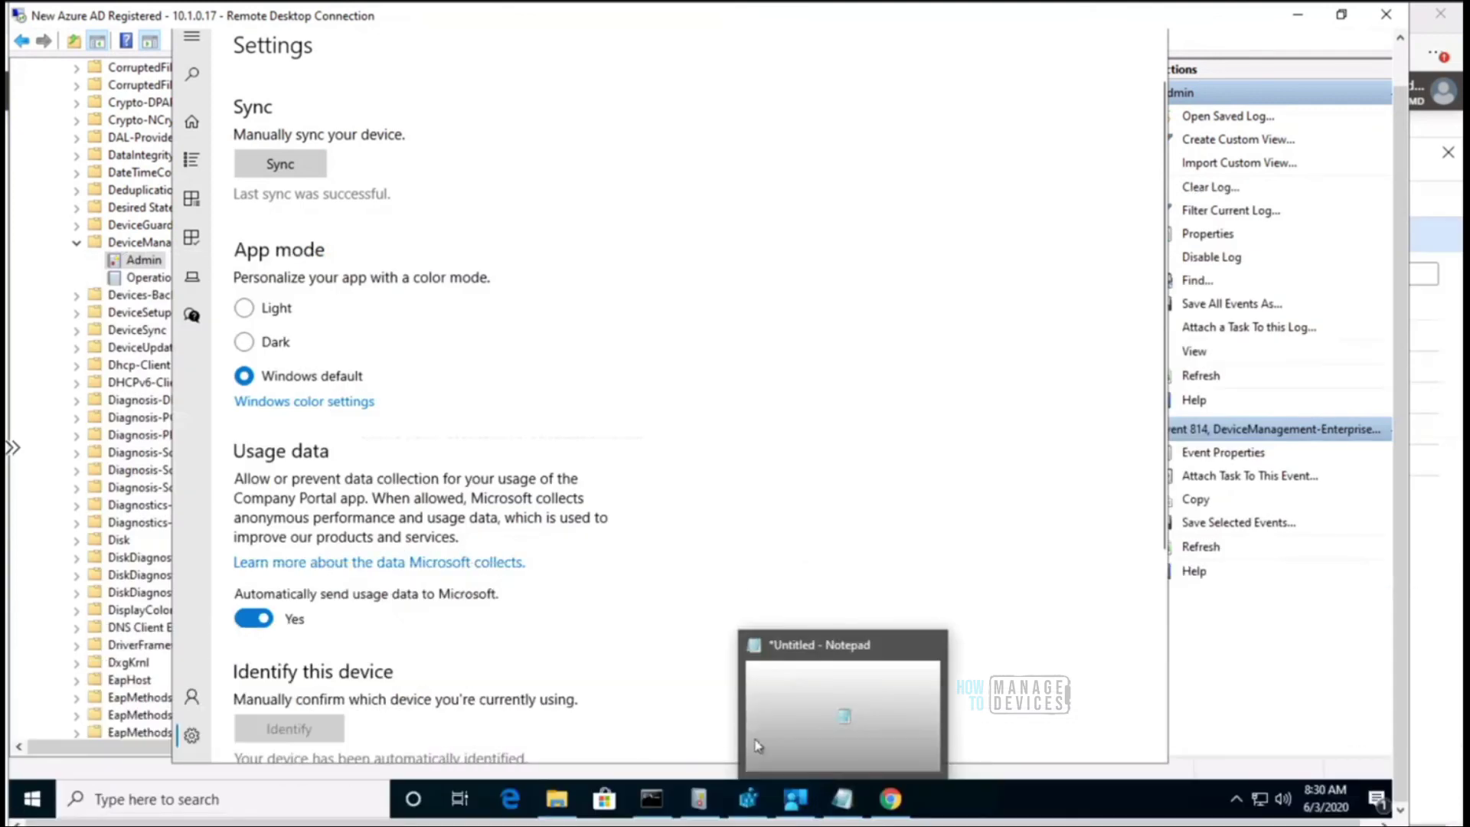
key("alt+Tab")
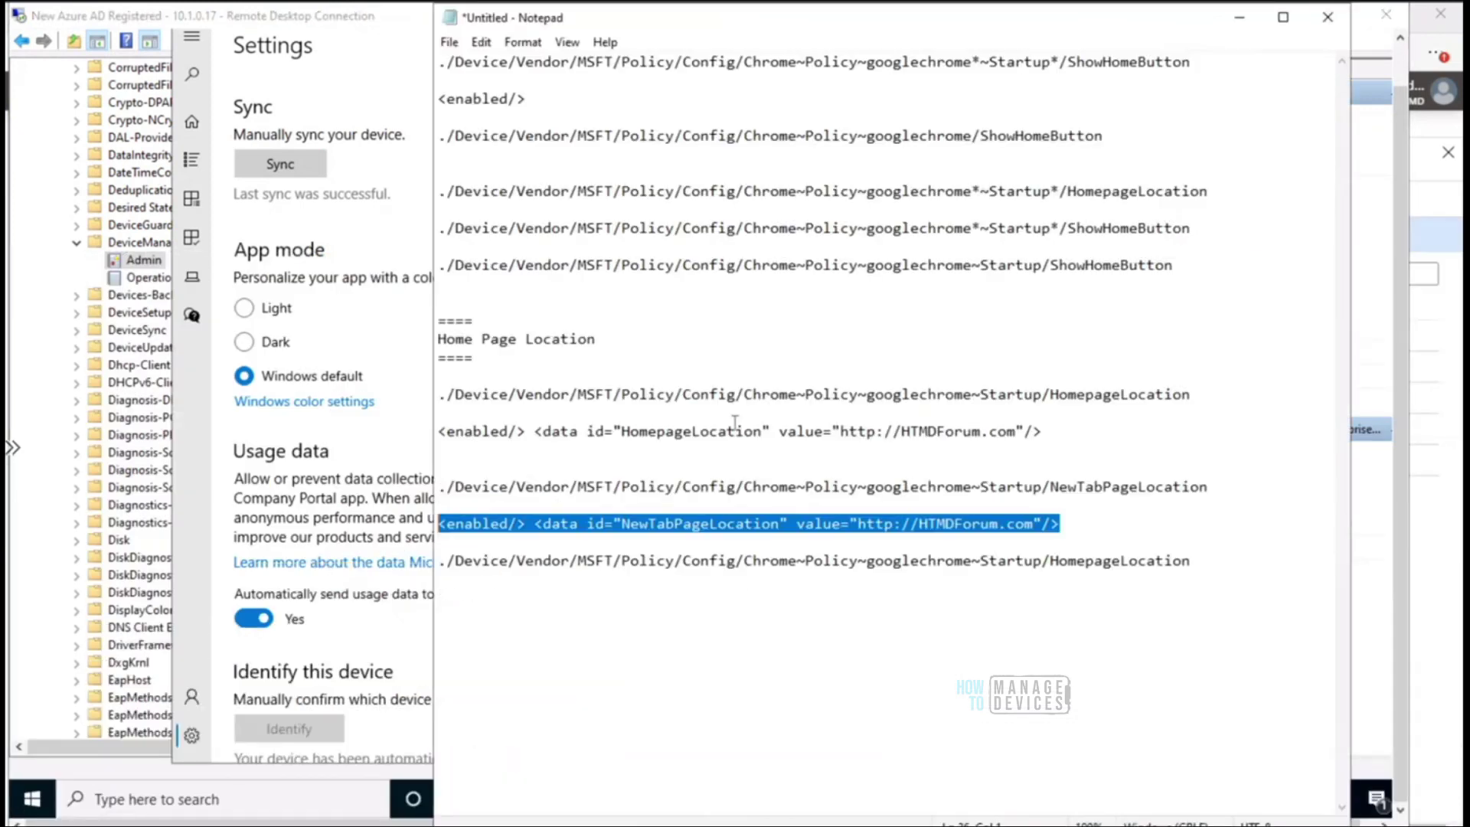
left_click_drag(744, 488, 860, 480)
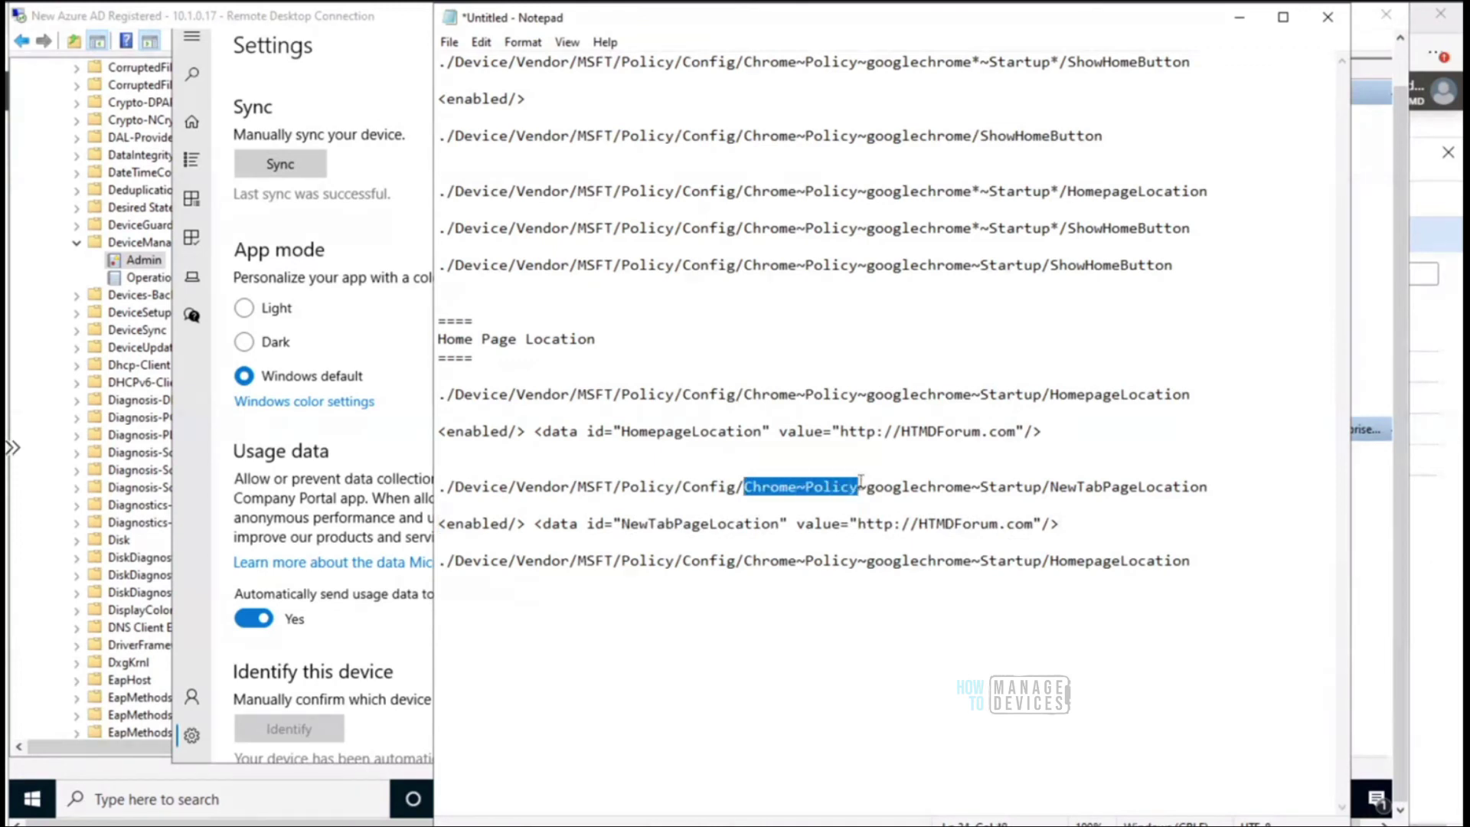
left_click(1241, 27)
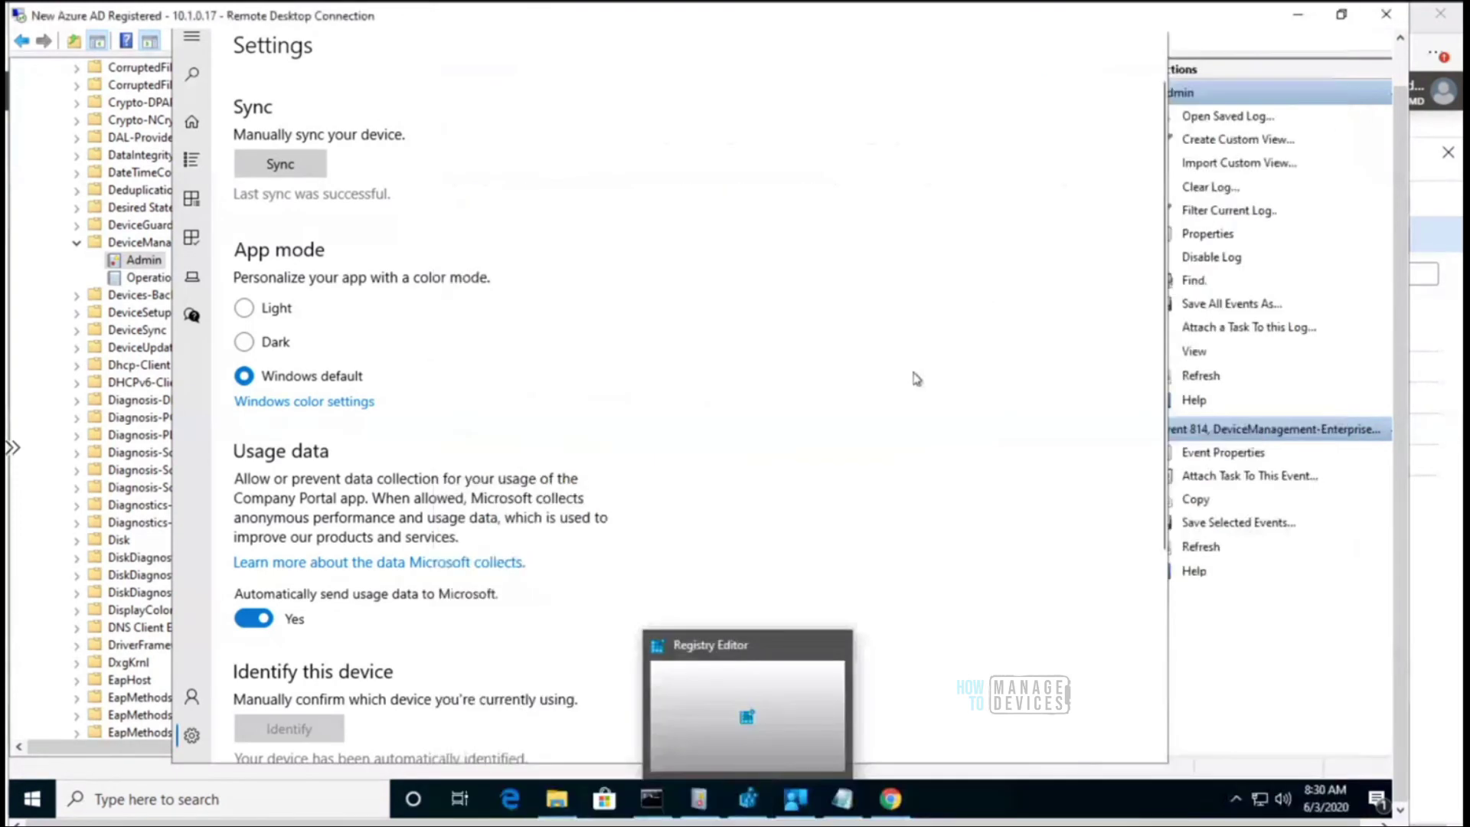
Step: Load the home page in Chrome and open three new tabs to test the HomepageLocation and NewTabPageLocation policies
left_click(890, 798)
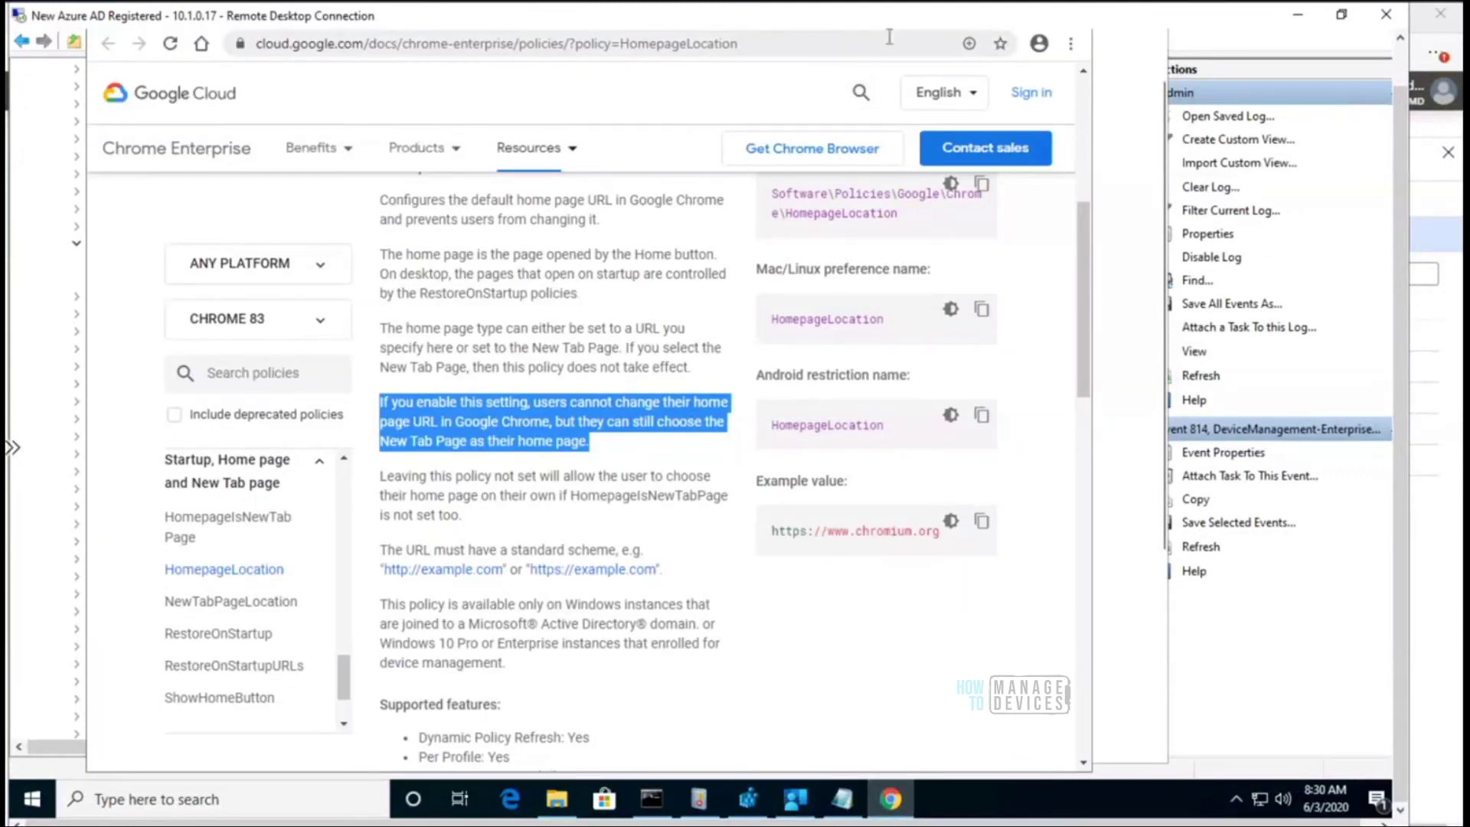
left_click(202, 44)
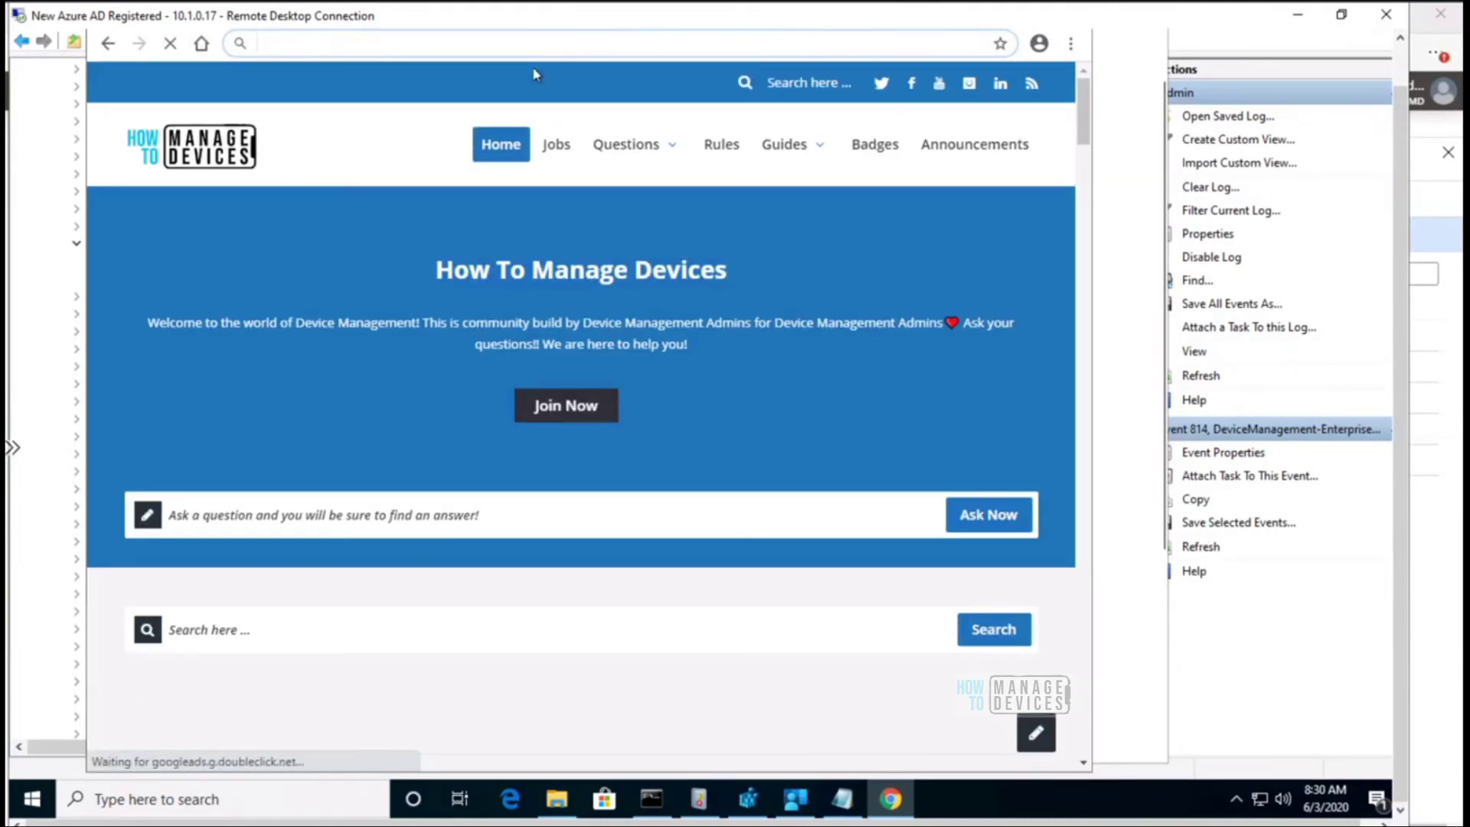
double_click(576, 20)
left_click_drag(634, 54, 645, 77)
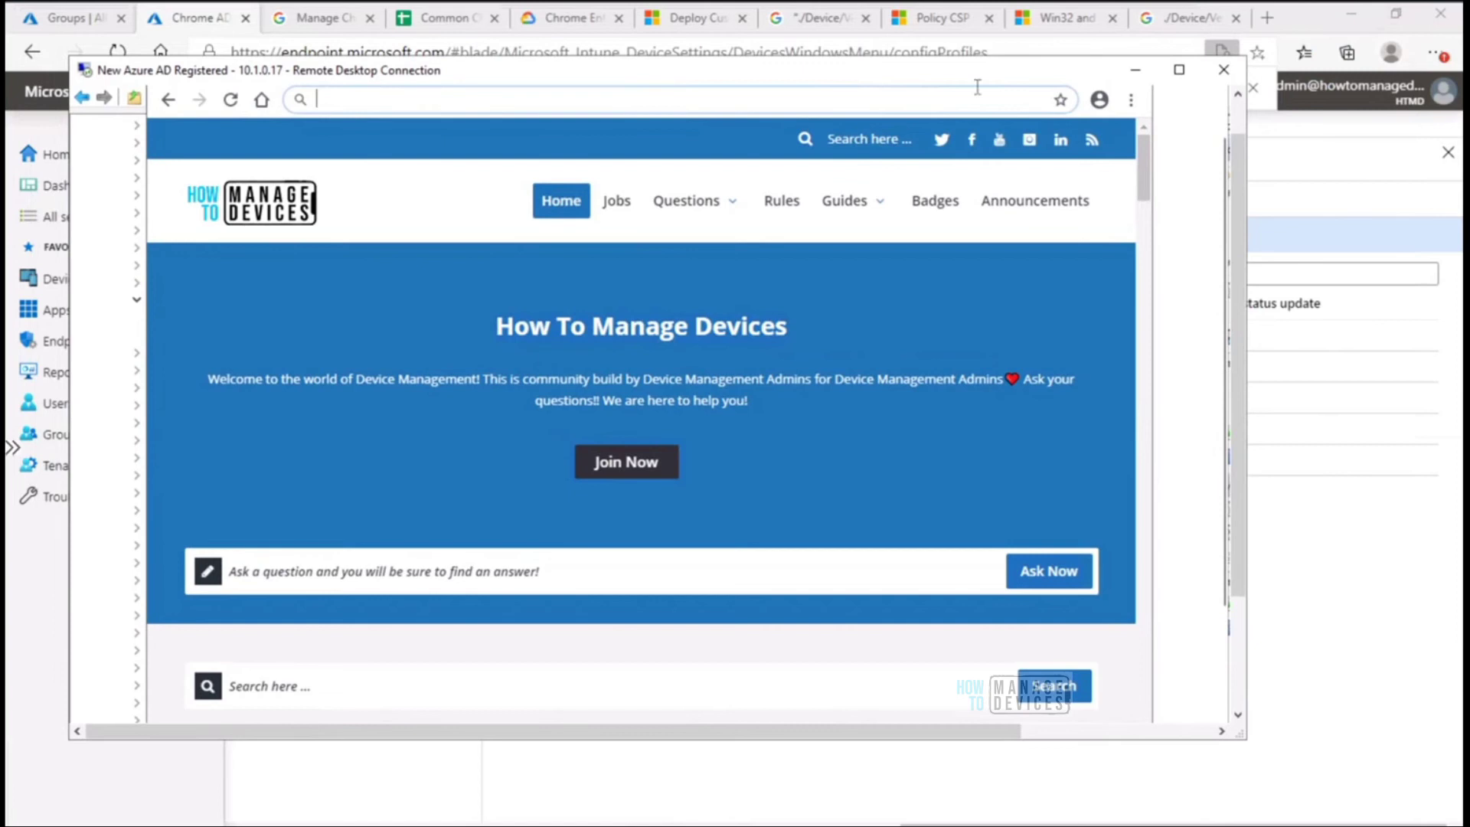
left_click_drag(1234, 123, 1233, 80)
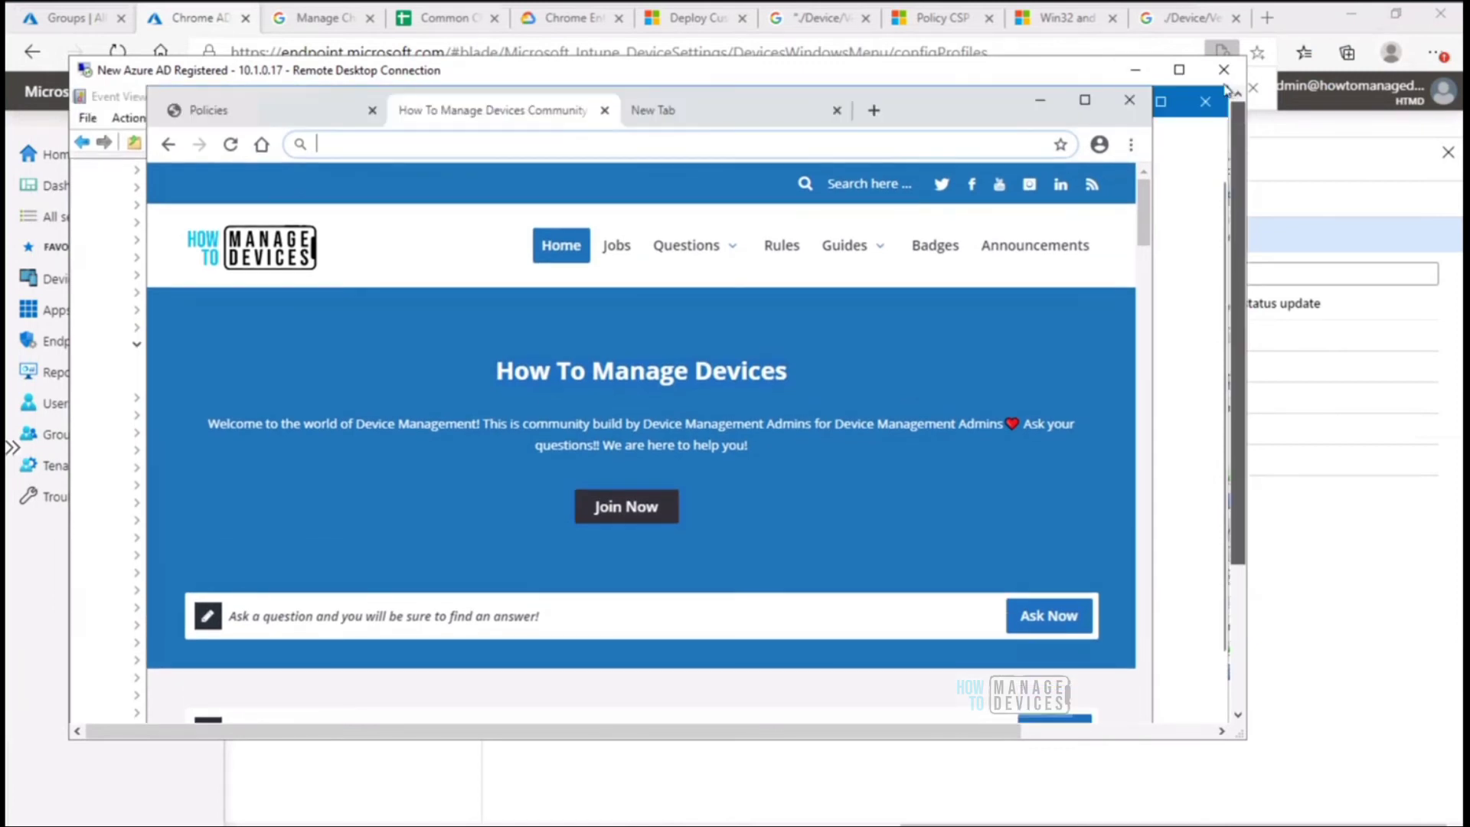
left_click(1179, 69)
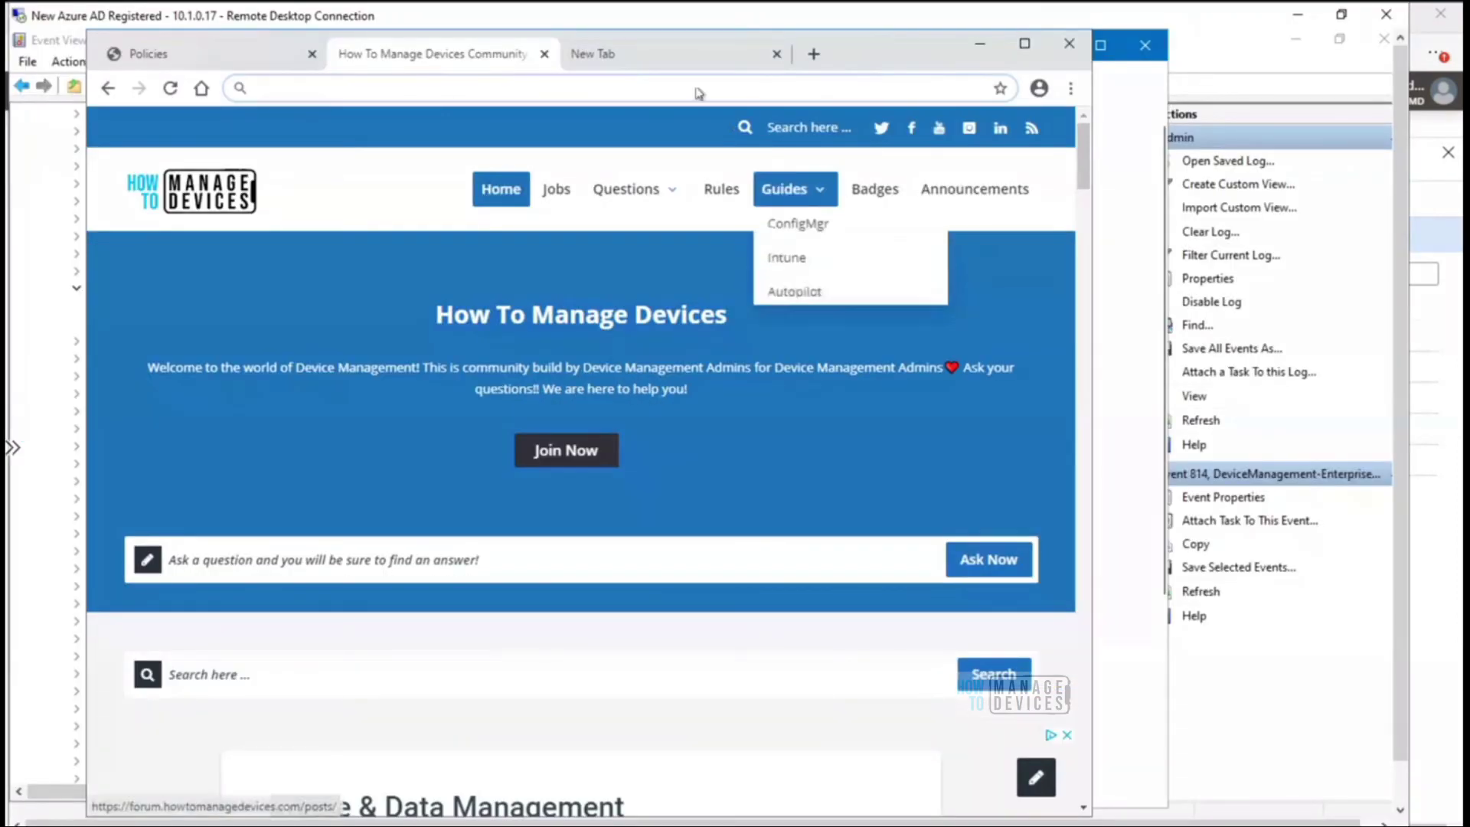
left_click(815, 55)
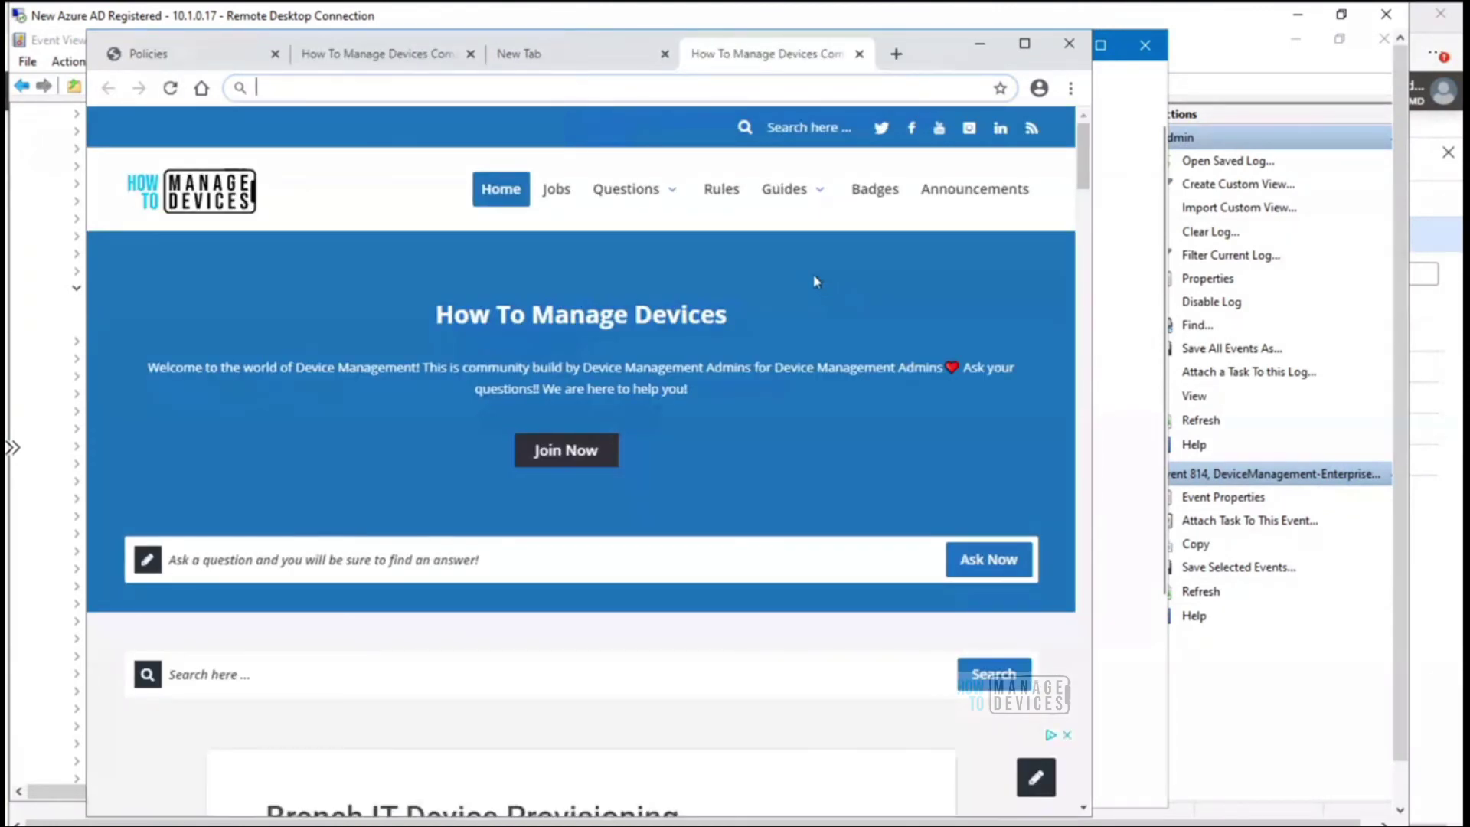
left_click(897, 55)
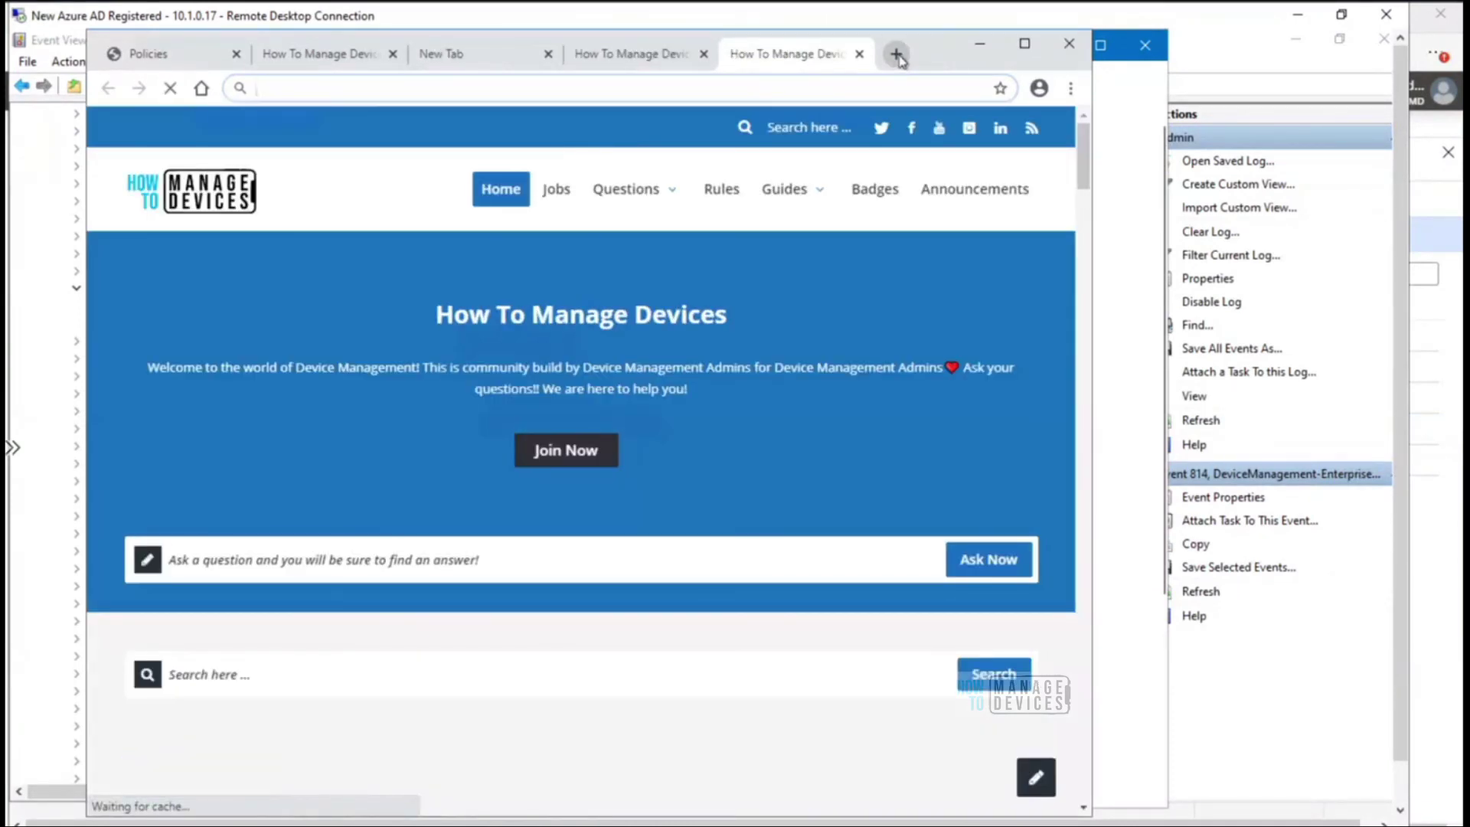
left_click(897, 55)
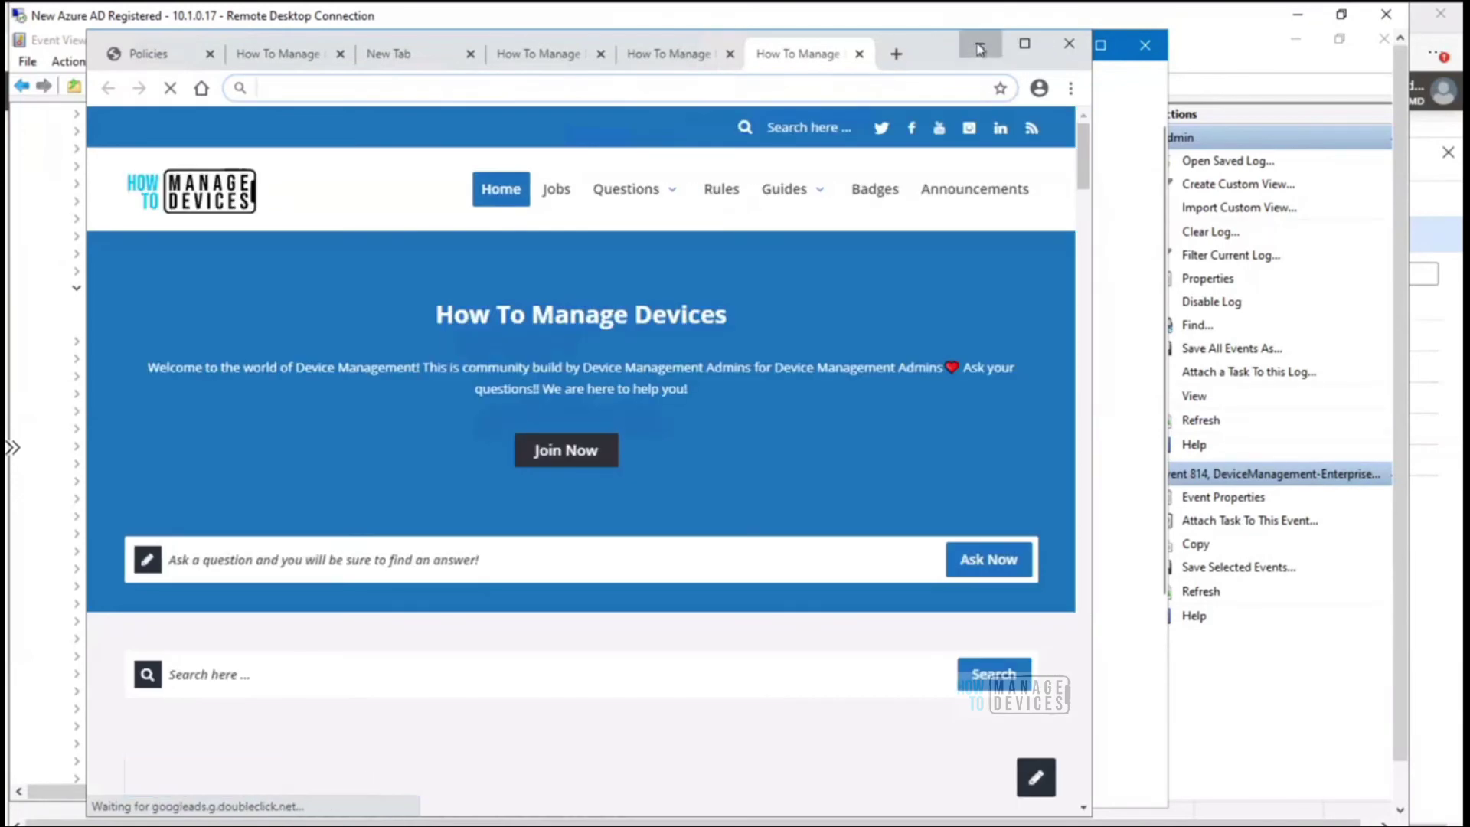
left_click(979, 48)
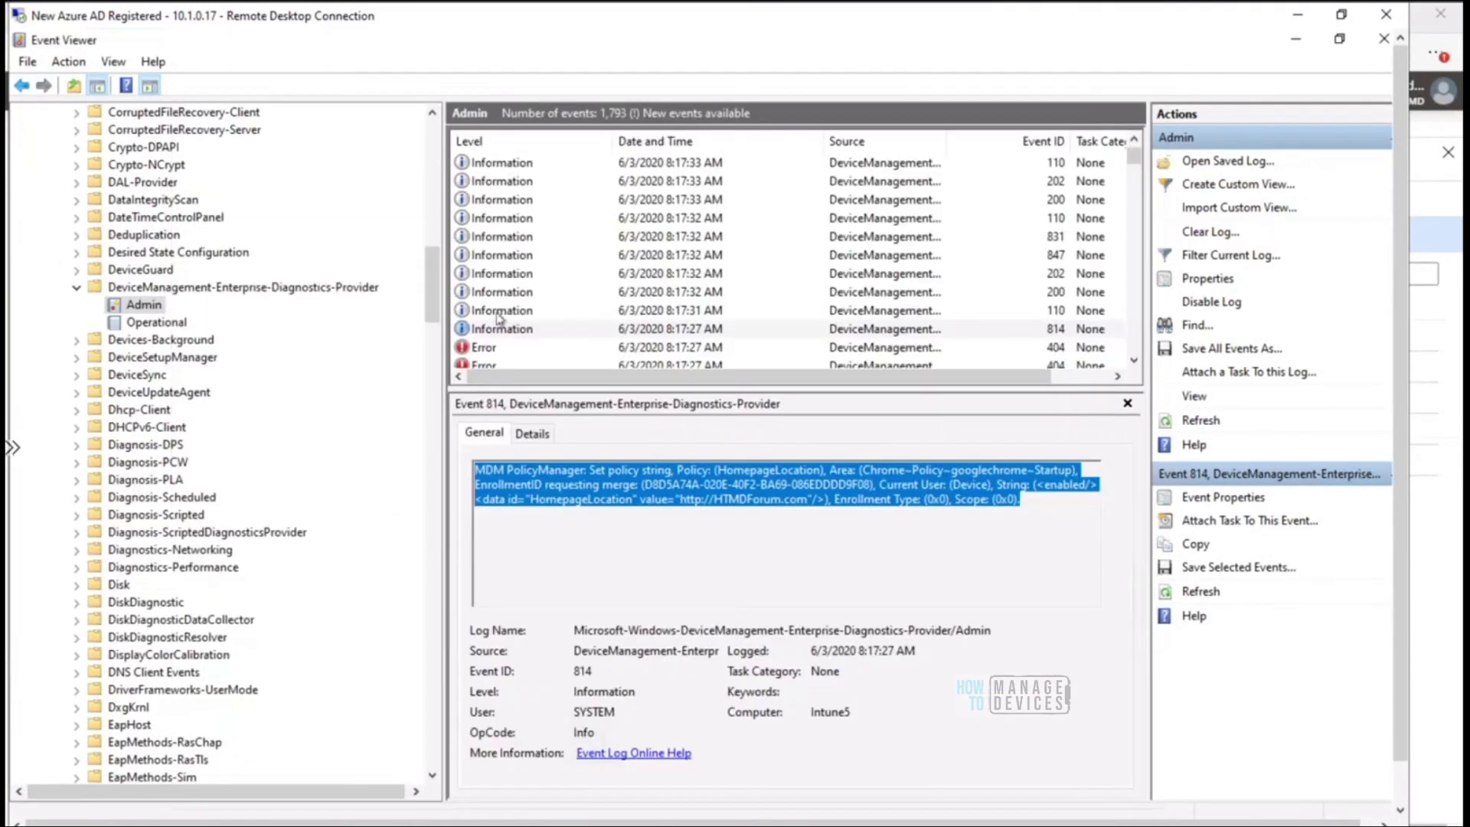
Step: Refresh the DeviceManagement-Enterprise-Diagnostics-Provider Admin log and select its newest event
right_click(143, 307)
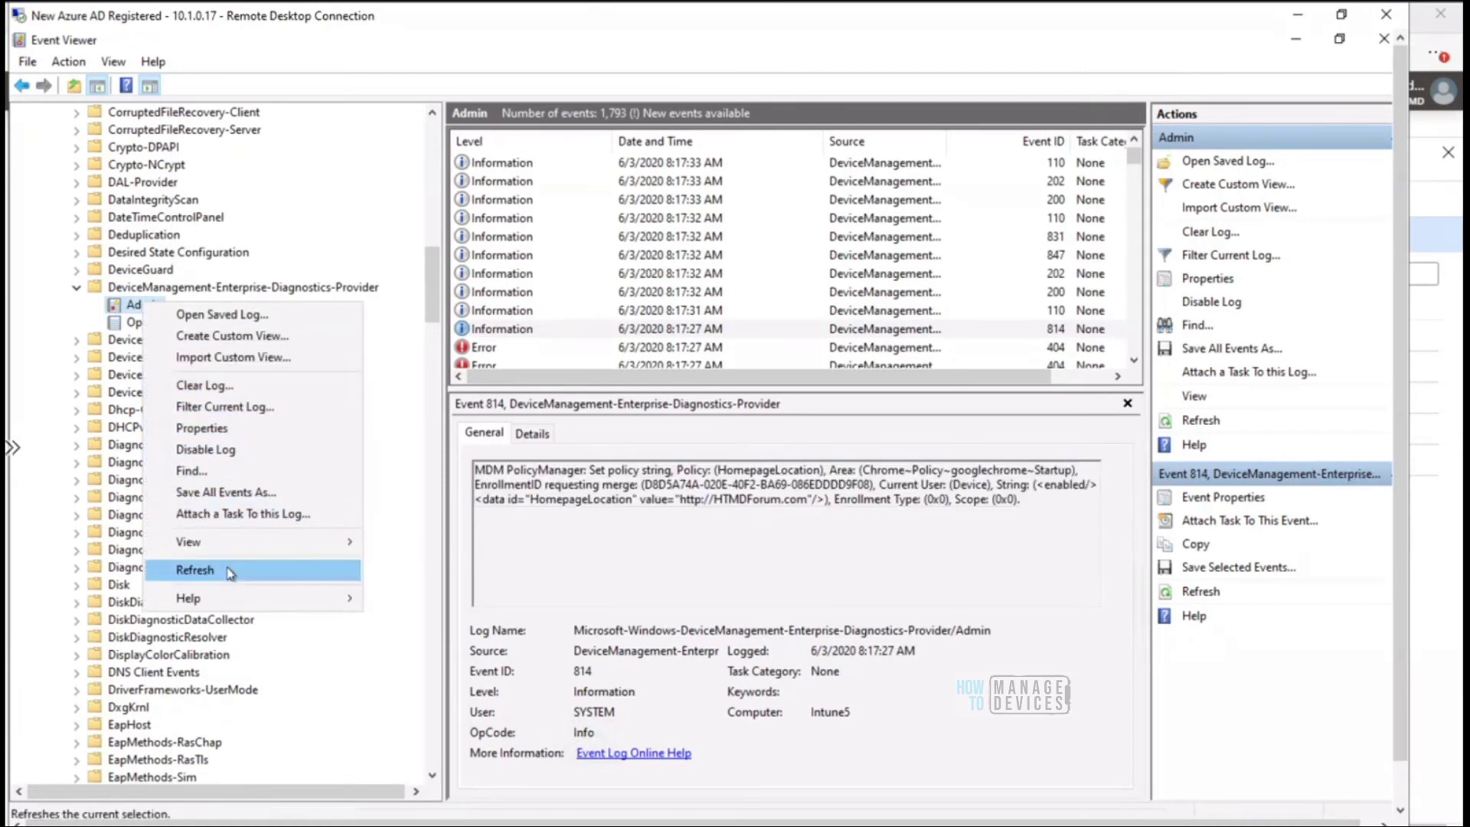
left_click(195, 570)
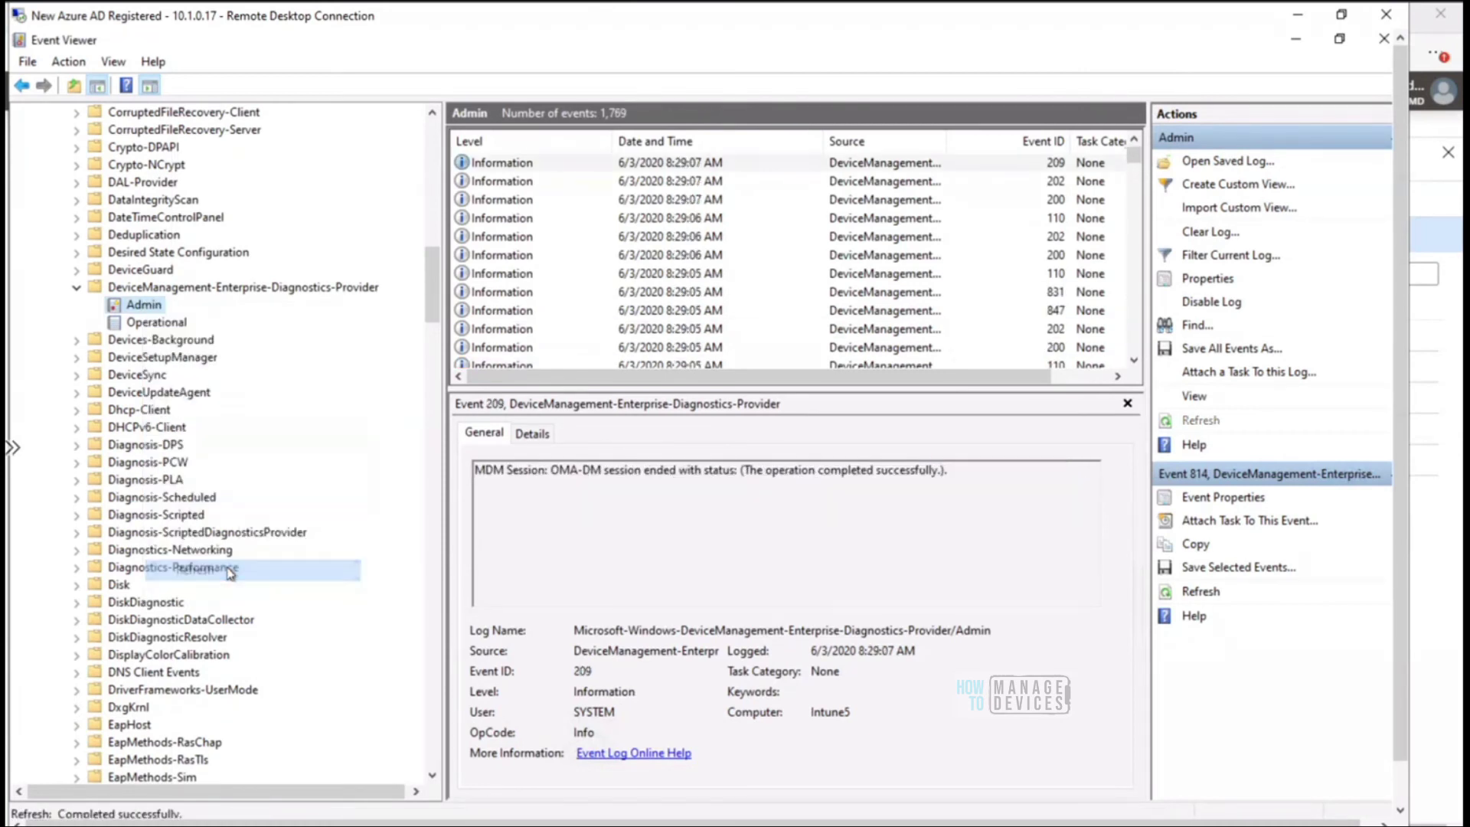
left_click(674, 164)
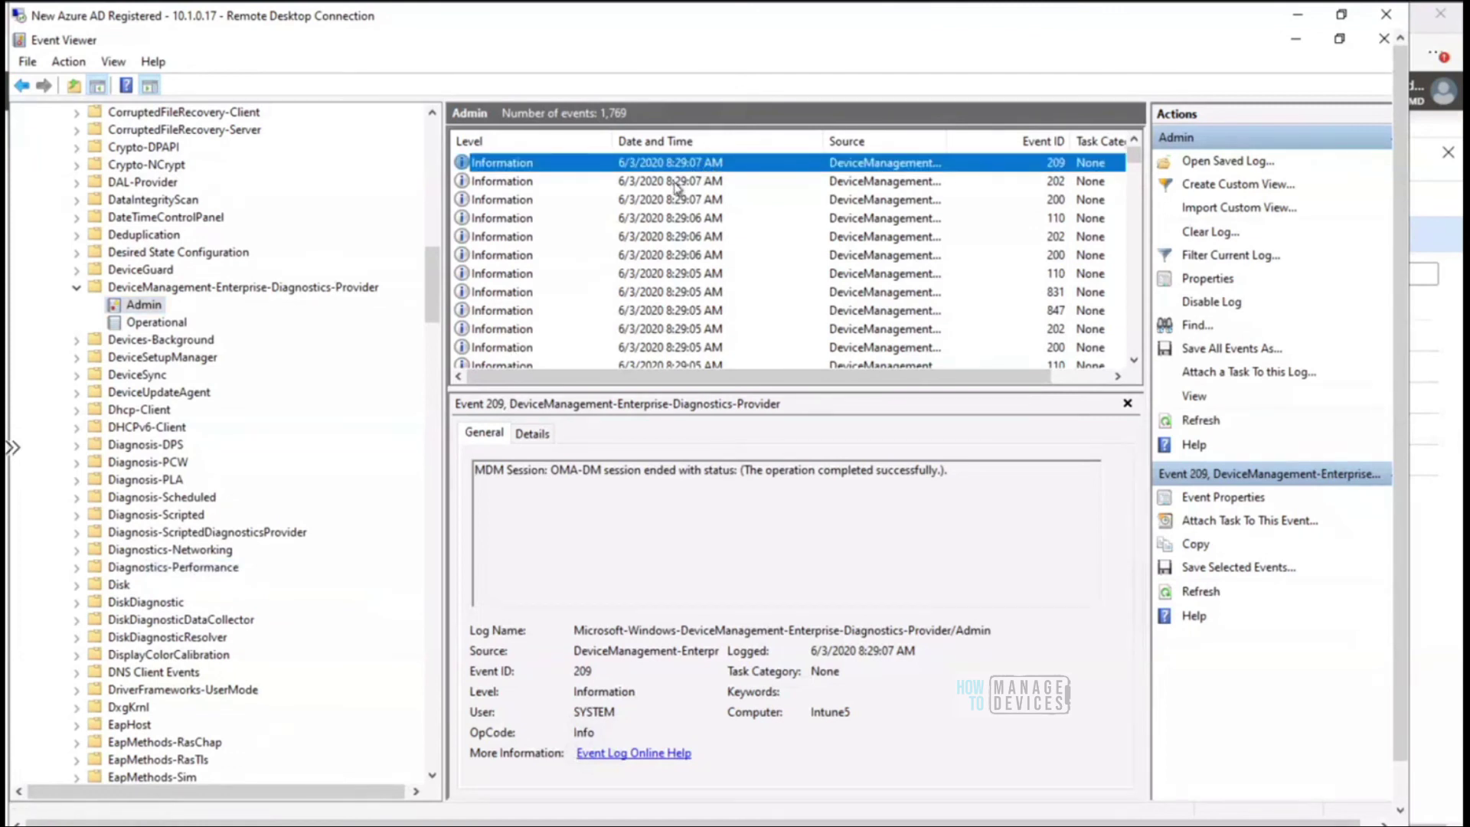
Step: Step through the newest Admin events to event 831 for NewTabPageLocation and highlight its entire message
key("Down")
key("Down")
key("Down")
key("Down")
key("Down")
key("Down")
key("Down")
key("Down")
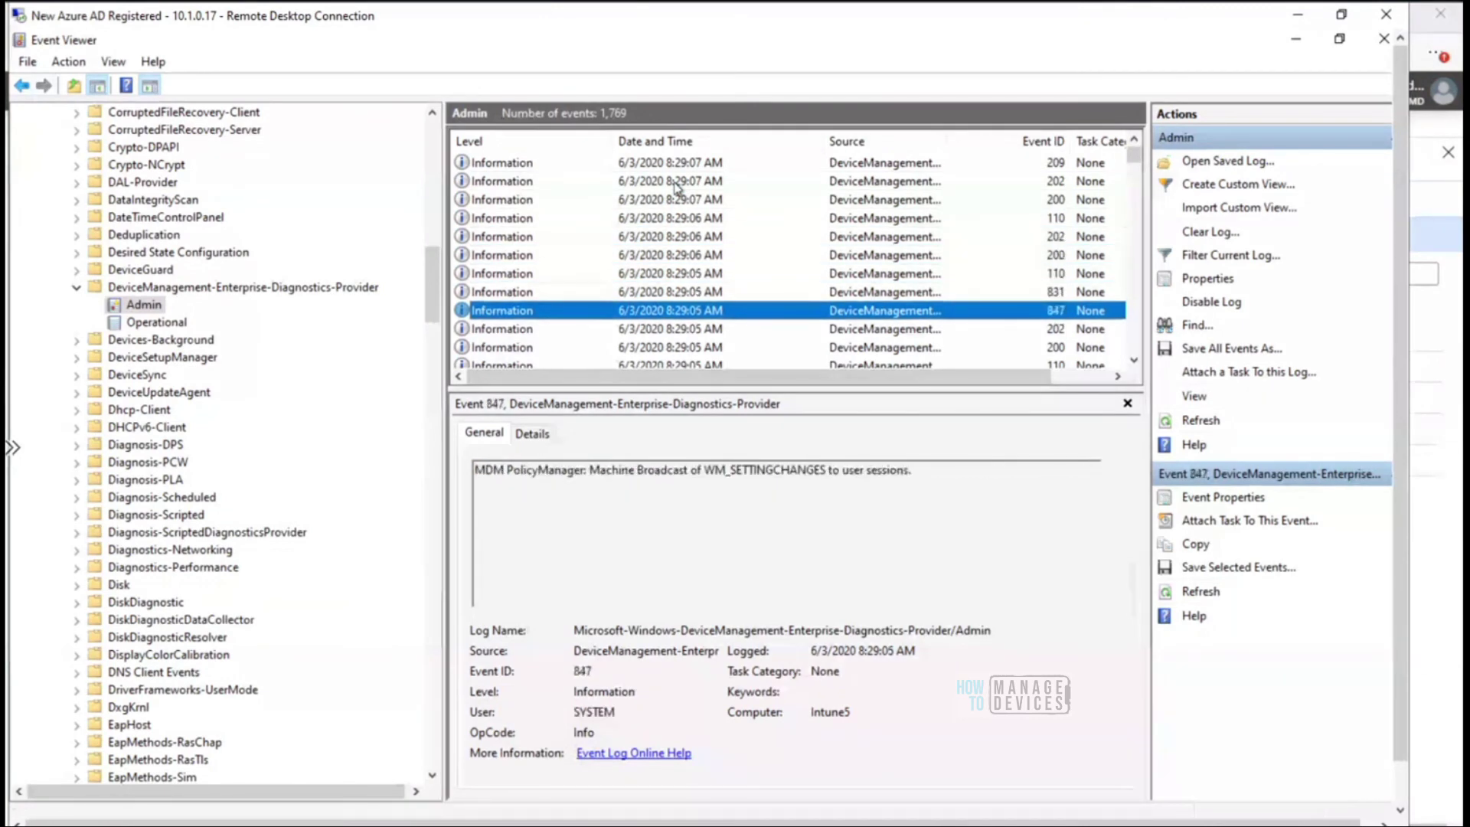
key("Up")
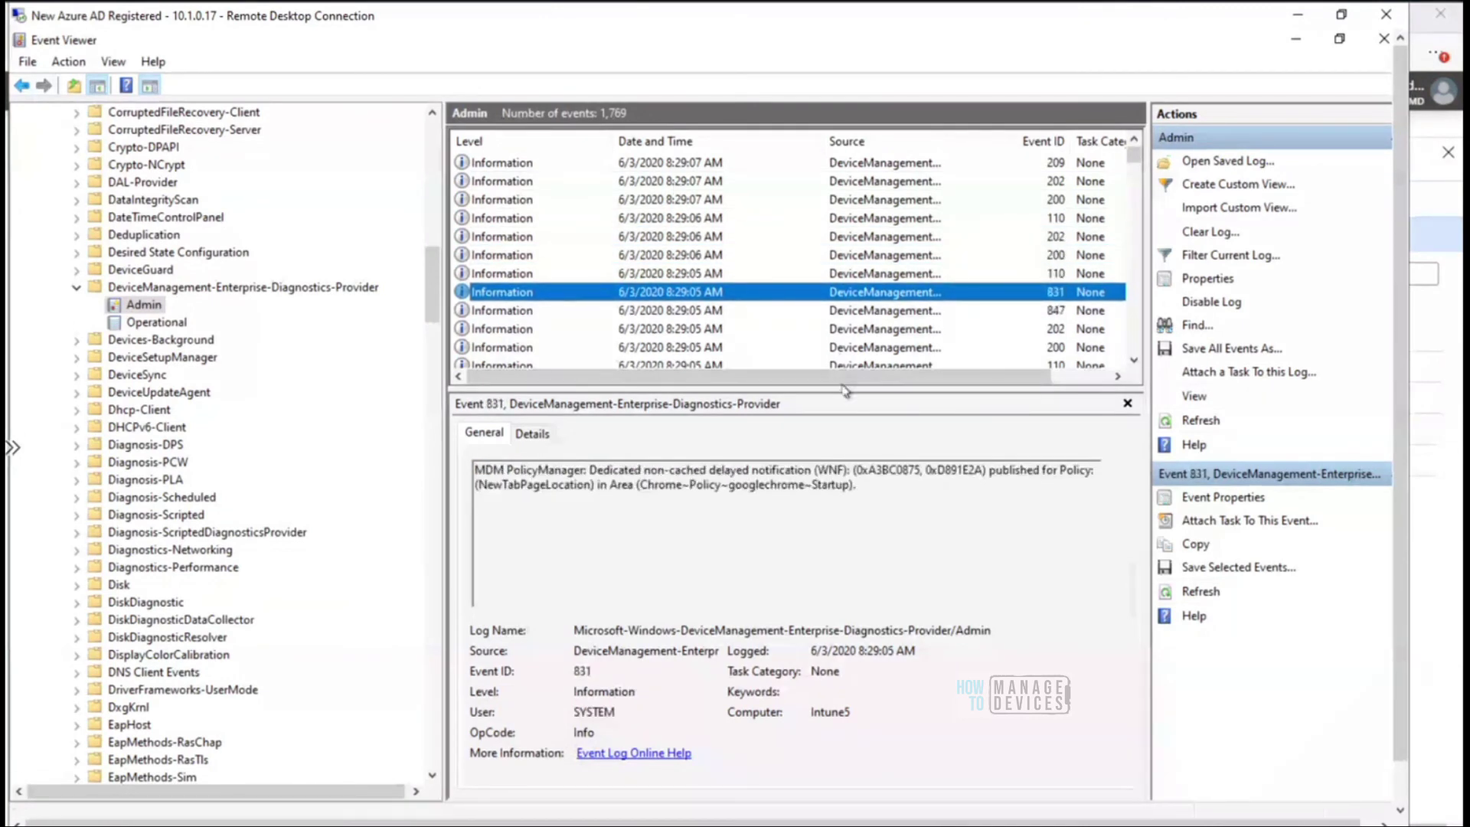
left_click_drag(866, 489, 452, 459)
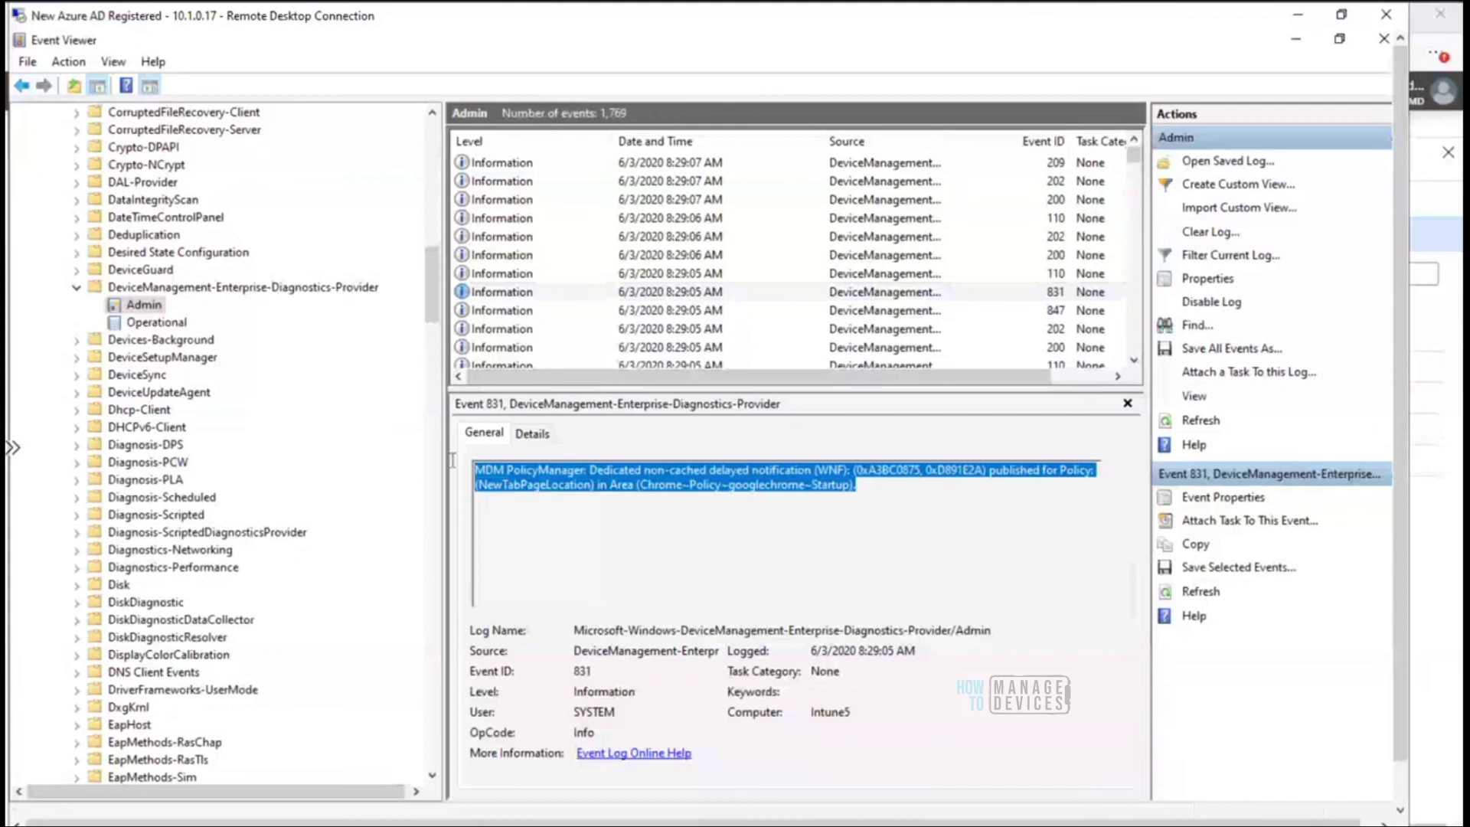
Step: Step down to the 8:29:00 AM event 814 and highlight the NewTabPageLocation data id in its message
left_click(674, 314)
key("Down")
key("Down")
key("Down")
key("Down")
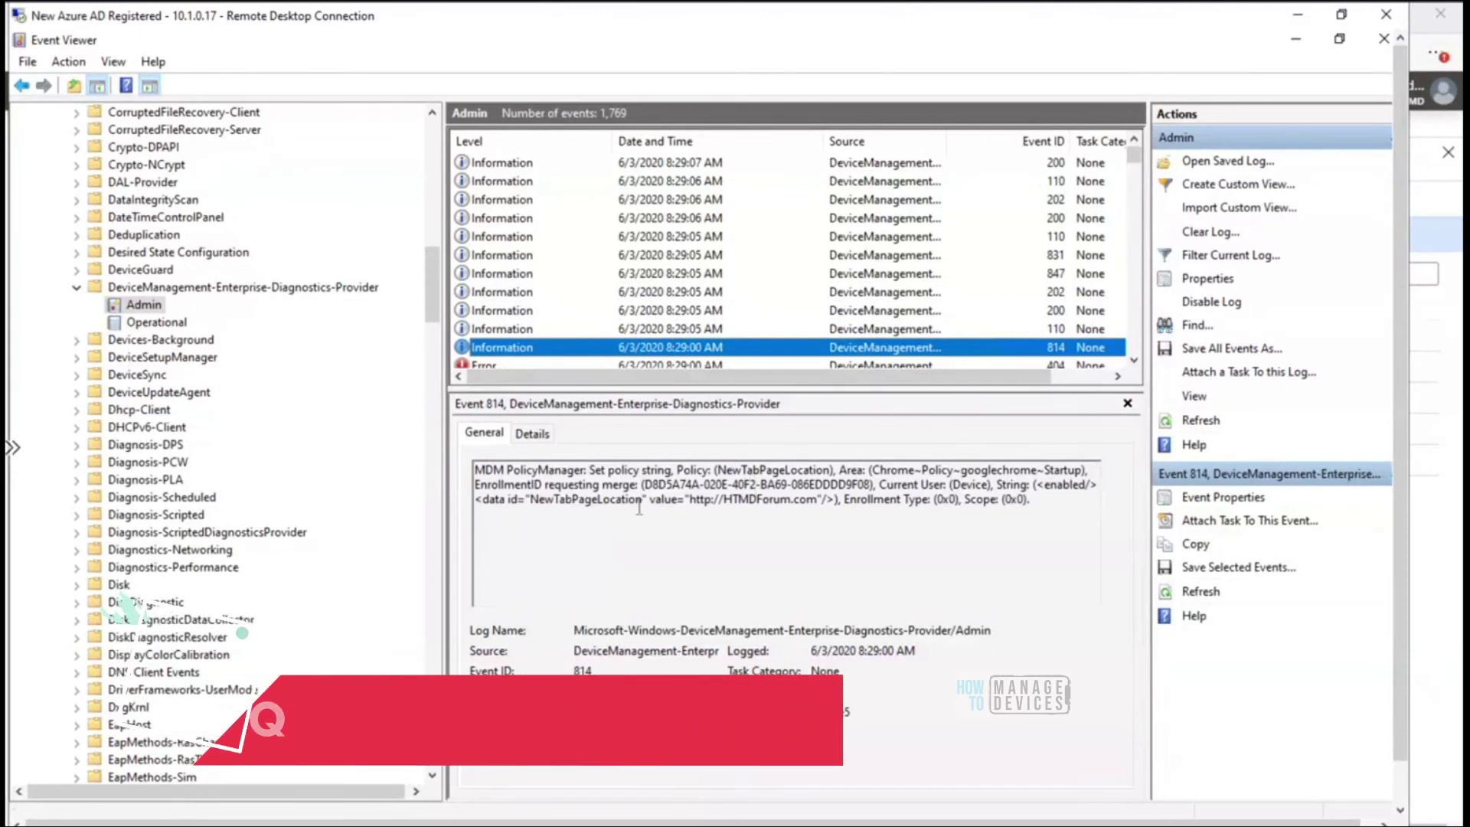
left_click_drag(637, 500, 530, 498)
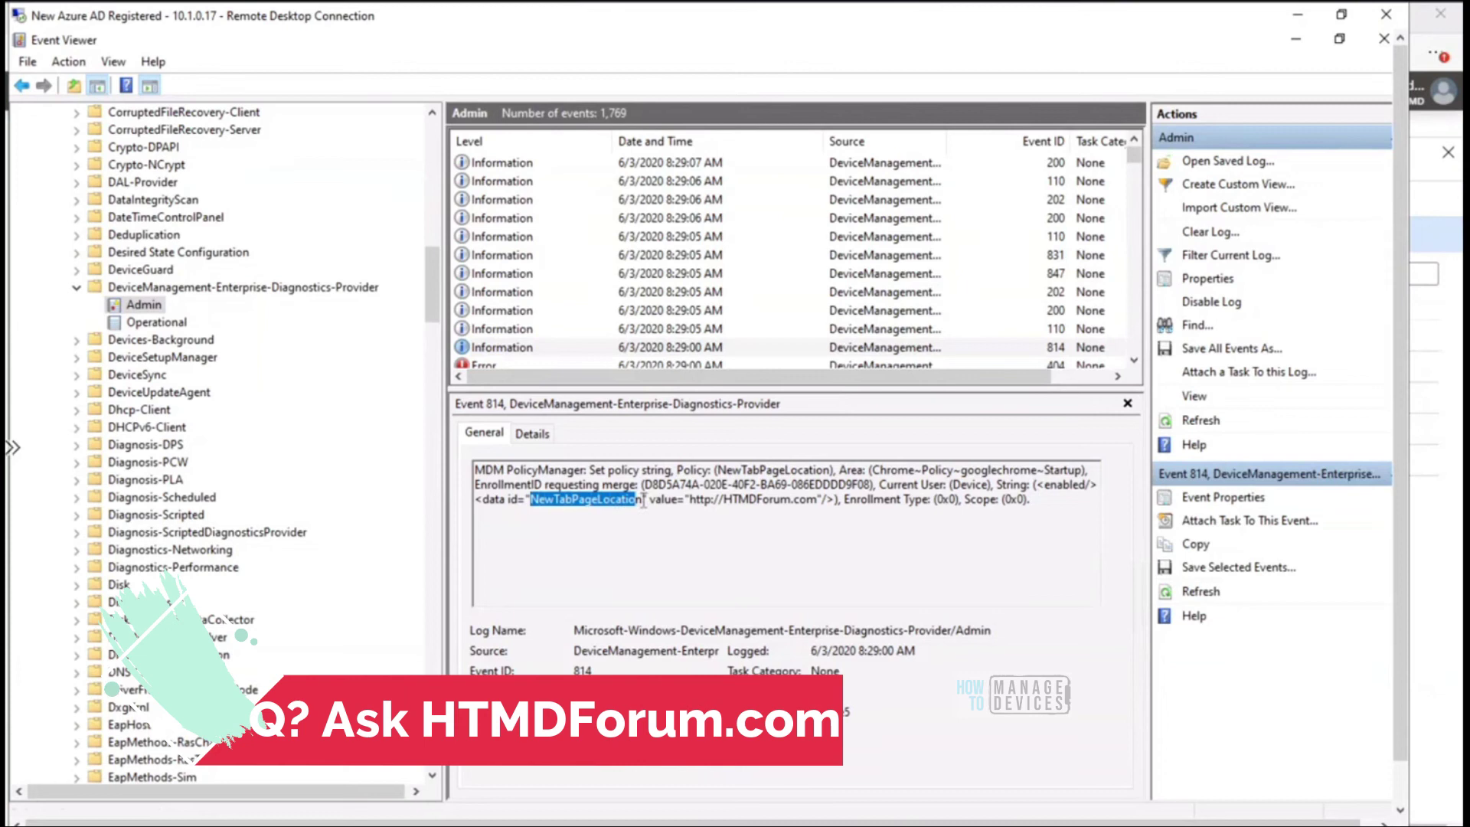
left_click_drag(637, 498, 530, 496)
left_click_drag(644, 498, 532, 496)
Step: Select event 814's entire message in the New Azure AD Registered session, and switch to the Azure AD Joined session
left_click(884, 816)
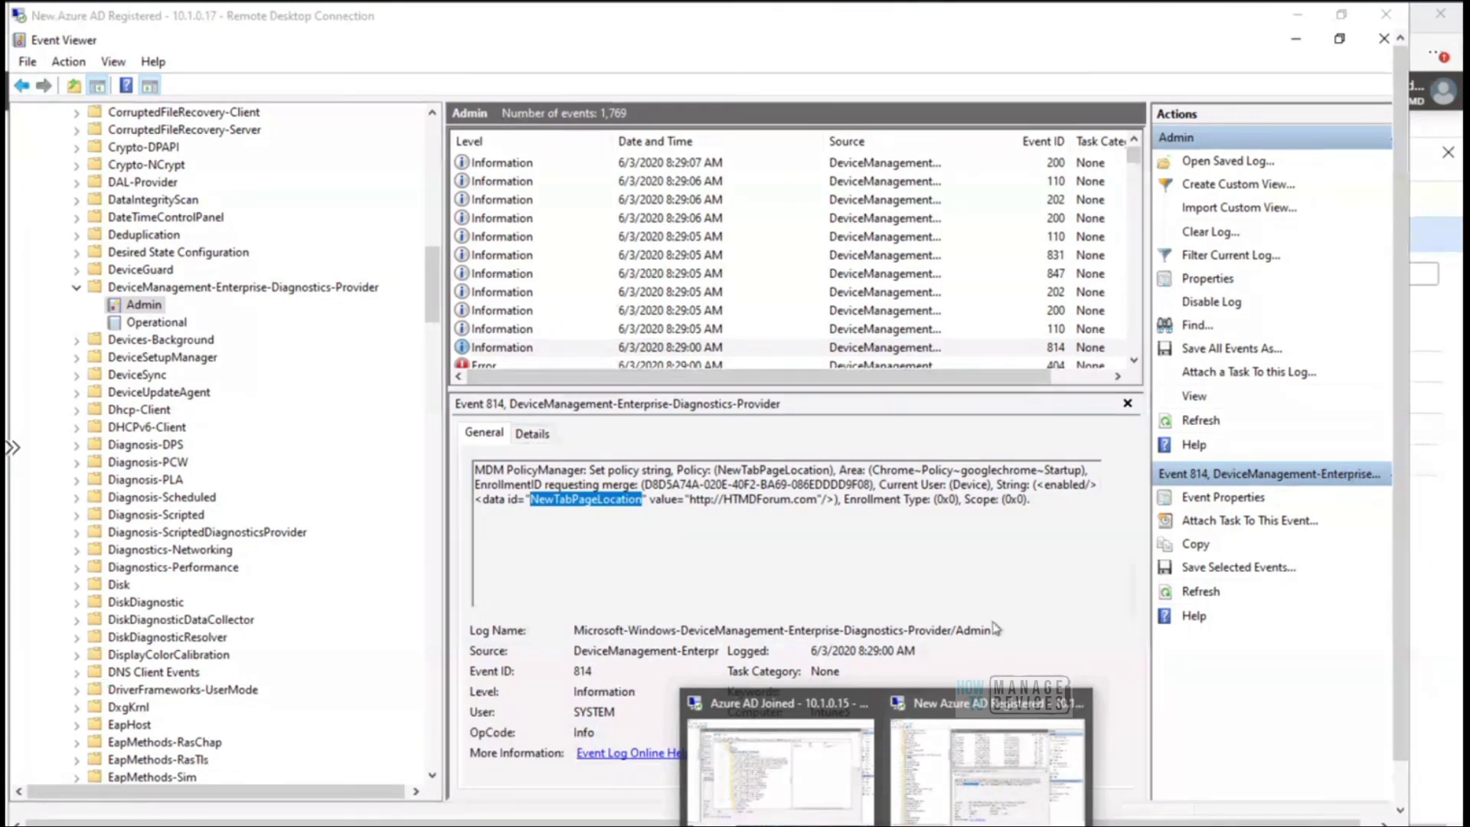
left_click(962, 758)
key("ctrl+a")
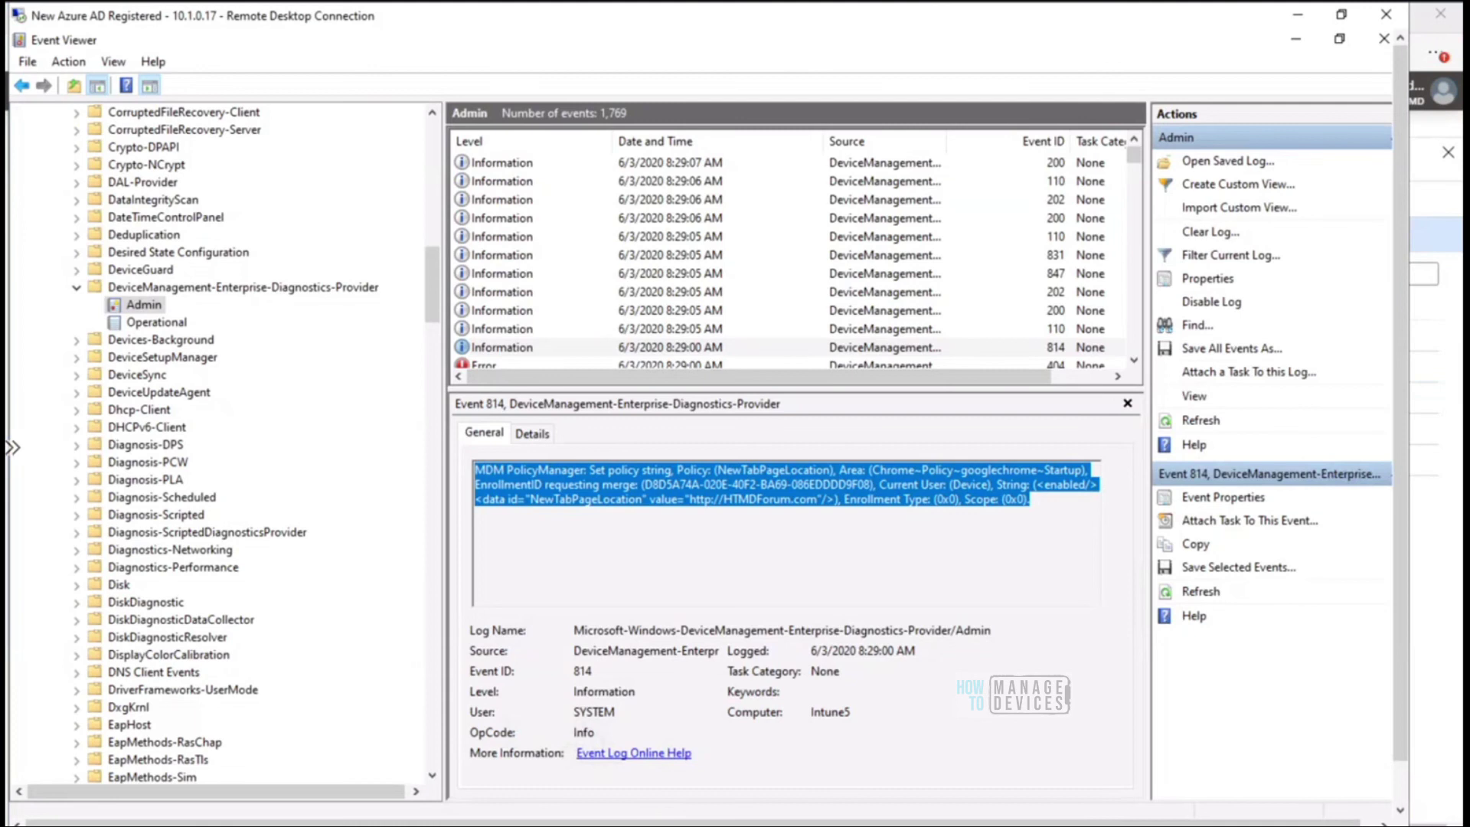
mouse_move(769, 780)
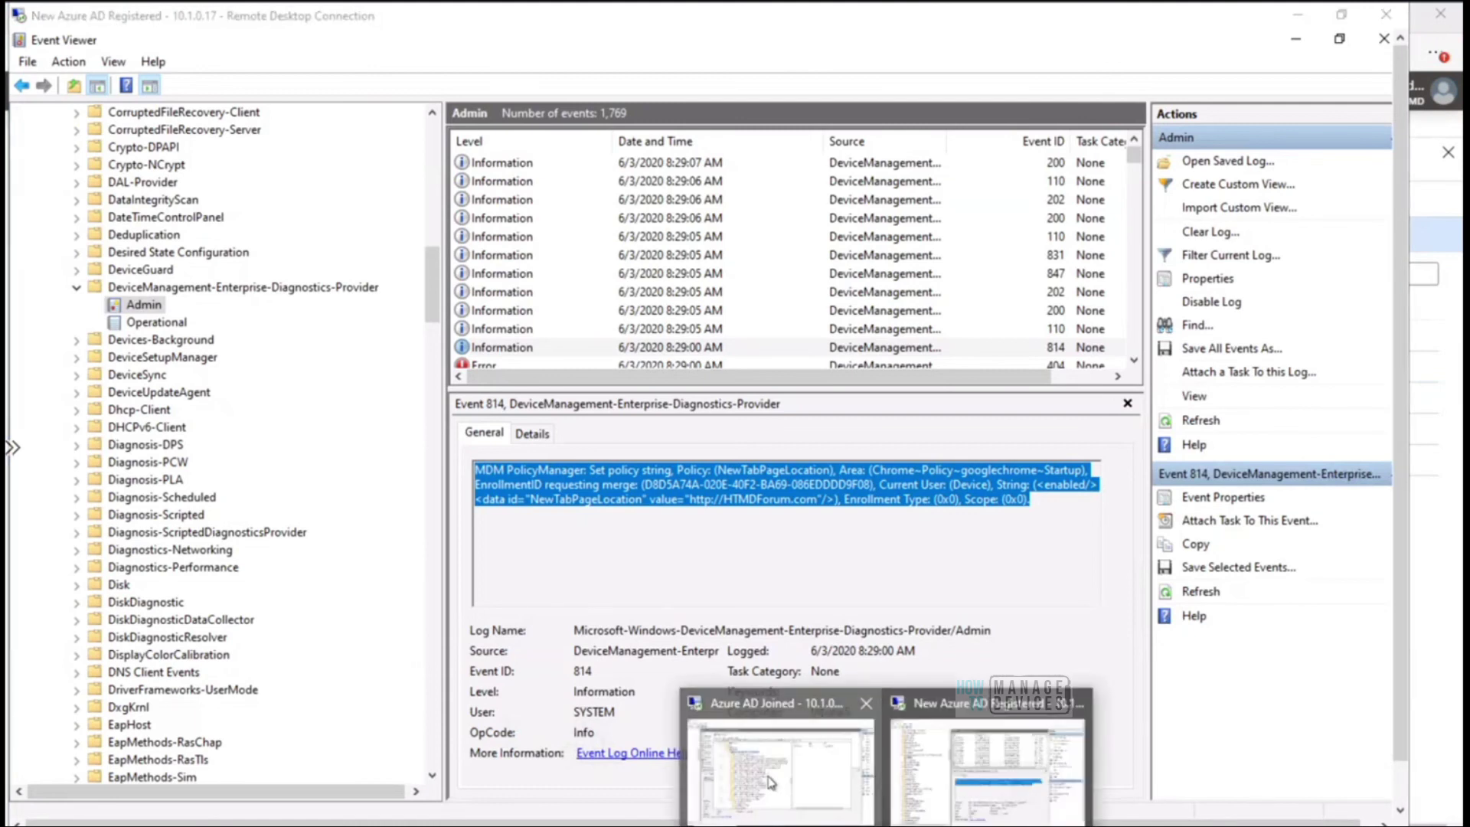
left_click(769, 781)
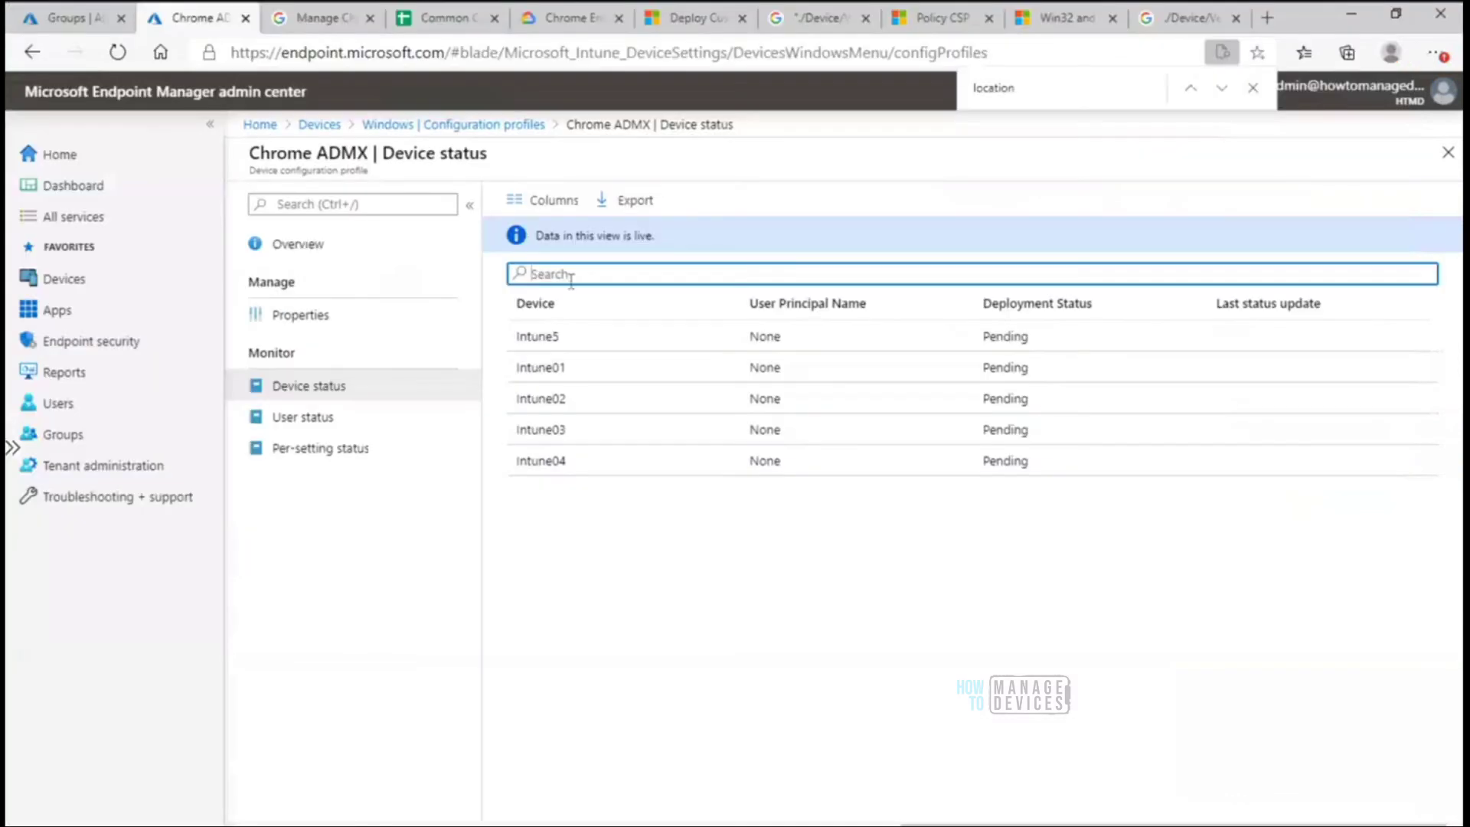
Step: Open the Chrome Enterprise HomepageLocation documentation and highlight the description passages about home page type and users changing their home page URL
left_click(557, 23)
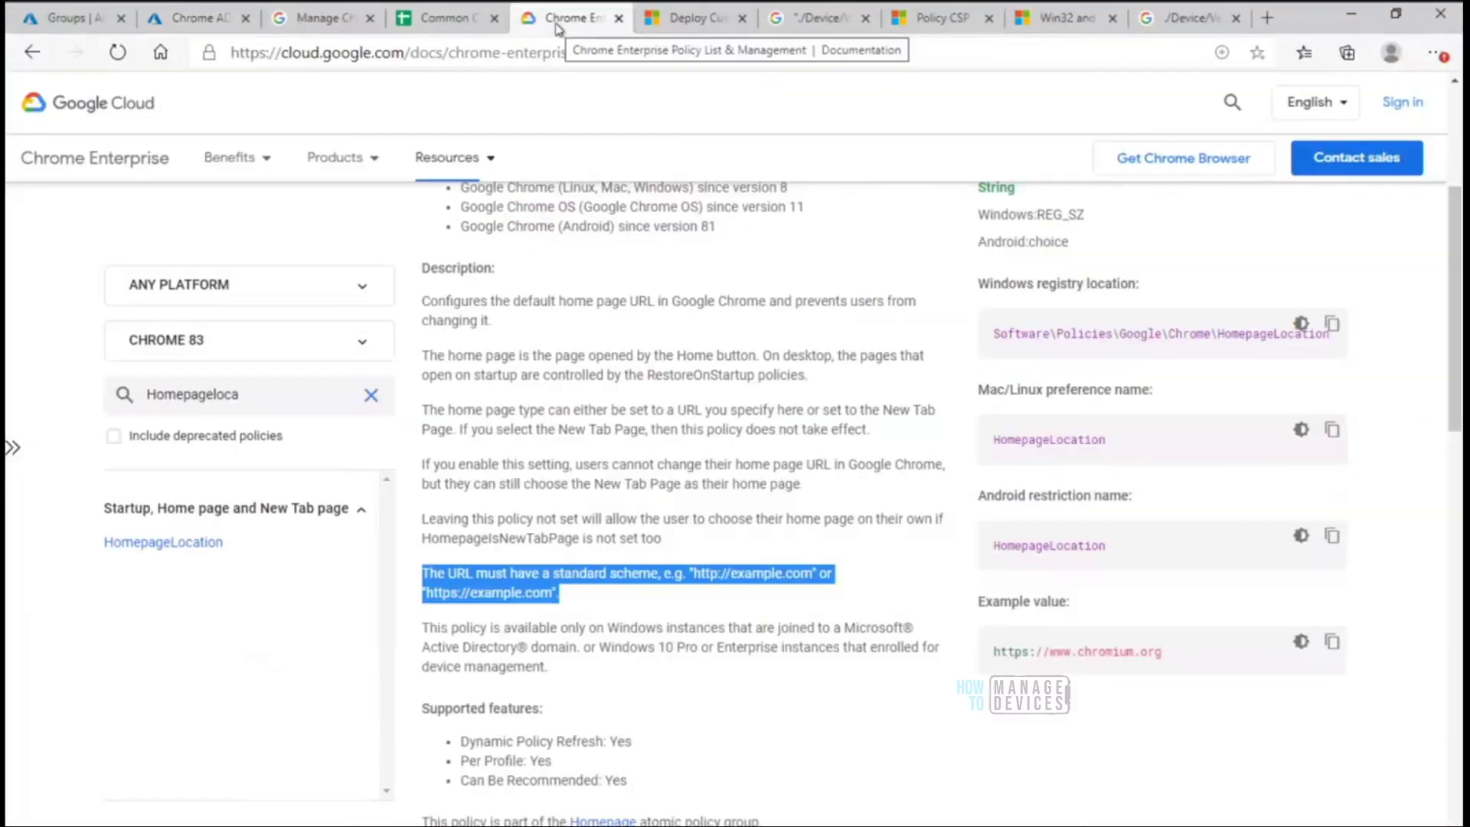
right_click(536, 414)
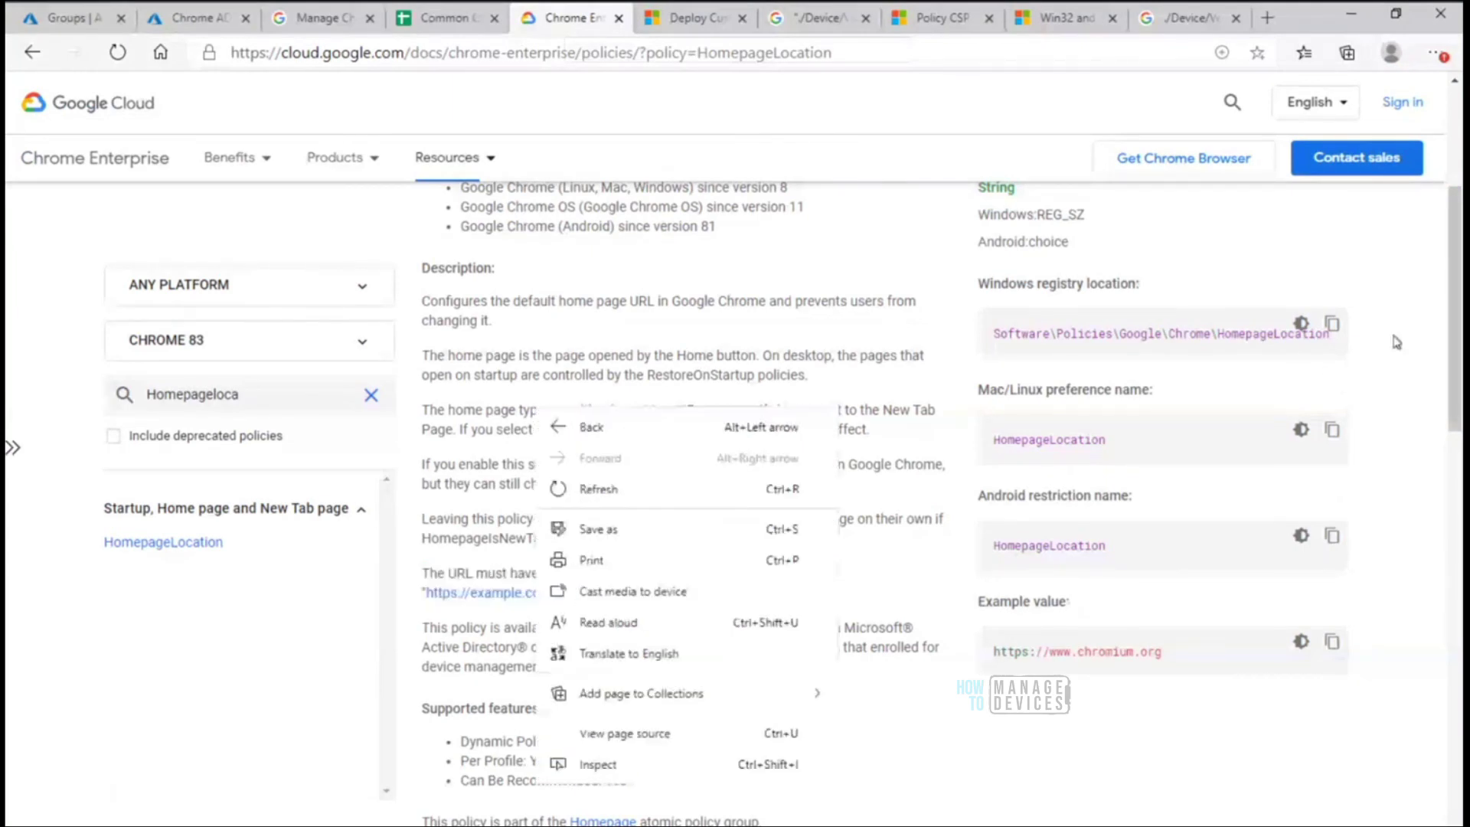
left_click(604, 369)
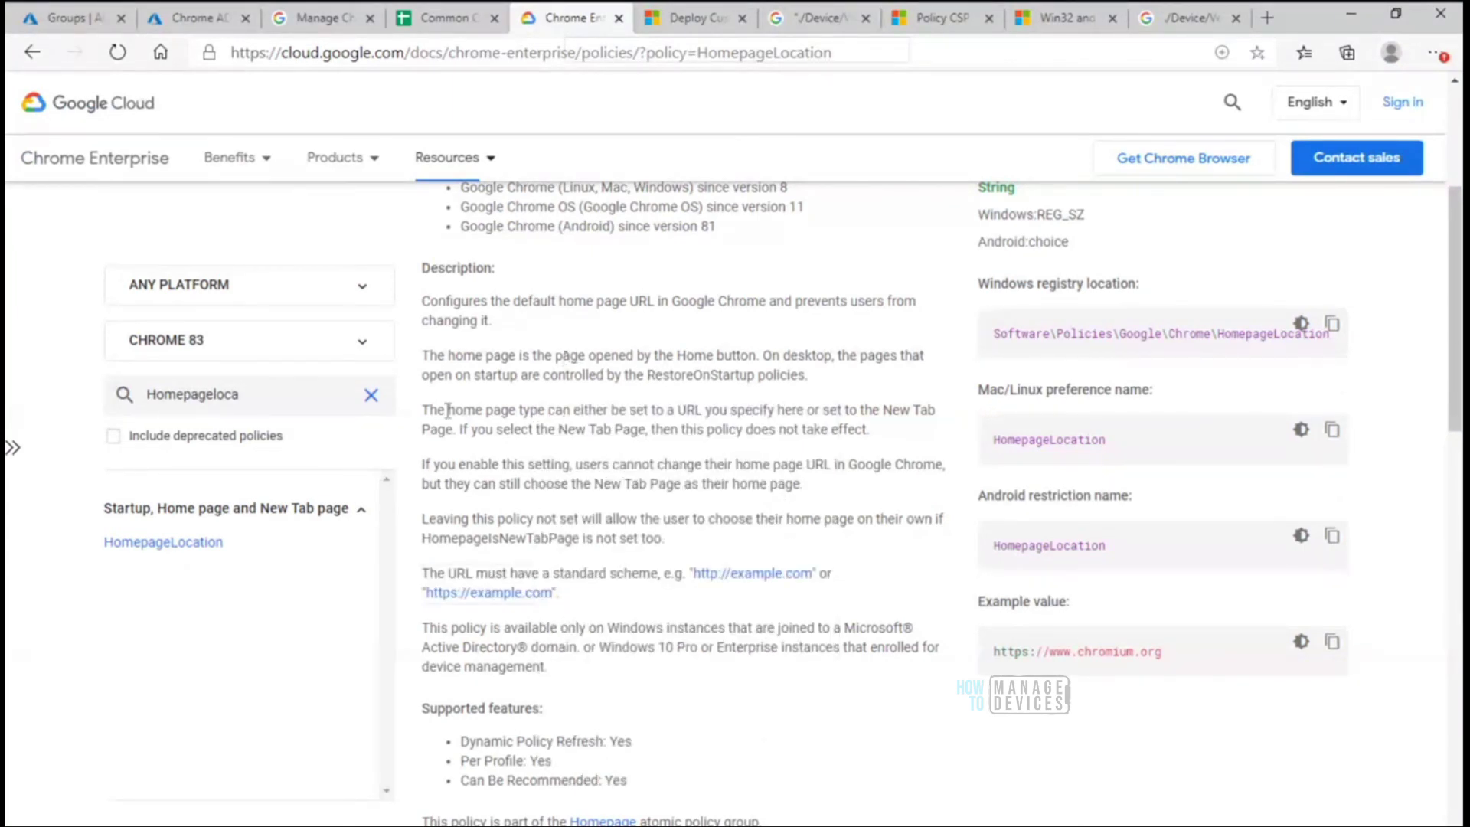
left_click_drag(425, 411, 857, 428)
left_click_drag(830, 489, 416, 464)
left_click(812, 493)
left_click_drag(605, 475, 651, 455)
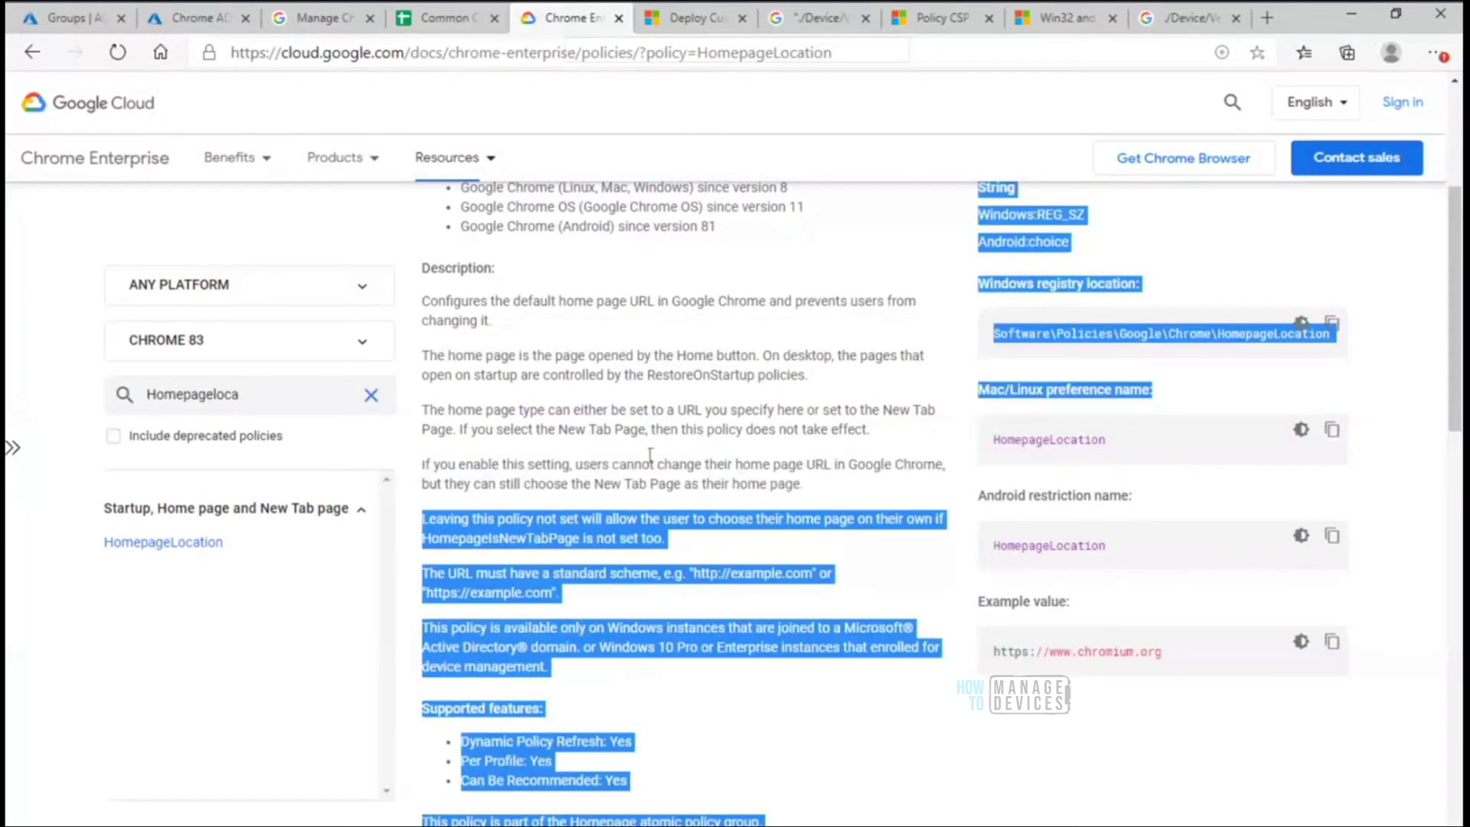
Step: Highlight the HomepageLocation policy title, and the description from the Home button paragraph through the note on Windows instances enrolled for device management
mouse_move(819, 486)
left_mouse_down()
mouse_move(419, 470)
mouse_move(842, 491)
mouse_move(823, 482)
left_mouse_up()
left_click_drag(1457, 320, 1457, 232)
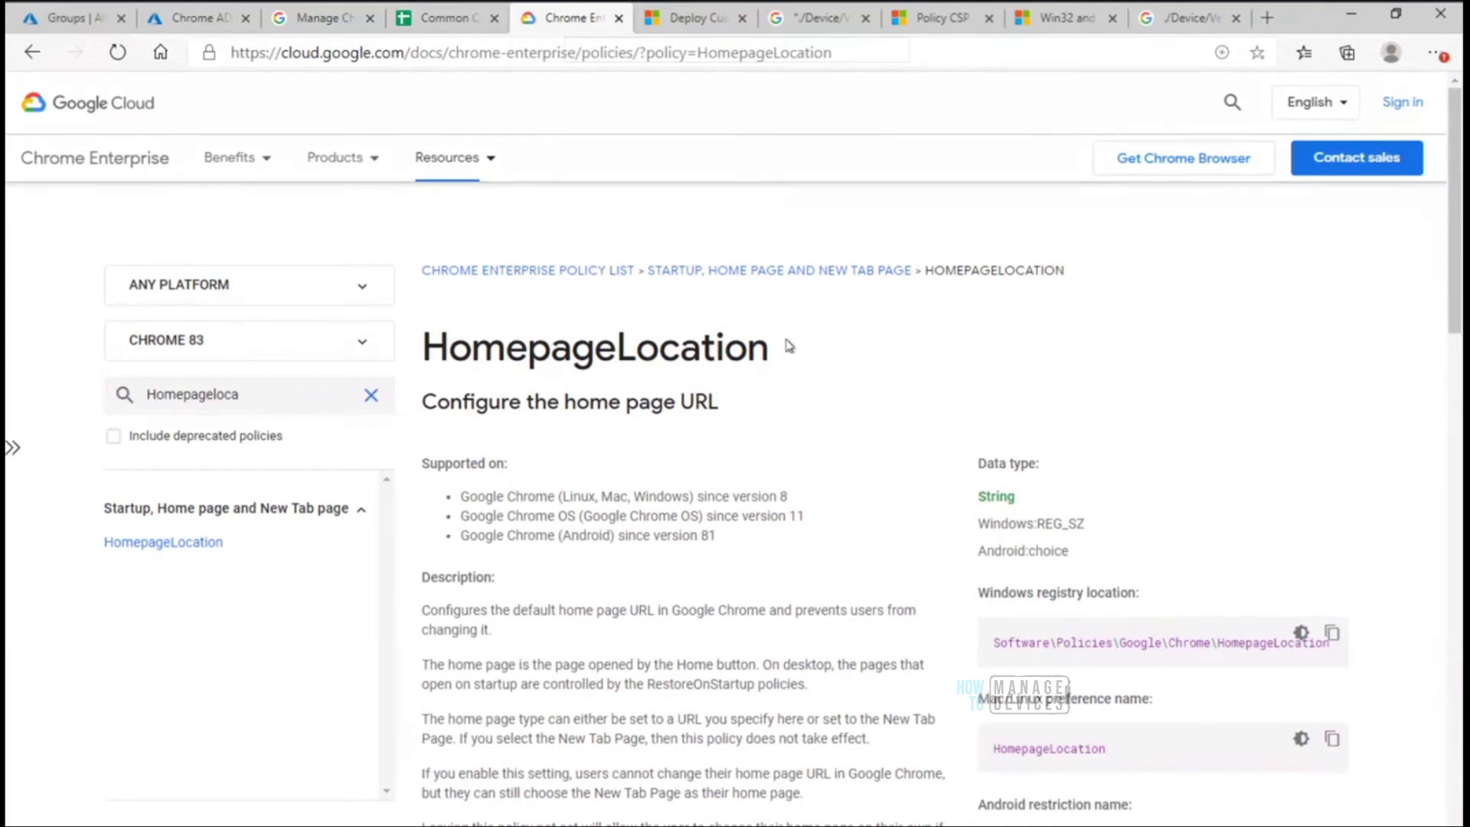
left_click_drag(784, 350, 426, 348)
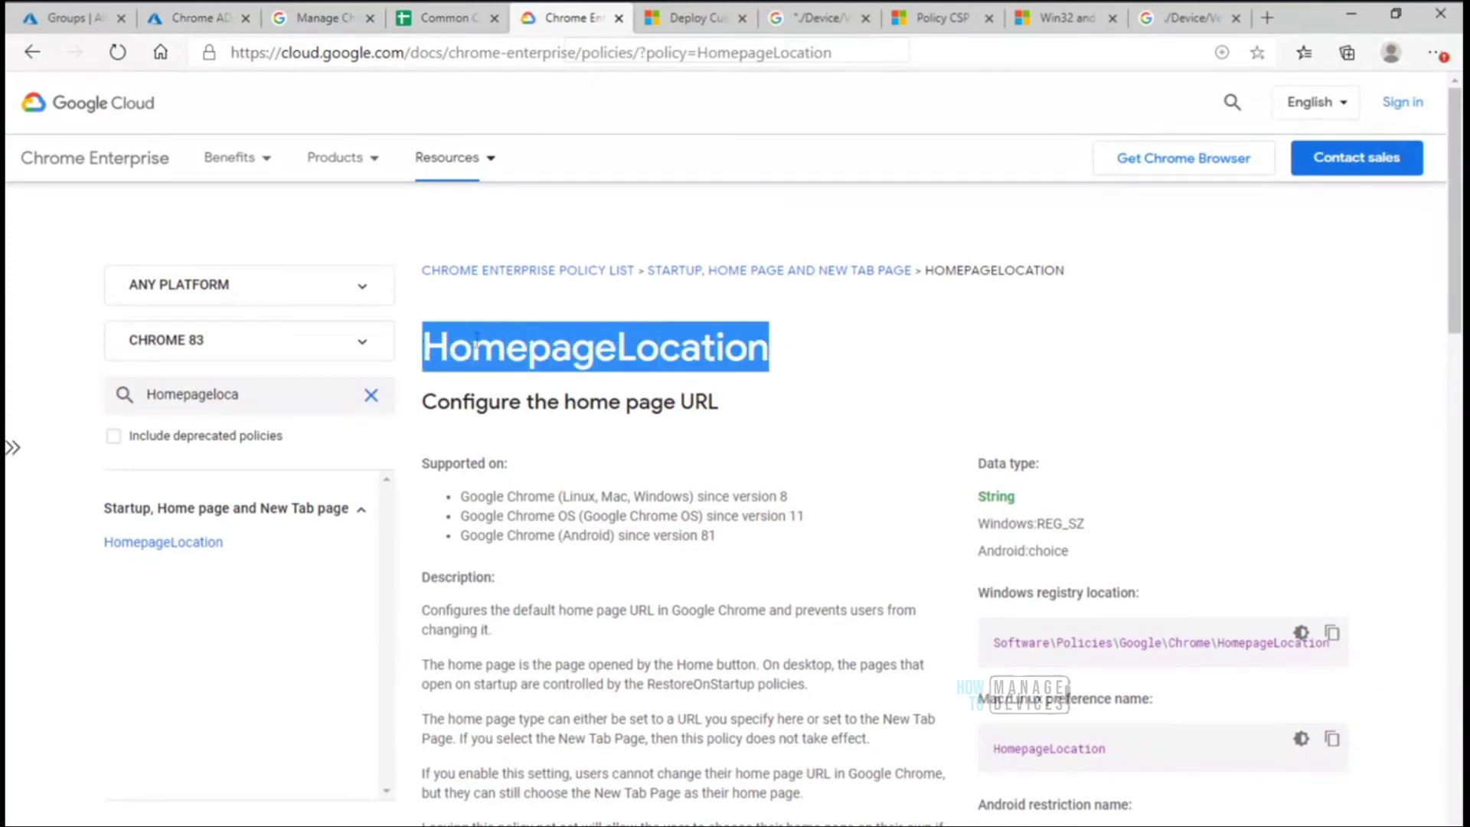
left_click_drag(1457, 260, 1456, 350)
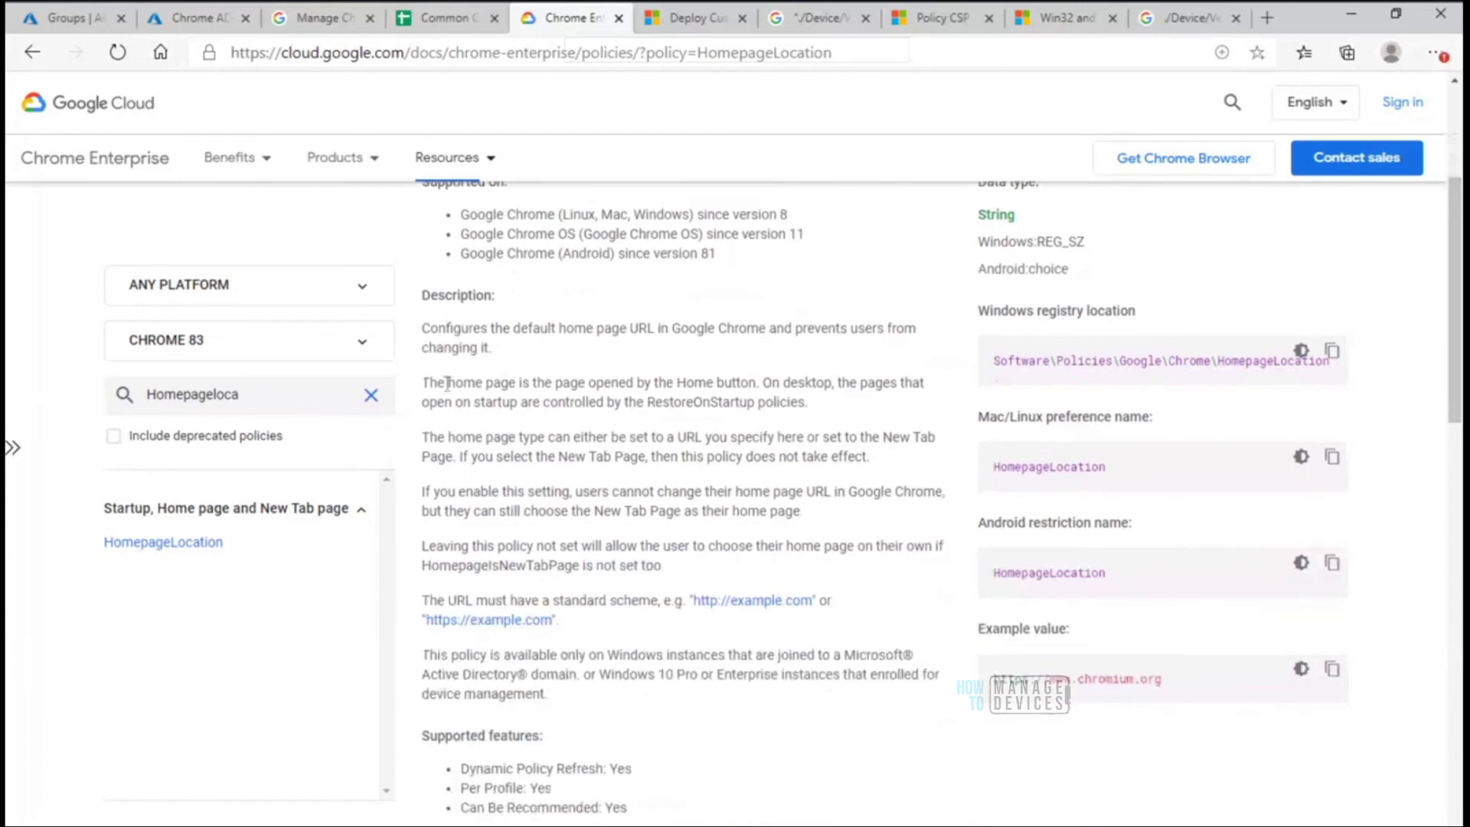
left_click_drag(424, 383, 747, 693)
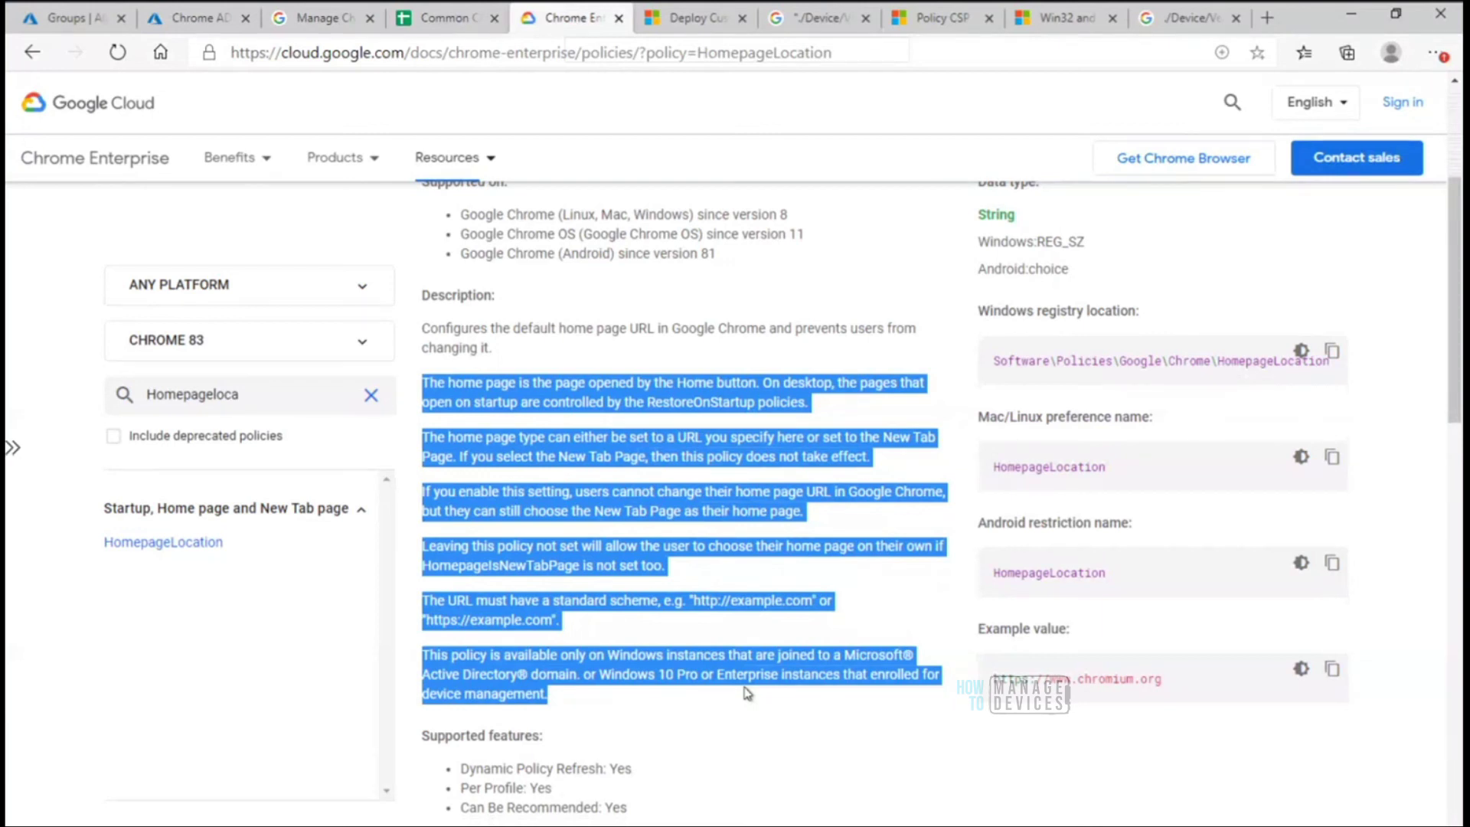
Step: Review the NewTabPageLocation row in the Chrome ADMX profile's configuration settings, highlight the start of its OMA-URI, and close the row unchanged
left_click(201, 20)
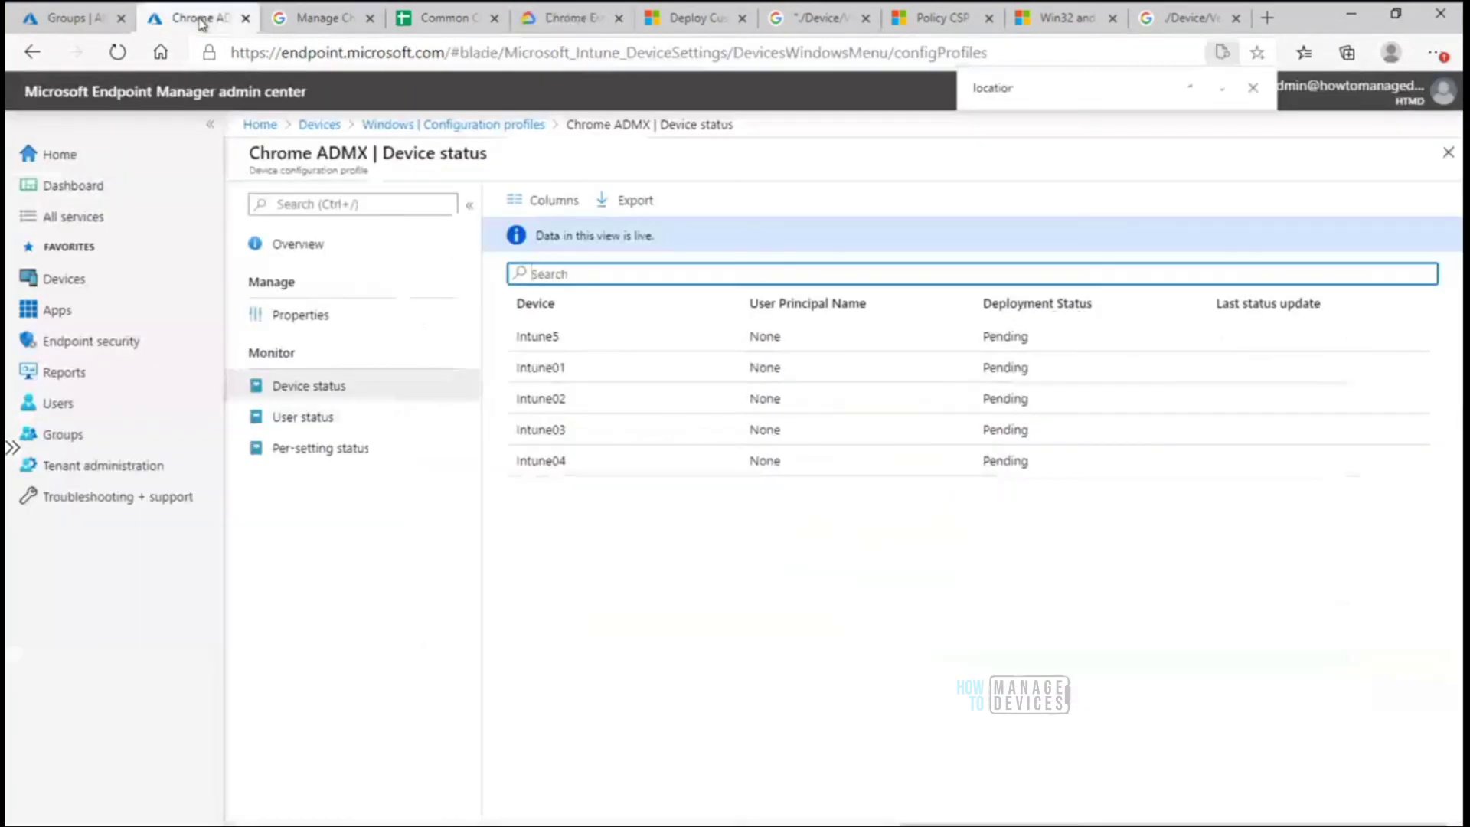
left_click(305, 316)
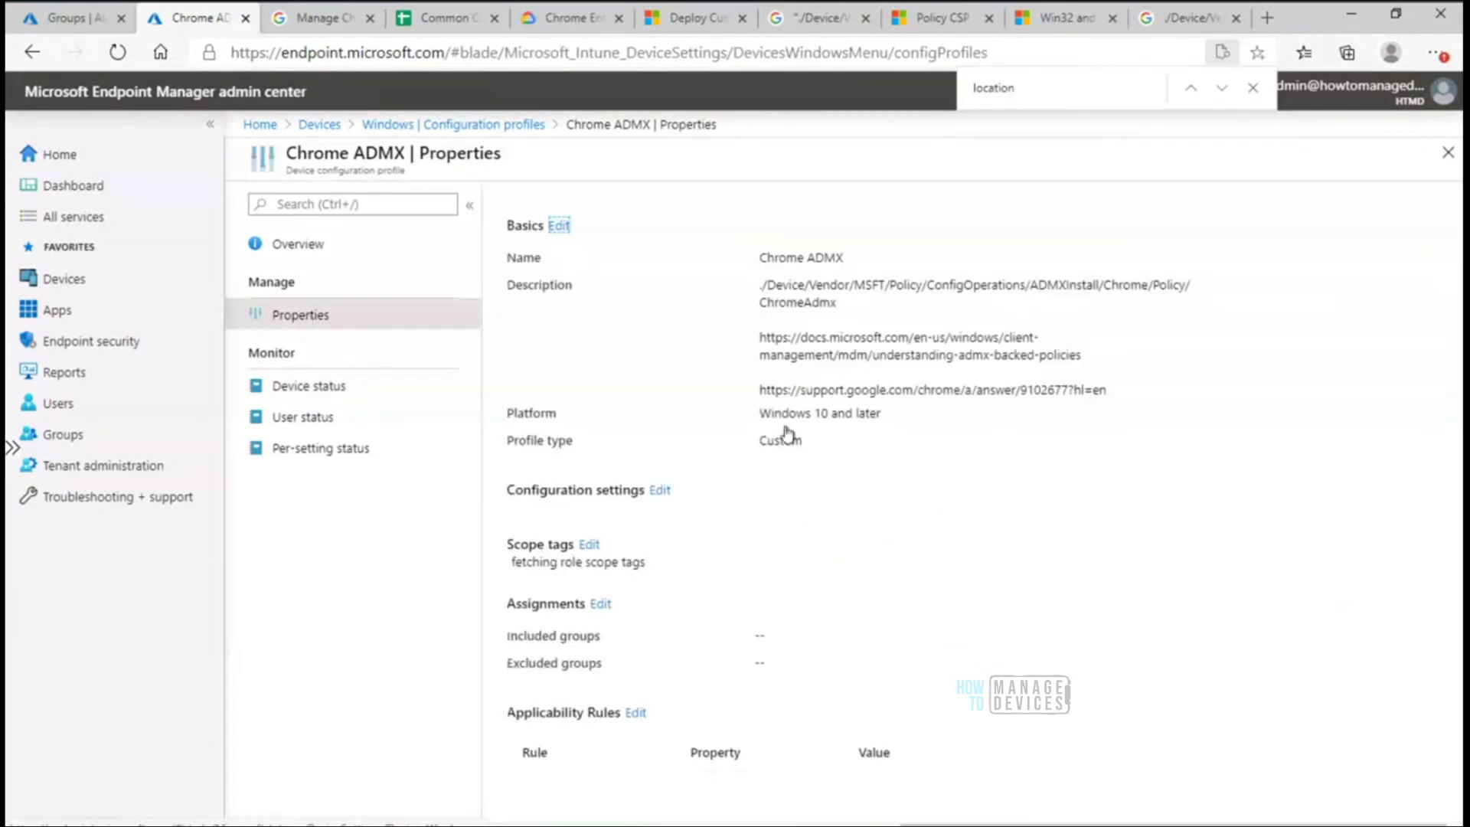
left_click(661, 494)
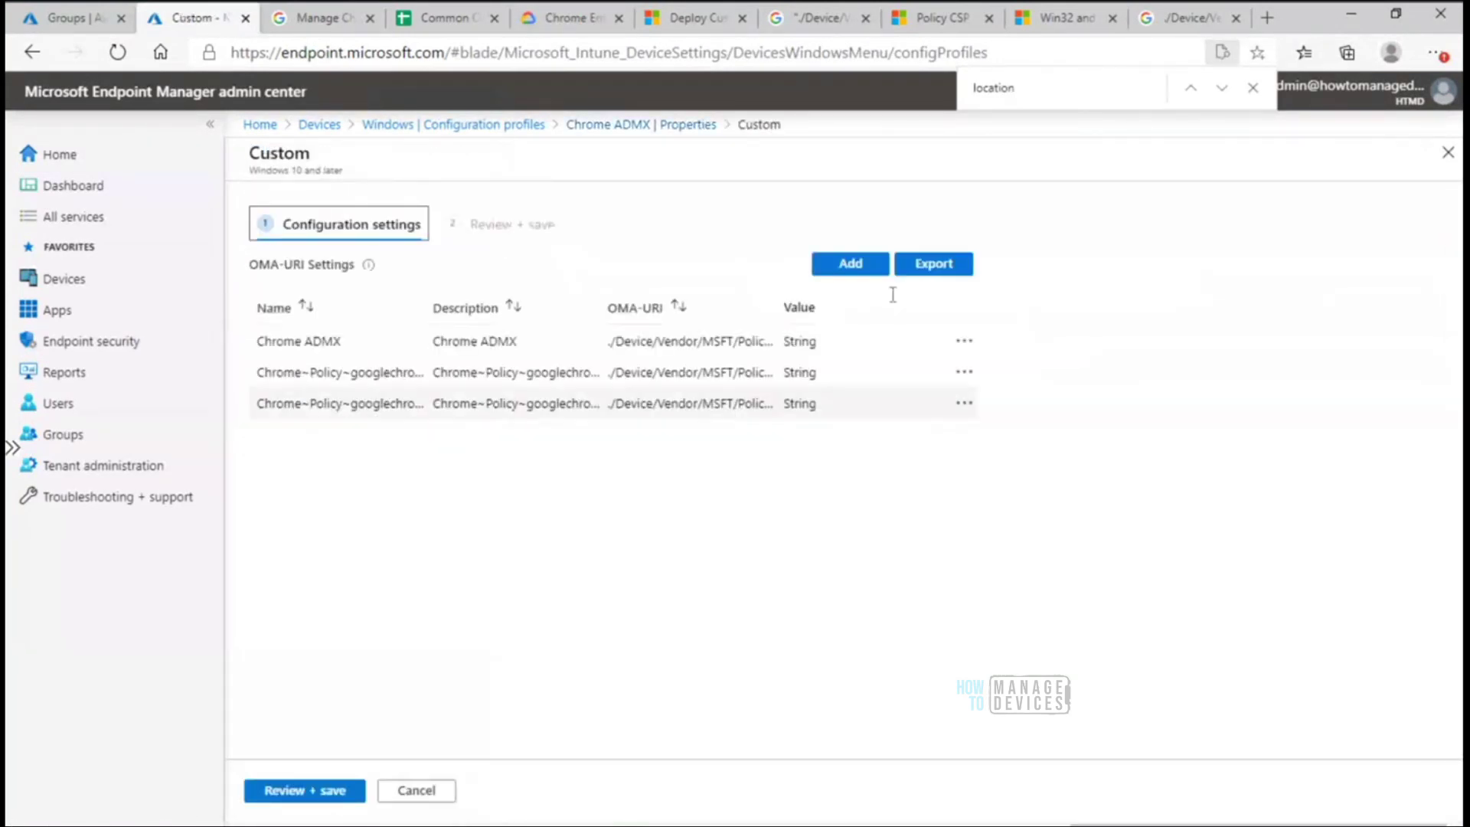
left_click(963, 404)
left_click(986, 424)
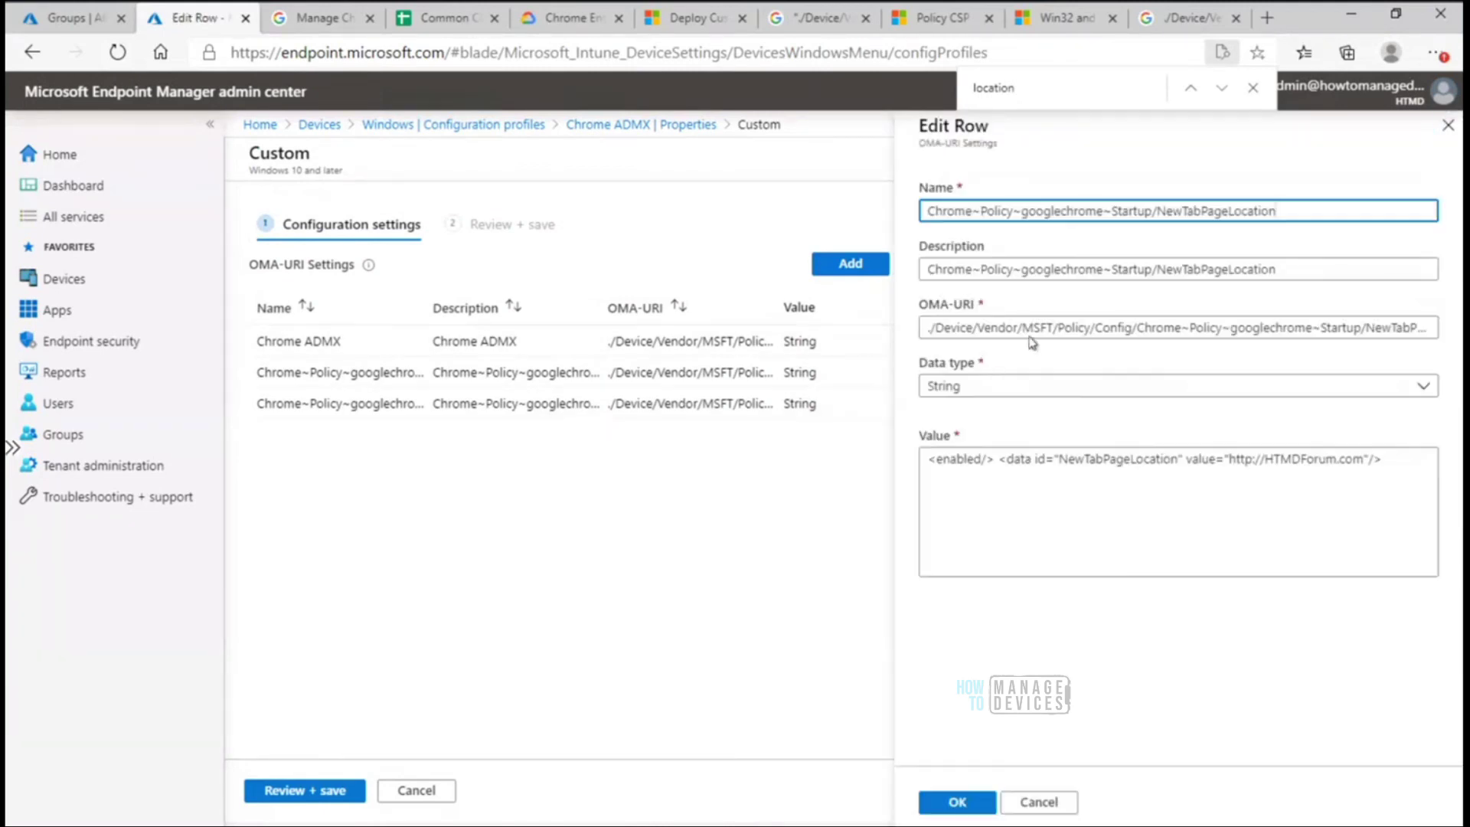
left_click(987, 327)
left_click_drag(987, 327, 873, 340)
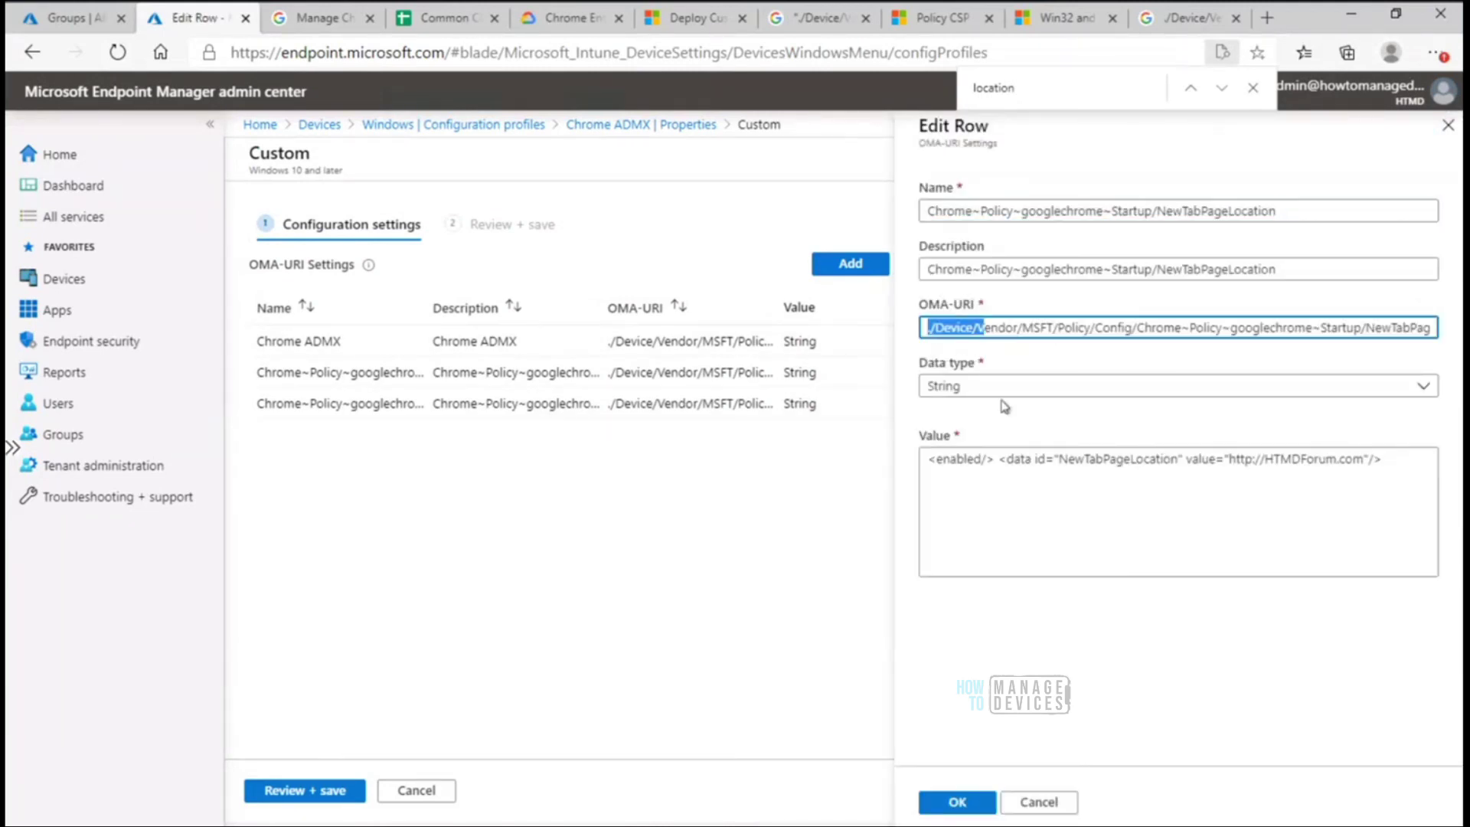
left_click(1439, 140)
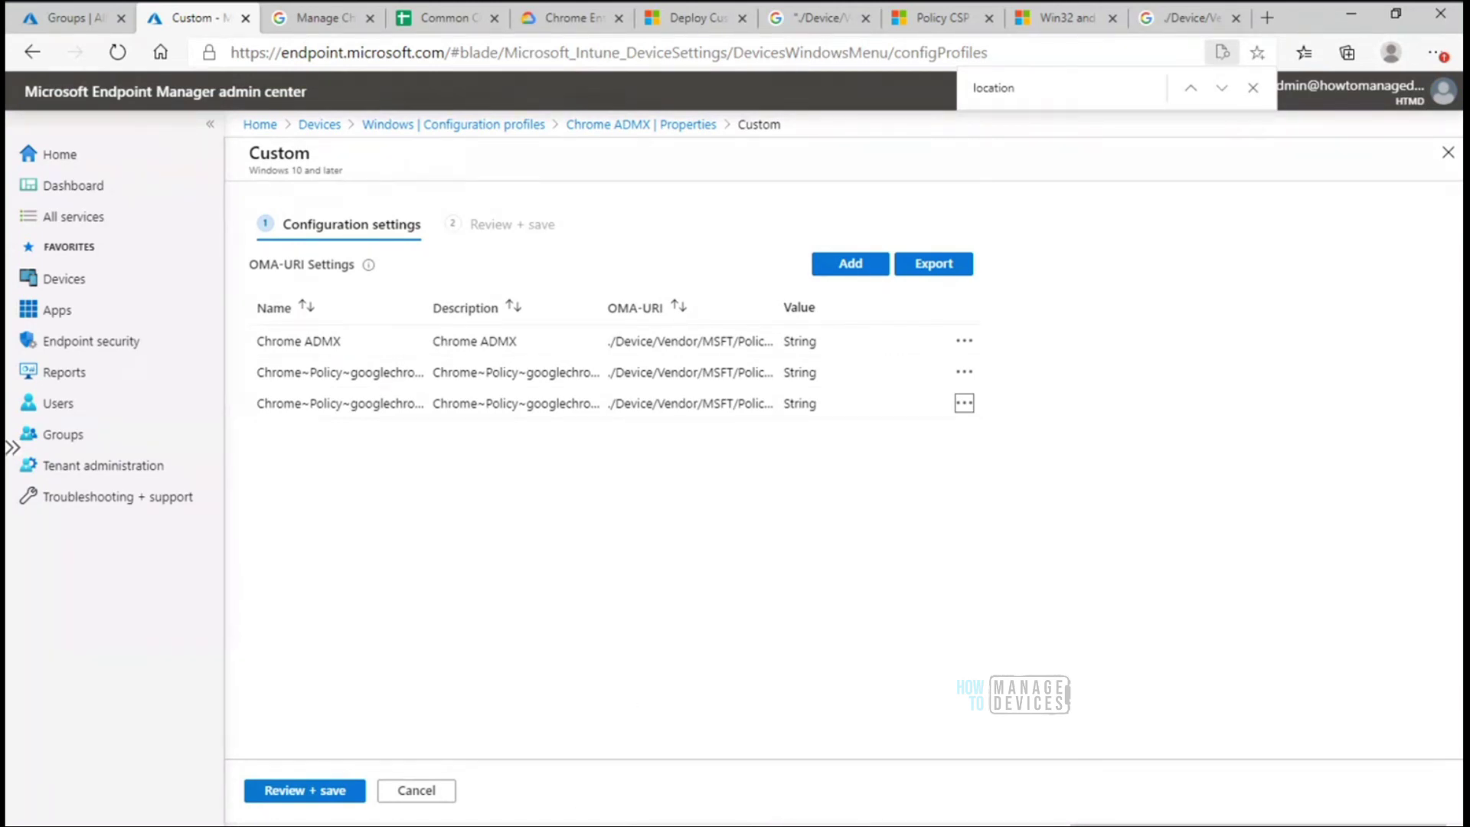
Step: Switch to File Explorer, browse to C:\Sources\Package Sources\Chrome\Installers, and select GoogleChromeStandaloneEnterprise64.msi
mouse_move(552, 826)
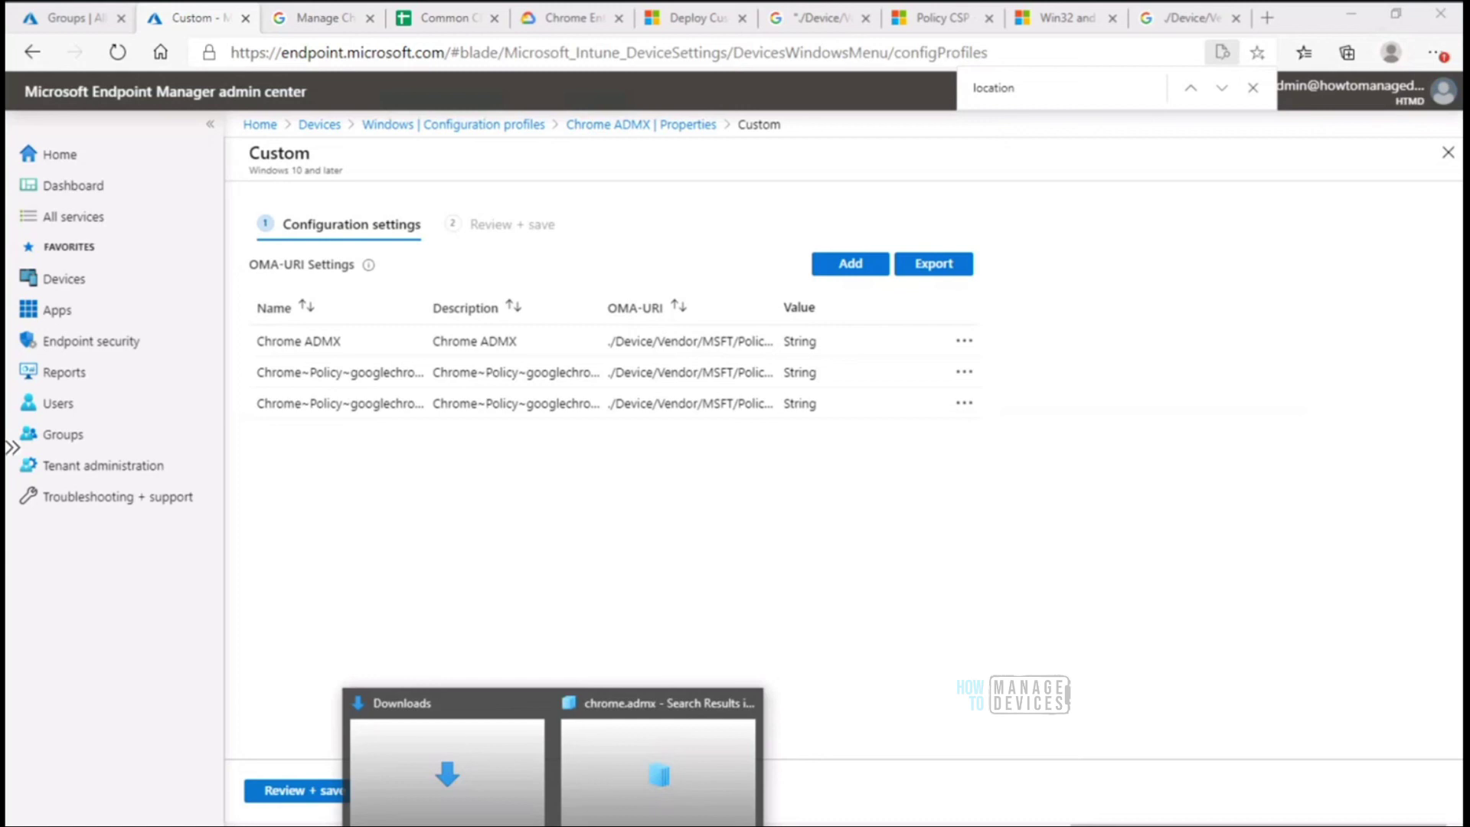
left_click(623, 746)
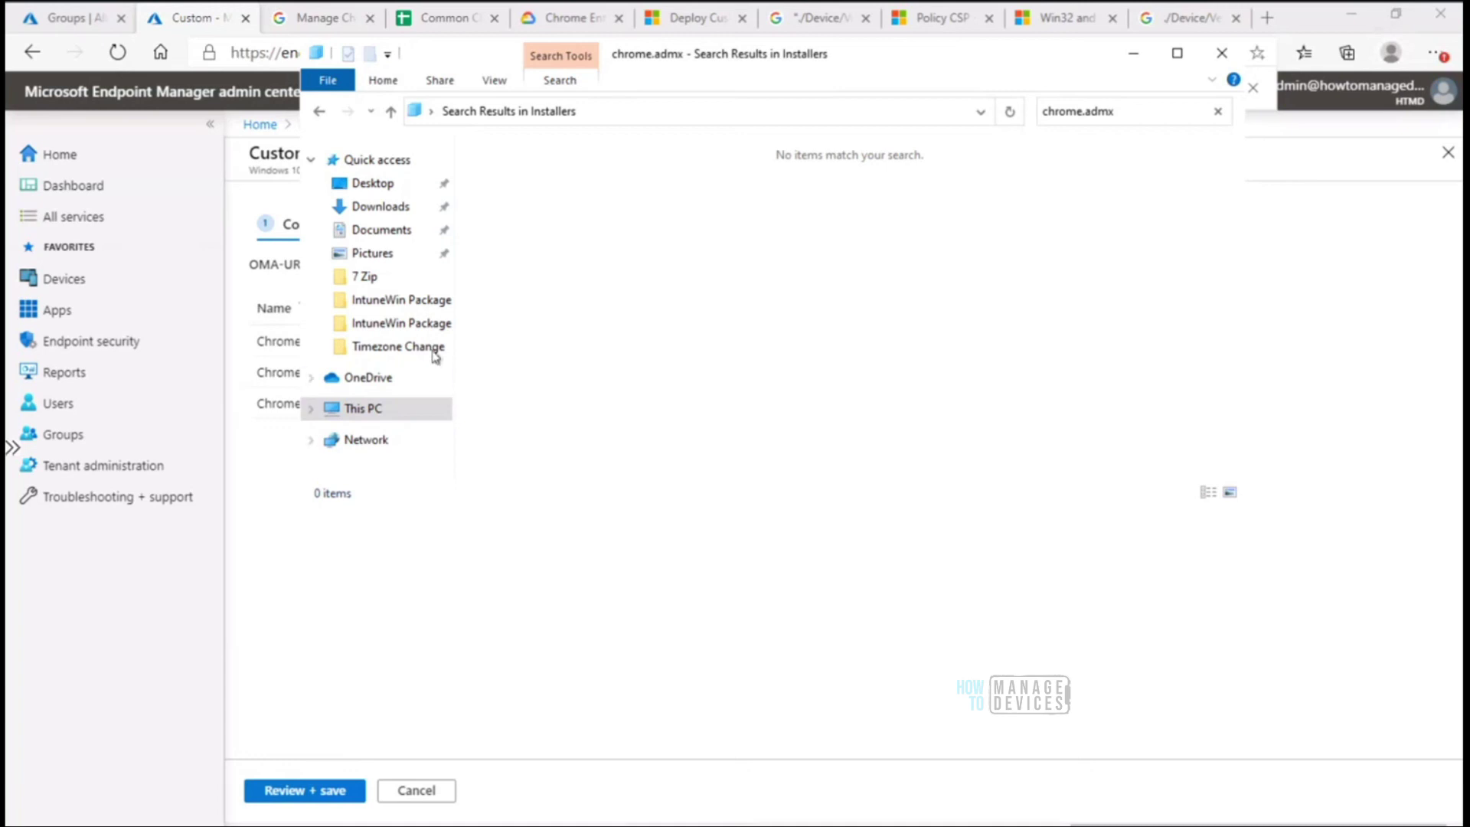
left_click(366, 409)
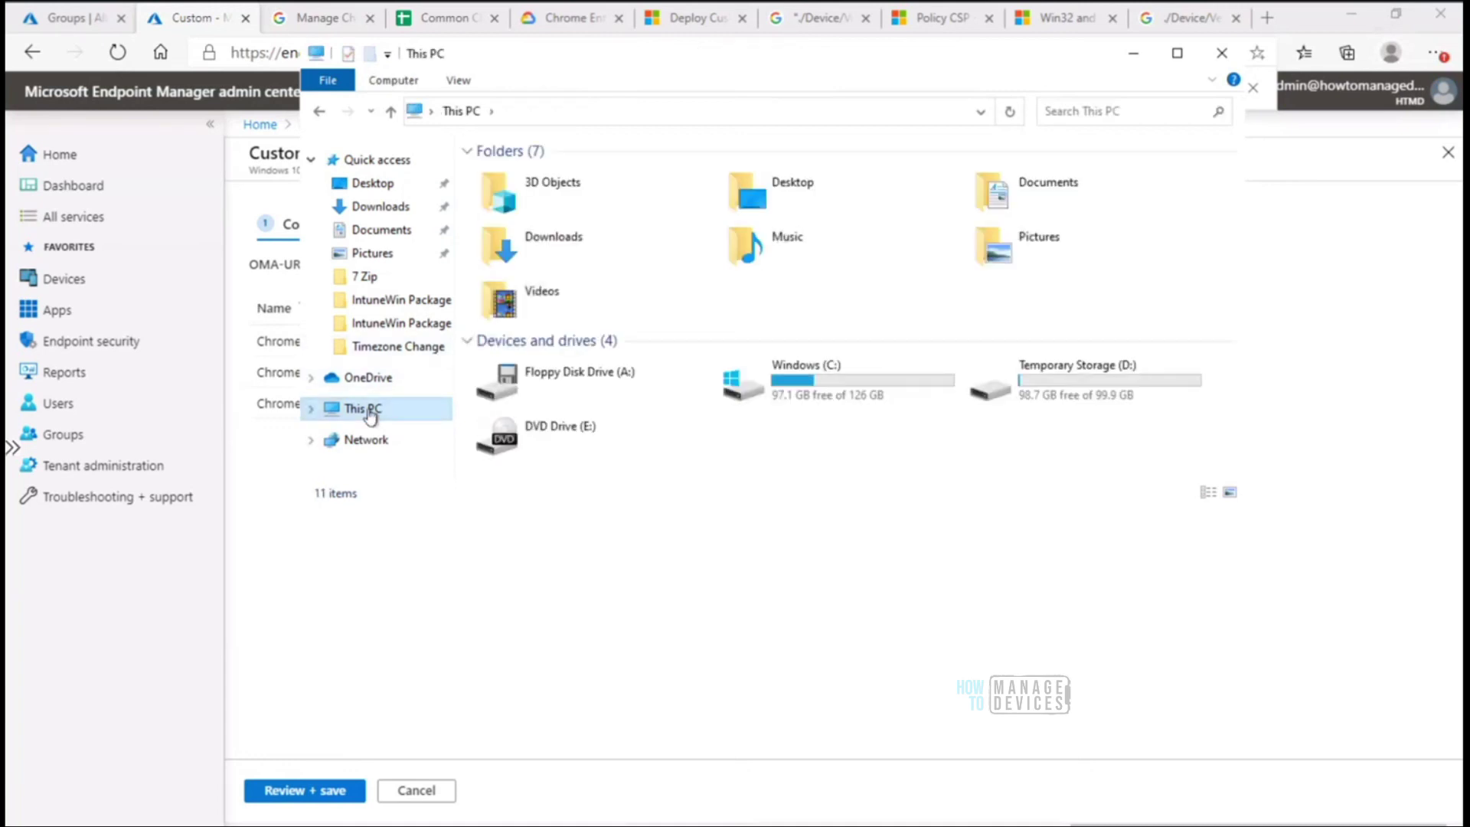
double_click(809, 387)
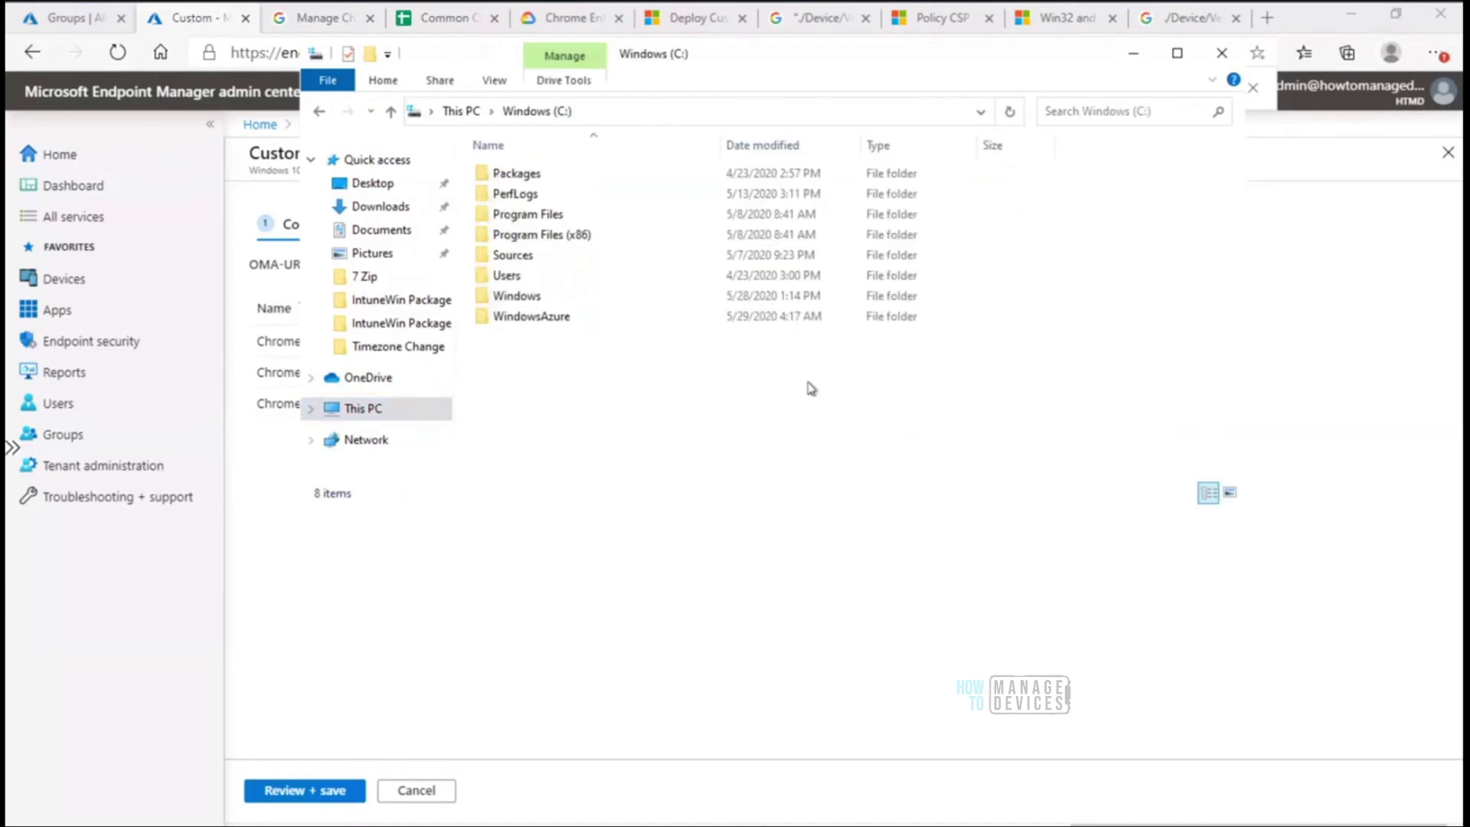
double_click(517, 259)
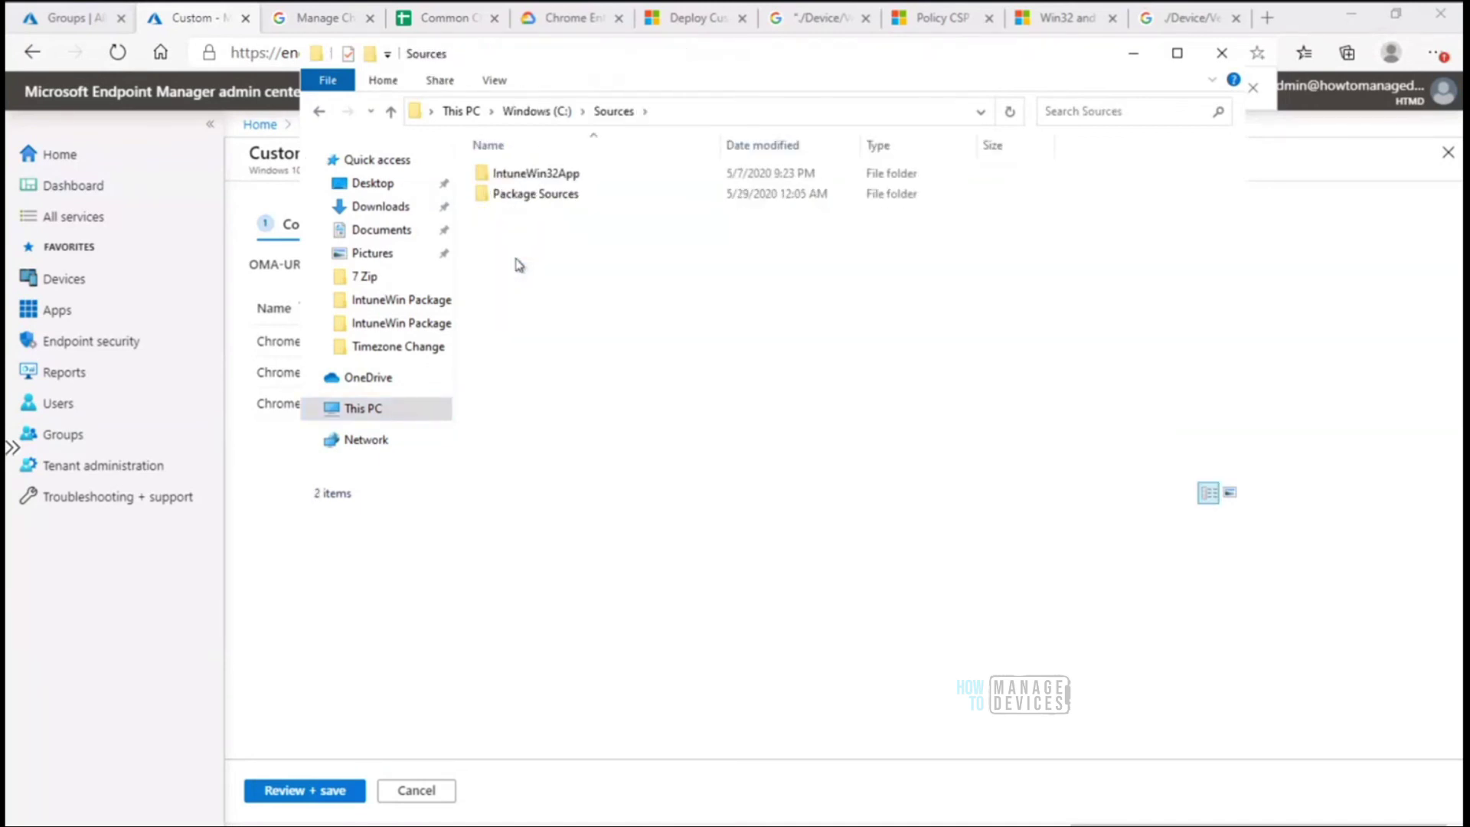
left_click(548, 196)
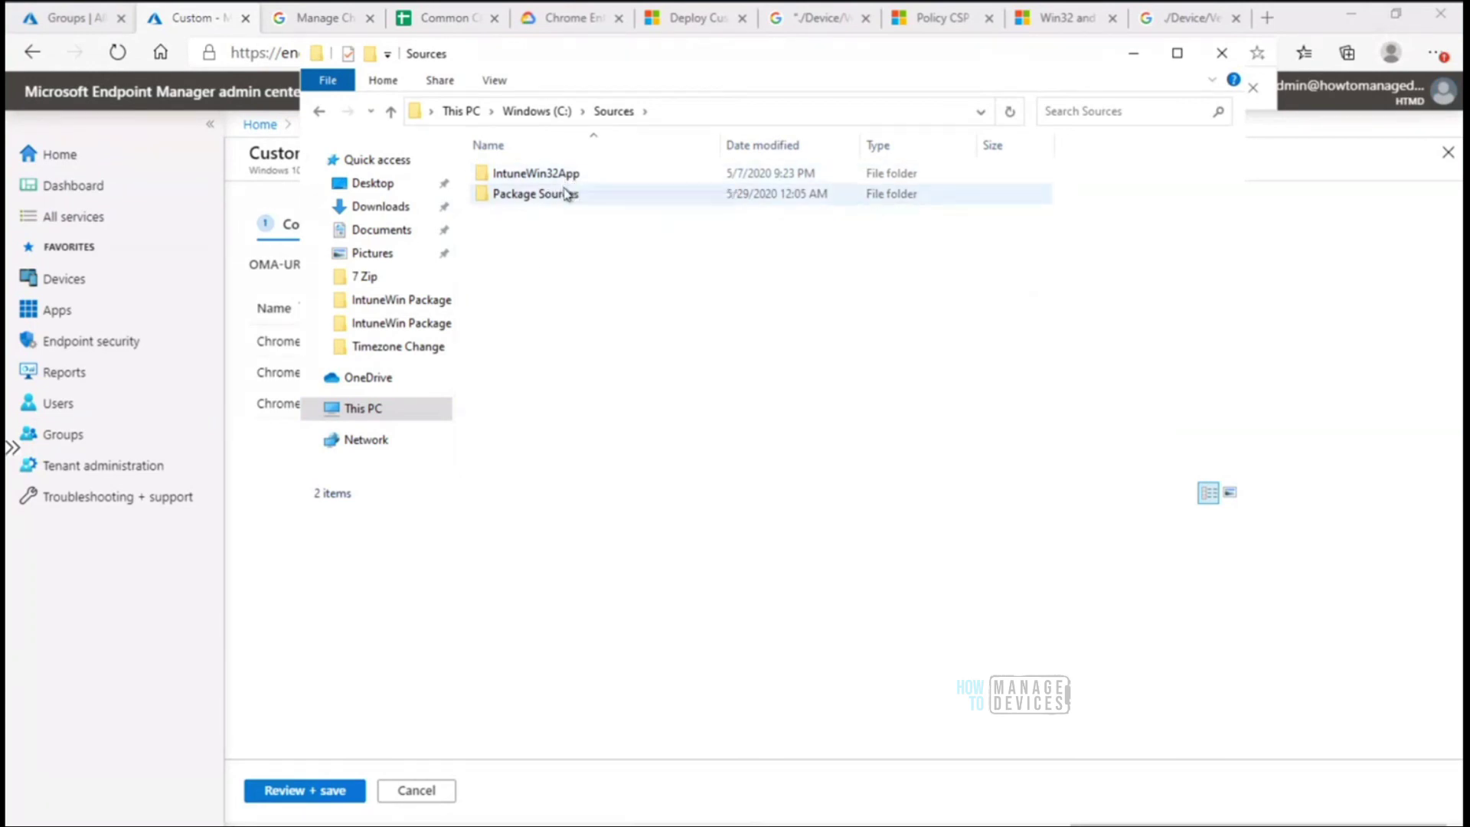
double_click(566, 195)
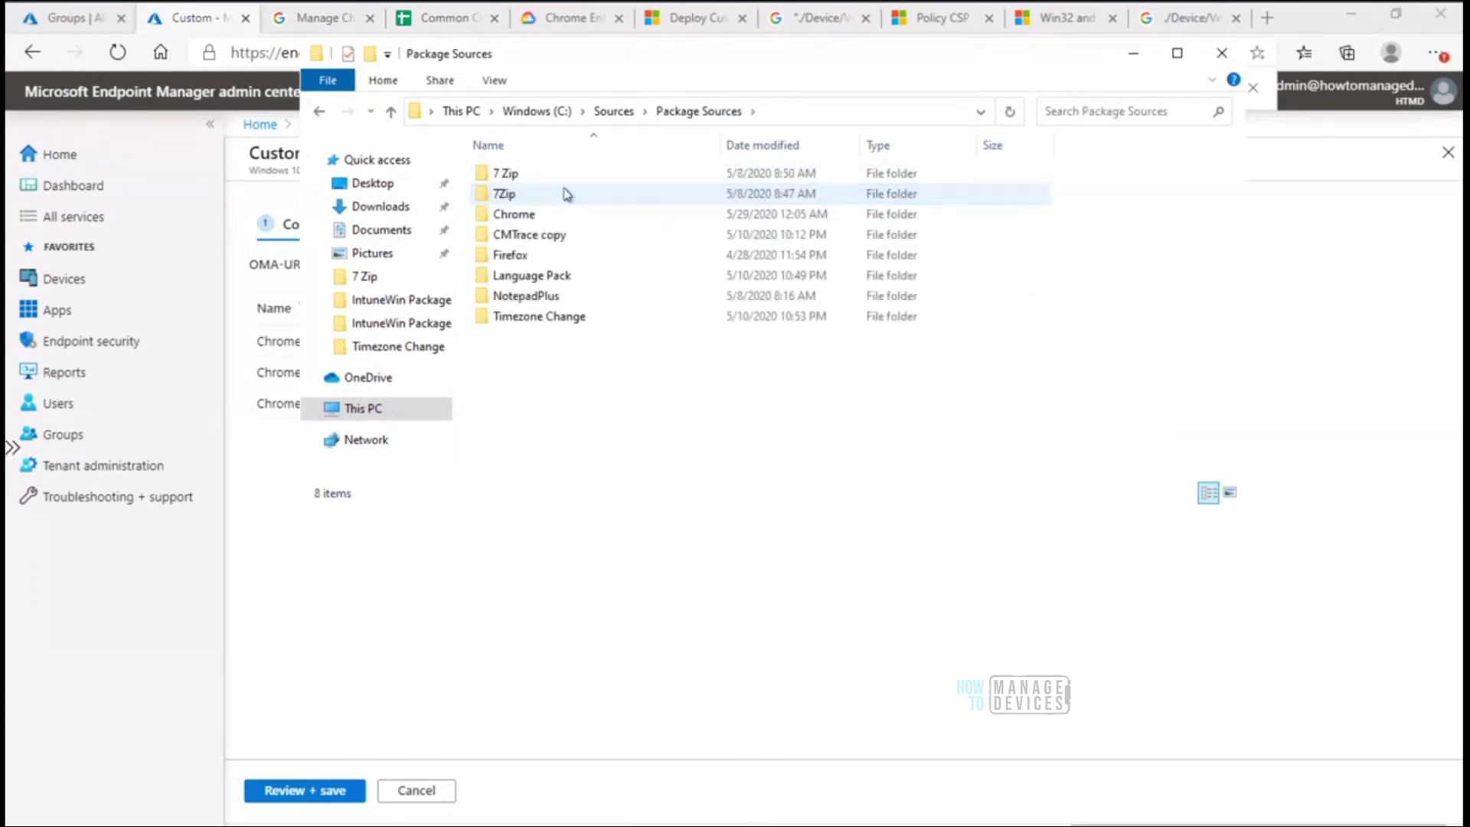
double_click(521, 214)
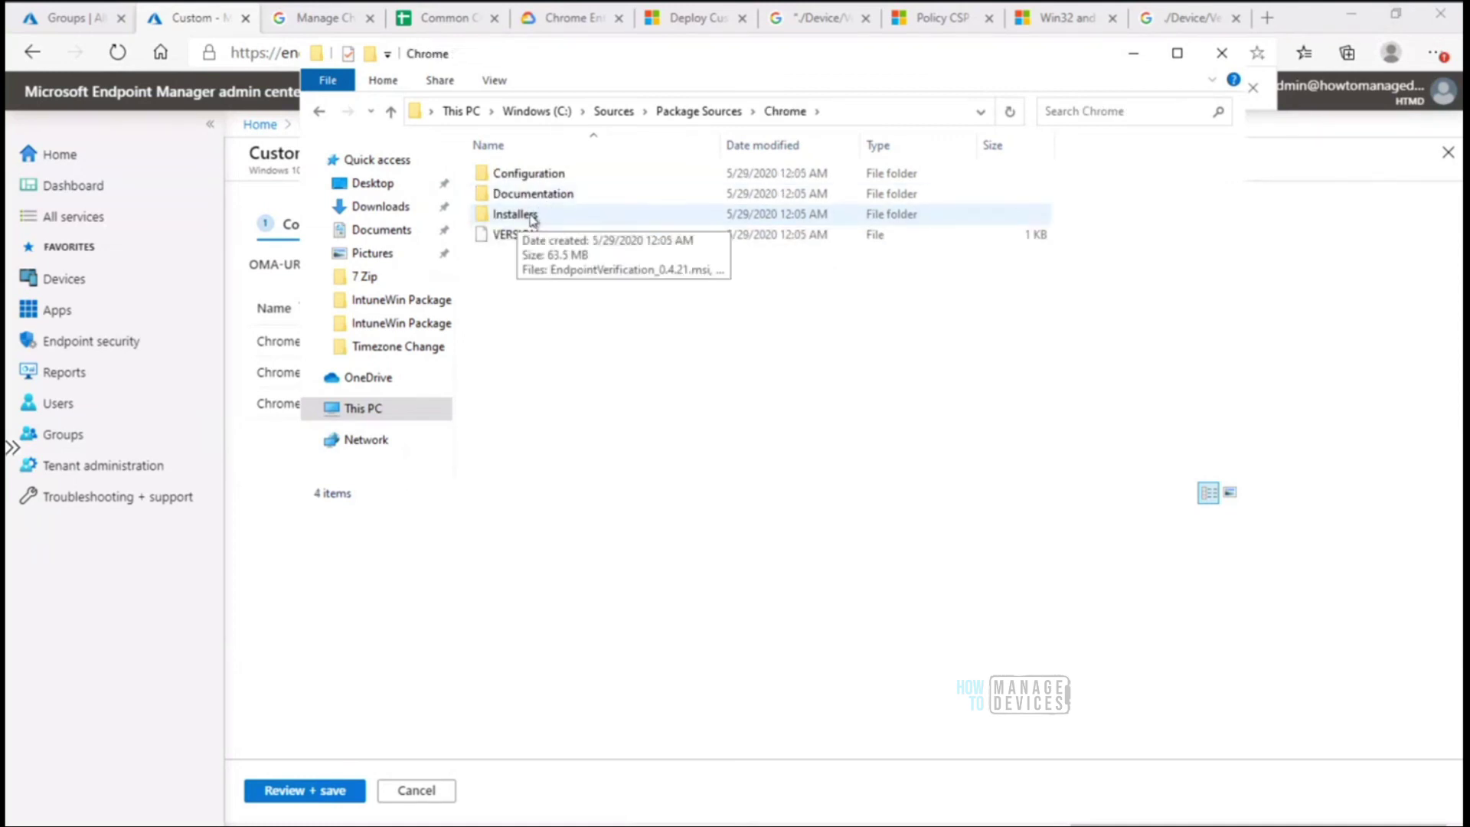
double_click(532, 218)
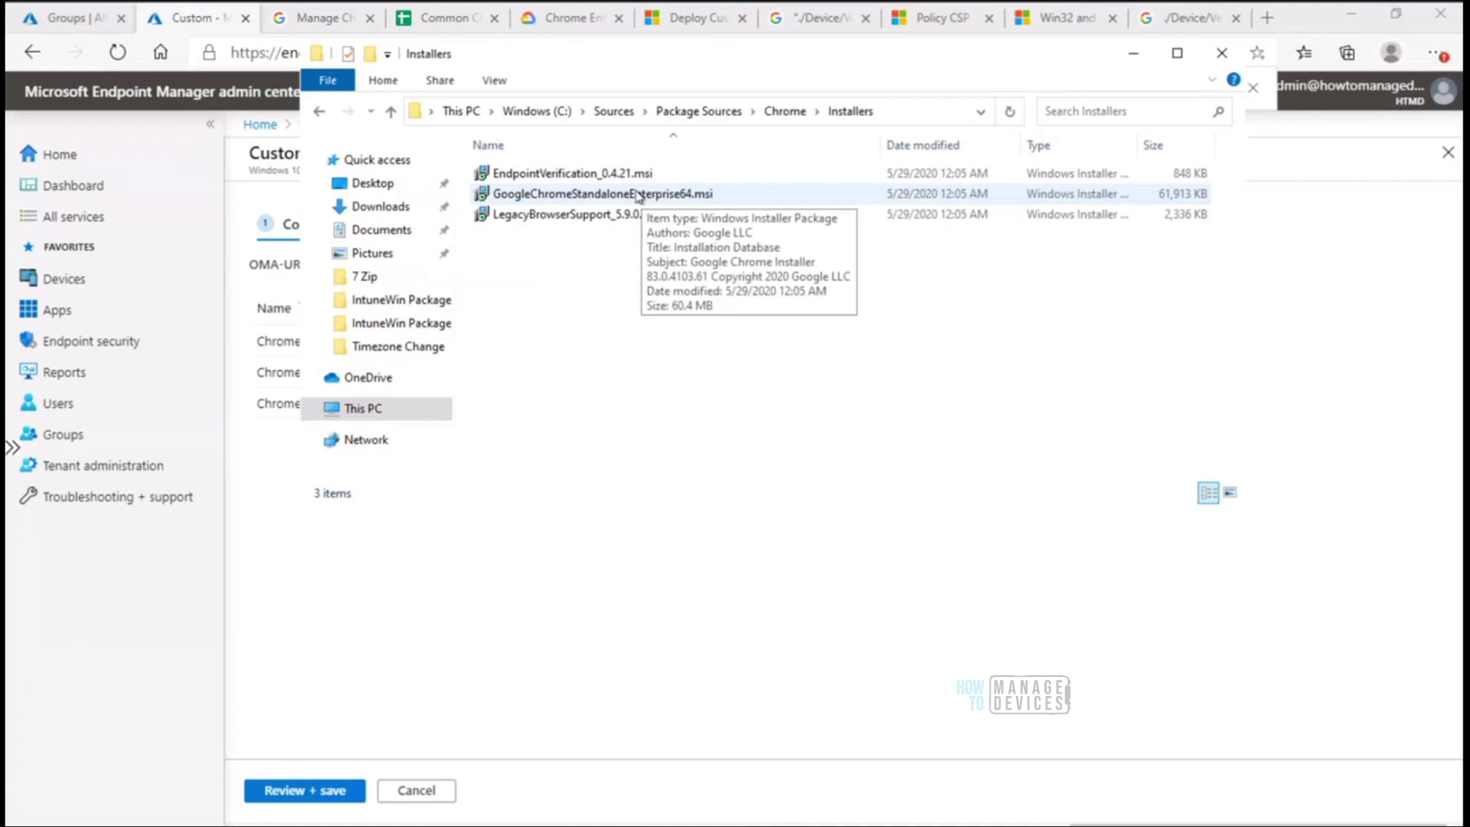
left_click(638, 195)
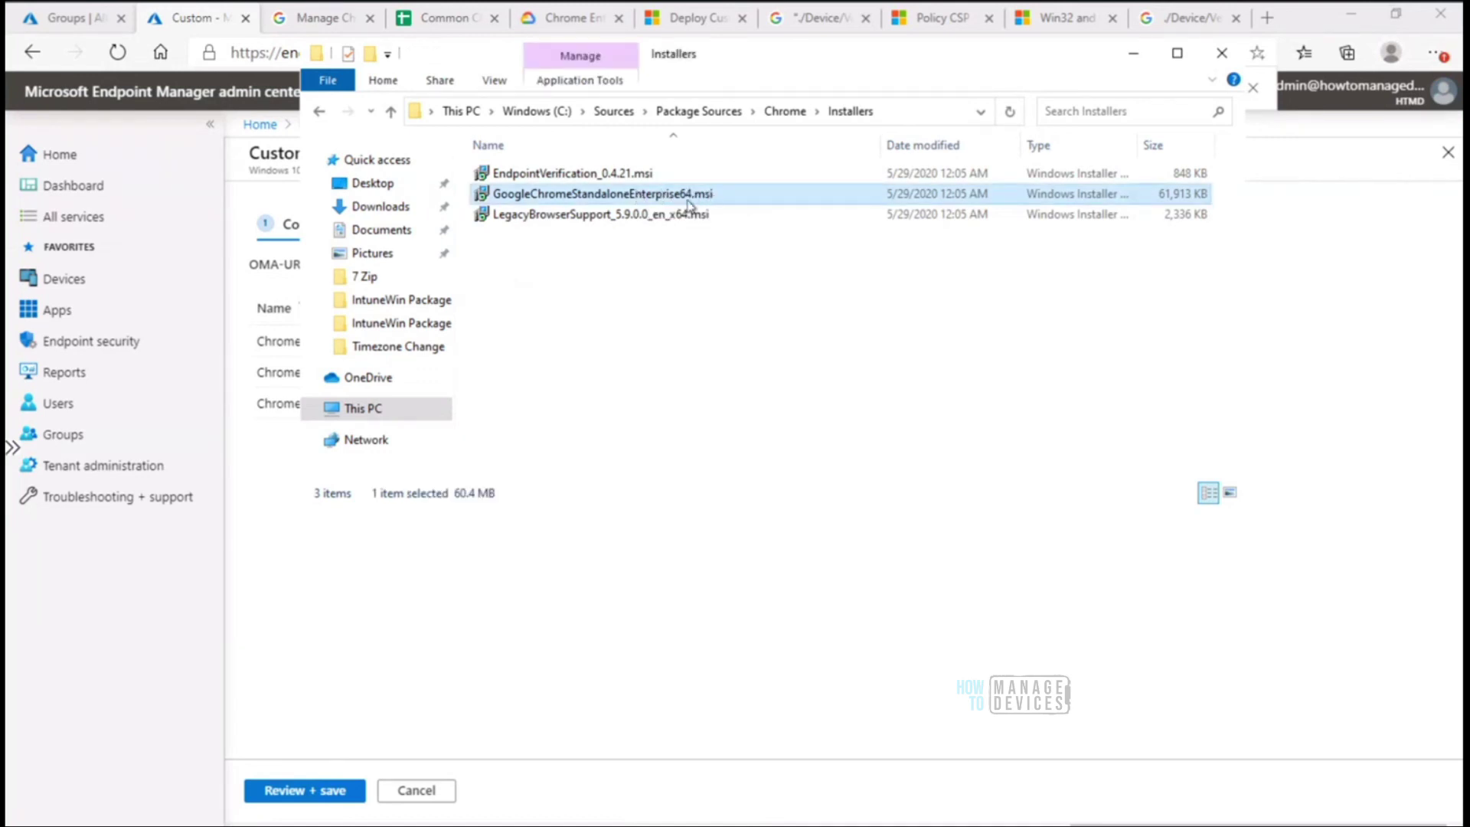